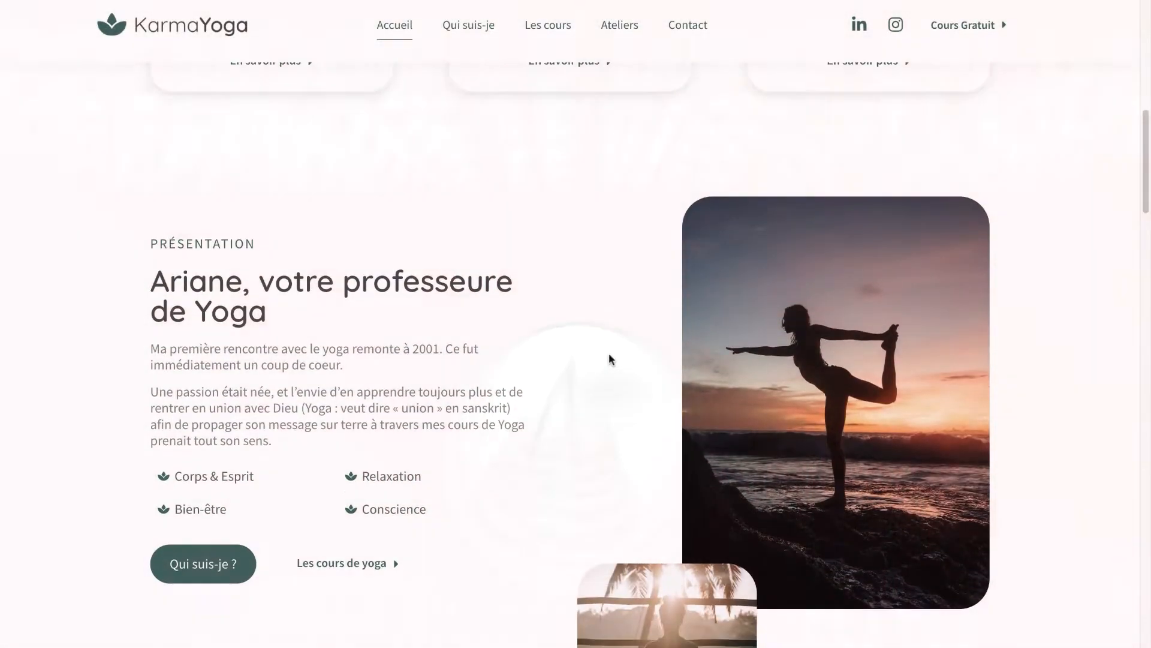
# Review the home page's presentation, course types, client testimonials and recent class photos
pyautogui.scroll(-10, 610, 358)
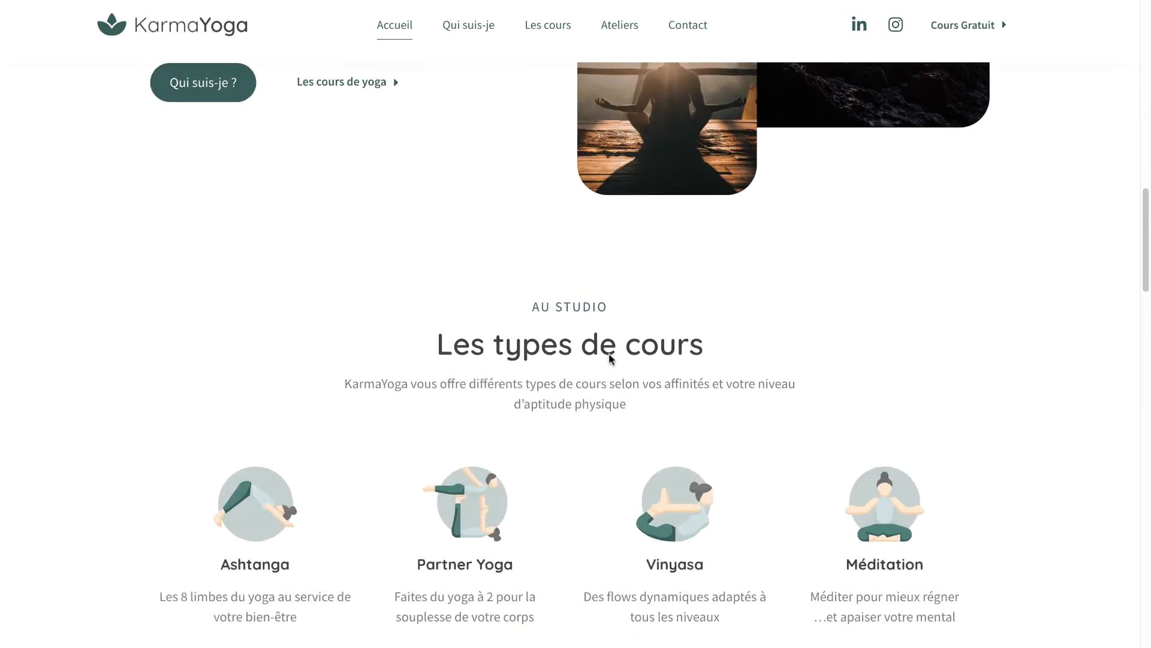
pyautogui.scroll(-8, 609, 359)
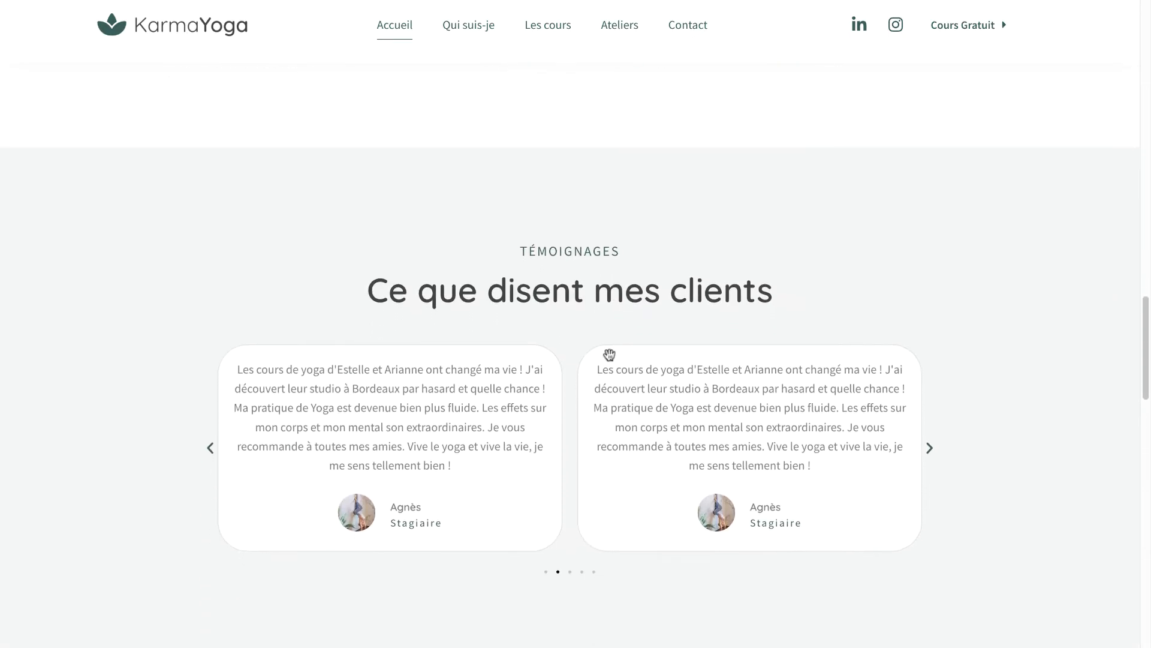
pyautogui.scroll(-8, 781, 295)
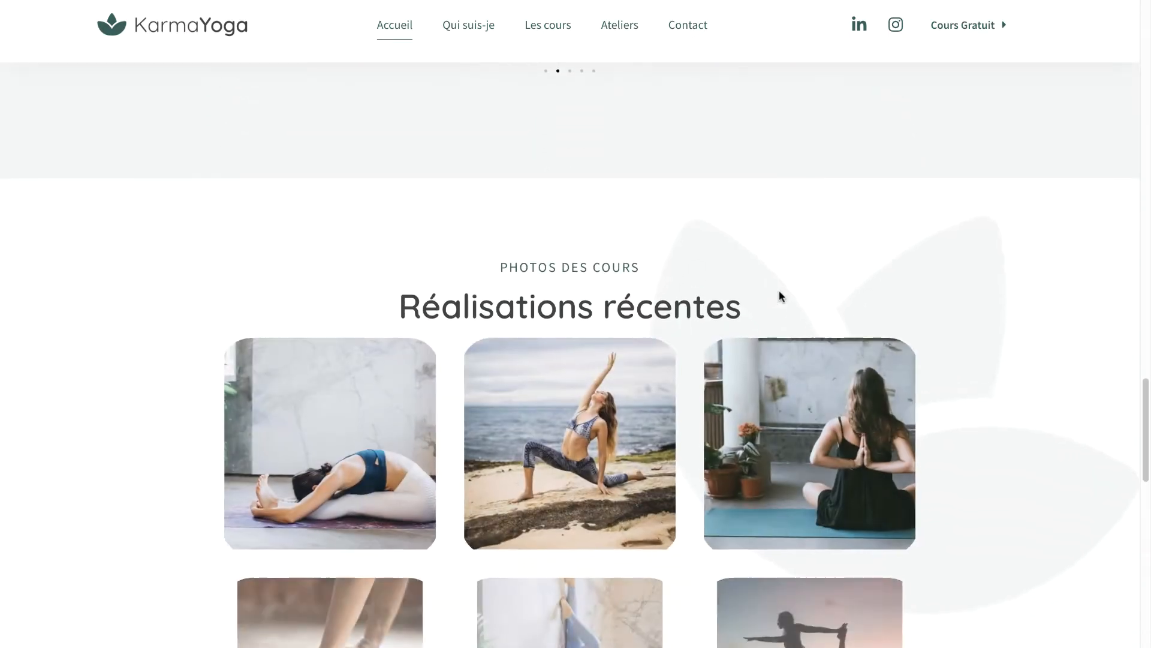
pyautogui.scroll(-3, 809, 214)
pyautogui.scroll(-3, 810, 214)
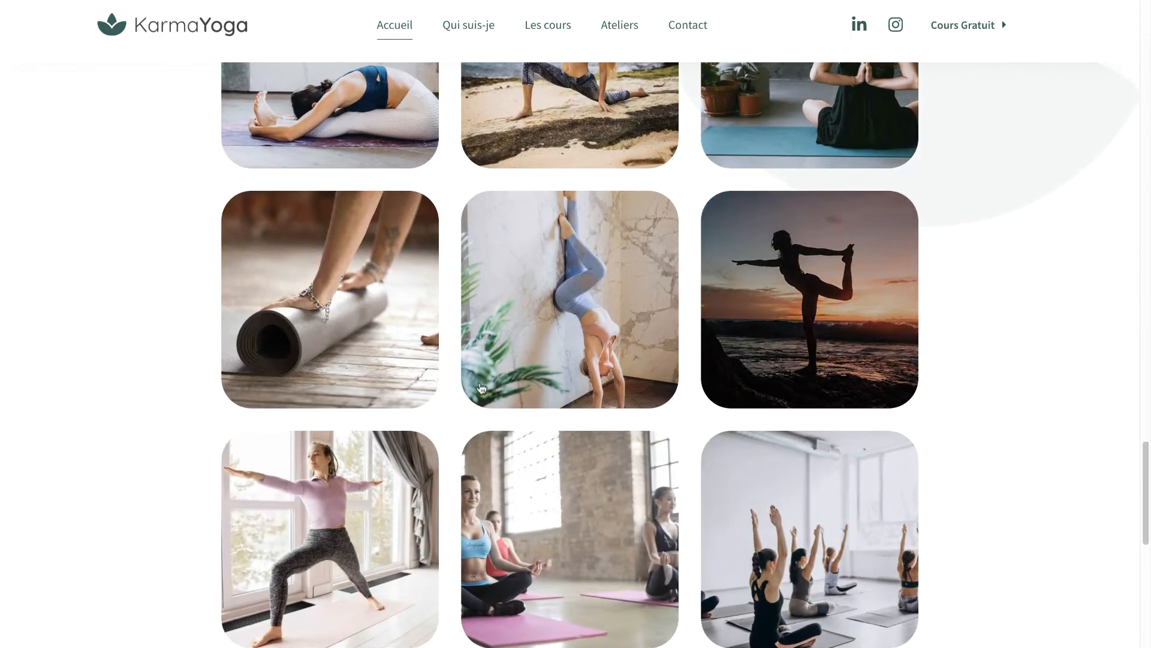
# Enlarge the first photo of the "Réalisations récentes" gallery, browse forward through several photos and close the viewer
pyautogui.scroll(2, 448, 266)
pyautogui.click(419, 258)
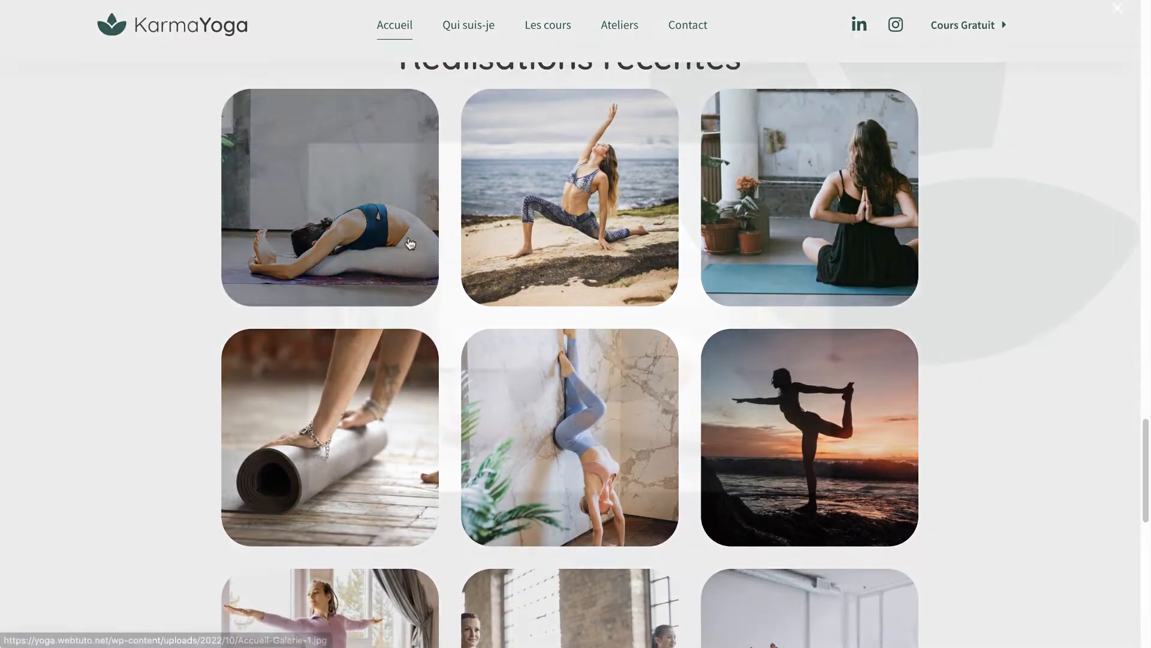
pyautogui.press('Right')
pyautogui.press('Right')
pyautogui.press('Right')
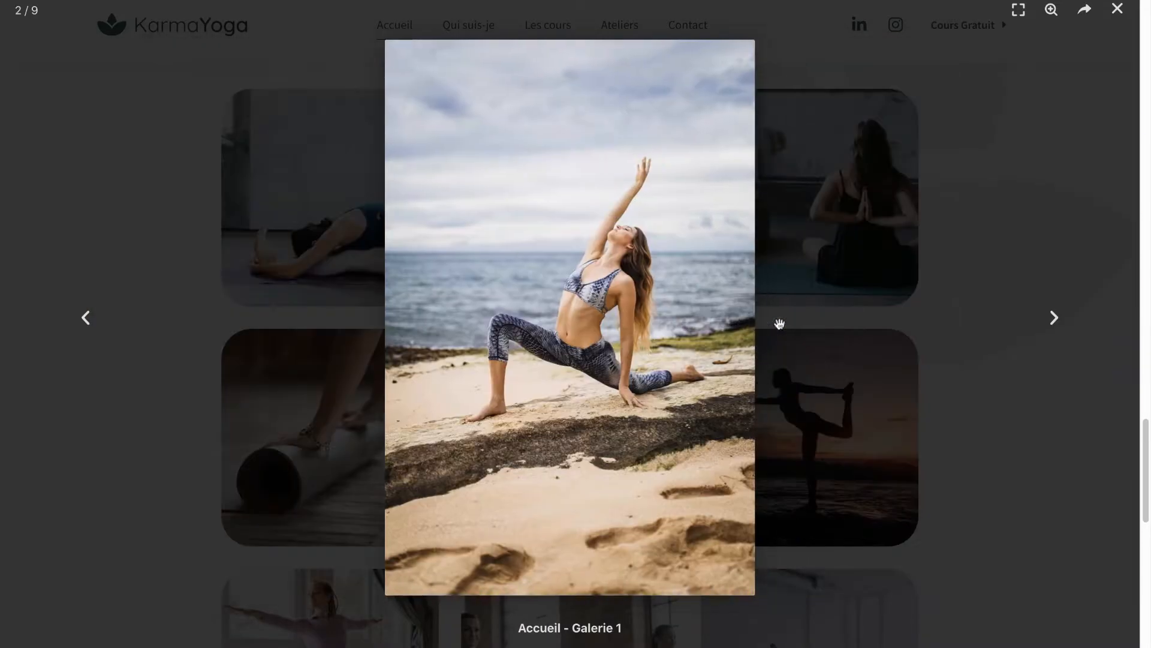
pyautogui.press('Right')
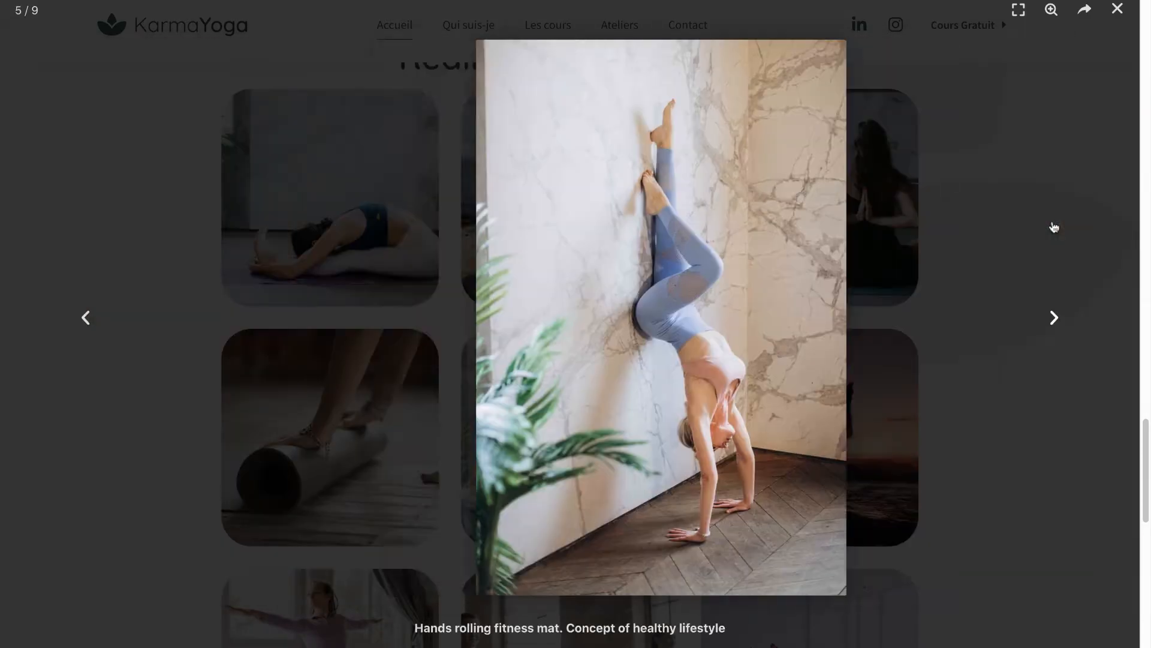
pyautogui.press('Escape')
# Examine the free 30-day yoga video course sign-up and the footer at the end of the home page
pyautogui.scroll(-10, 992, 300)
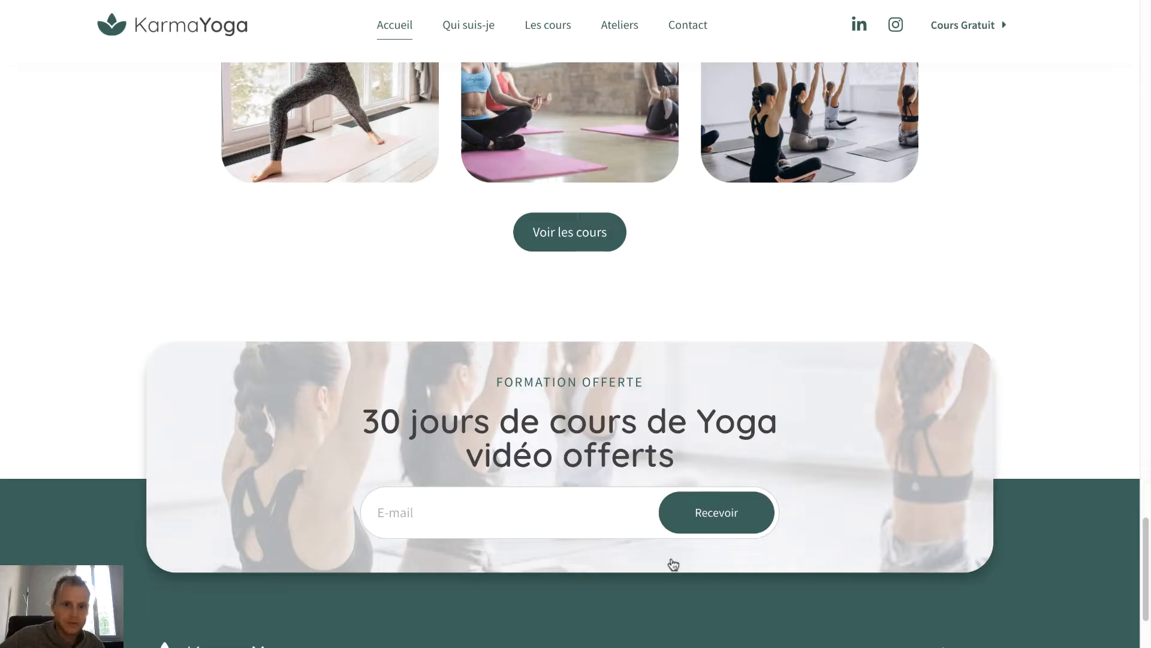
pyautogui.scroll(-2, 648, 488)
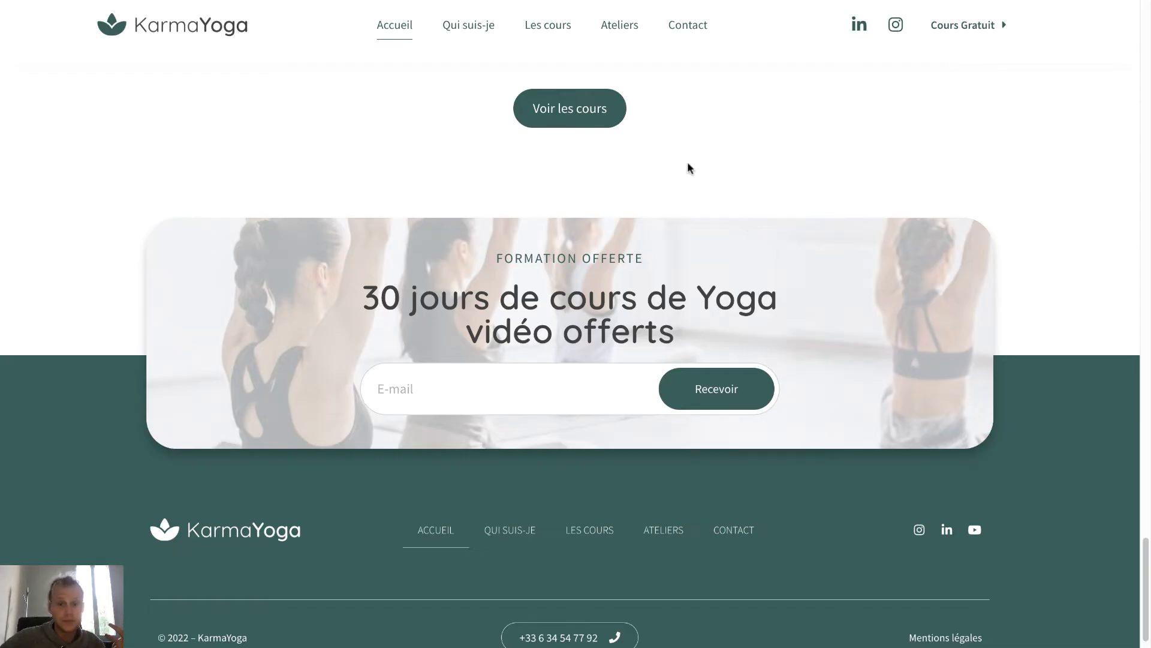
pyautogui.scroll(2, 687, 161)
# Go to the studio courses page and review its individual, group and online courses, their specifics and the student testimonials
pyautogui.click(566, 199)
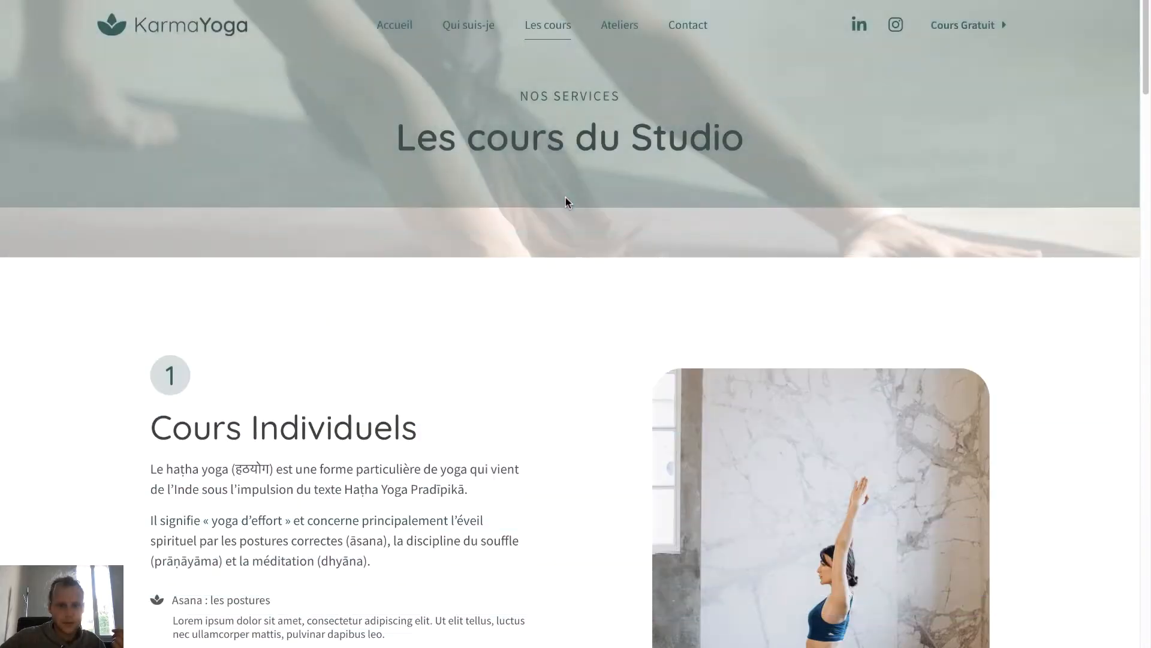
pyautogui.scroll(-8, 488, 418)
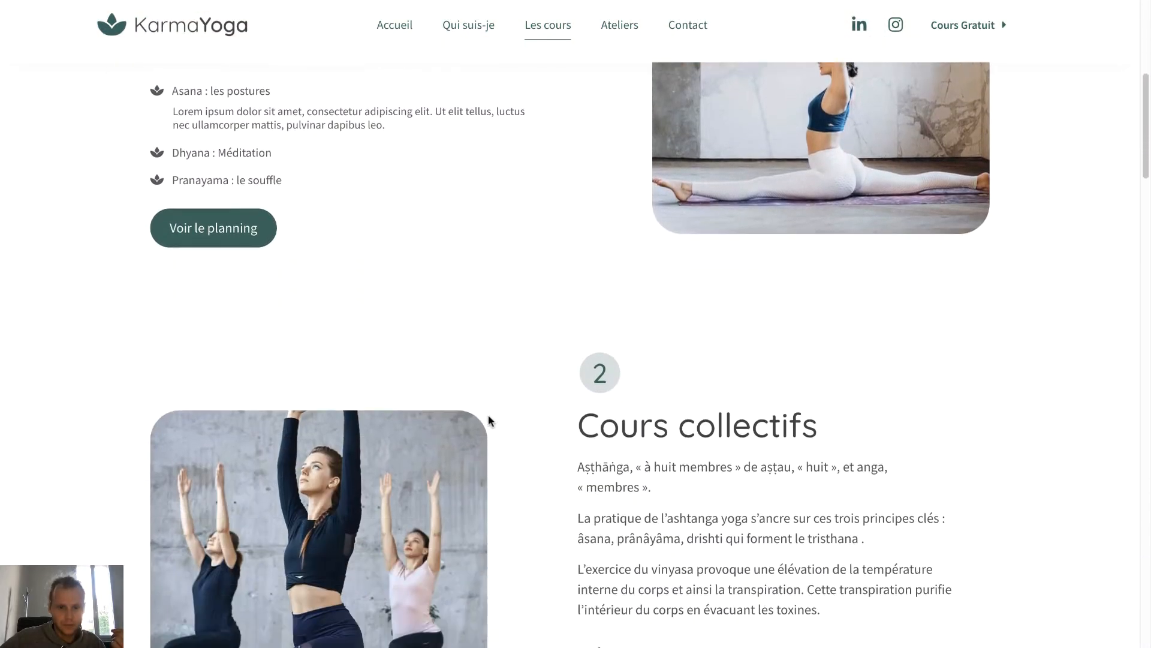
pyautogui.scroll(-7, 488, 417)
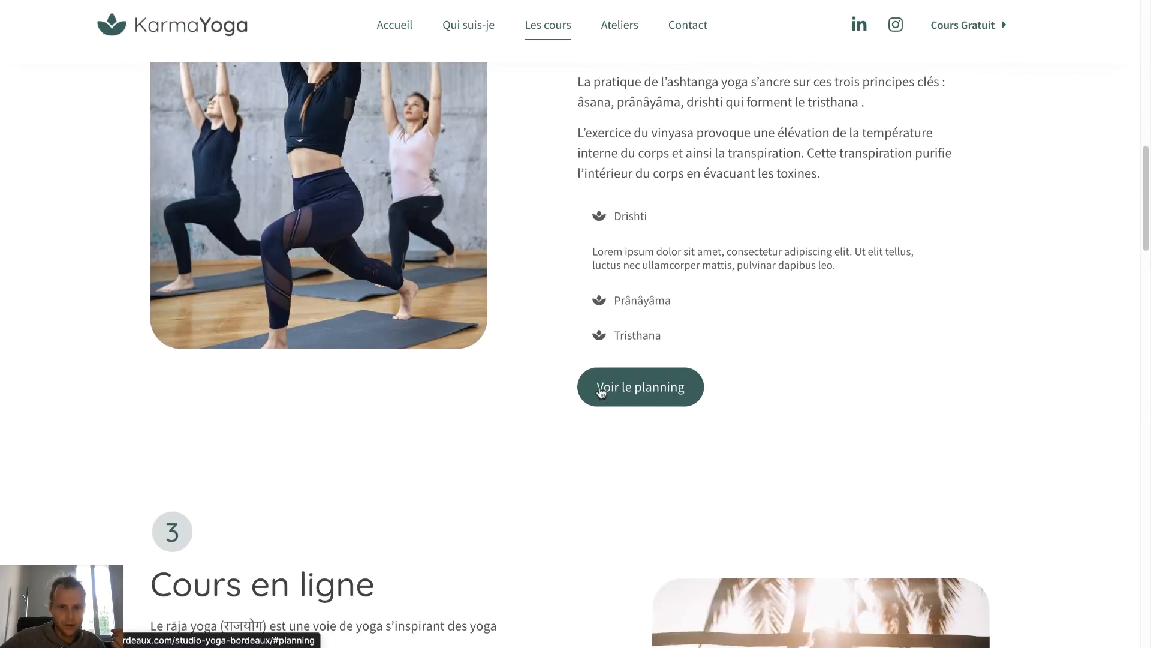
pyautogui.scroll(-15, 602, 391)
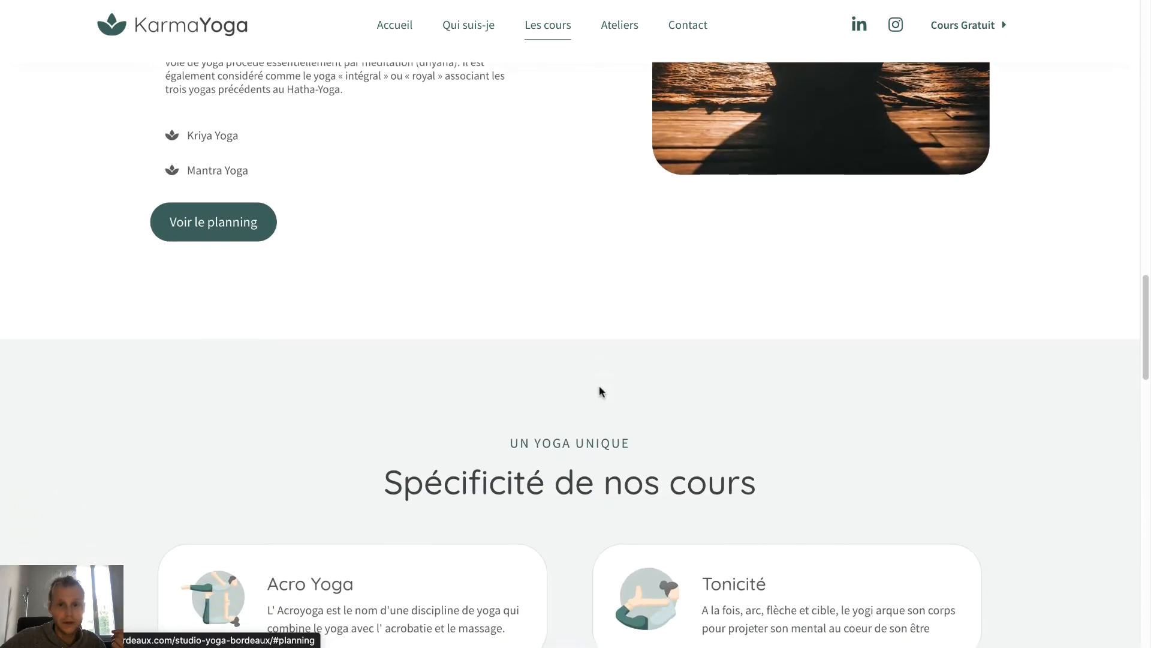
pyautogui.scroll(-7, 601, 391)
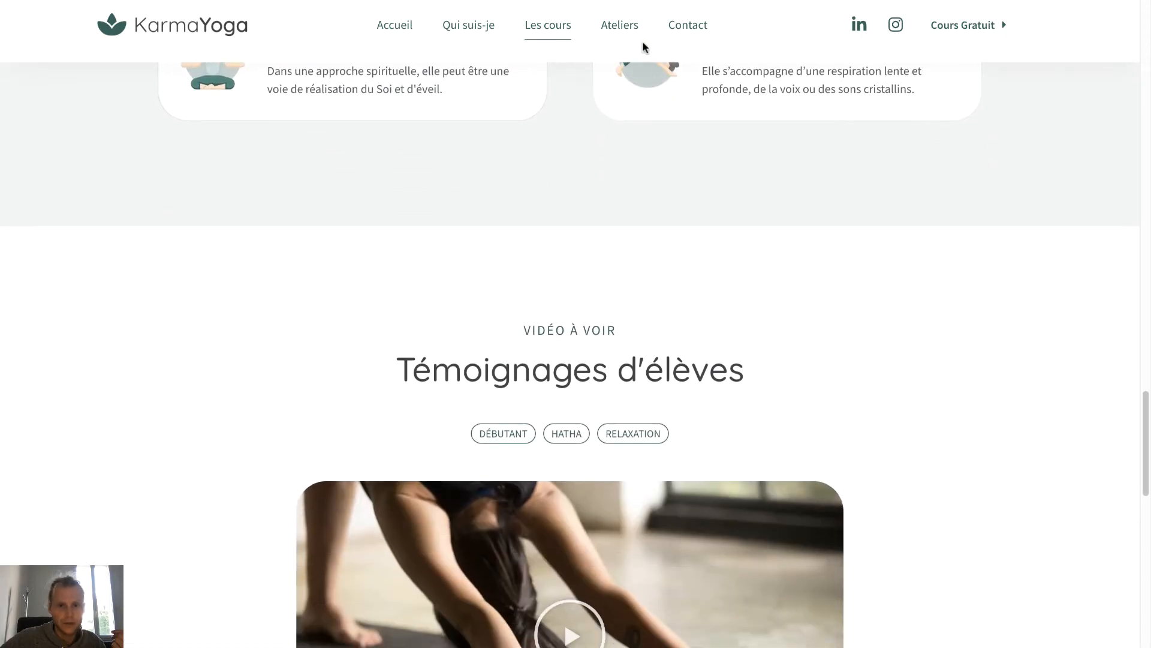
# Go to the Ateliers page and review the meditation, Yin Yoga and Ashtanga workshops and the portfolio gallery
pyautogui.click(629, 29)
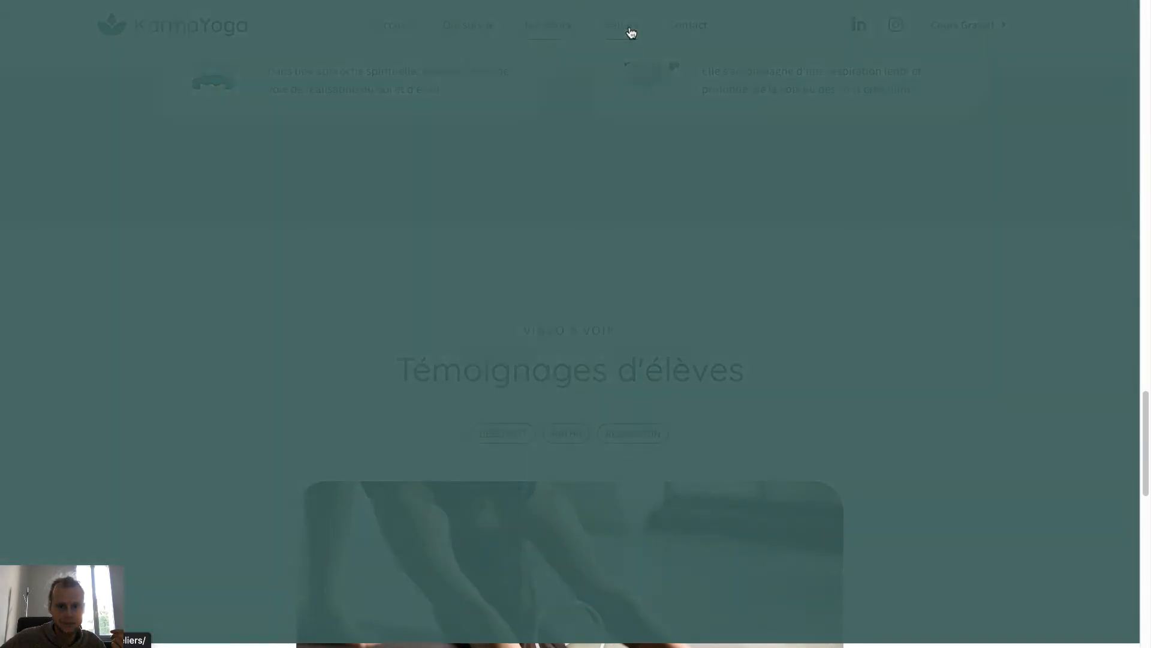
pyautogui.scroll(-4, 574, 431)
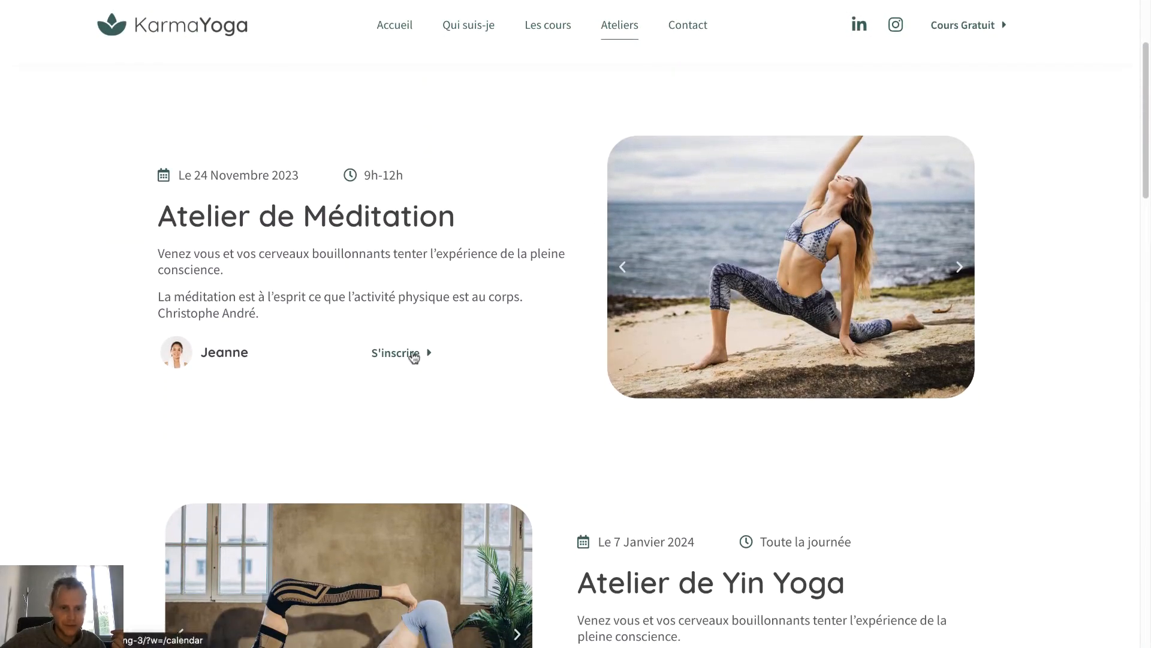
pyautogui.scroll(-2, 496, 403)
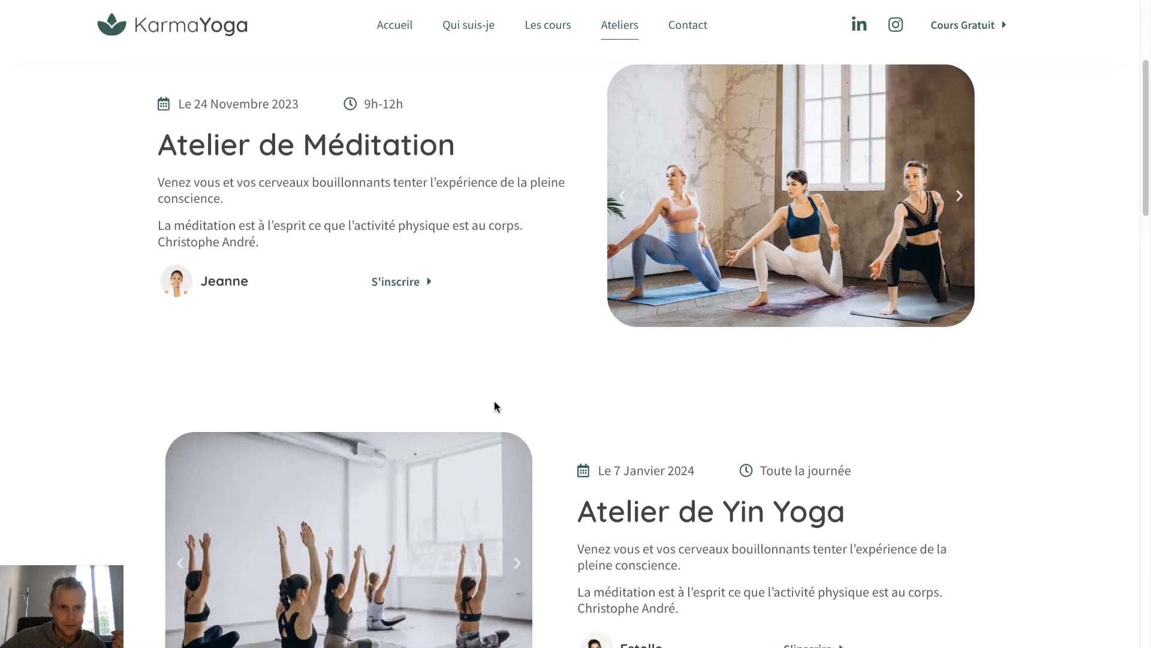
pyautogui.scroll(-1, 580, 371)
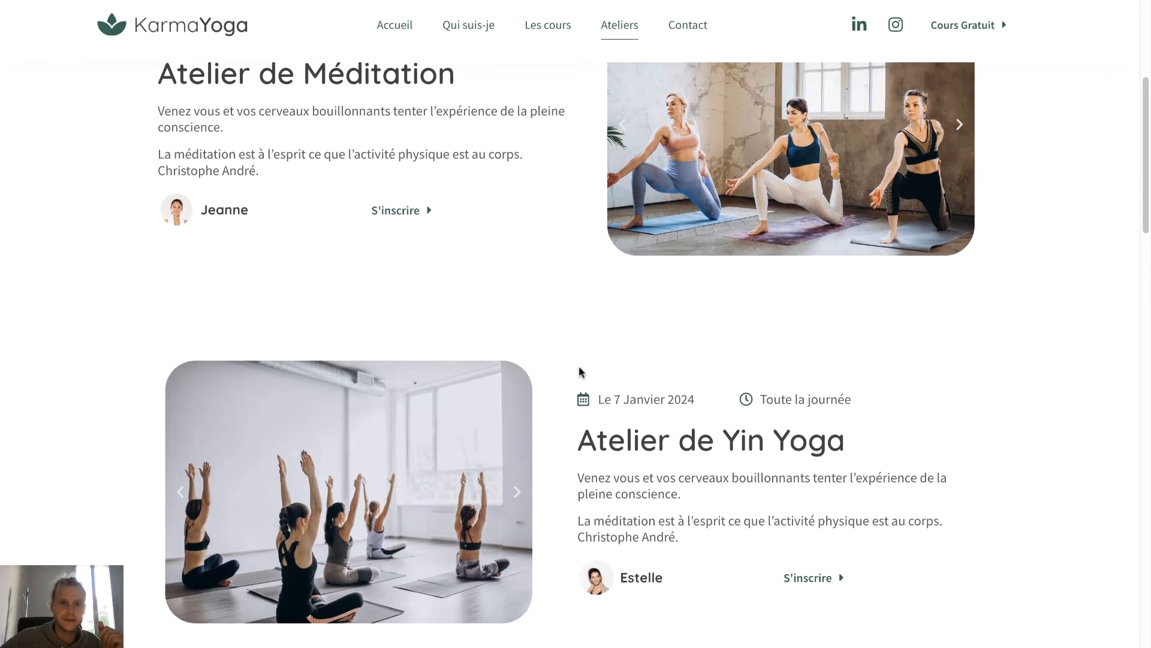
pyautogui.scroll(-5, 581, 372)
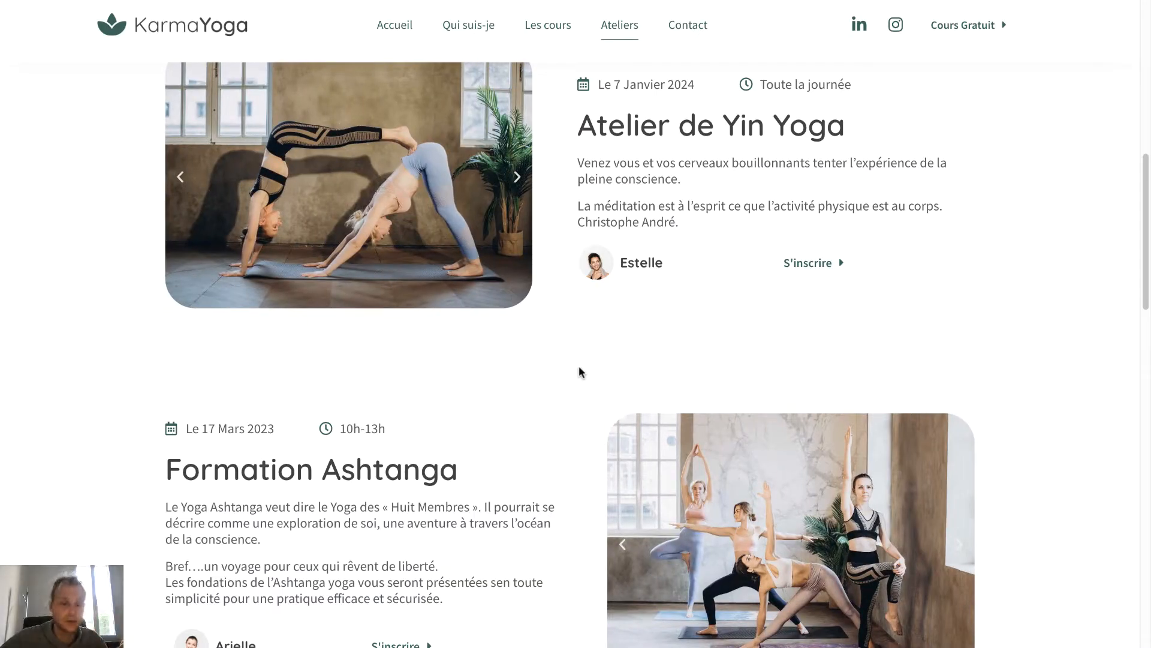
pyautogui.scroll(-5, 579, 367)
pyautogui.scroll(-6, 579, 365)
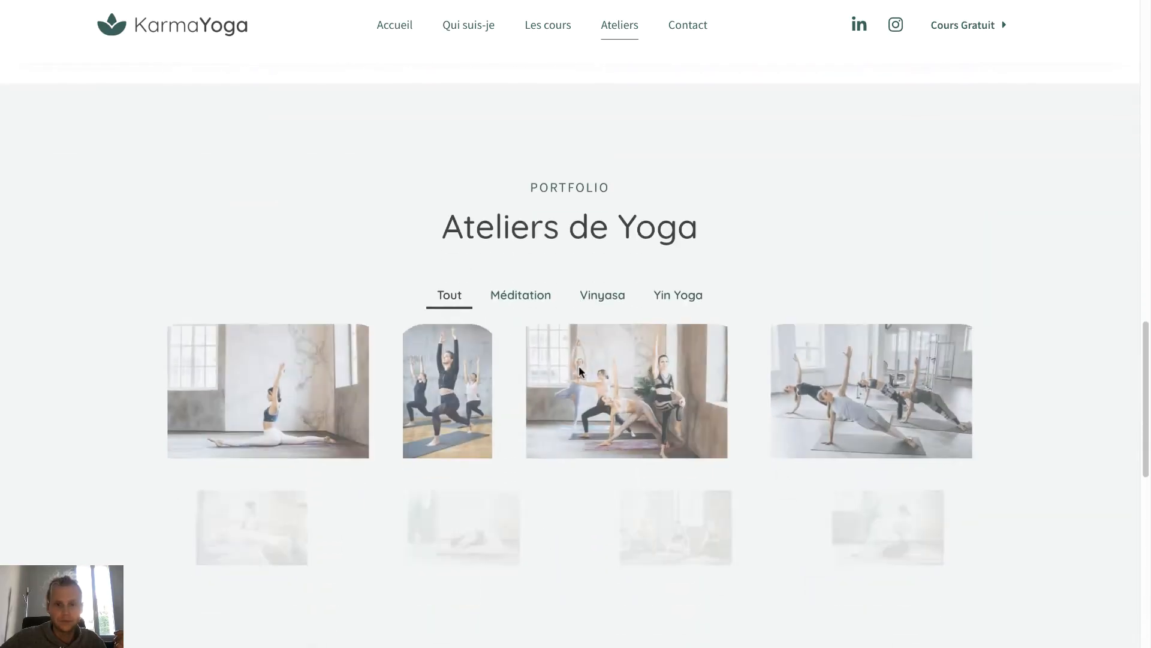
pyautogui.scroll(-3, 789, 180)
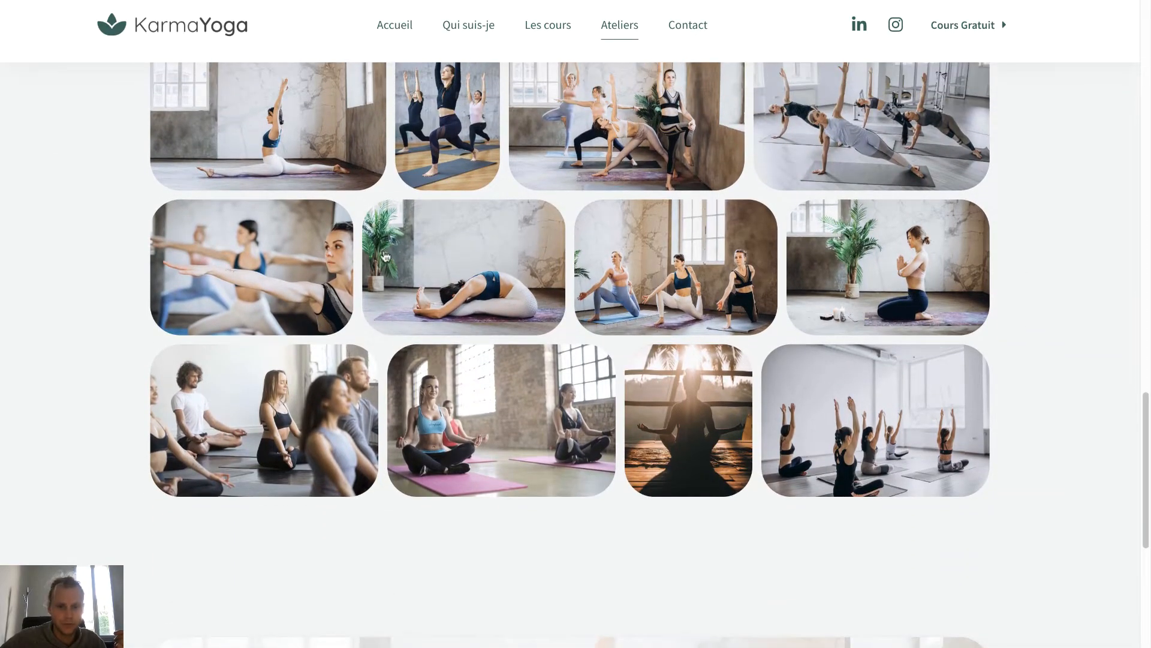
# Enlarge the last photo of the workshop portfolio, browse back through the preceding photos and close the viewer
pyautogui.click(791, 419)
pyautogui.press('Left')
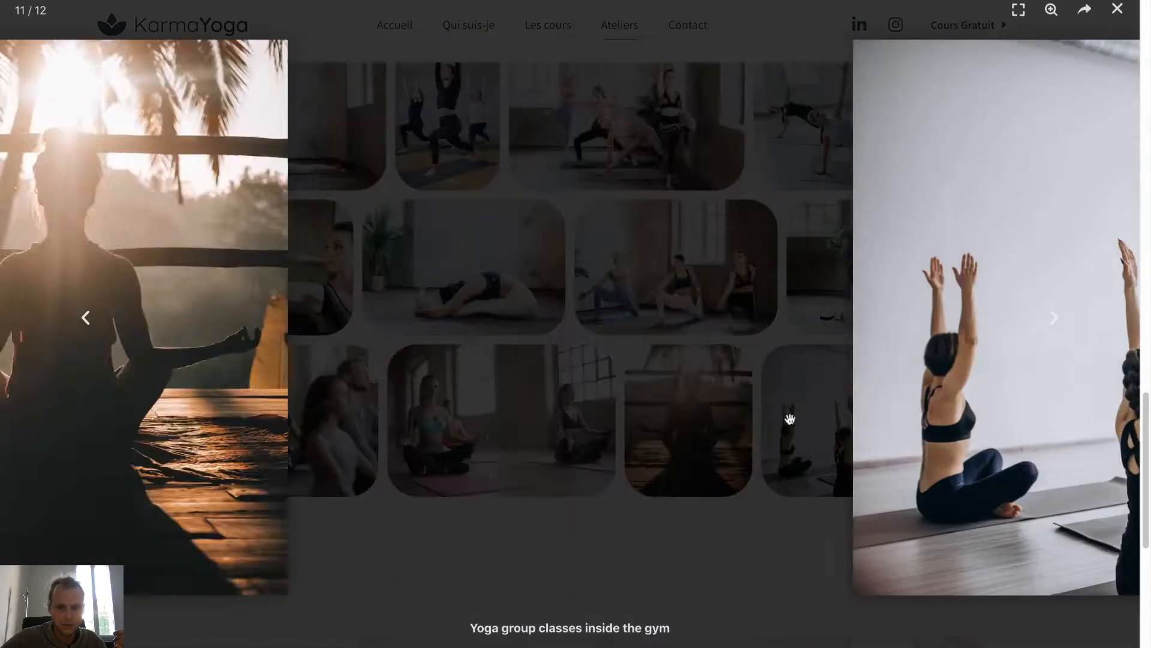
pyautogui.press('Left')
pyautogui.press('Left')
pyautogui.press('Escape')
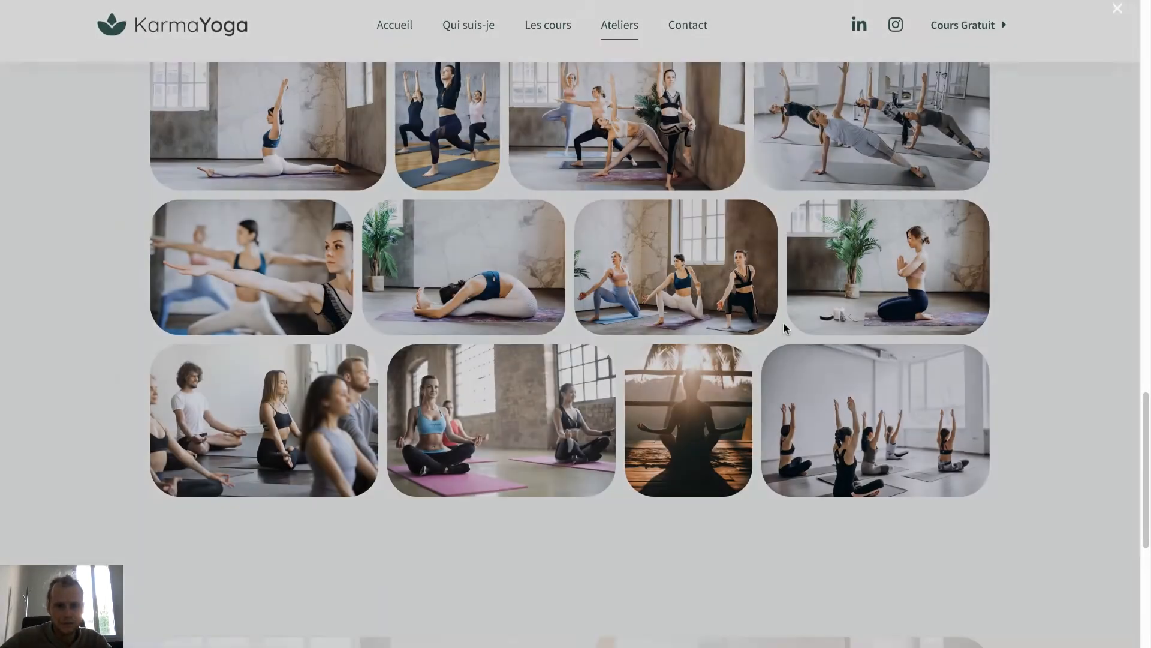
# Go to the Contact page and review its contact form and the "Nous situer" map section
pyautogui.click(689, 40)
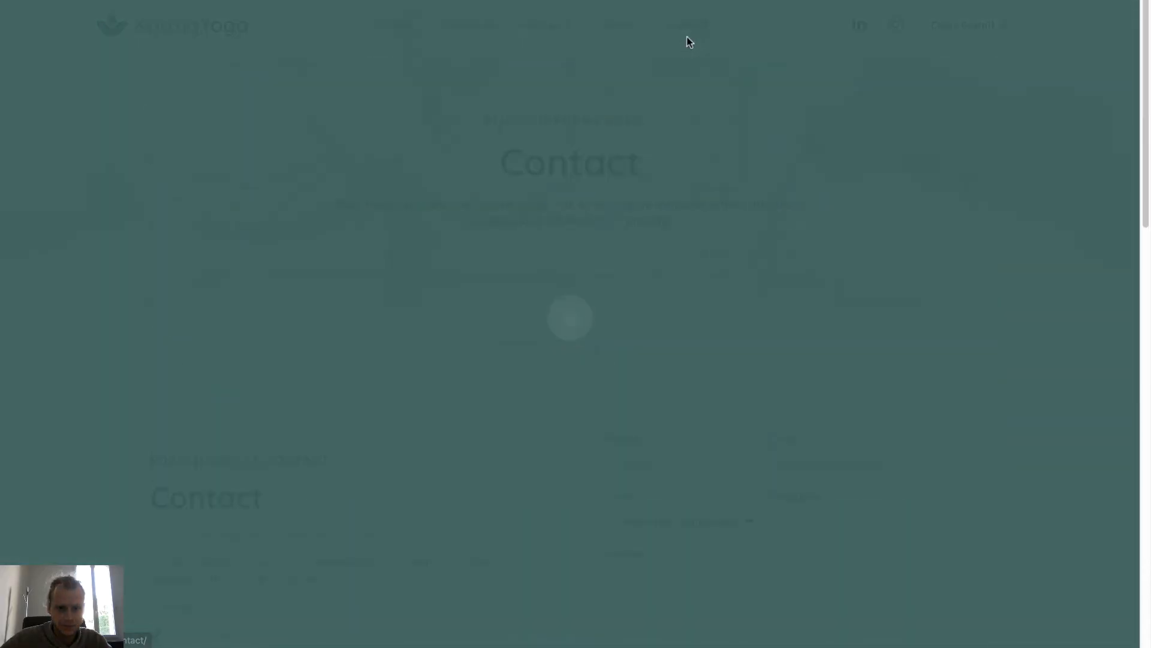
pyautogui.scroll(-1, 507, 430)
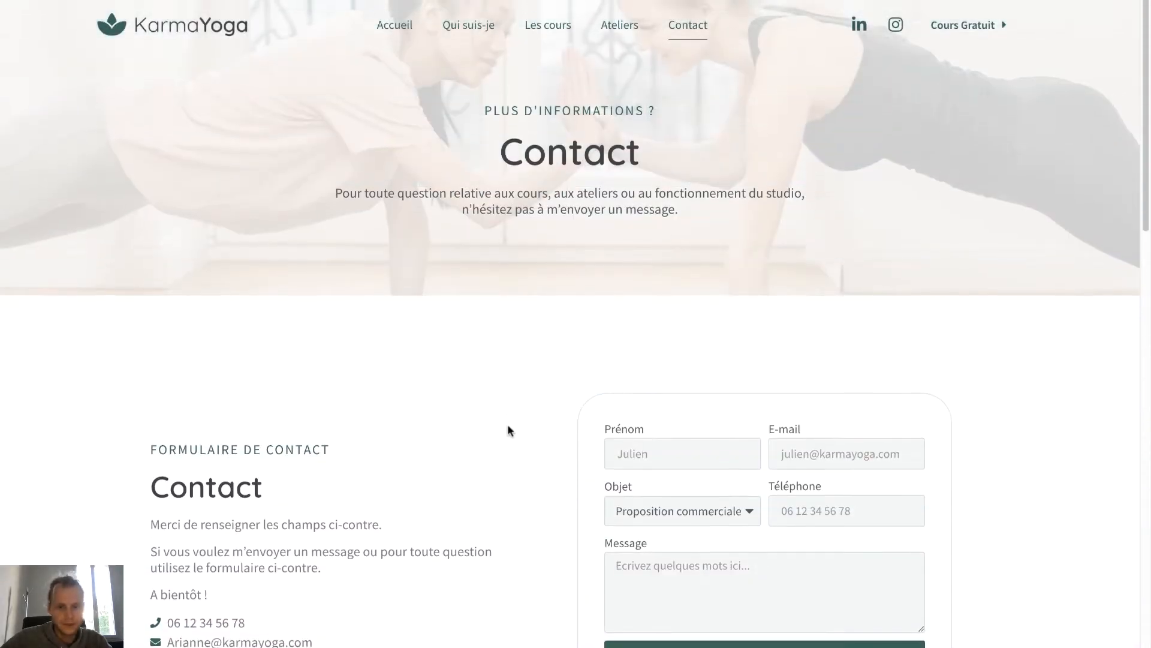
pyautogui.scroll(-3, 507, 424)
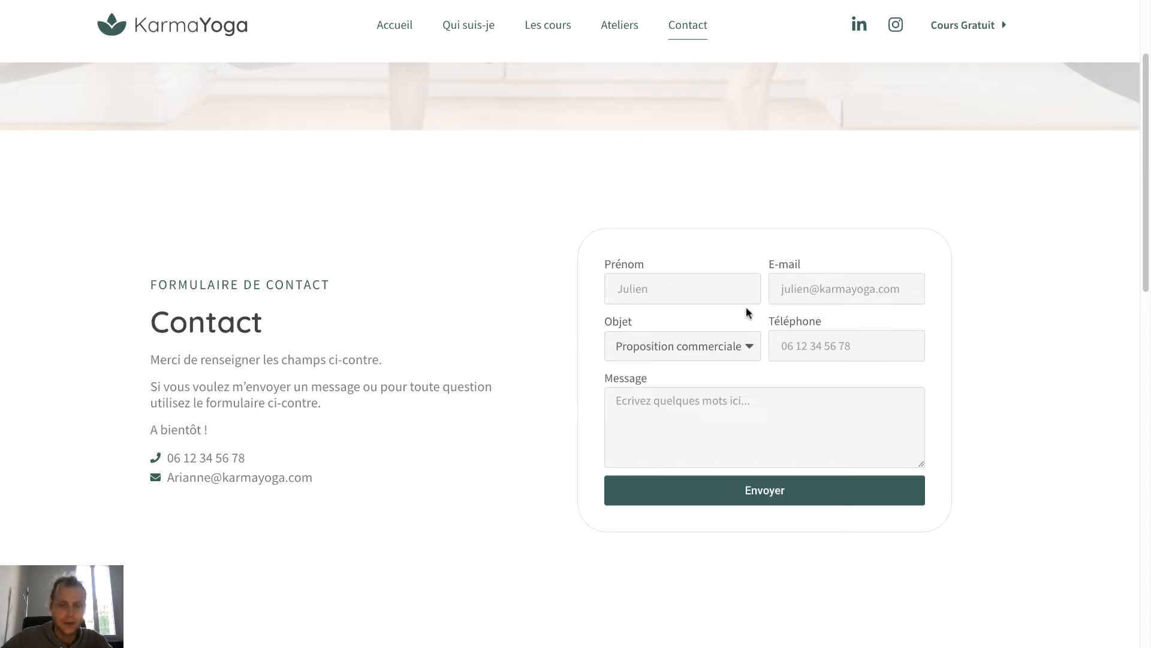
pyautogui.scroll(-10, 747, 311)
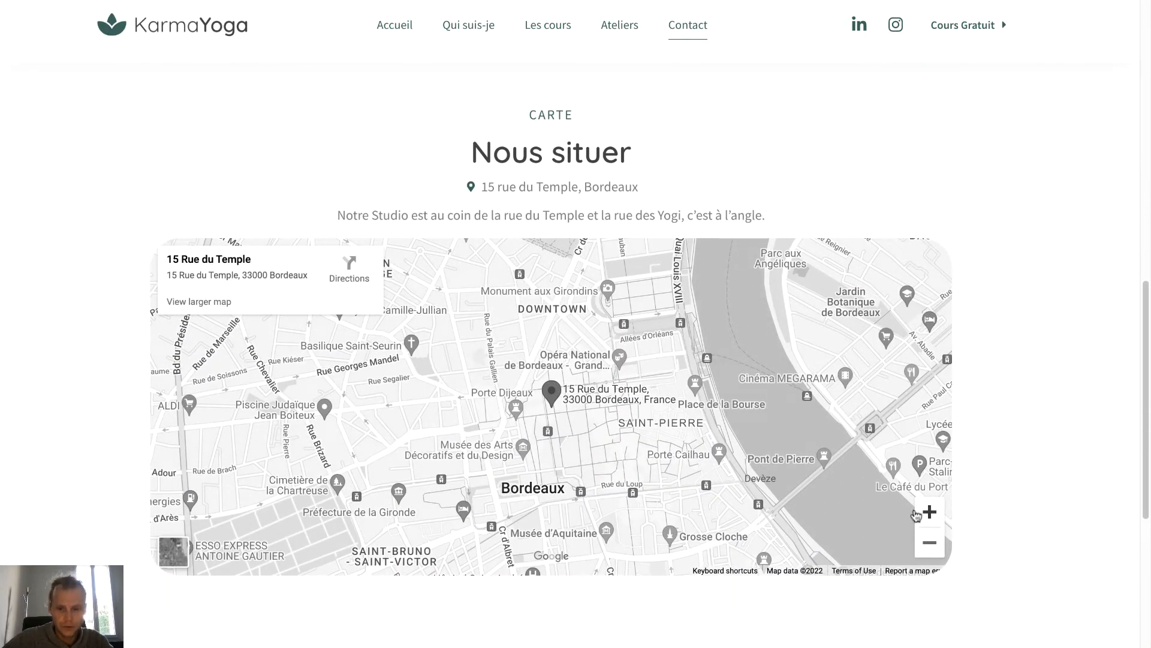
# Zoom out the studio location map and pan it to look around the Bordeaux area
pyautogui.click(927, 552)
pyautogui.click(927, 552)
pyautogui.click(927, 552)
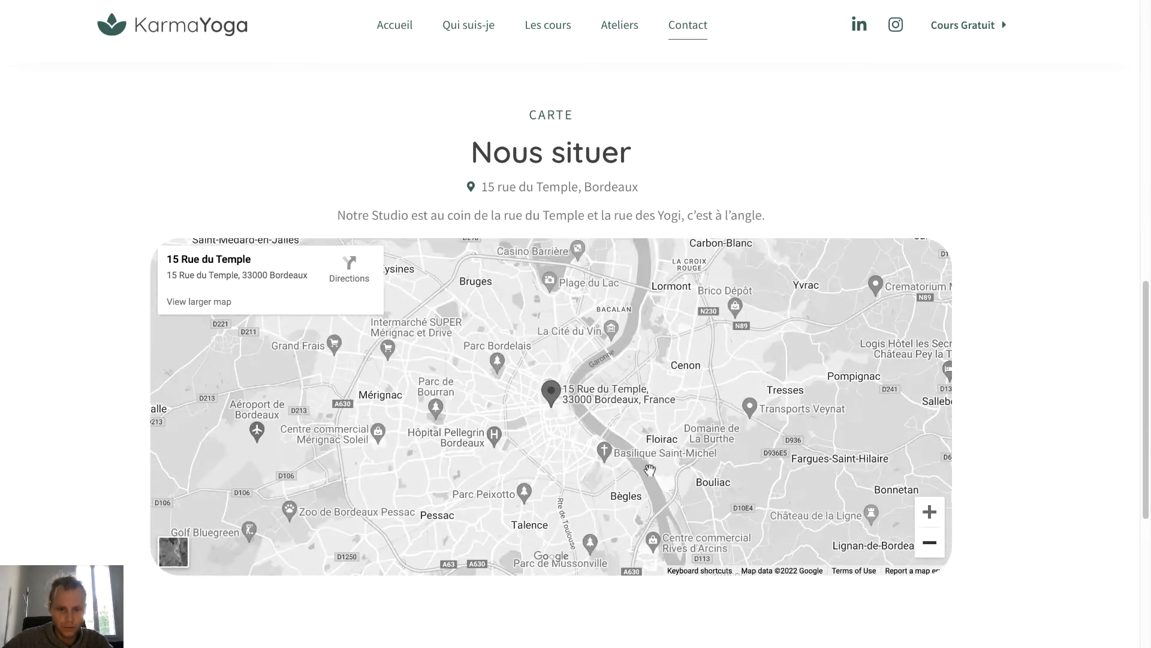
pyautogui.moveTo(600, 482)
pyautogui.mouseDown()
pyautogui.moveTo(623, 426)
pyautogui.moveTo(676, 373)
pyautogui.moveTo(625, 373)
pyautogui.moveTo(553, 446)
pyautogui.mouseUp()
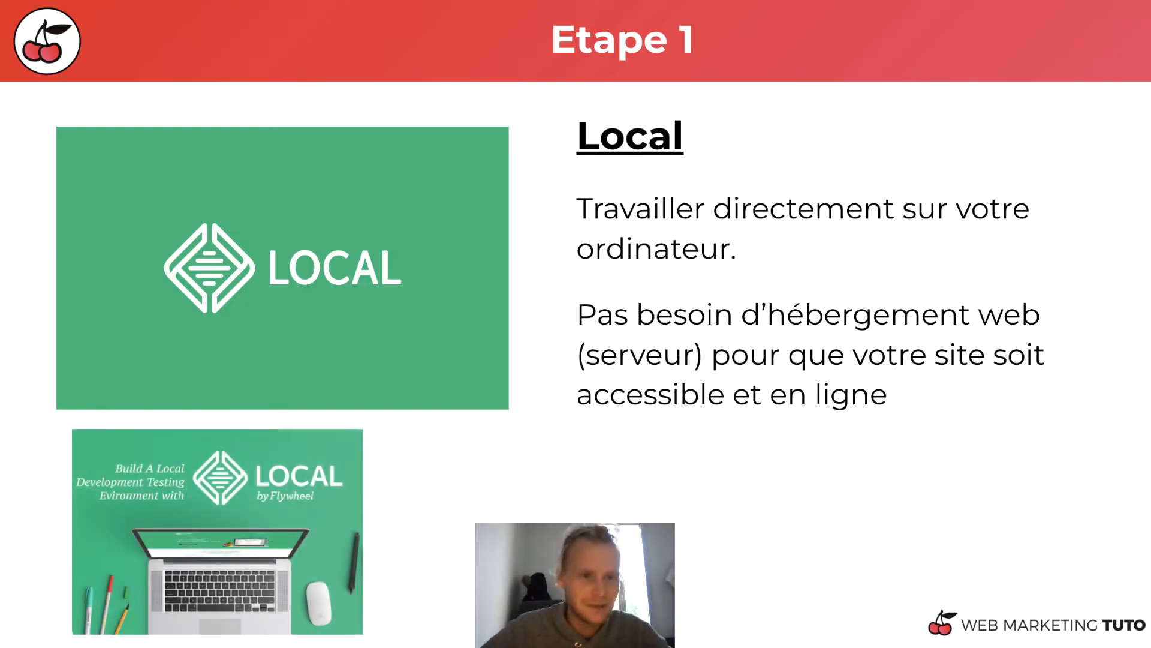
# Open google.com in the empty browser tab and search for "local"
pyautogui.click(238, 21)
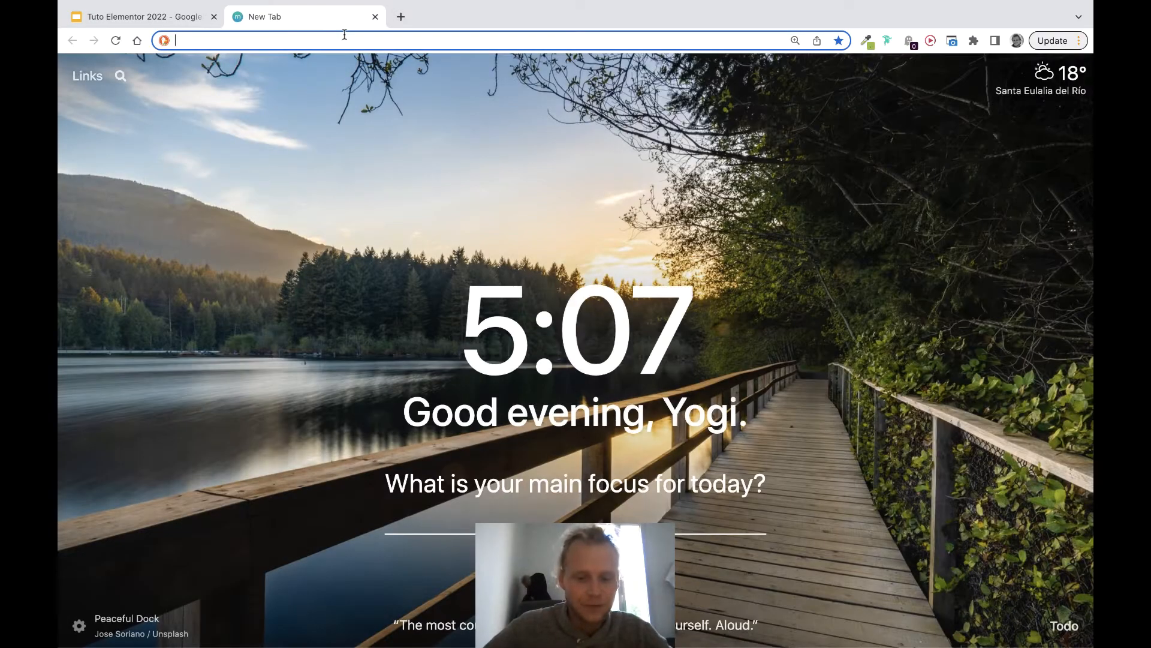
pyautogui.write('go')
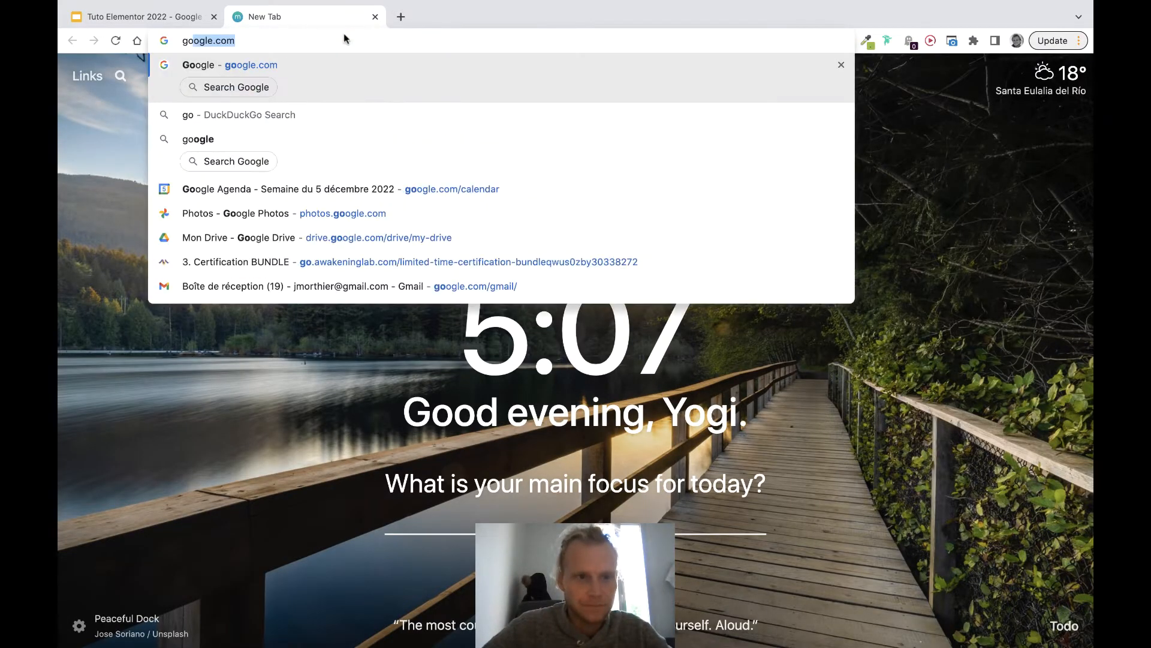
pyautogui.press('Return')
pyautogui.write('local')
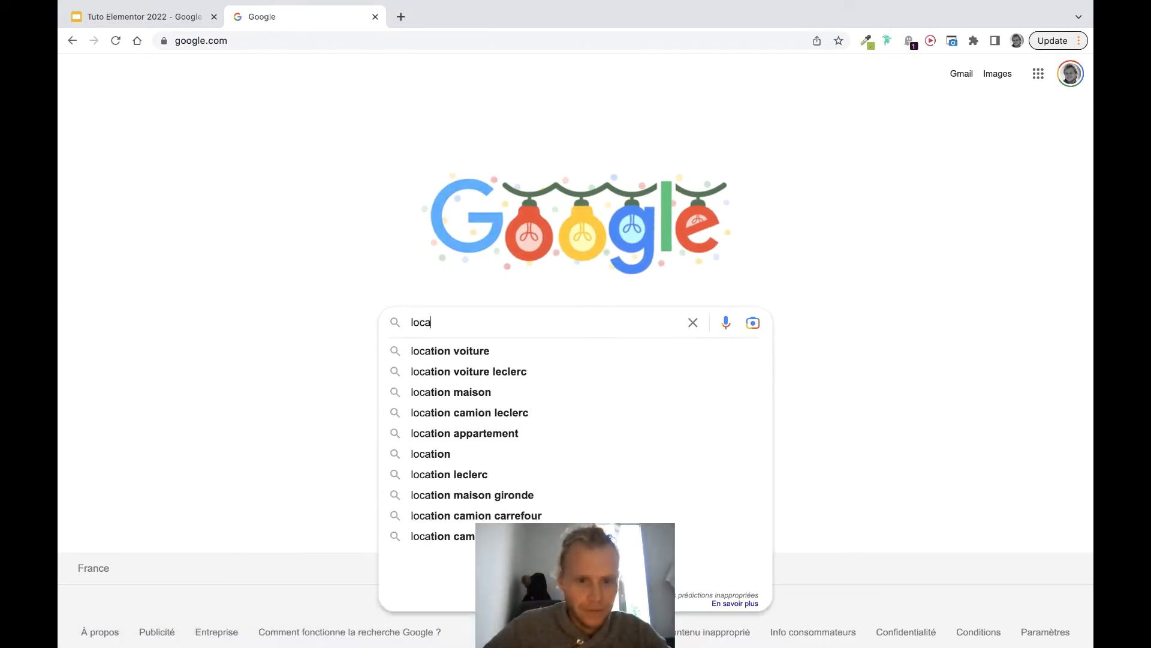
pyautogui.press('Return')
# Refine the Google search to "local wordpress" and open the Local website, localwp.com
pyautogui.click(294, 78)
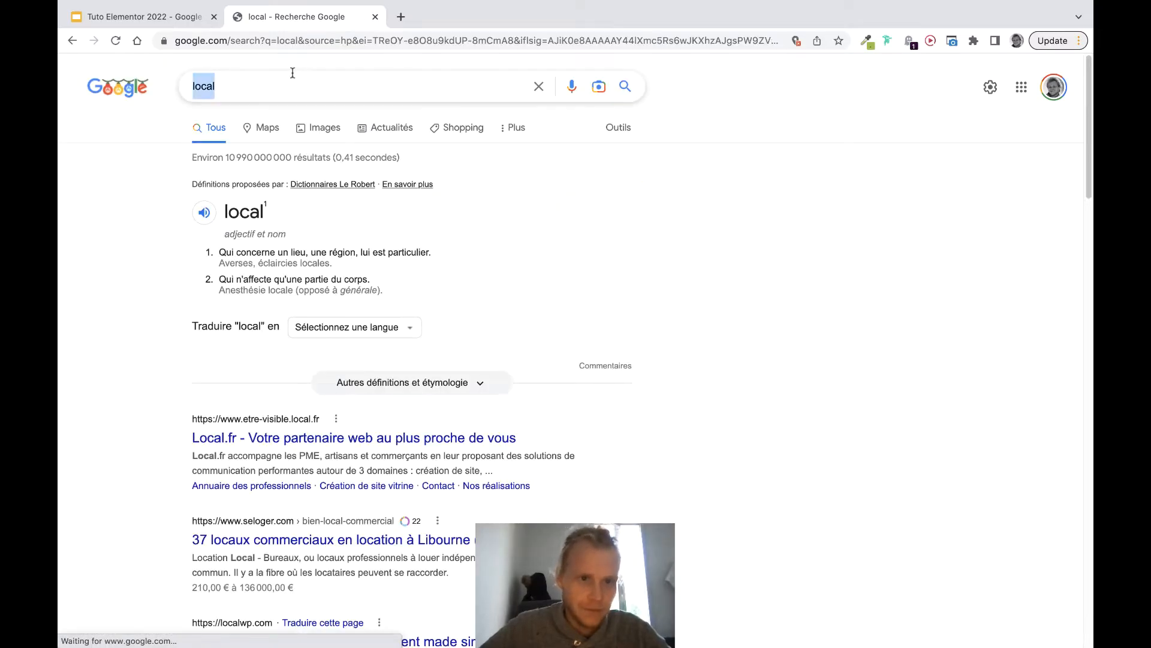
pyautogui.write('wordpress')
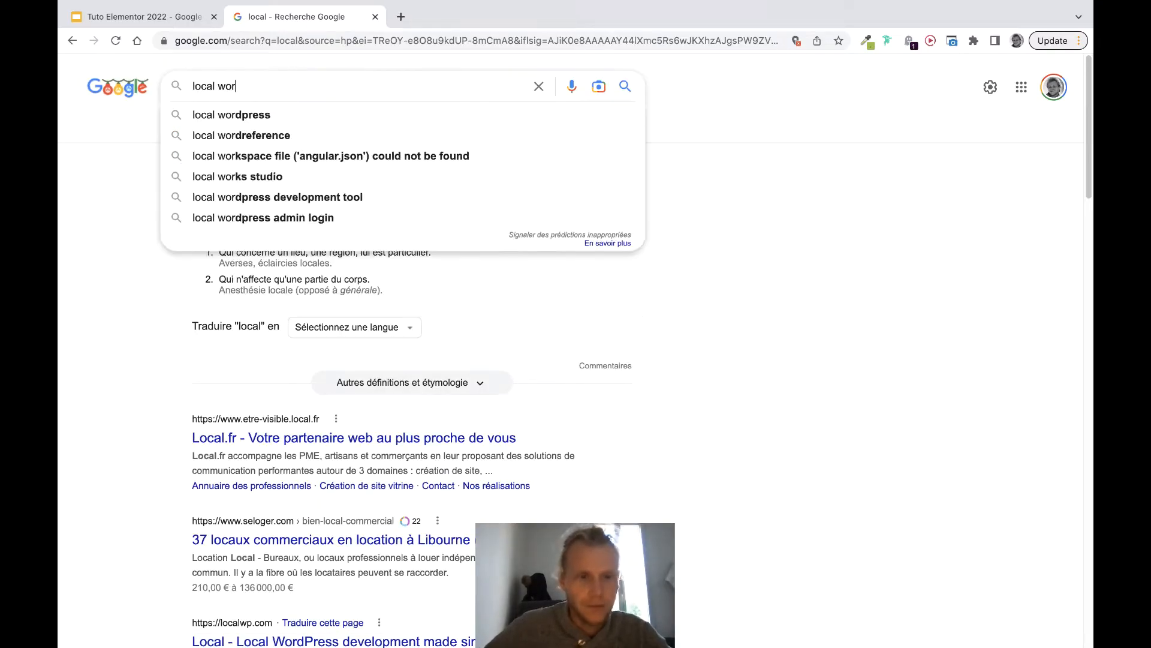
pyautogui.press('Return')
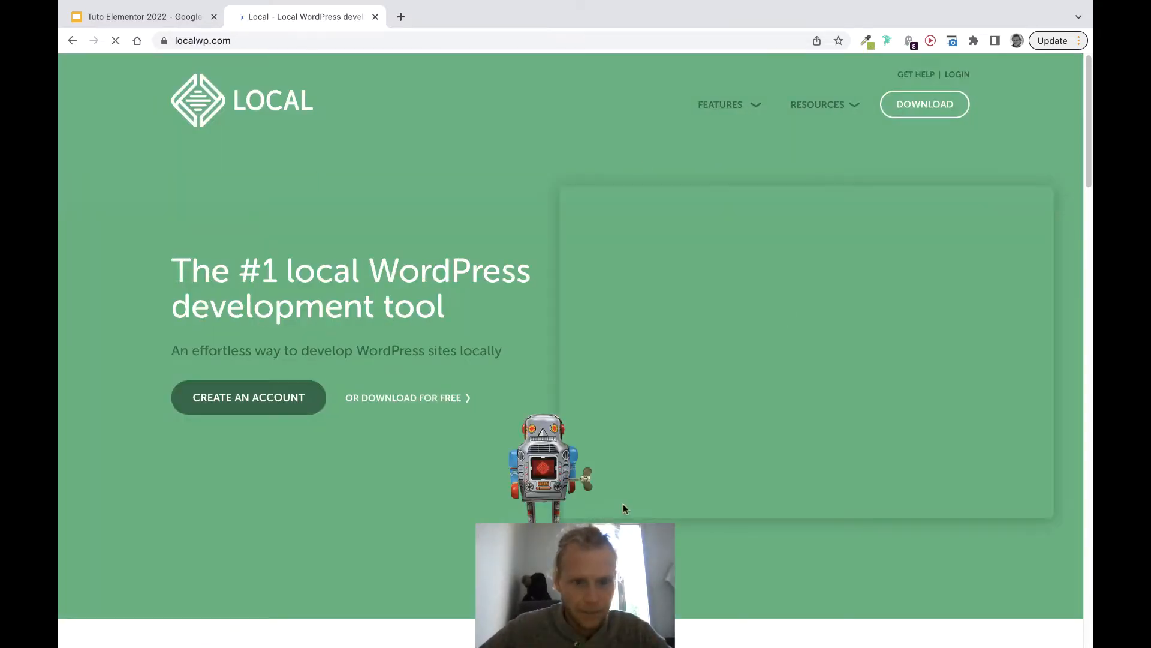
# Open the free download form for Local and choose Mac as the platform
pyautogui.click(429, 398)
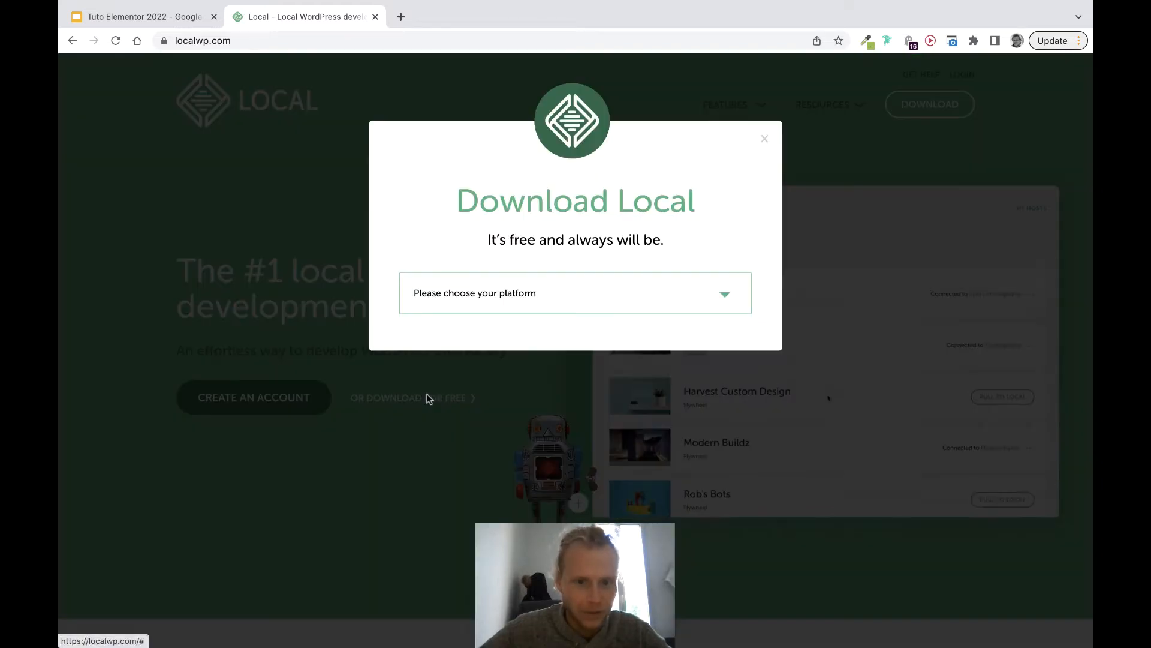
pyautogui.click(580, 293)
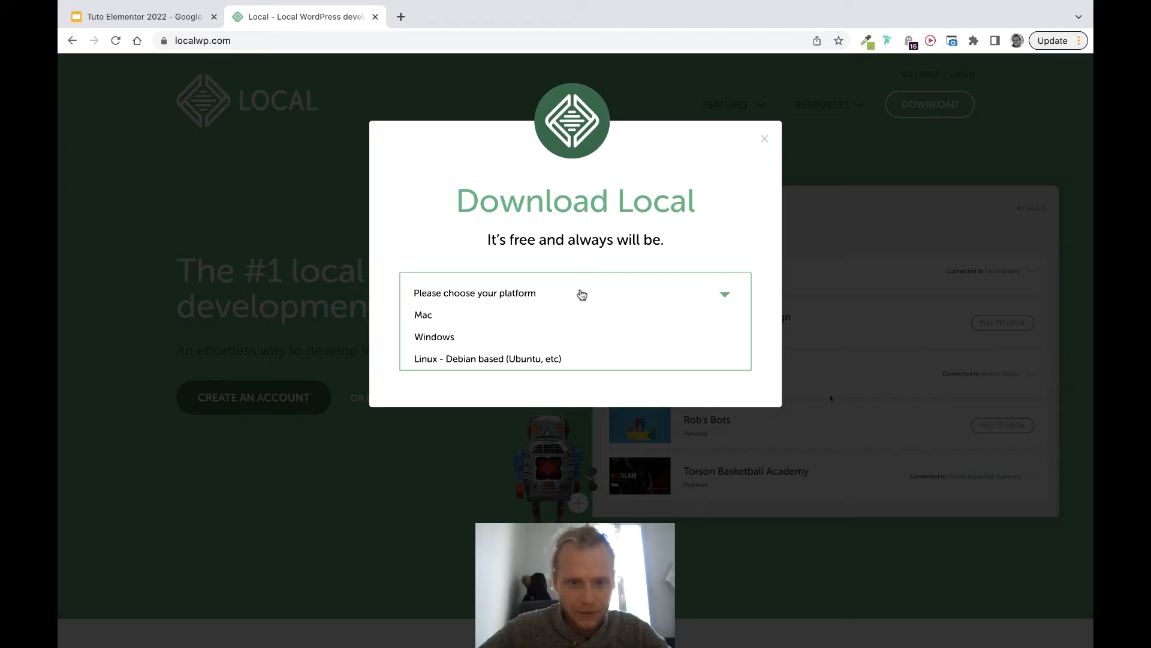
pyautogui.click(447, 320)
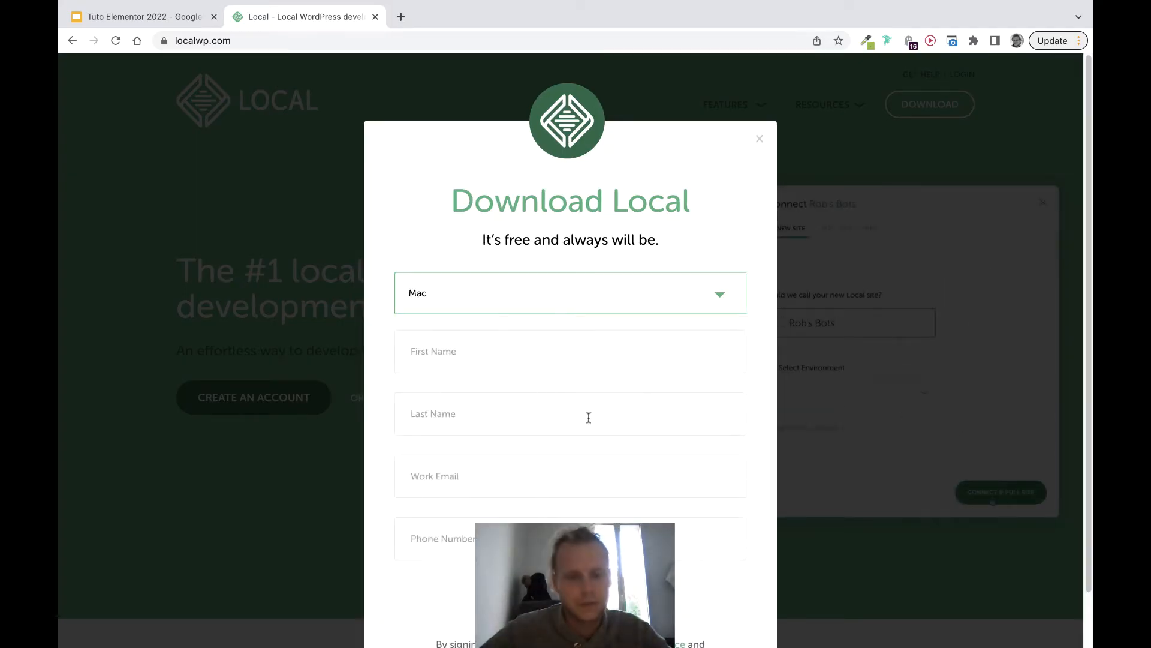
# Fill in the name, work e-mail and phone number, request the download, and save local-6.5.2-mac.dmg to the Downloads folder
pyautogui.scroll(-2, 588, 417)
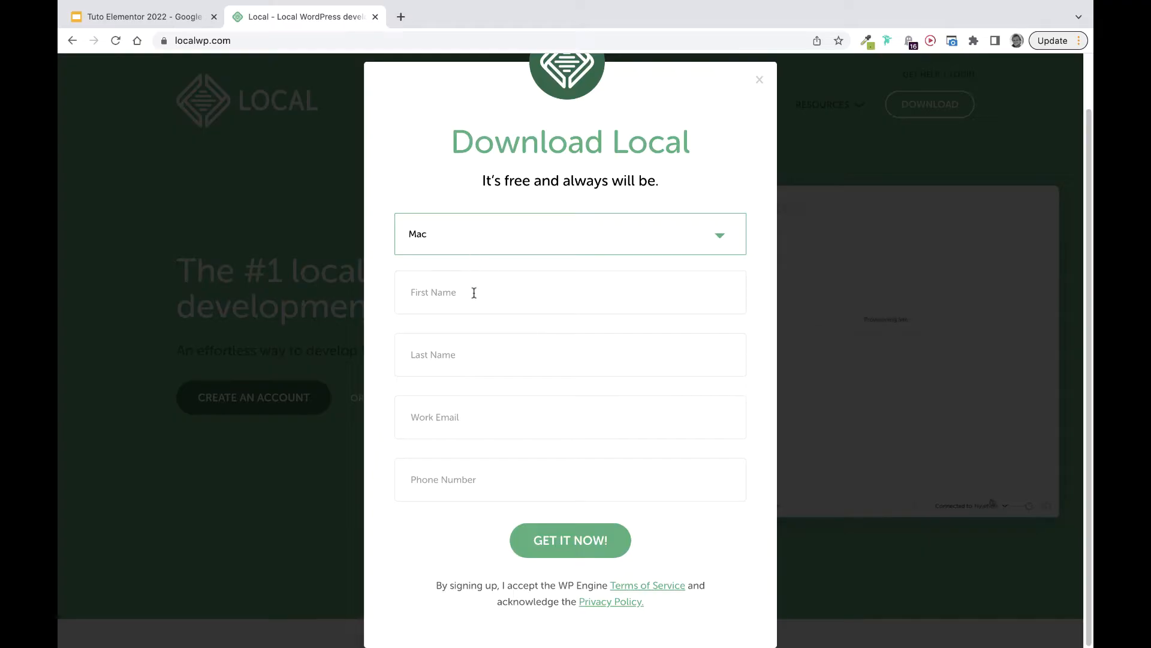
pyautogui.click(473, 296)
pyautogui.click(508, 270)
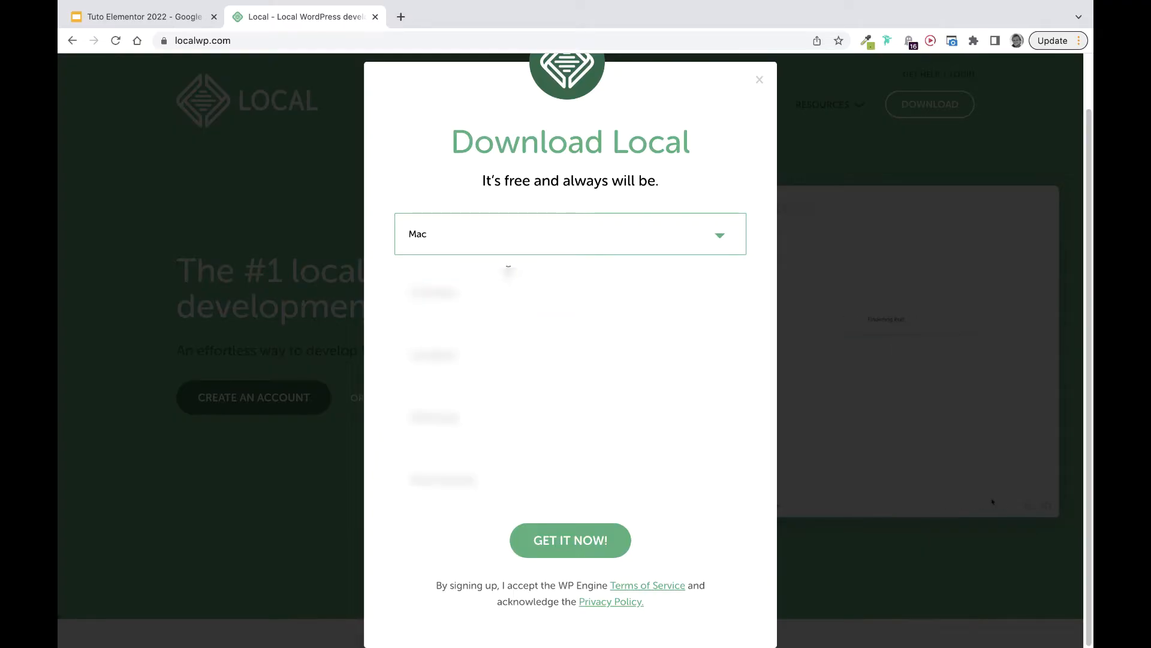
pyautogui.click(502, 288)
pyautogui.click(498, 333)
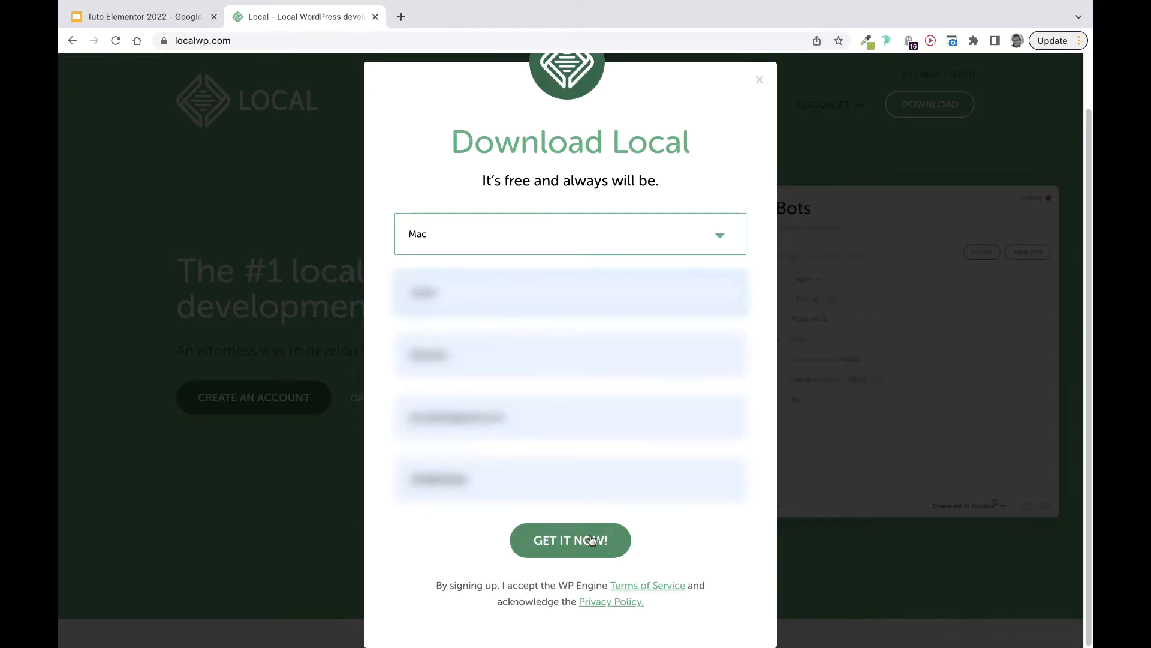
pyautogui.click(591, 539)
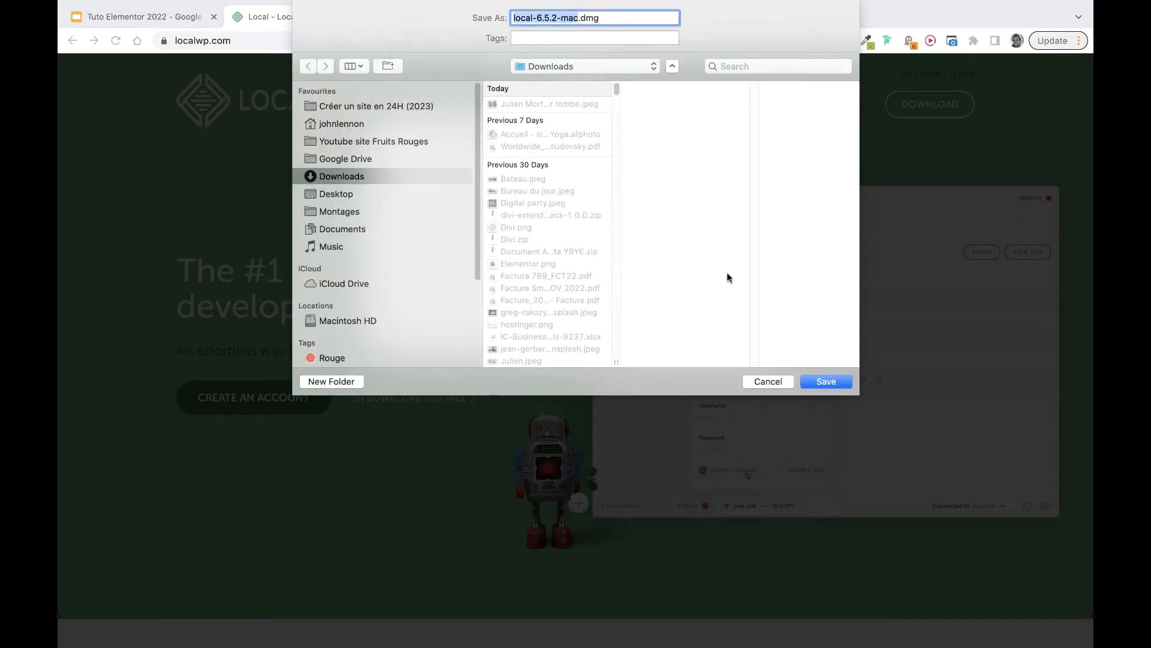
pyautogui.click(812, 381)
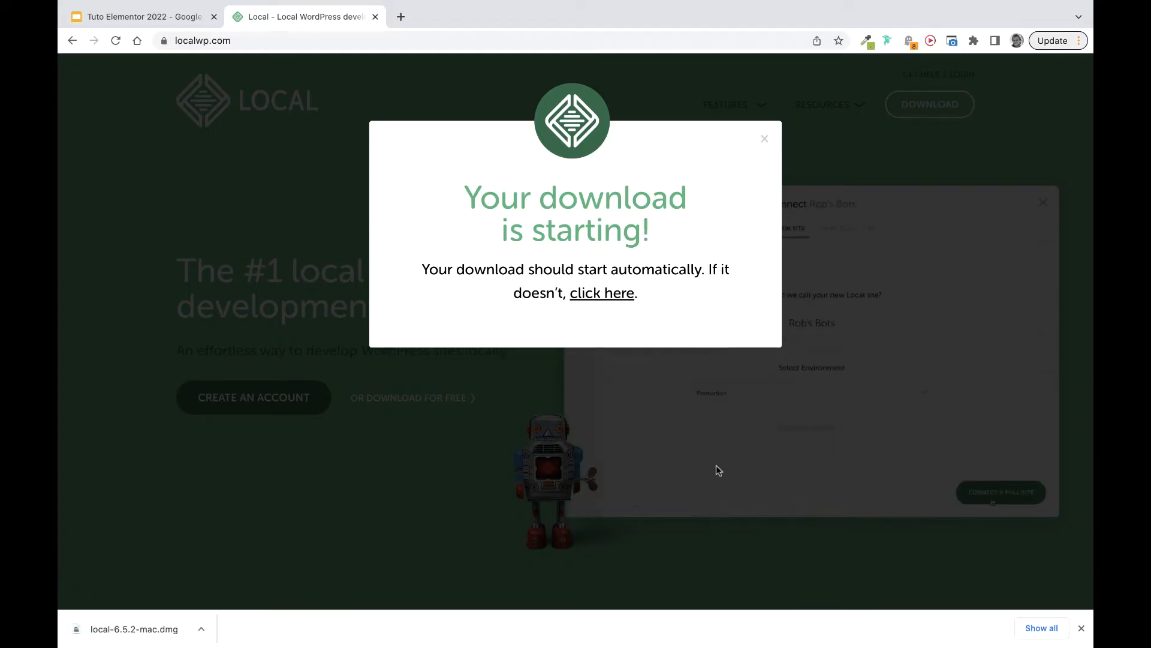
# Install Local into the Applications folder from the downloaded local-6.5.2-mac.dmg and launch it, allowing the internet-downloaded app to open
pyautogui.click(151, 627)
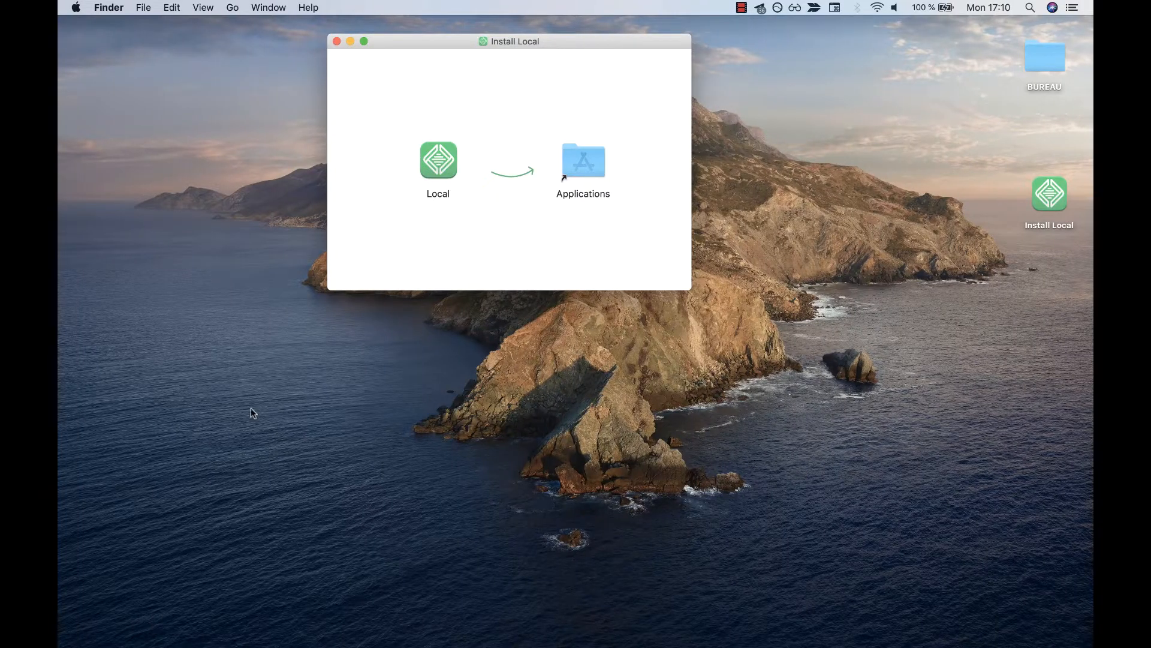
pyautogui.moveTo(455, 159); pyautogui.dragTo(597, 161)
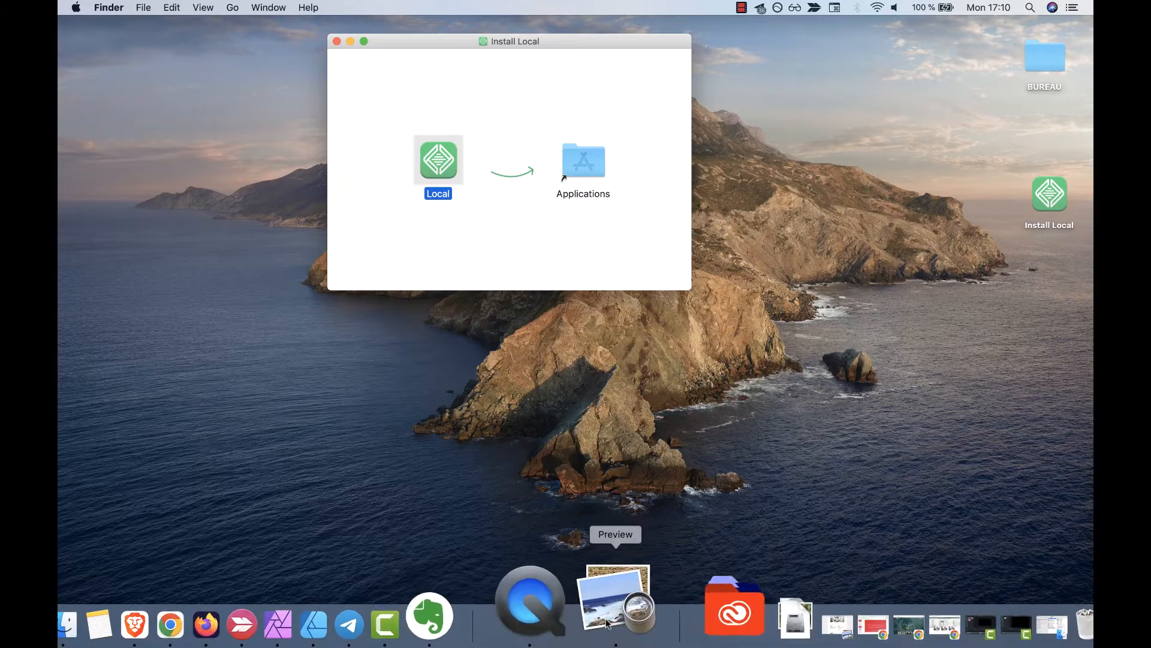
pyautogui.click(651, 607)
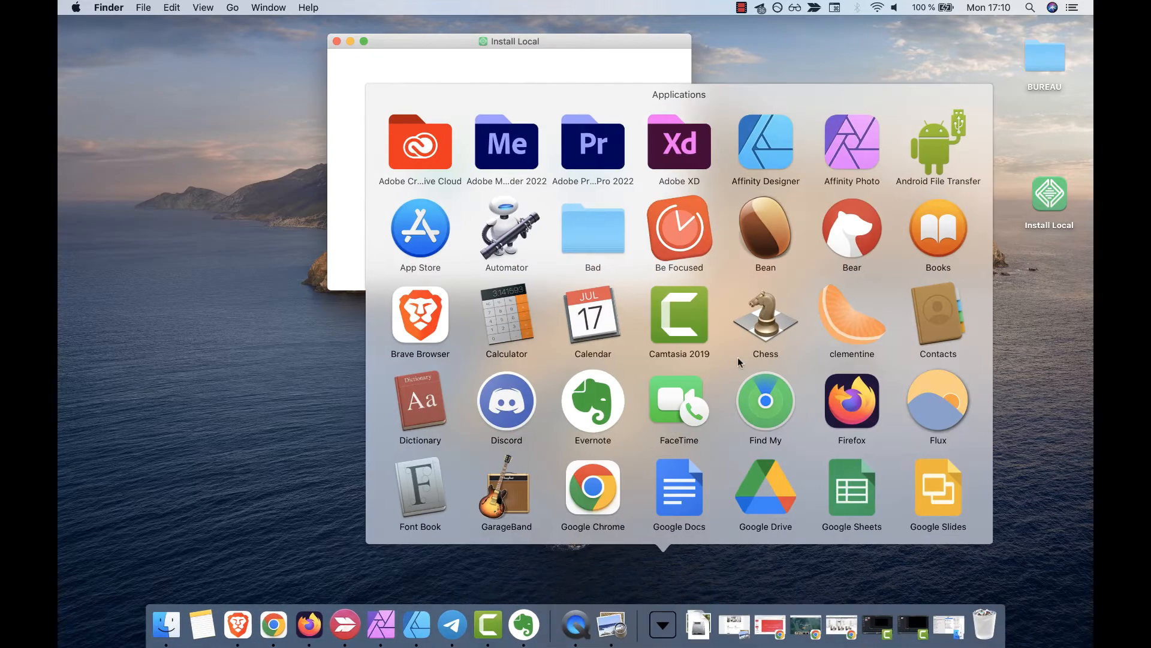
pyautogui.scroll(-10, 737, 358)
pyautogui.scroll(5, 737, 357)
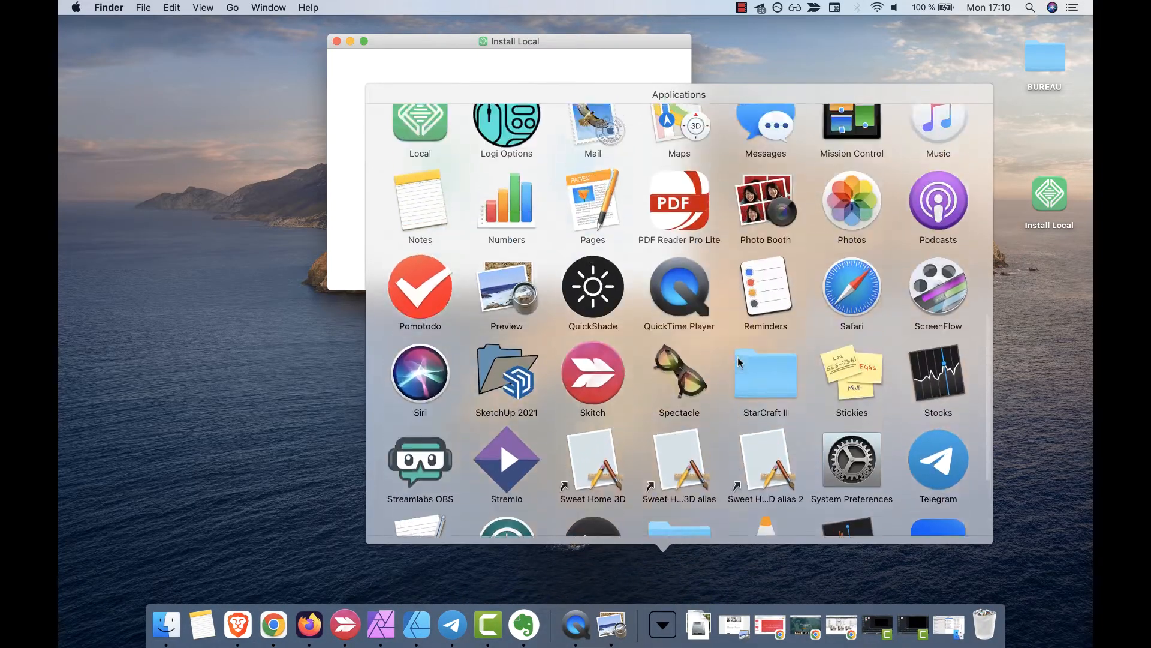
pyautogui.click(423, 296)
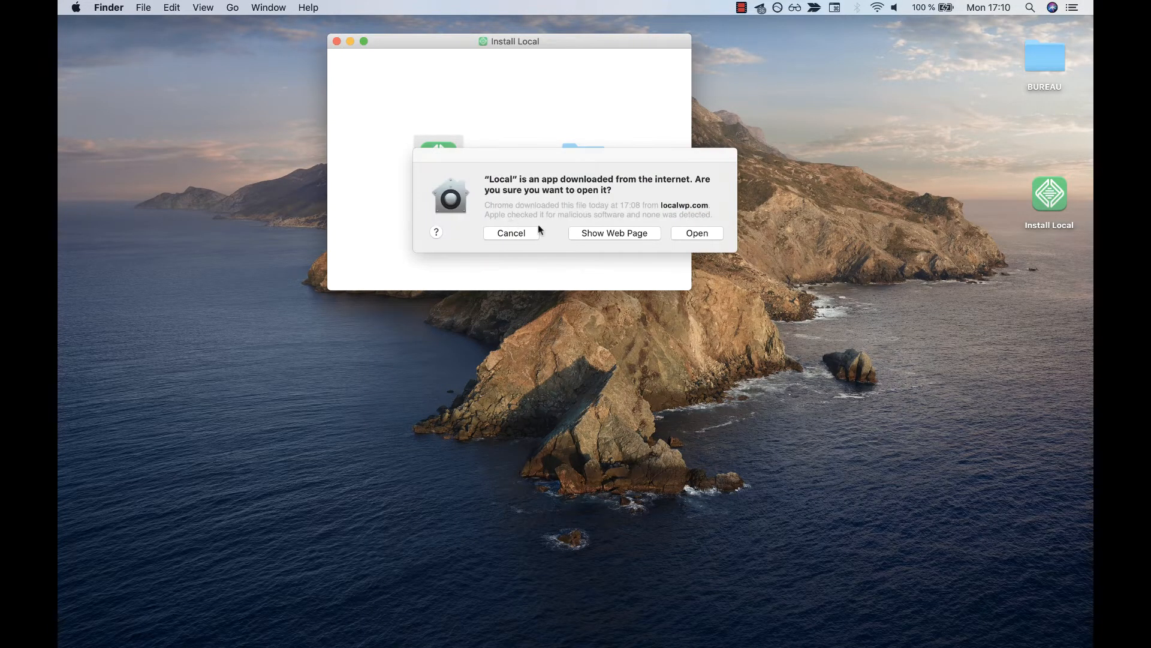
pyautogui.click(697, 235)
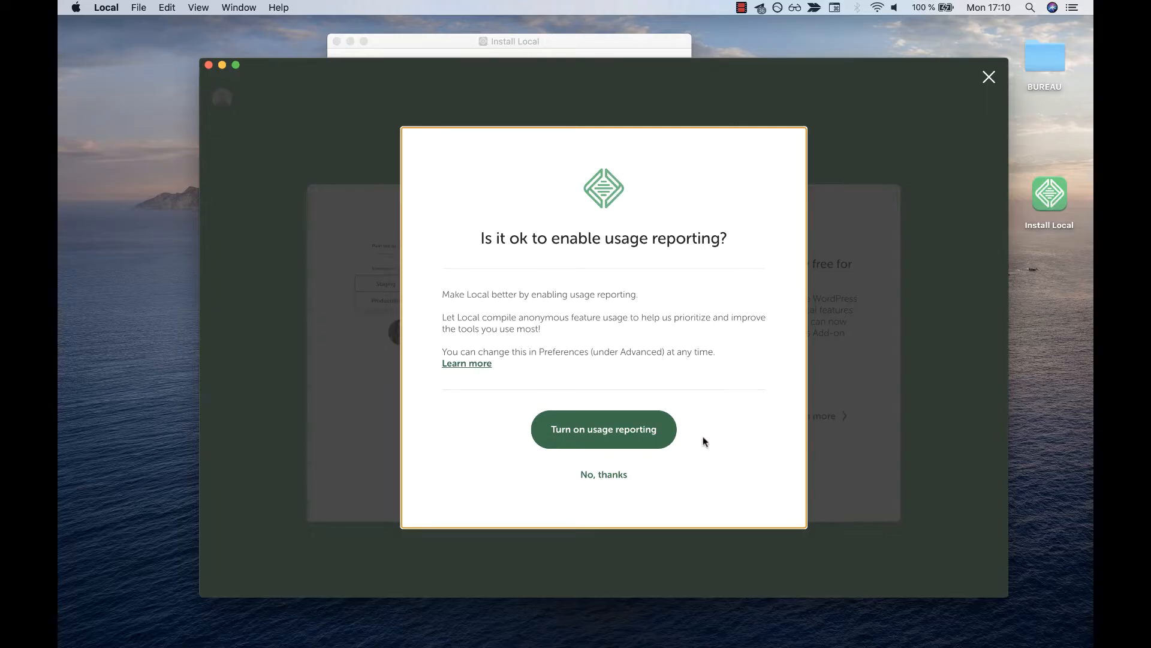
# Decline usage reporting and dismiss the "What's new?" screen
pyautogui.click(604, 477)
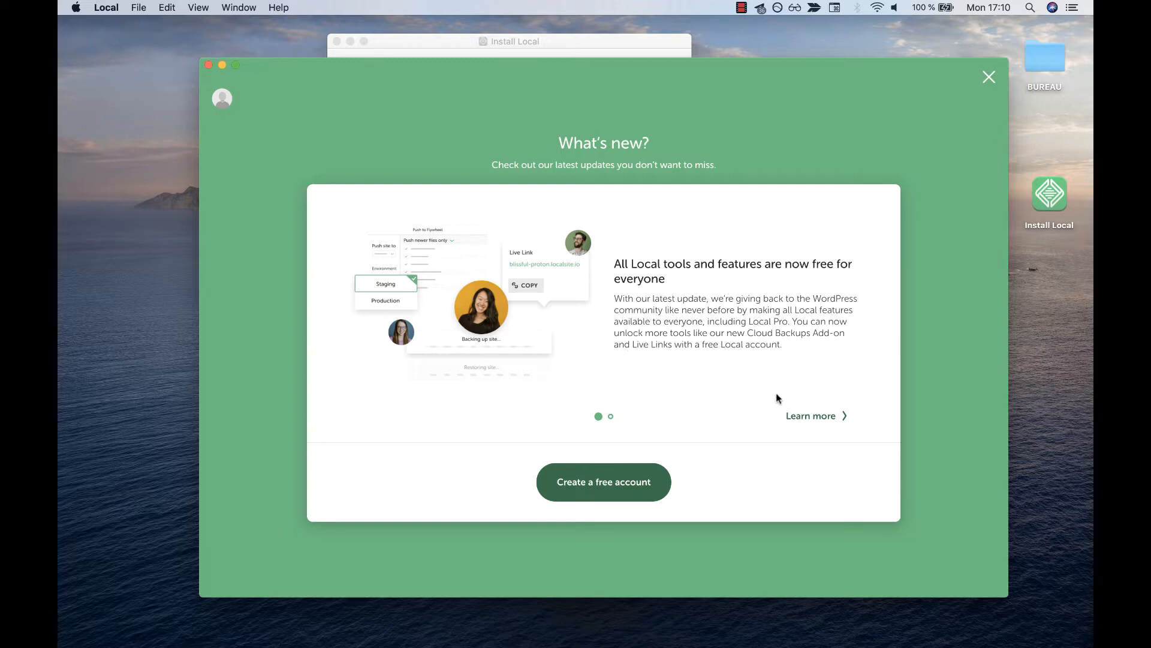
pyautogui.click(989, 79)
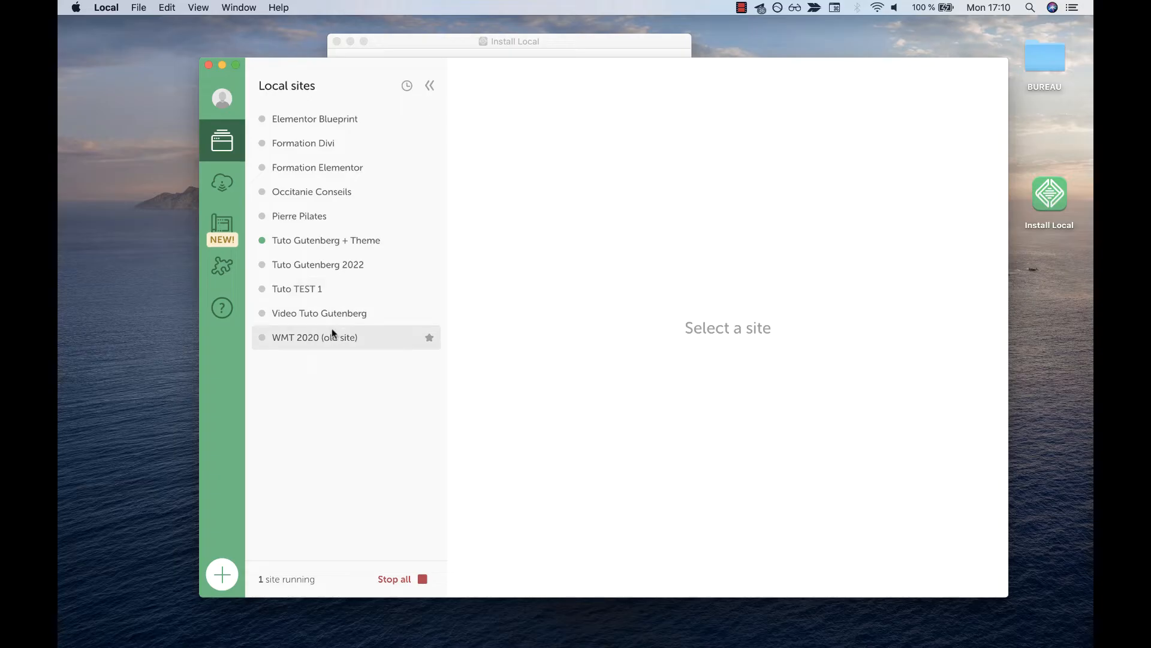
# Start creating a new WordPress site and name it "Studio Yoga"
pyautogui.click(222, 575)
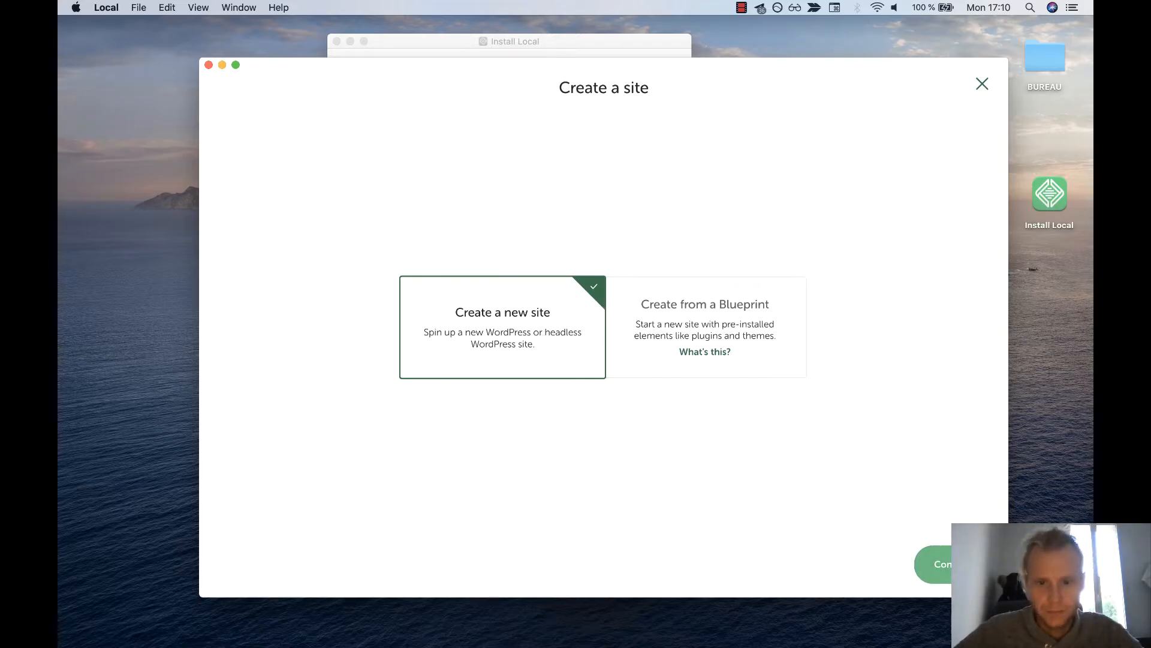
pyautogui.click(959, 564)
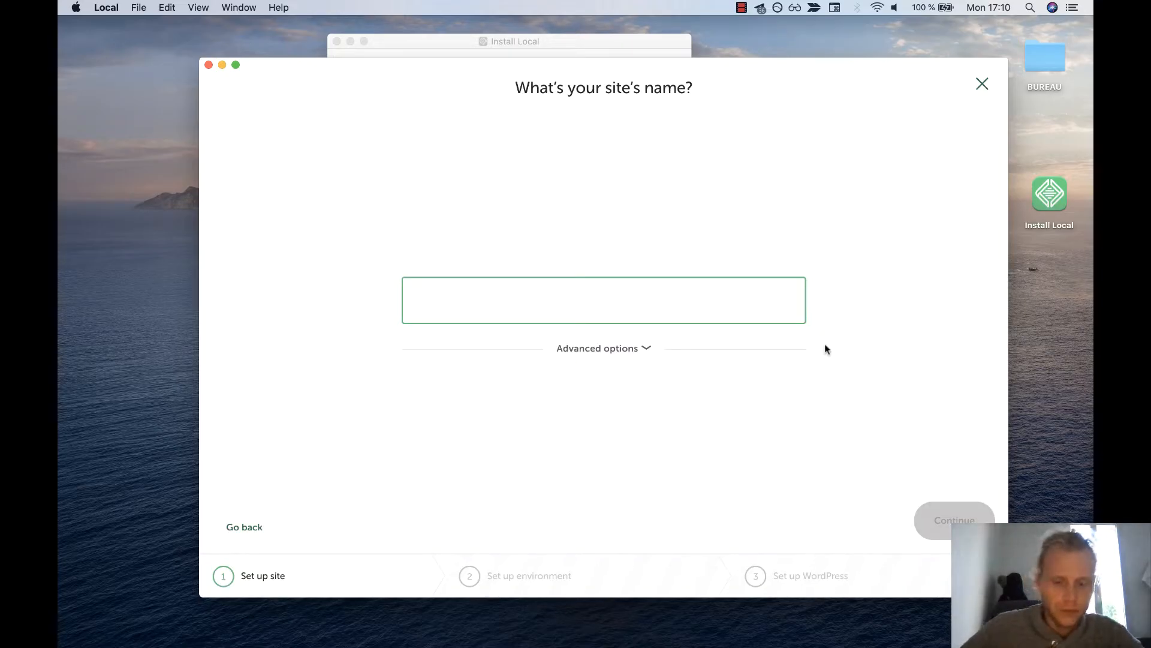
pyautogui.write('Studio Yog')
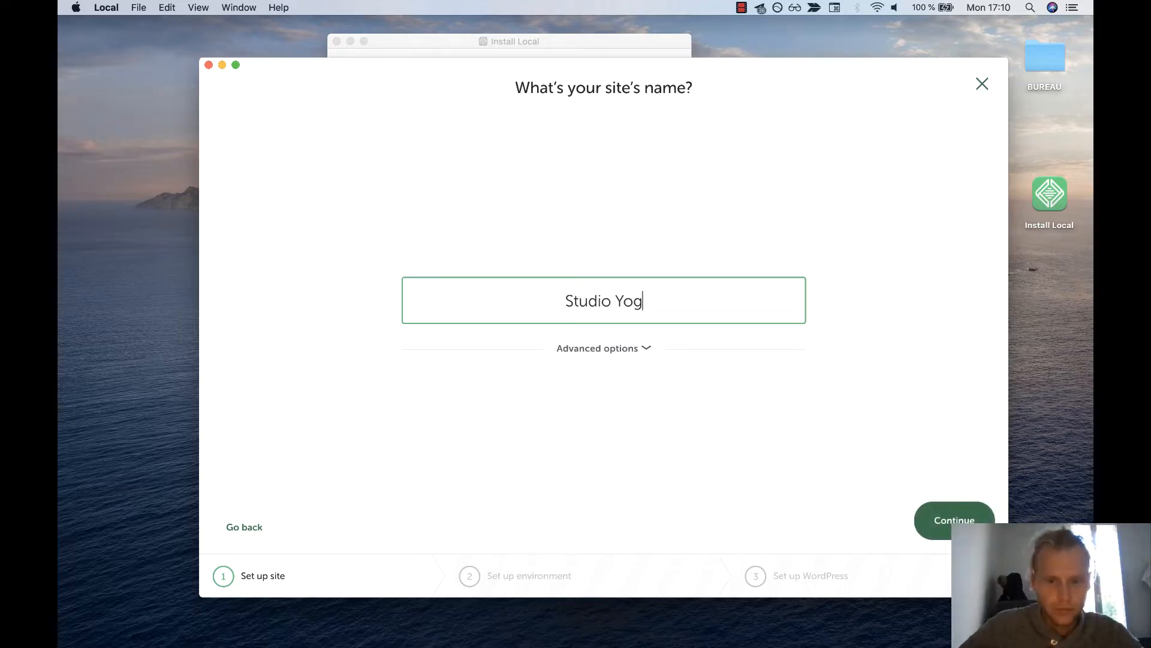
pyautogui.write('a')
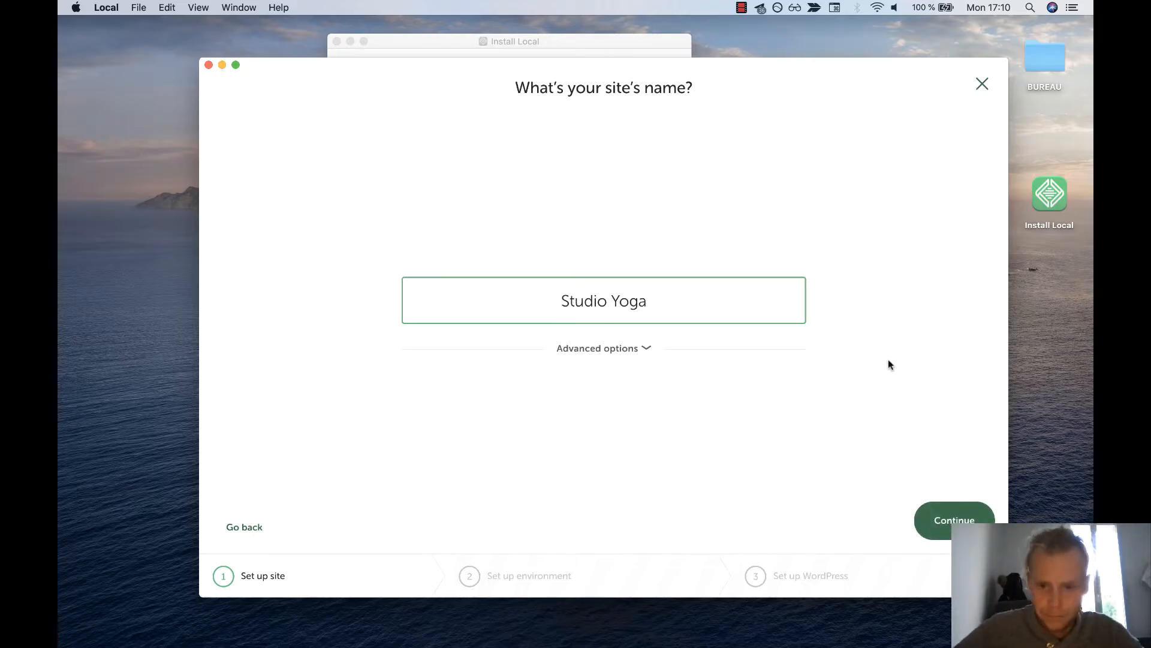
# Set the local site domain to studio-yoga.com in the advanced options and proceed to the environment setup
pyautogui.click(647, 347)
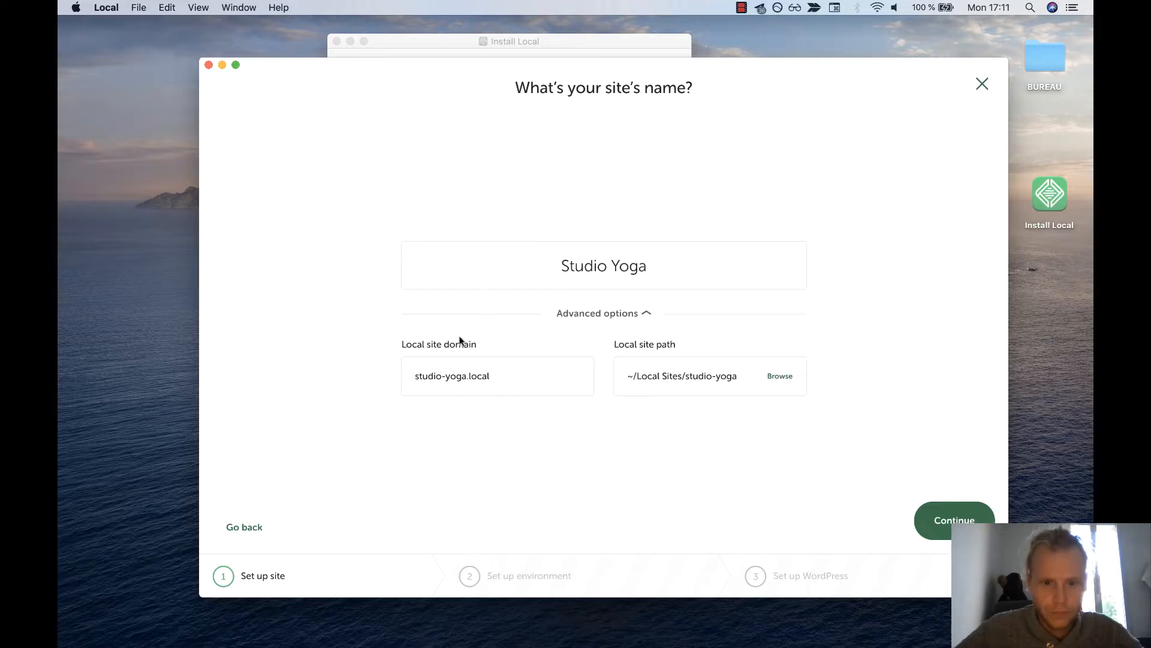
pyautogui.doubleClick(469, 376)
pyautogui.write('com')
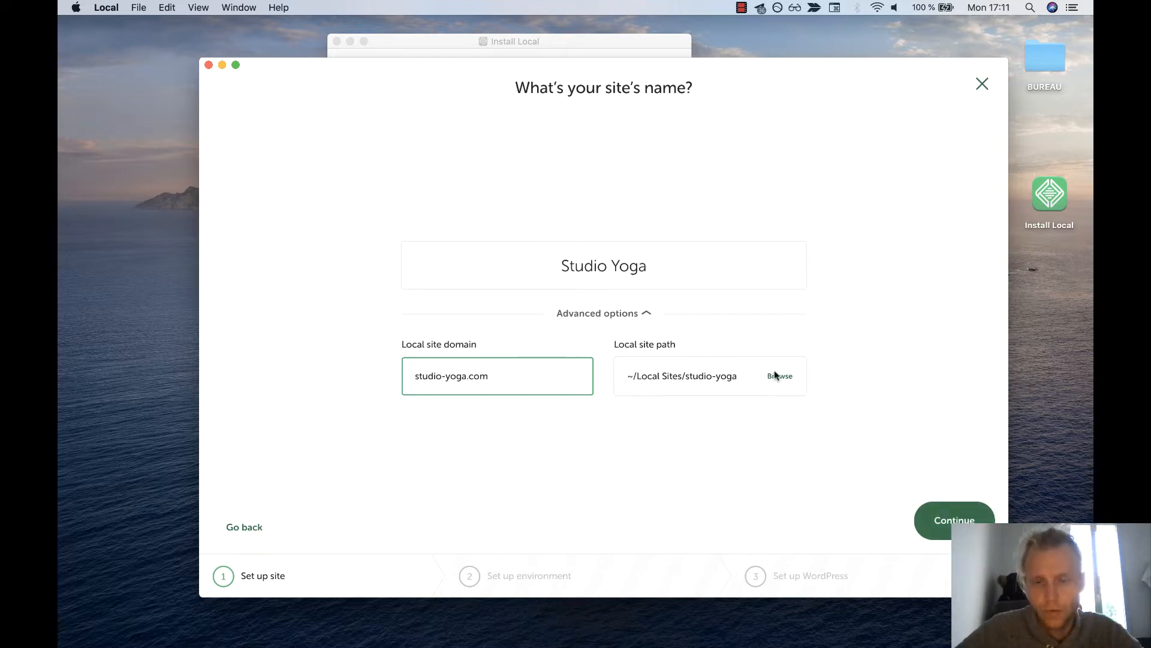
pyautogui.click(946, 519)
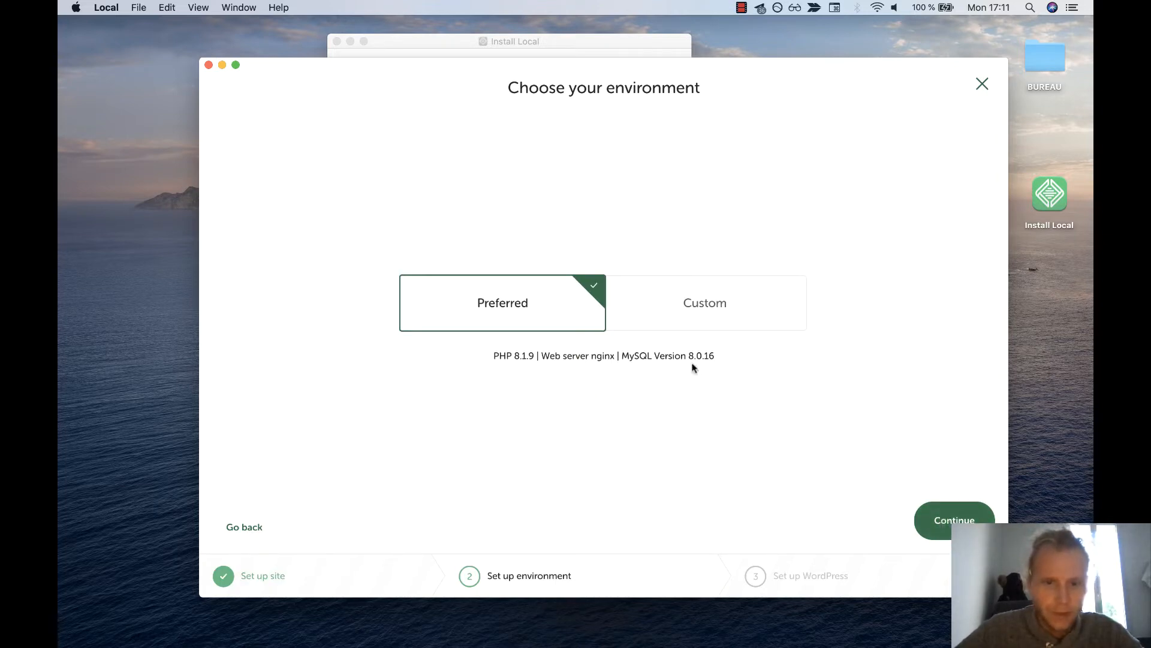
# Look at the Custom environment options, return to the Preferred environment and proceed to the WordPress setup
pyautogui.click(689, 308)
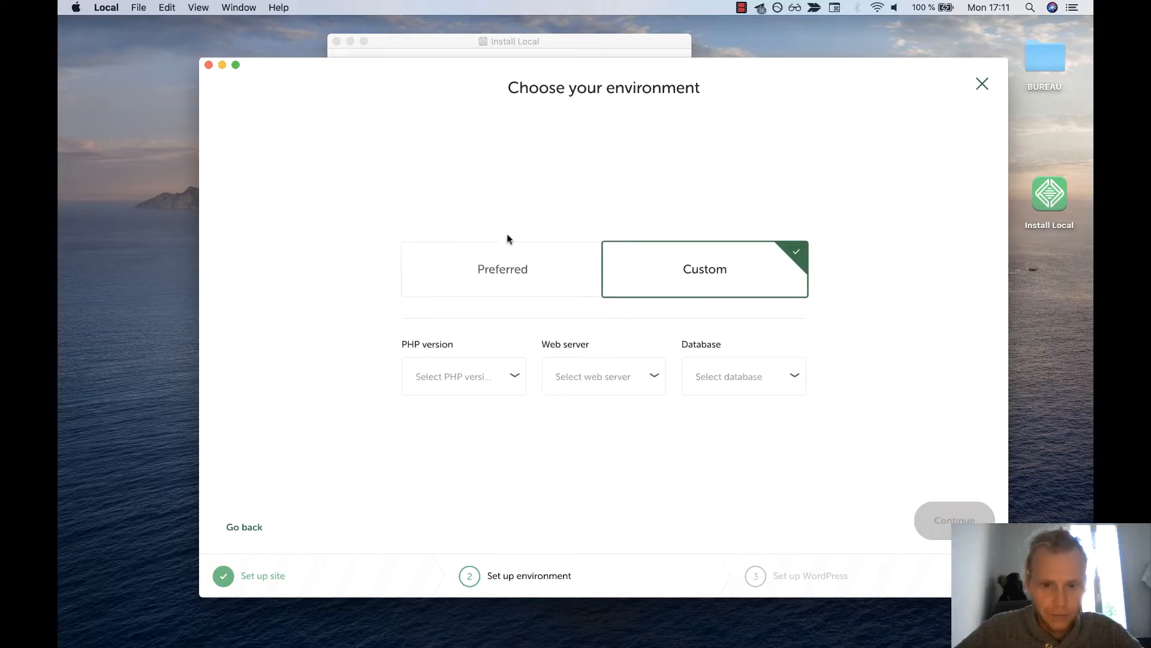
pyautogui.click(508, 264)
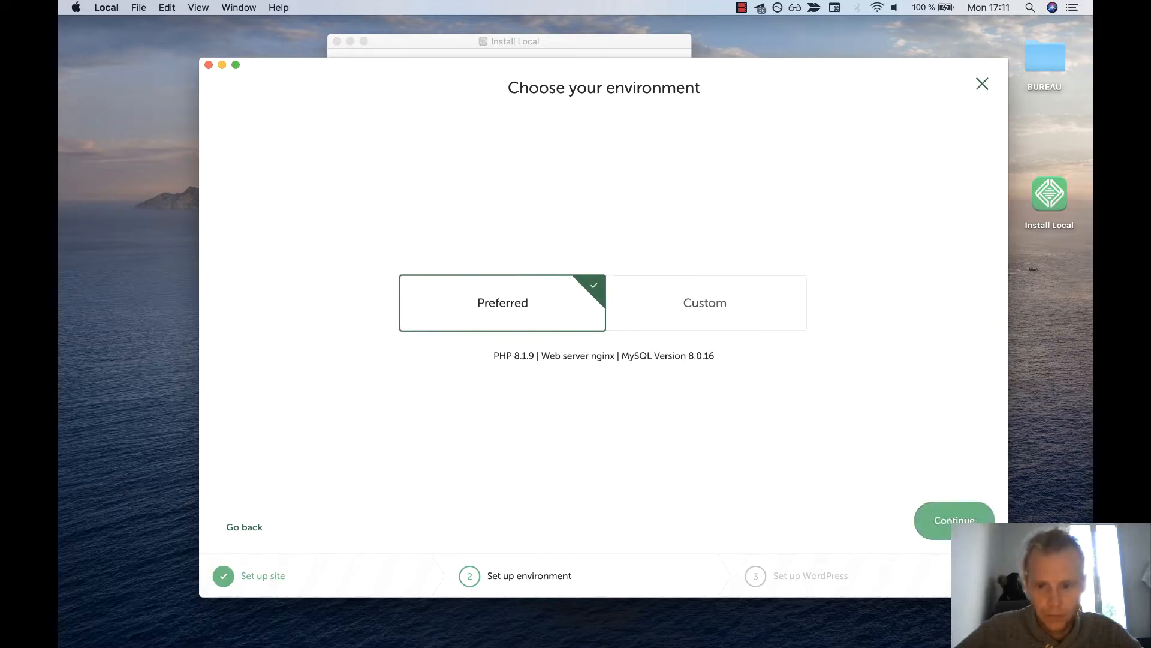
pyautogui.click(961, 528)
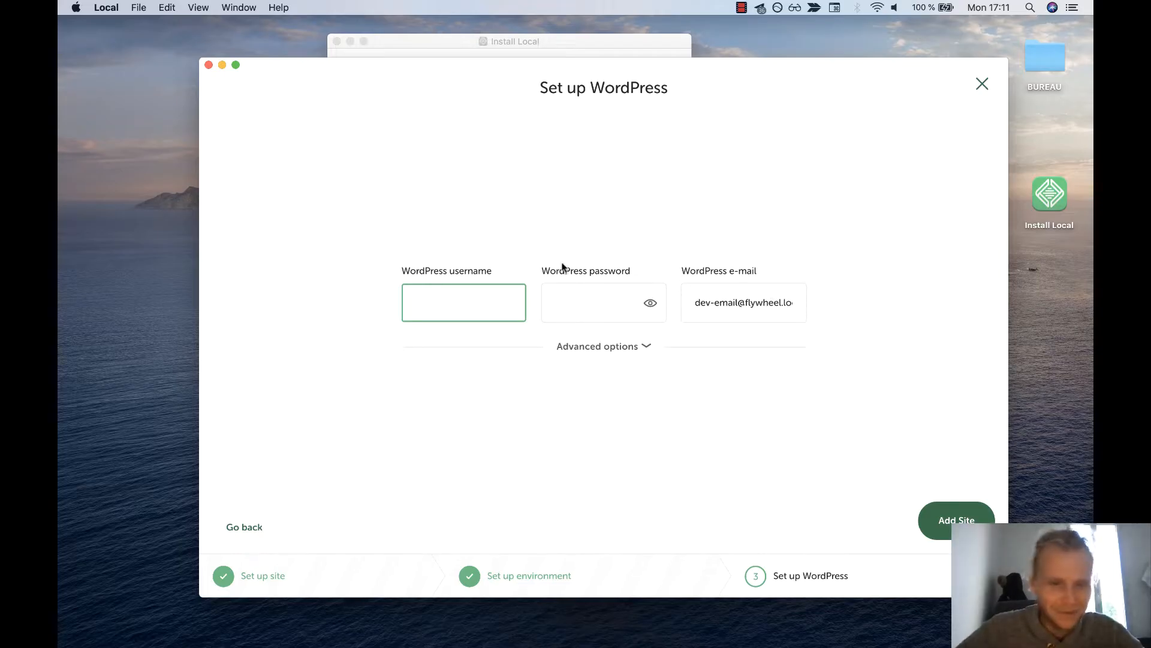
# Enter the WordPress username, the account password and the administrator's e-mail address for the new site
pyautogui.write('Juli')
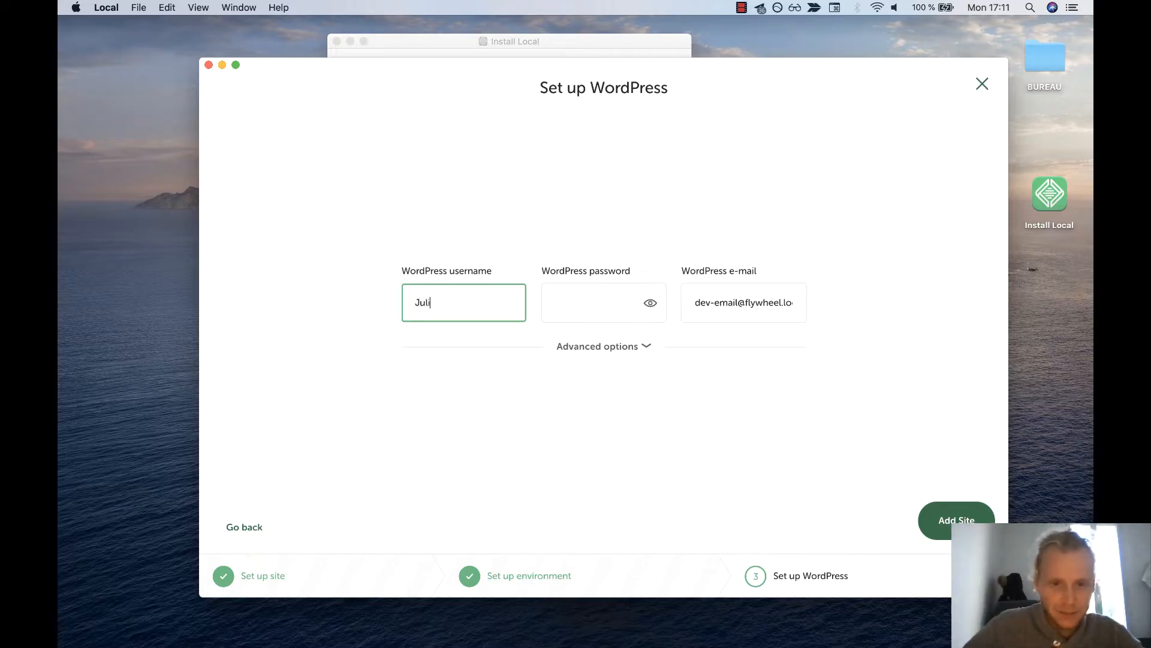
pyautogui.write('en')
pyautogui.press('Tab')
pyautogui.write('•••')
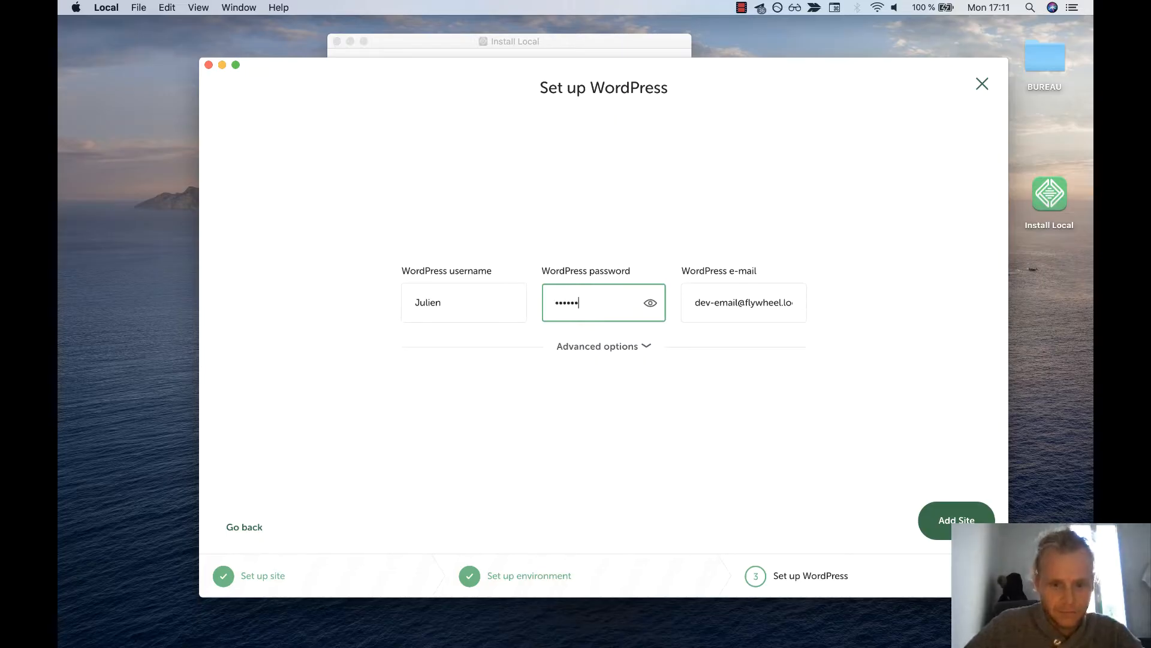
pyautogui.press('Tab')
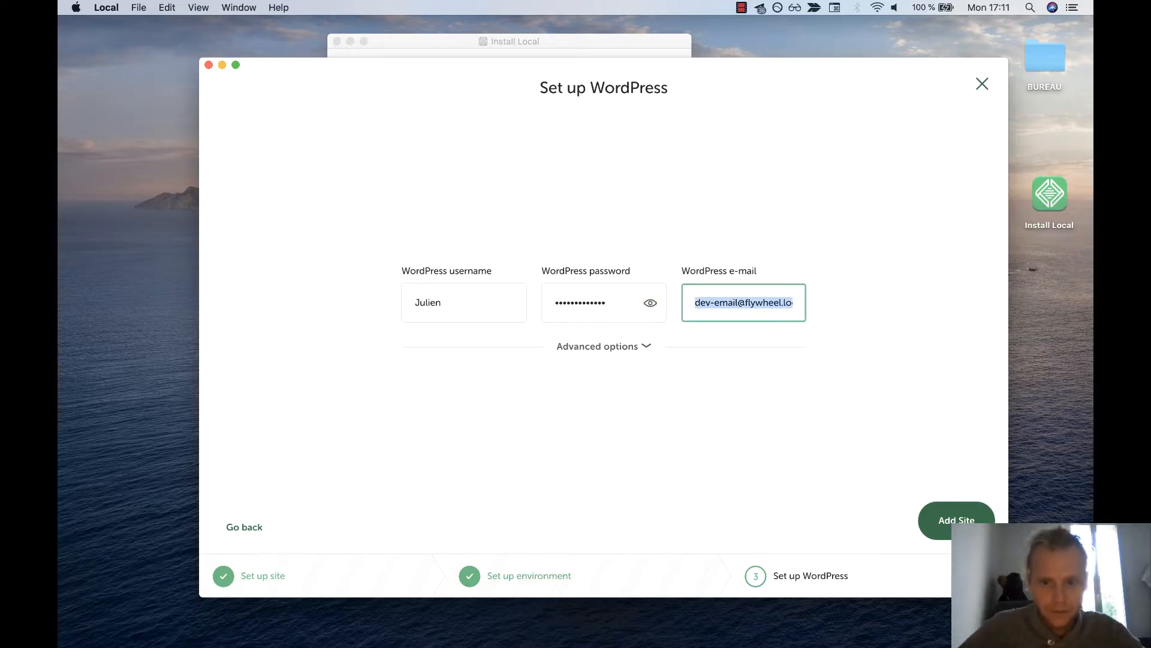
pyautogui.write('contact')
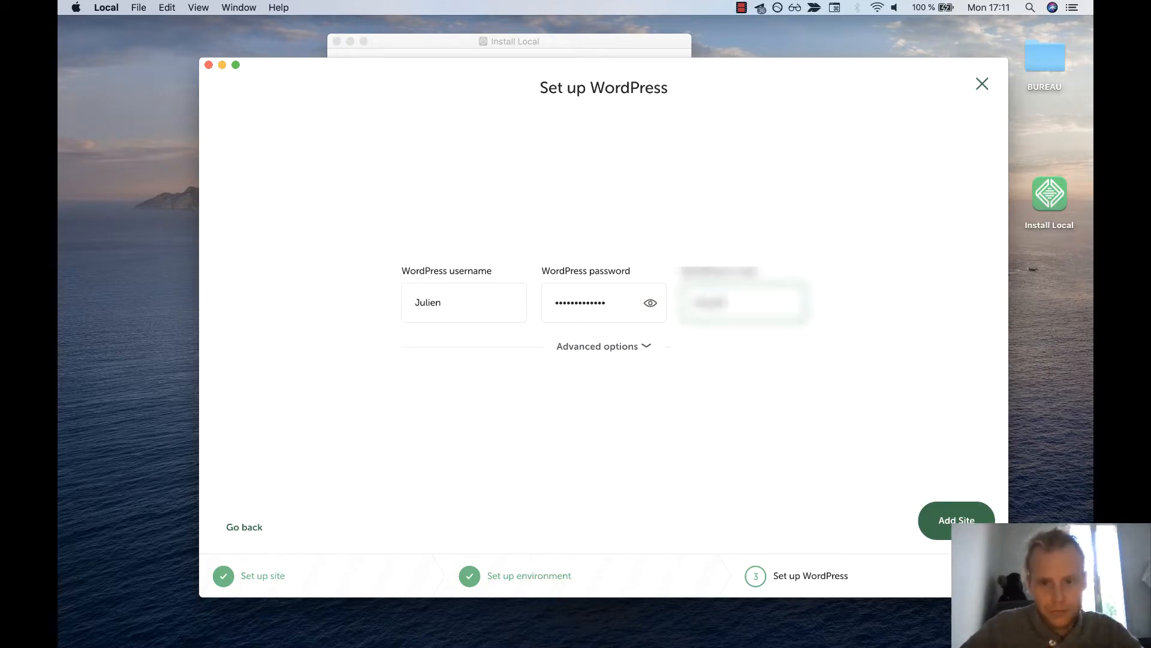
pyautogui.write('•••')
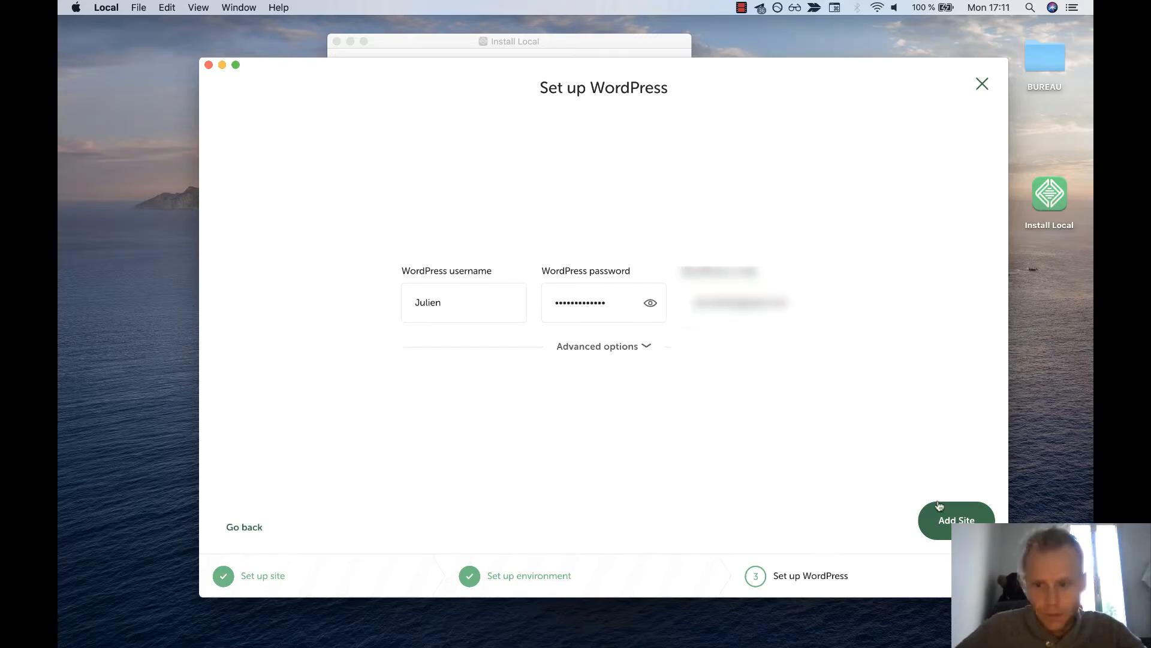
# Add the site, authorizing Local's changes with the computer account password, and open the new Studio Yoga site in the browser
pyautogui.click(949, 520)
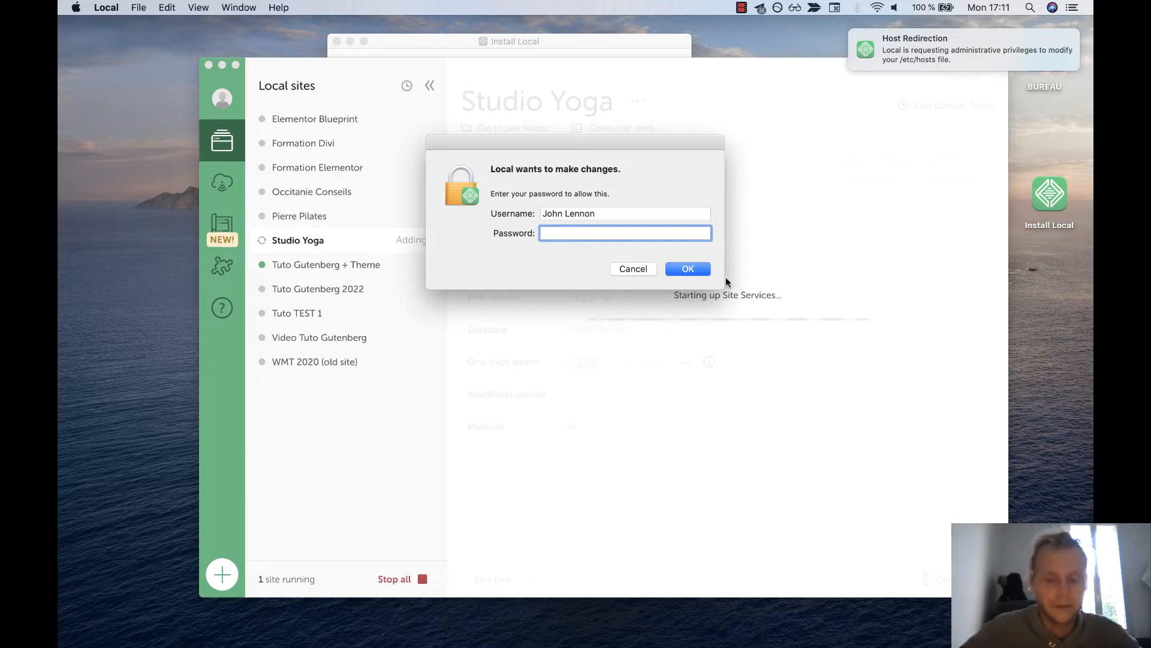
pyautogui.write('••••••')
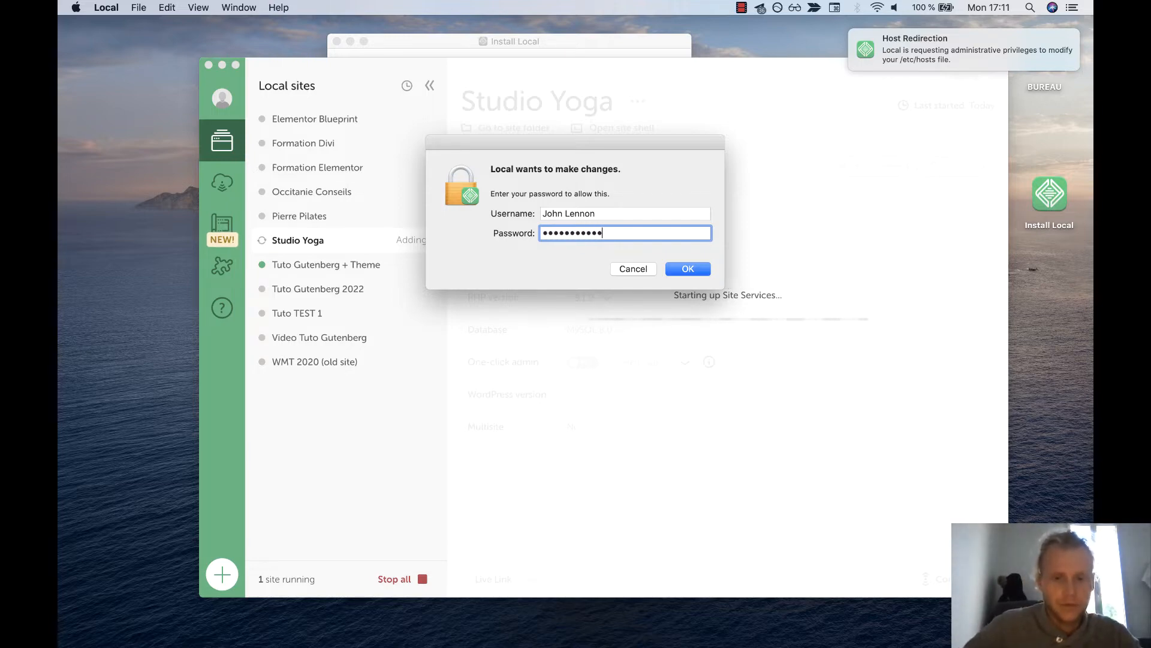
pyautogui.press('Return')
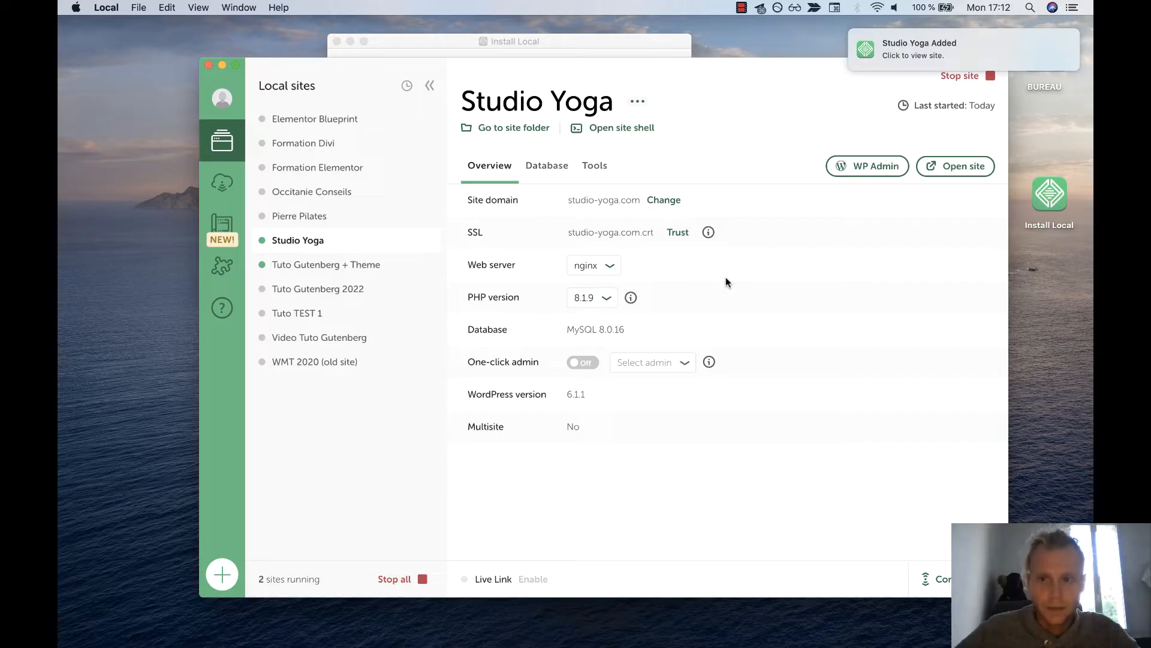
pyautogui.click(922, 47)
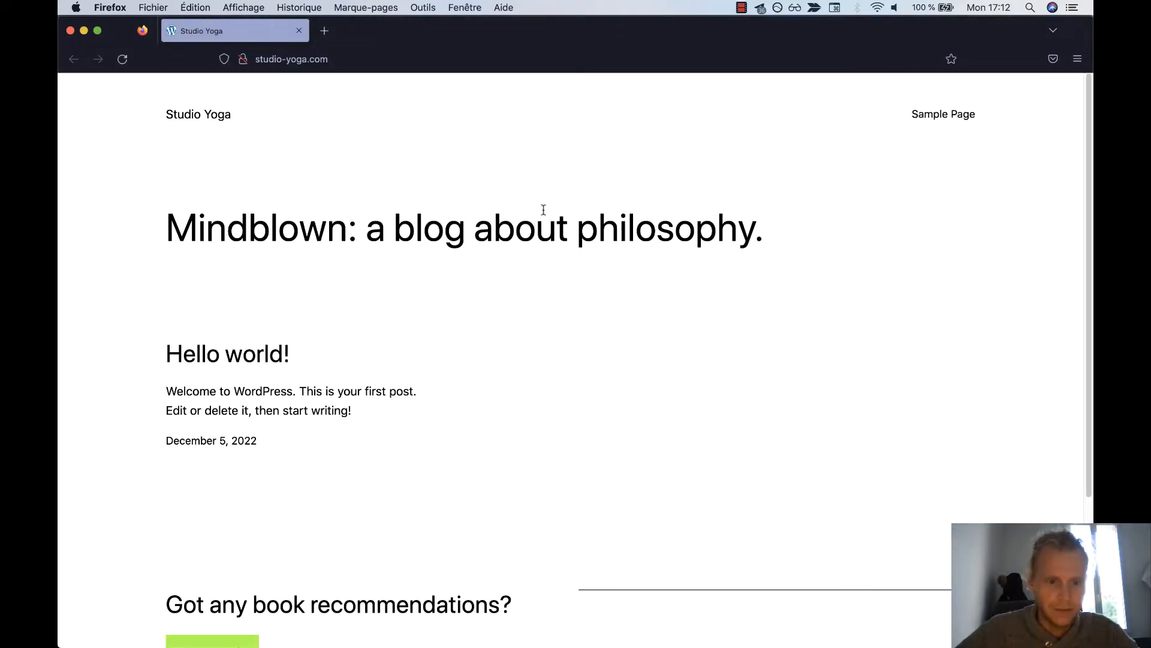
# Look over the new Studio Yoga home page and the KarmaYoga demo home page, and return to the local site
pyautogui.scroll(-4, 542, 210)
pyautogui.scroll(4, 542, 209)
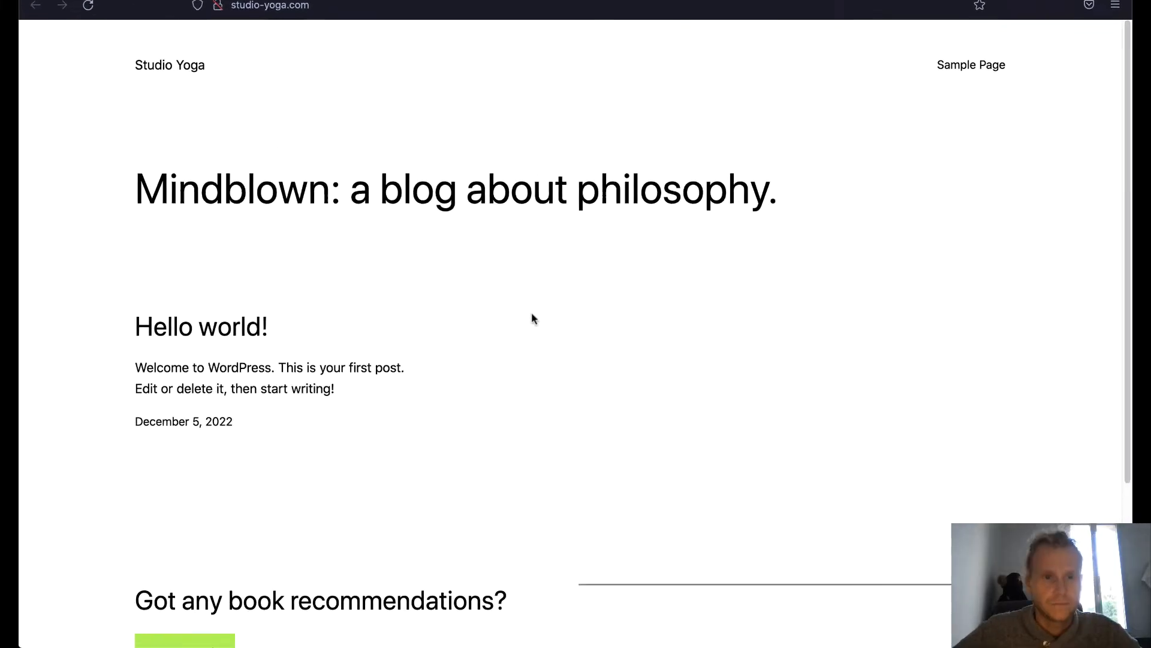
pyautogui.scroll(-4, 650, 262)
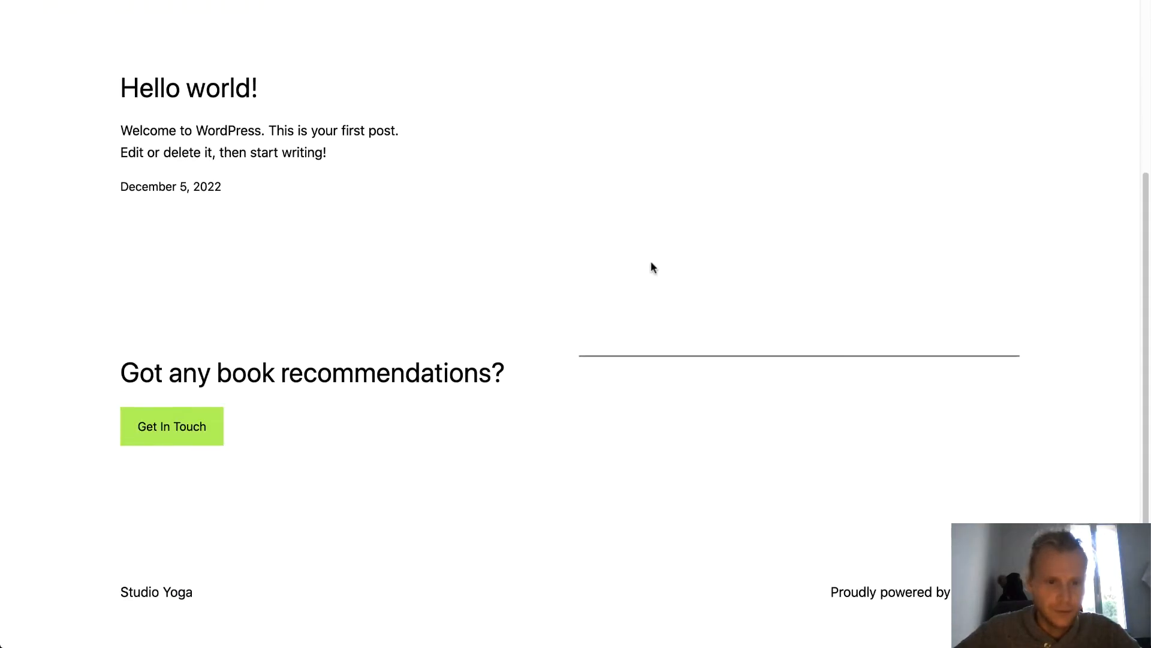
pyautogui.scroll(4, 650, 262)
pyautogui.hotkey('ctrl', 'Right')
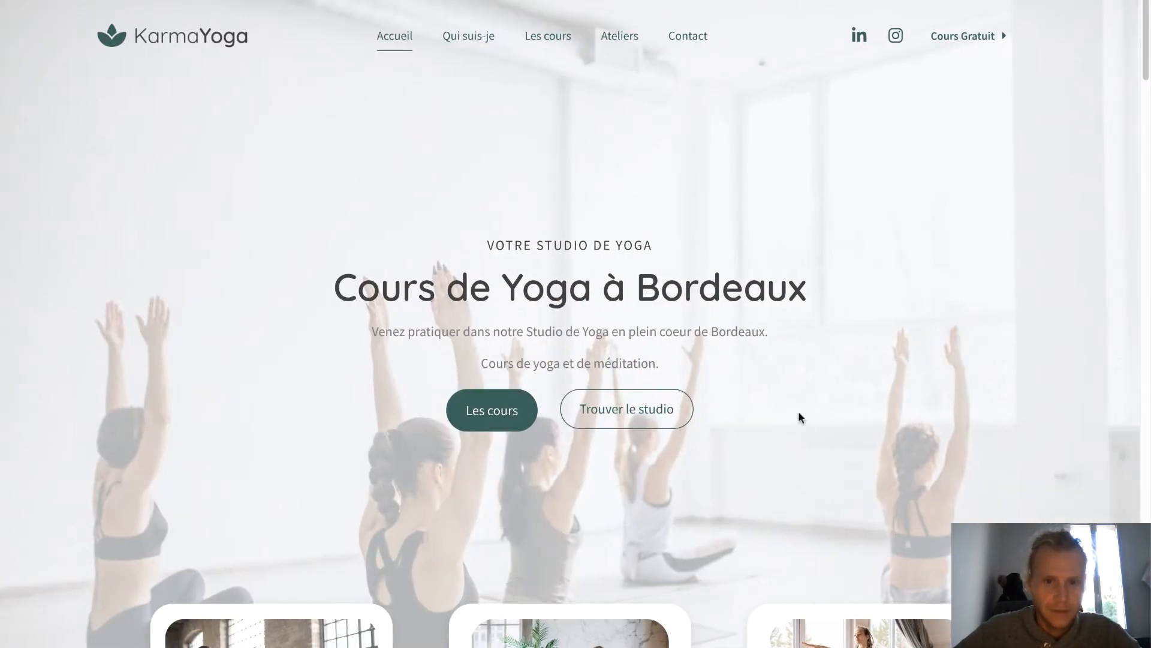
pyautogui.scroll(-10, 730, 314)
pyautogui.scroll(-15, 730, 312)
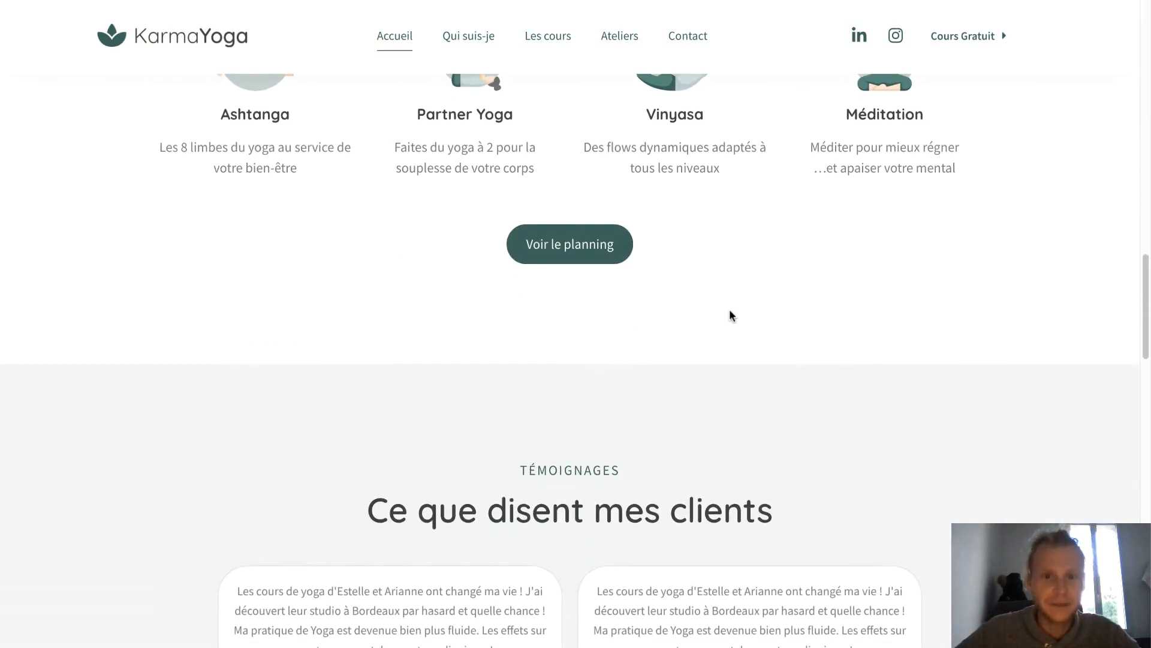
pyautogui.scroll(8, 730, 312)
pyautogui.scroll(10, 730, 311)
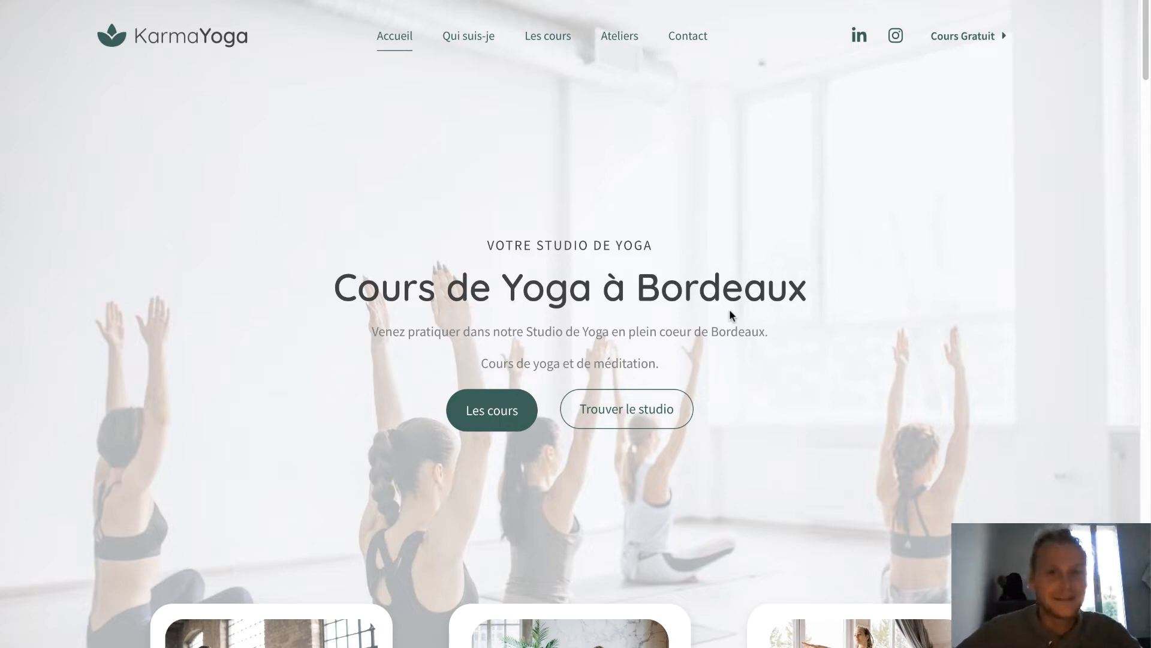
pyautogui.hotkey('ctrl', 'Left')
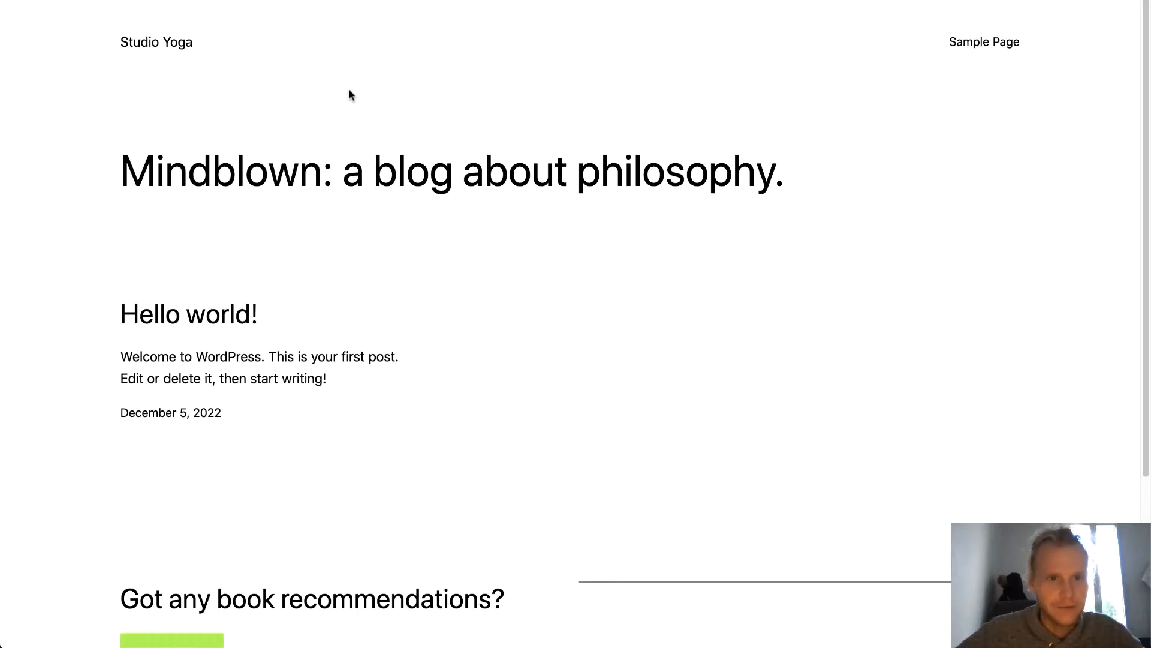
# Open the WordPress login page of the local site at studio-yoga.com/wp-admin
pyautogui.moveTo(349, 2)
pyautogui.click(344, 31)
pyautogui.click(348, 51)
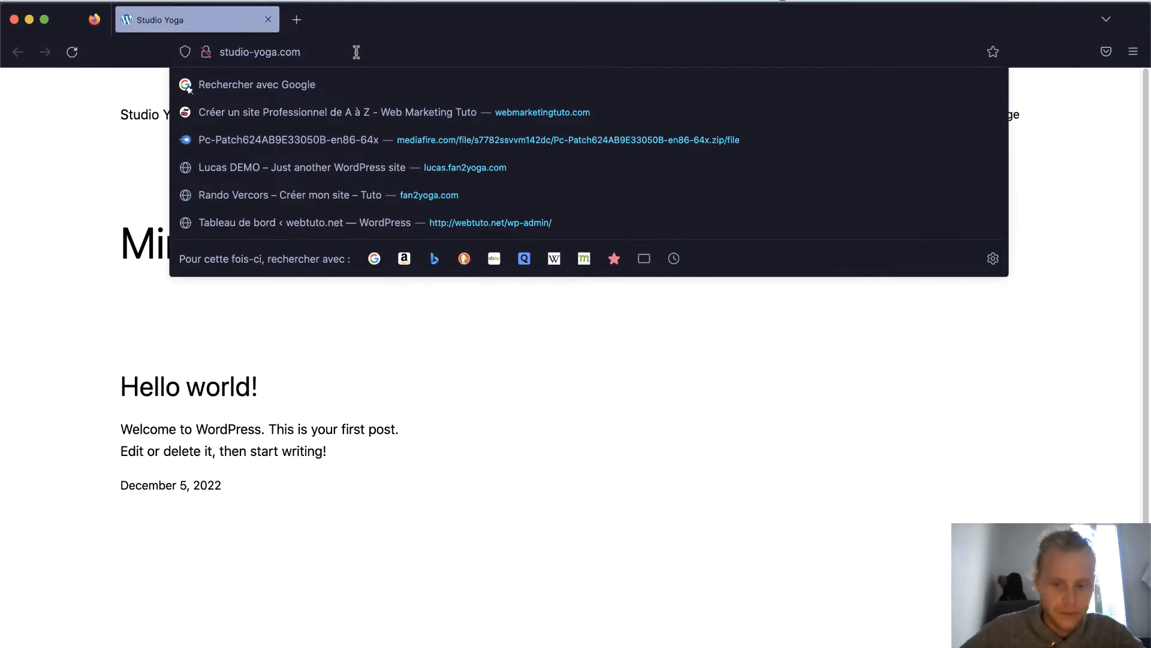
pyautogui.write('/wp')
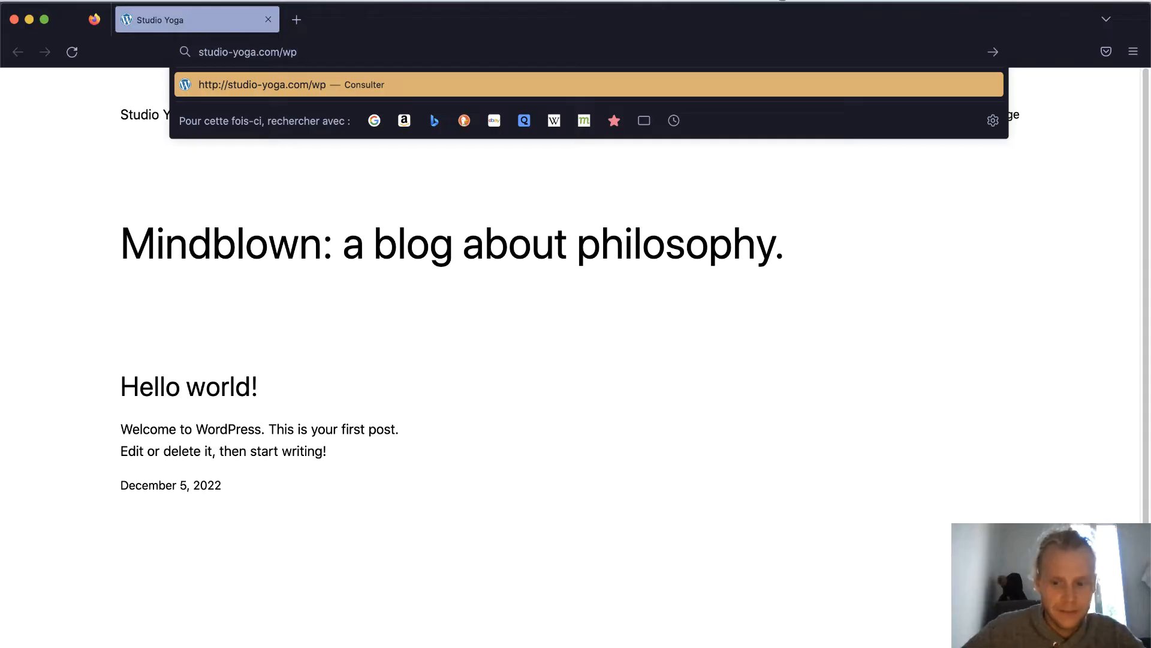
pyautogui.write('-admin')
pyautogui.press('Return')
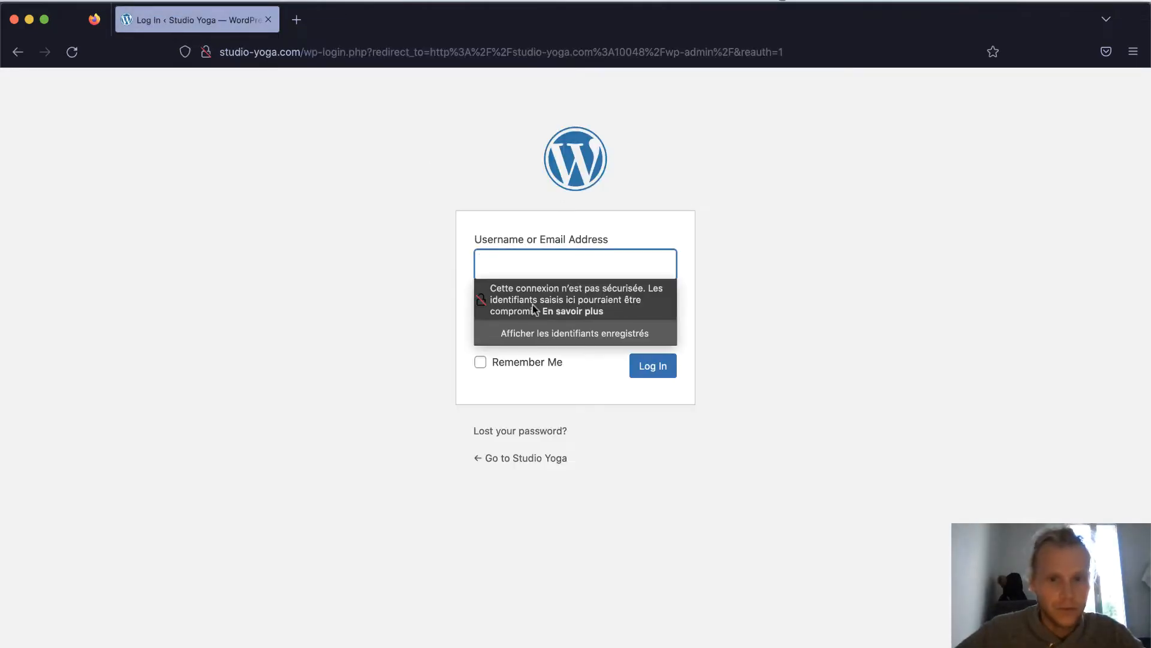
# Log in to WordPress with the administrator's username and the account password, and dismiss the browser's offer to save them
pyautogui.click(884, 276)
pyautogui.click(634, 272)
pyautogui.write('J')
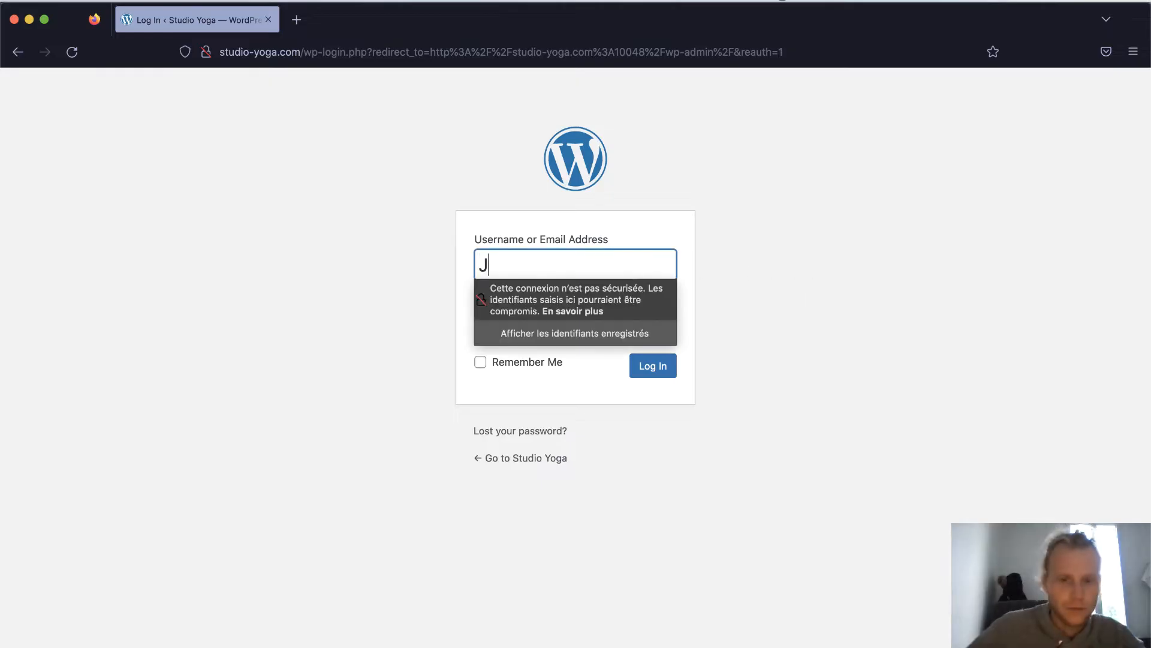
pyautogui.write('ulien')
pyautogui.press('Tab')
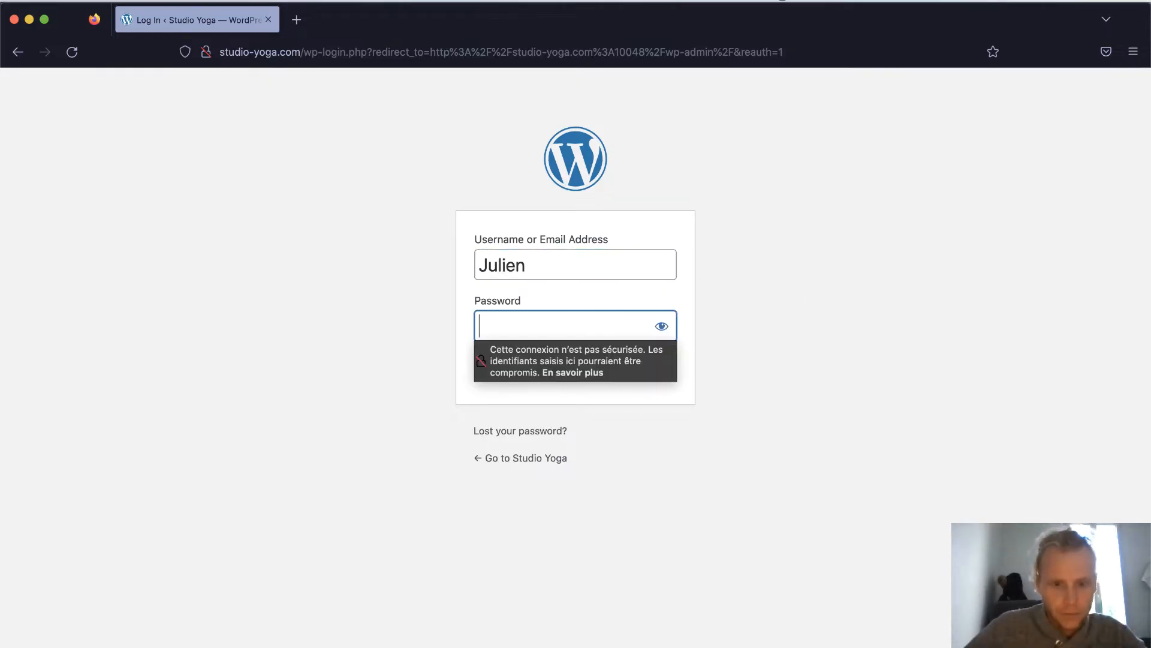
pyautogui.write('●●●●●●●●●●●')
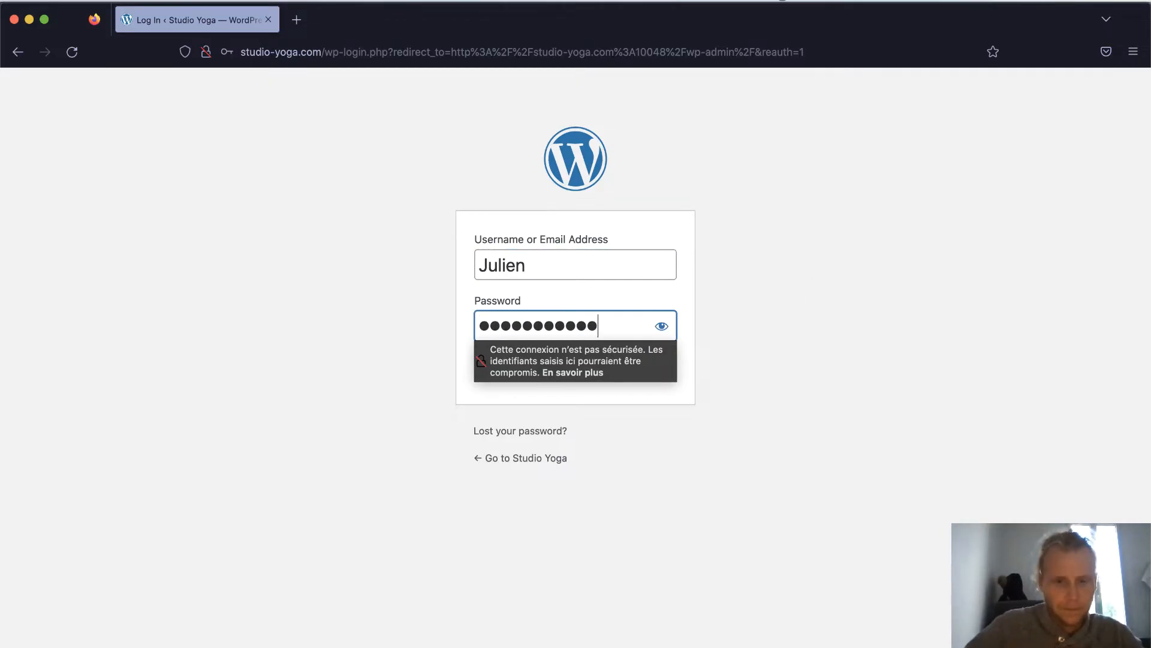
pyautogui.press('Return')
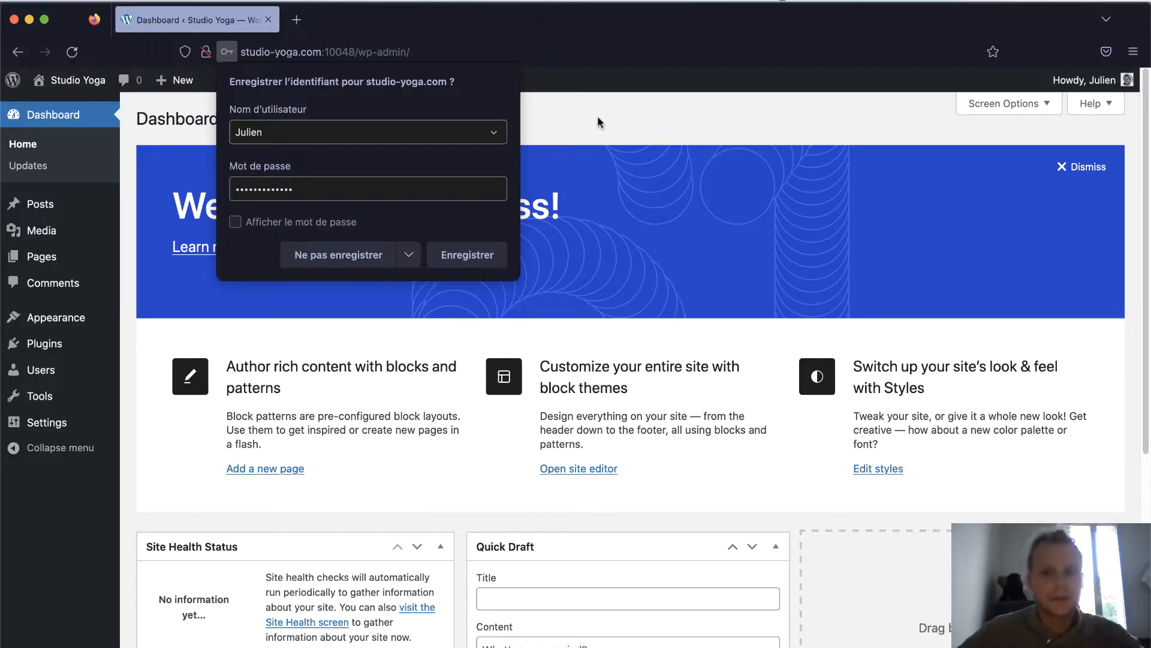
pyautogui.click(612, 114)
# Switch to Local, open the Studio Yoga WordPress admin from there, and close the duplicate dashboard tab in Firefox
pyautogui.hotkey('ctrl', 'Up')
pyautogui.click(730, 380)
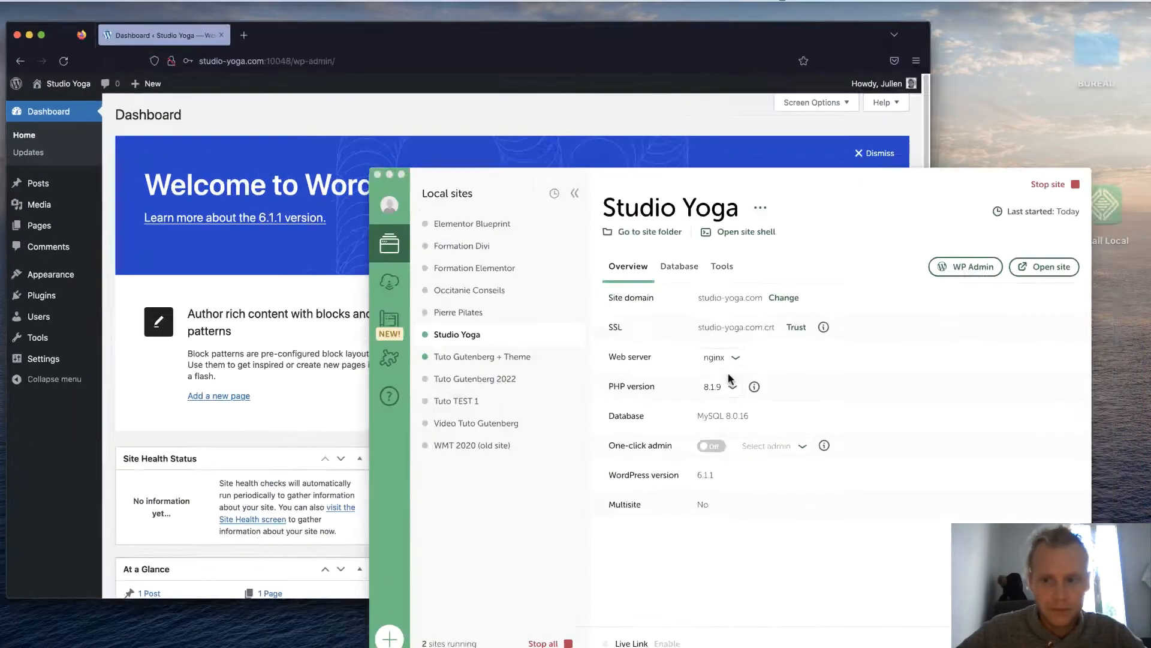
pyautogui.click(914, 175)
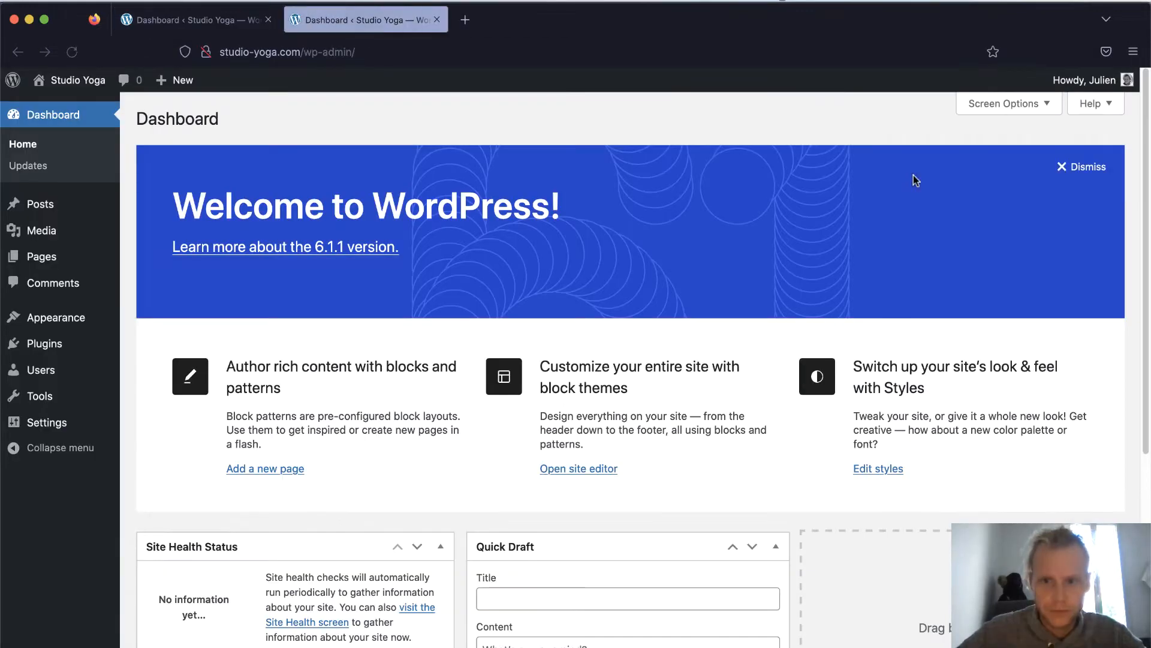
pyautogui.click(436, 20)
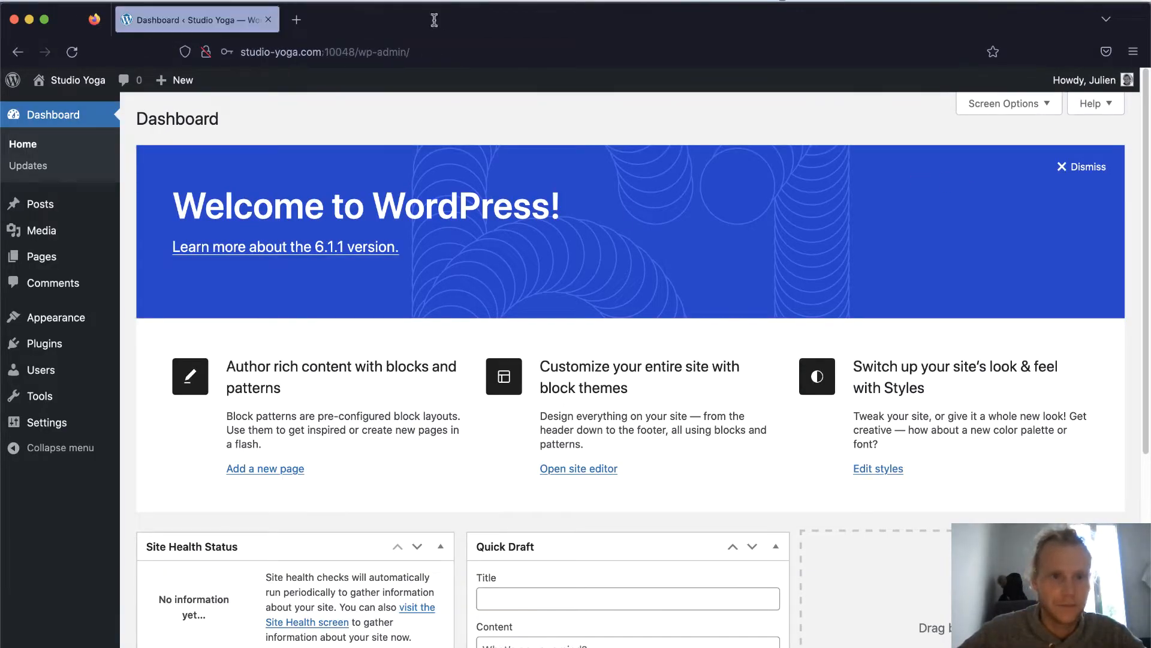
# Dismiss the Welcome panel and hide all dashboard boxes except At a Glance
pyautogui.click(1060, 174)
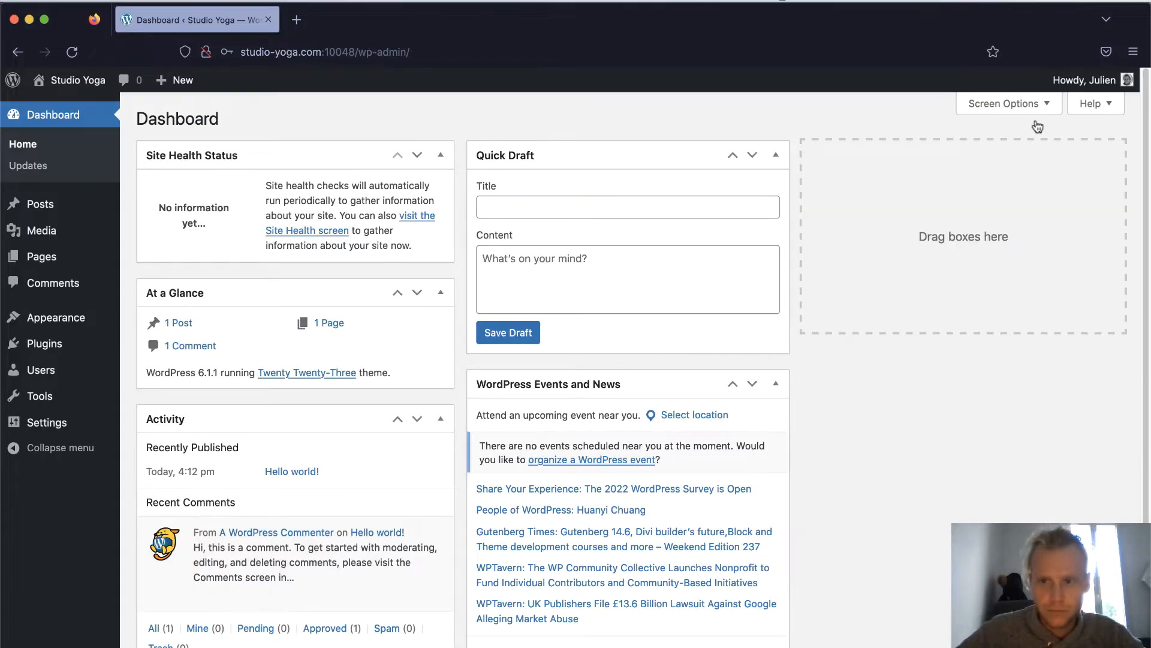
pyautogui.click(1027, 104)
pyautogui.click(210, 188)
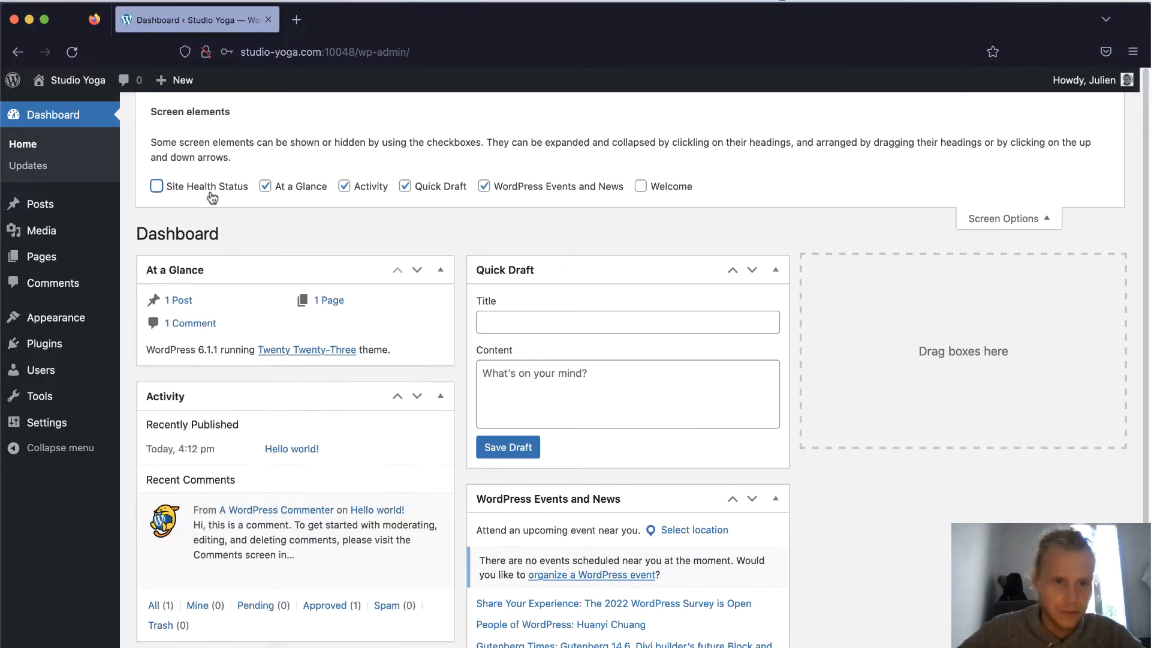
pyautogui.click(289, 188)
pyautogui.click(351, 188)
pyautogui.click(413, 189)
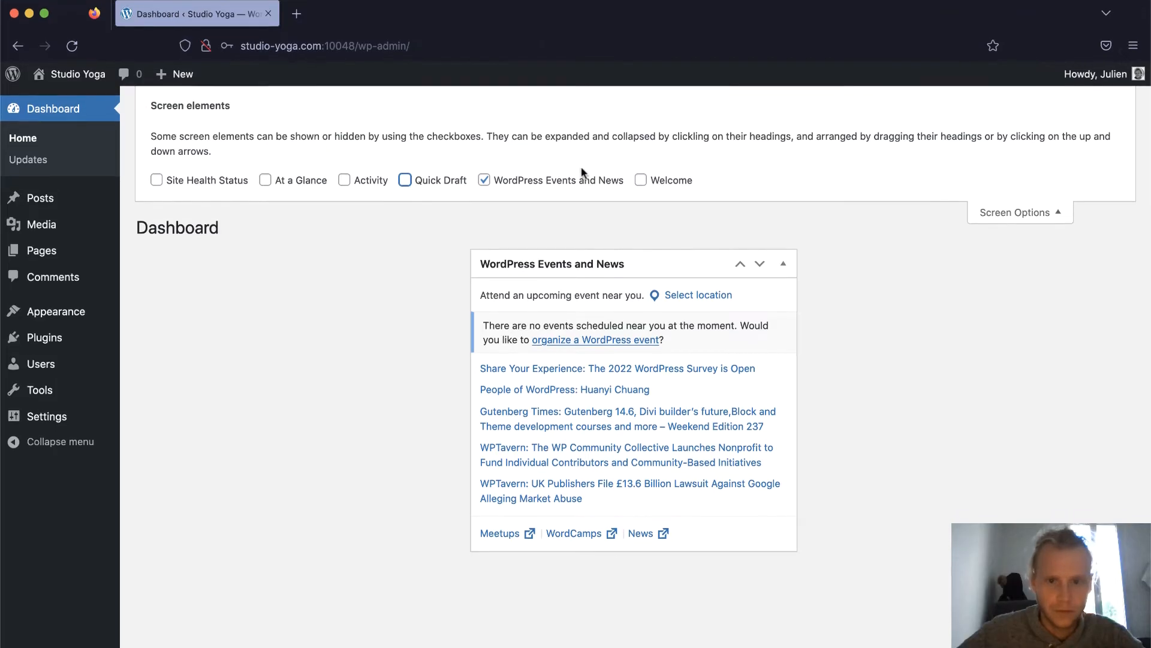
pyautogui.click(594, 186)
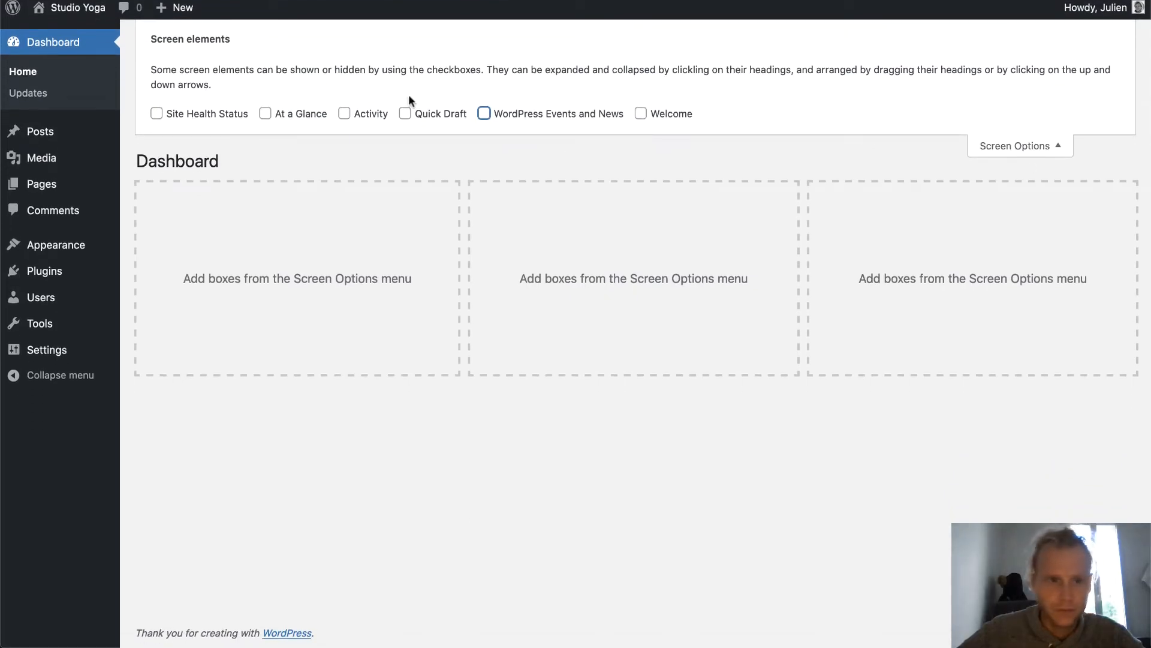
pyautogui.click(351, 122)
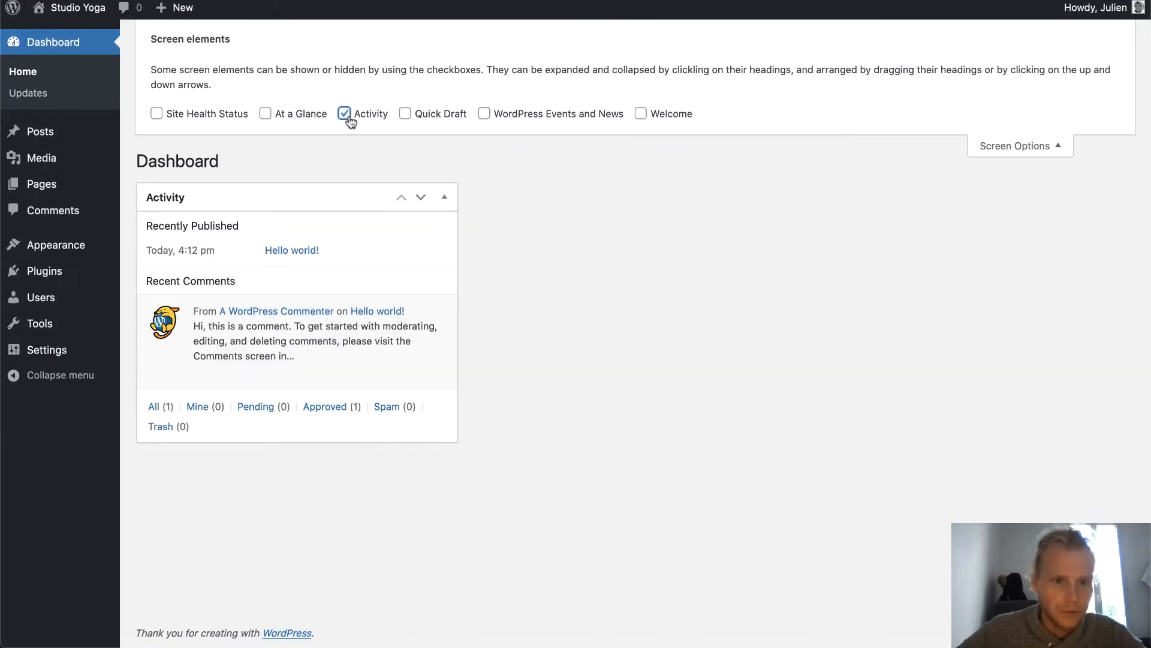
pyautogui.click(346, 118)
pyautogui.click(295, 115)
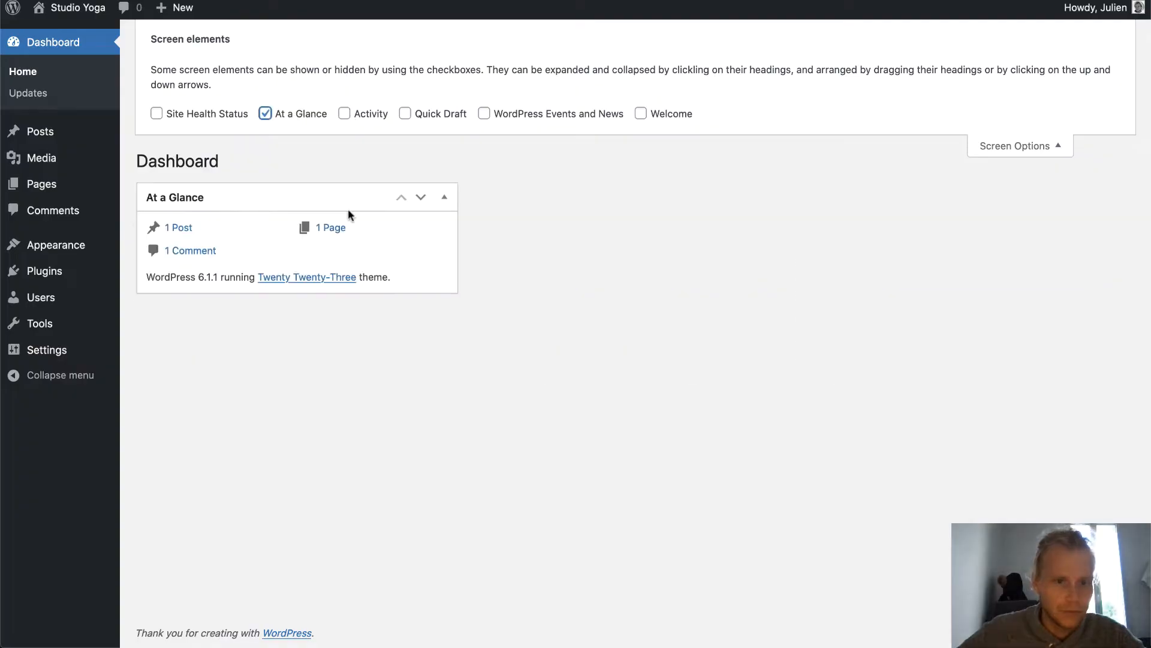
pyautogui.click(971, 142)
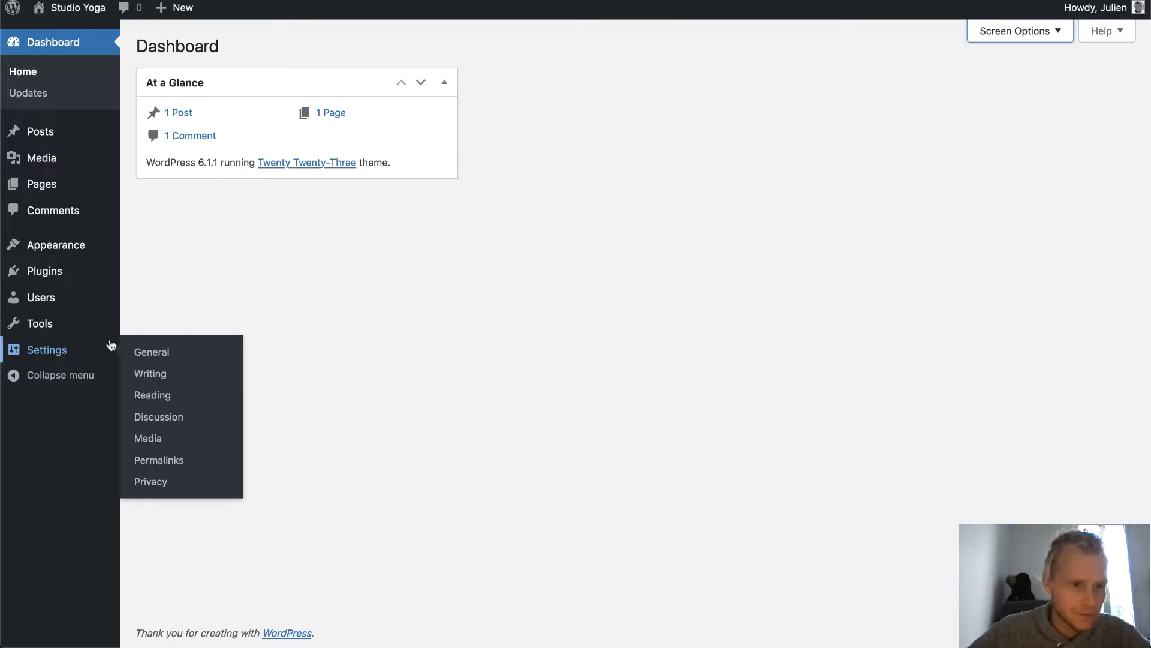
# Set the site language to Français in the general settings and save the changes
pyautogui.click(66, 355)
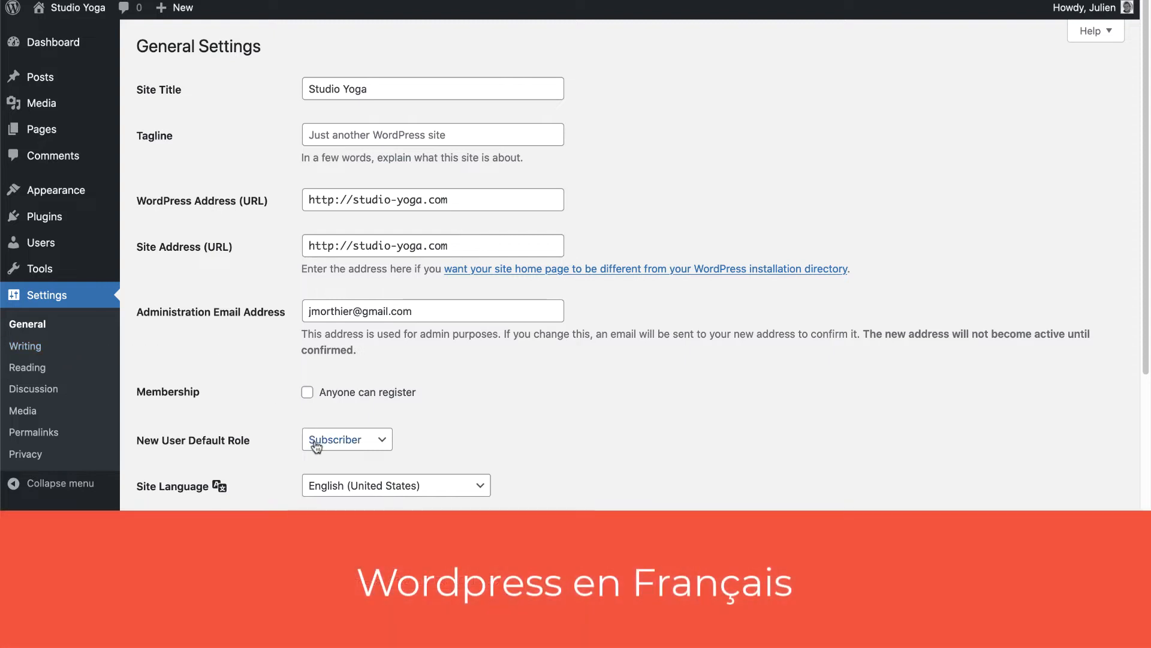
pyautogui.click(327, 480)
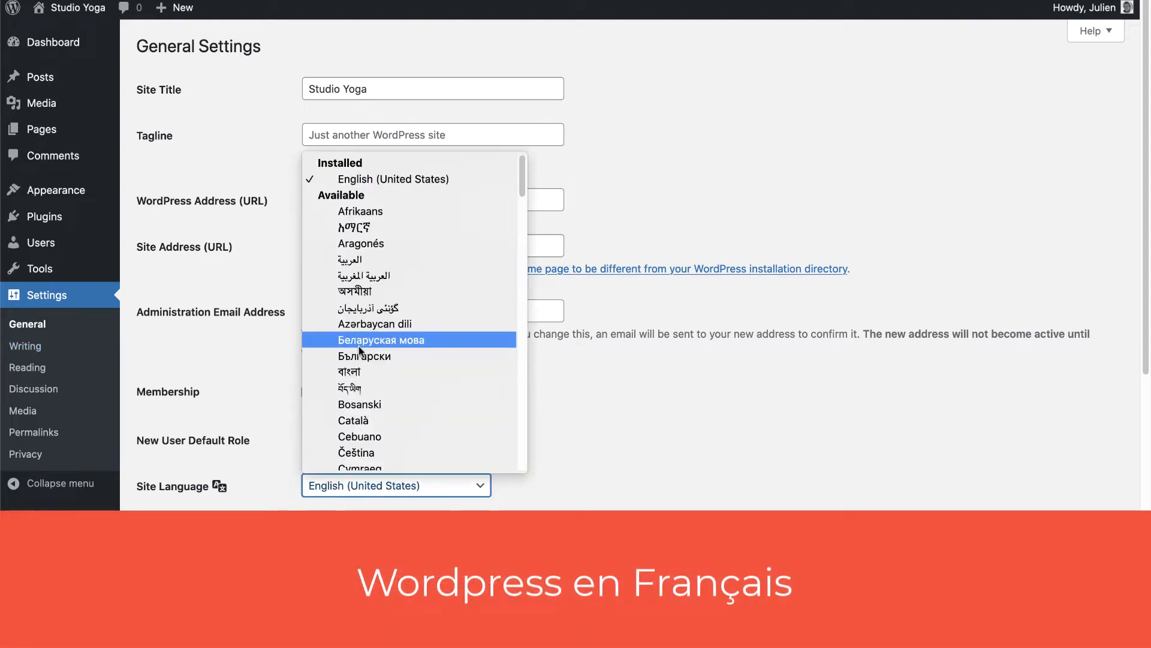
pyautogui.scroll(-10, 360, 351)
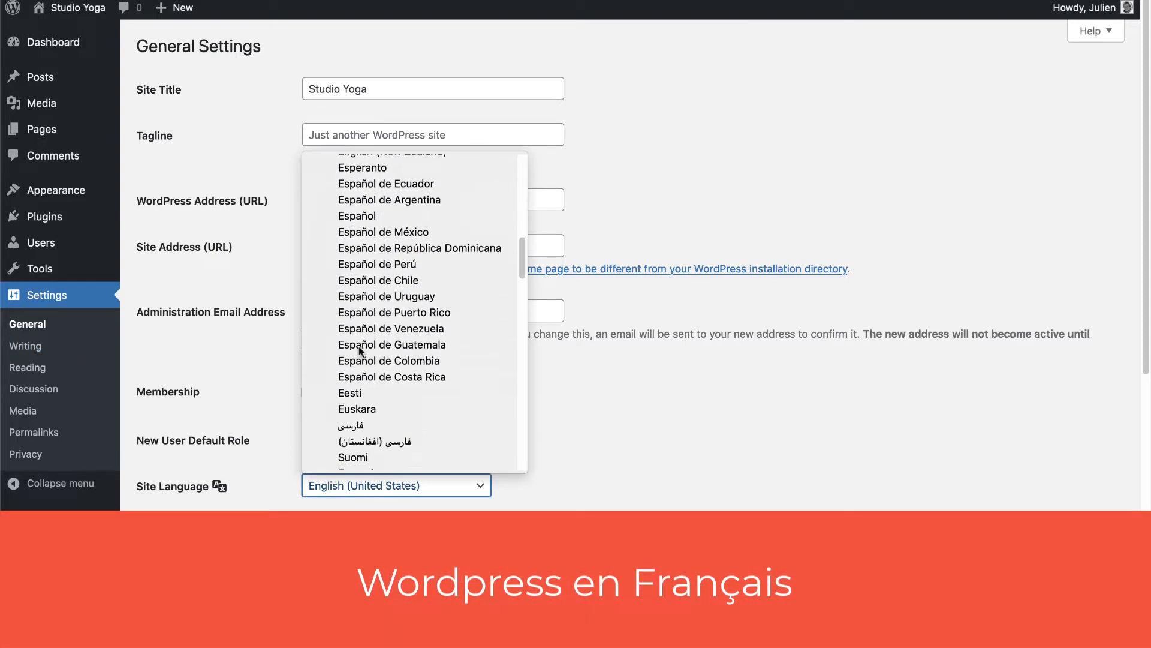
pyautogui.scroll(-5, 360, 351)
pyautogui.click(370, 257)
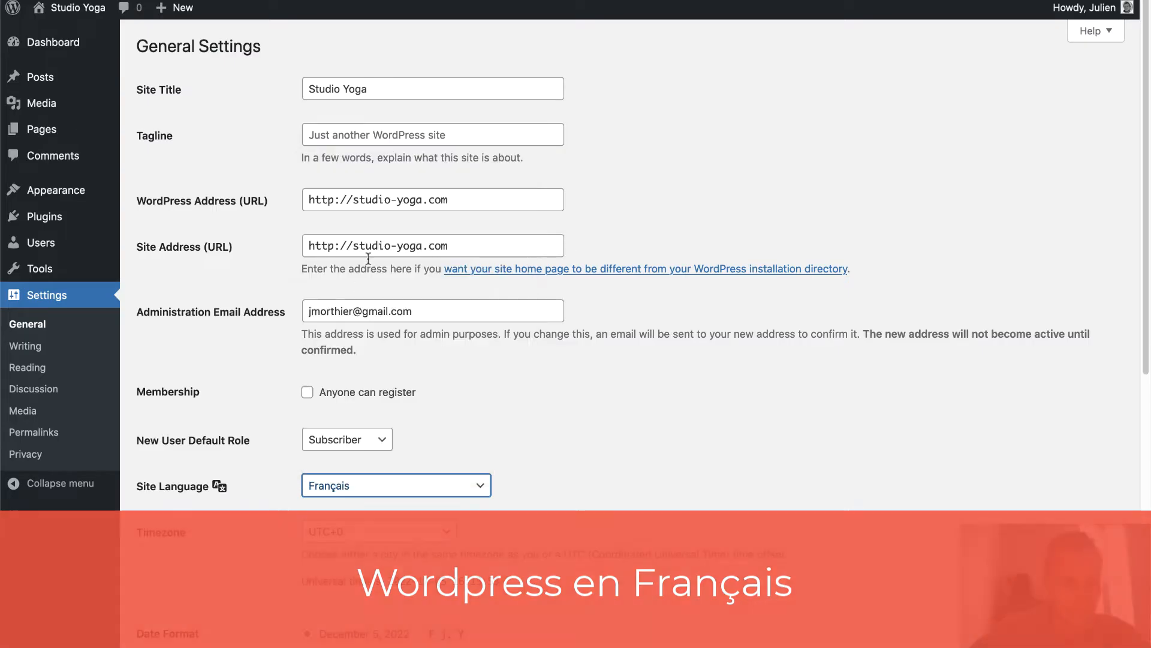
pyautogui.scroll(-7, 270, 387)
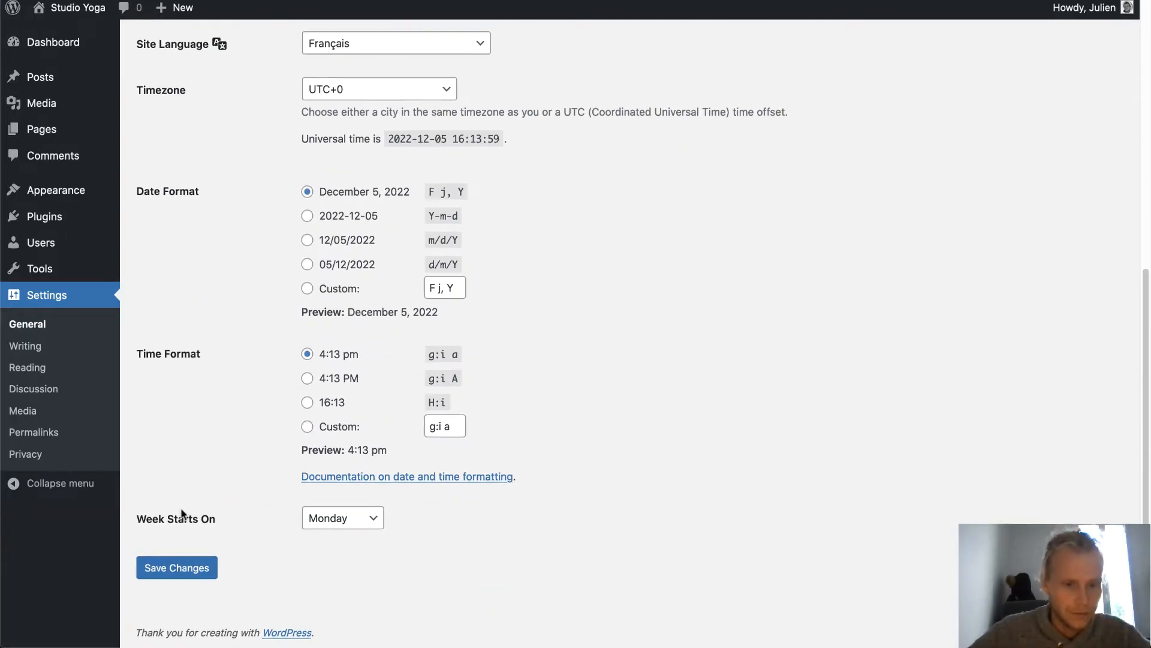
pyautogui.click(162, 564)
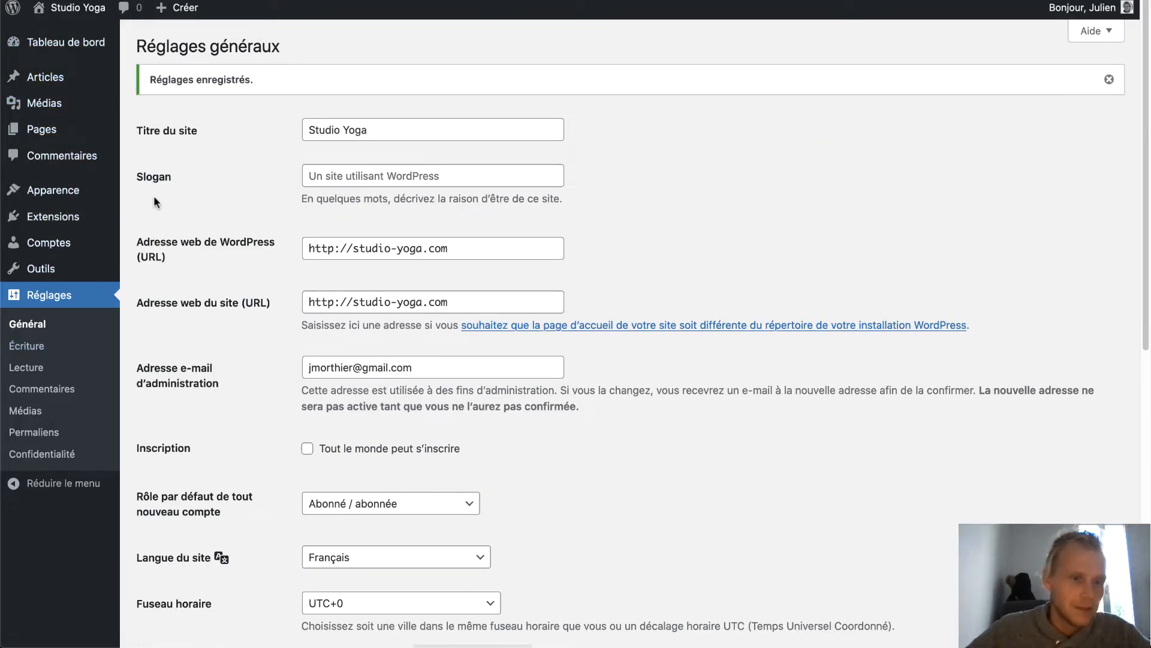
# Search the themes available to add for "hello", and install and activate the Hello Elementor theme
pyautogui.click(93, 192)
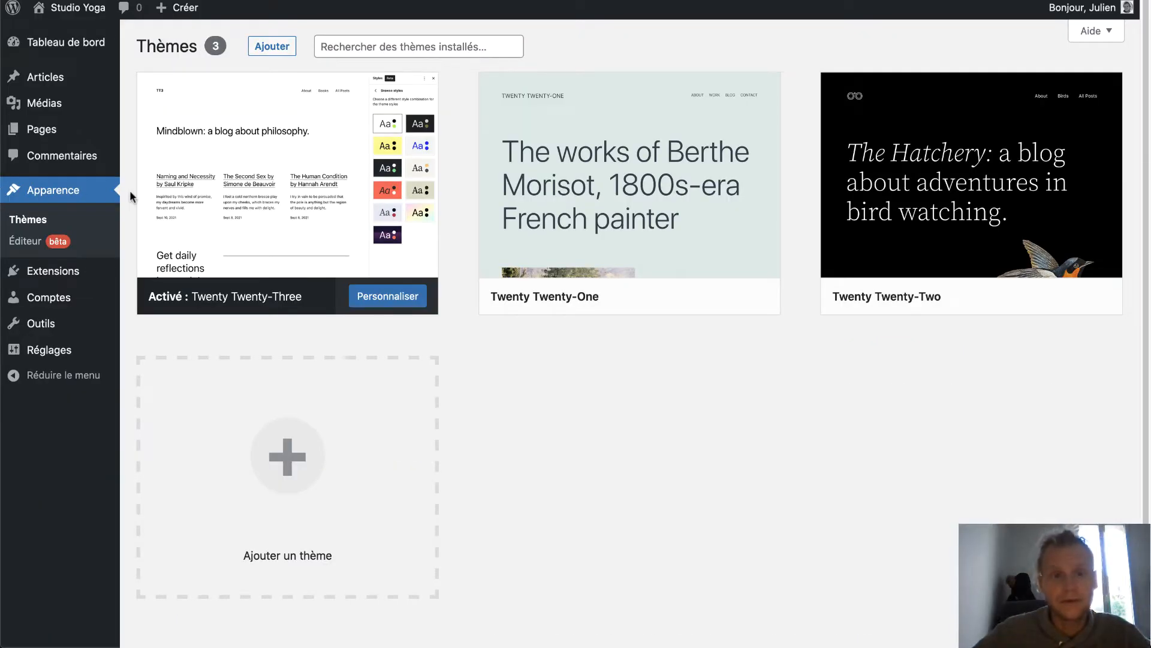
pyautogui.moveTo(241, 170)
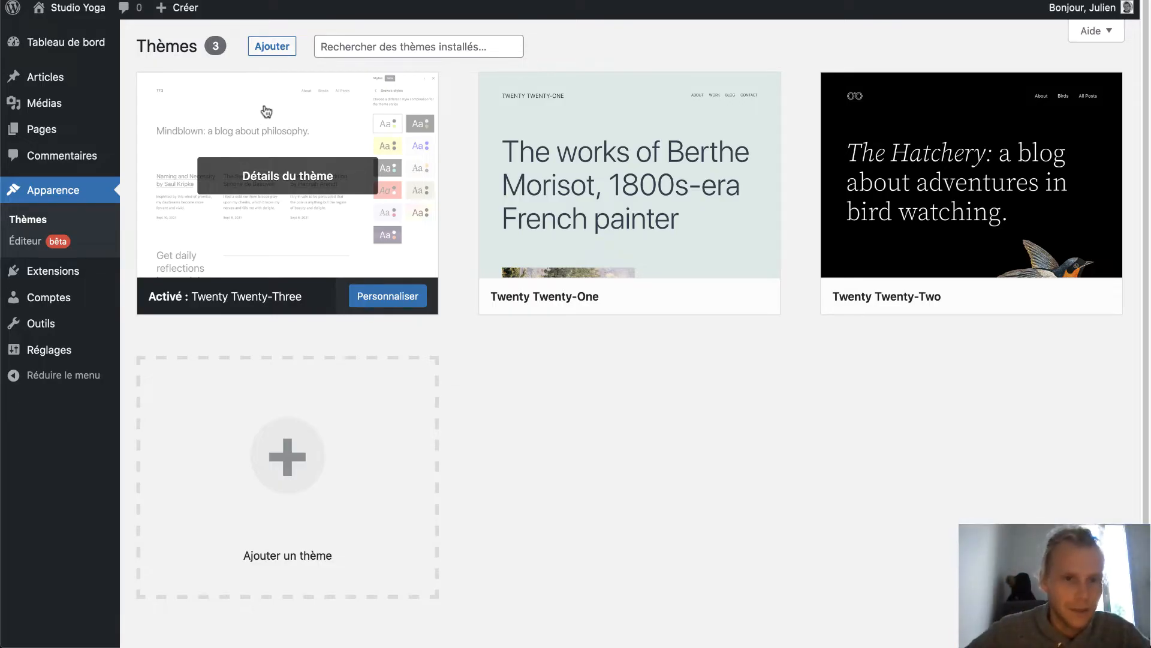
pyautogui.click(291, 43)
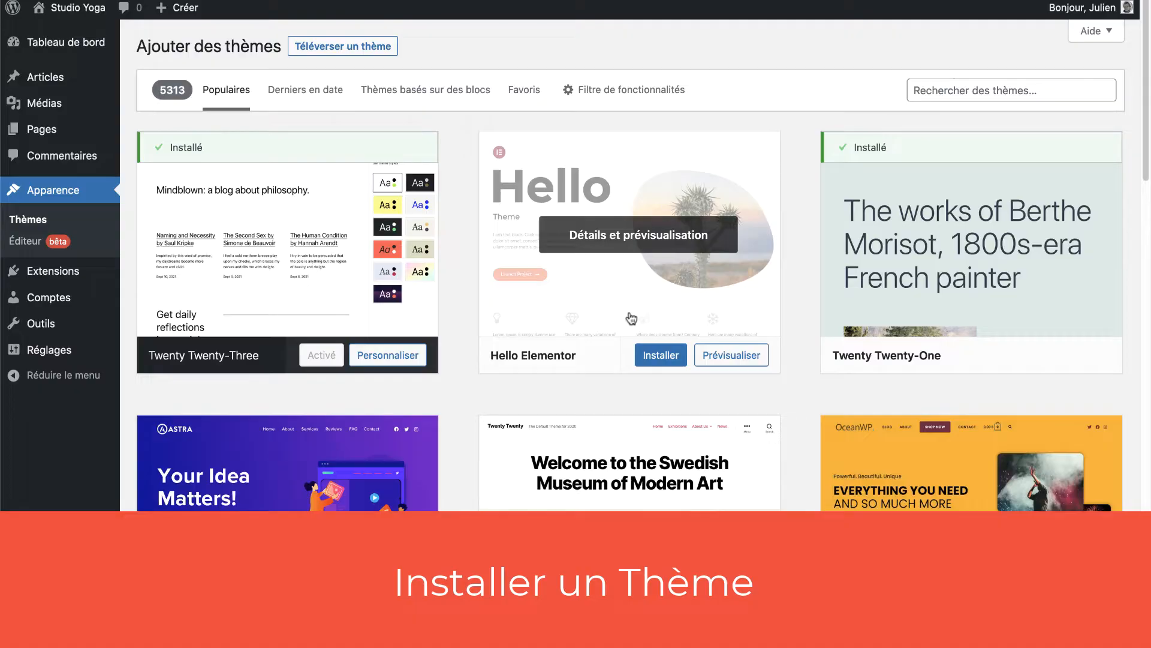
pyautogui.click(965, 90)
pyautogui.write('hello')
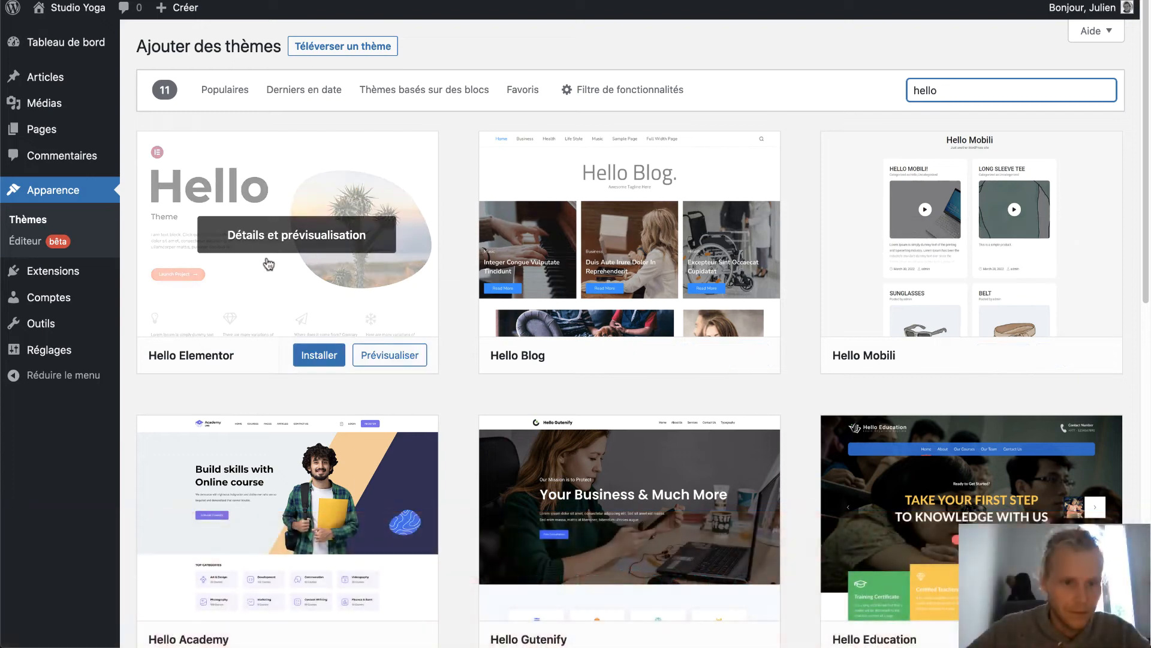
pyautogui.click(323, 355)
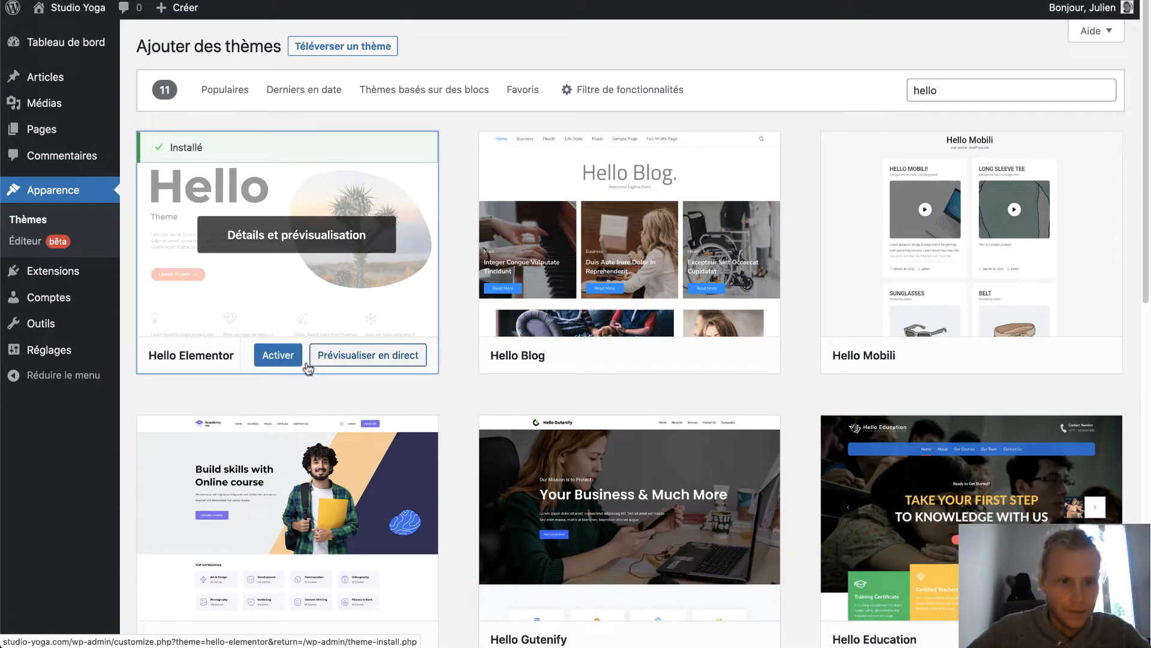
pyautogui.click(280, 361)
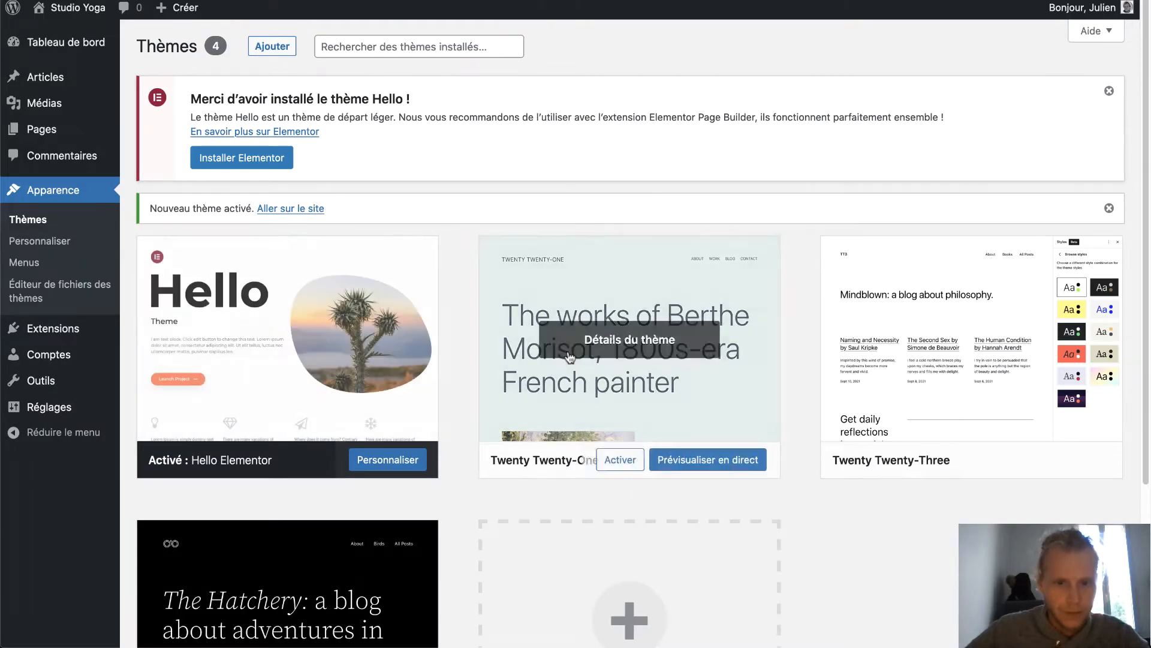
# Delete the unused Twenty Twenty-One, Twenty Twenty-Three and Twenty Twenty-Two themes, confirming each deletion
pyautogui.scroll(-4, 813, 549)
pyautogui.scroll(4, 725, 350)
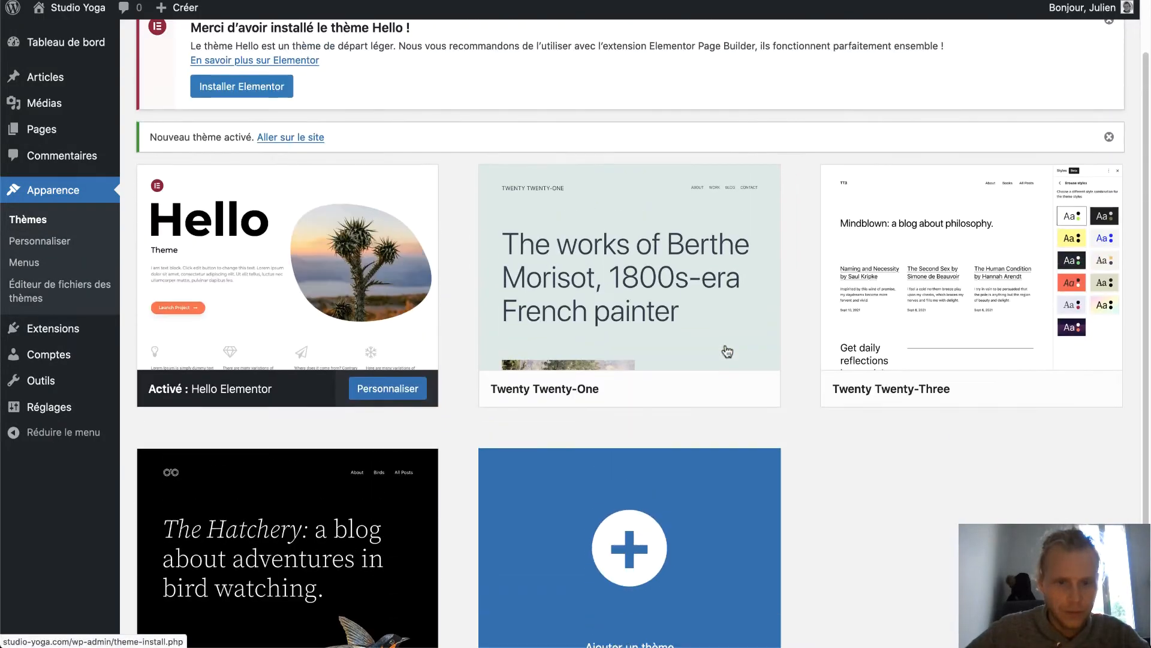
pyautogui.click(625, 318)
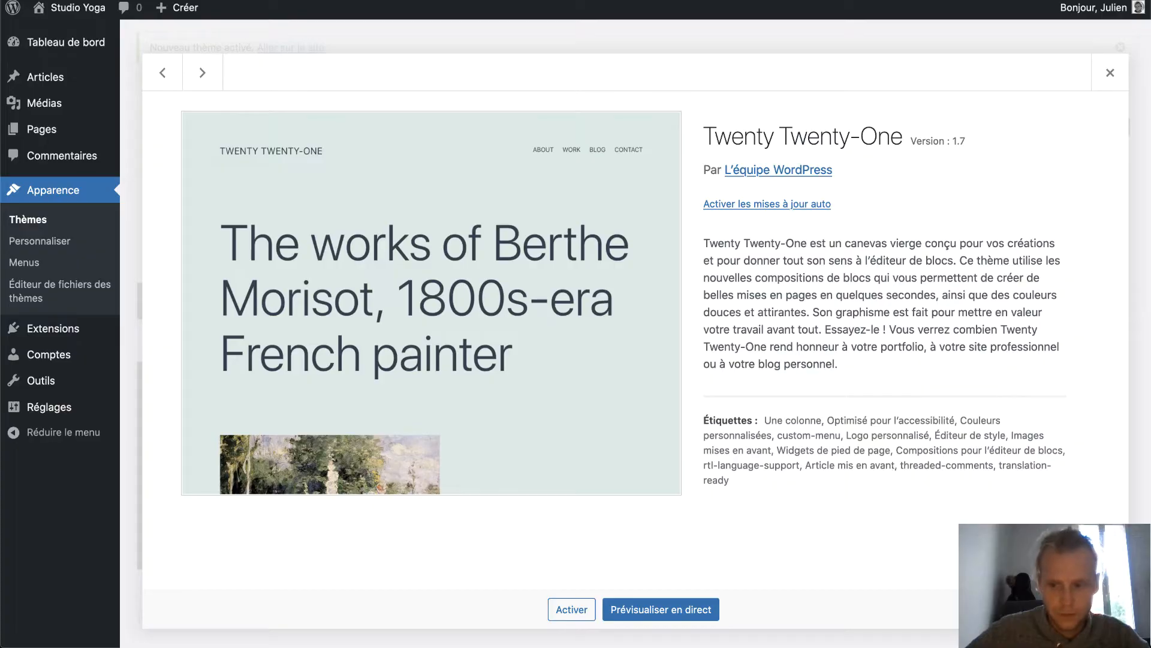
pyautogui.click(1091, 609)
pyautogui.click(682, 349)
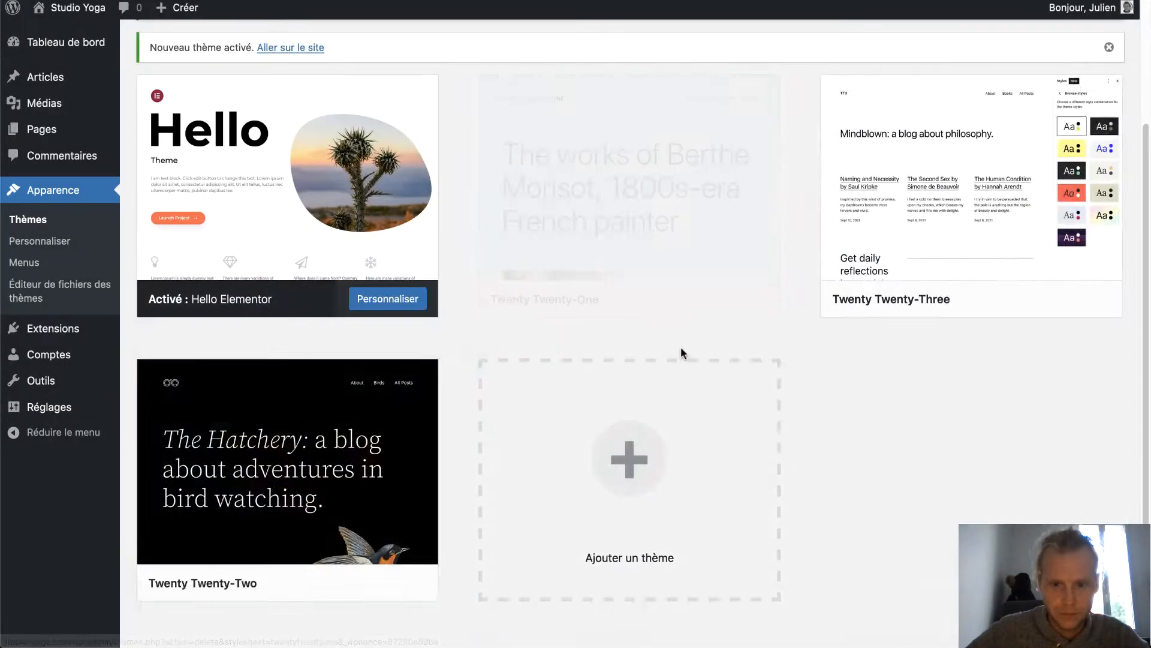
pyautogui.click(652, 240)
pyautogui.click(1092, 609)
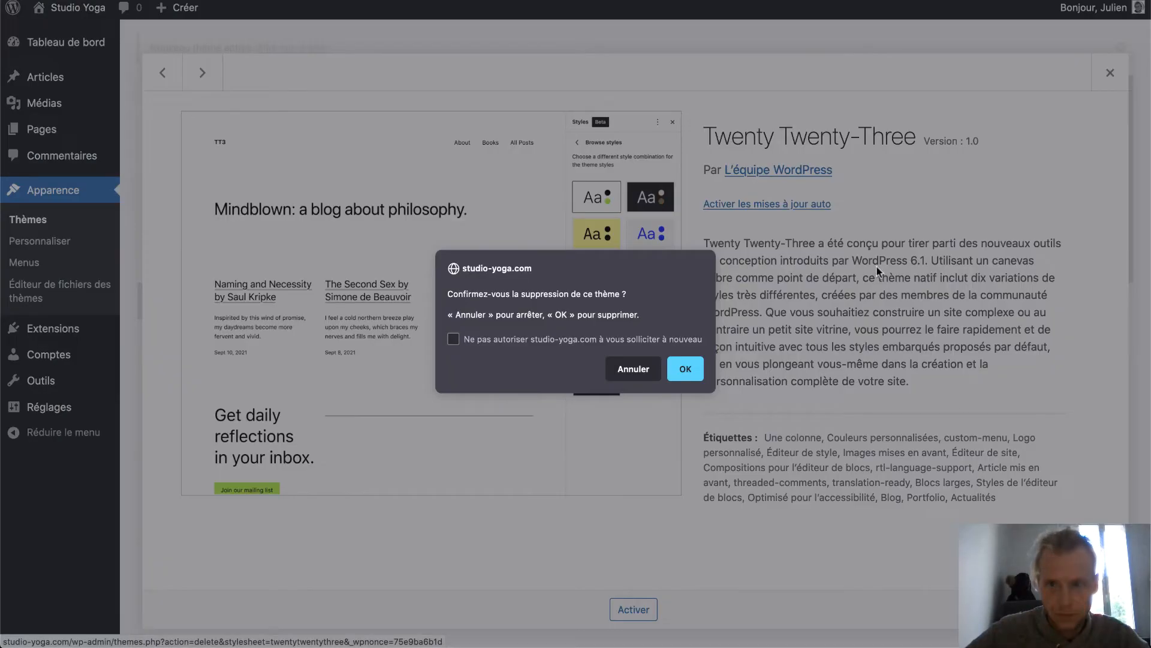
pyautogui.click(682, 365)
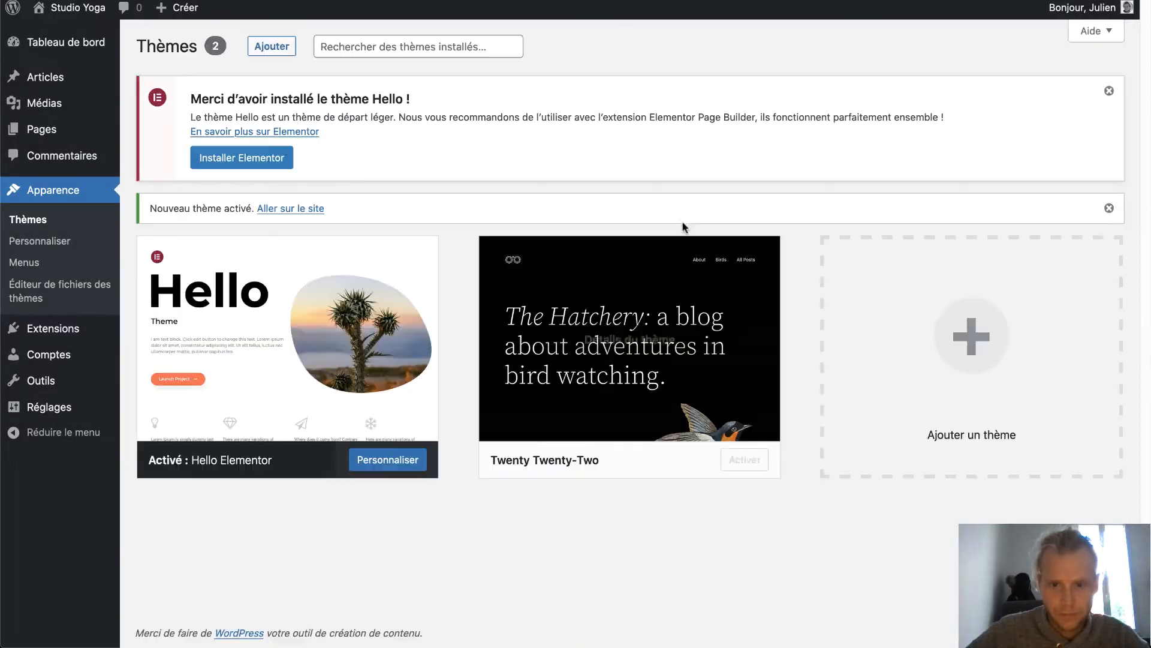
pyautogui.click(683, 258)
pyautogui.click(1092, 610)
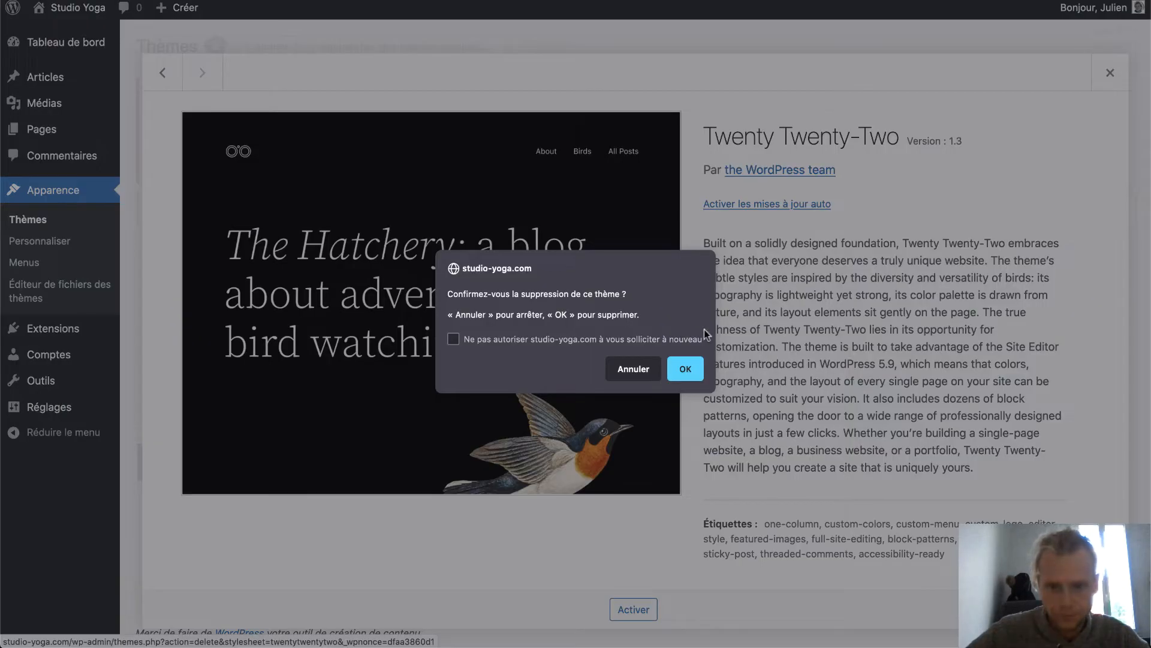
pyautogui.click(684, 367)
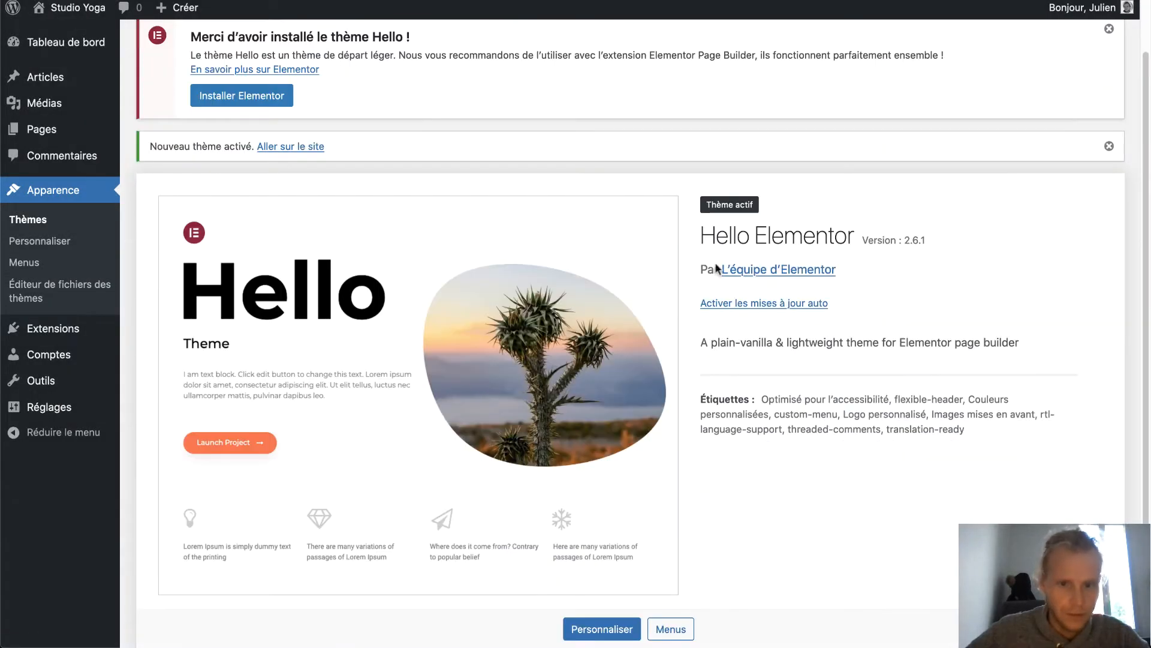
# Install the Elementor plugin recommended by the Hello theme and activate it
pyautogui.scroll(2, 506, 307)
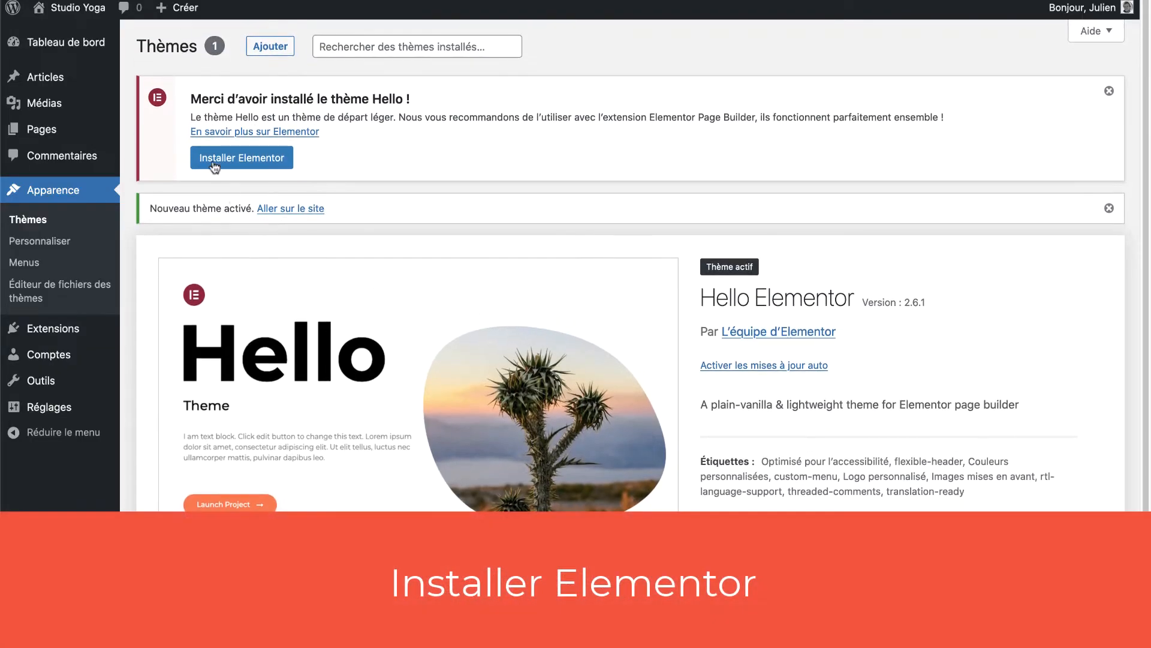
pyautogui.click(264, 159)
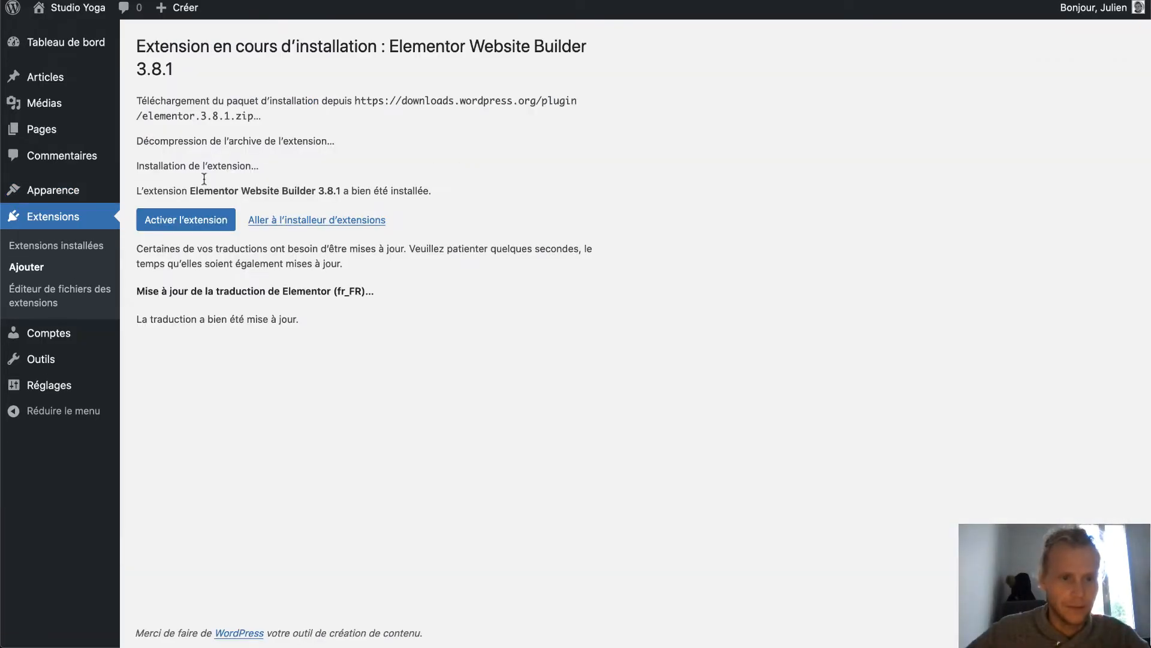
pyautogui.click(178, 222)
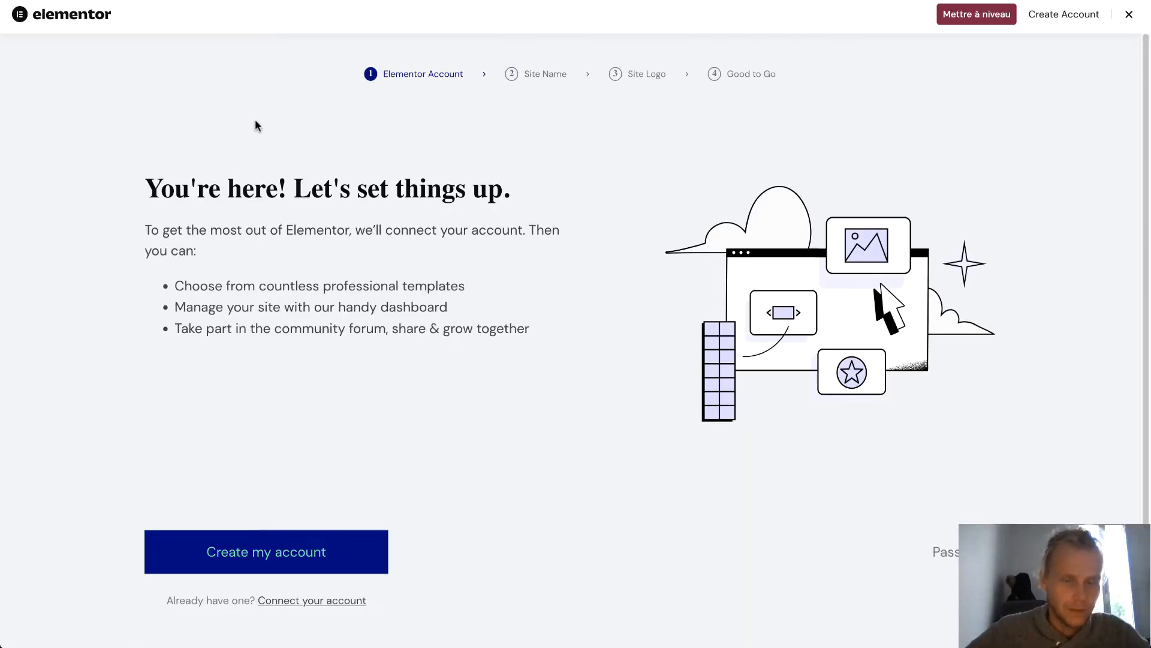
# Skip every stage of the Elementor setup wizard and continue to a blank page in the editor
pyautogui.click(945, 553)
pyautogui.click(945, 553)
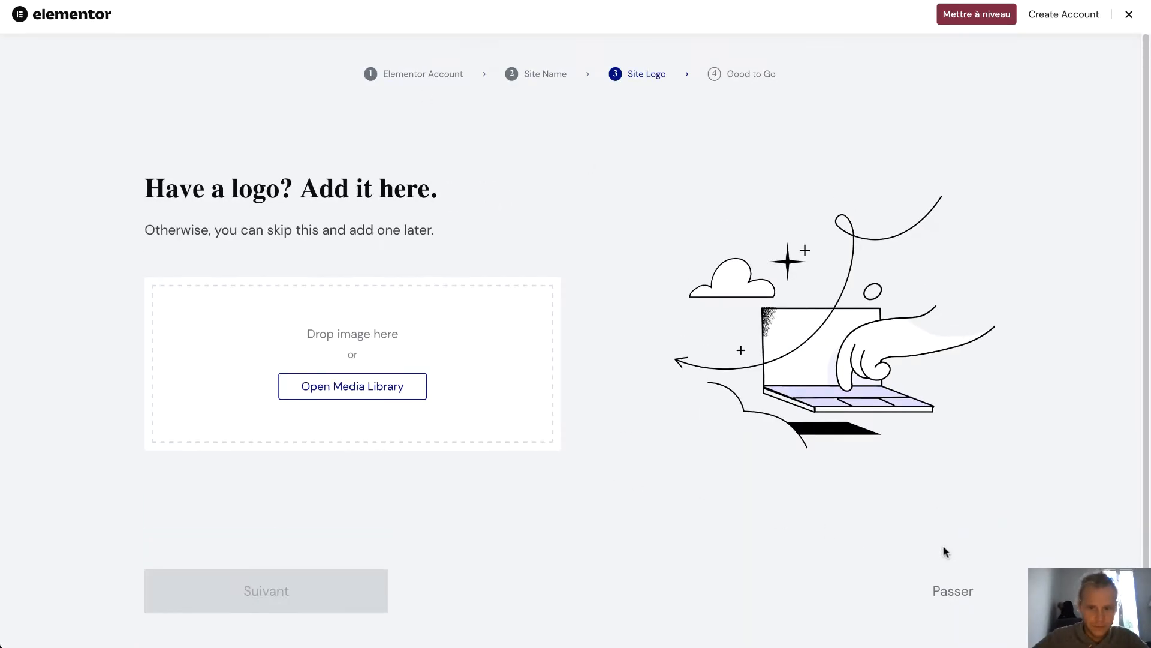
pyautogui.click(948, 593)
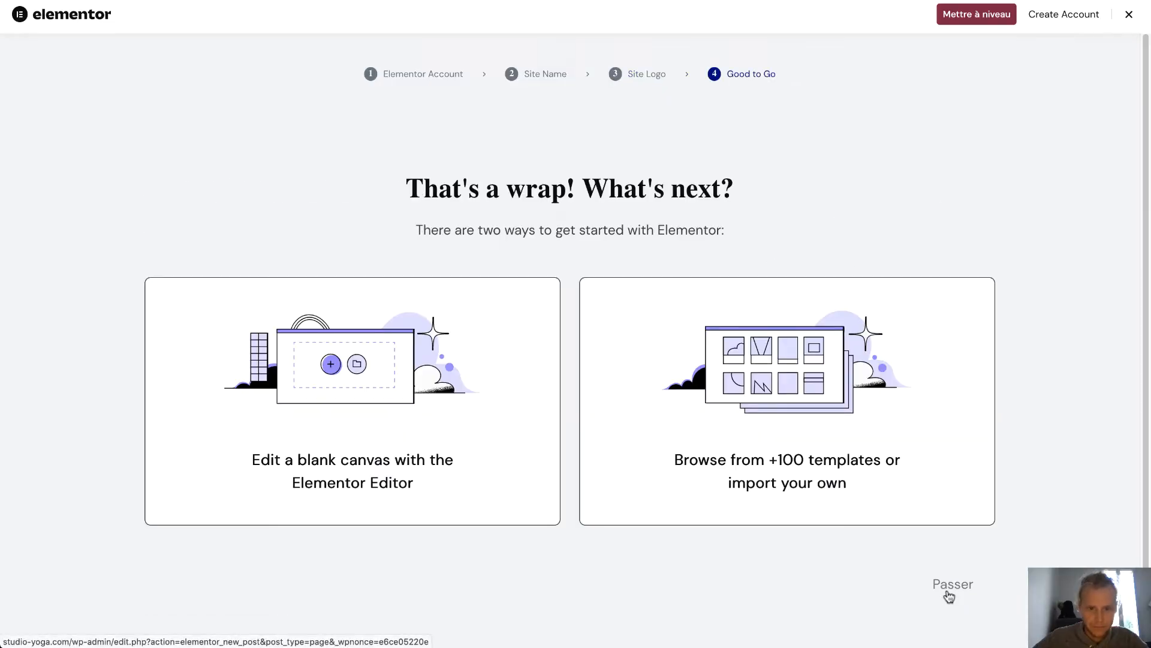
pyautogui.click(948, 592)
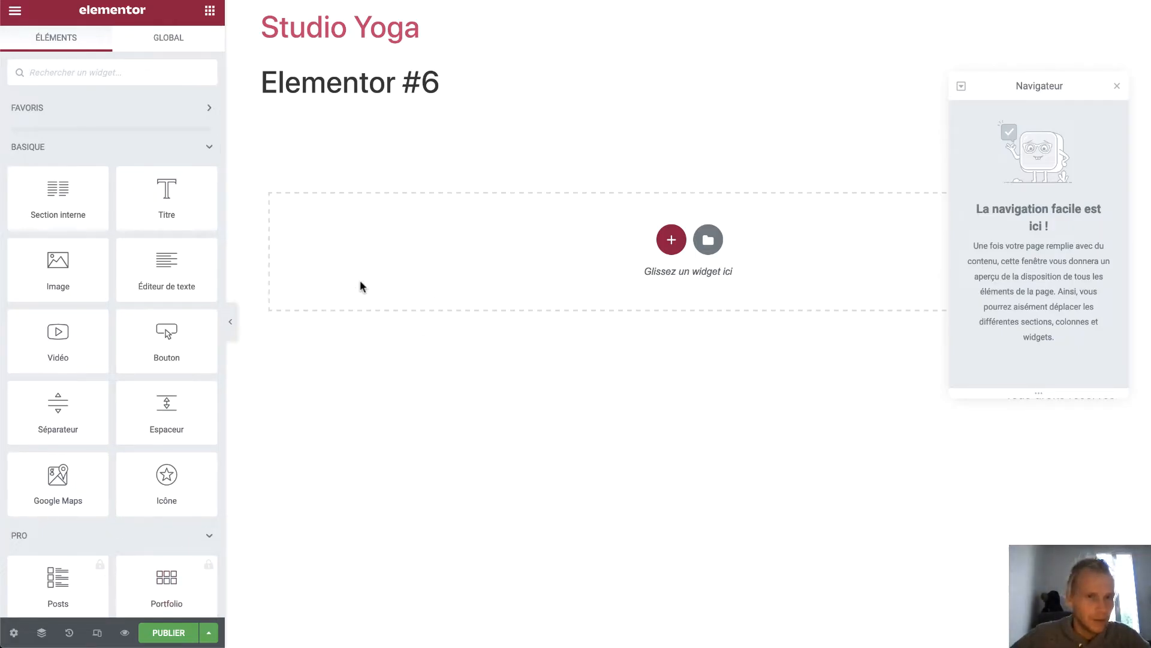
# Title the page Accueil and set its page template to Elementor pleine largeur in the page settings
pyautogui.click(12, 633)
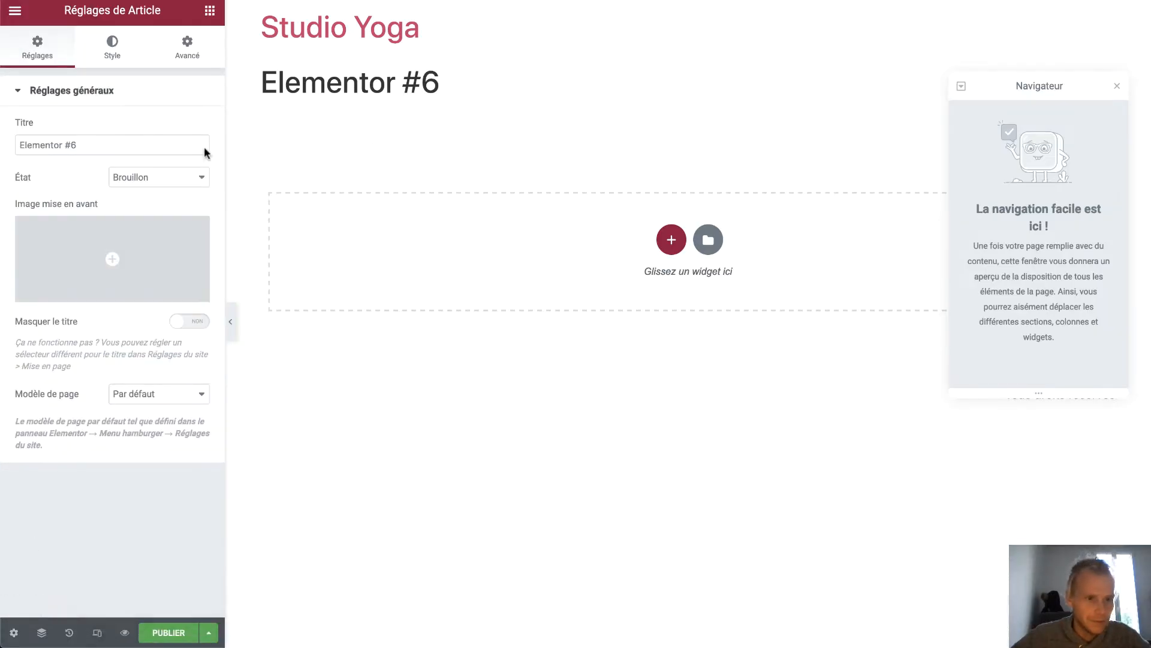
pyautogui.moveTo(153, 139); pyautogui.dragTo(11, 150)
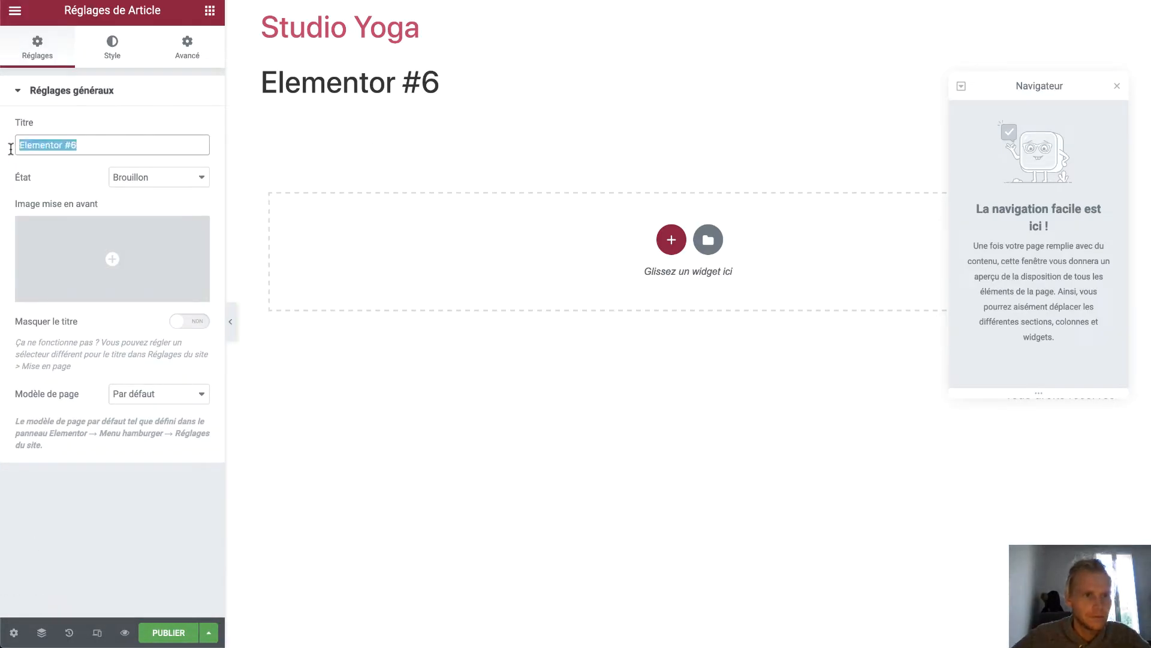
pyautogui.write('Accueil')
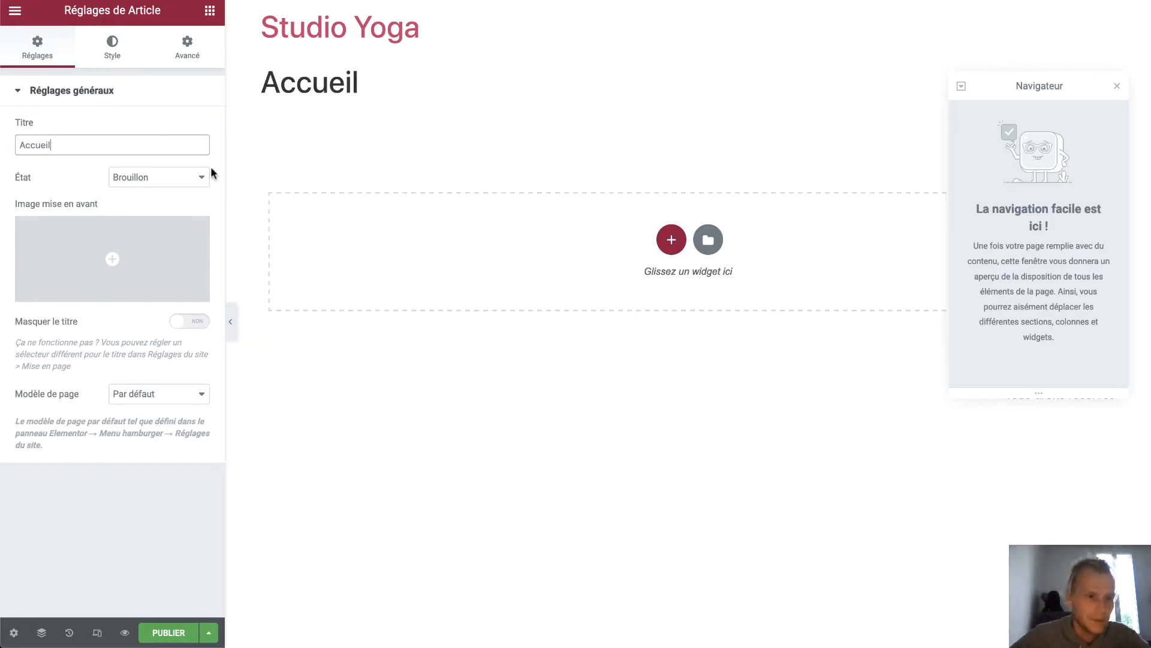
pyautogui.click(172, 395)
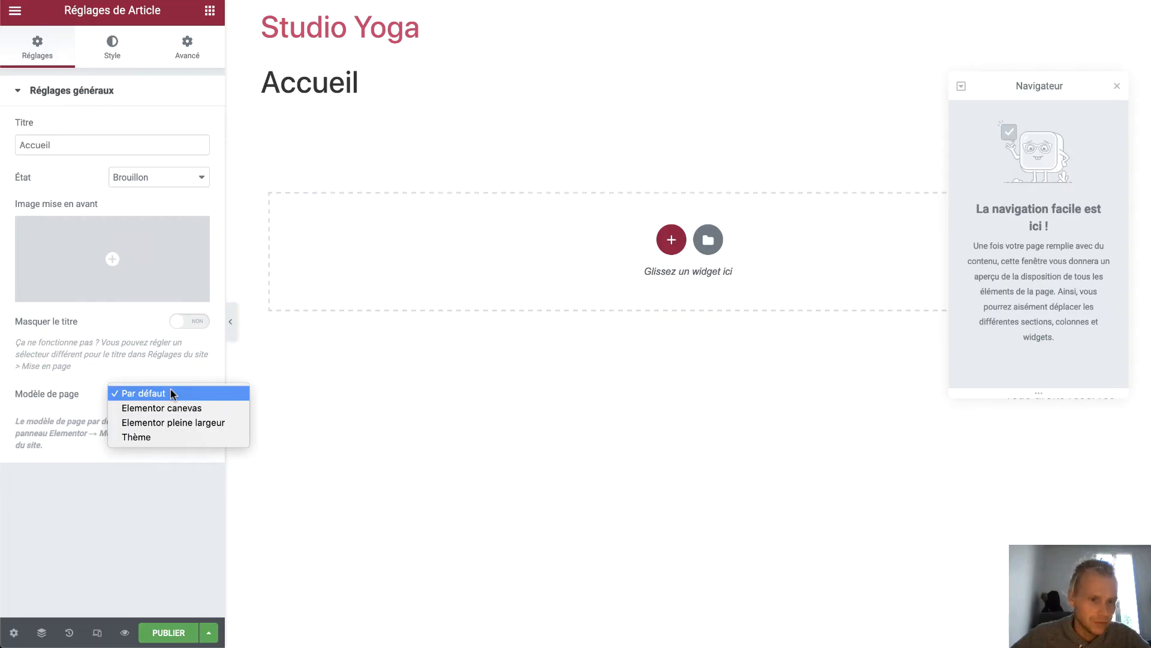
pyautogui.click(186, 423)
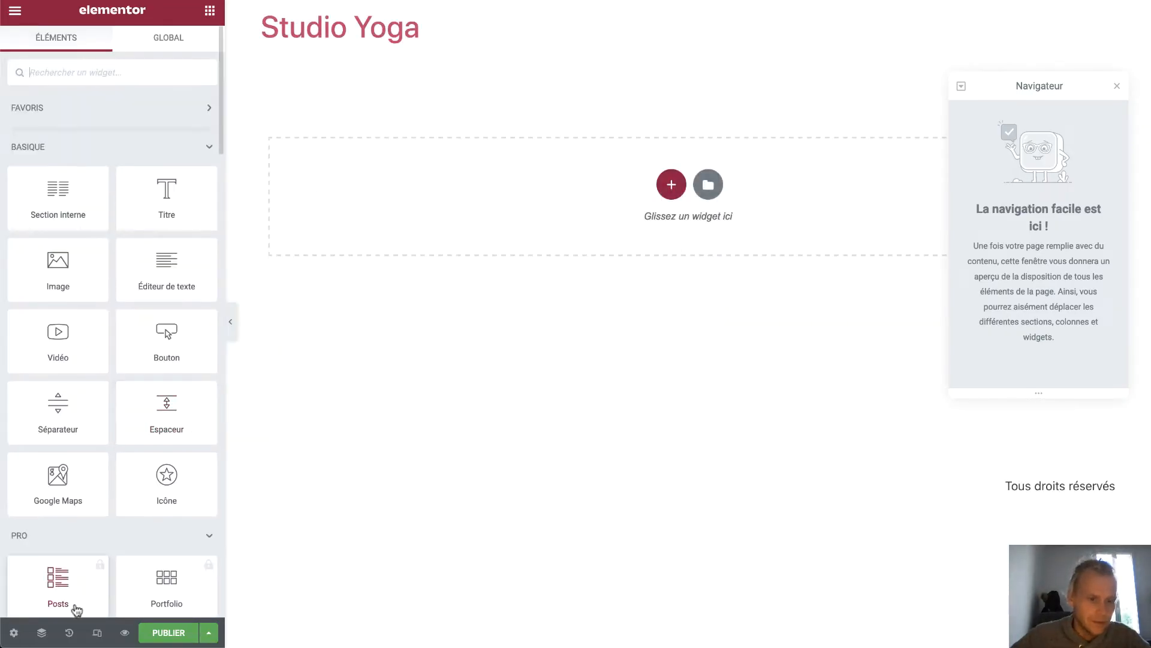
# Change the page template to Elementor canevas and close the Navigator
pyautogui.click(14, 634)
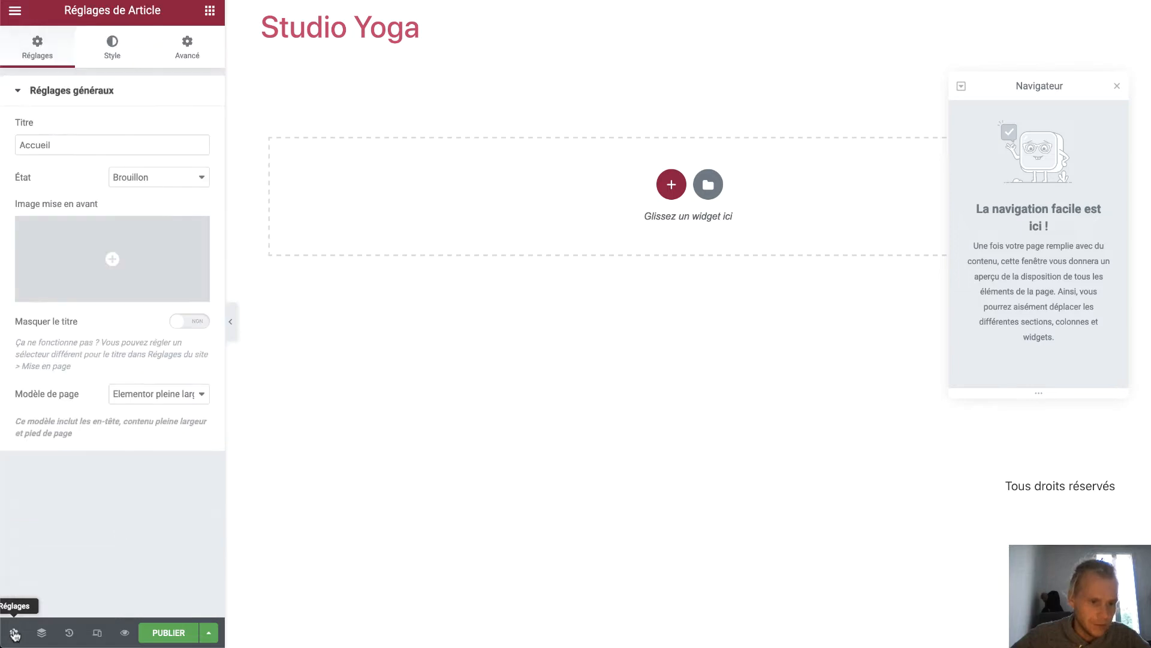
pyautogui.click(181, 394)
pyautogui.click(183, 379)
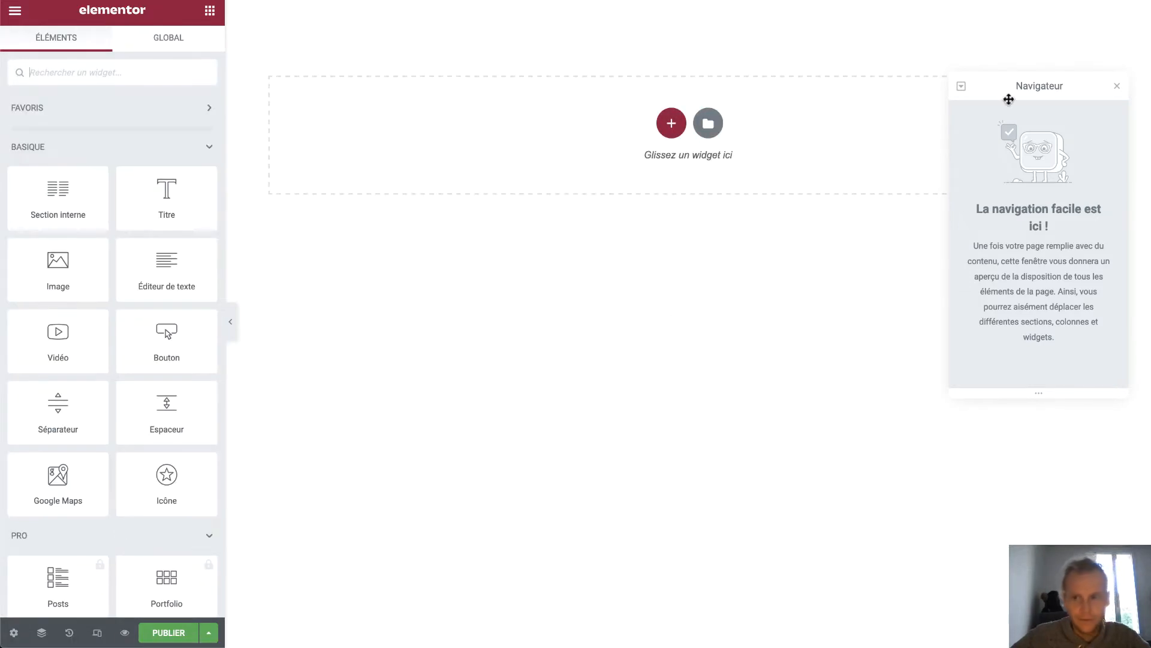
pyautogui.click(1116, 90)
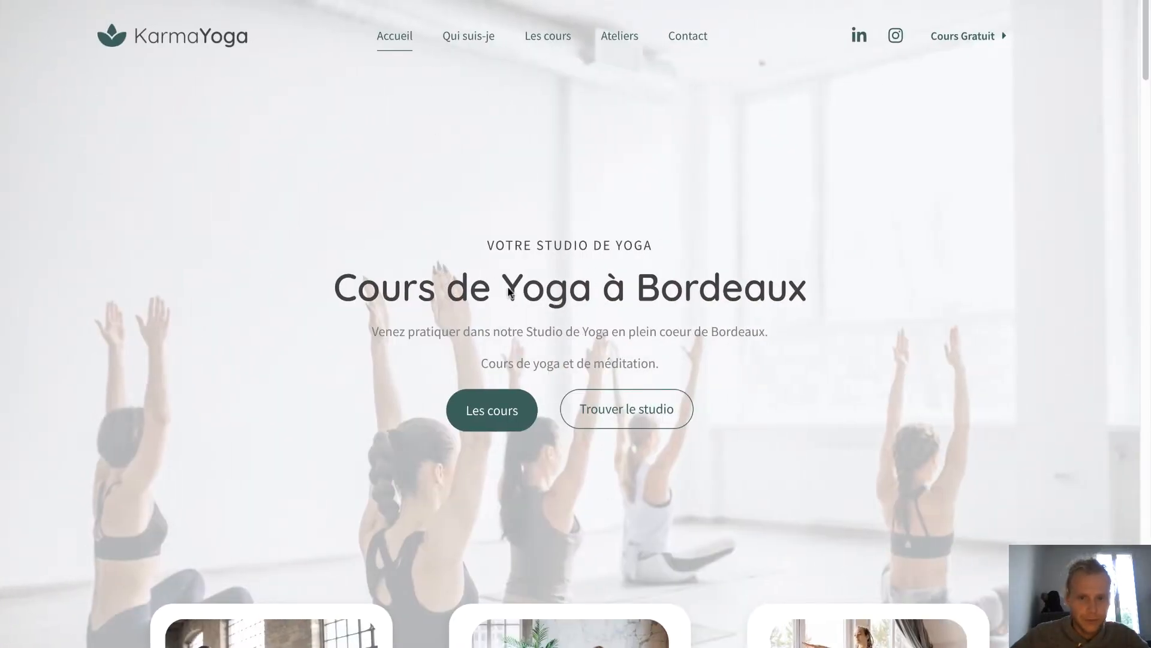
# Open the finished KarmaYoga home page for editing with Elementor and close its Navigator
pyautogui.scroll(-2, 727, 189)
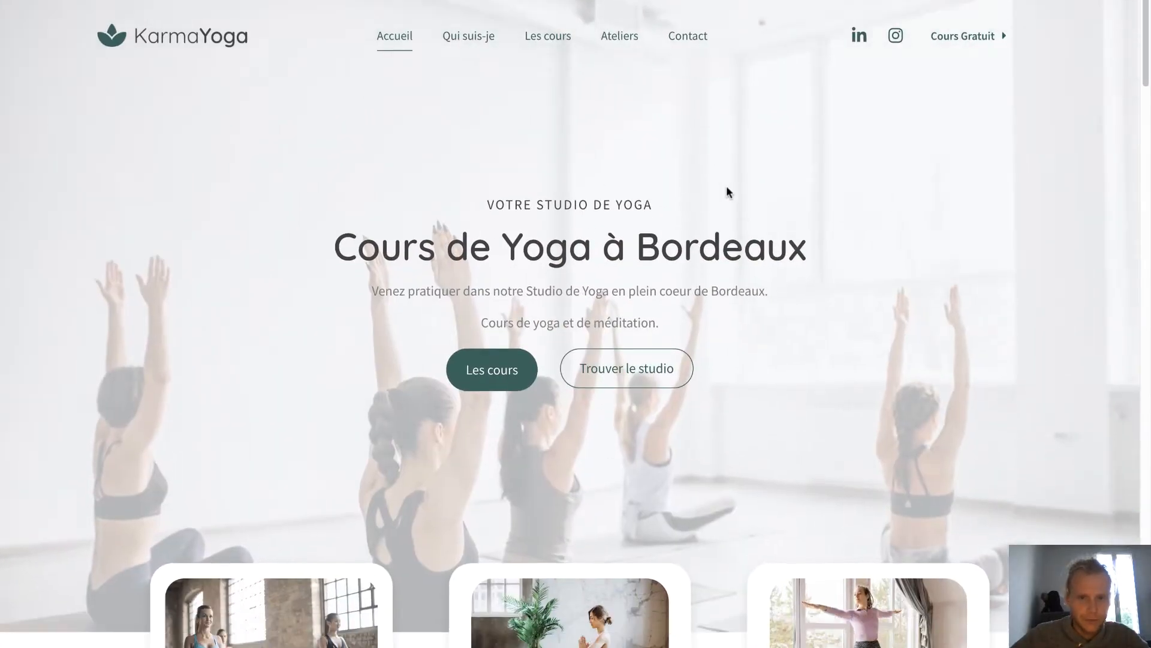
pyautogui.scroll(2, 727, 189)
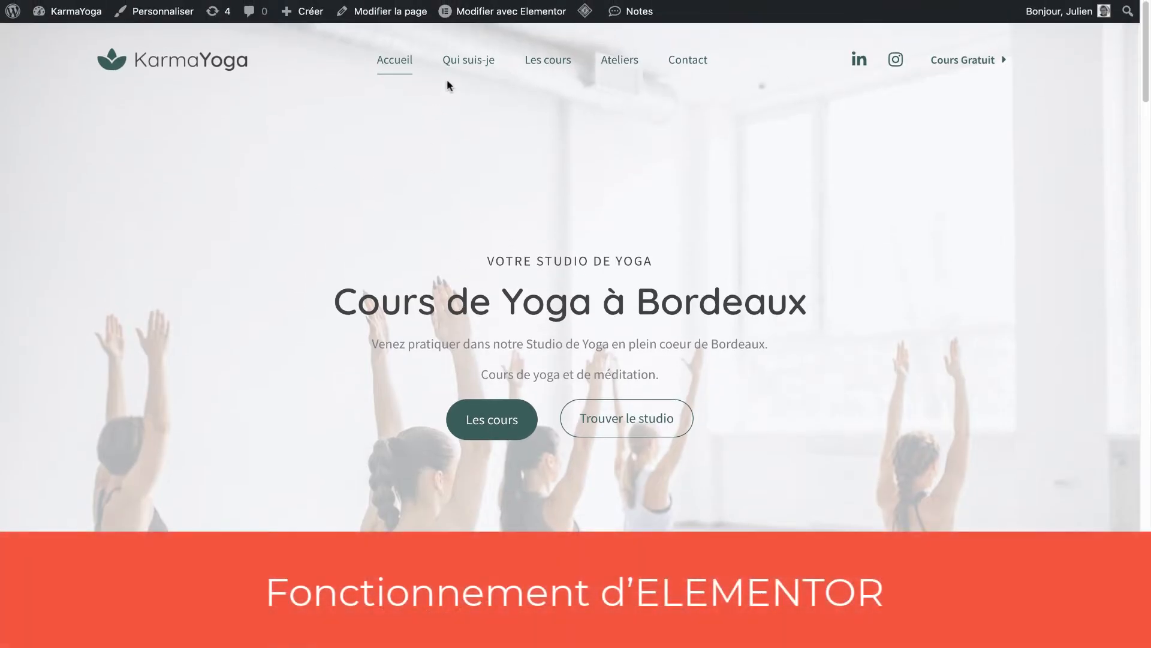
pyautogui.moveTo(512, 15)
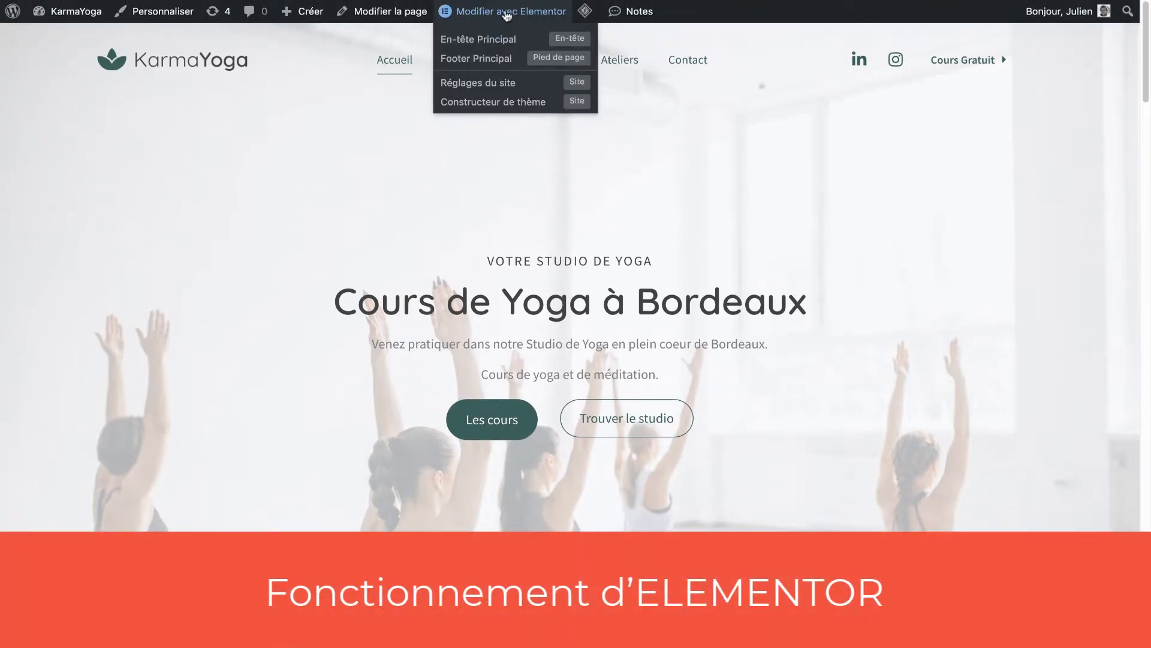
pyautogui.click(507, 13)
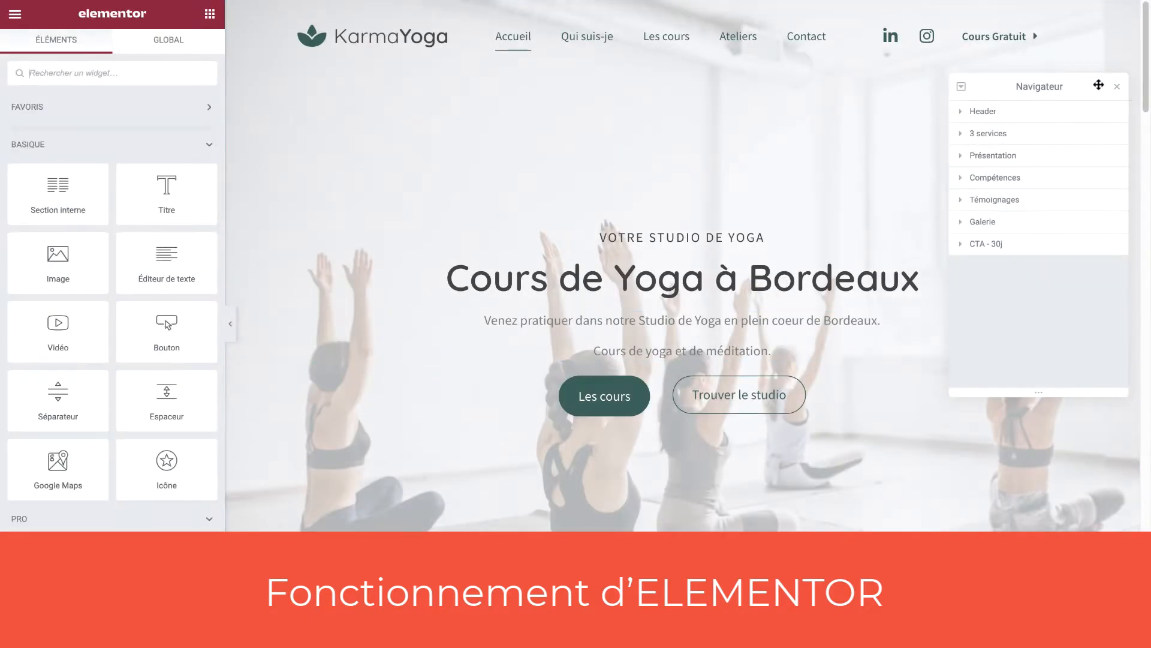
pyautogui.click(1117, 86)
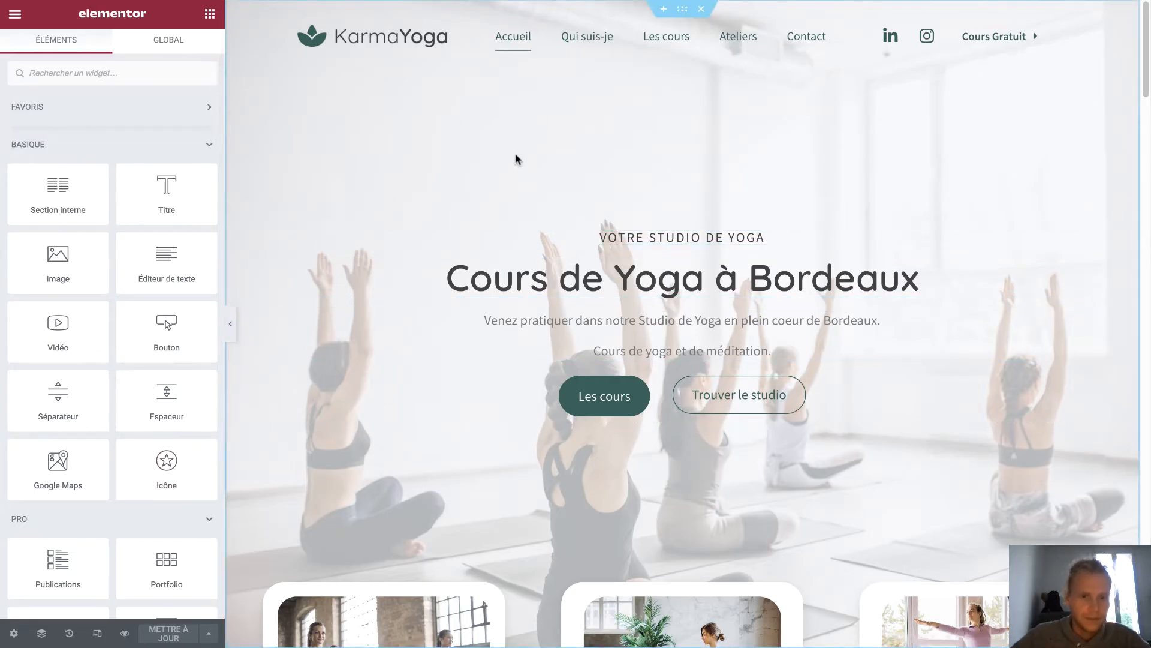
# Reopen the Navigator and examine the Header section's column, titles, text editor and two buttons one by one
pyautogui.click(41, 632)
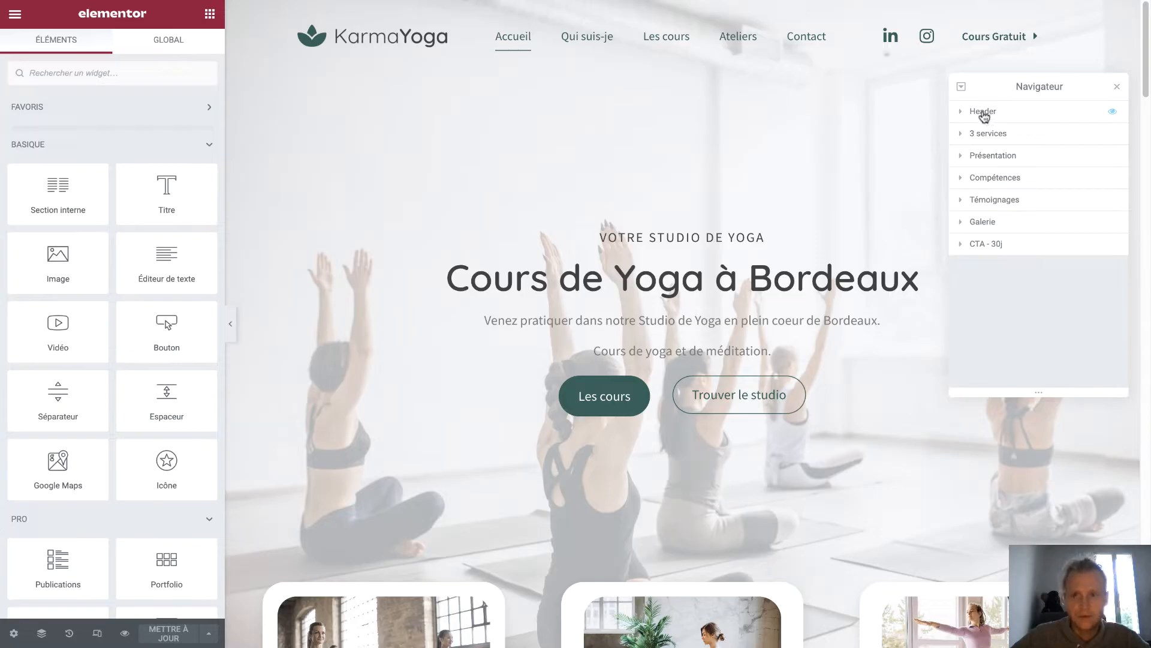
pyautogui.click(993, 114)
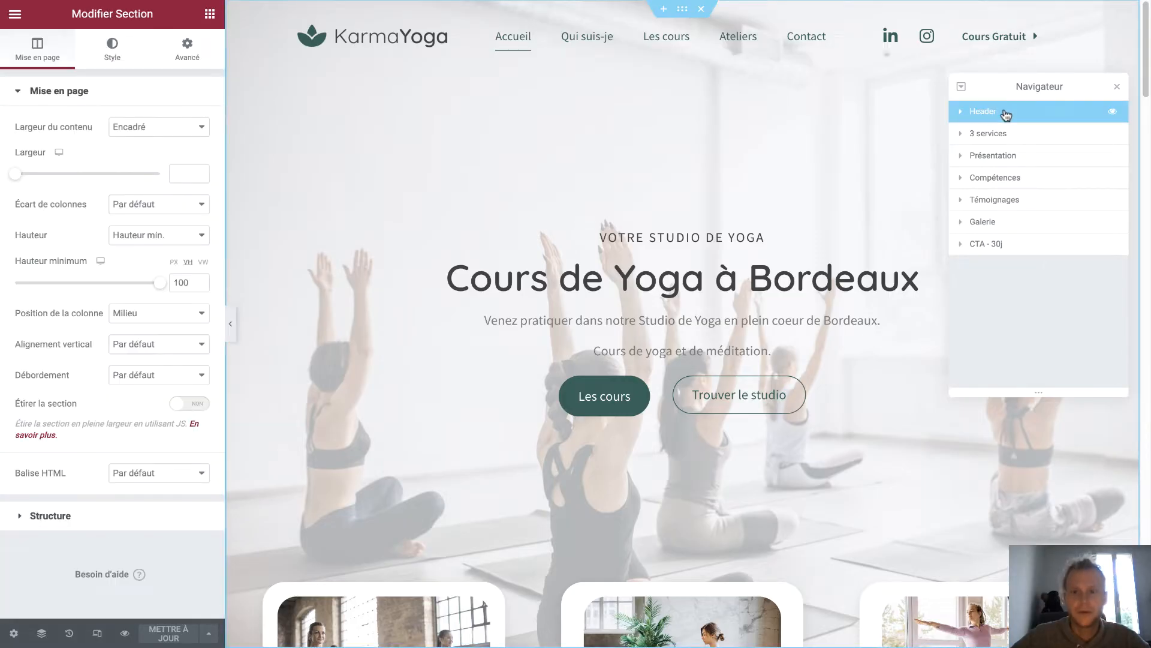
pyautogui.click(962, 114)
pyautogui.click(968, 134)
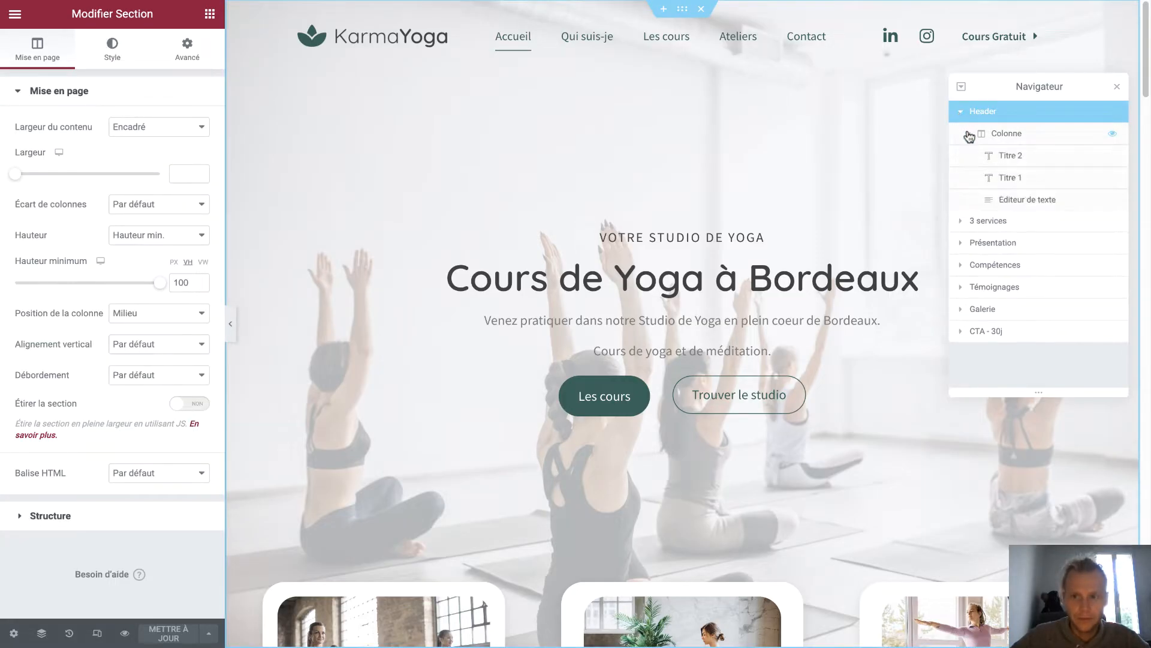
pyautogui.click(981, 137)
pyautogui.click(998, 156)
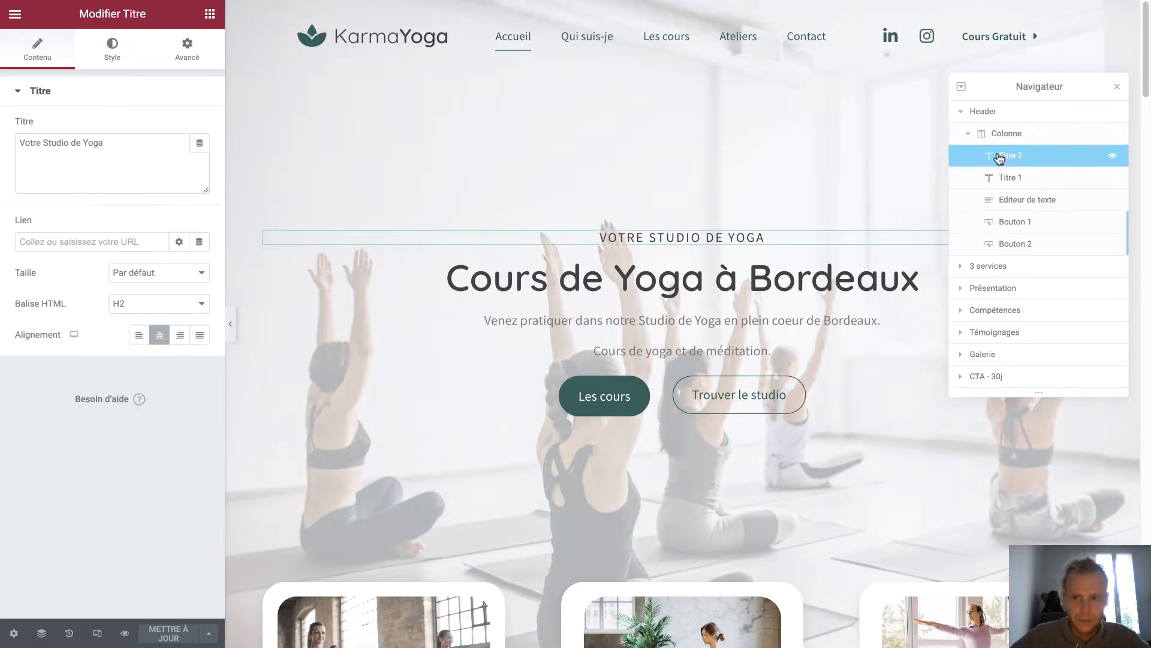
pyautogui.click(1002, 178)
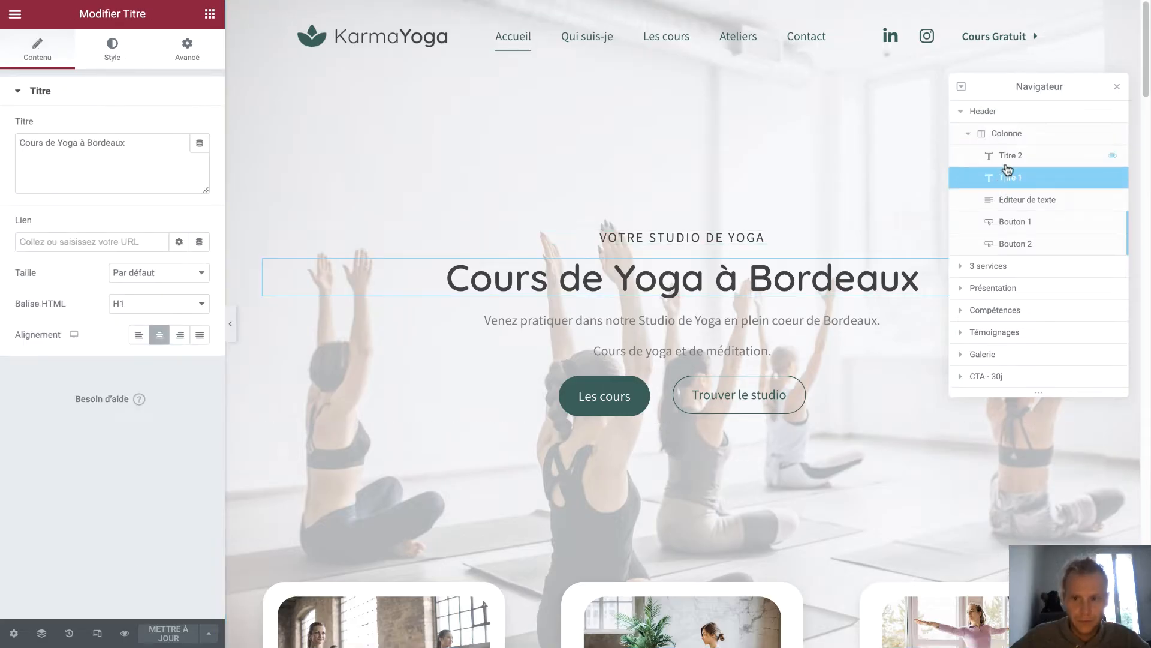
pyautogui.click(1007, 200)
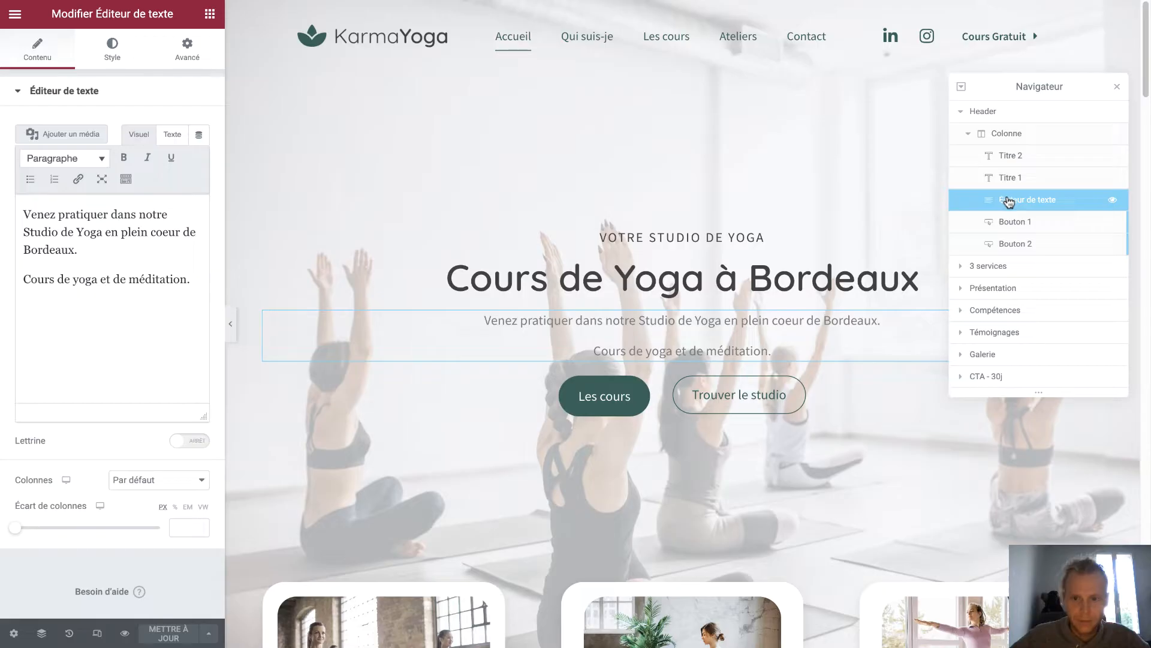
pyautogui.click(1016, 223)
pyautogui.click(1017, 249)
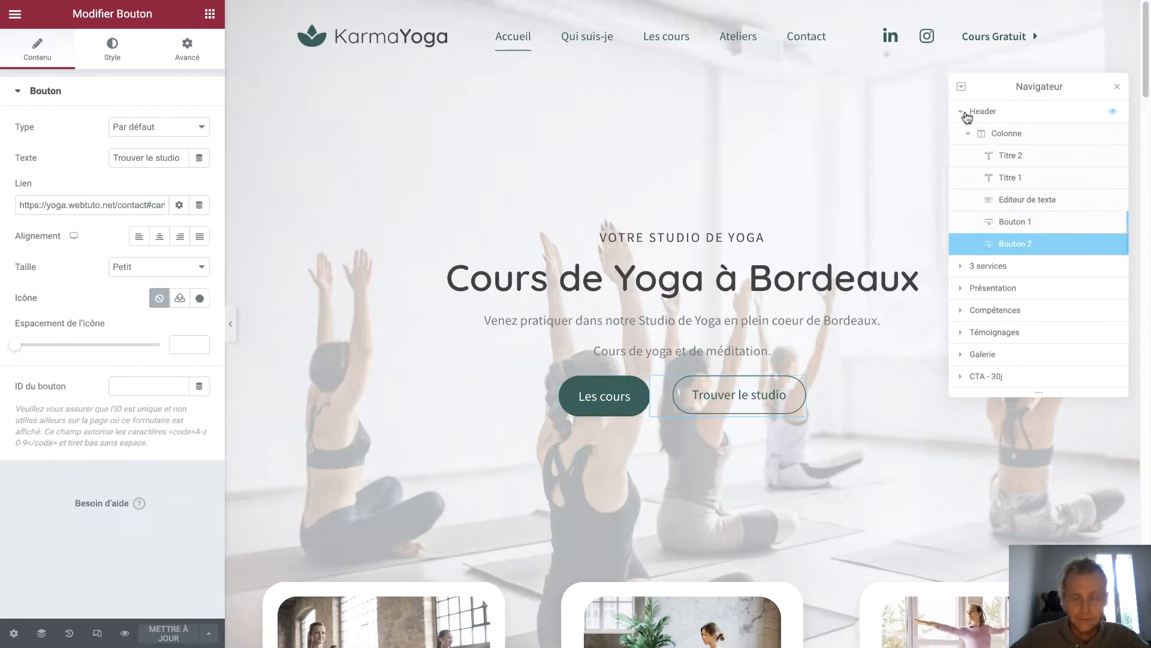
# Examine the 3 services section in the Navigator, expanding its column and inner section and selecting the three service columns one by one
pyautogui.click(996, 265)
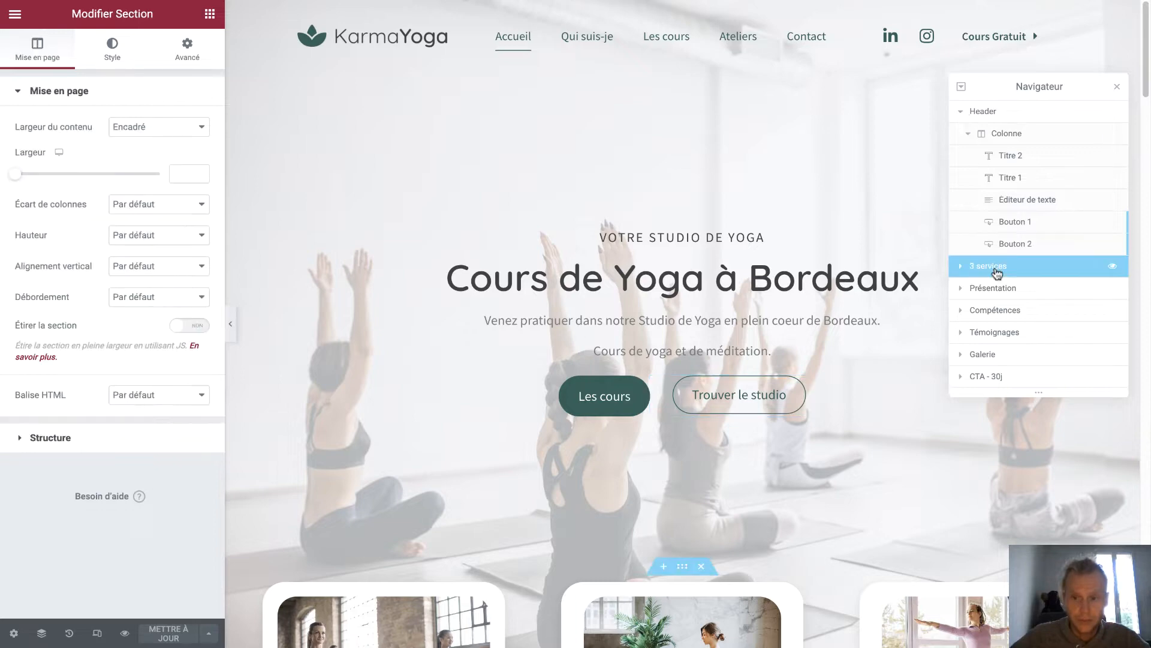
pyautogui.click(962, 267)
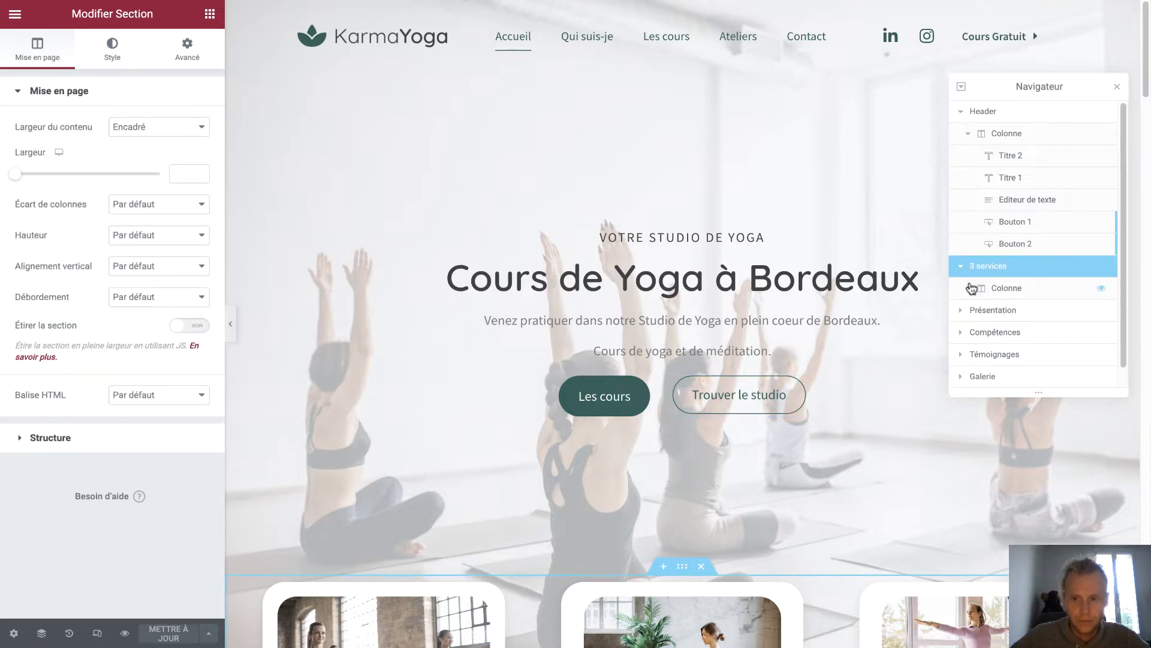
pyautogui.click(968, 288)
pyautogui.scroll(-6, 925, 278)
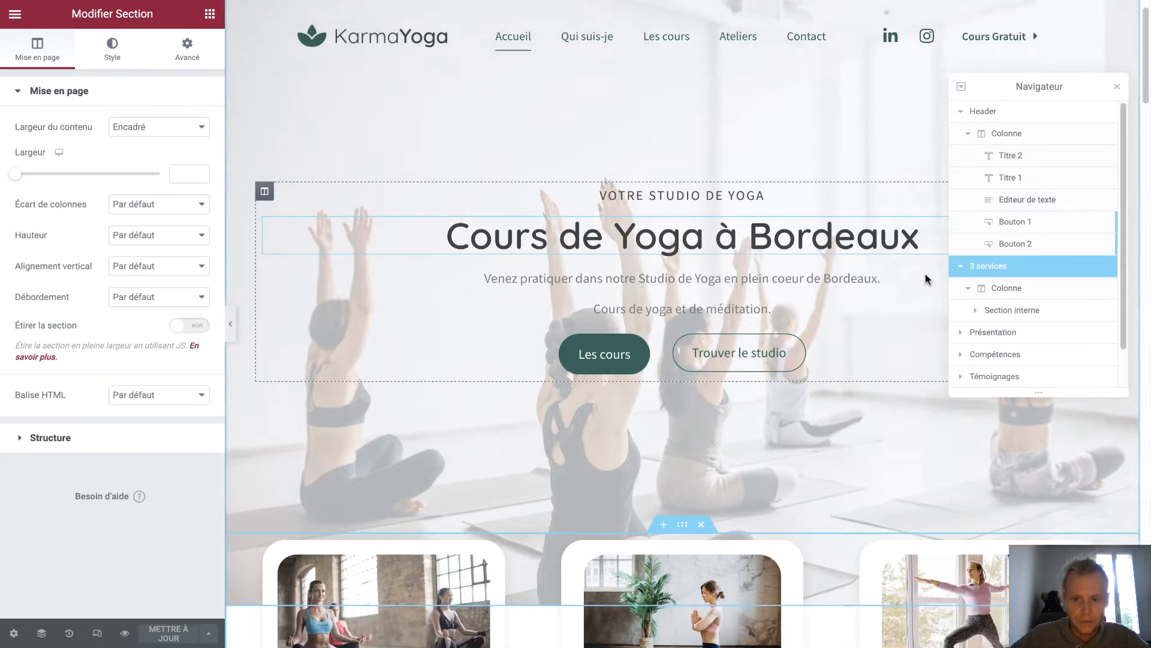
pyautogui.click(977, 309)
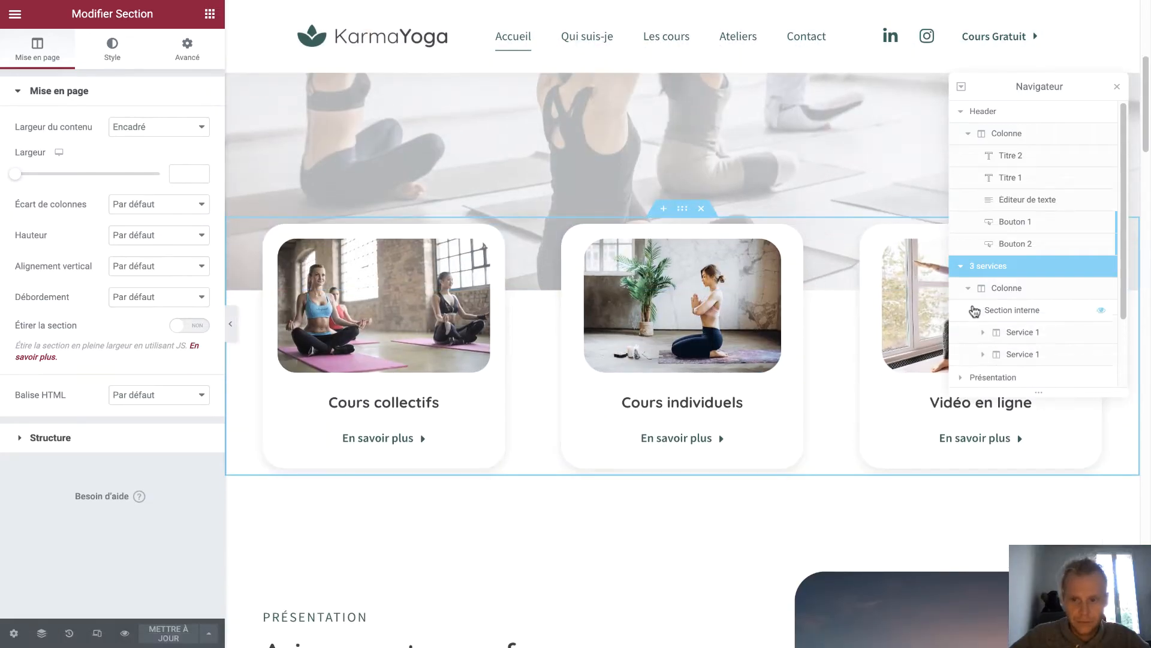
pyautogui.click(999, 331)
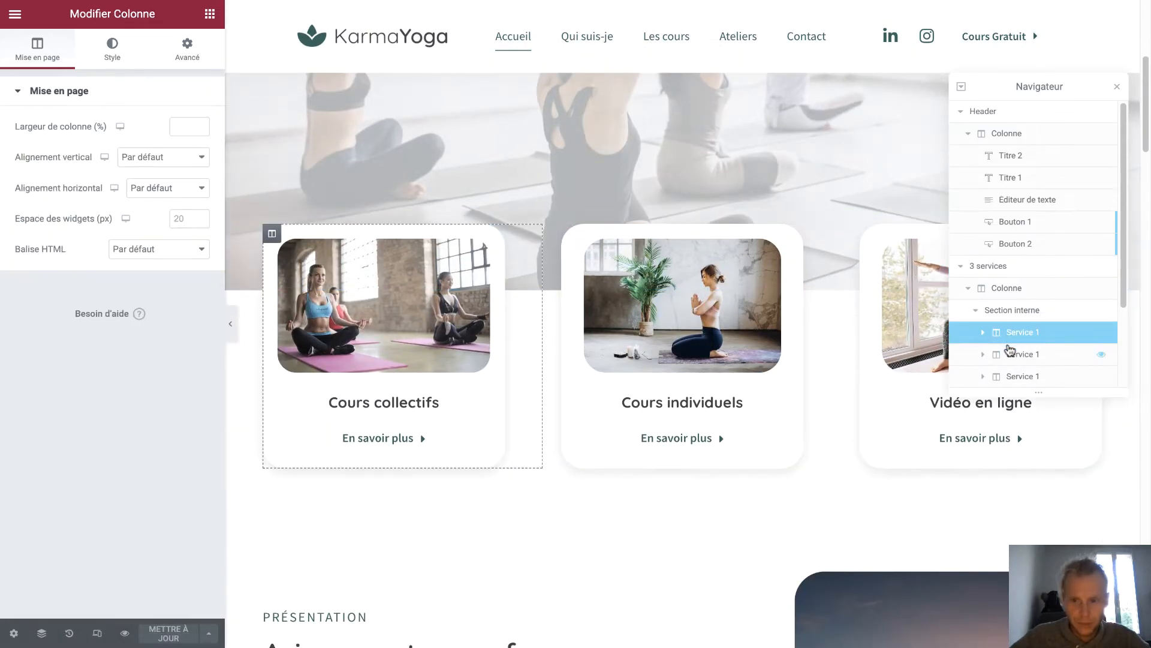
pyautogui.click(1009, 353)
pyautogui.click(1014, 376)
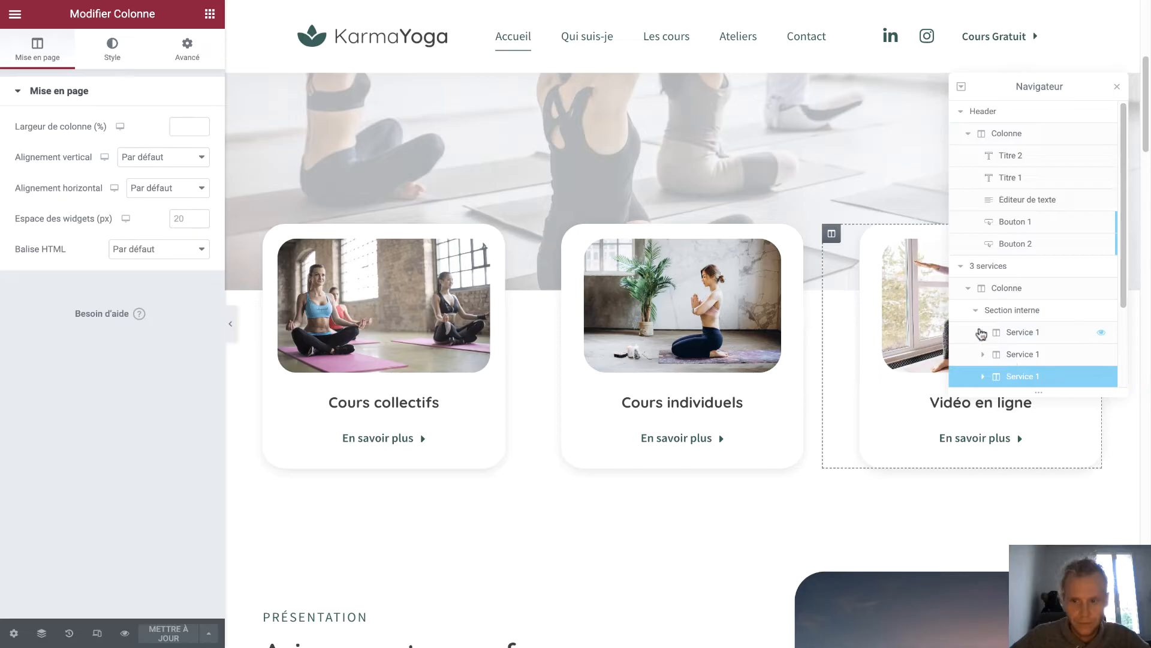
# Examine the image, title and button inside the first service column, Cours collectifs, and close the Navigator
pyautogui.click(983, 332)
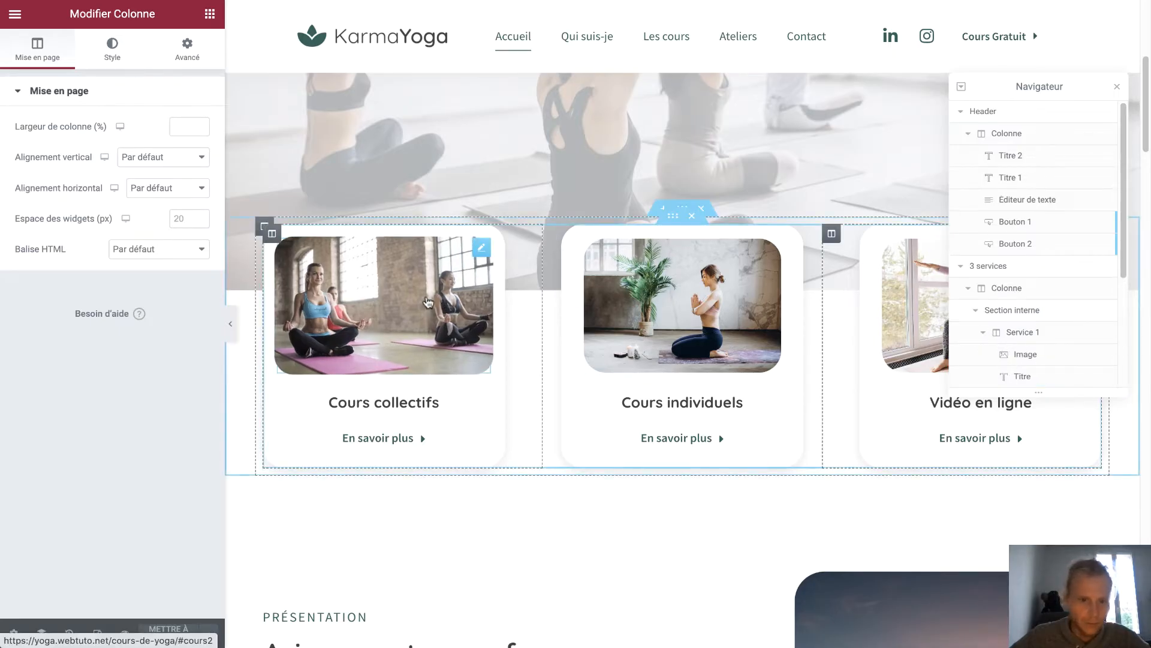
pyautogui.click(429, 302)
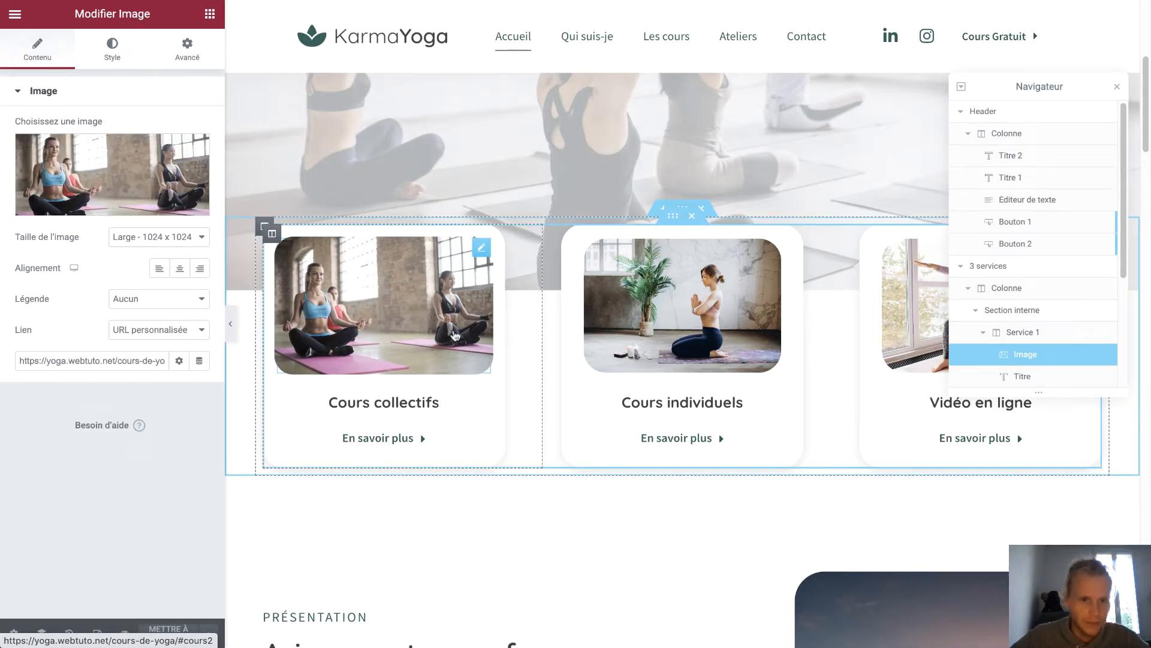
pyautogui.click(432, 402)
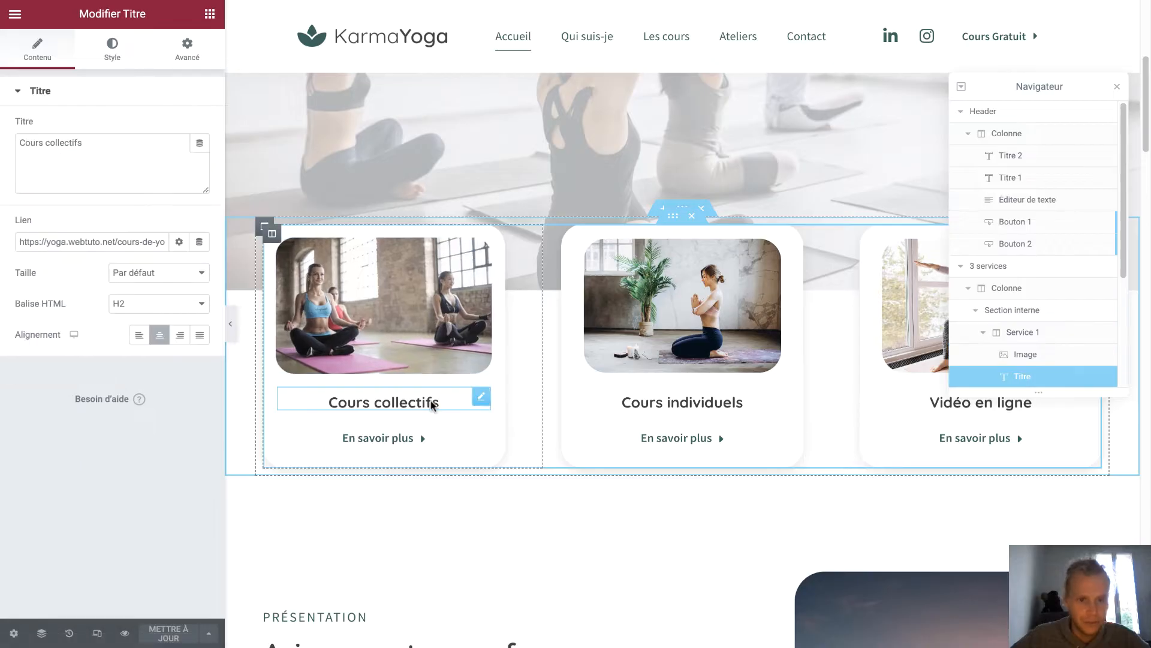
pyautogui.click(400, 438)
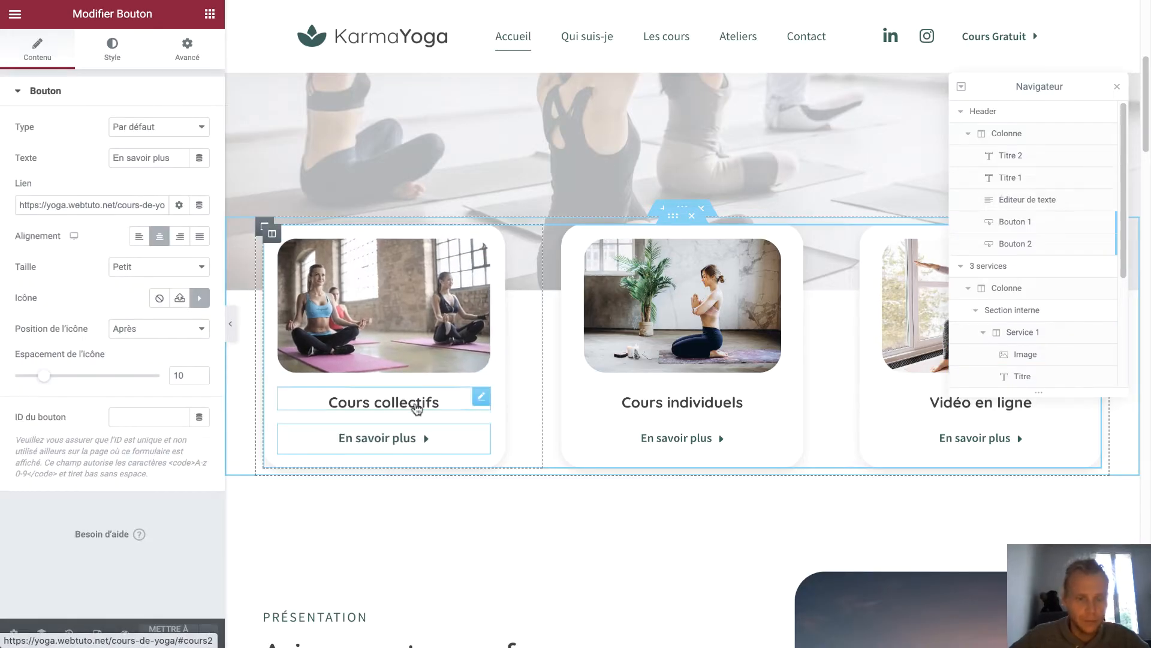
pyautogui.click(1119, 90)
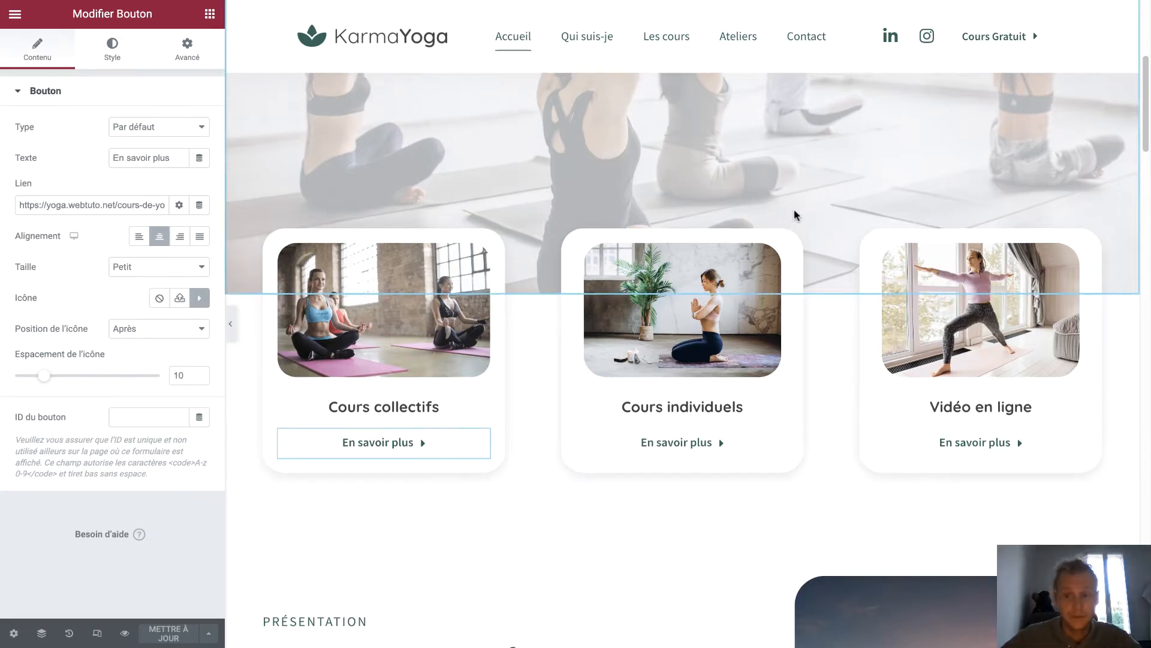
pyautogui.scroll(5, 797, 214)
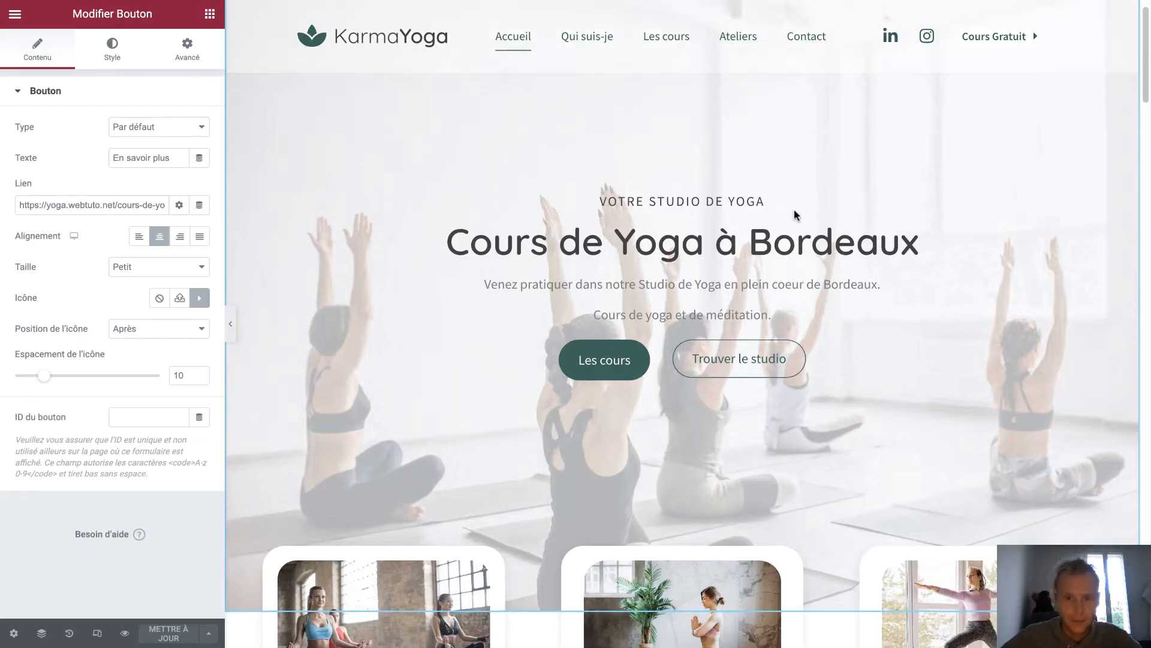
pyautogui.scroll(1, 797, 215)
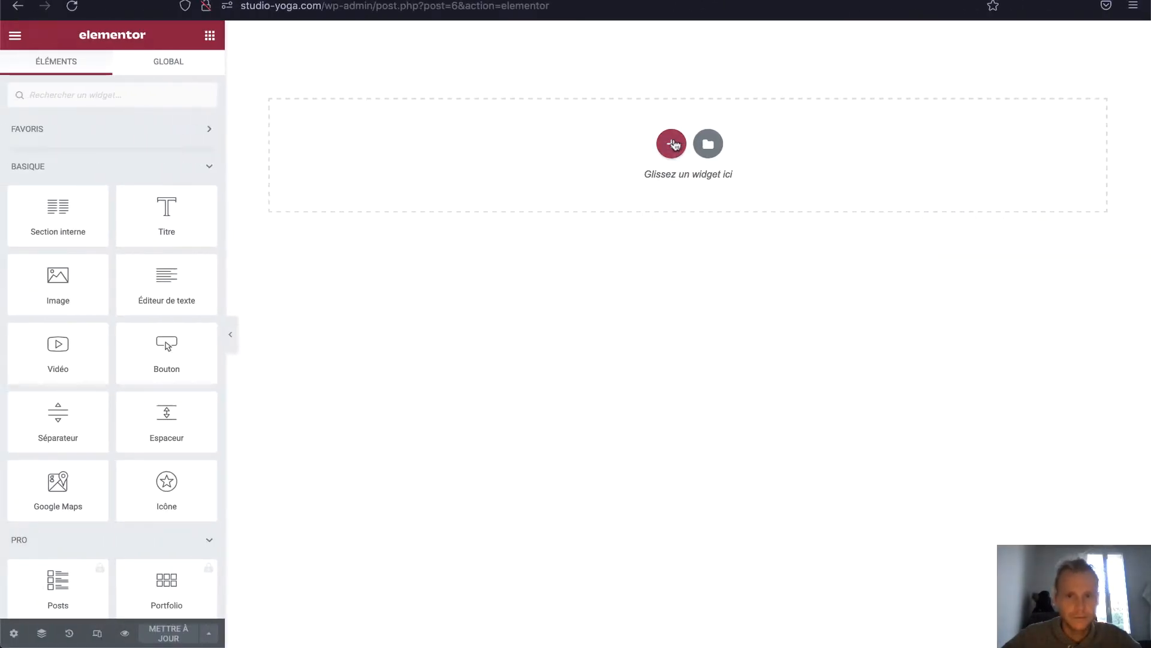
# Add a single-column section to the empty Studio Yoga page and set its height to Adapté à l'écran
pyautogui.click(673, 144)
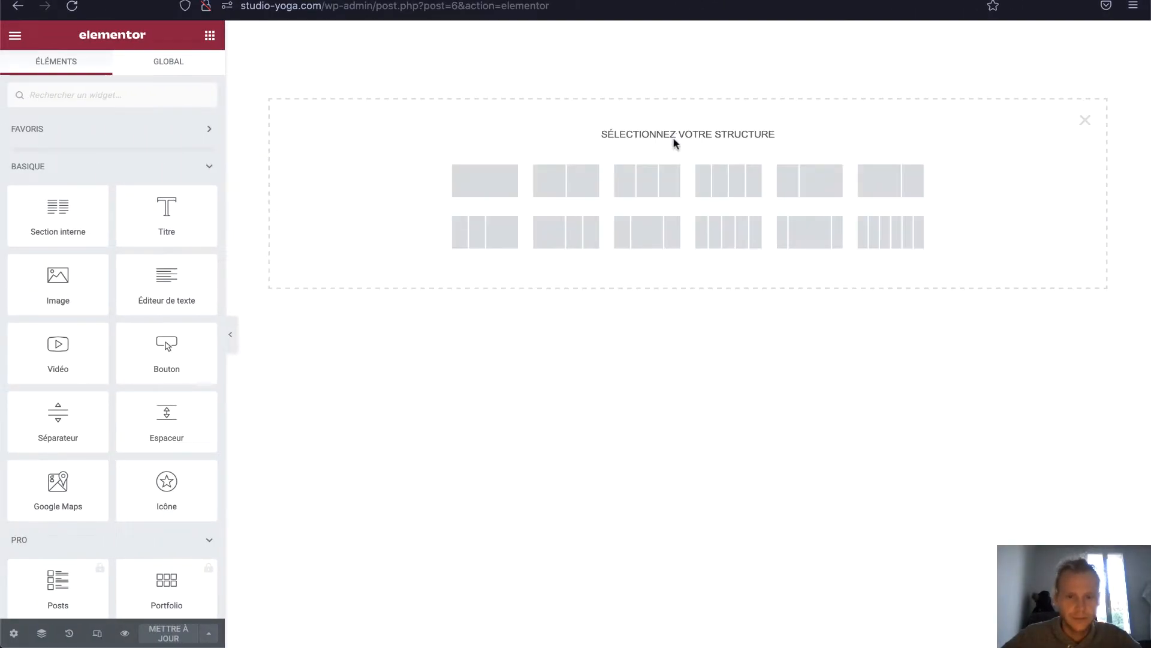
pyautogui.click(485, 182)
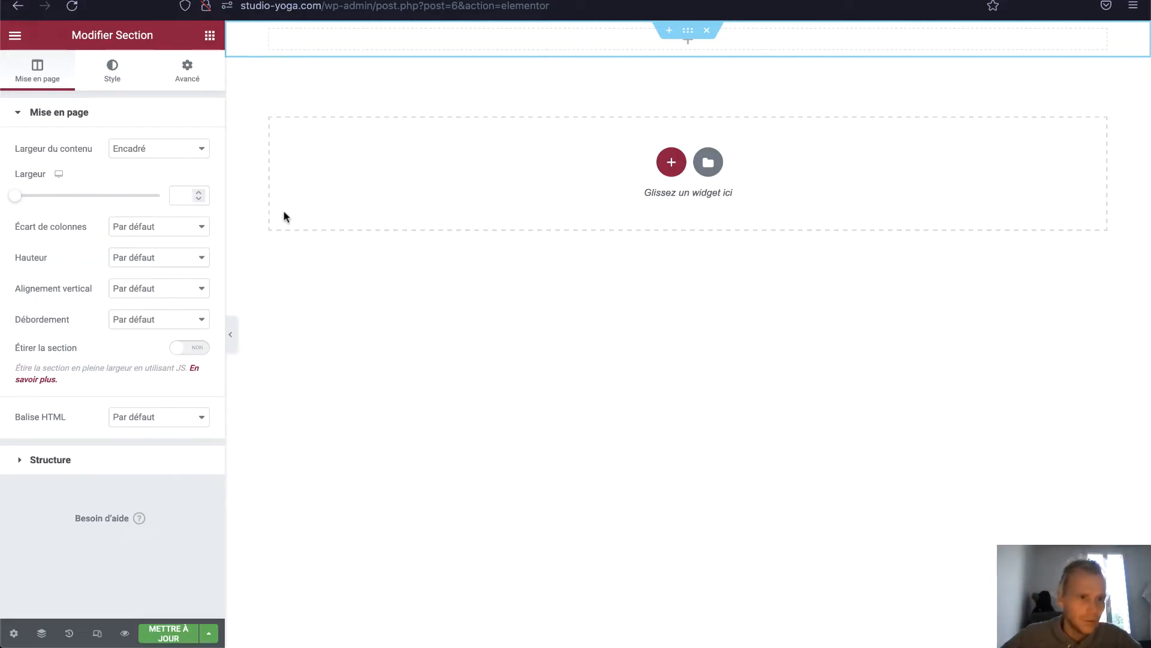
pyautogui.click(193, 259)
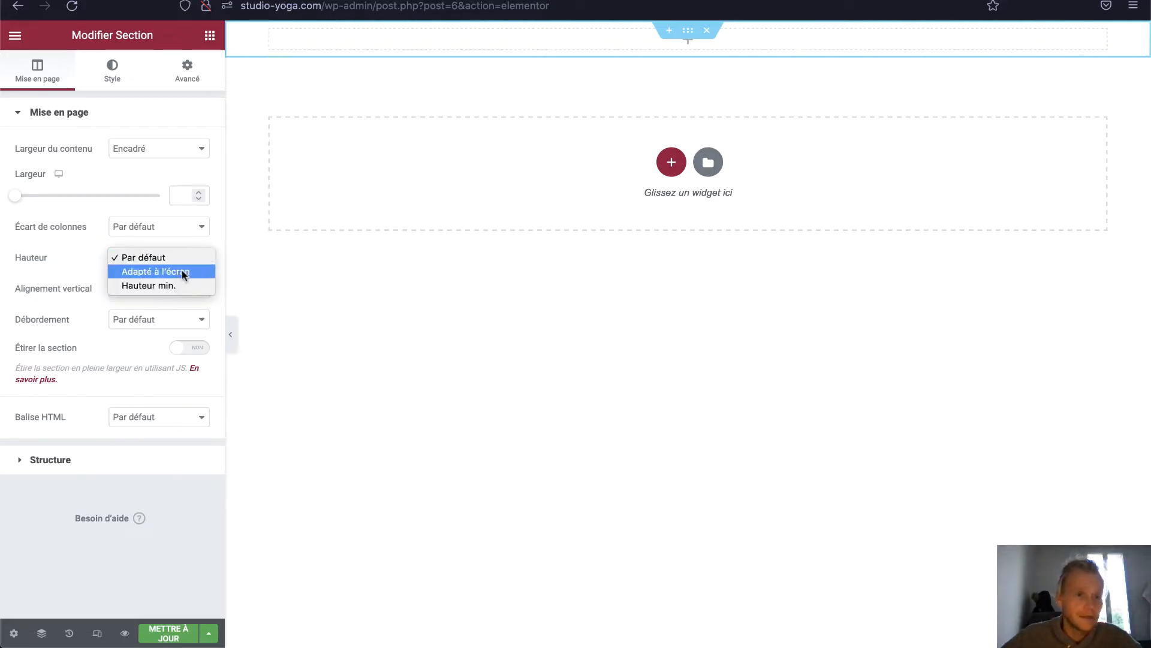
pyautogui.click(182, 272)
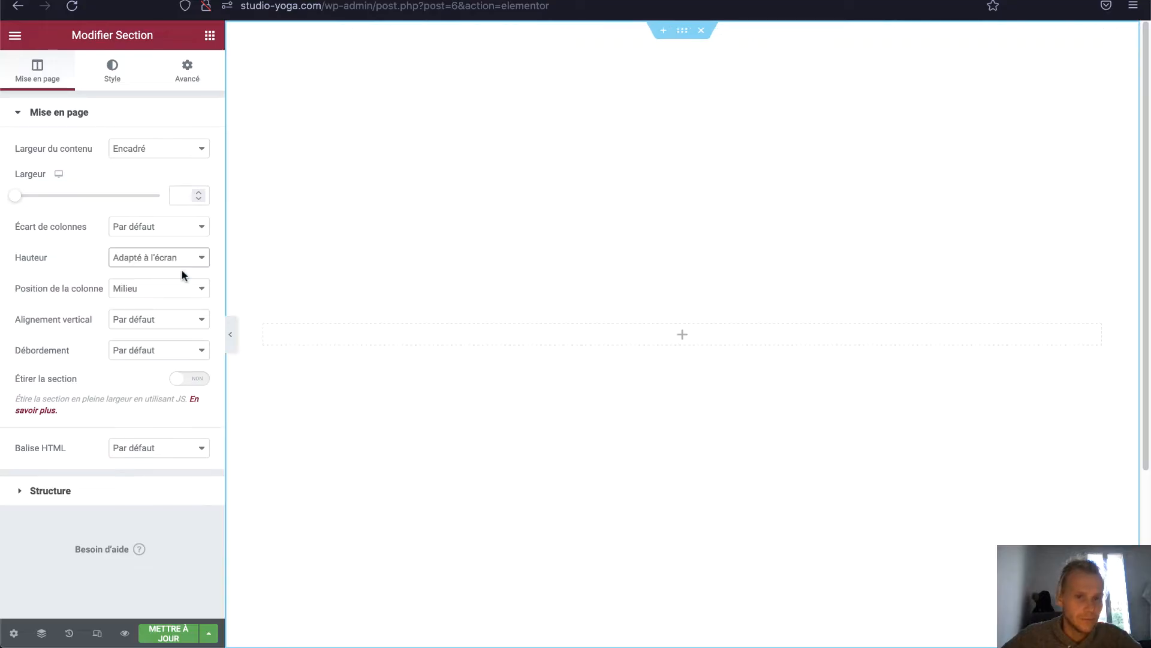
# Change the section's height to Hauteur min. with a minimum height of 370 px
pyautogui.click(198, 258)
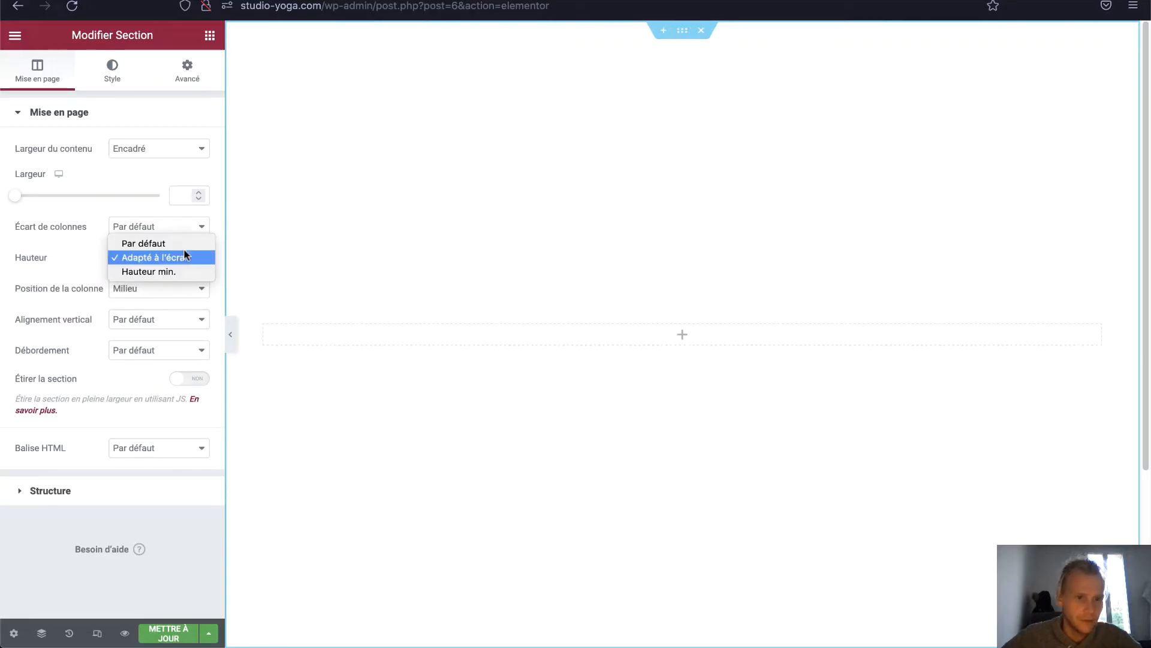
pyautogui.click(181, 272)
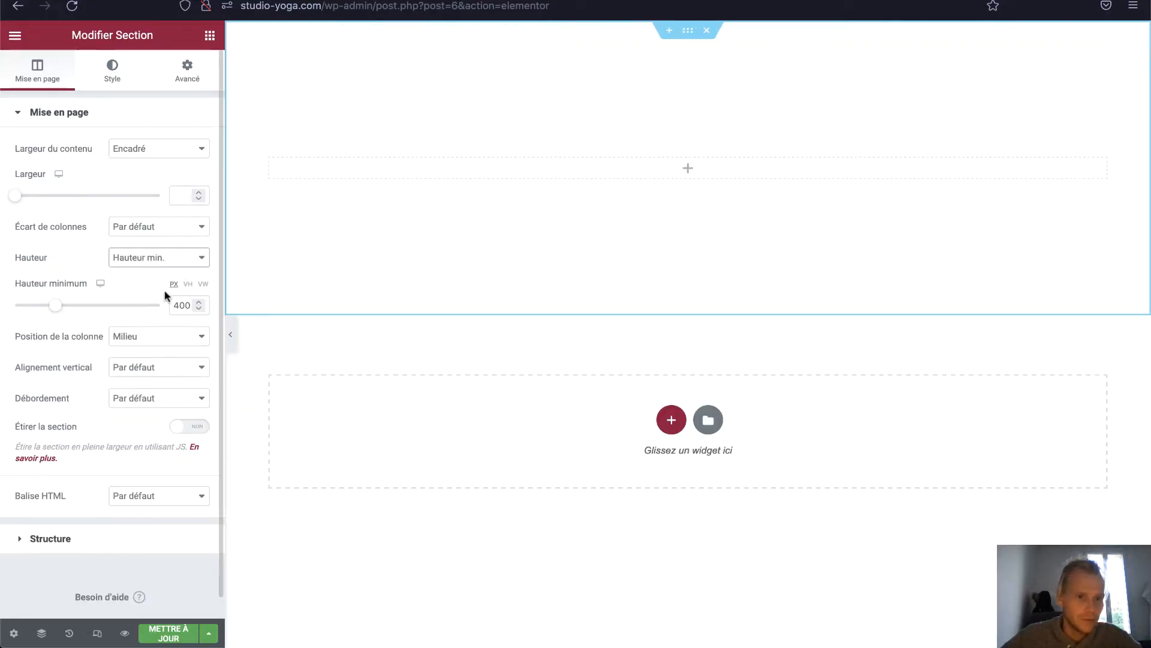
pyautogui.moveTo(51, 308)
pyautogui.mouseDown()
pyautogui.moveTo(90, 317)
pyautogui.moveTo(49, 309)
pyautogui.mouseUp()
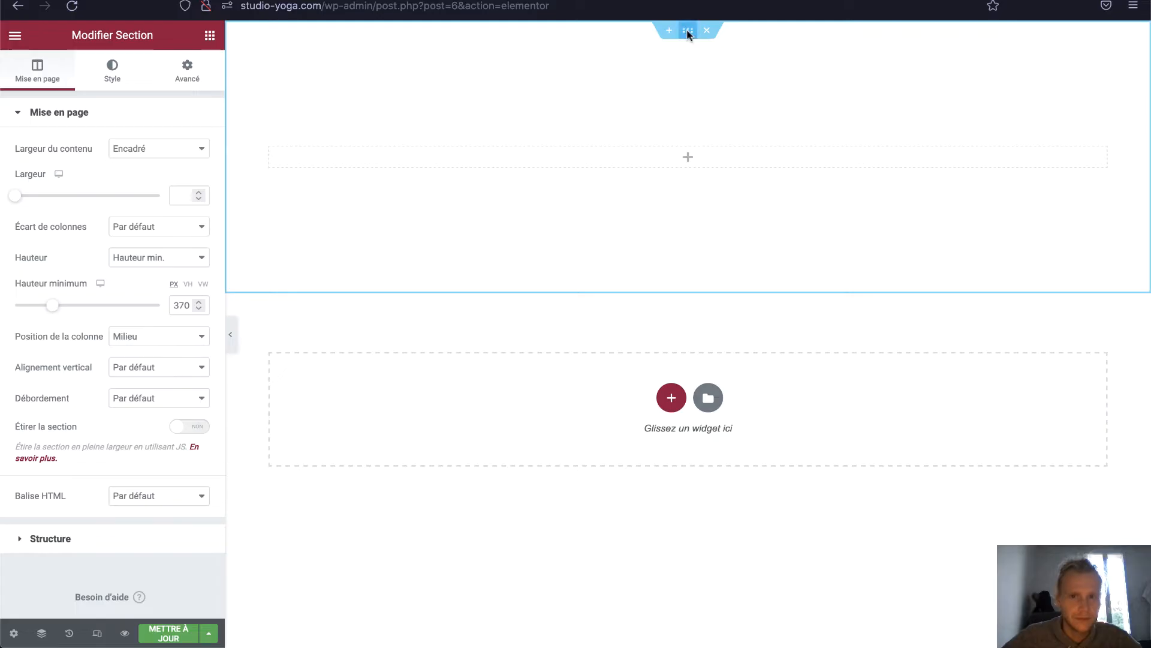
# Give the section a classic background with a solid green colour
pyautogui.click(114, 75)
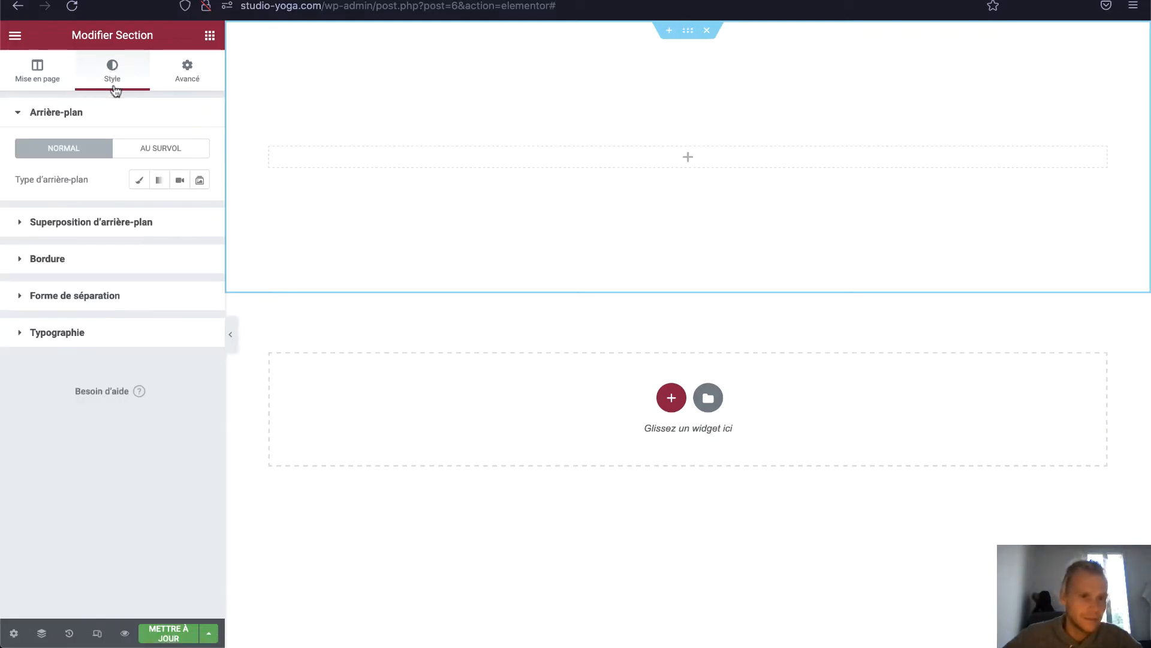
pyautogui.click(143, 181)
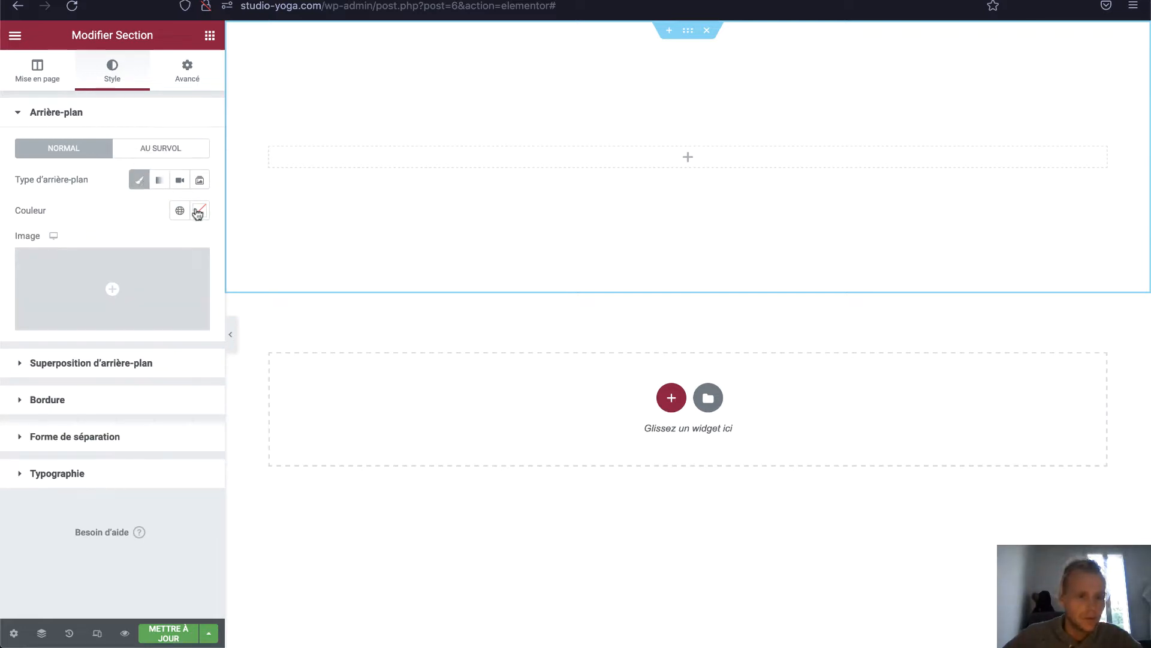
pyautogui.click(199, 211)
pyautogui.moveTo(153, 309)
pyautogui.mouseDown()
pyautogui.moveTo(170, 286)
pyautogui.moveTo(143, 344)
pyautogui.moveTo(47, 311)
pyautogui.moveTo(151, 293)
pyautogui.mouseUp()
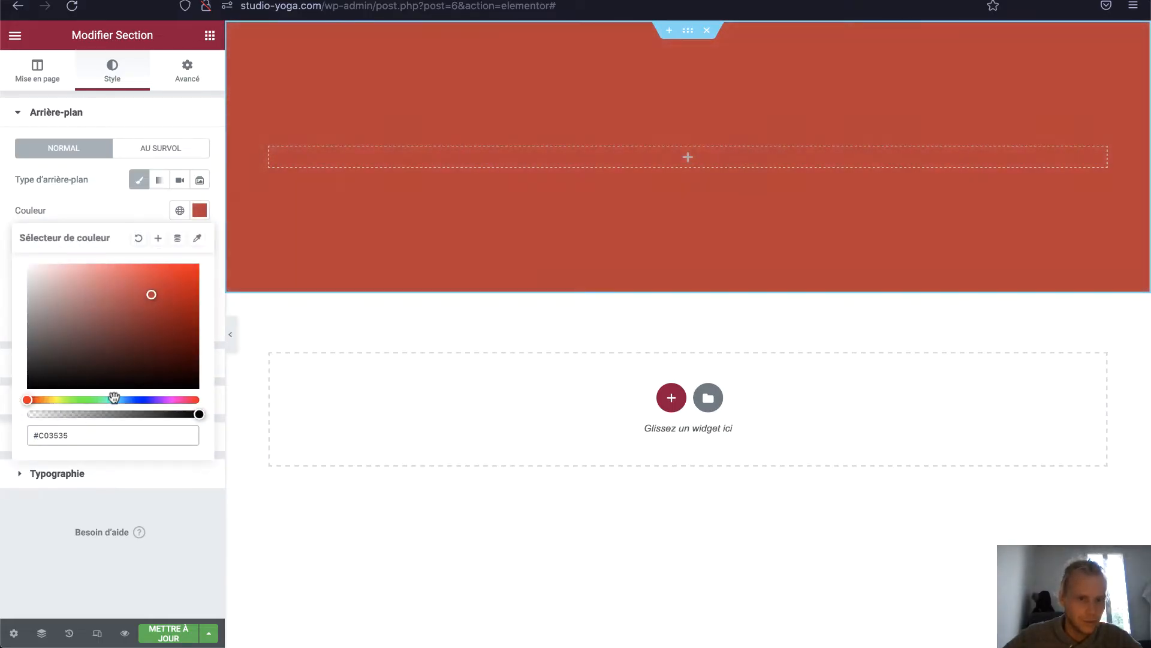
pyautogui.moveTo(113, 399); pyautogui.dragTo(67, 399)
pyautogui.click(106, 199)
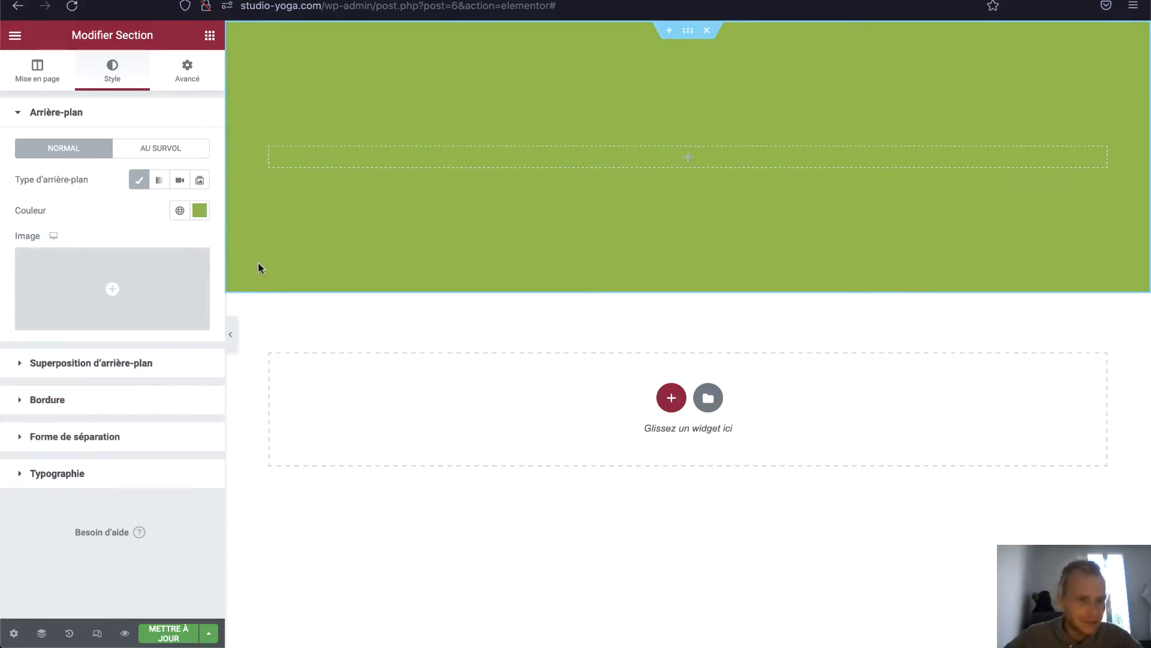
# Upload the image Accueil - Cours de Yoga Bordeaux from the 1. Site Yoga folder and insert it as the section's background
pyautogui.click(112, 288)
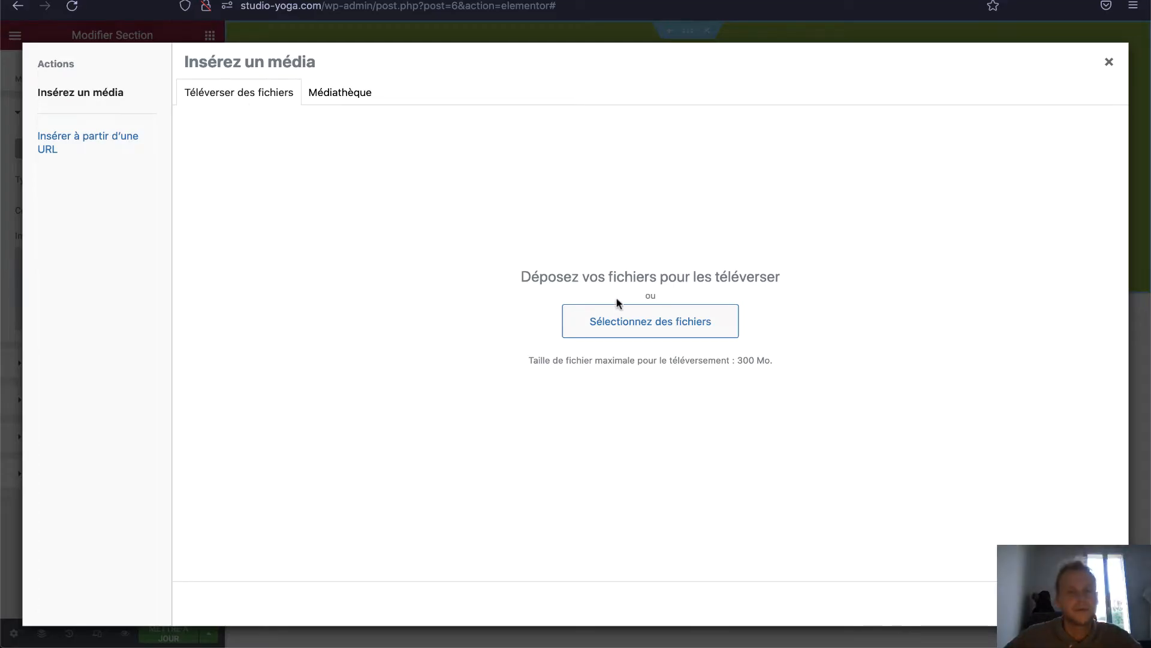
pyautogui.click(611, 323)
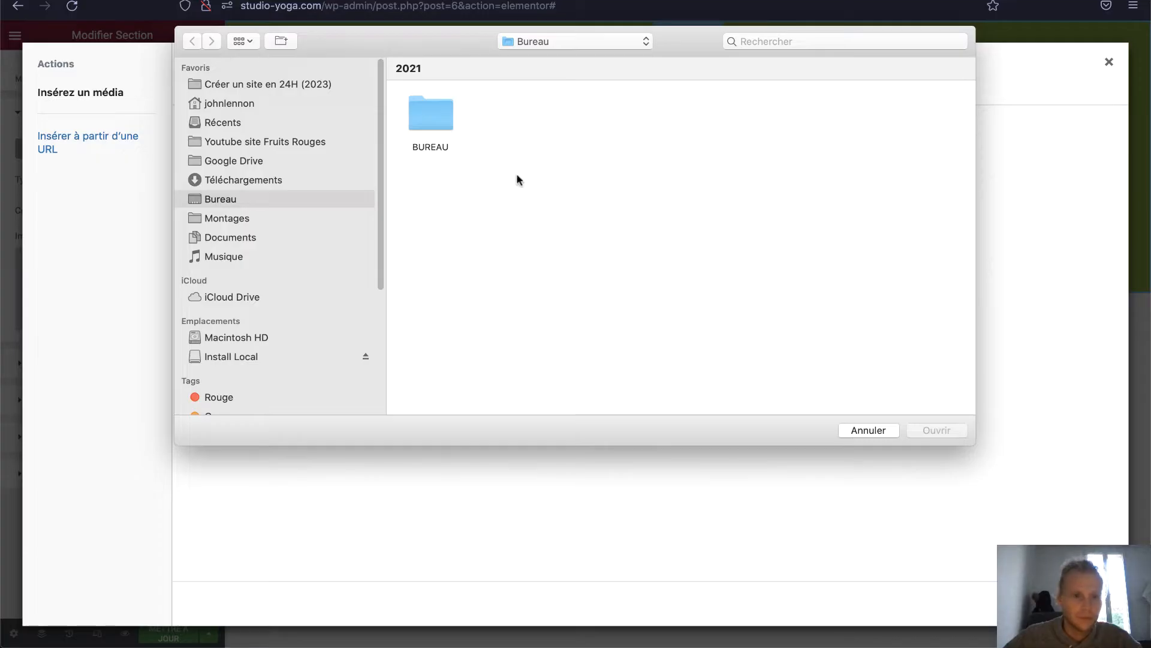
pyautogui.scroll(-3, 643, 314)
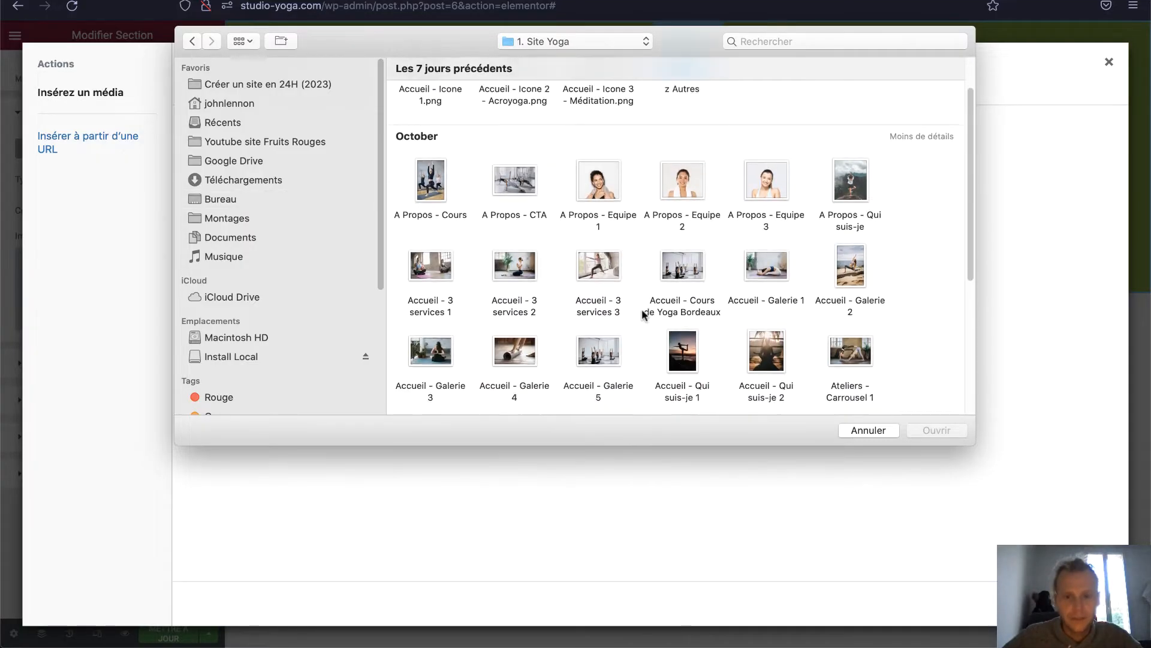
pyautogui.doubleClick(670, 250)
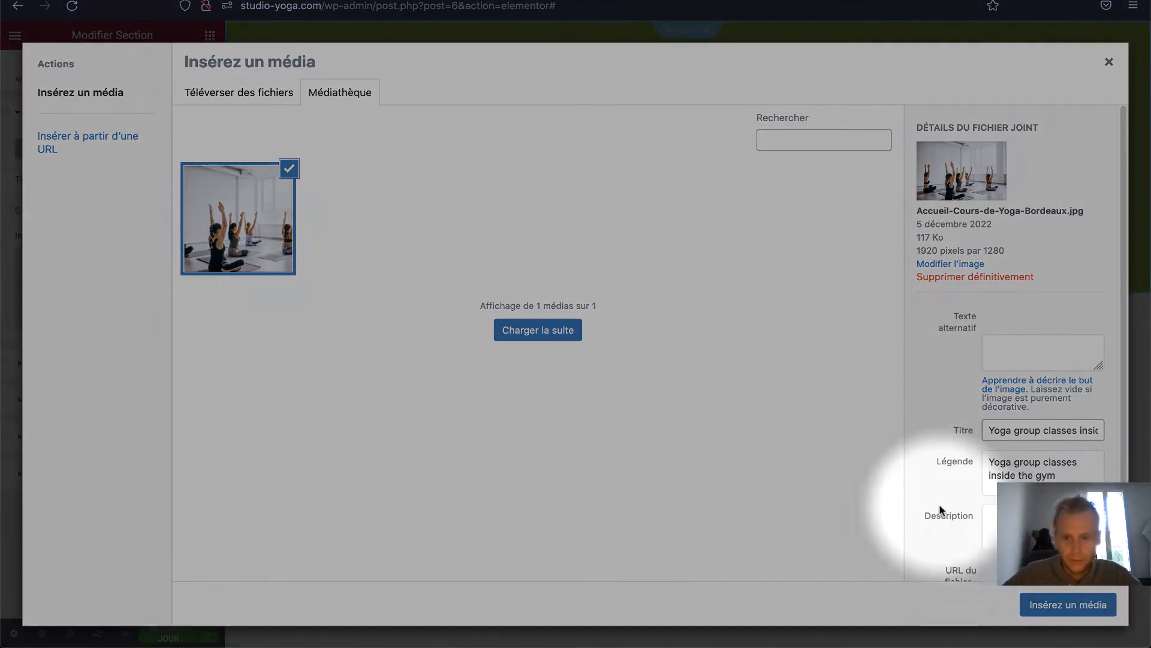
pyautogui.click(1042, 602)
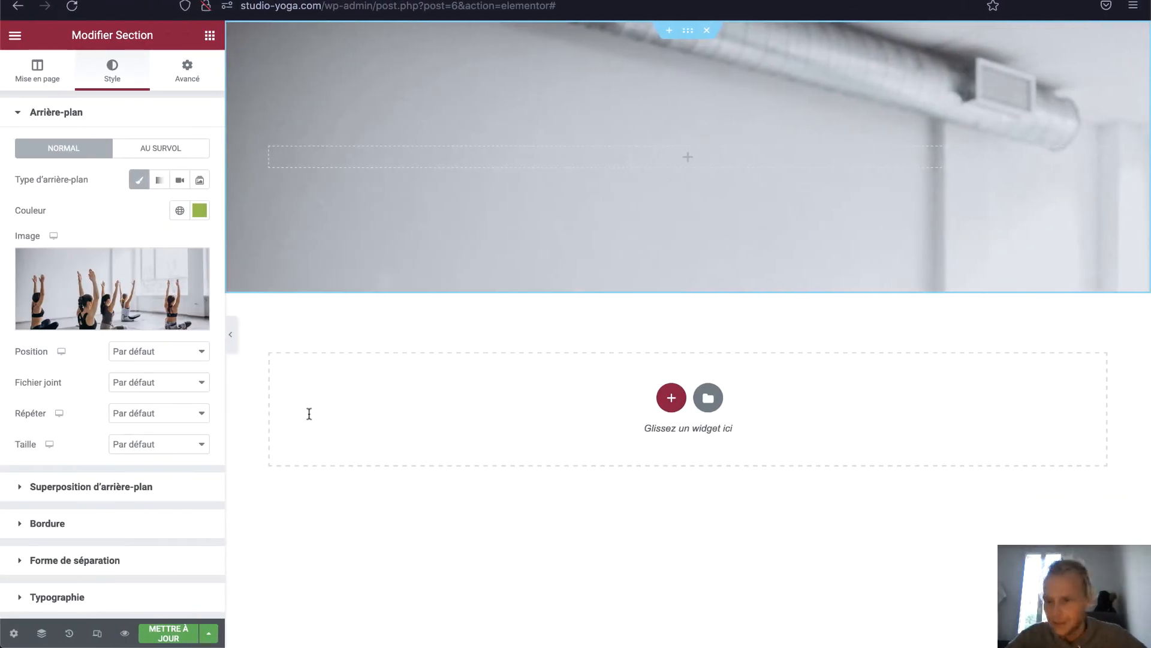
# Set the background image's size to Couvrir and its position to Centre centré
pyautogui.click(195, 444)
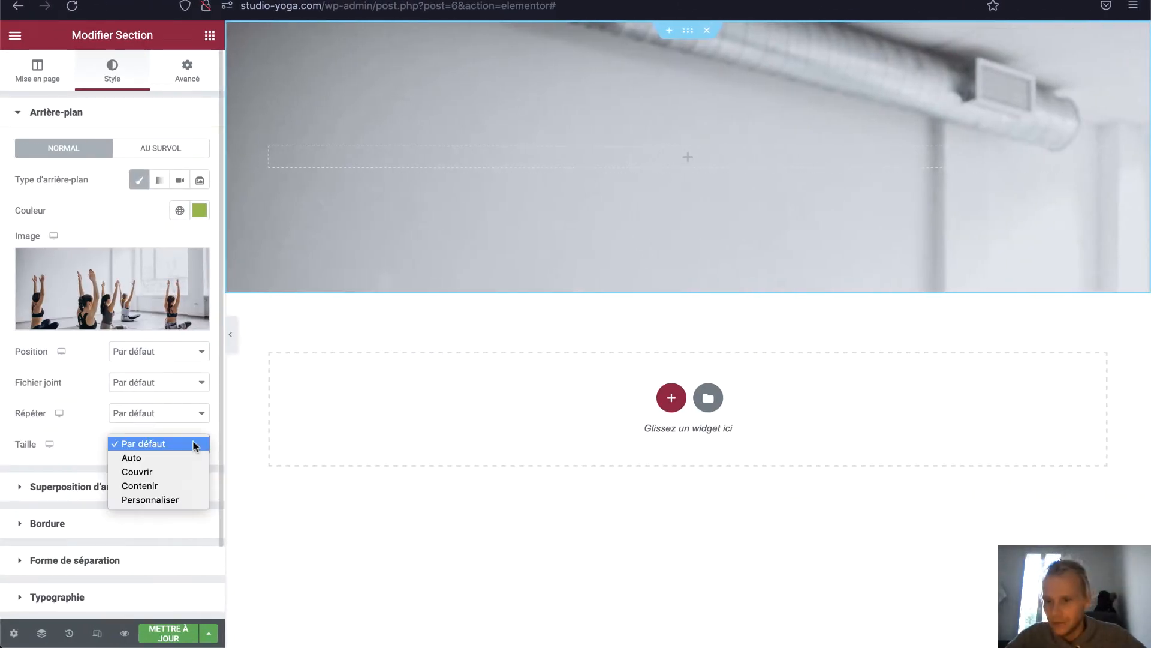
pyautogui.click(173, 471)
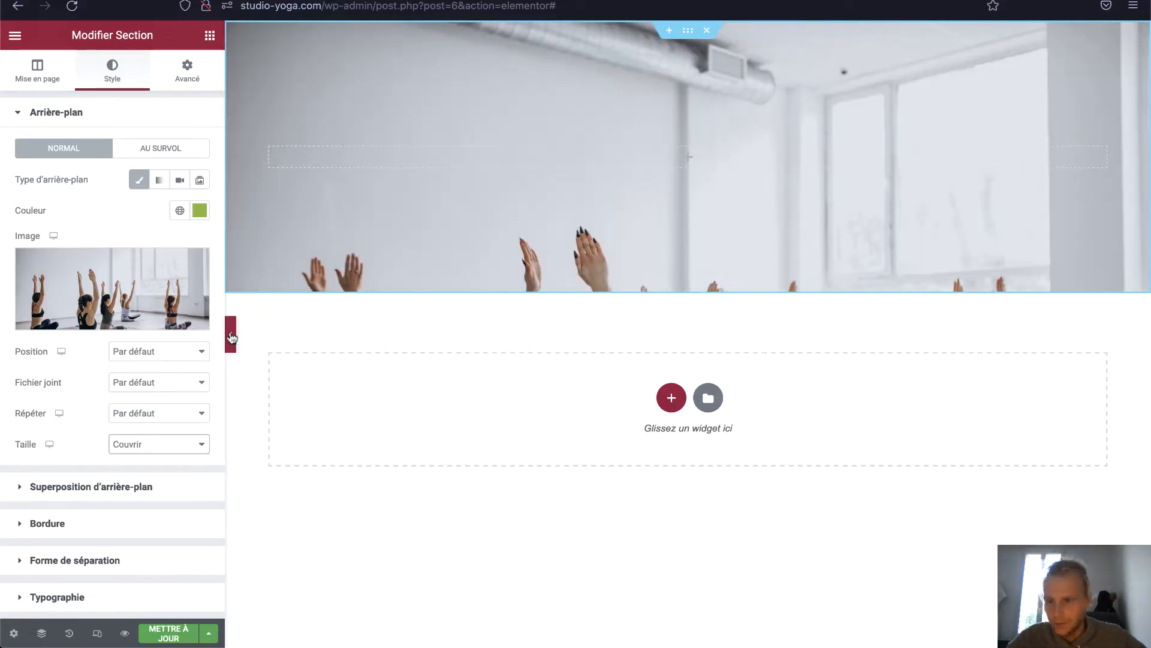
pyautogui.click(159, 357)
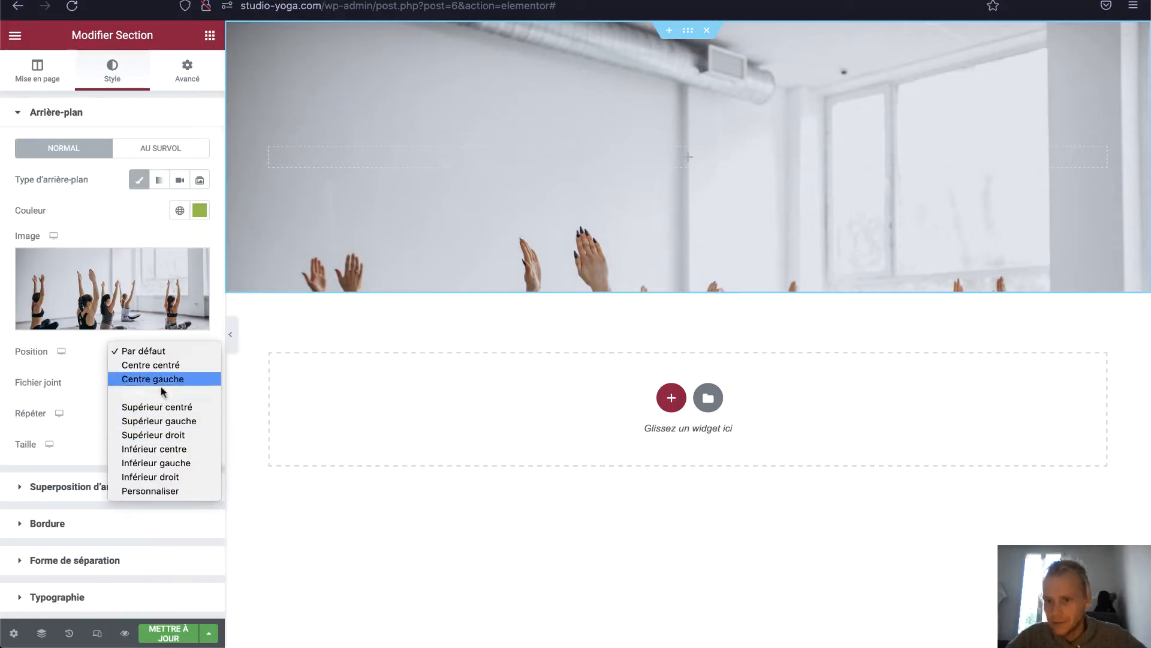
pyautogui.click(156, 364)
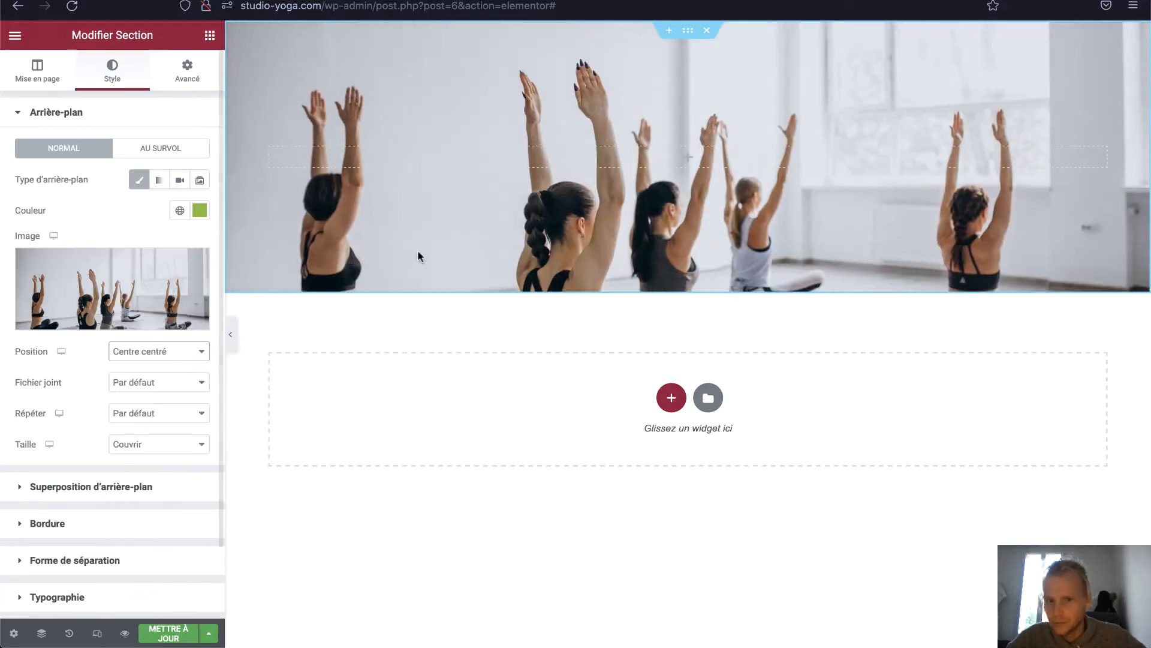
# Try a custom position for the section's background image, with X at 496 px and Y at 403 px
pyautogui.click(149, 356)
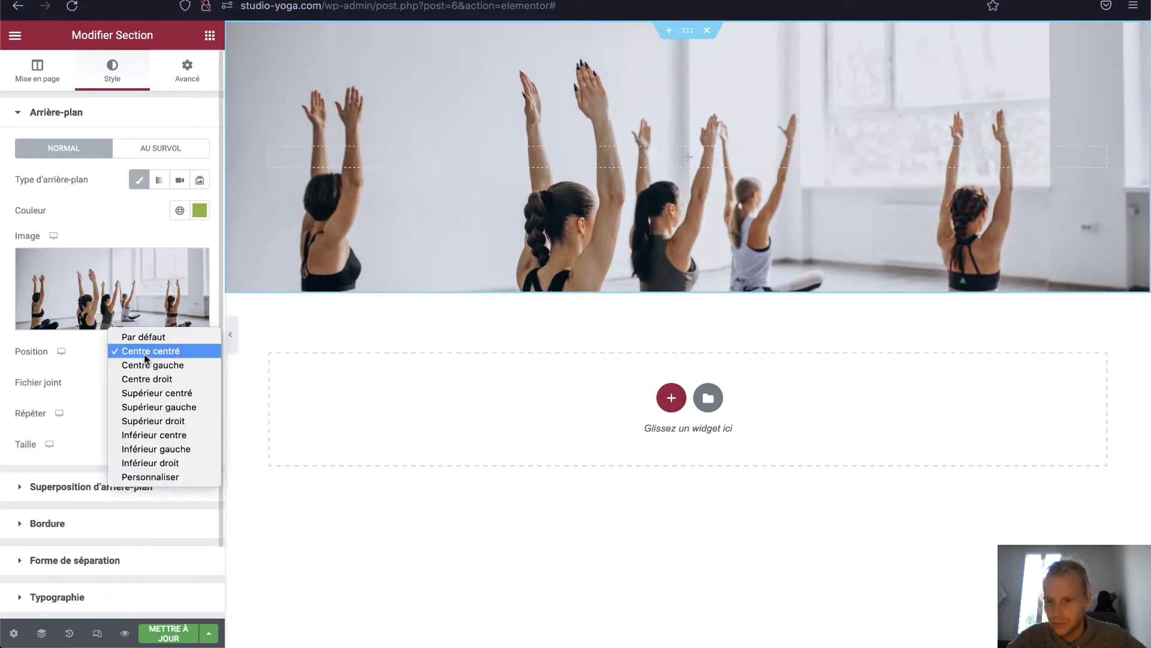
pyautogui.click(150, 477)
pyautogui.moveTo(90, 403); pyautogui.dragTo(132, 400)
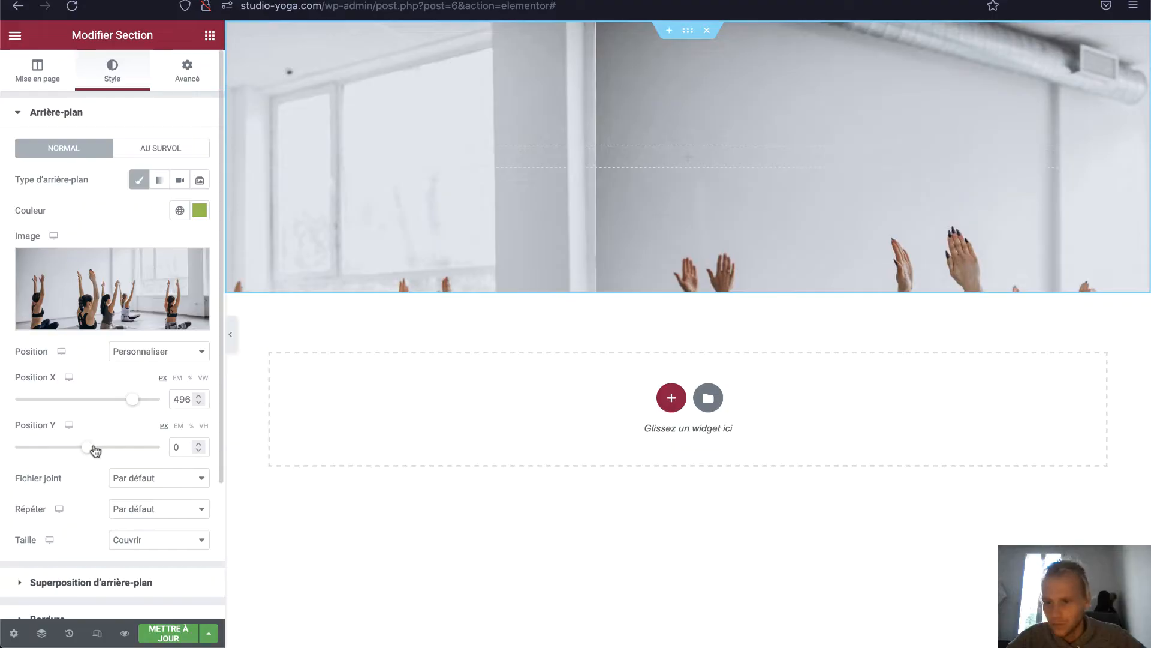
pyautogui.moveTo(95, 450); pyautogui.dragTo(128, 447)
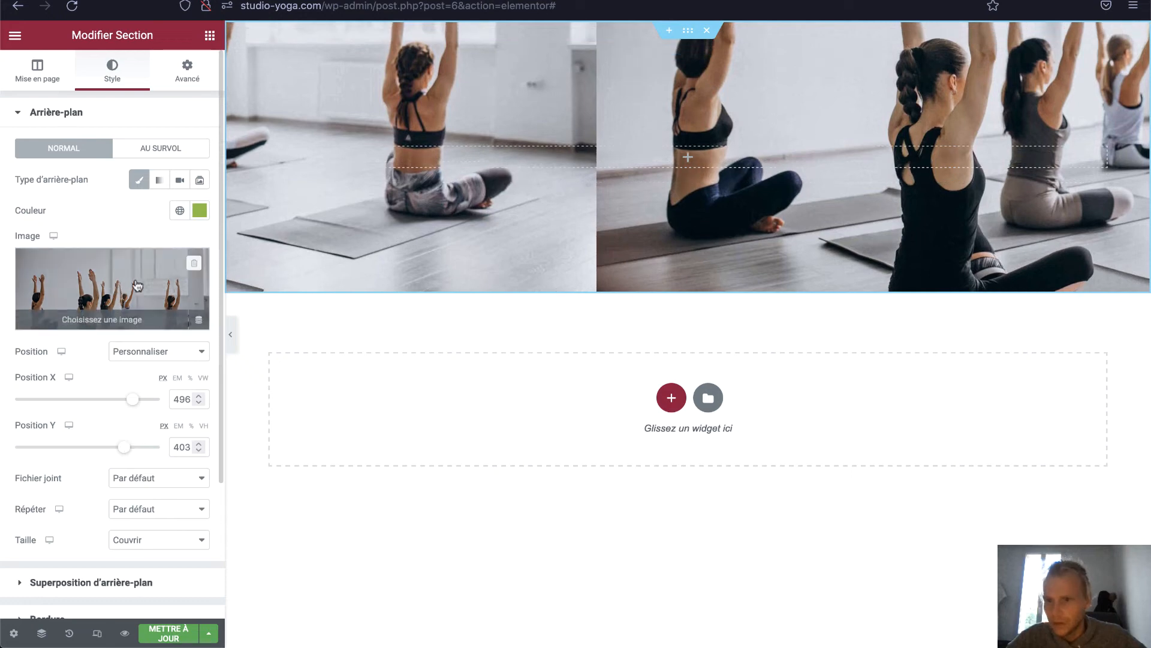
# Reset the background image's position to Par défaut and set the section's minimum height to 100 VH
pyautogui.click(144, 351)
pyautogui.click(155, 211)
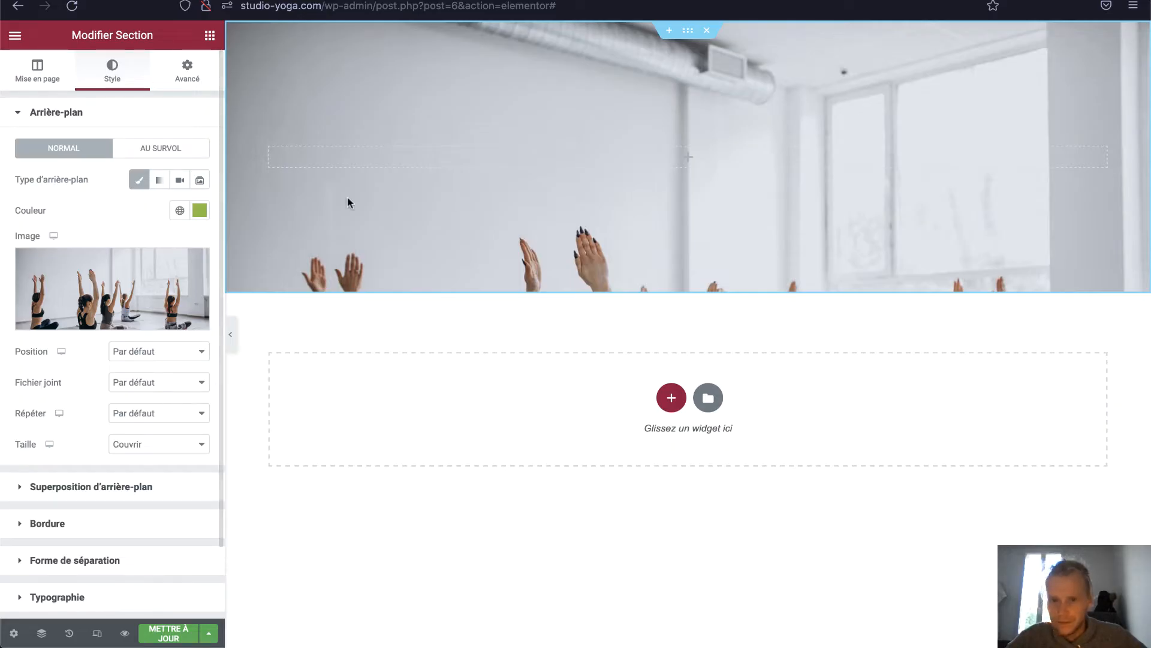
pyautogui.click(43, 79)
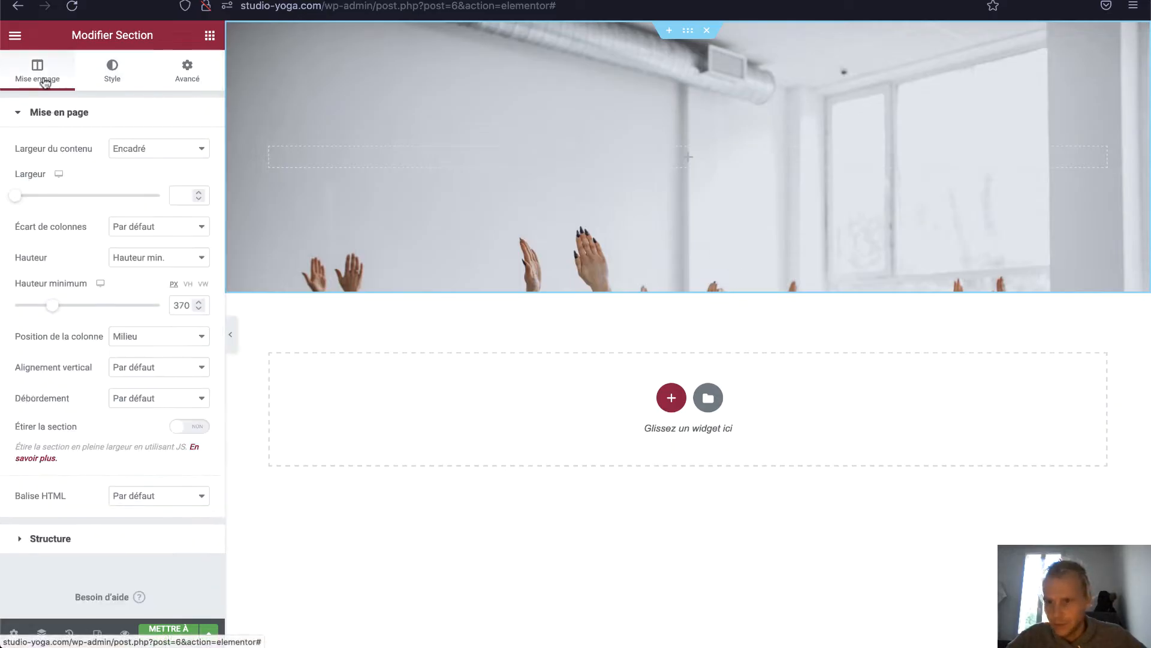
pyautogui.click(188, 285)
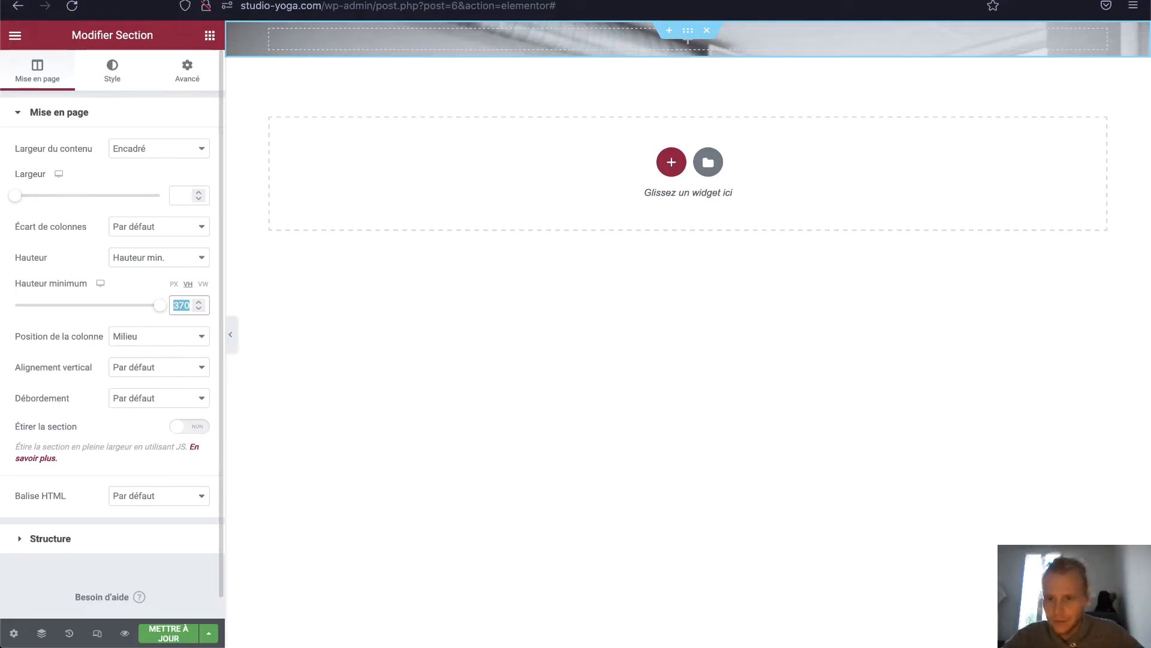
pyautogui.write('100')
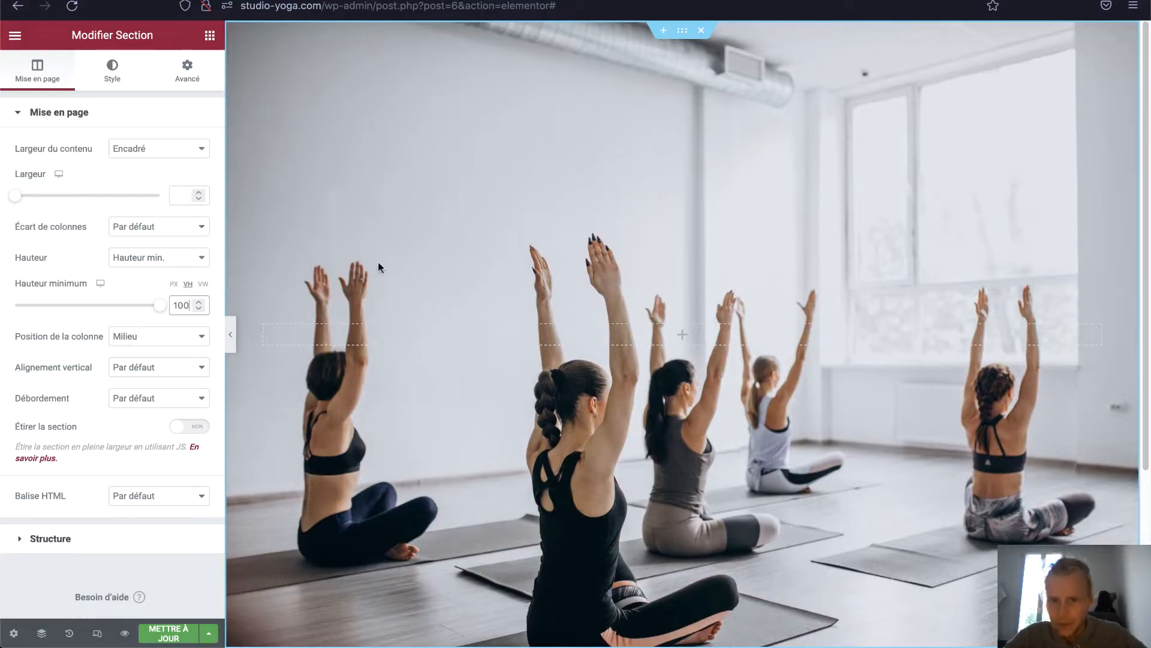
pyautogui.click(142, 73)
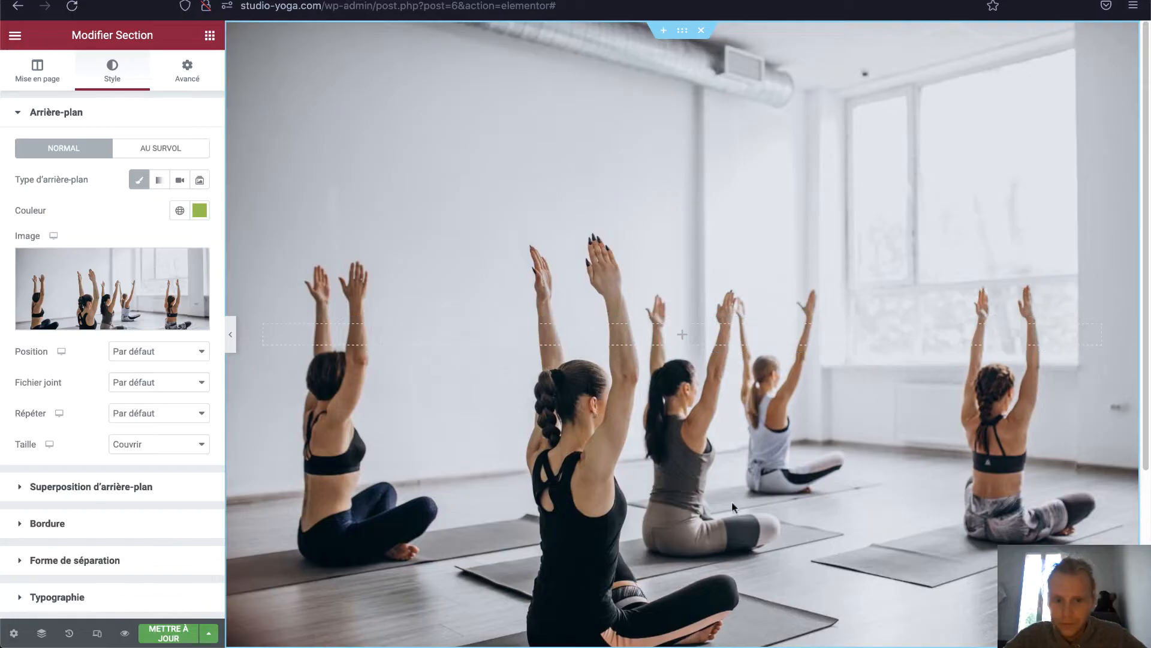
pyautogui.scroll(-4, 490, 378)
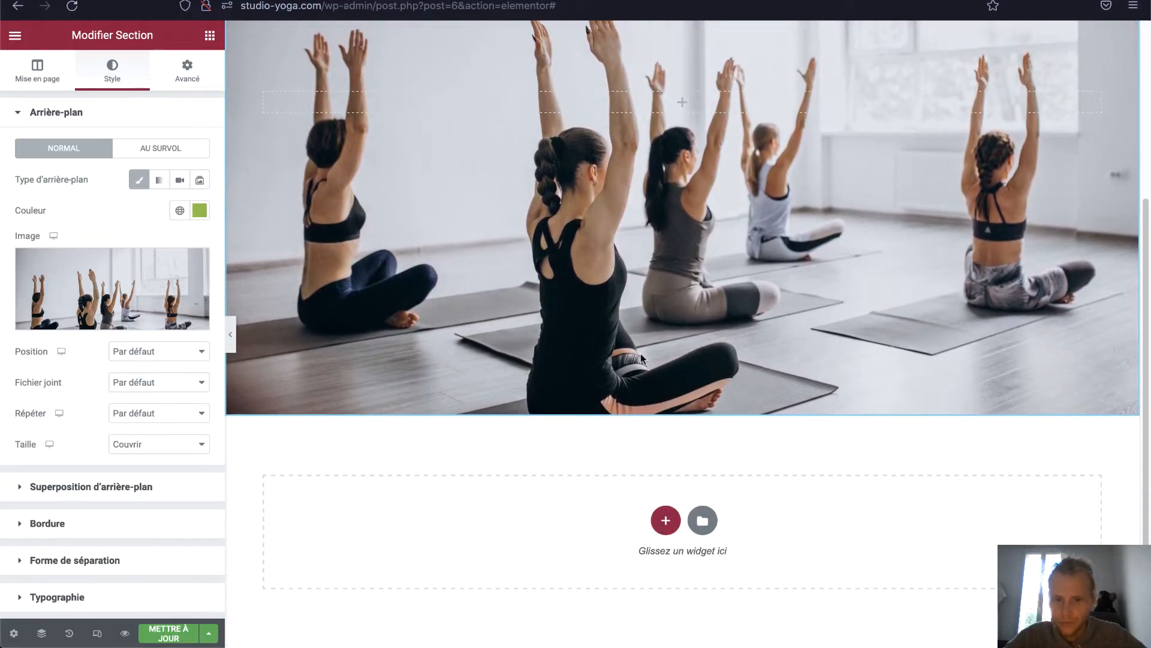
pyautogui.scroll(4, 641, 353)
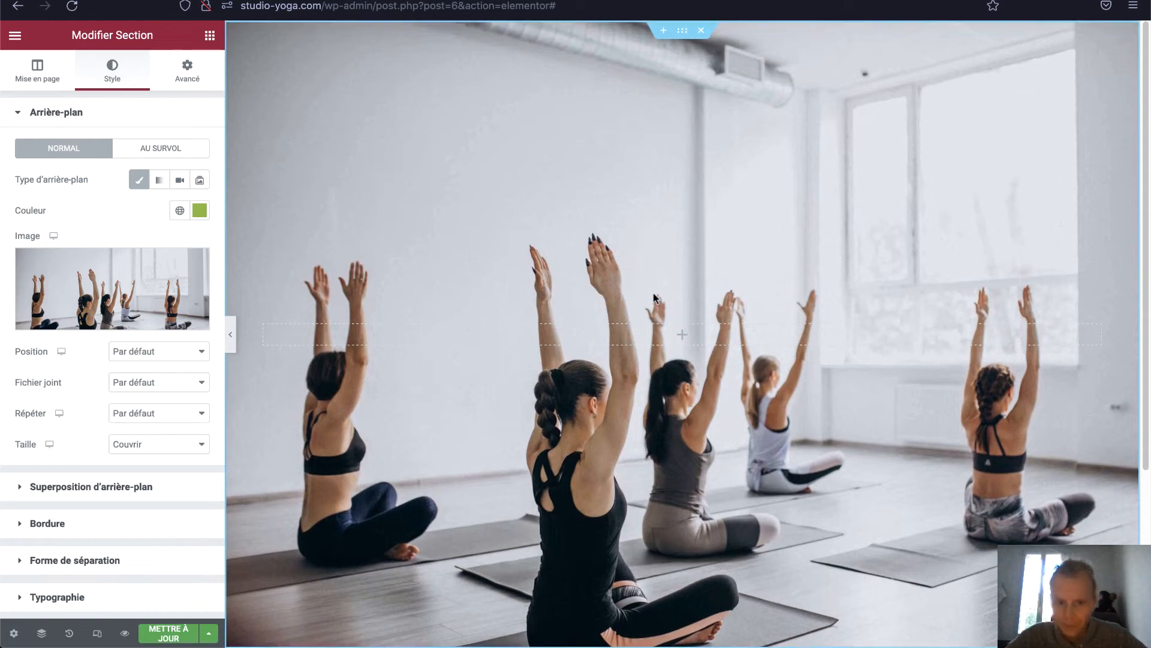
# Add a Titre widget to the header section with the text "Votre Studio de Yoga"
pyautogui.click(641, 337)
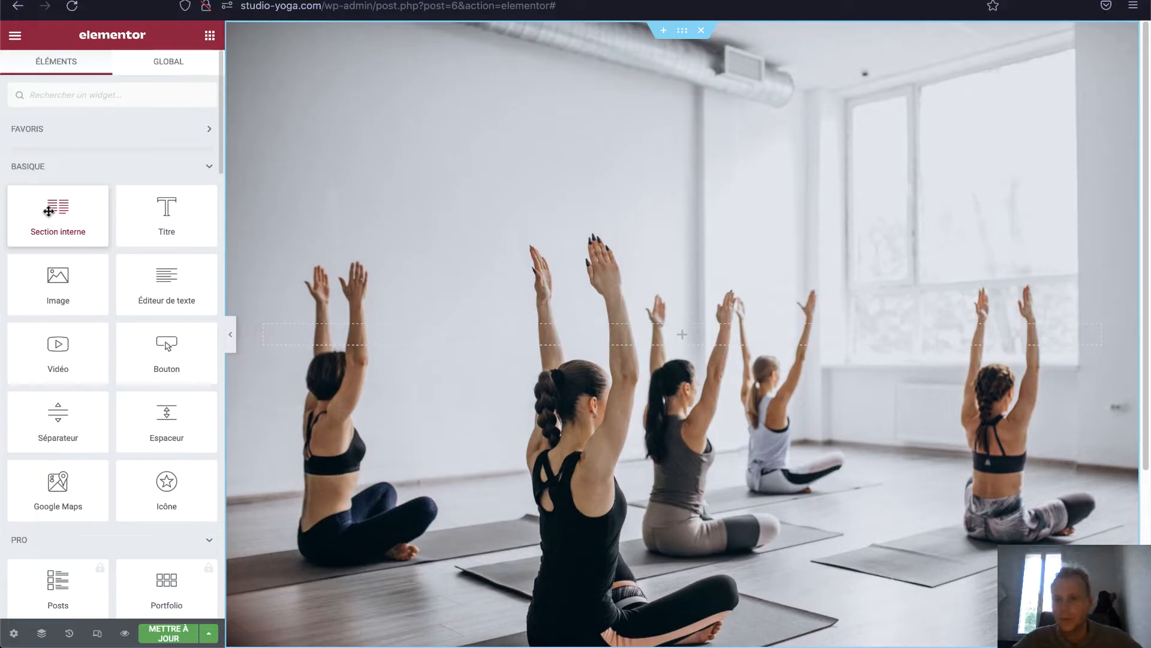
pyautogui.moveTo(162, 202); pyautogui.dragTo(500, 327)
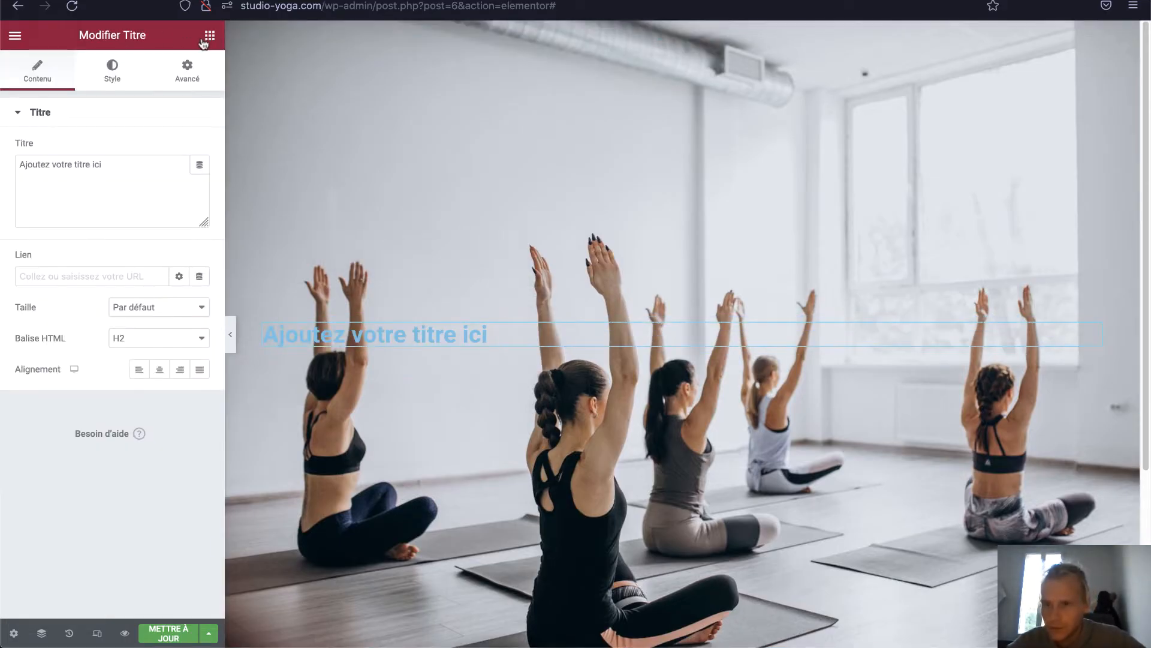
pyautogui.moveTo(131, 159)
pyautogui.mouseDown()
pyautogui.moveTo(68, 165)
pyautogui.moveTo(115, 170)
pyautogui.mouseUp()
pyautogui.write('Votre ')
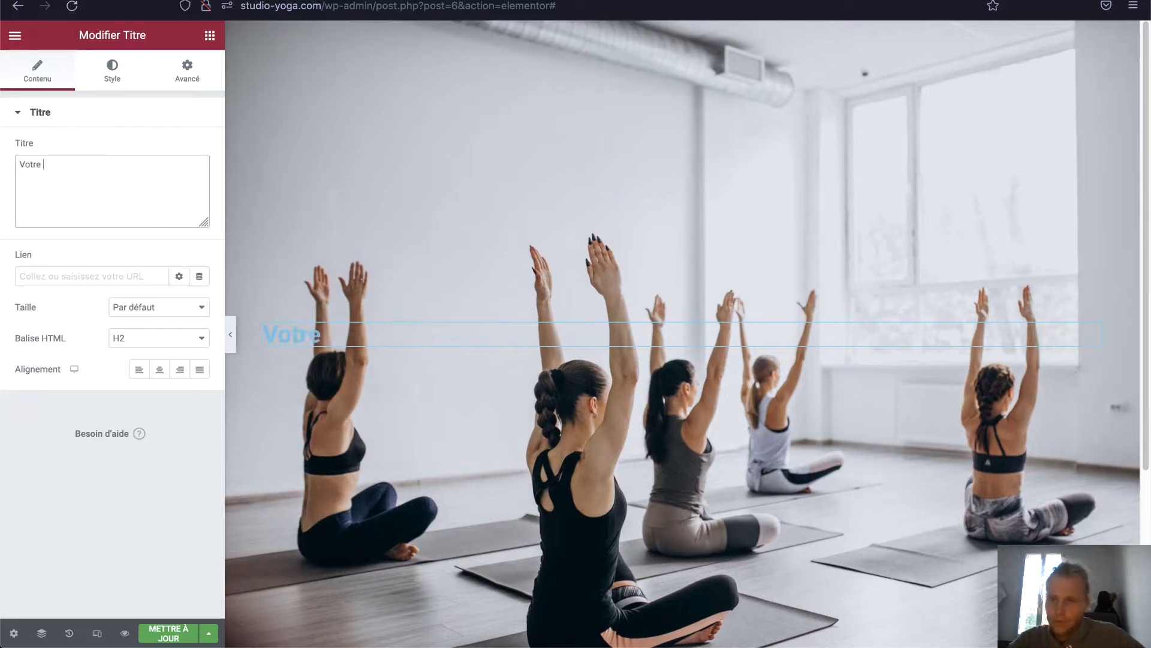
pyautogui.write('Studio de ')
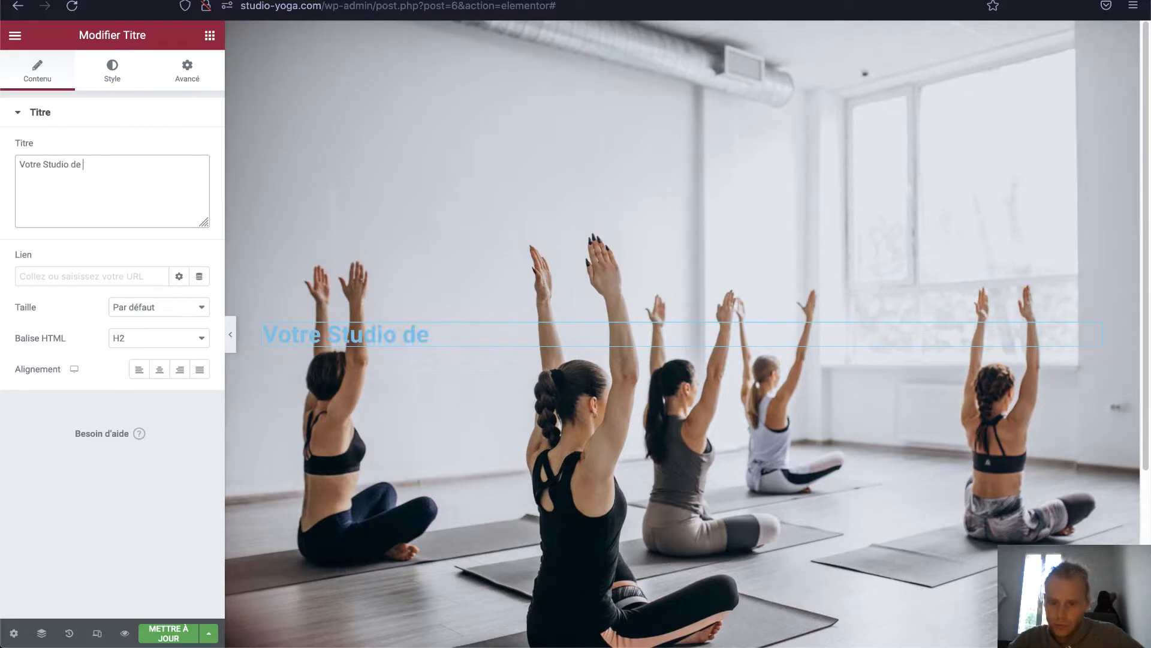
pyautogui.write('Yoga à Bo')
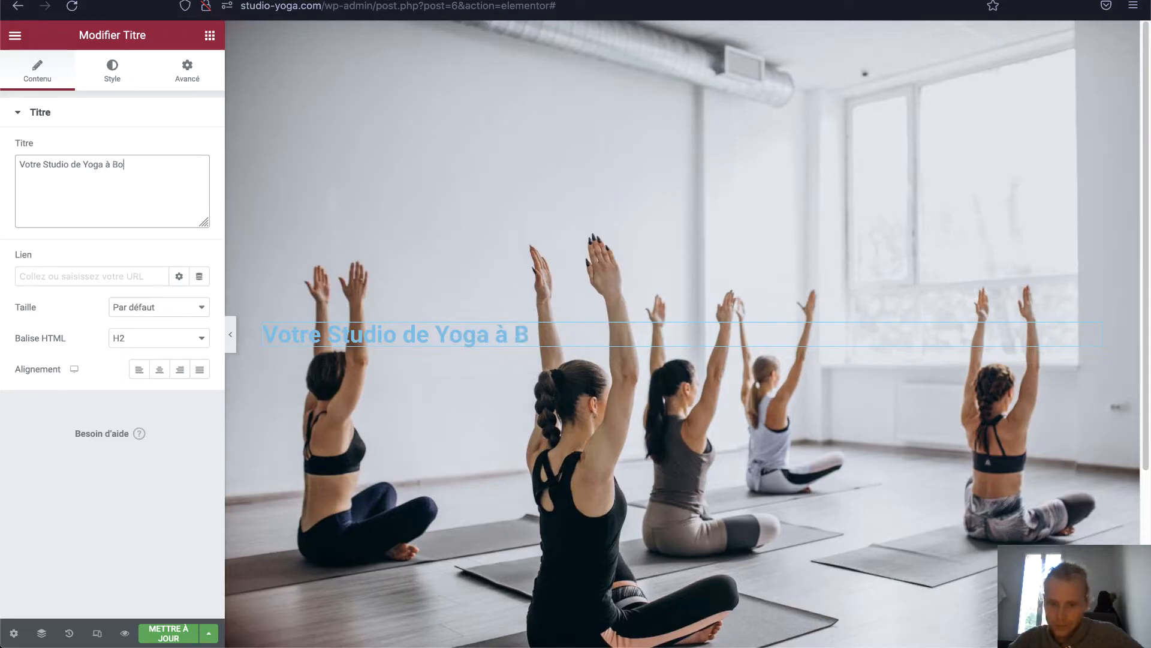
pyautogui.write('rdeaux')
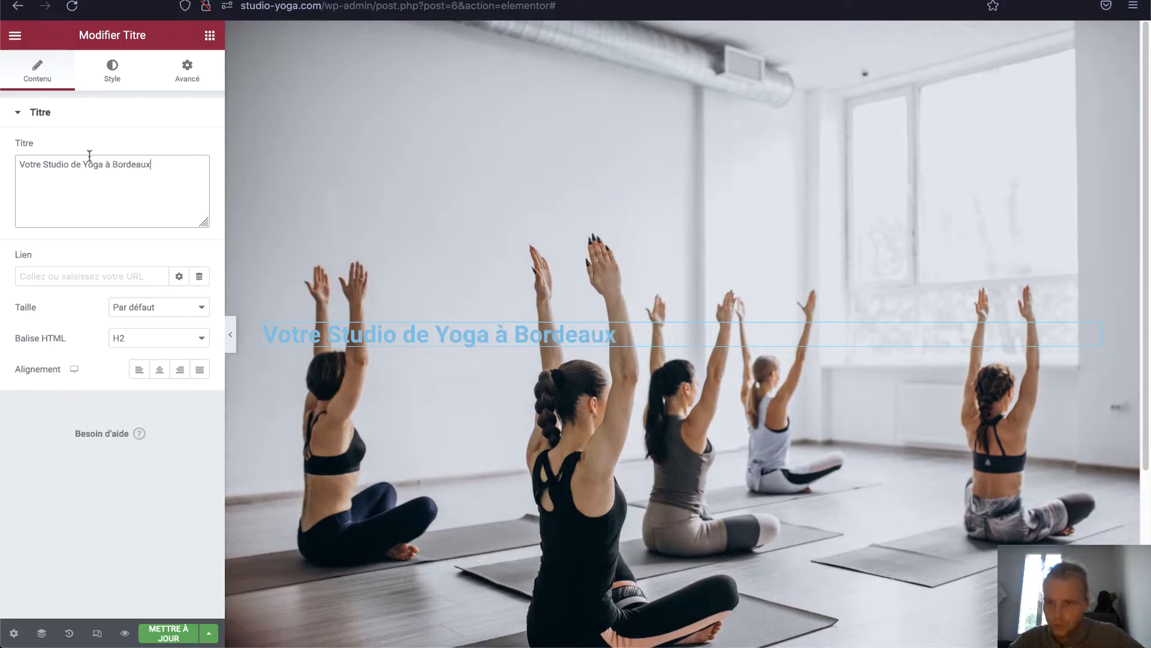
pyautogui.moveTo(105, 170); pyautogui.dragTo(151, 169)
pyautogui.press('BackSpace')
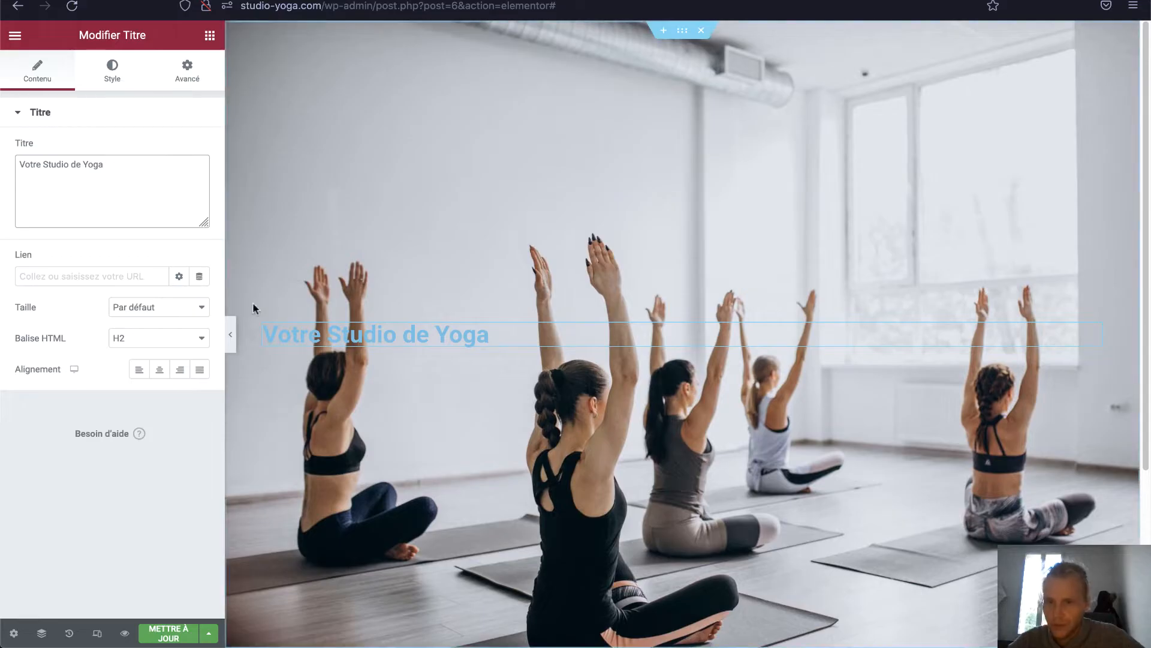
# Add a second Titre widget below the first heading with the text "Cours de Yoga à Bordeaux"
pyautogui.click(208, 37)
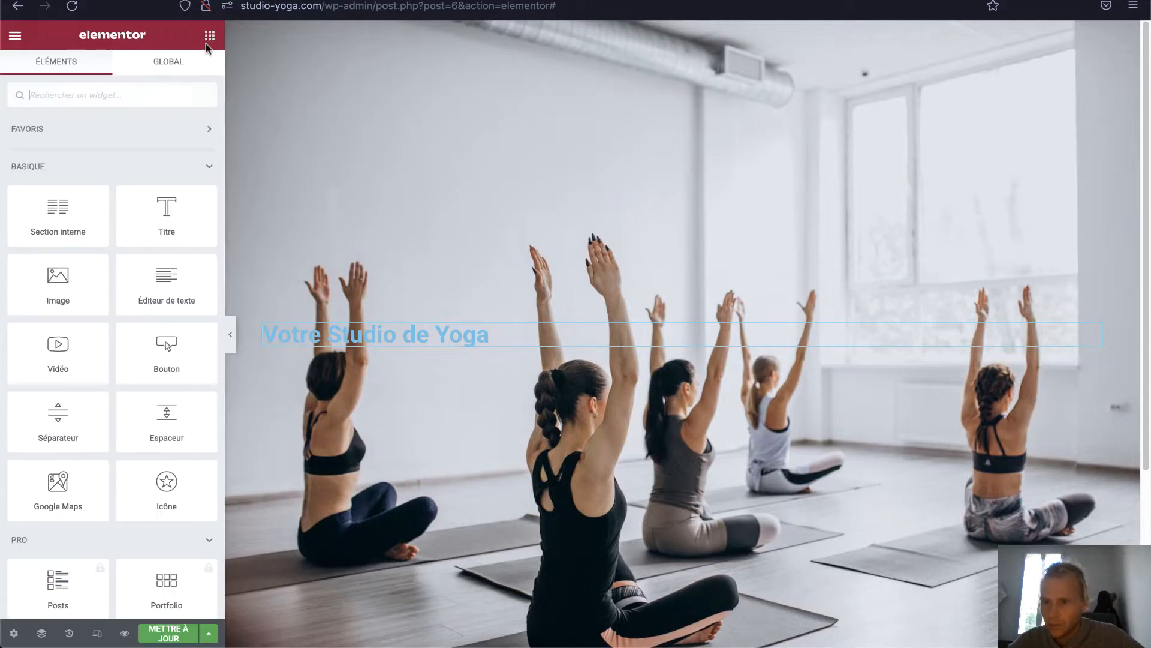
pyautogui.moveTo(165, 222); pyautogui.dragTo(414, 339)
pyautogui.tripleClick(172, 186)
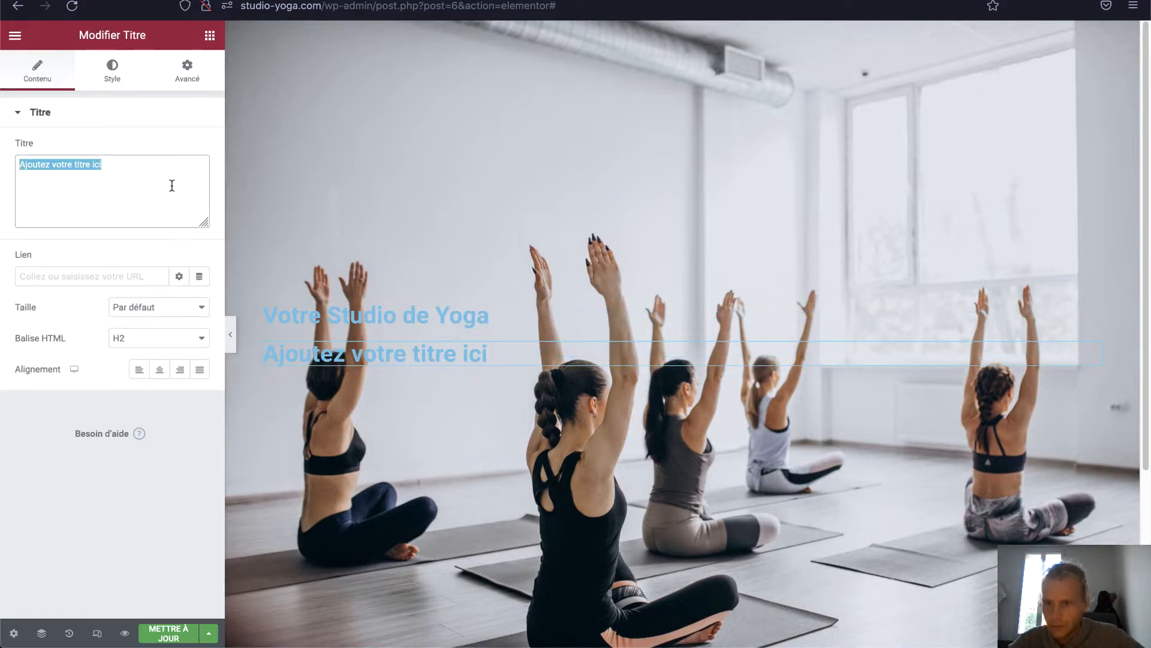
pyautogui.write('Cours de Yoga )')
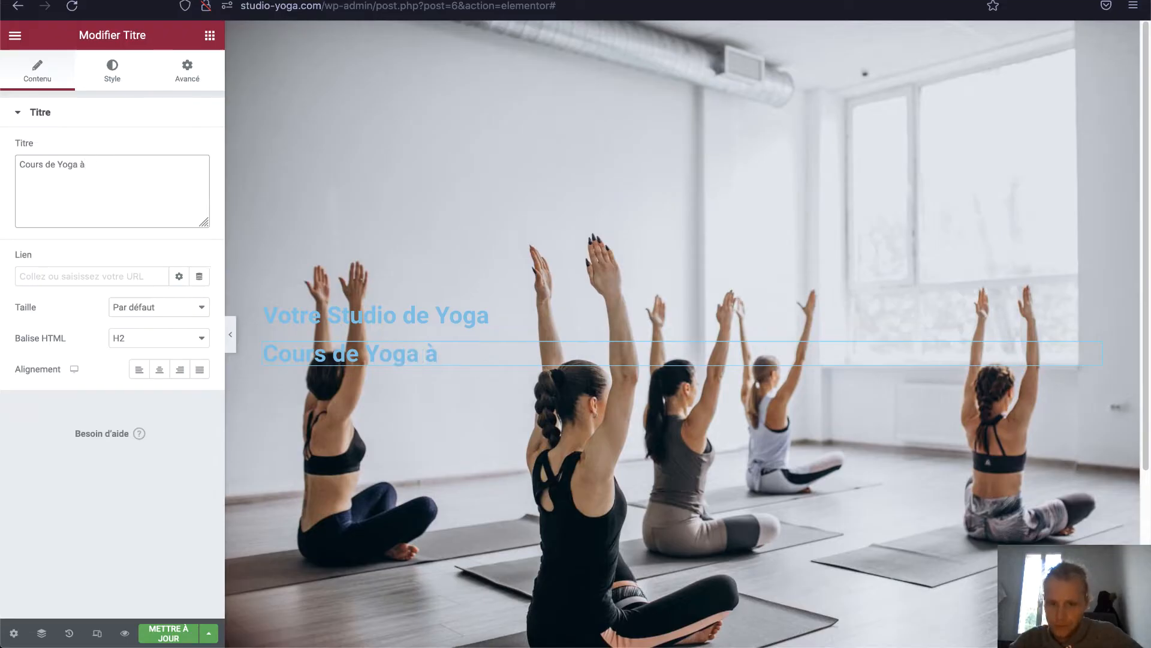
pyautogui.write(' Bordeaux')
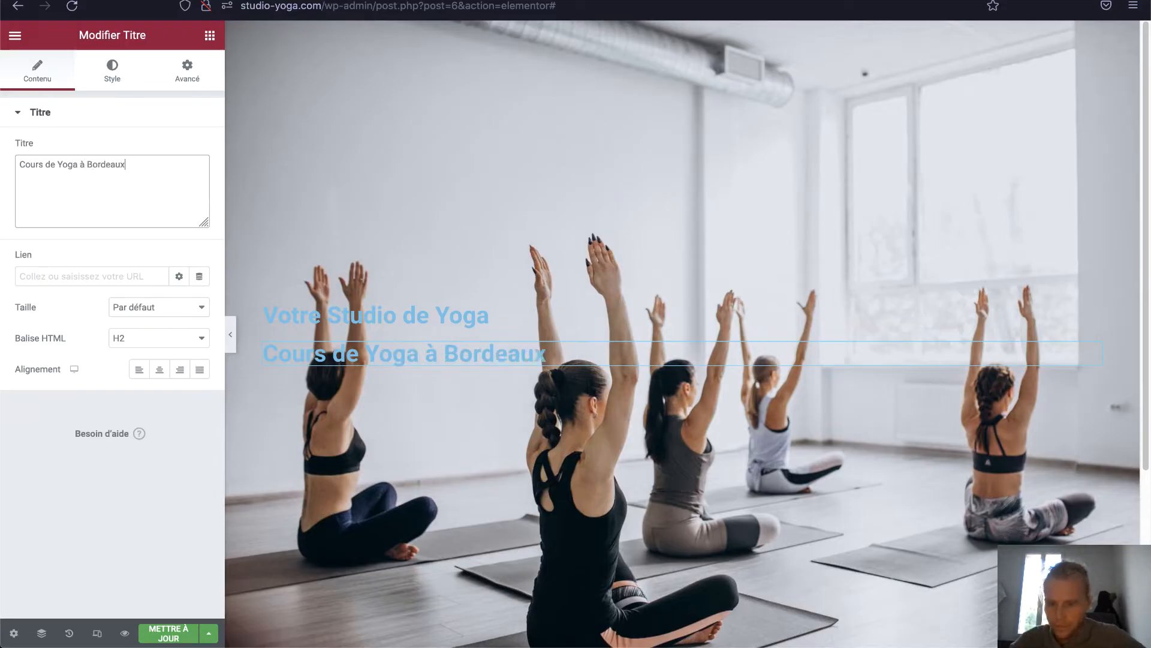
# Add an Éditeur de texte widget below the two headings and a Bouton widget beneath it
pyautogui.click(209, 36)
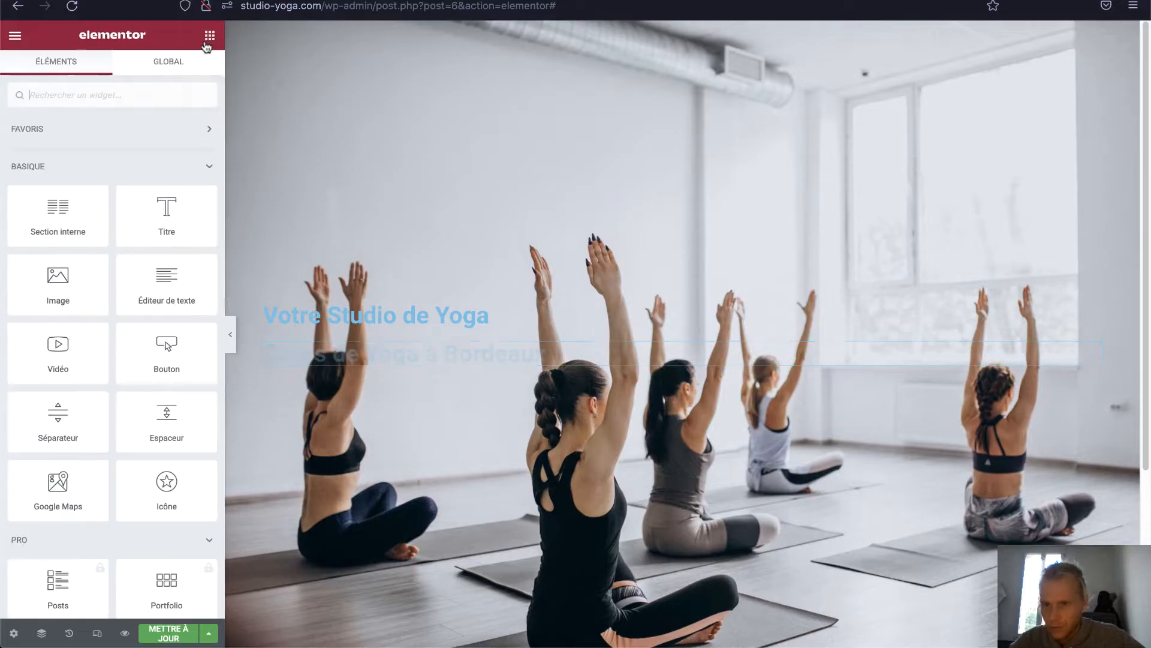
pyautogui.moveTo(162, 291); pyautogui.dragTo(354, 367)
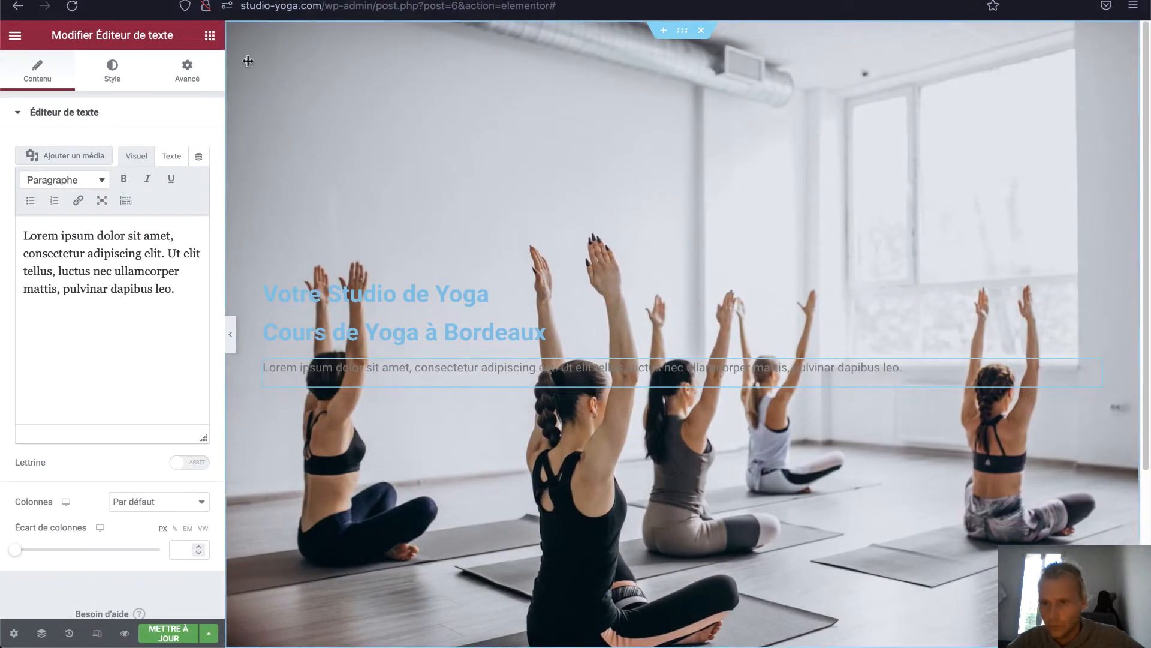
pyautogui.click(210, 36)
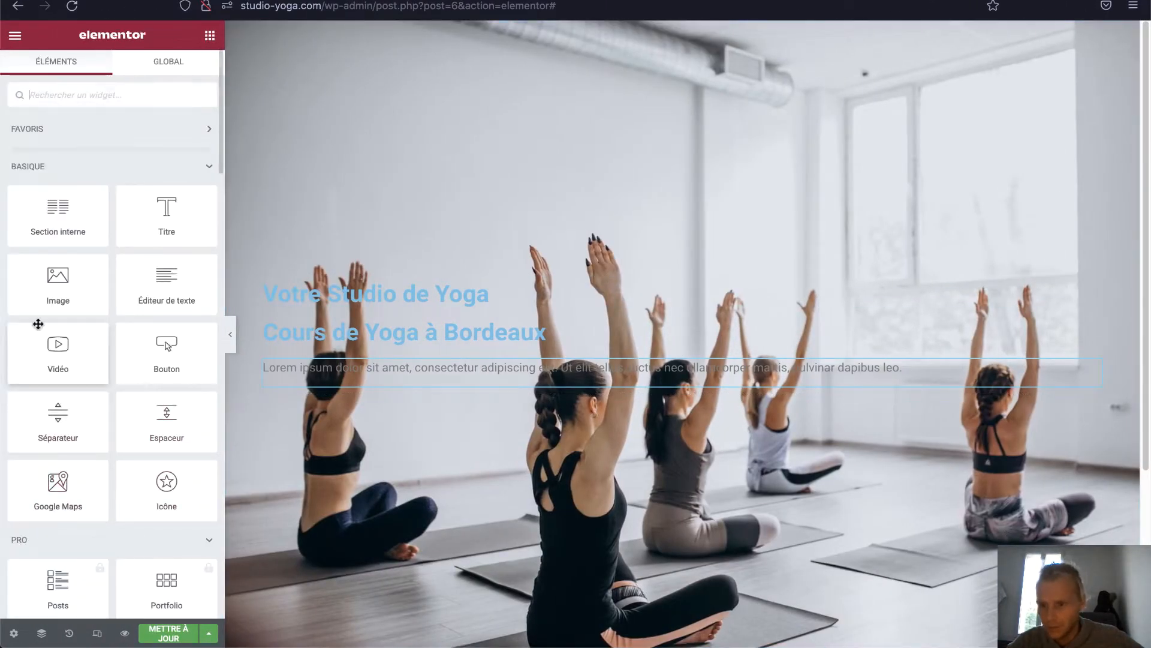
pyautogui.moveTo(128, 336); pyautogui.dragTo(387, 385)
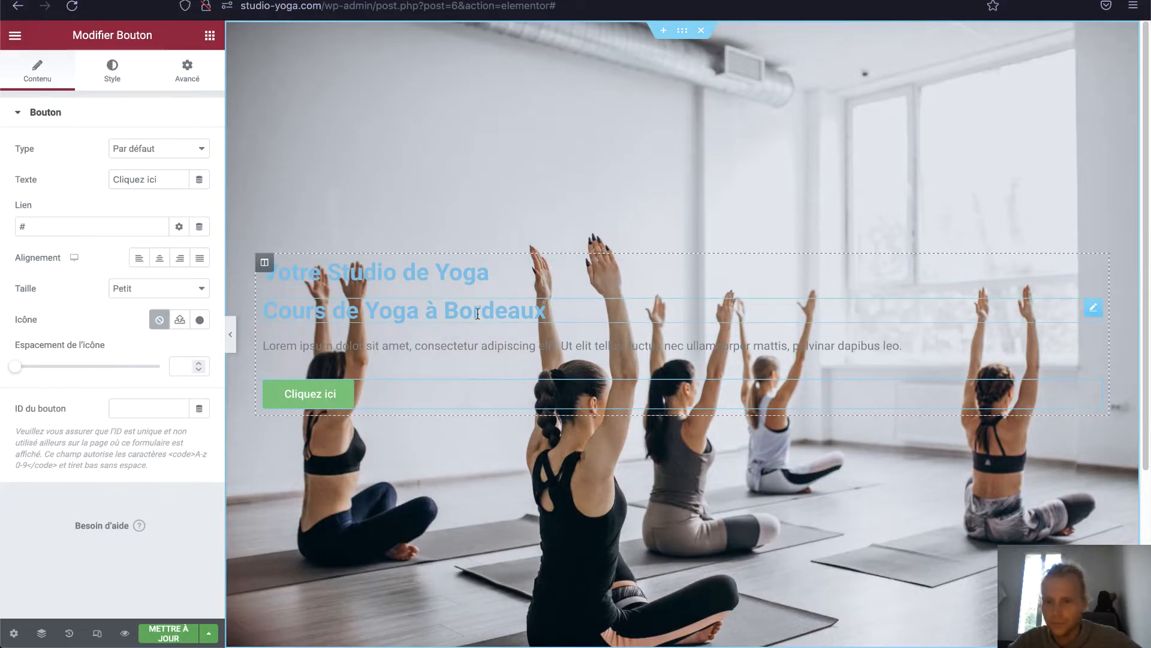
# Give the header section a classic background overlay in black, #000000
pyautogui.click(685, 33)
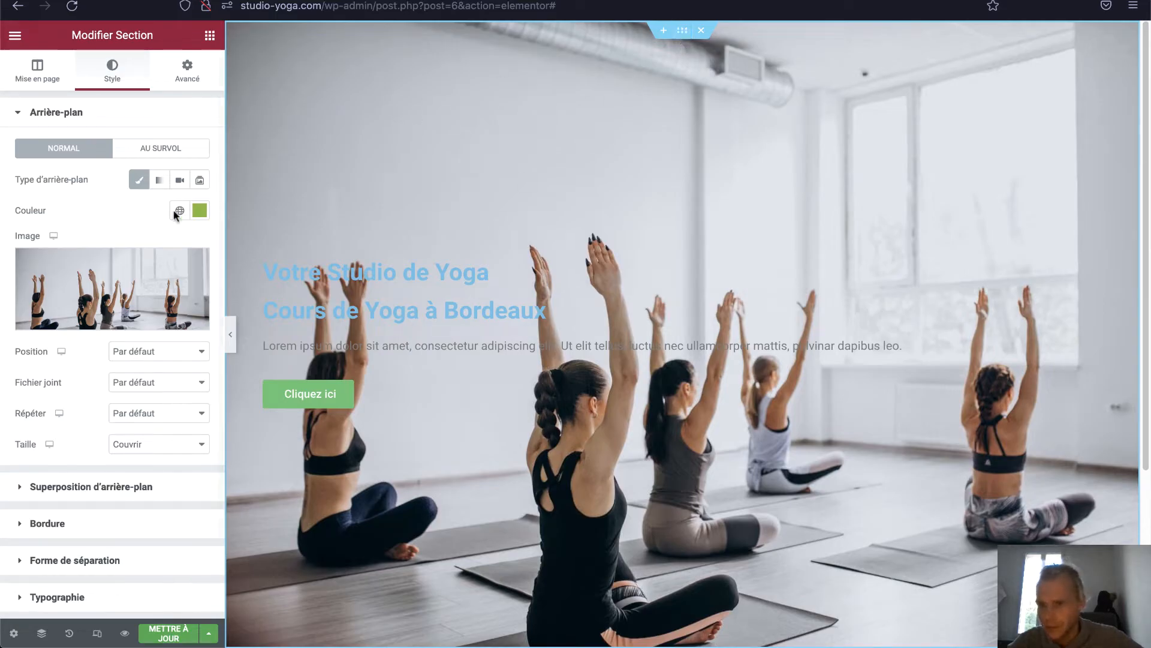
pyautogui.click(105, 489)
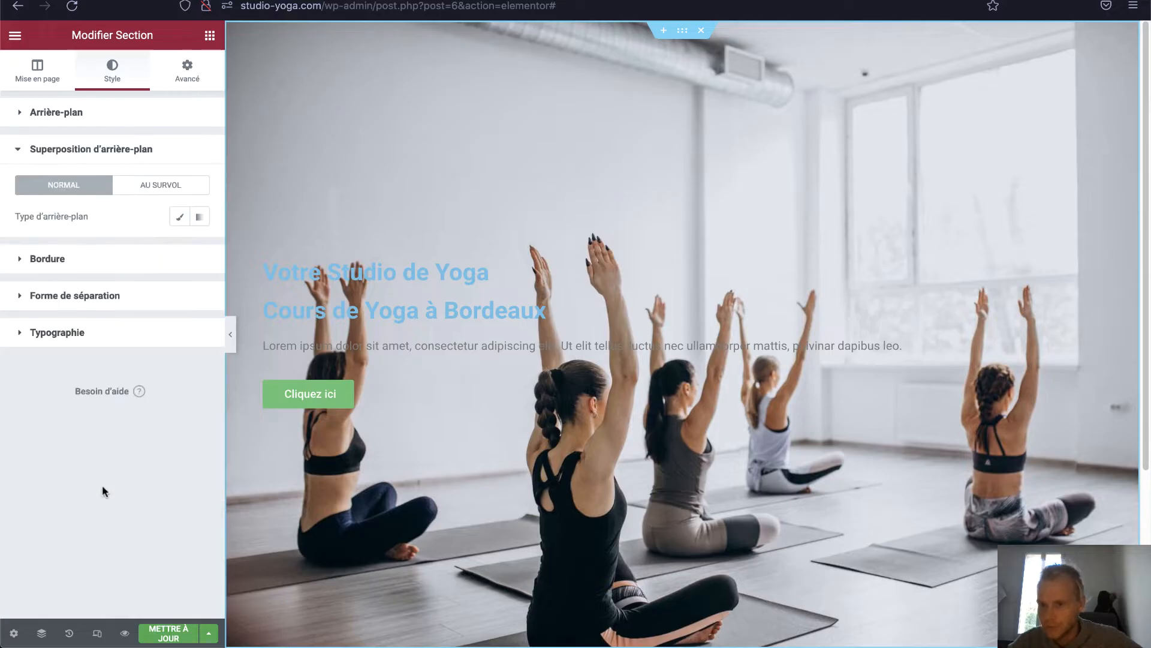
pyautogui.click(179, 218)
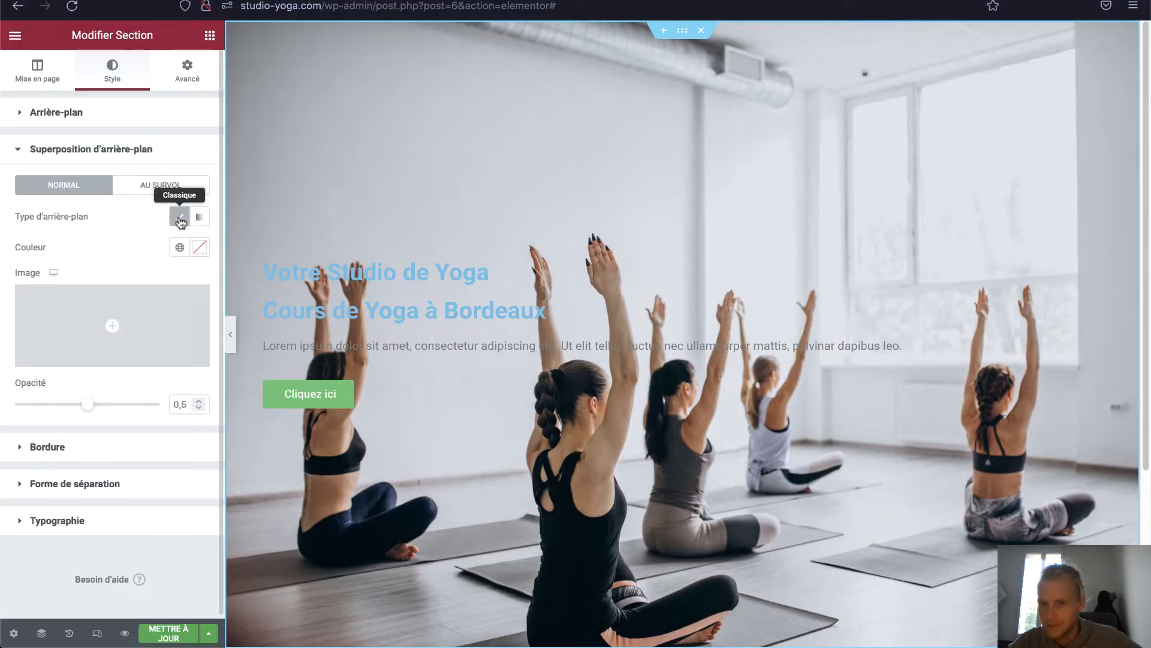
pyautogui.click(200, 248)
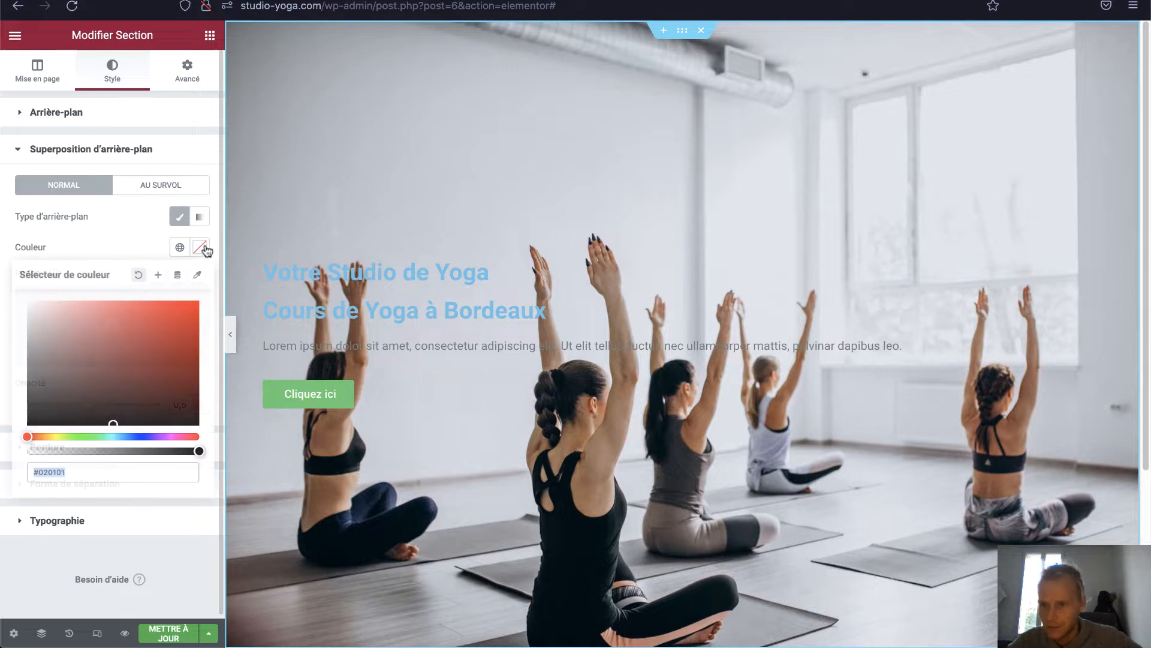
pyautogui.moveTo(160, 327); pyautogui.dragTo(170, 351)
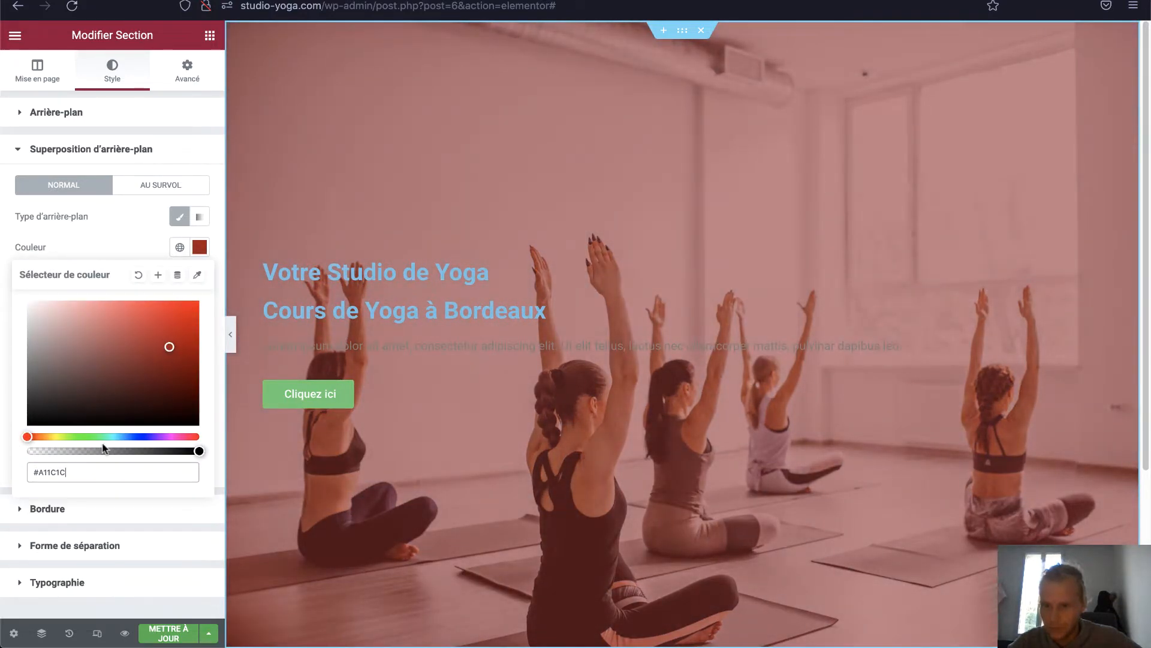
pyautogui.moveTo(99, 436); pyautogui.dragTo(27, 438)
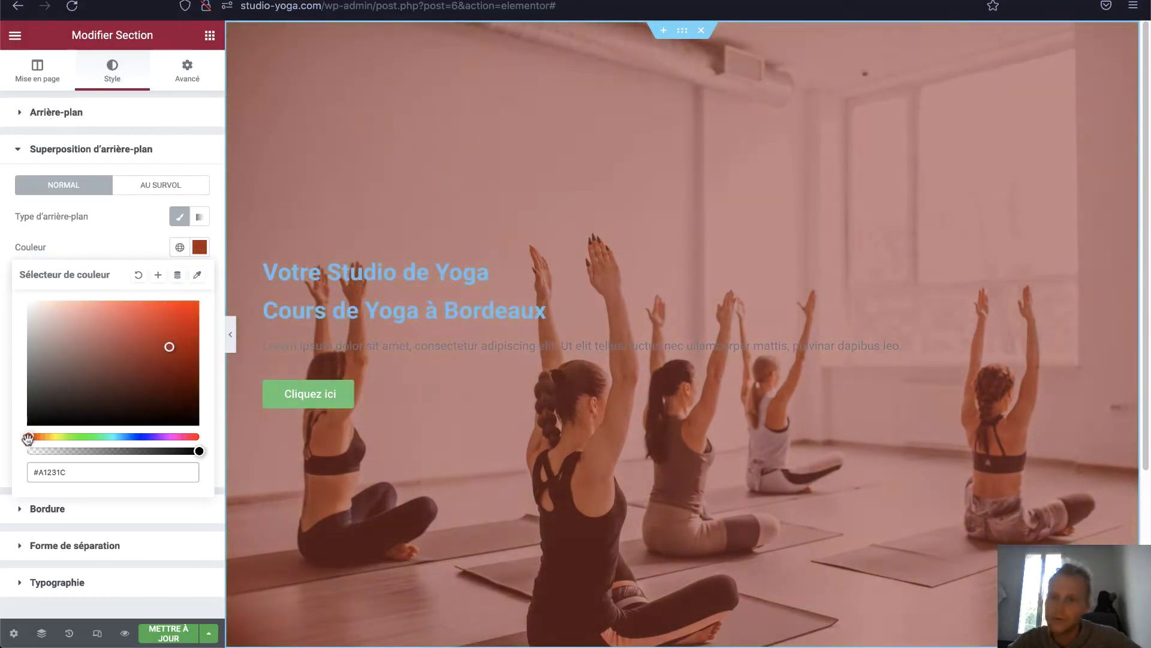
pyautogui.moveTo(89, 337); pyautogui.dragTo(27, 310)
pyautogui.moveTo(10, 302); pyautogui.dragTo(9, 453)
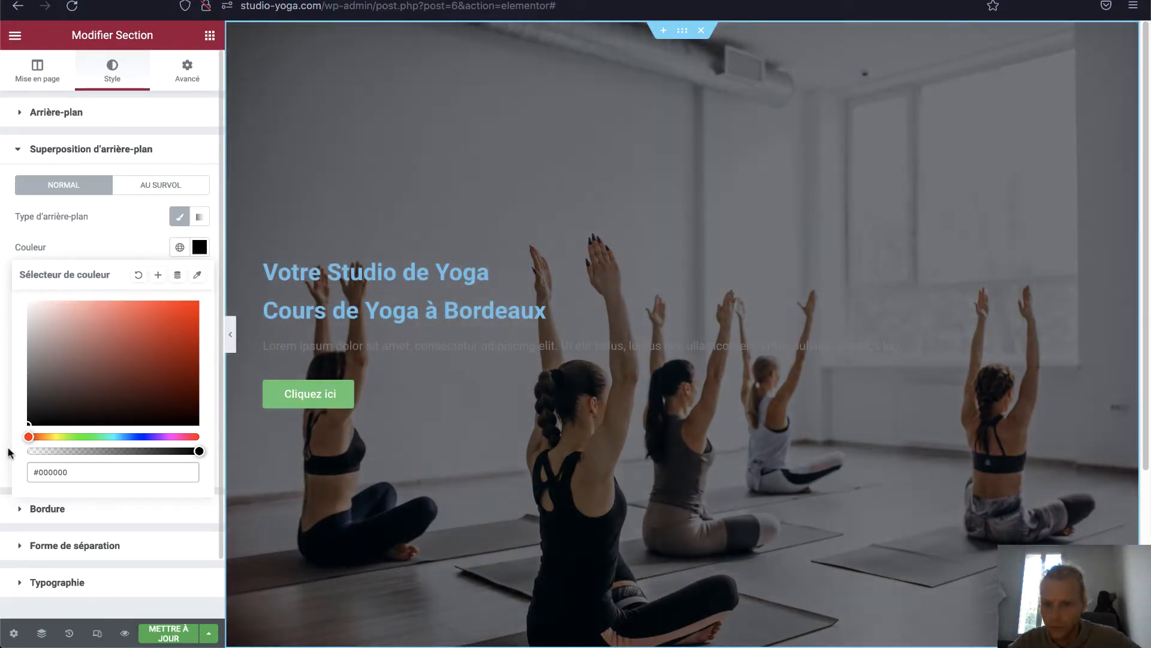
# Set the opacity of the section's background overlay to 0,4
pyautogui.click(133, 508)
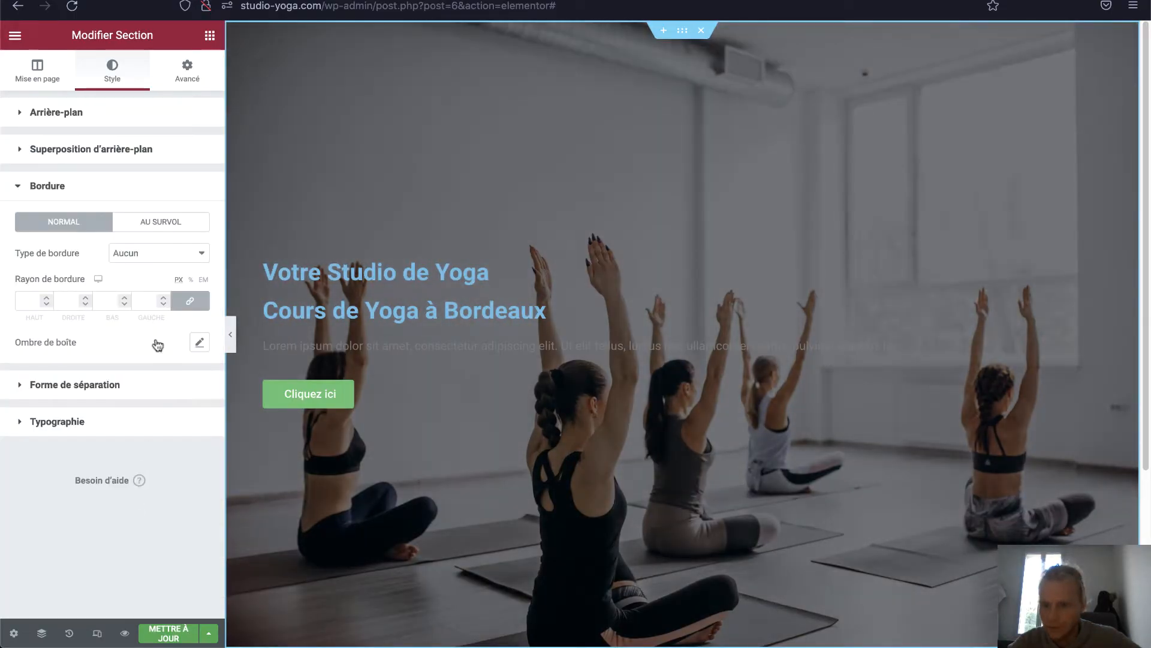
pyautogui.click(125, 162)
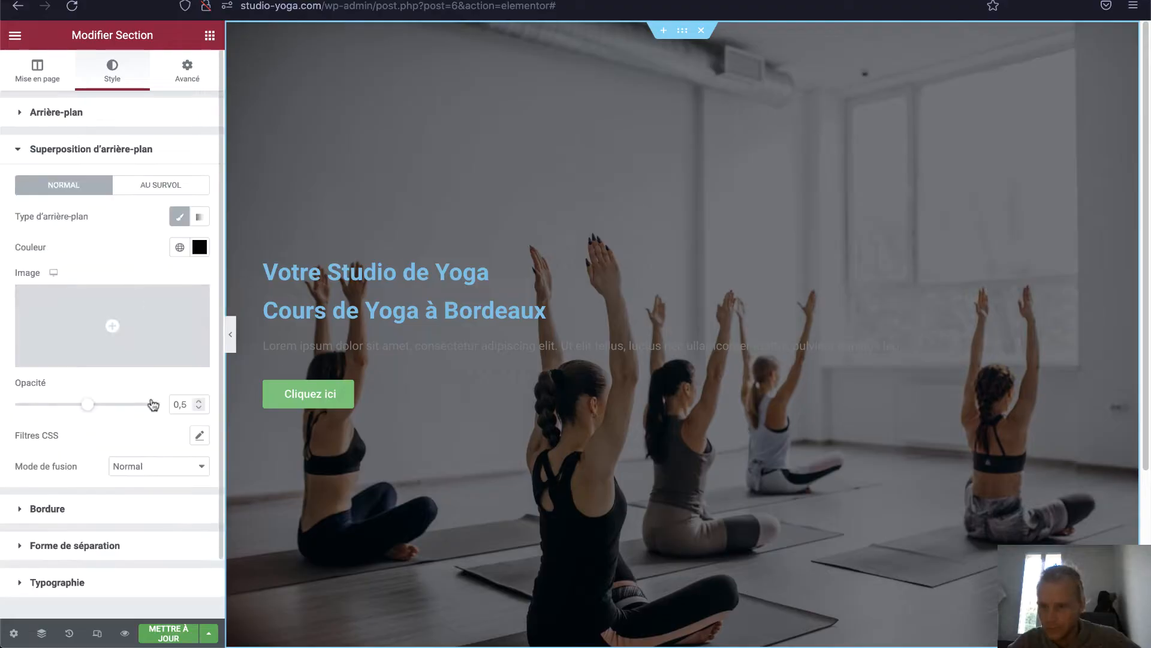
pyautogui.moveTo(153, 404); pyautogui.dragTo(74, 404)
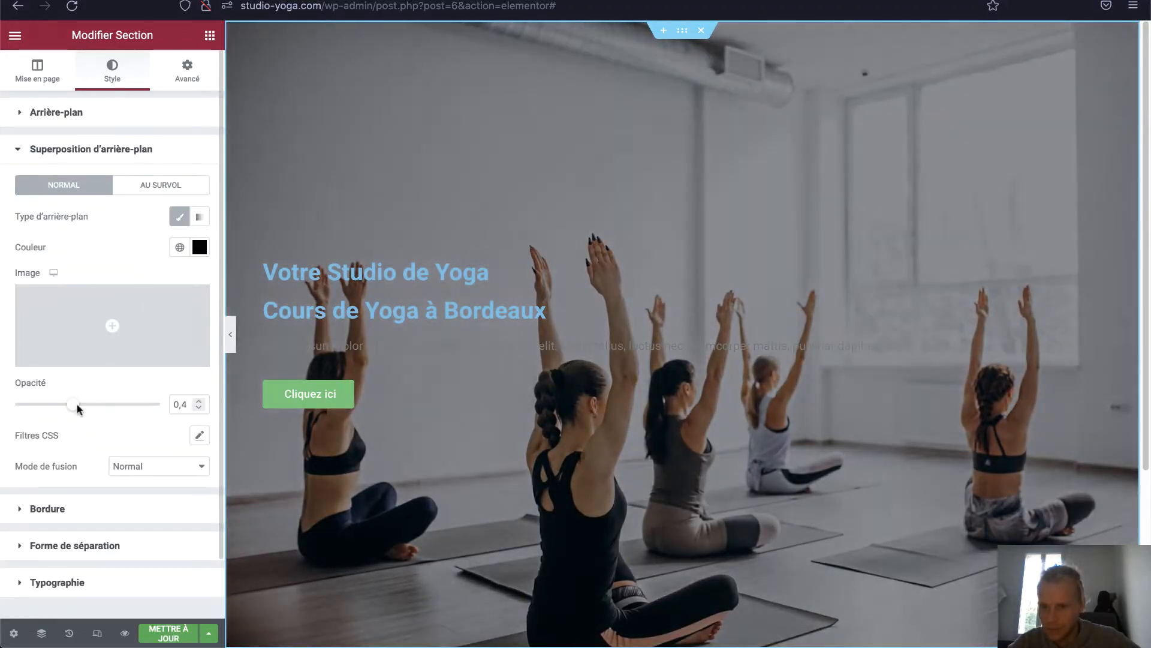
# Change the header section's background overlay colour to white, #FFFFFF, and set its opacity to 0,7
pyautogui.click(200, 247)
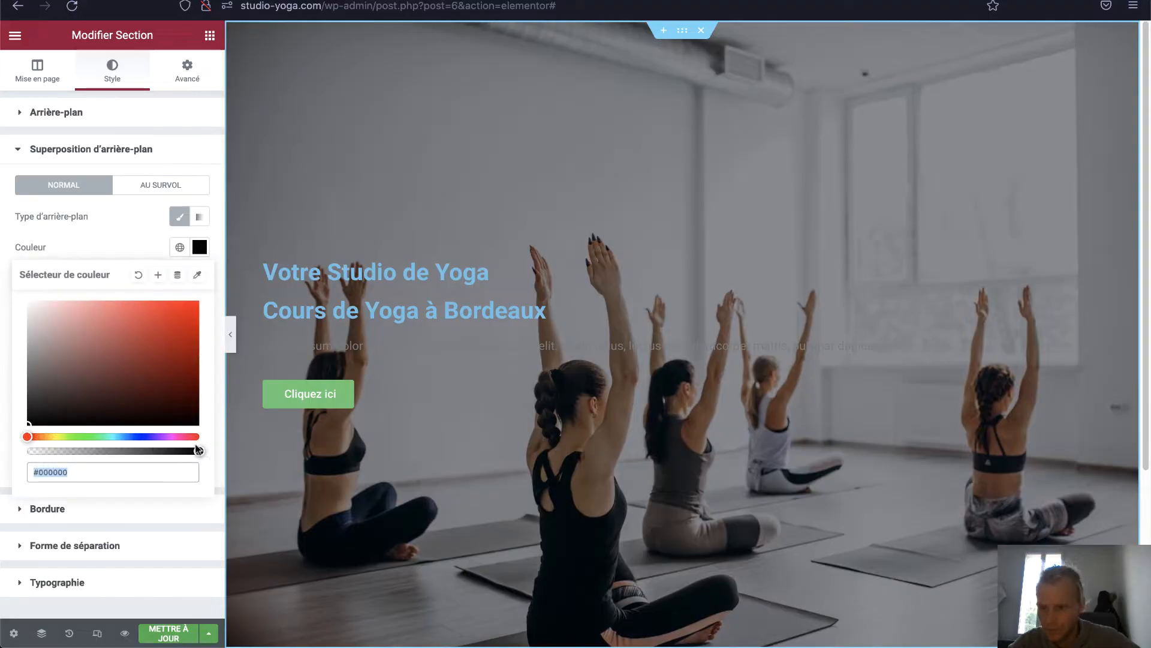
pyautogui.moveTo(198, 449)
pyautogui.mouseDown()
pyautogui.moveTo(36, 451)
pyautogui.moveTo(199, 451)
pyautogui.mouseUp()
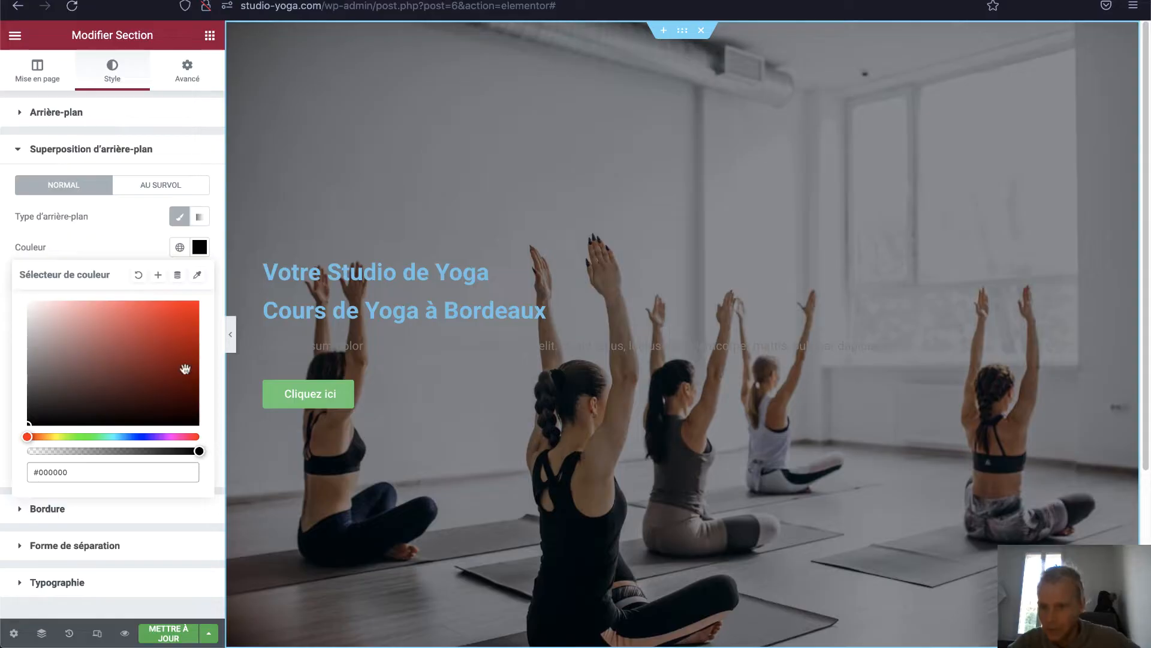
pyautogui.moveTo(131, 332)
pyautogui.mouseDown()
pyautogui.moveTo(43, 329)
pyautogui.moveTo(16, 294)
pyautogui.mouseUp()
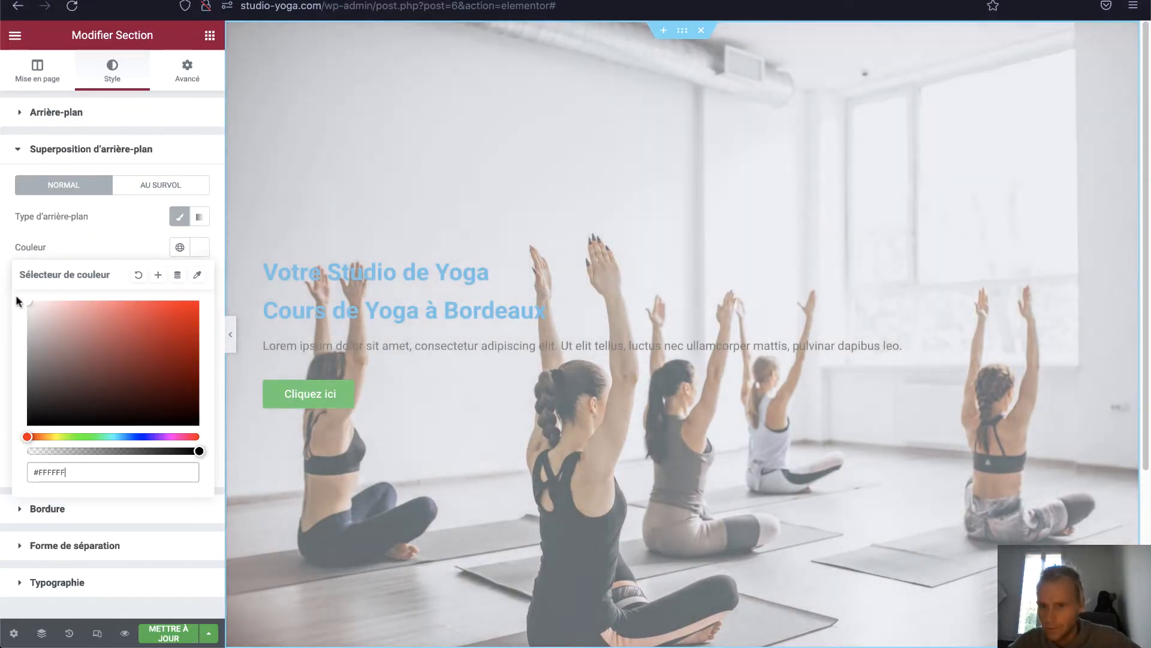
pyautogui.click(103, 237)
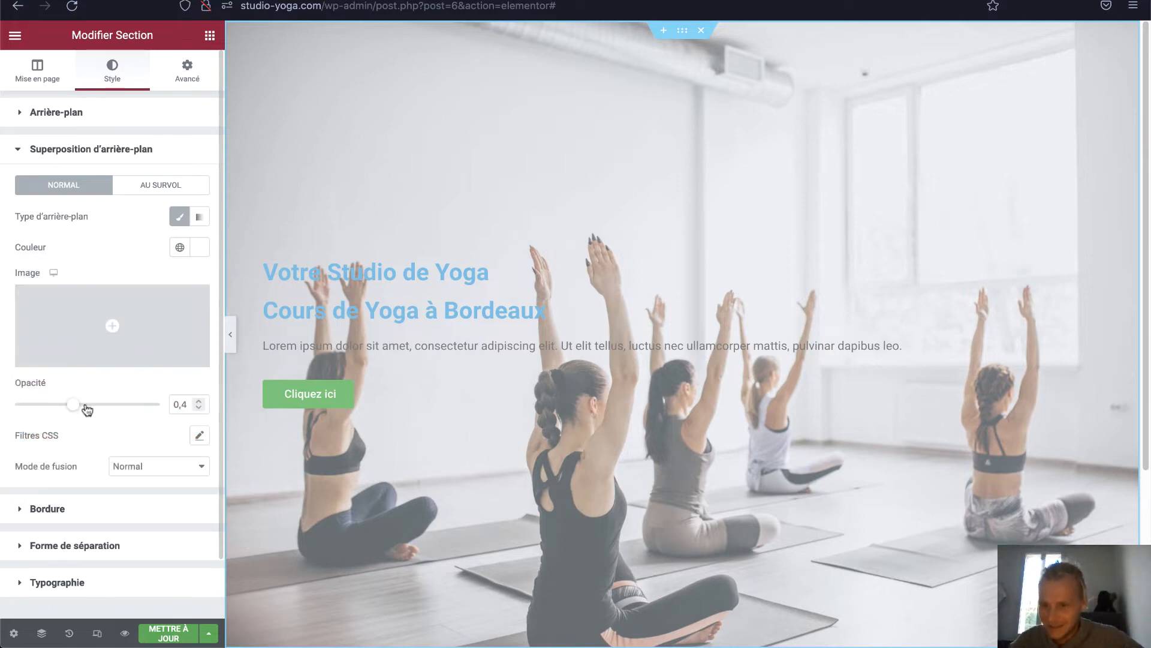
pyautogui.moveTo(72, 411); pyautogui.dragTo(109, 407)
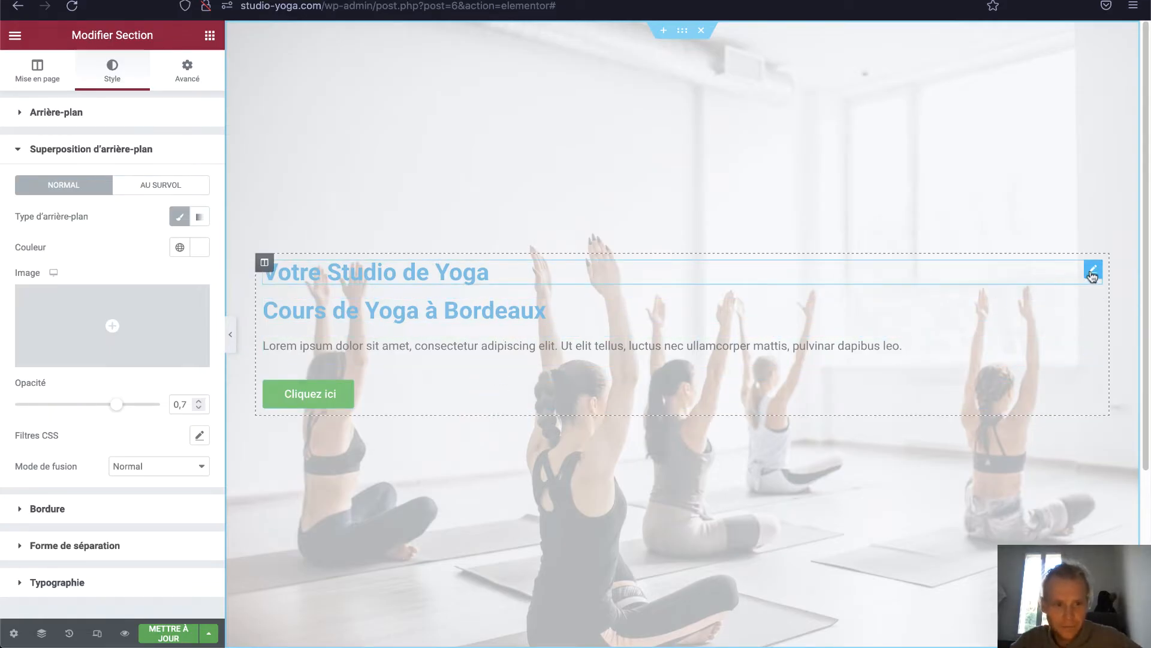
# Open the "Votre Studio de Yoga" heading for editing and review the logo, colour palette and moodboard in Charte yoga (2).pdf
pyautogui.click(1092, 271)
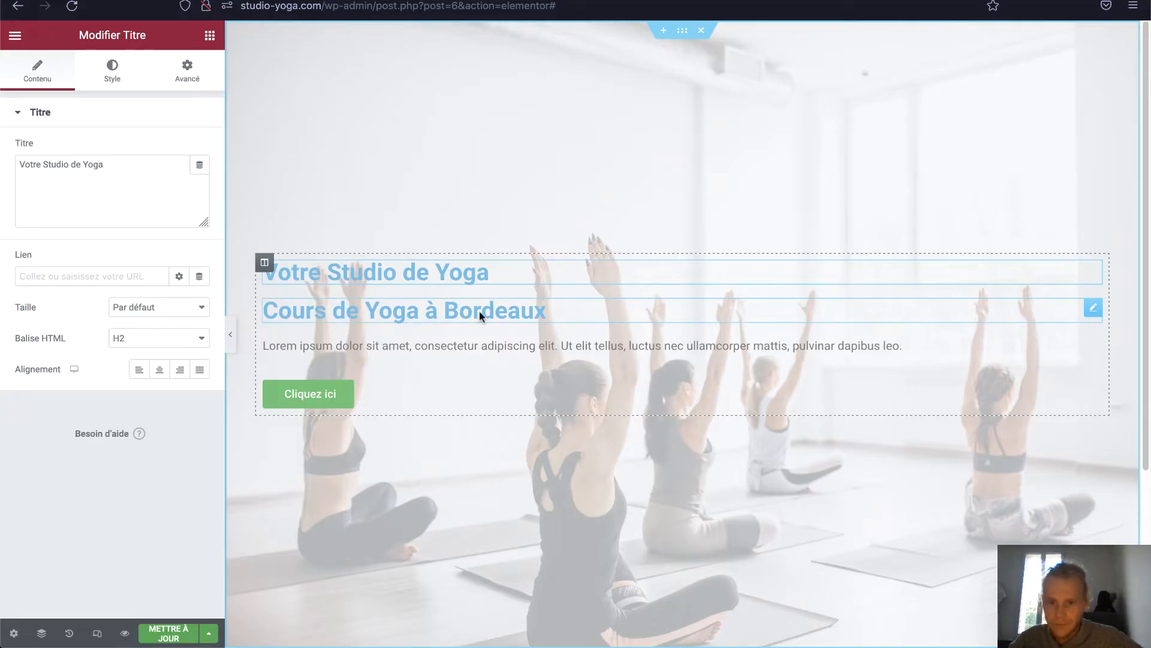
pyautogui.moveTo(585, 620)
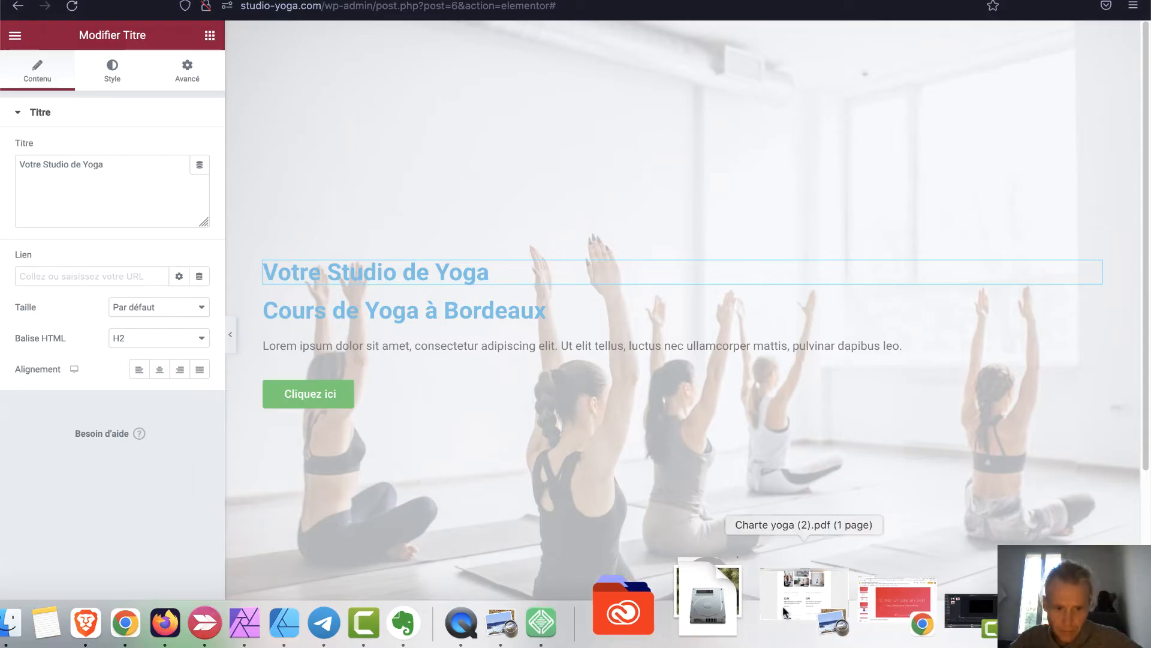
pyautogui.click(782, 606)
pyautogui.scroll(15, 673, 336)
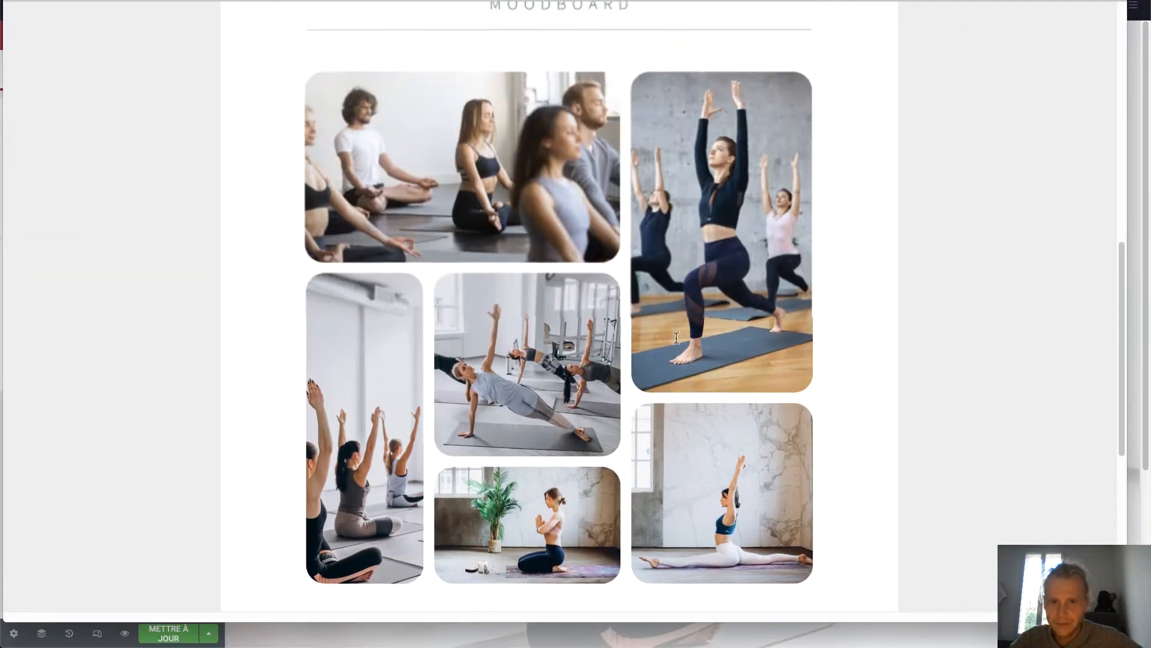
pyautogui.scroll(5, 677, 338)
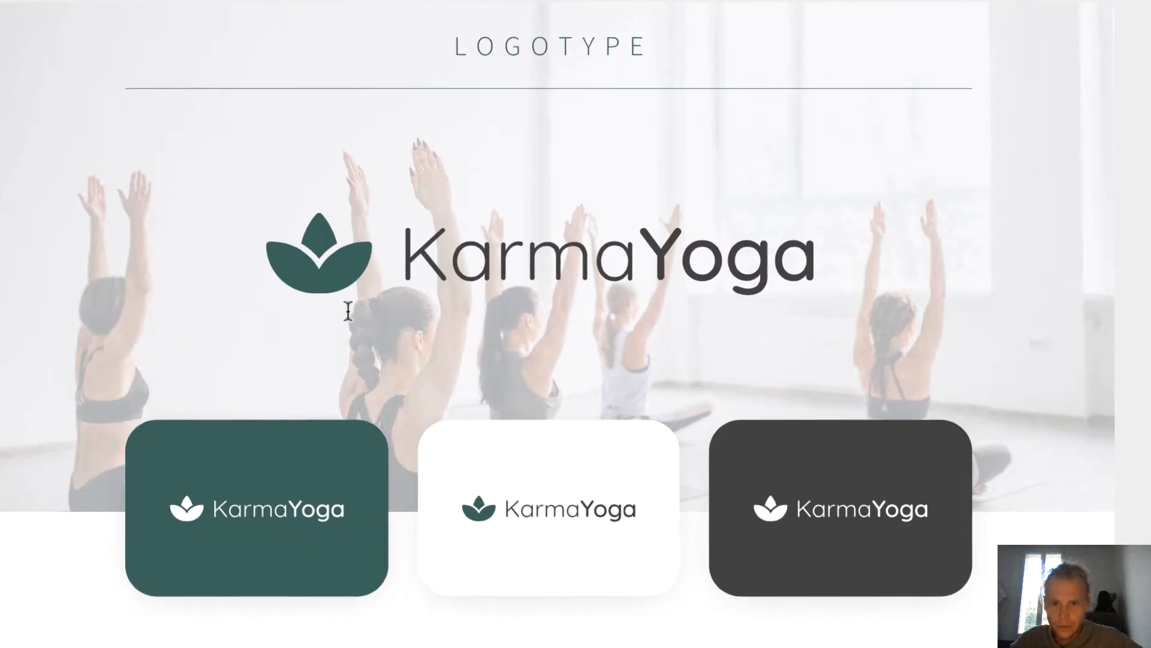
pyautogui.scroll(-4, 607, 561)
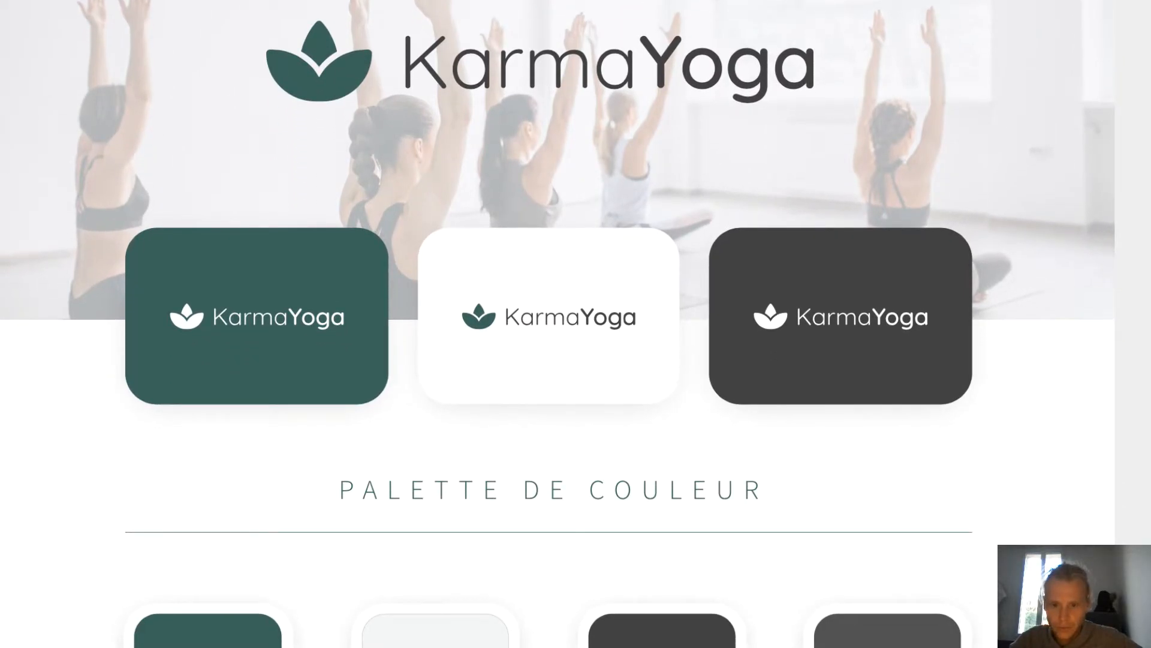
pyautogui.scroll(-15, 574, 535)
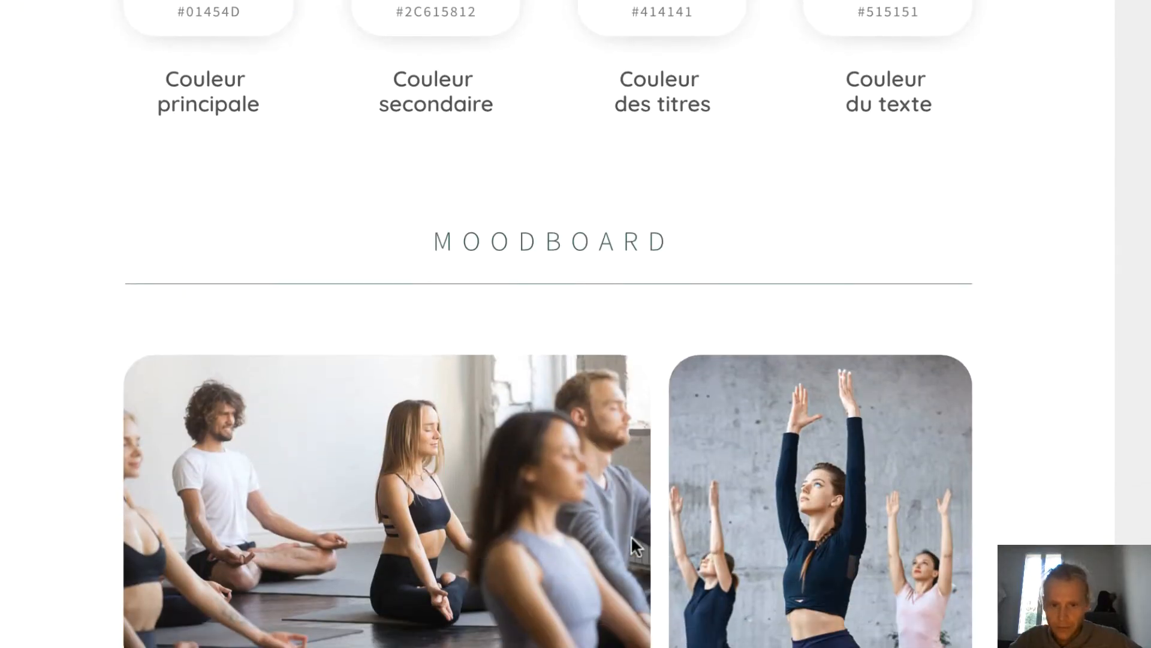
pyautogui.scroll(-6, 631, 535)
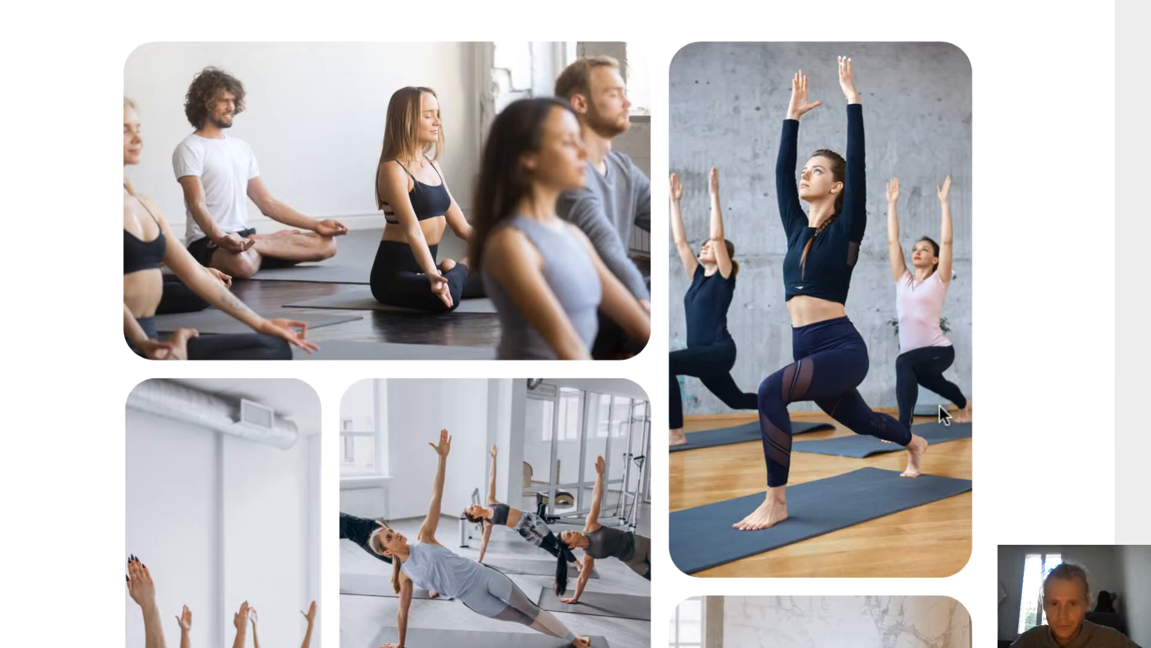
pyautogui.scroll(-2, 941, 407)
pyautogui.scroll(-12, 940, 405)
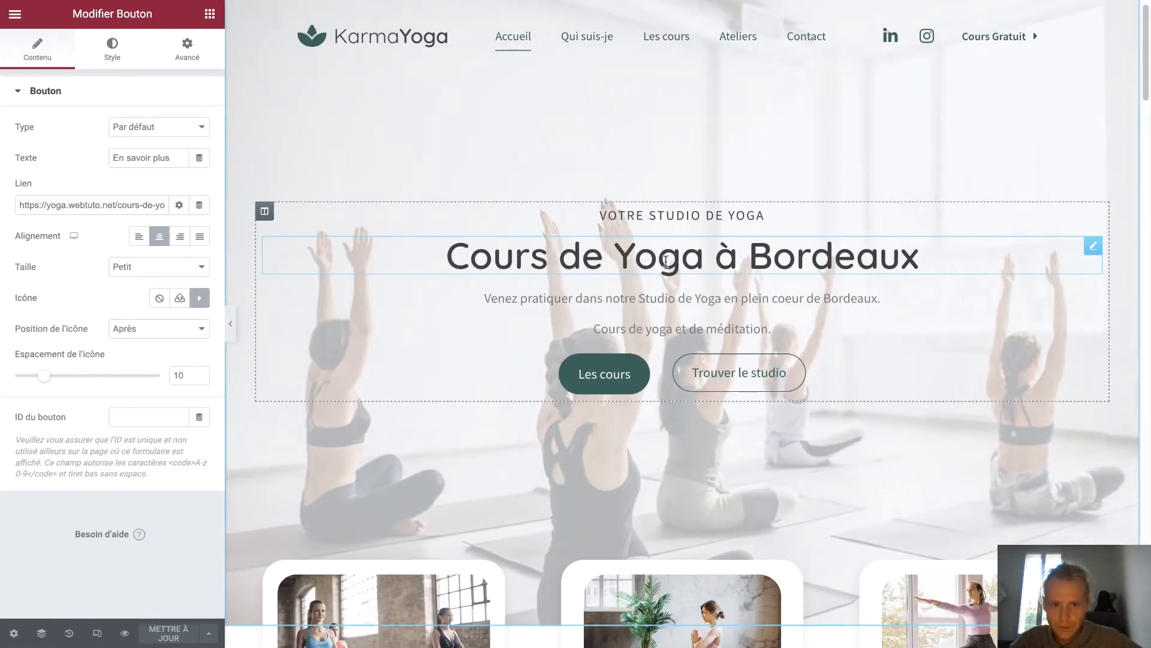
# Examine the title, subtitle and text in the header of the KarmaYoga example page
pyautogui.click(699, 261)
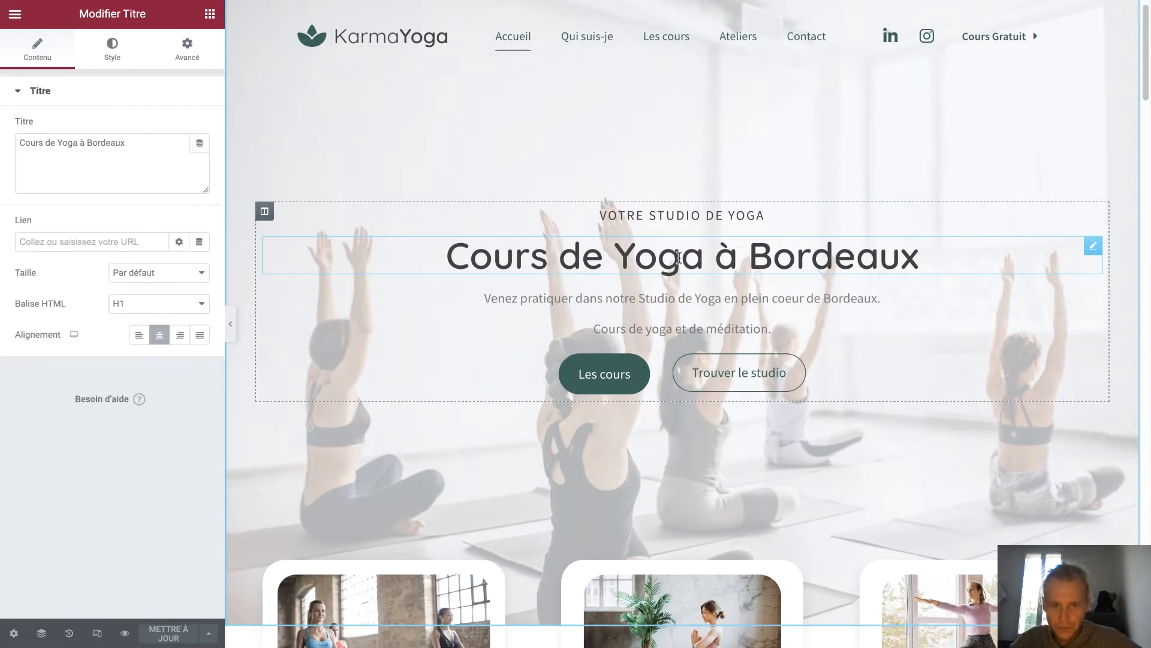
pyautogui.click(677, 216)
pyautogui.click(677, 292)
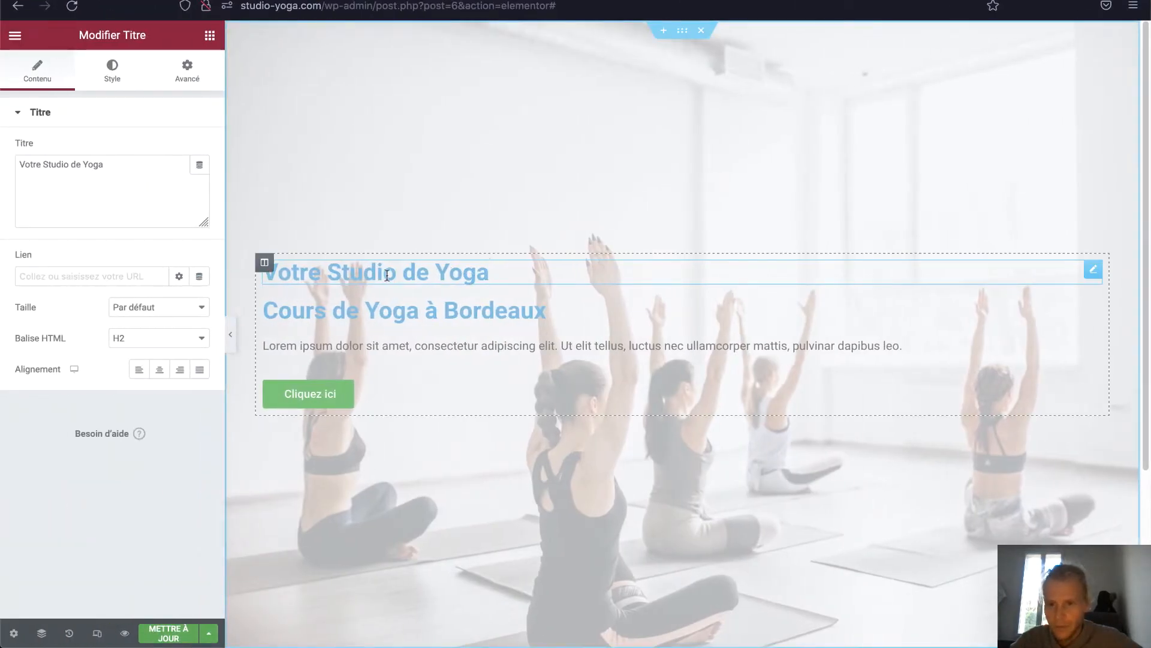
# Centre the "Votre Studio de Yoga" heading on the Studio Yoga page and set its text colour to #414141
pyautogui.click(166, 372)
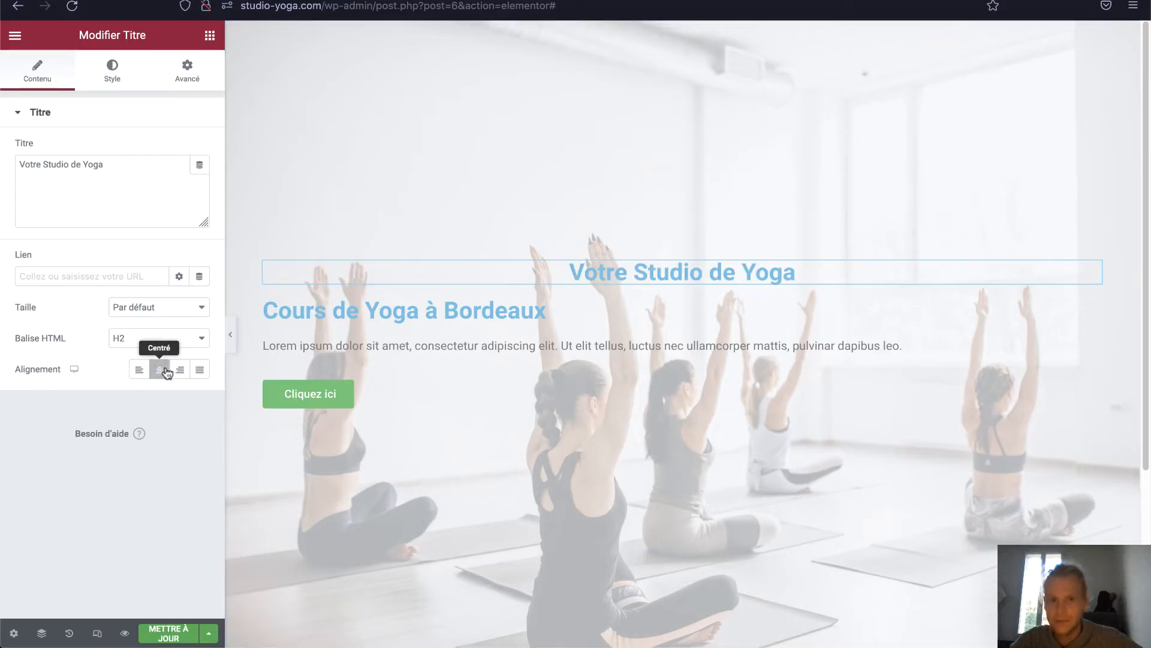
pyautogui.click(105, 72)
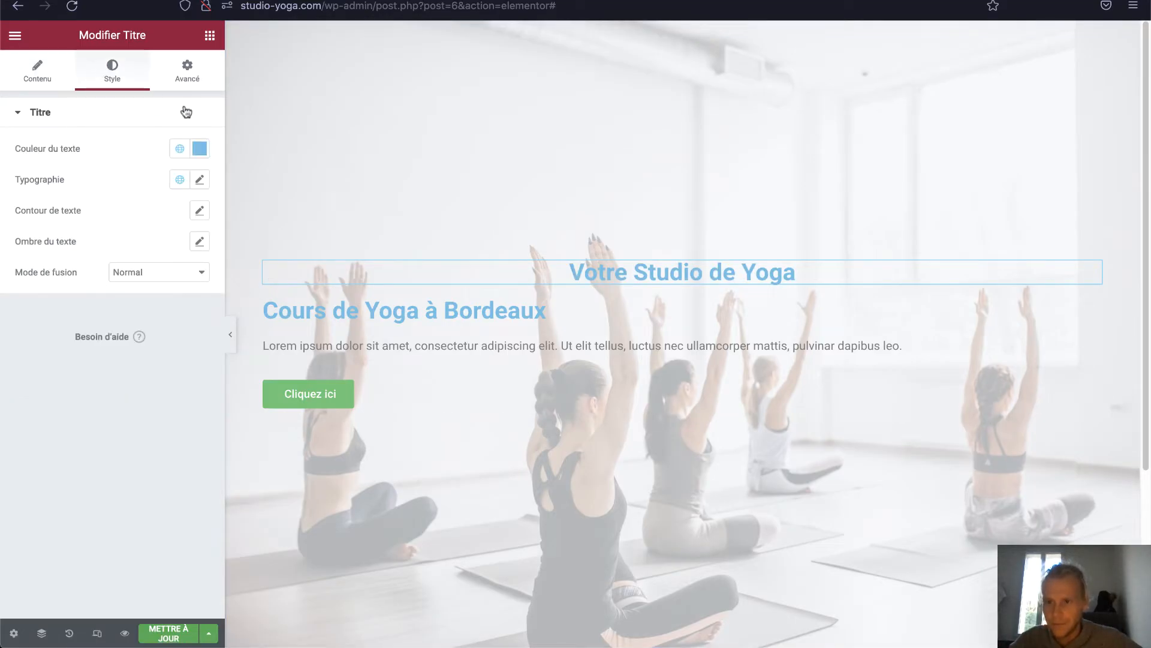
pyautogui.click(199, 149)
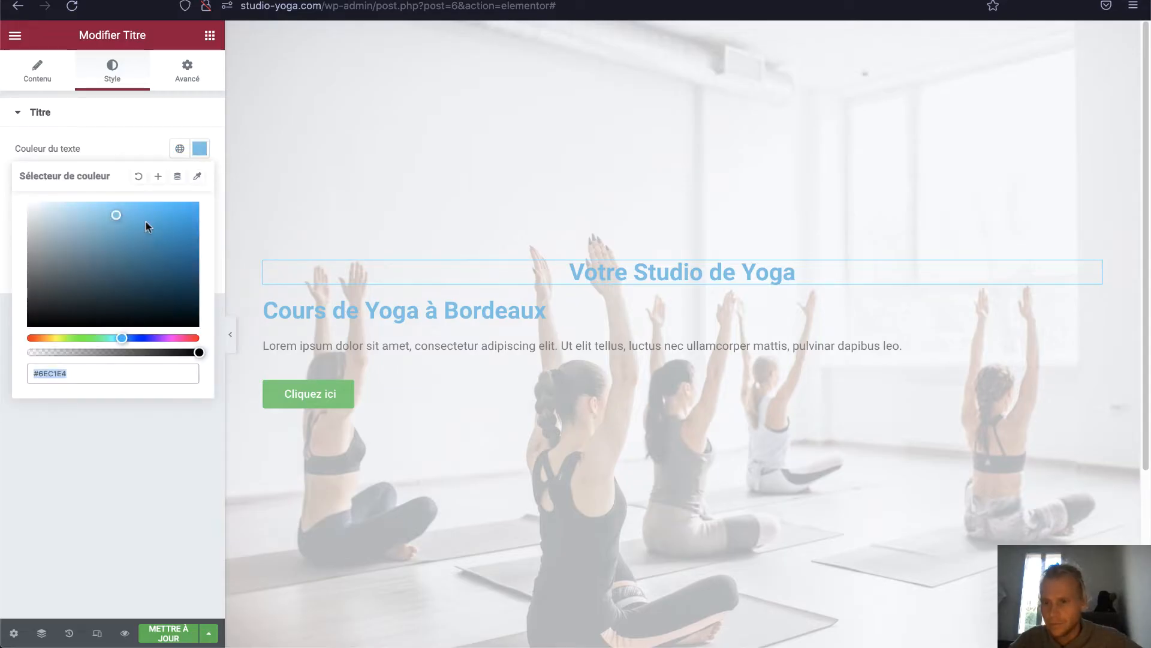
pyautogui.click(180, 148)
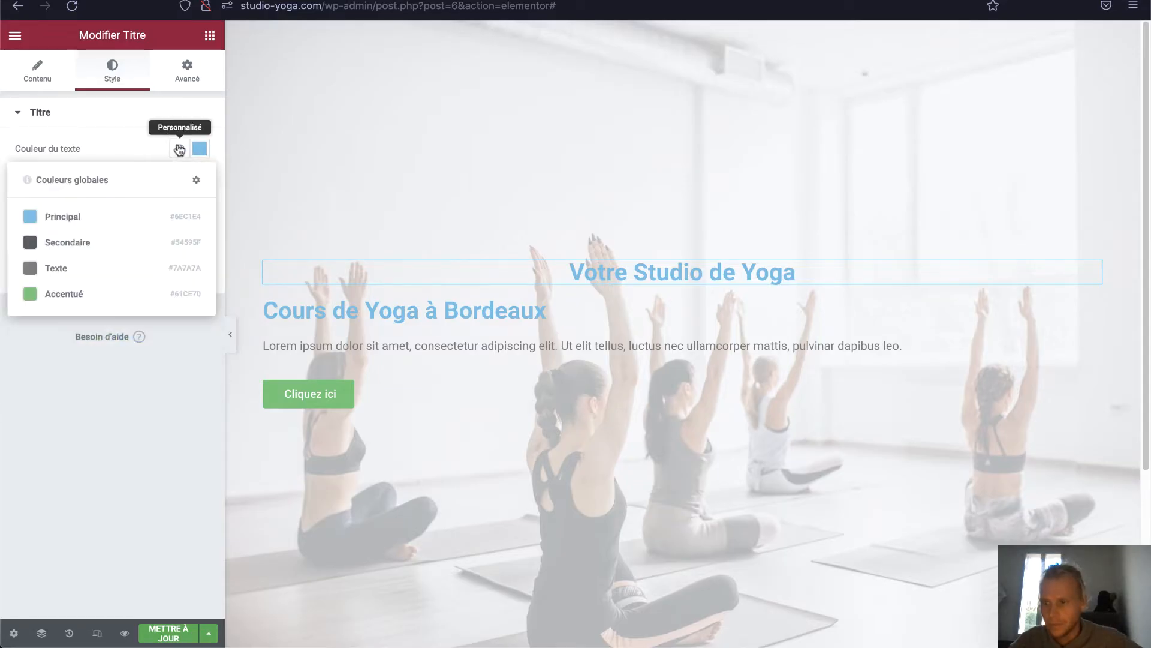
pyautogui.click(82, 273)
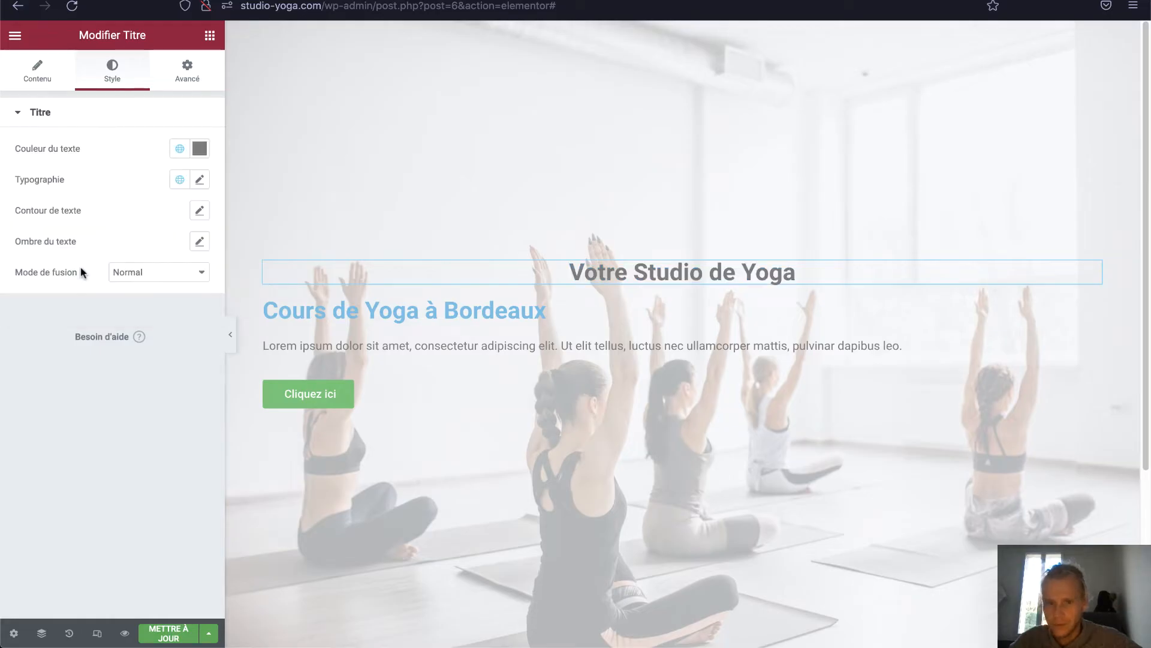
pyautogui.click(200, 148)
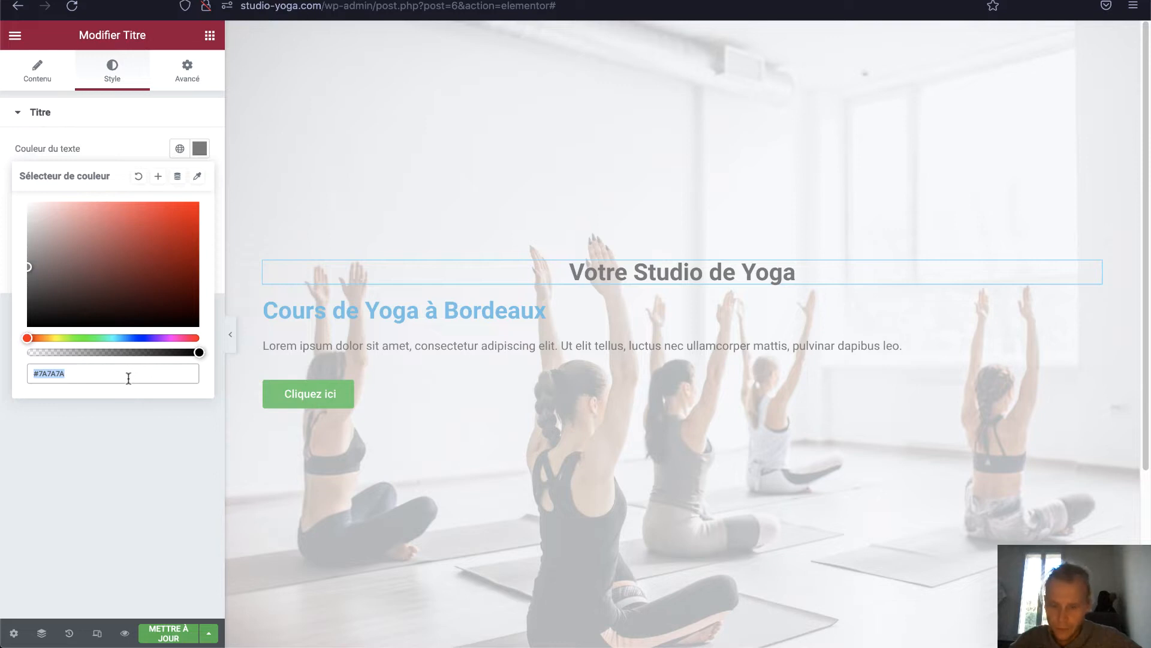
pyautogui.write('414141')
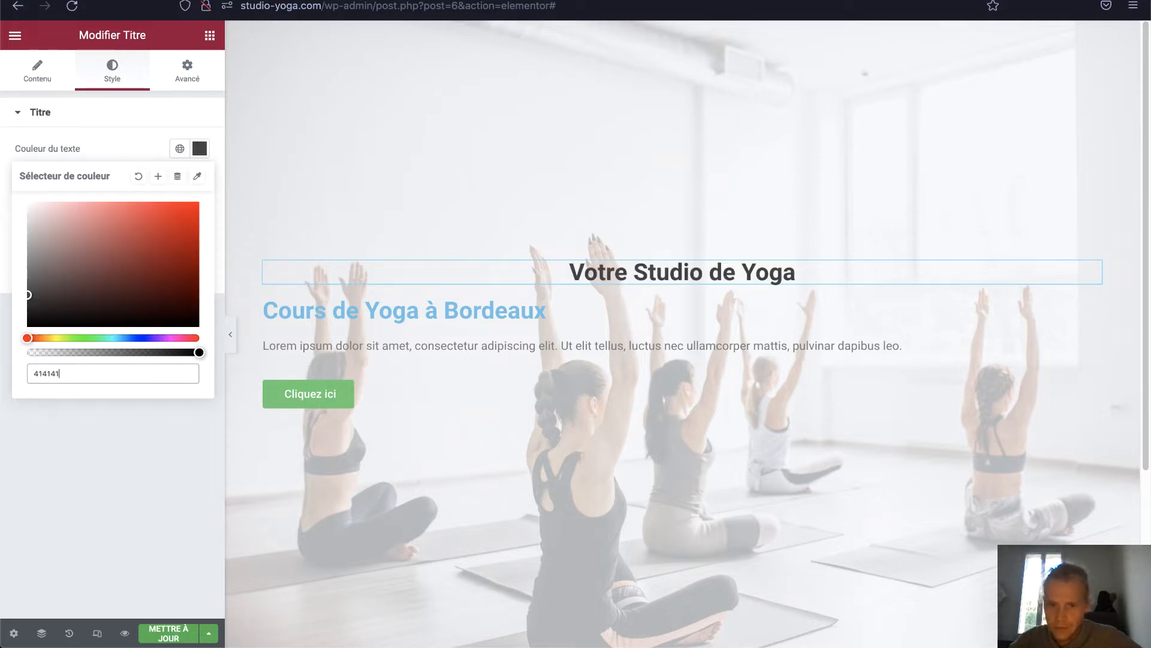
pyautogui.click(130, 471)
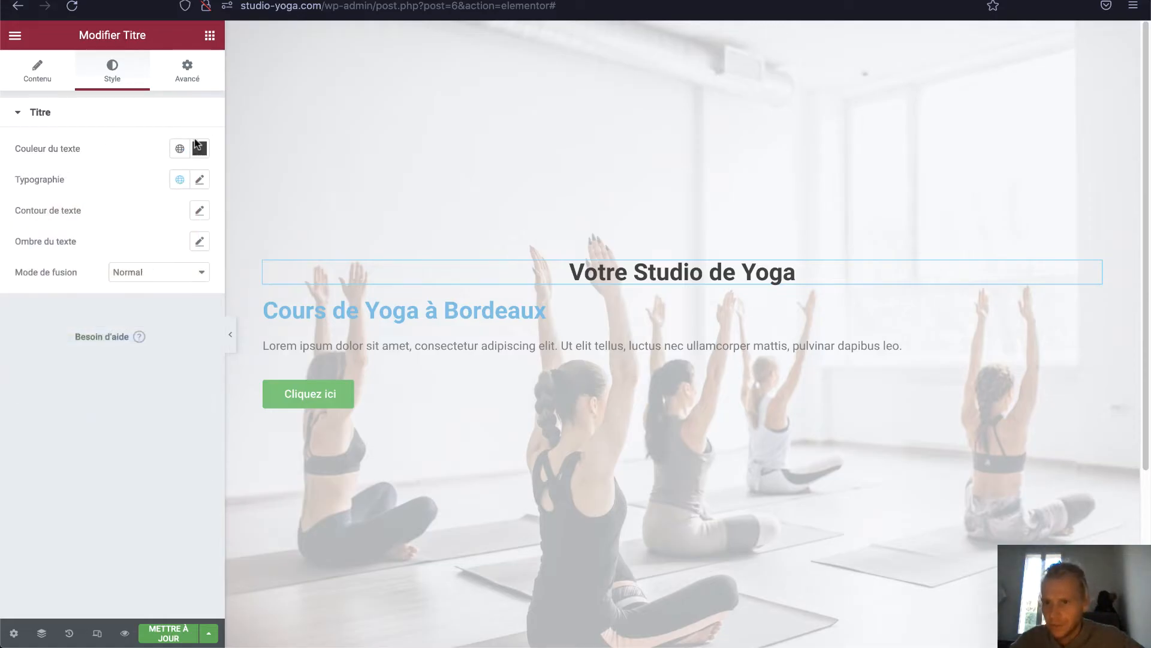
# Set the "Votre Studio de Yoga" heading's font family to Source Sans Pro and its text transformation to Majuscule
pyautogui.click(199, 181)
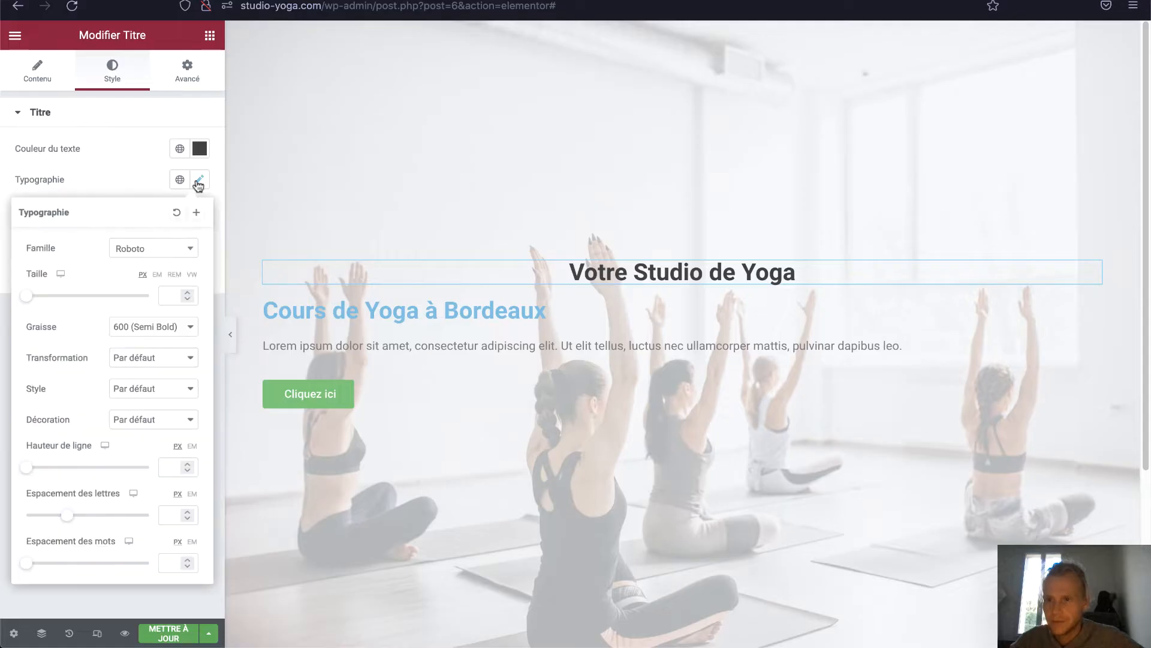
pyautogui.click(171, 251)
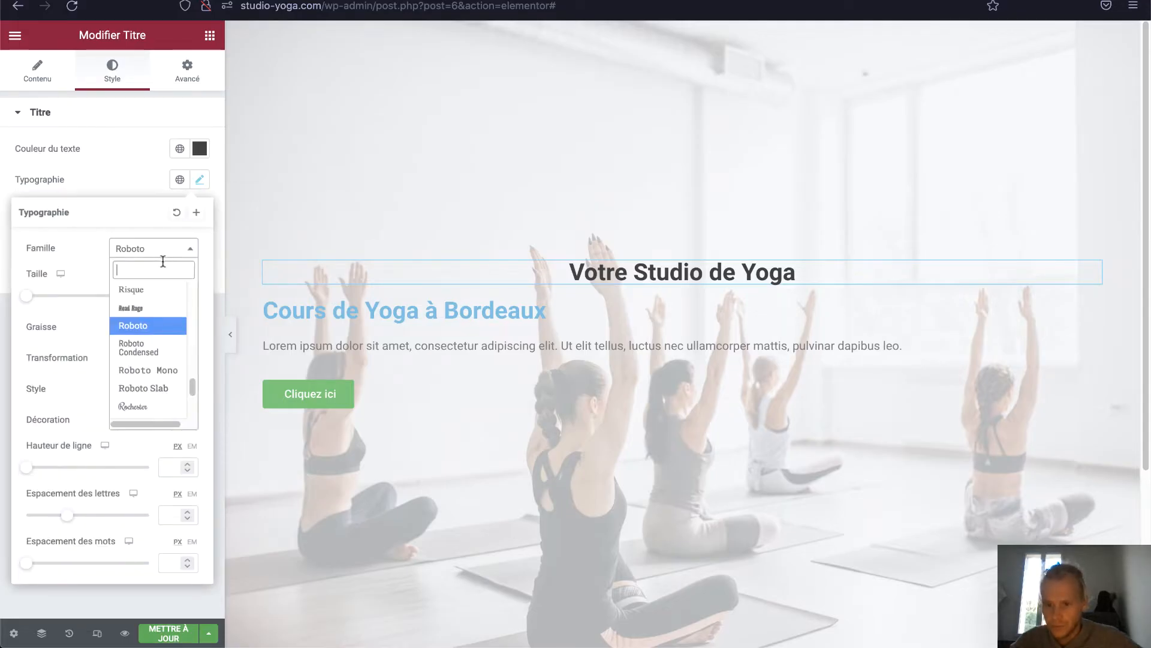
pyautogui.write('source')
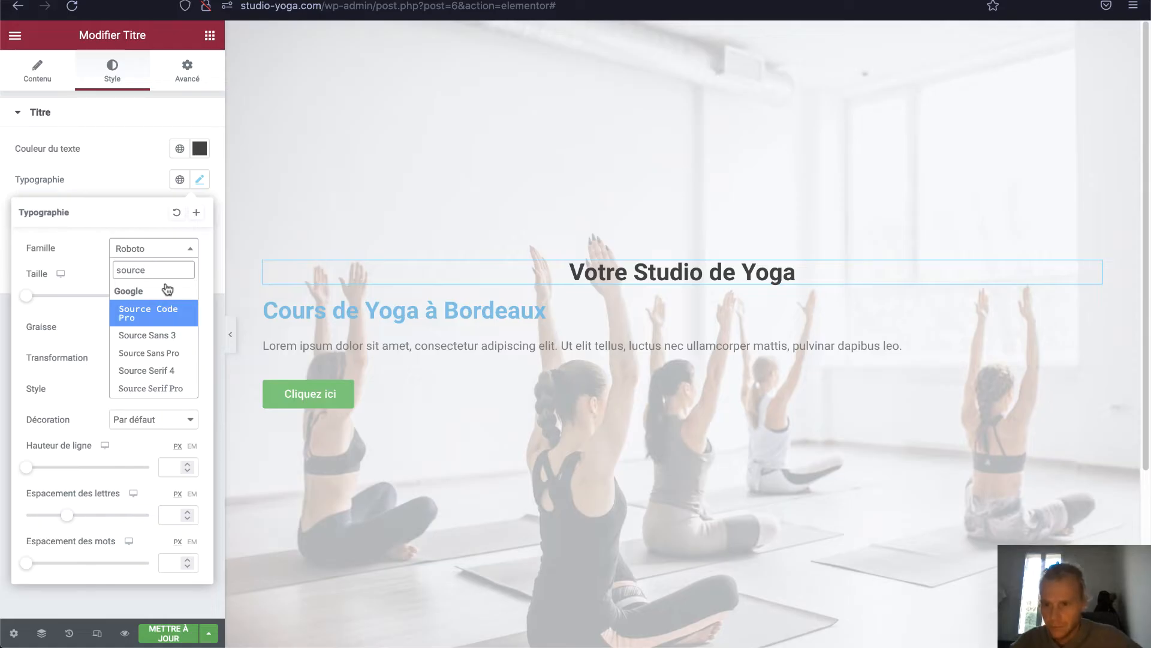
pyautogui.click(169, 354)
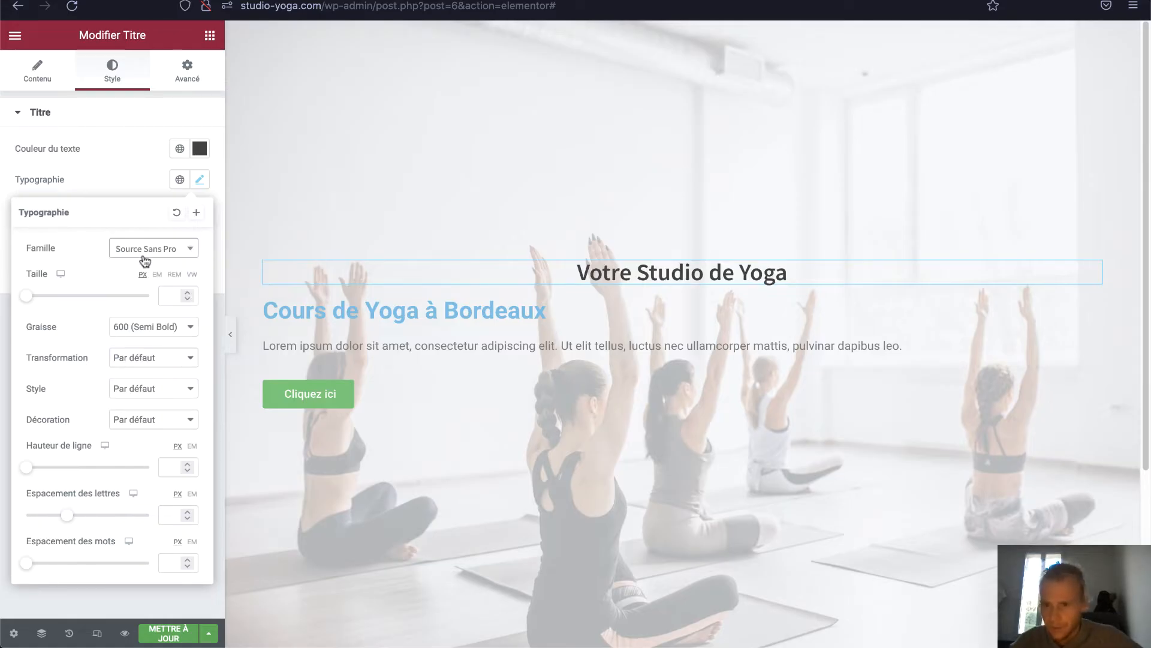
pyautogui.click(144, 367)
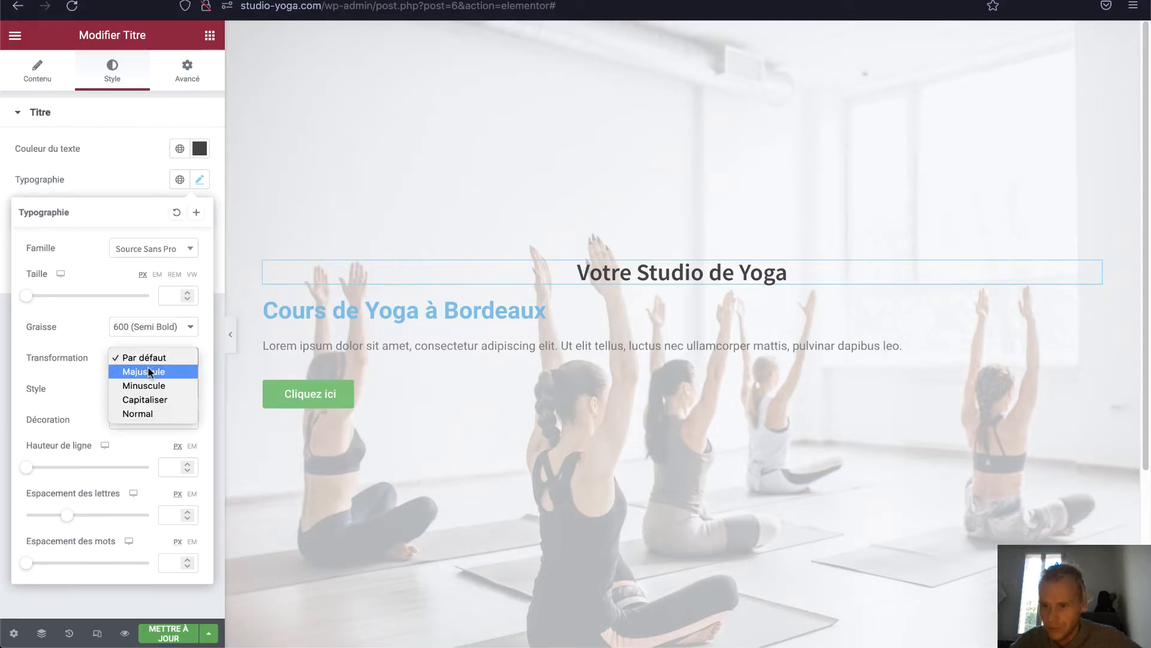
pyautogui.click(147, 369)
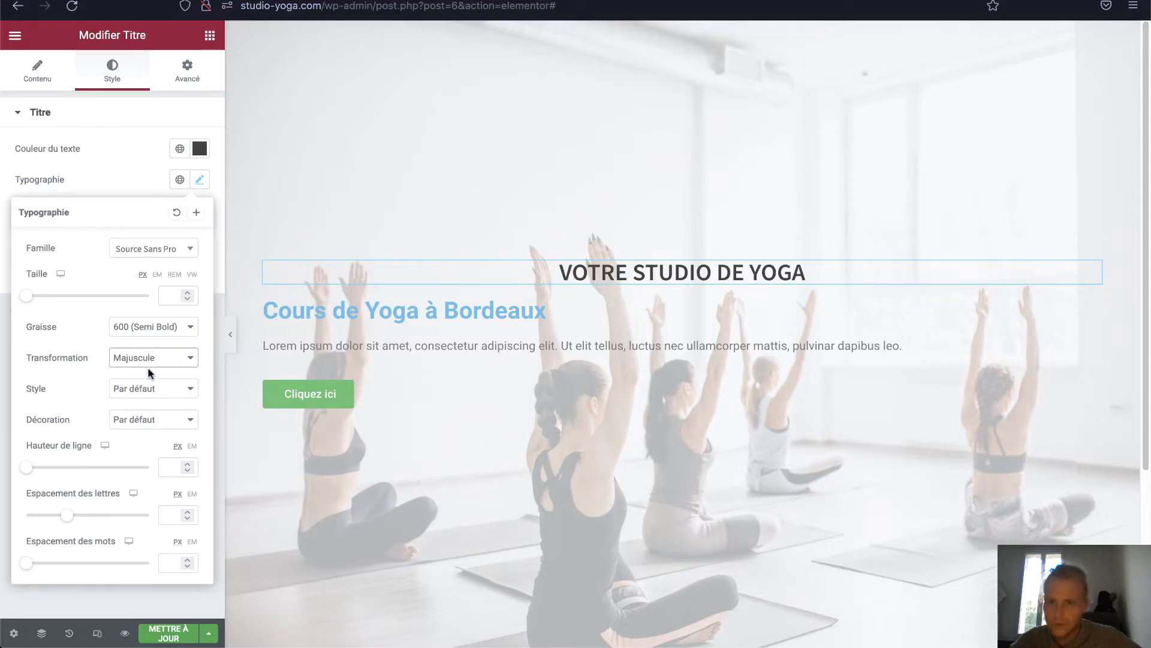
# Set the "Votre Studio de Yoga" heading's font size to 20 px and its letter spacing to 2 px
pyautogui.moveTo(30, 299); pyautogui.dragTo(44, 301)
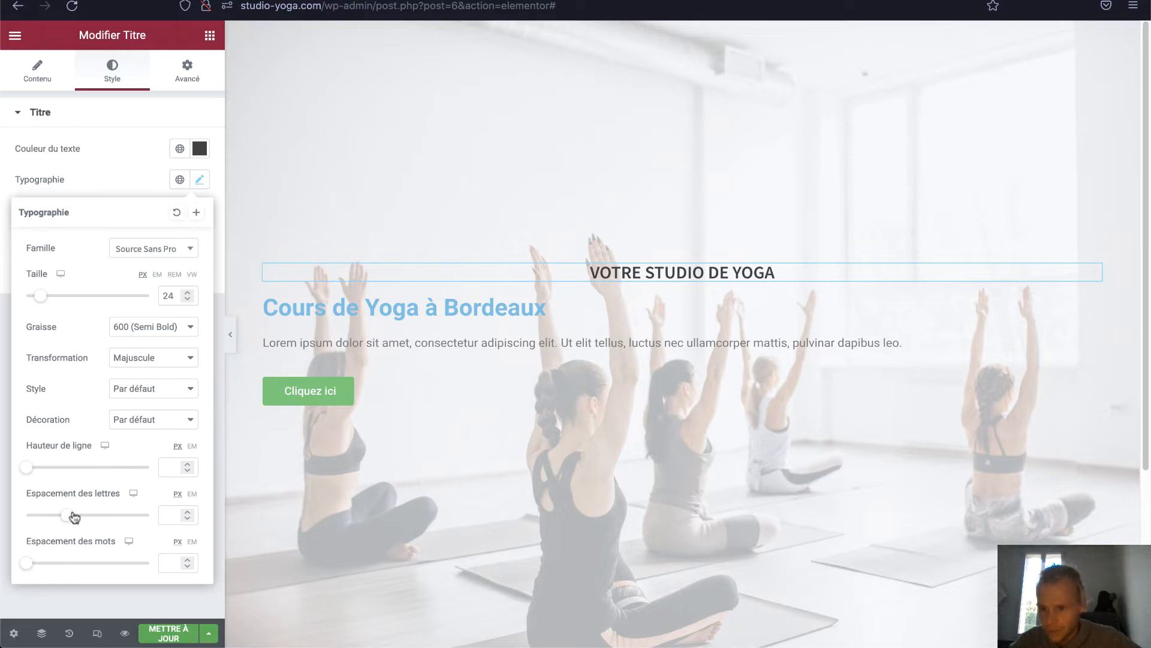
pyautogui.moveTo(69, 515); pyautogui.dragTo(86, 517)
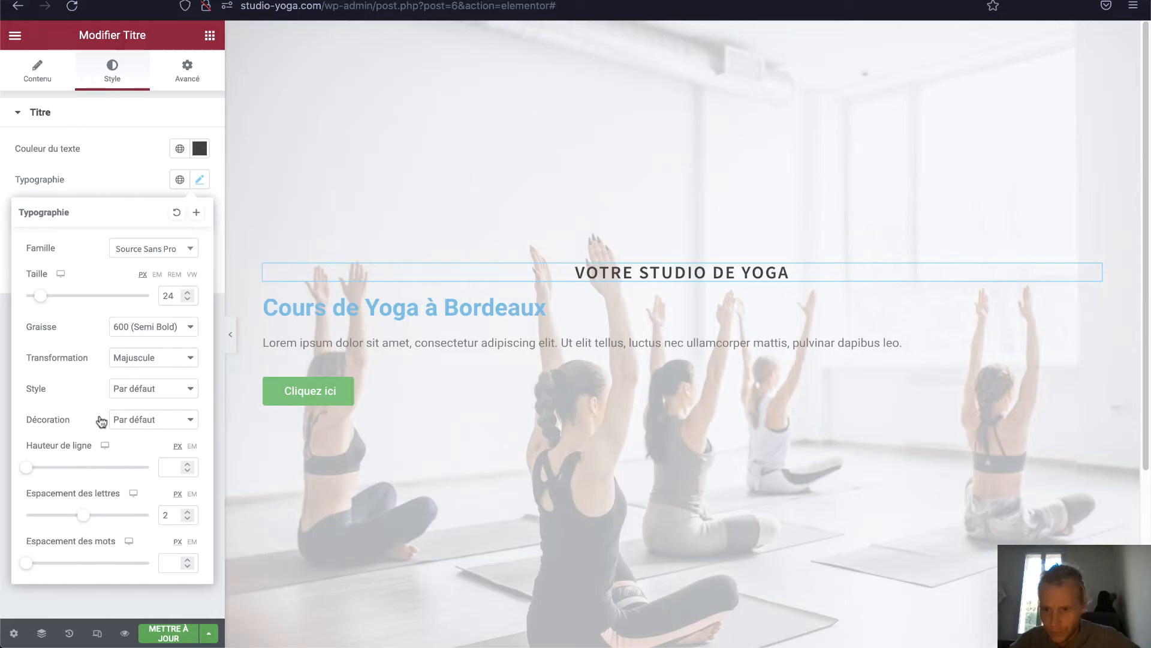
pyautogui.click(188, 300)
pyautogui.click(188, 300)
pyautogui.click(188, 300)
pyautogui.click(188, 300)
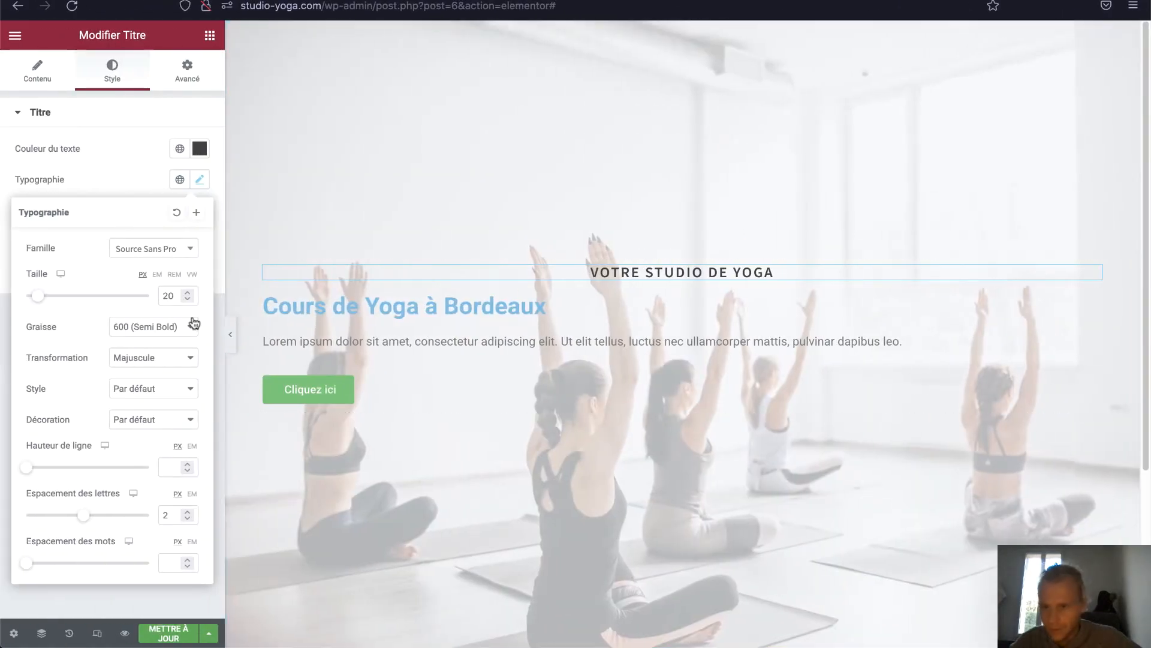
# Set the font weight of the "Votre Studio de Yoga" heading to 300 (Light)
pyautogui.click(194, 323)
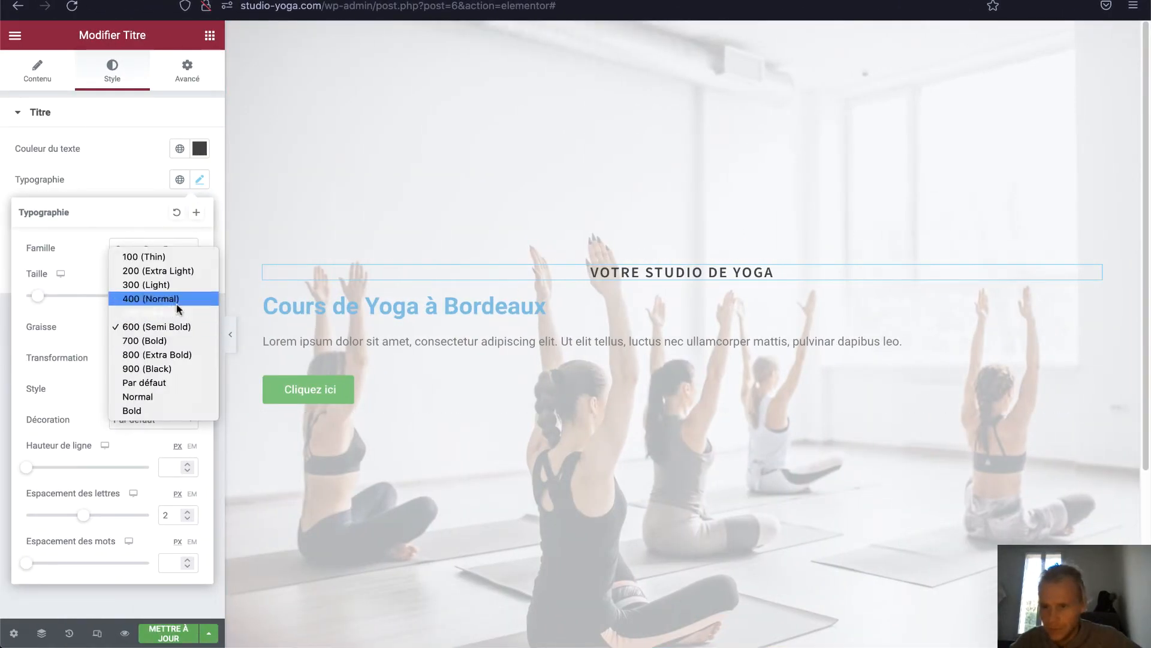
pyautogui.click(173, 298)
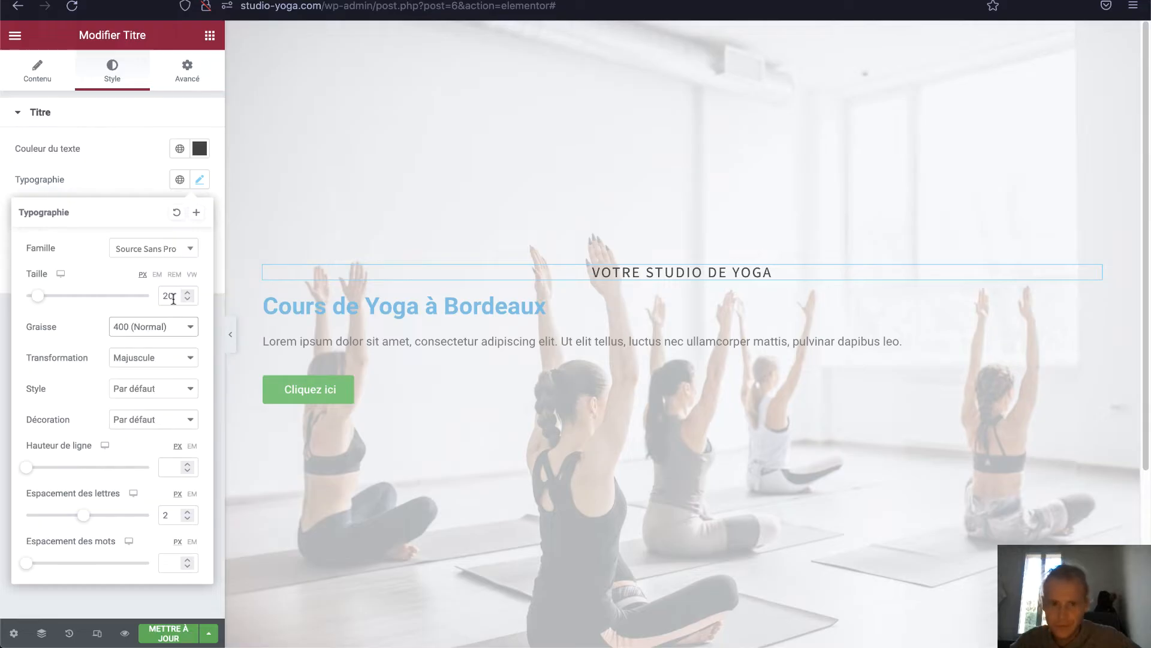
pyautogui.click(170, 326)
pyautogui.click(171, 312)
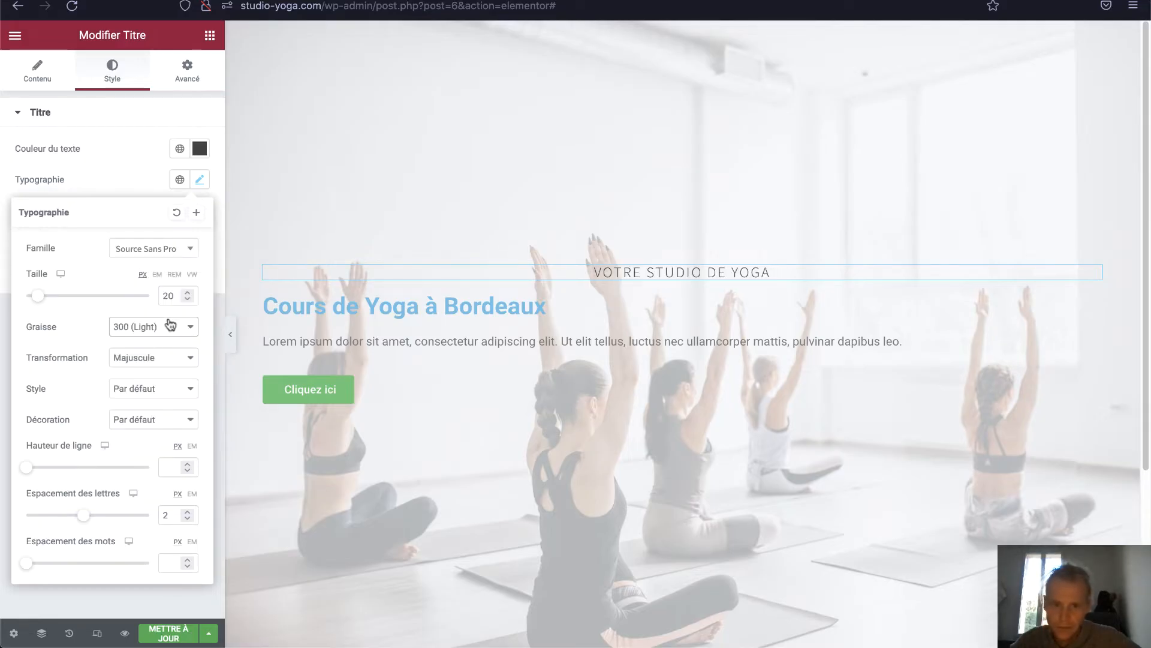
# Set the font weight of the "Votre Studio de Yoga" heading to 400 (Normal)
pyautogui.click(170, 324)
pyautogui.click(165, 336)
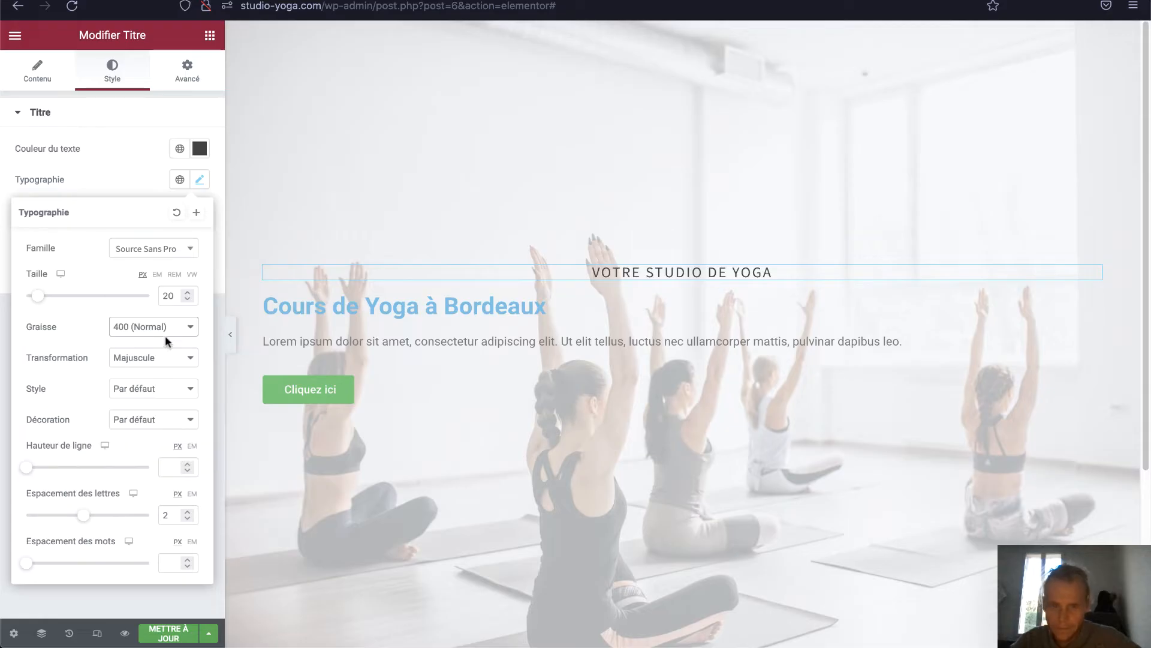
# Centre the "Cours de Yoga à Bordeaux" heading and set its HTML tag to H1
pyautogui.click(395, 307)
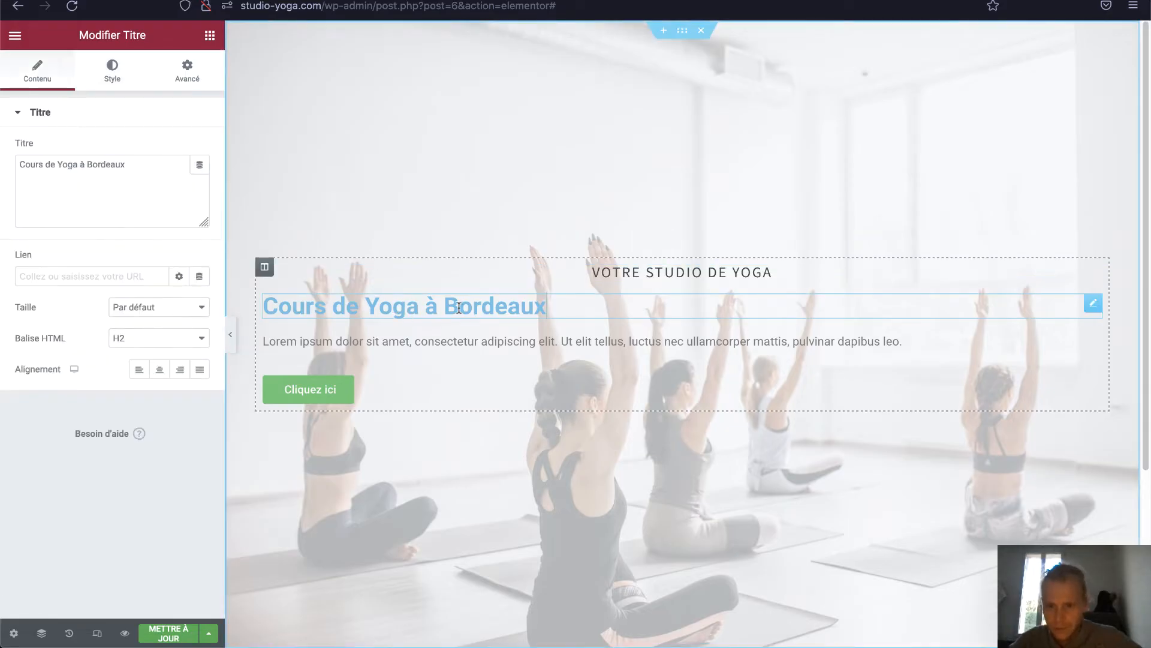
pyautogui.click(159, 370)
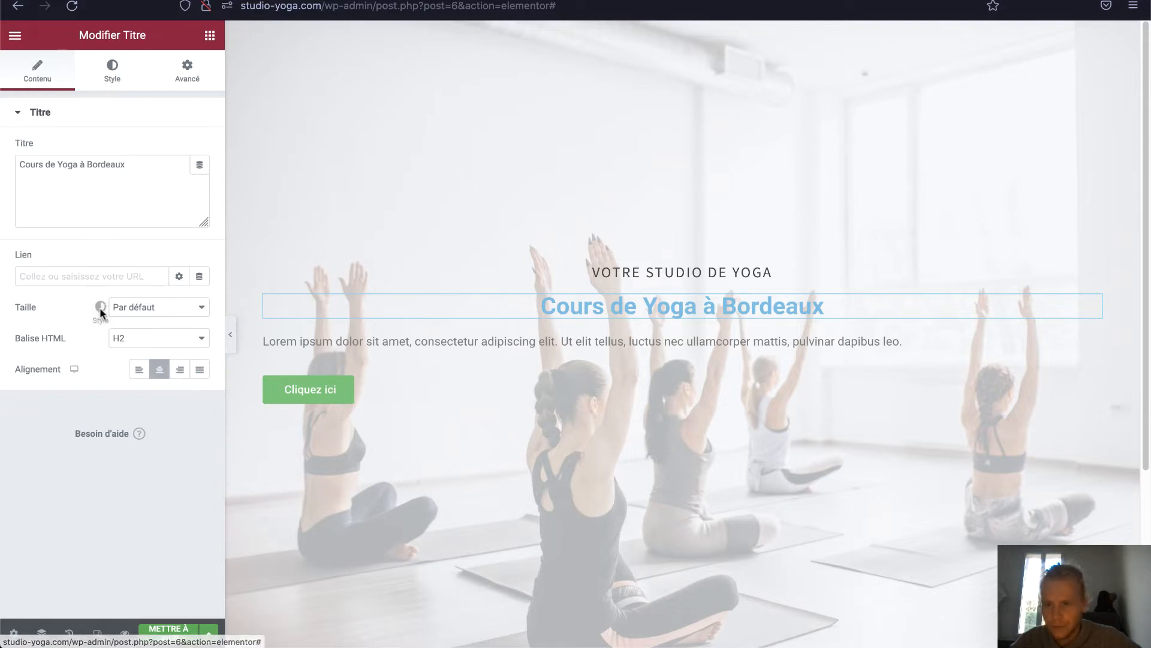
pyautogui.click(124, 339)
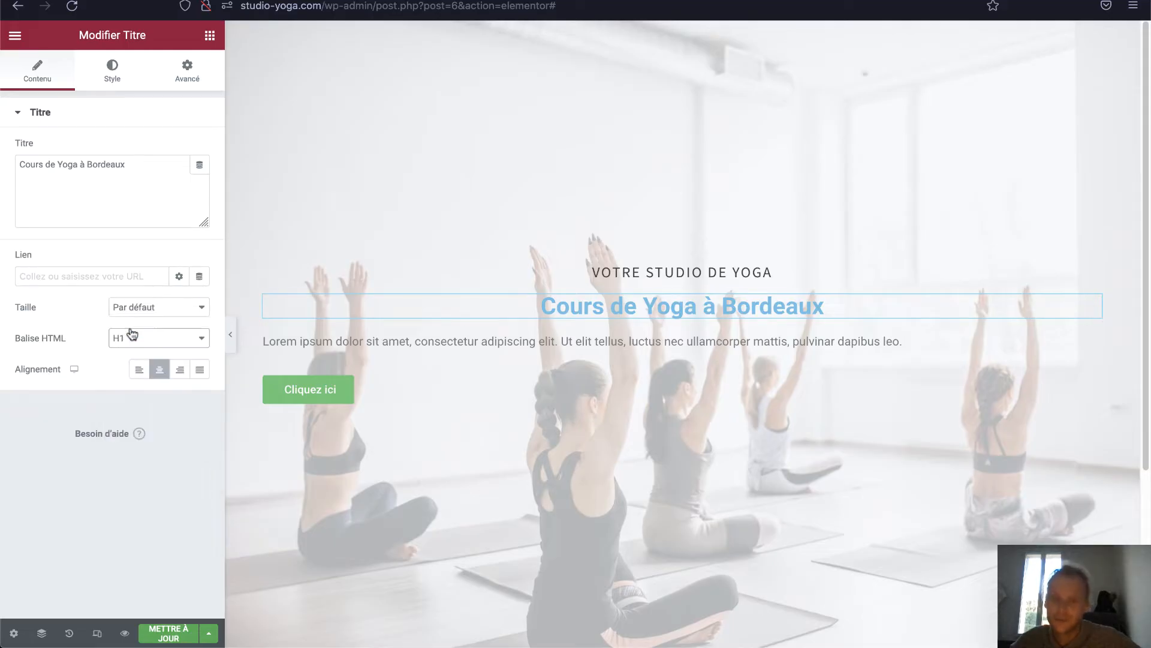
pyautogui.click(129, 325)
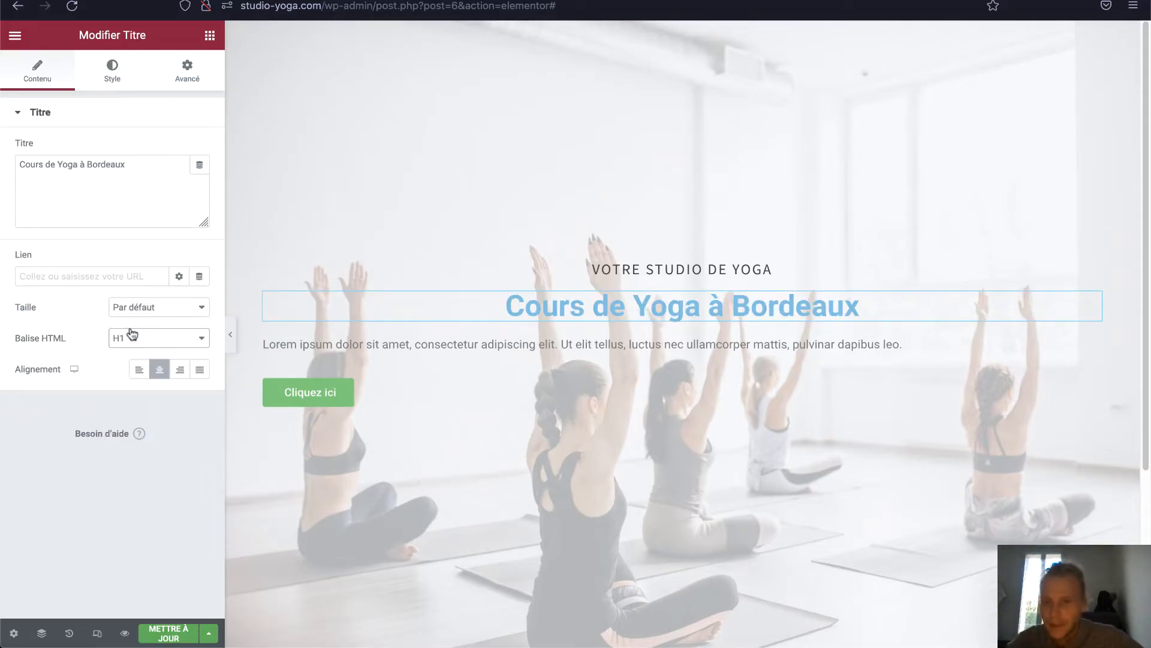
# Set the text colour of the "Cours de Yoga à Bordeaux" heading to #414141
pyautogui.click(120, 87)
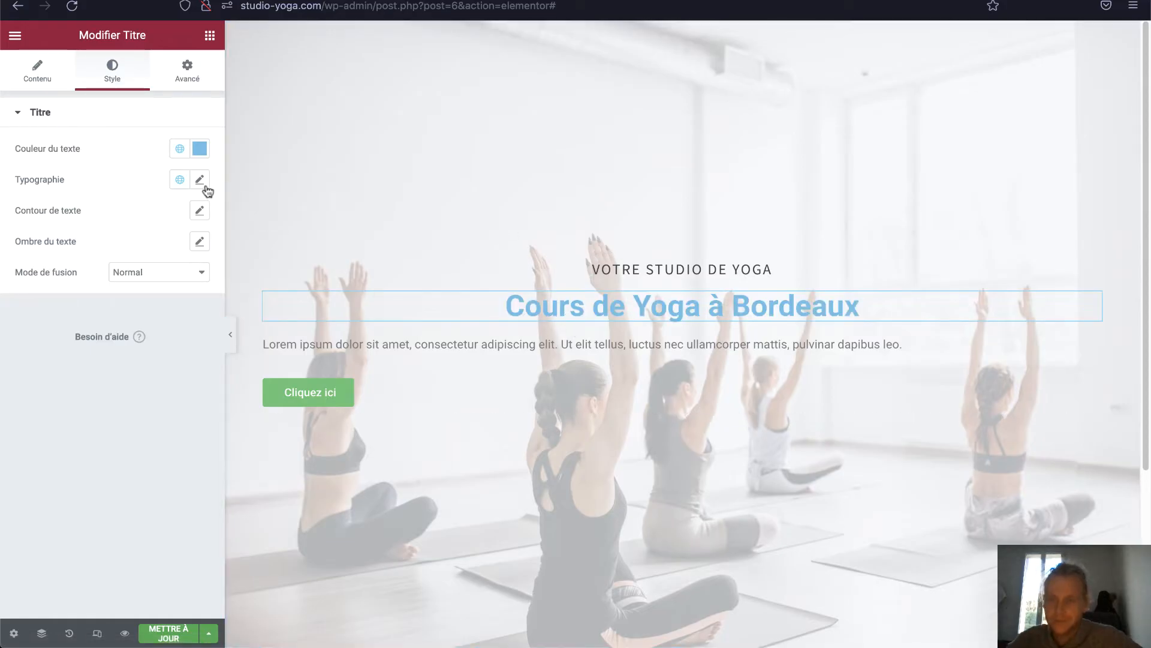
pyautogui.click(200, 150)
pyautogui.write('414141')
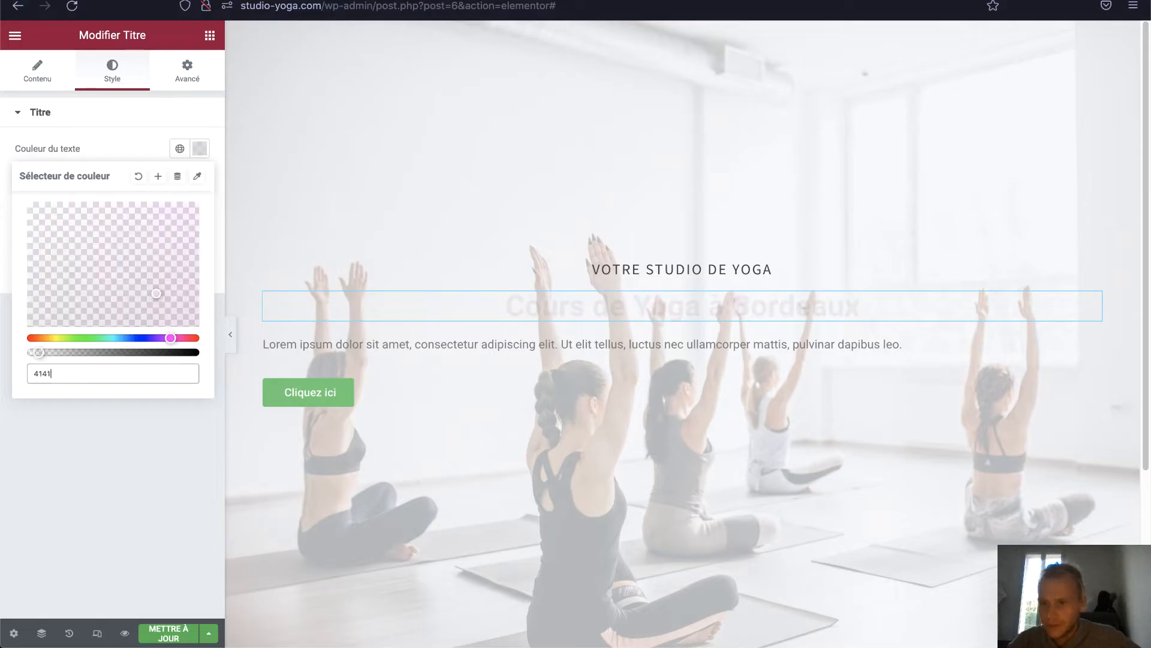
# Save the heading's text colour as a new global colour named "Texte Noir perso"
pyautogui.click(159, 180)
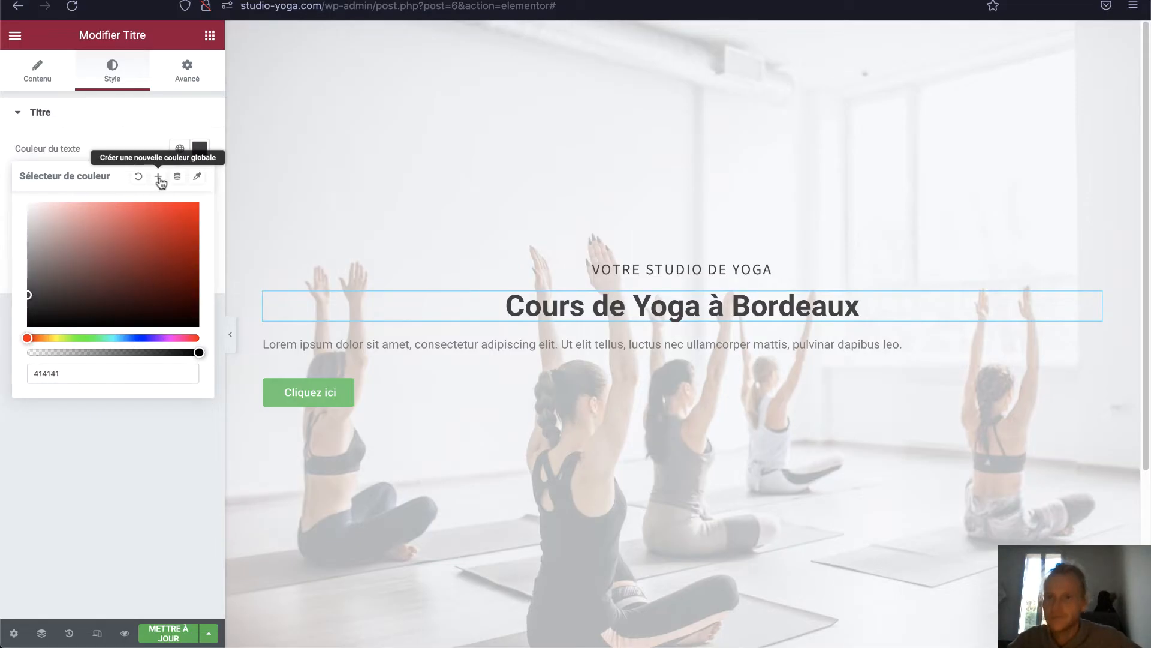
pyautogui.click(160, 180)
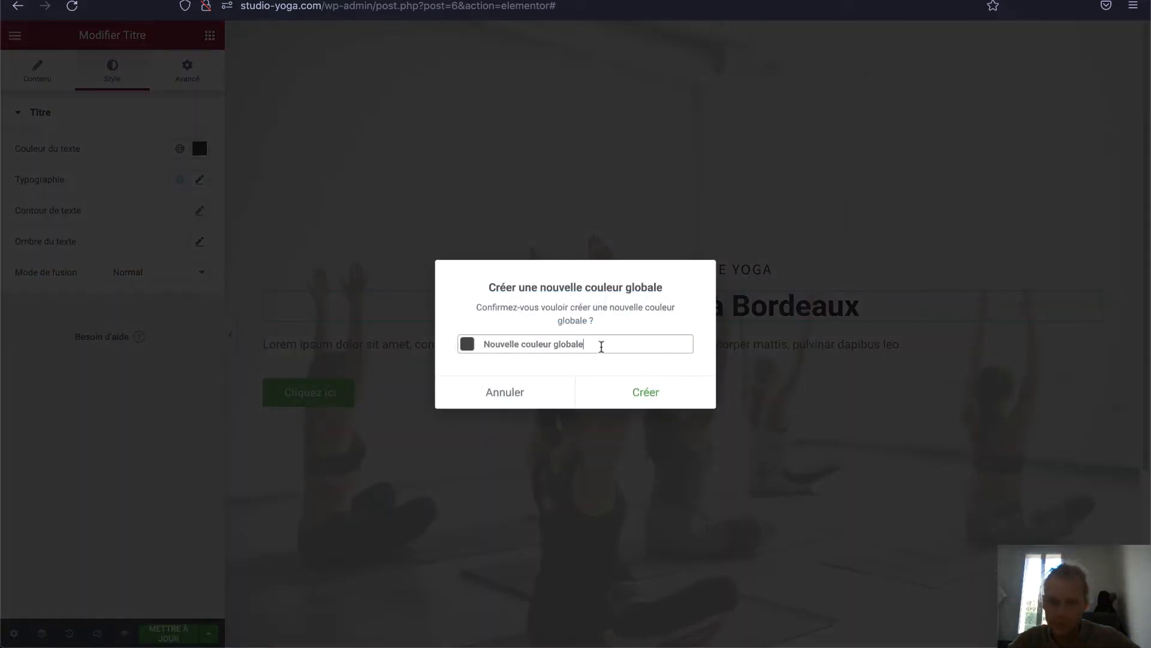
pyautogui.moveTo(594, 344); pyautogui.dragTo(467, 342)
pyautogui.write('T')
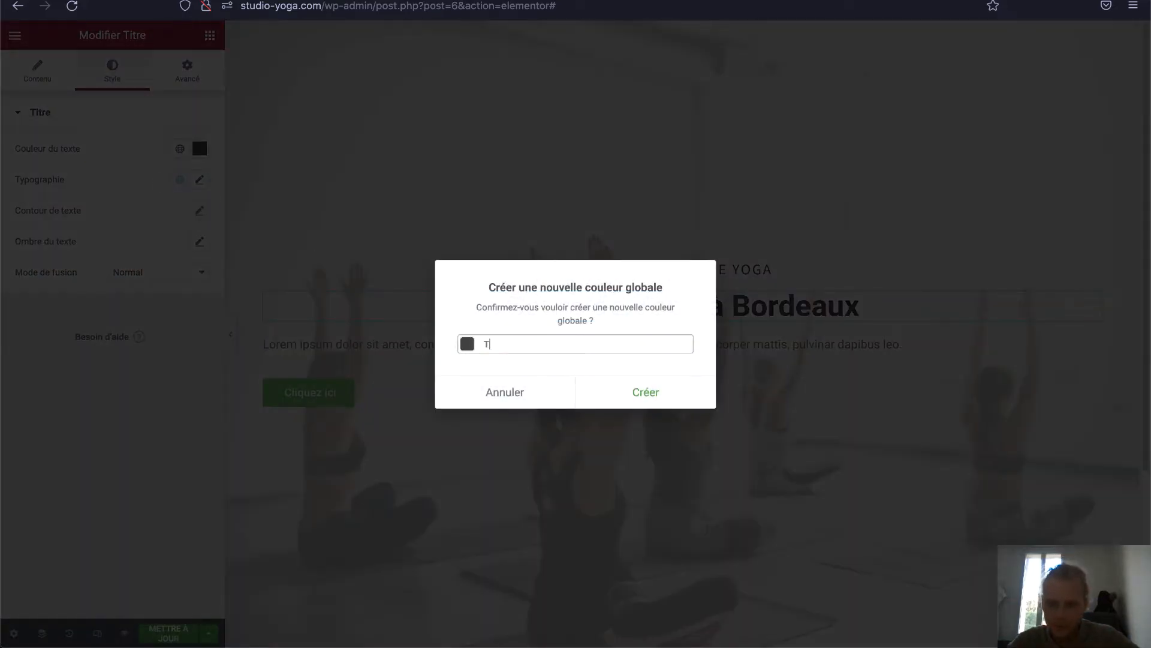
pyautogui.write('exte Noir perso')
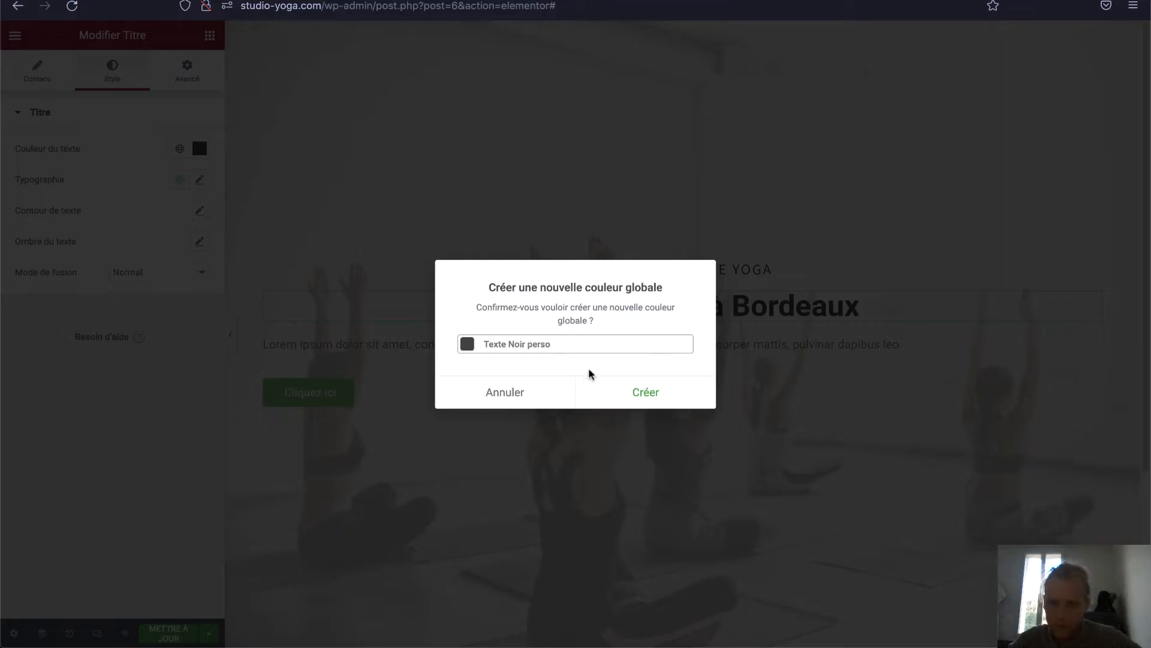
pyautogui.click(645, 393)
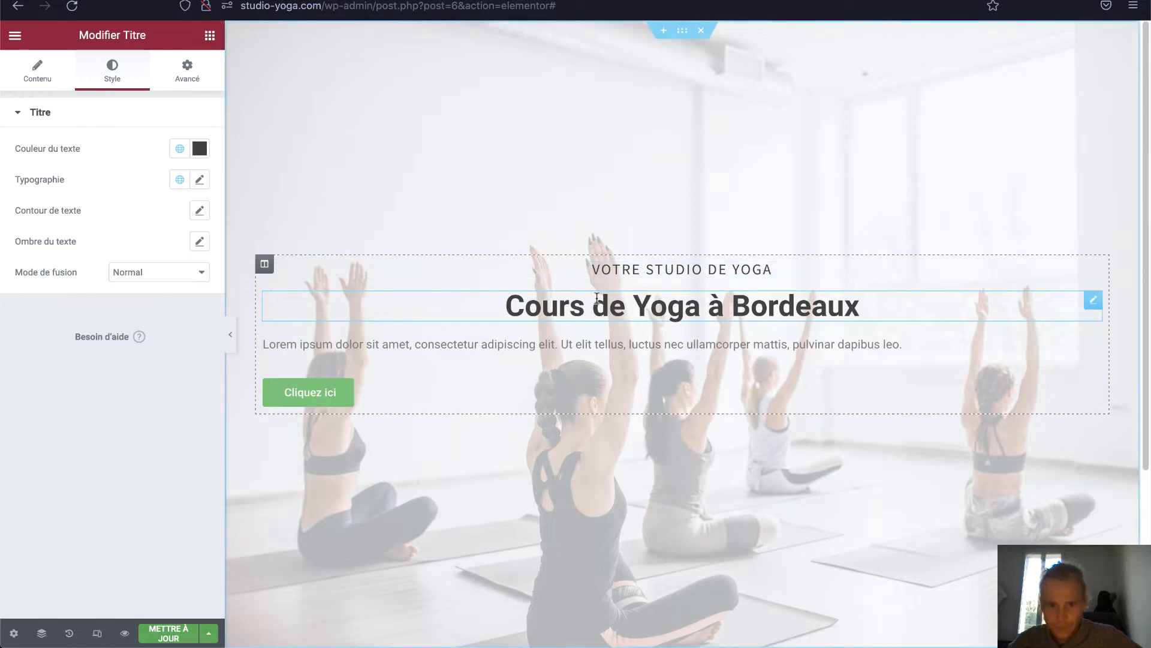
# Set the font family of the "Cours de Yoga à Bordeaux" heading to Quicksand
pyautogui.click(201, 180)
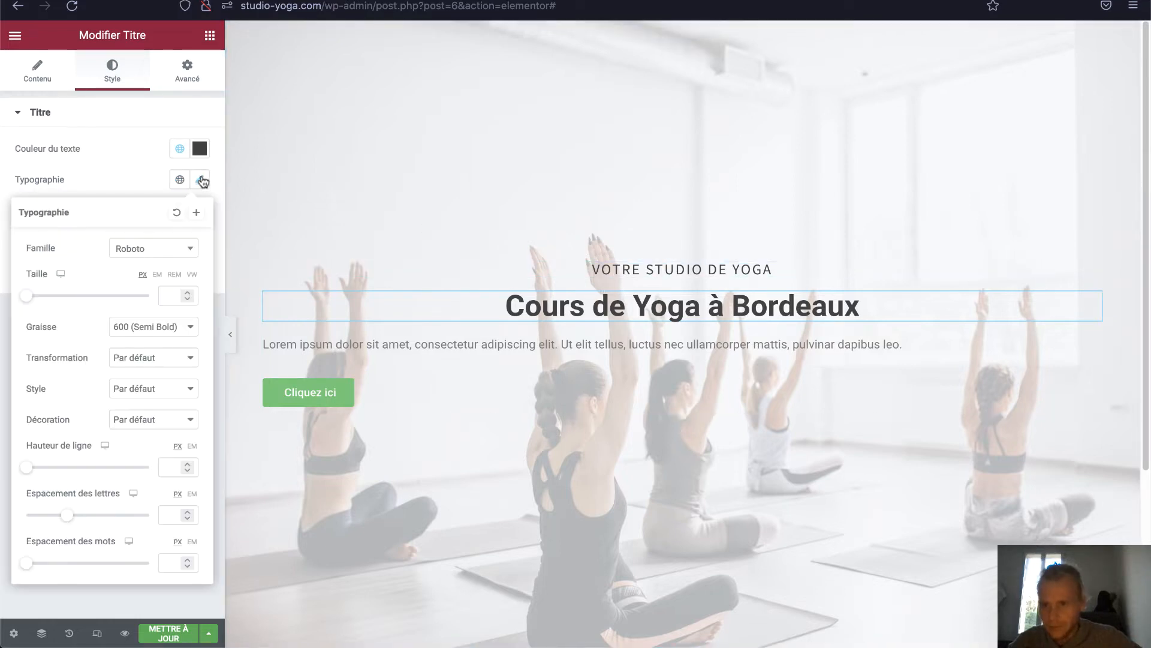
pyautogui.click(178, 256)
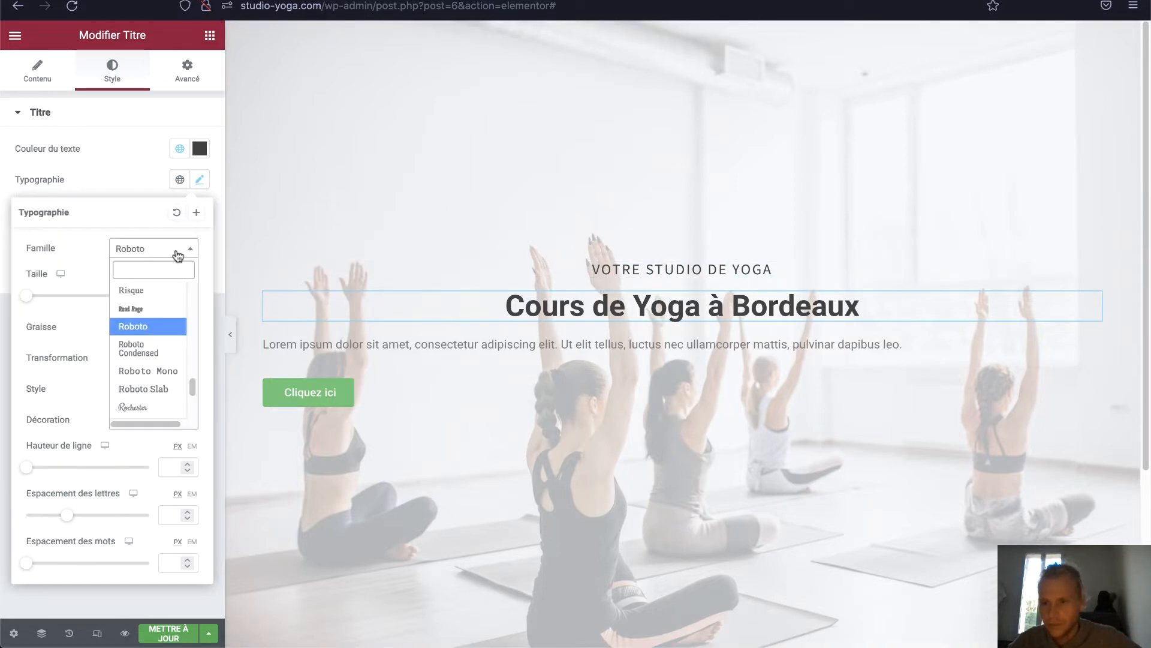
pyautogui.write('quick')
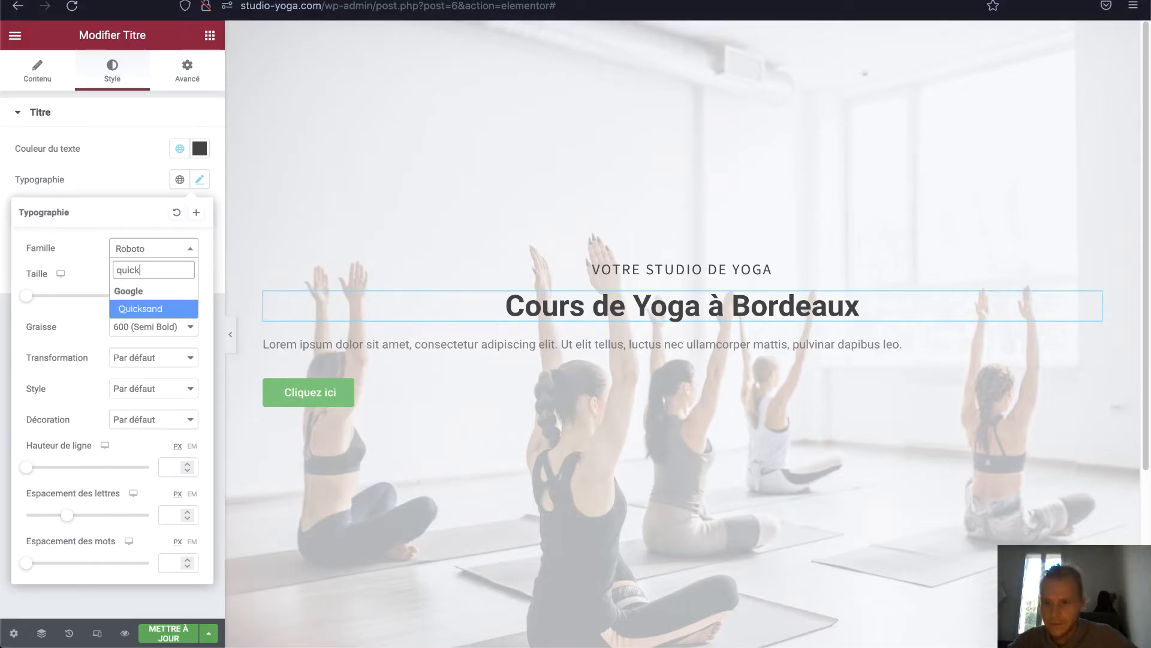
pyautogui.click(160, 310)
# Try other font families such as Quintessential and Rakkas on the "Cours de Yoga à Bordeaux" heading and return to Quicksand
pyautogui.click(170, 249)
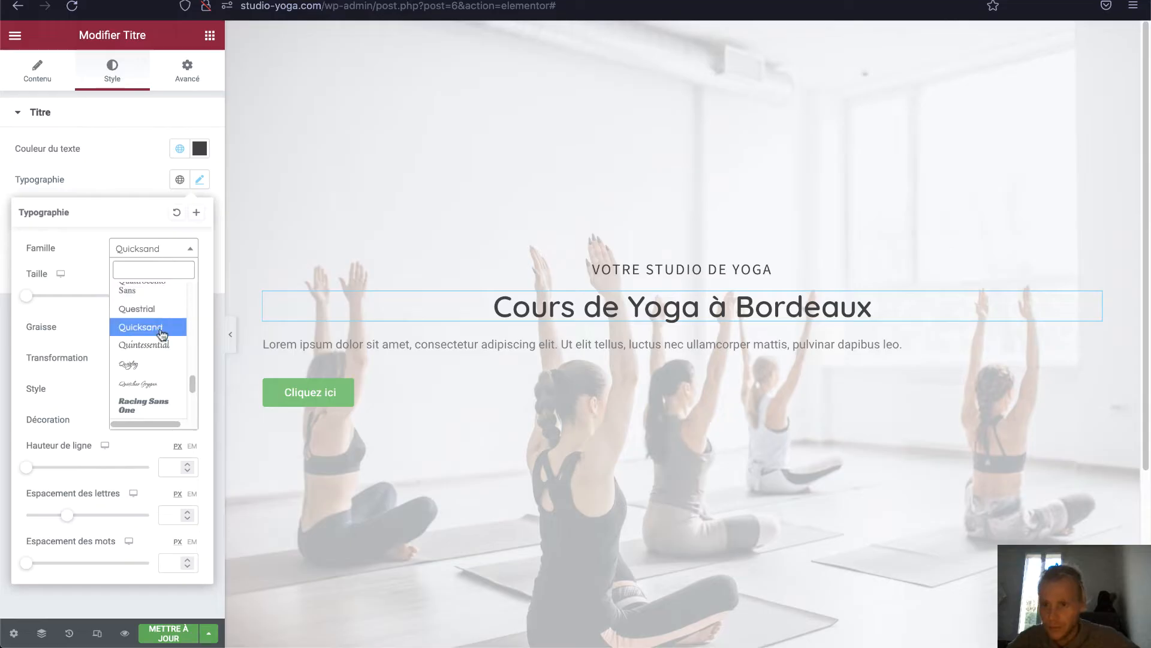
pyautogui.click(159, 346)
pyautogui.click(173, 250)
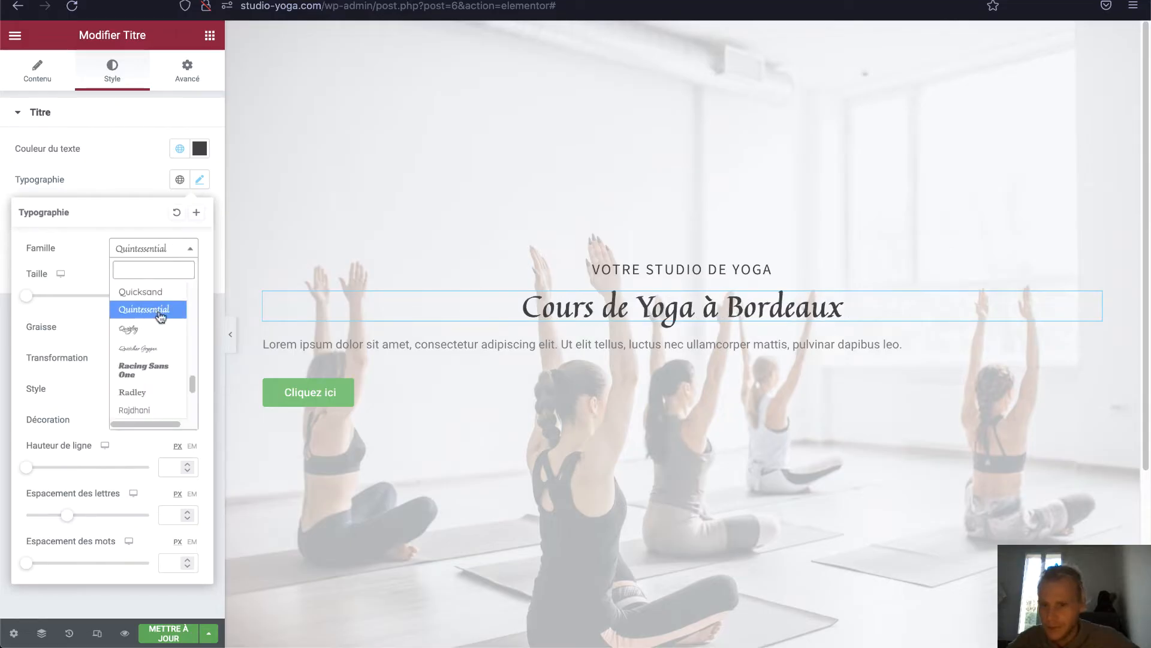
pyautogui.click(158, 350)
pyautogui.click(164, 251)
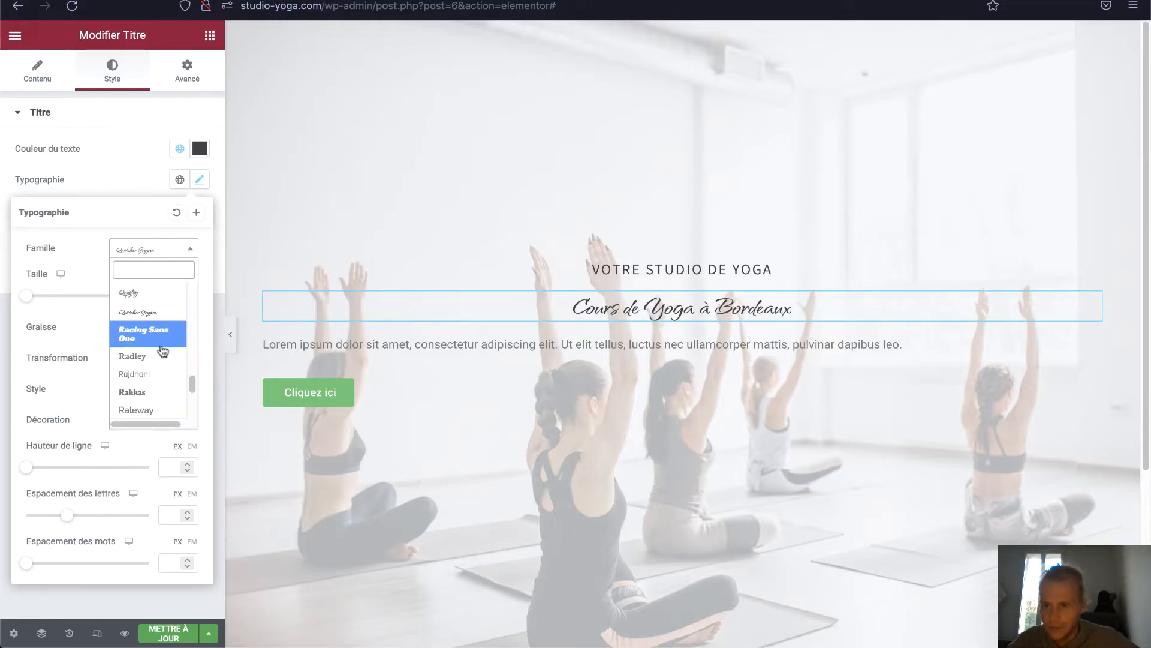
pyautogui.click(149, 392)
pyautogui.click(158, 249)
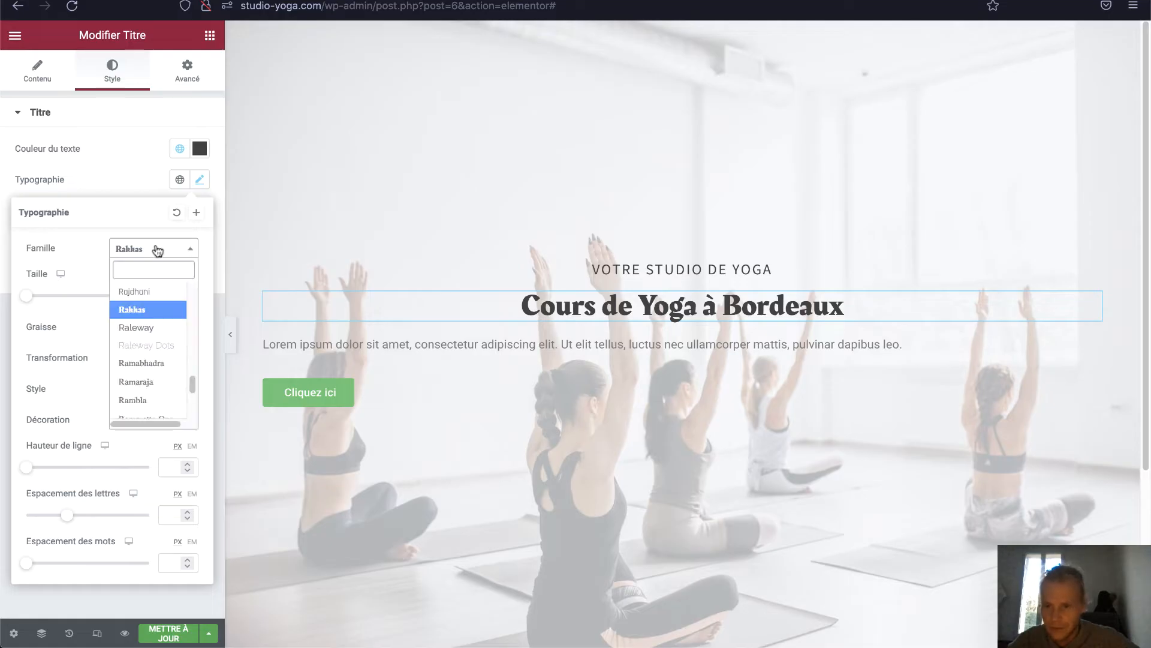
pyautogui.scroll(4, 156, 312)
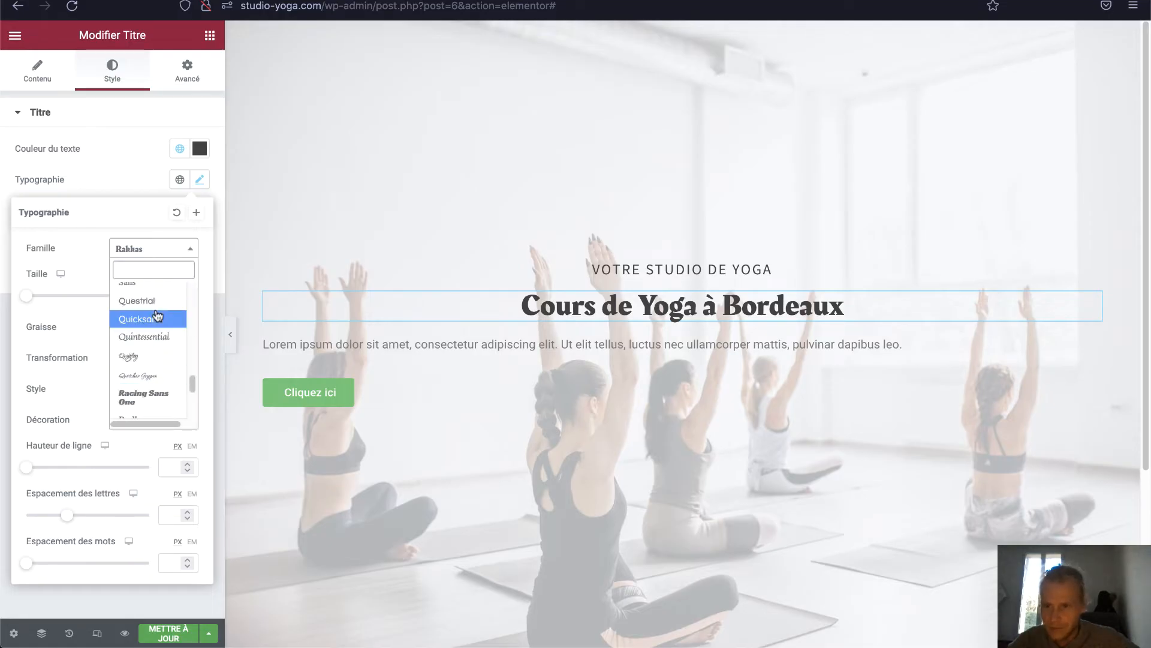
pyautogui.click(157, 316)
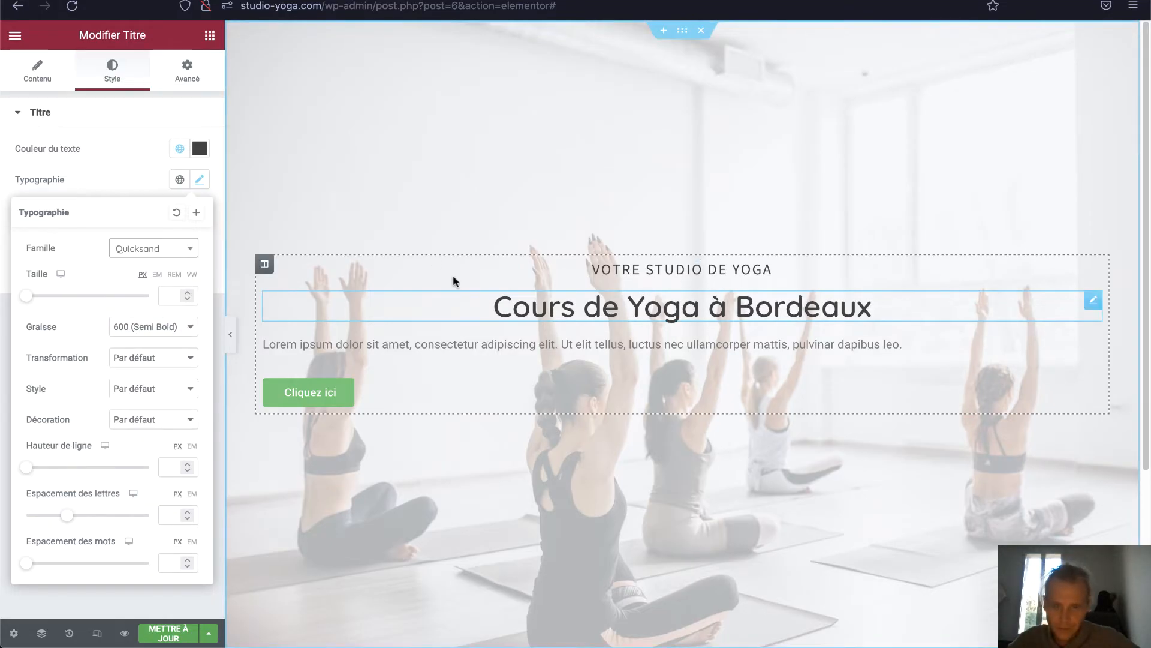
# Set the font size of the "Cours de Yoga à Bordeaux" heading to 50 px
pyautogui.click(30, 296)
pyautogui.moveTo(31, 298); pyautogui.dragTo(61, 303)
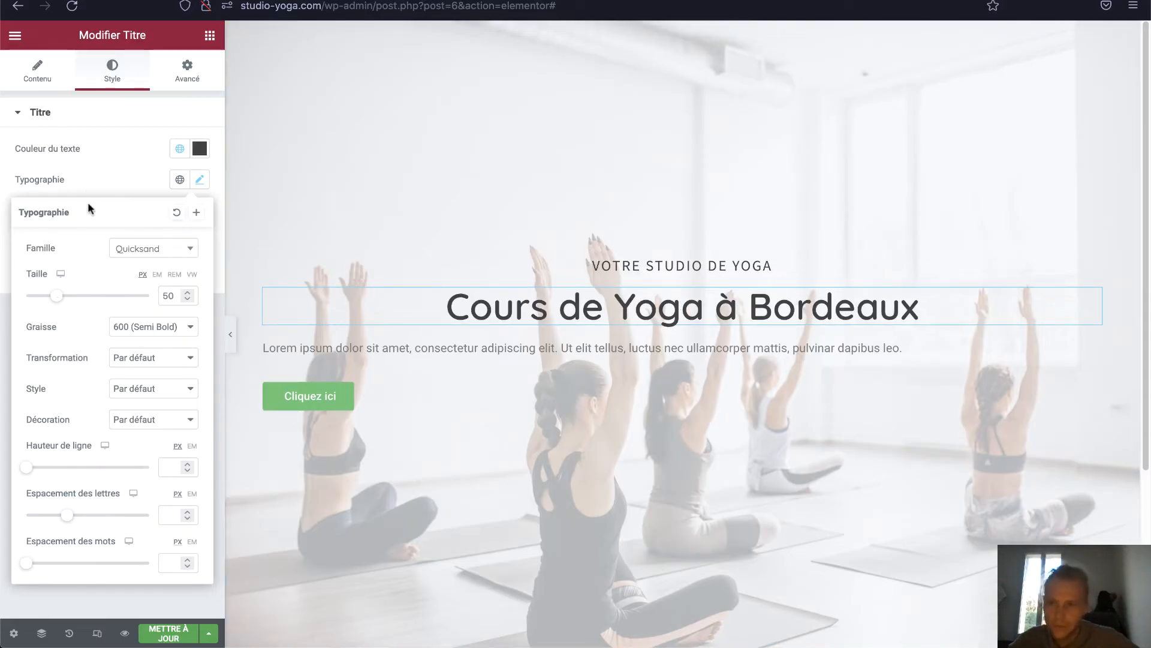
pyautogui.click(111, 172)
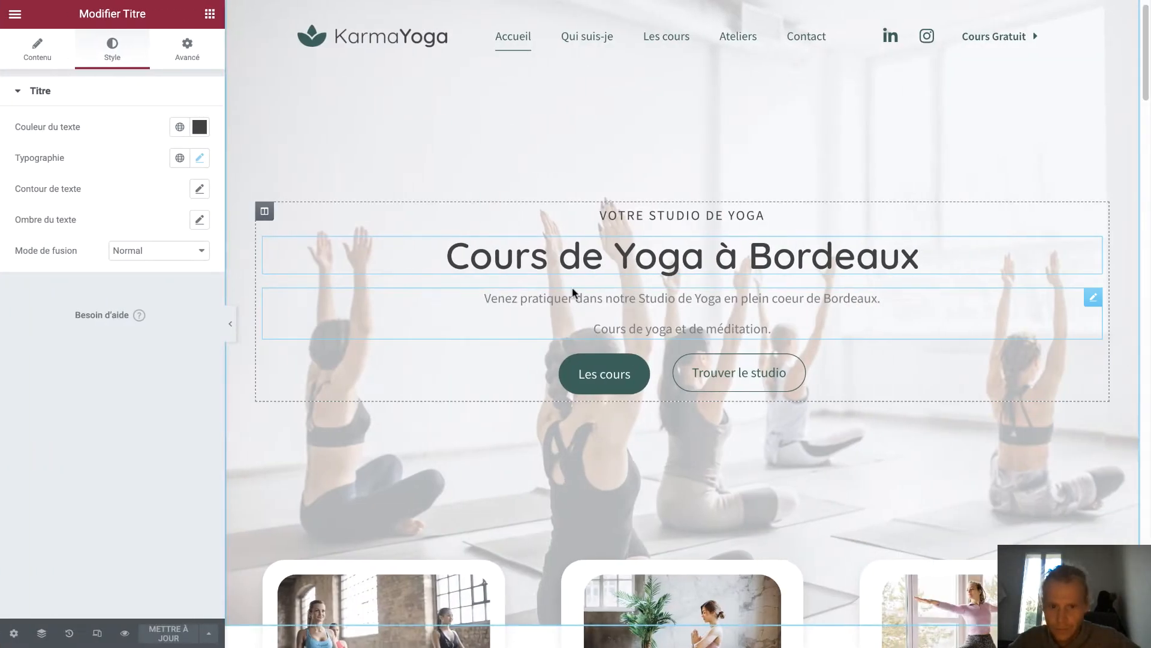
# Replace the Lorem ipsum text on the Studio Yoga page with the two description paragraphs copied from the KarmaYoga example page
pyautogui.click(572, 290)
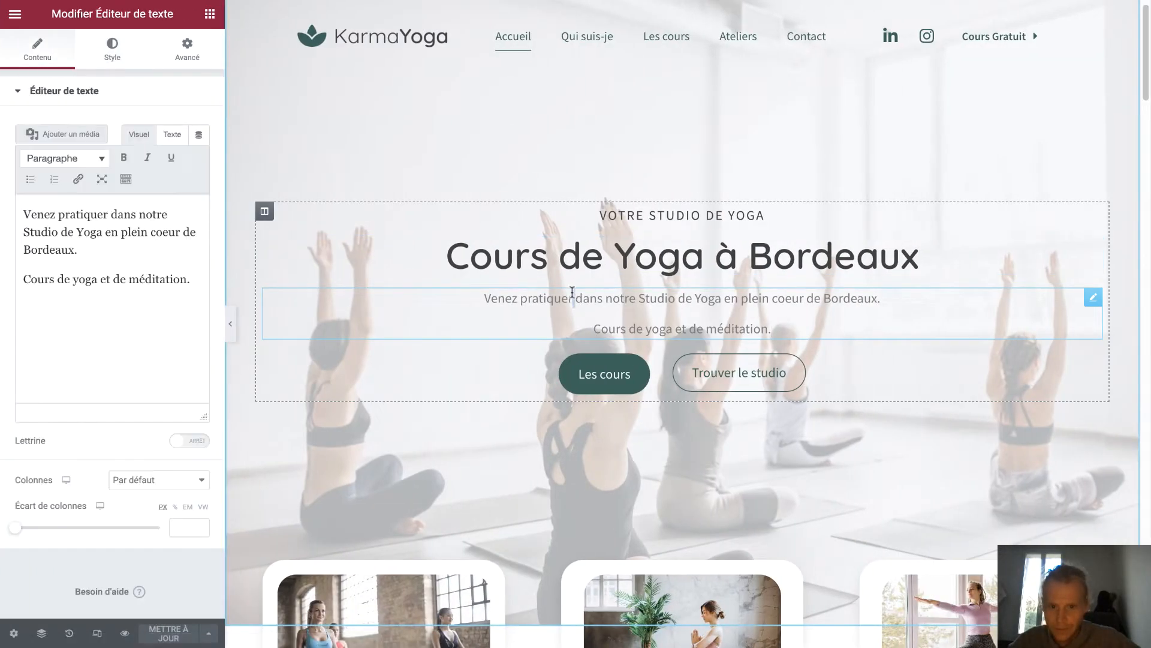
pyautogui.tripleClick(572, 292)
pyautogui.press('super+a')
pyautogui.hotkey('ctrl', 'c')
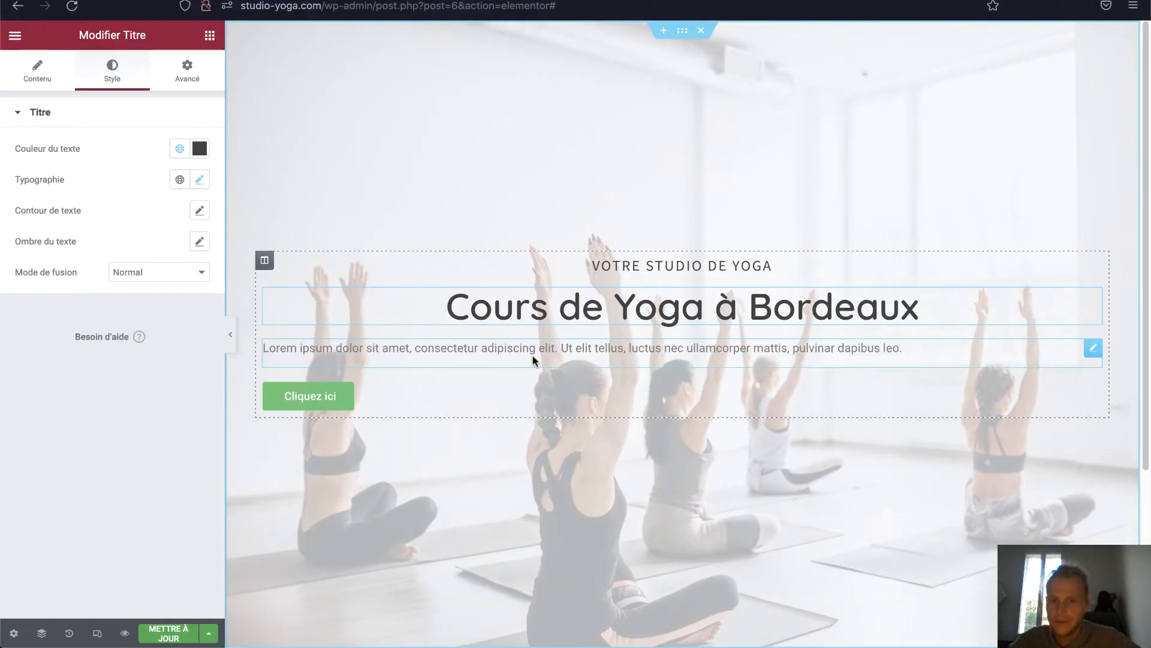
pyautogui.click(527, 354)
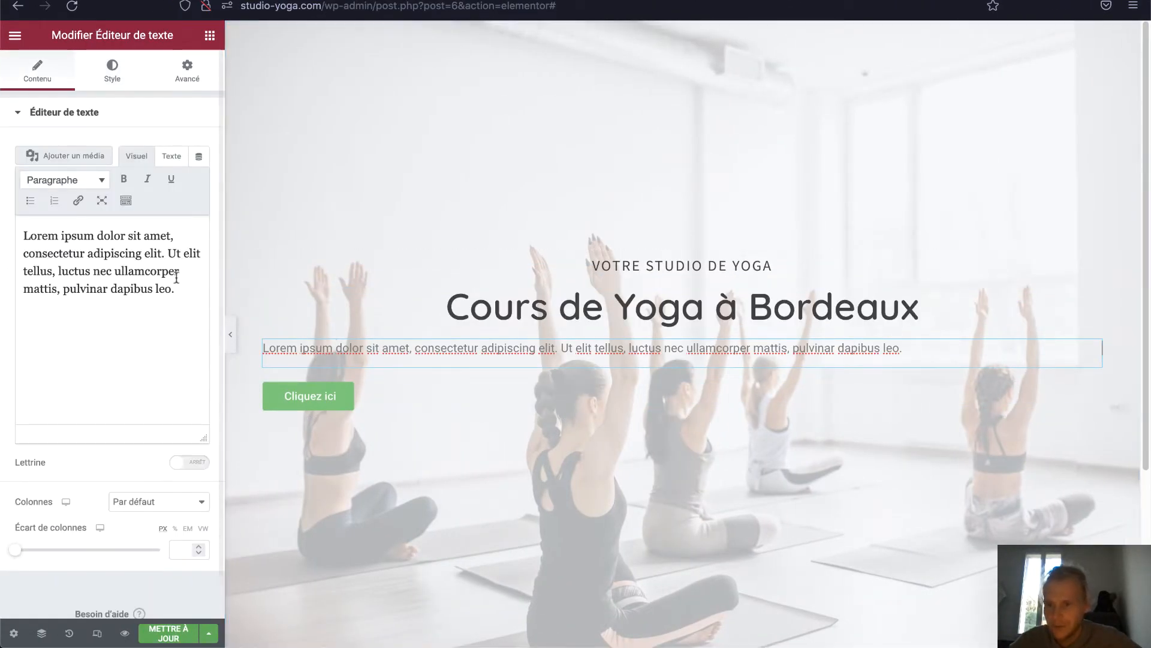
pyautogui.moveTo(176, 289); pyautogui.dragTo(1, 202)
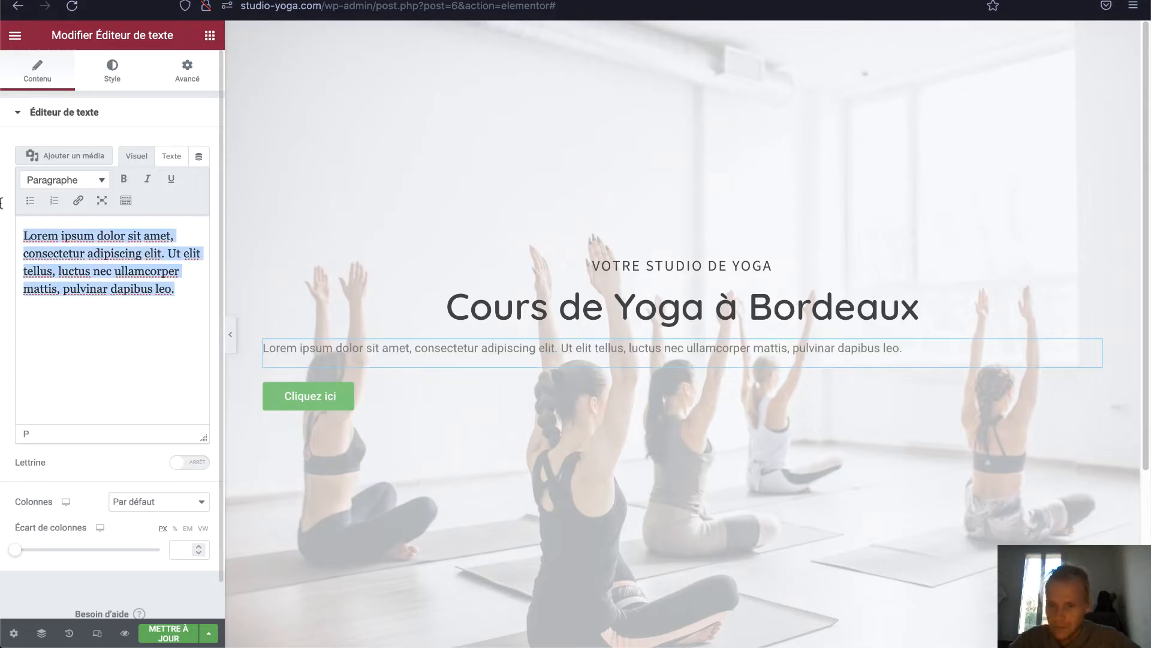
pyautogui.hotkey('ctrl', 'v')
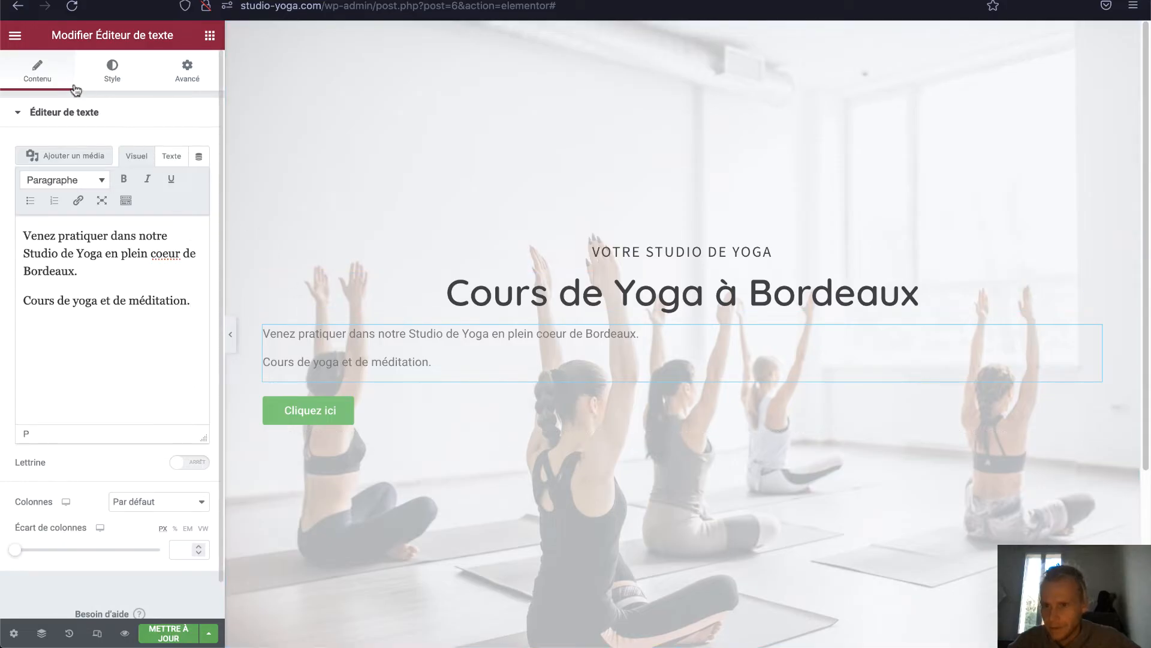
# Centre the description text below the "Cours de Yoga à Bordeaux" heading
pyautogui.click(106, 84)
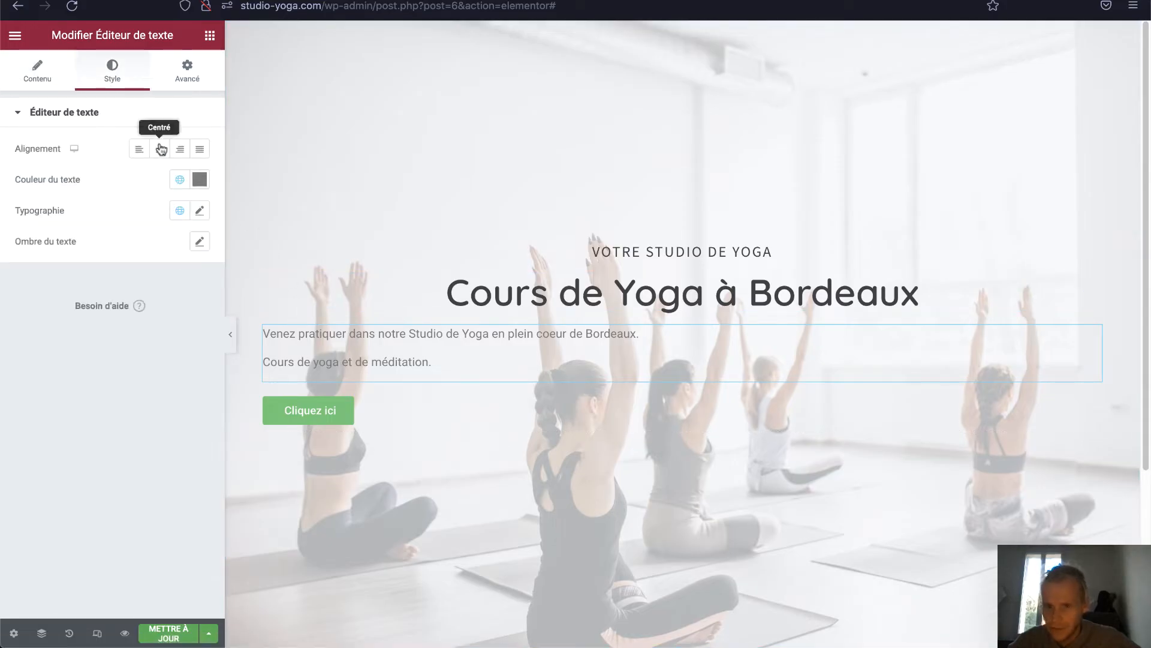
pyautogui.click(159, 149)
pyautogui.click(42, 72)
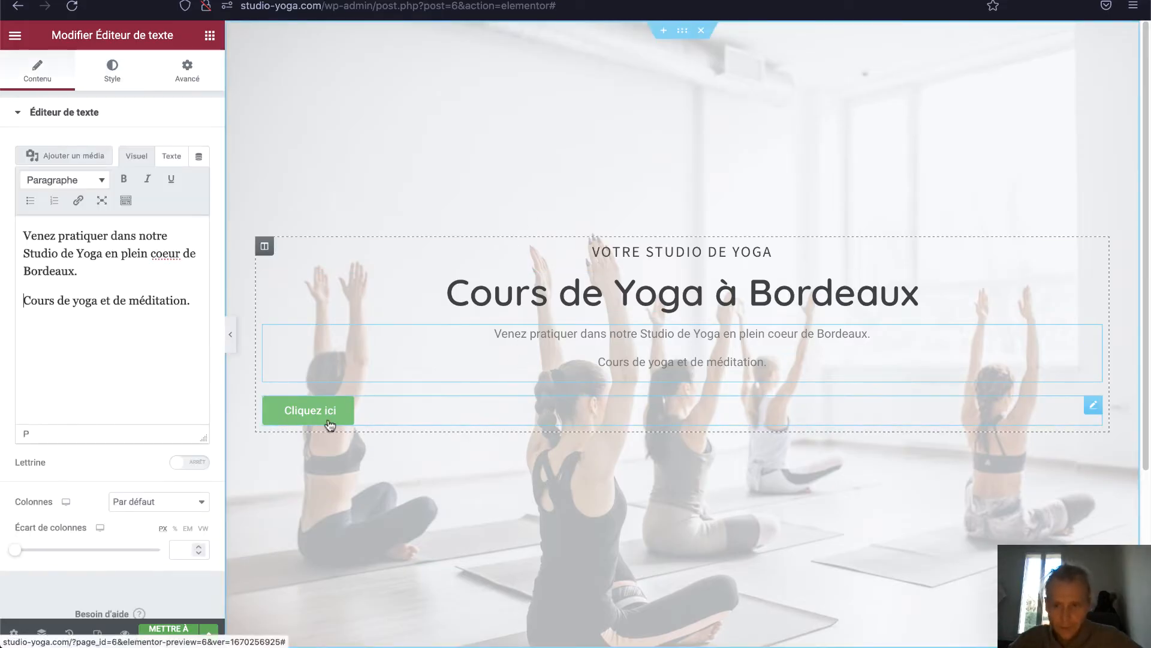
# Change the text of the "Cliquez ici" button to "Les cours"
pyautogui.click(483, 418)
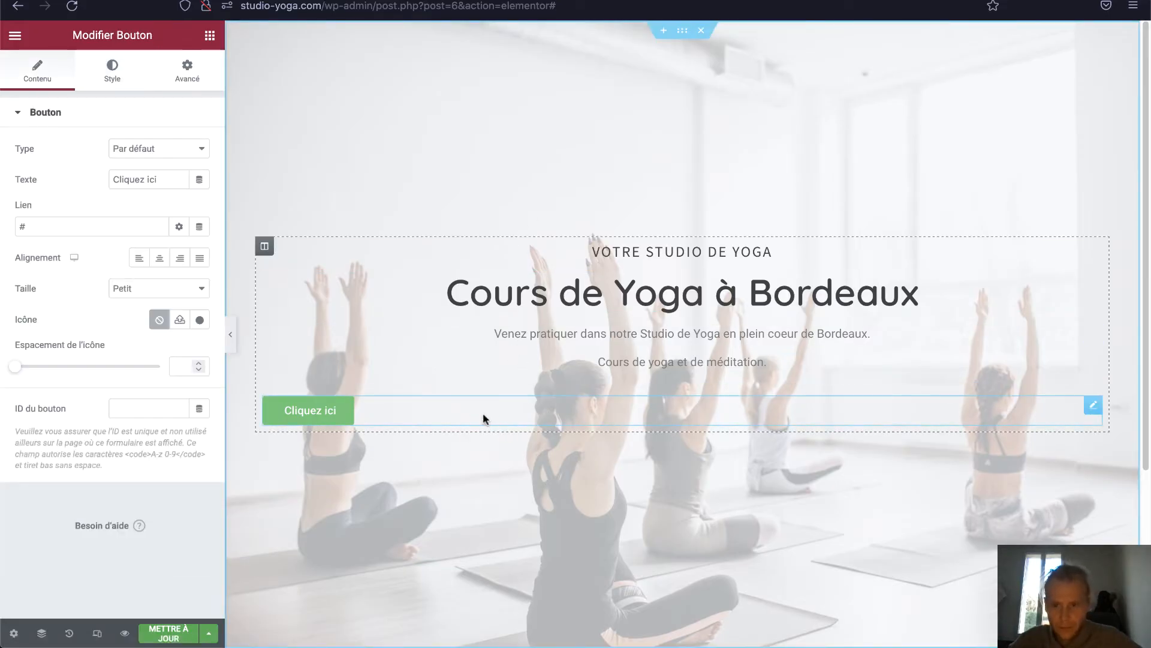
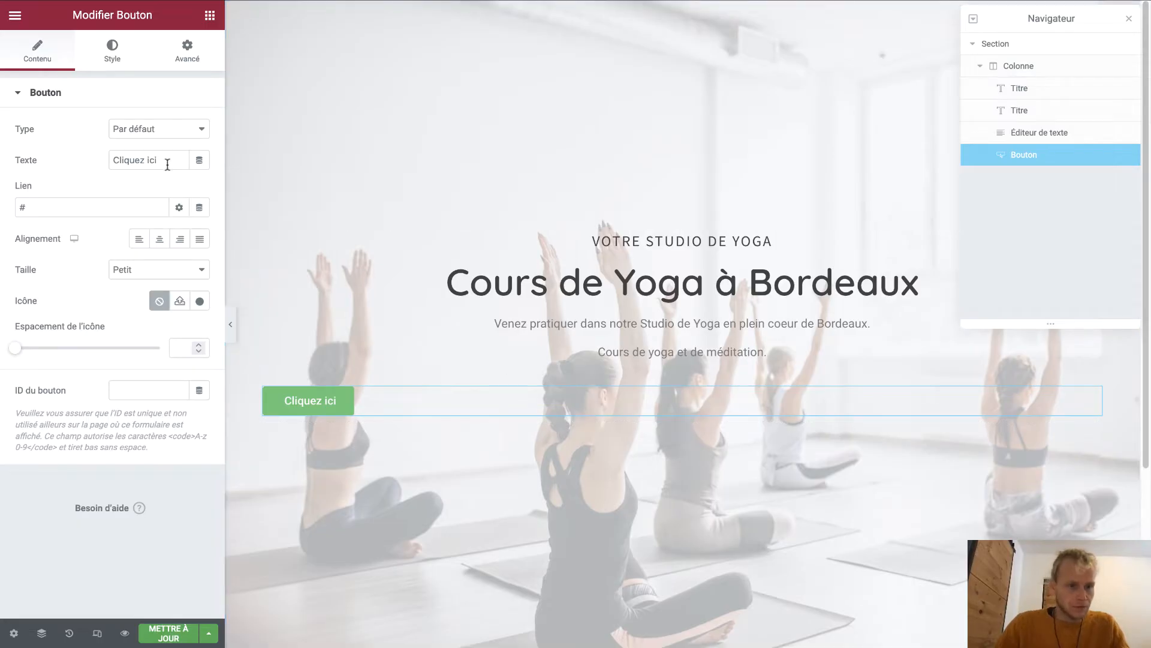
pyautogui.moveTo(180, 160); pyautogui.dragTo(37, 141)
pyautogui.write('Les cours')
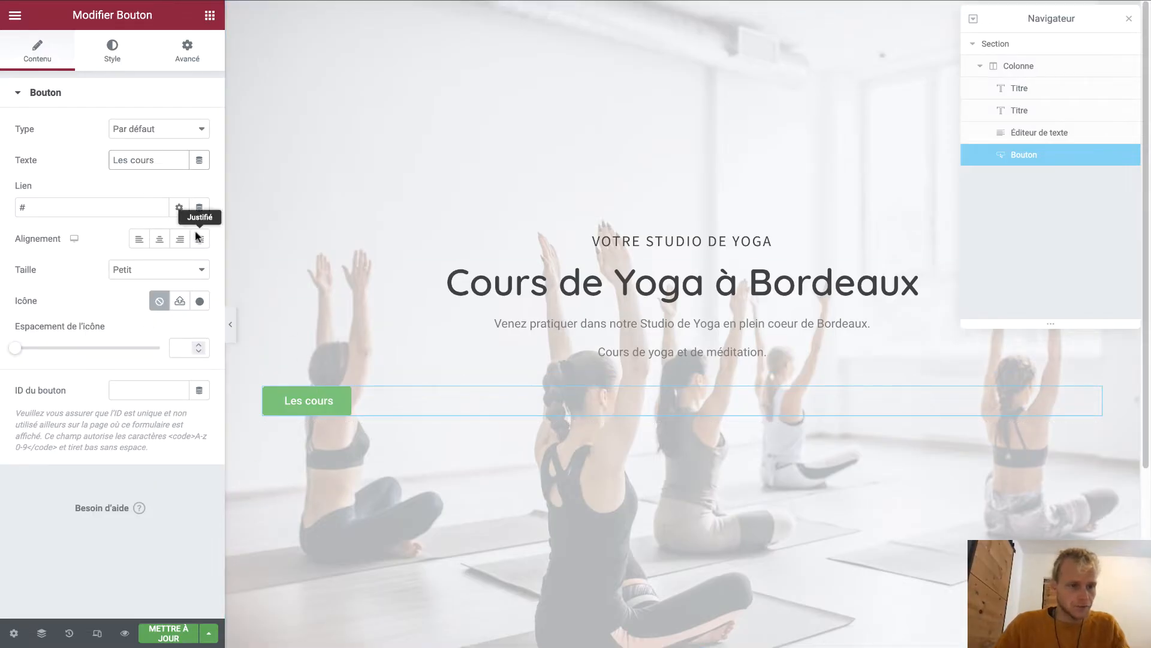
# Try the Grand and Moyen sizes on the "Les cours" button and set it back to Petit
pyautogui.click(168, 271)
pyautogui.click(166, 297)
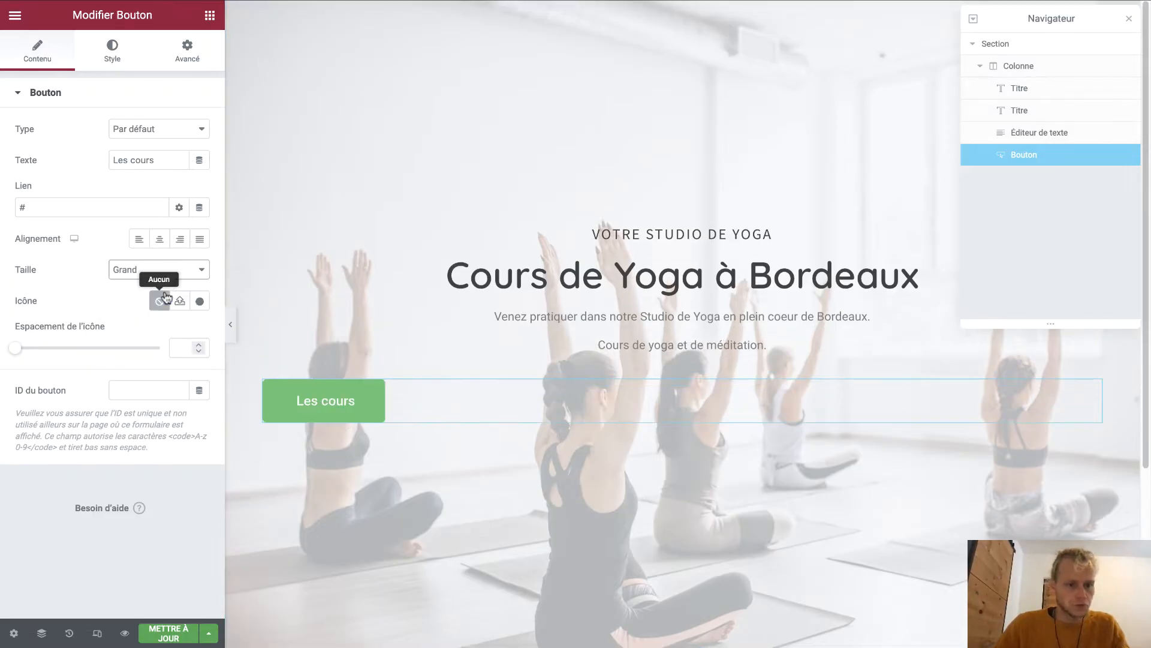
pyautogui.click(169, 273)
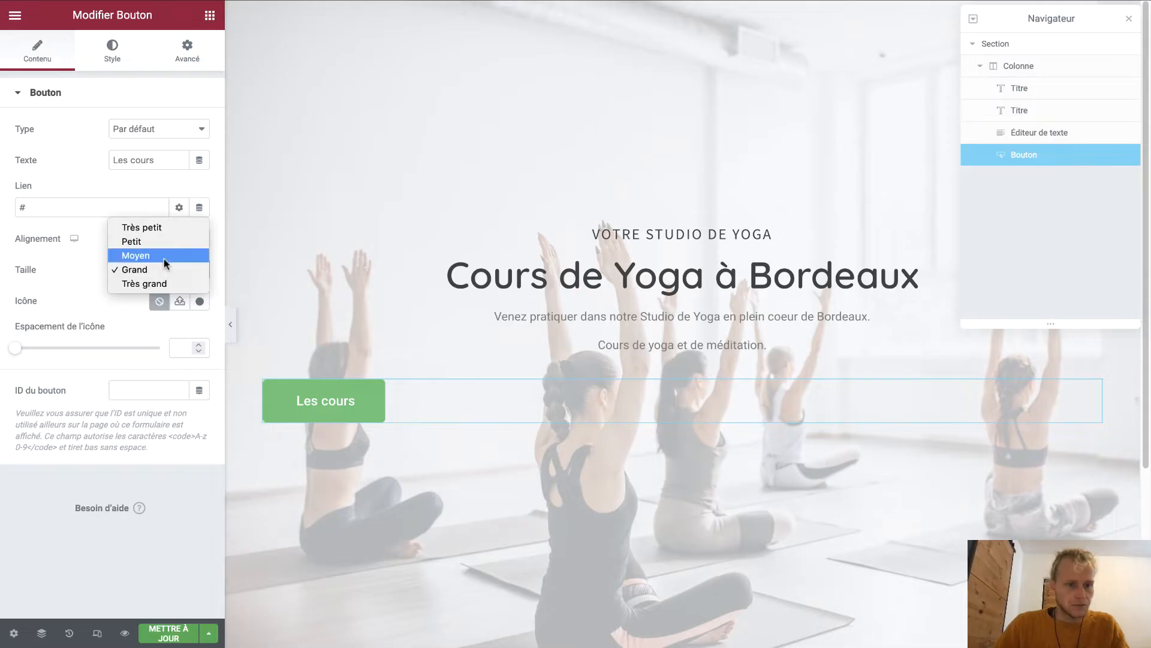
pyautogui.click(162, 256)
pyautogui.click(160, 270)
pyautogui.click(157, 255)
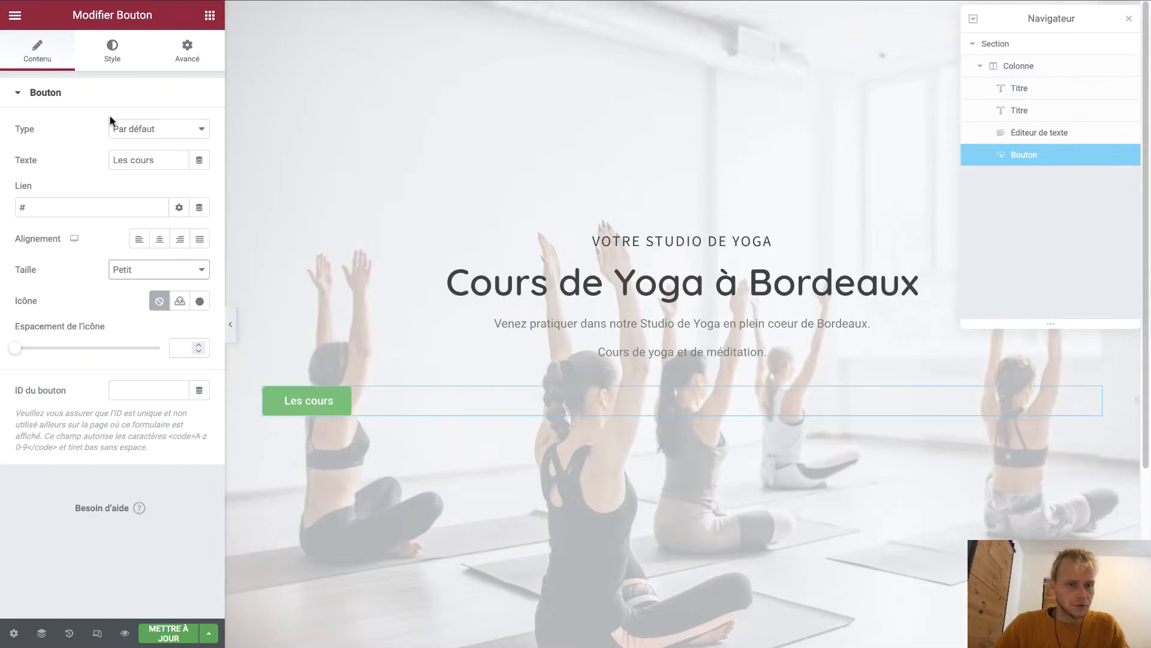
# Set the background colour of the "Les cours" button to #2C6158
pyautogui.click(110, 69)
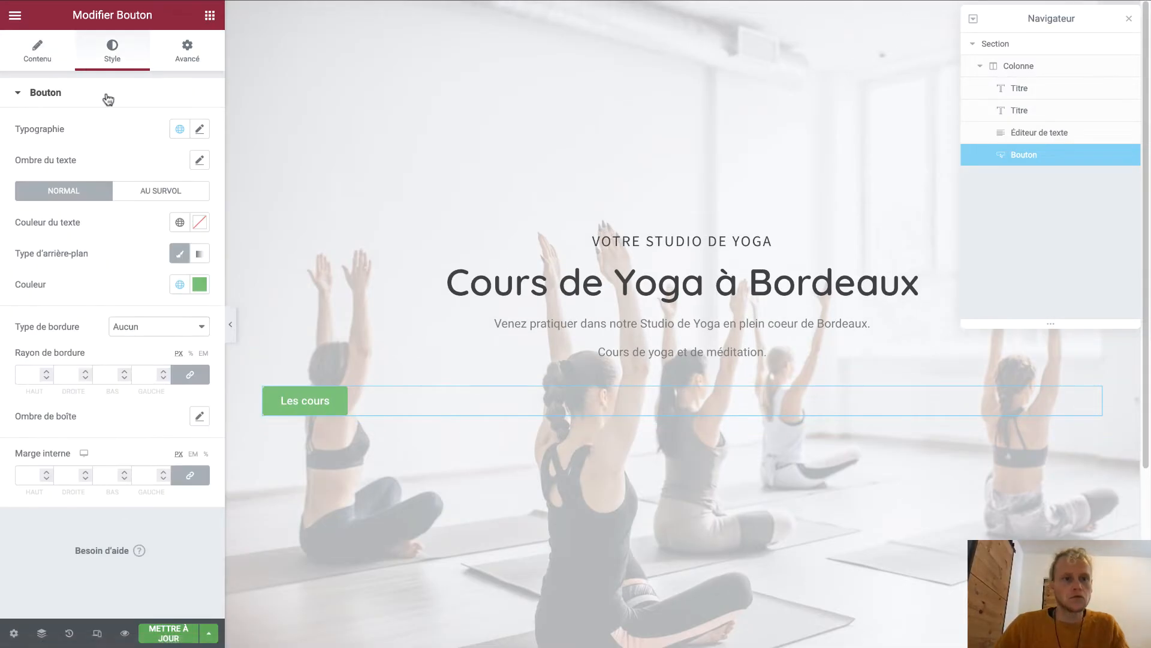
pyautogui.click(200, 285)
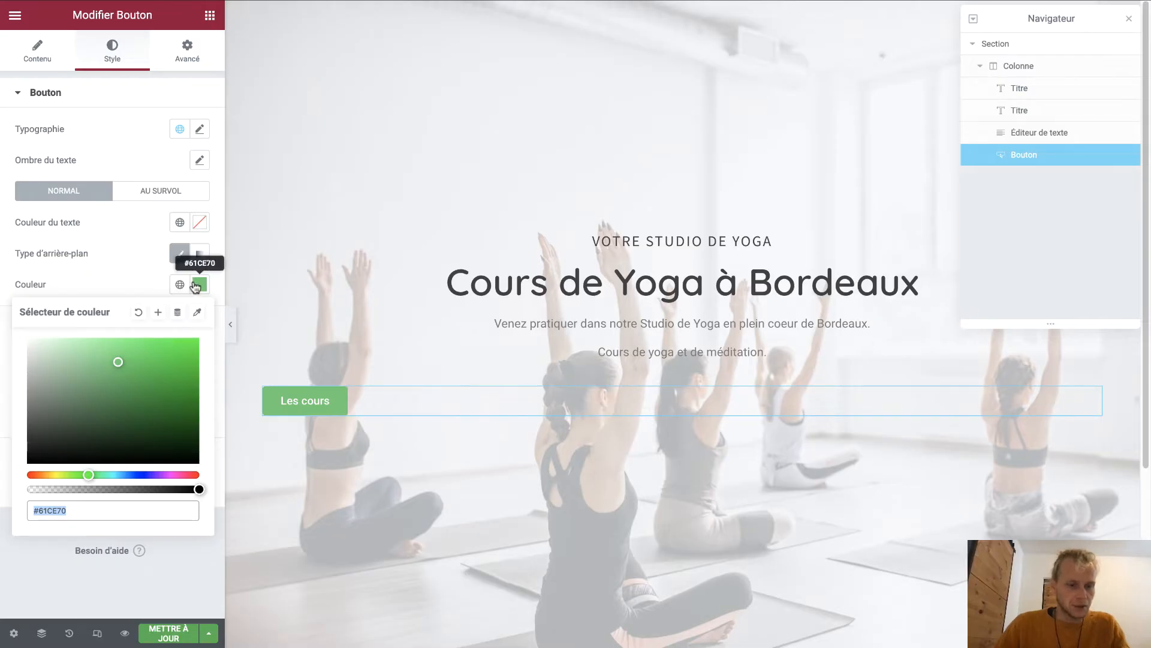
pyautogui.hotkey('ctrl', 'v')
pyautogui.hotkey('ctrl', 'a')
pyautogui.press('BackSpace')
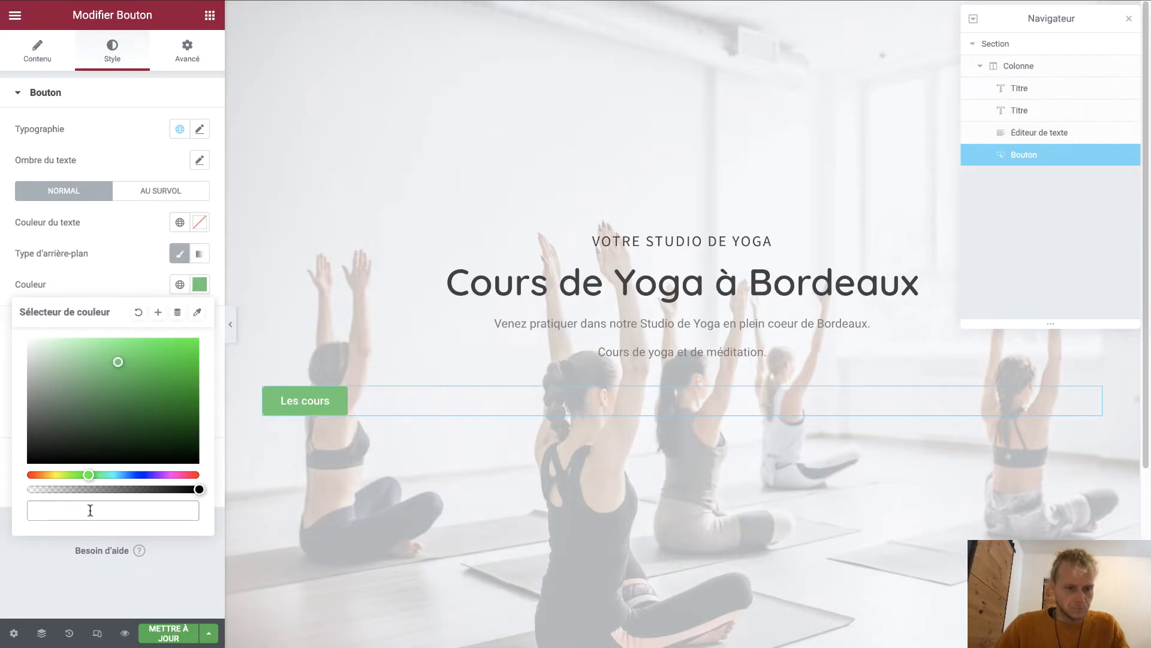
pyautogui.write('#2C6158')
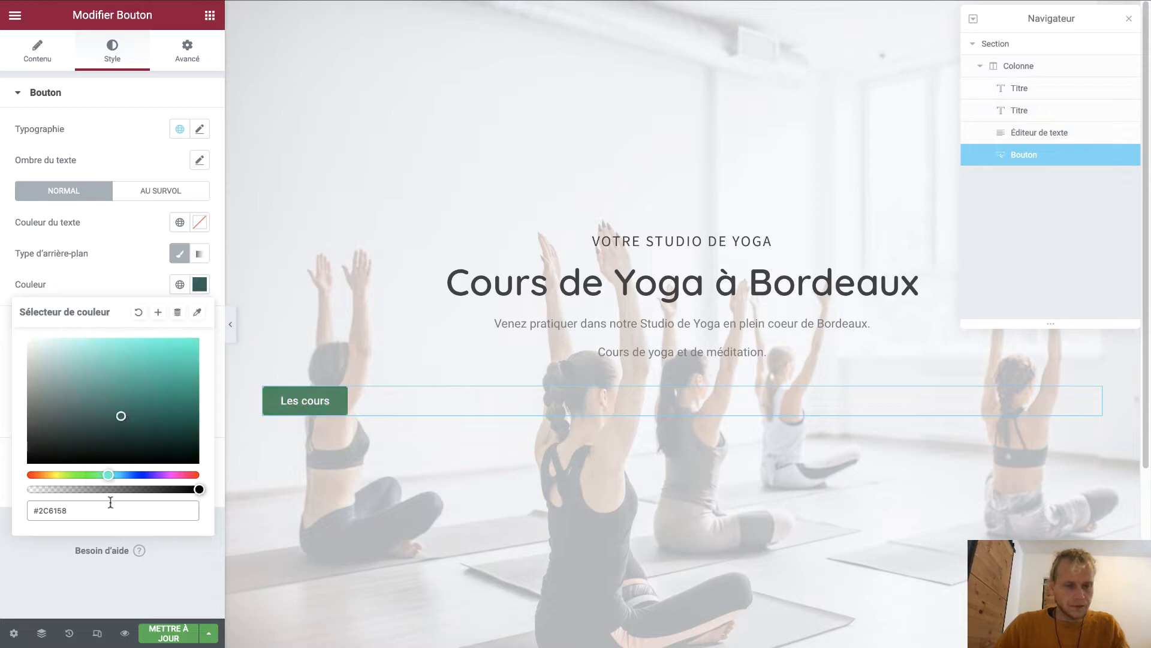
# Save the button's background colour as a new global colour named "Couleur d'accent 2"
pyautogui.click(157, 311)
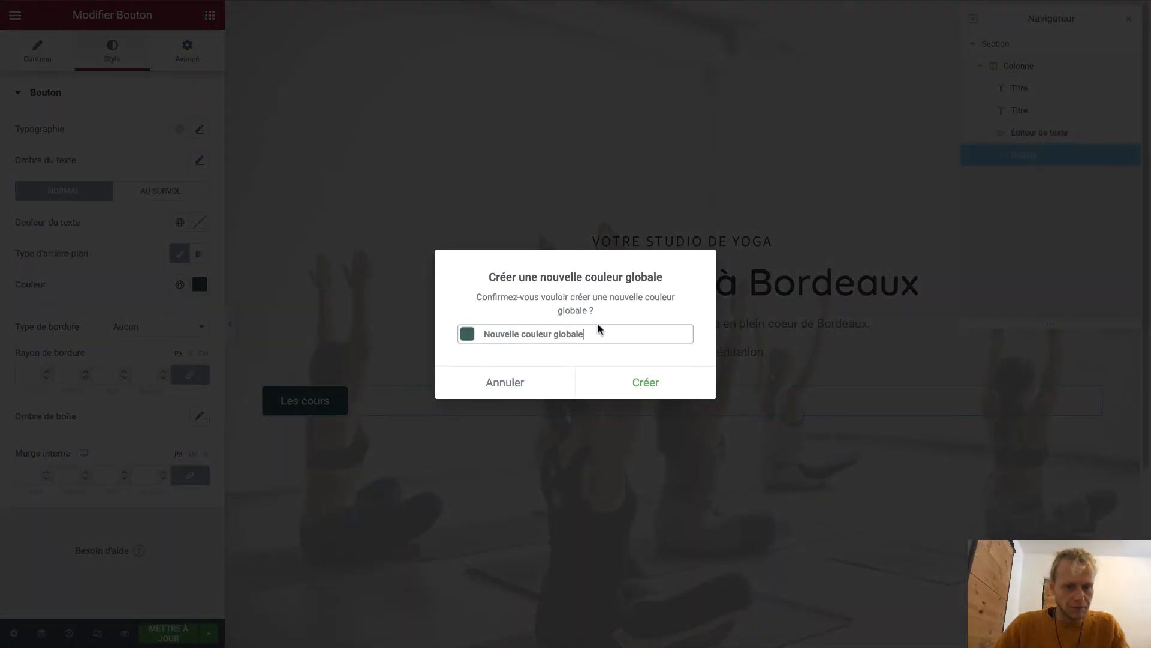
pyautogui.hotkey('ctrl', 'a')
pyautogui.write('Couelur')
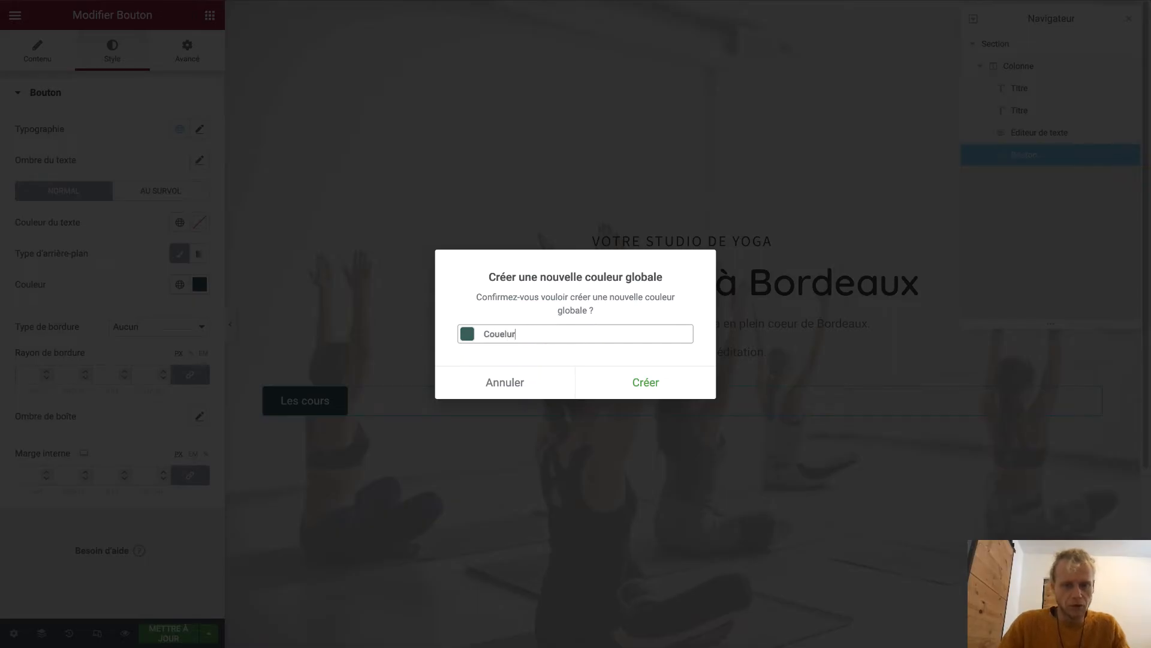
pyautogui.press('BackSpace')
pyautogui.write('eu')
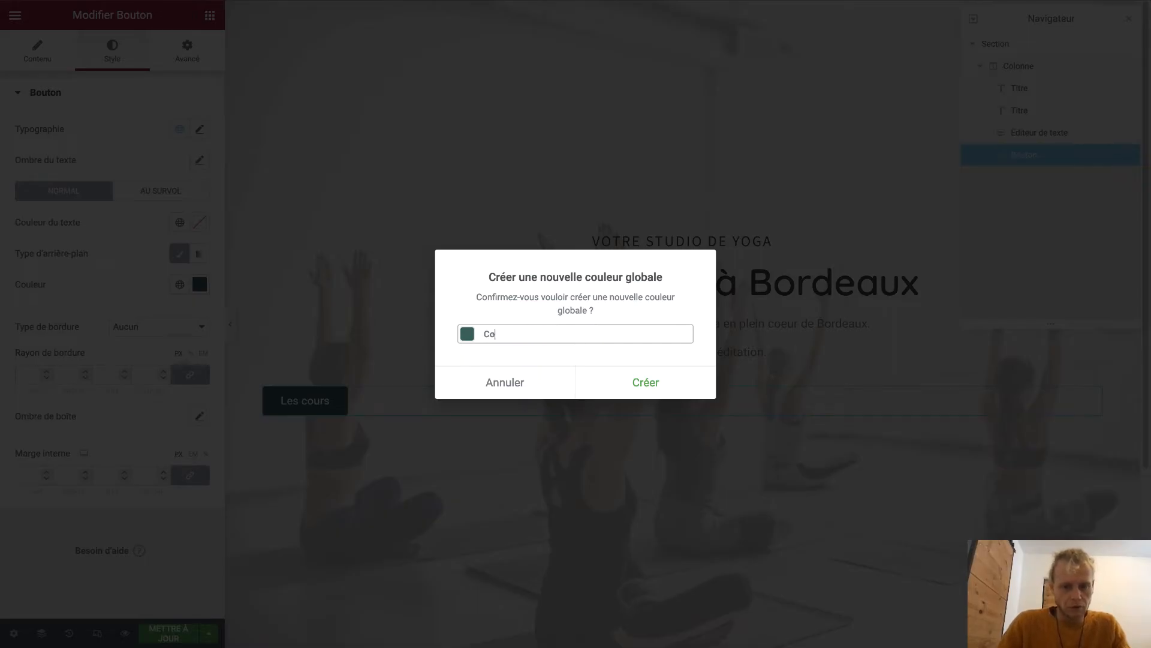
pyautogui.write("r d'accent")
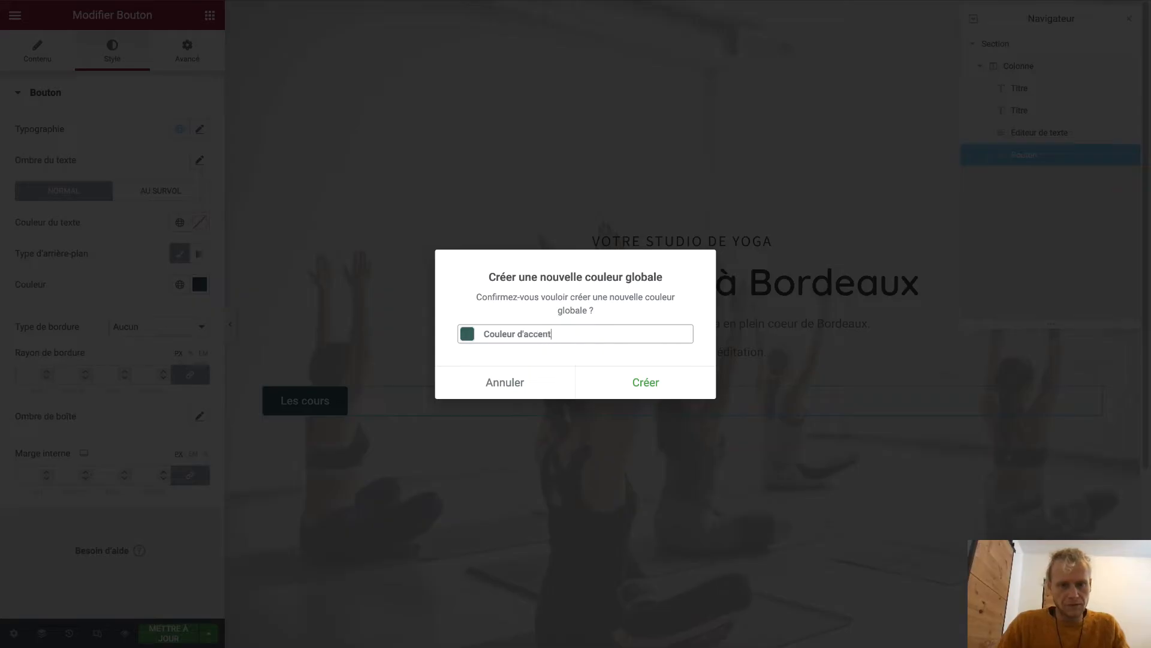
pyautogui.write(' 2')
pyautogui.click(616, 391)
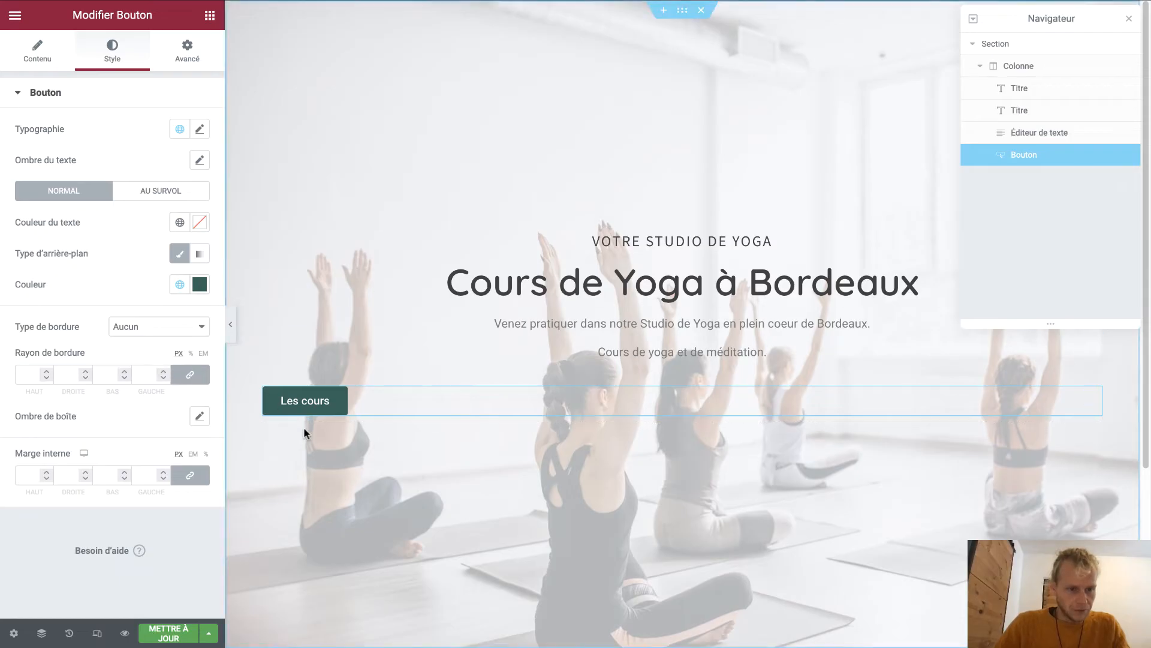
# Set the inner padding of the "Les cours" button to 25 px on all four sides
pyautogui.click(43, 472)
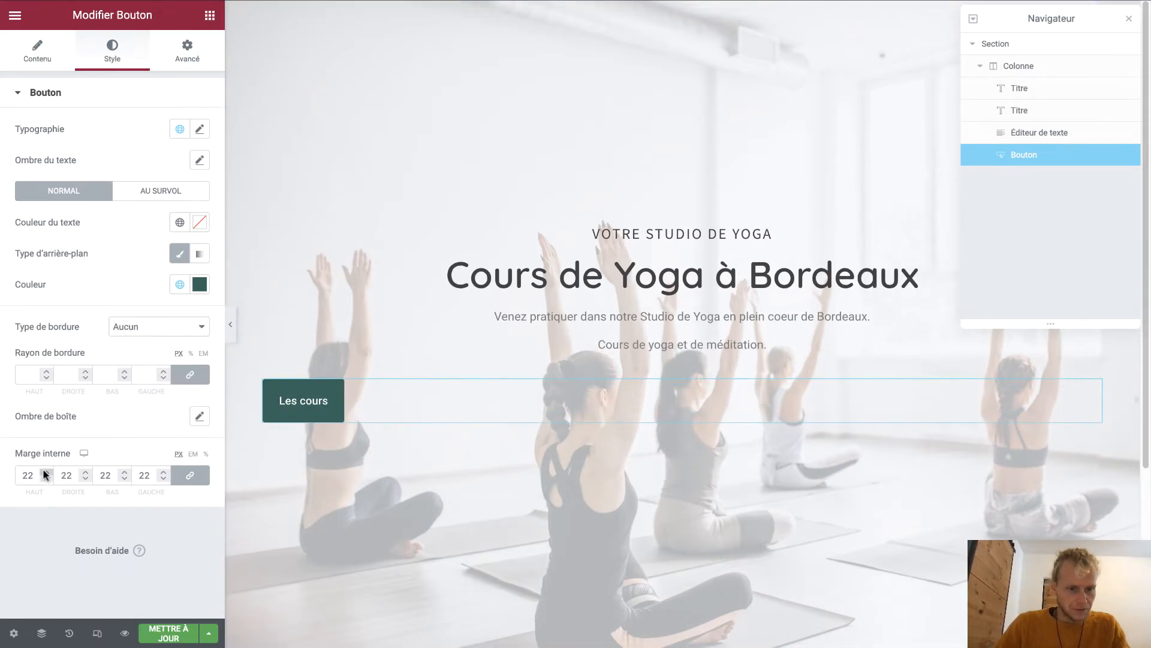
pyautogui.click(43, 471)
pyautogui.click(44, 472)
pyautogui.click(44, 472)
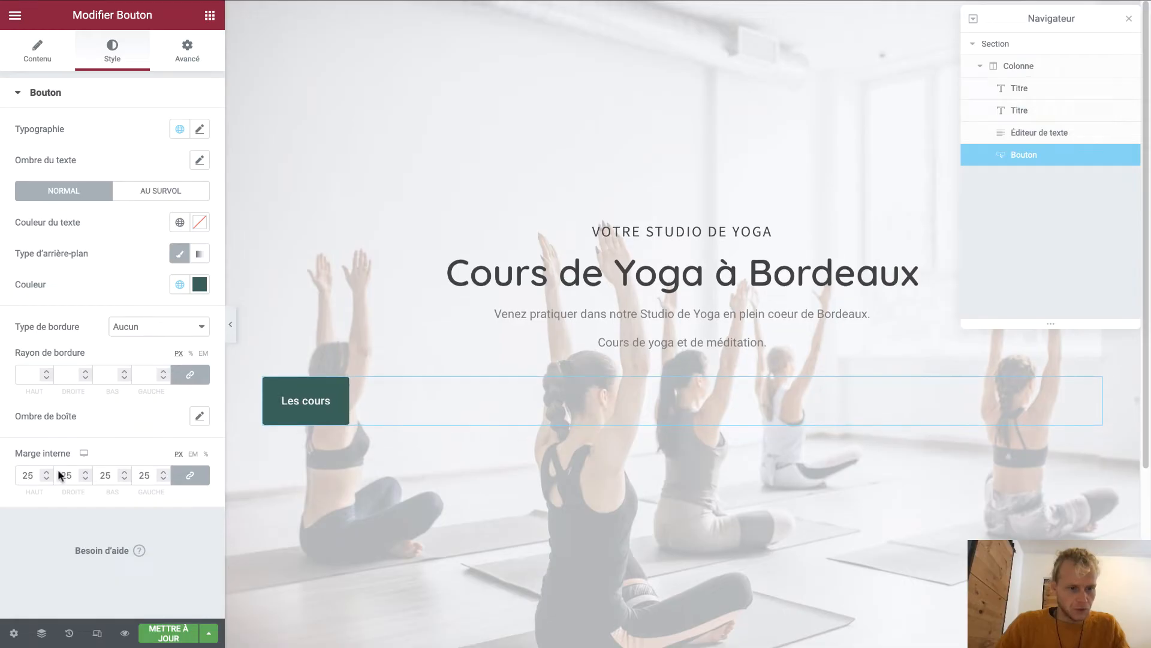
# Unlink the button's padding values to set only its top and bottom padding to 15 px, and round all corners with a 30 px border radius
pyautogui.click(190, 475)
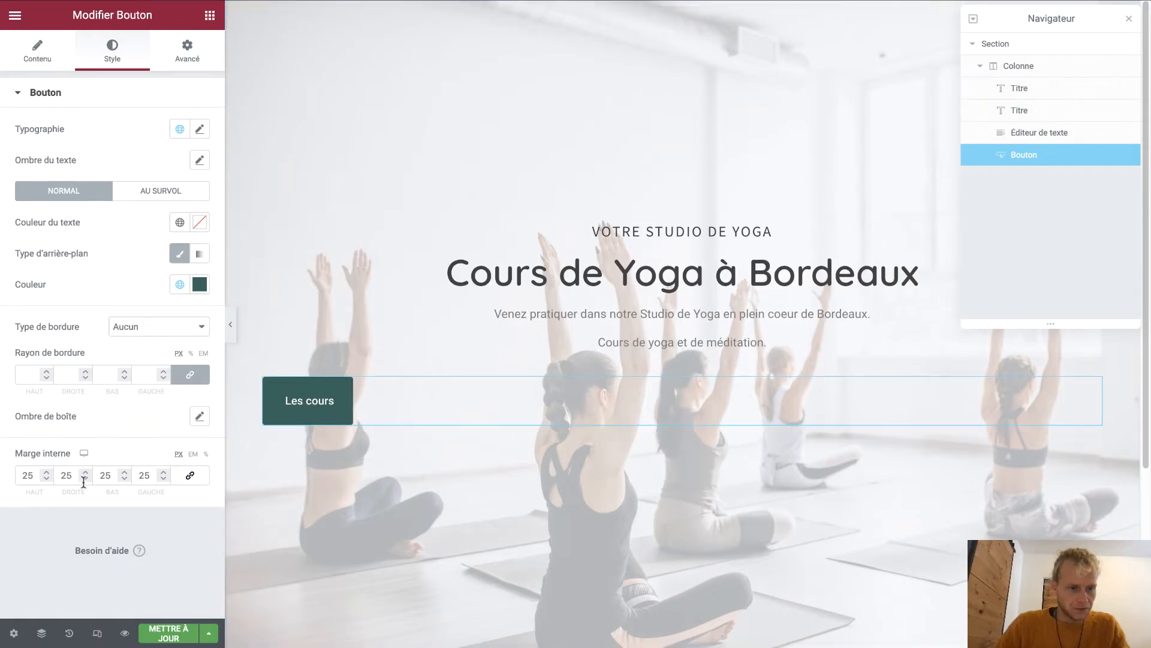
pyautogui.click(46, 479)
pyautogui.click(46, 479)
pyautogui.click(47, 480)
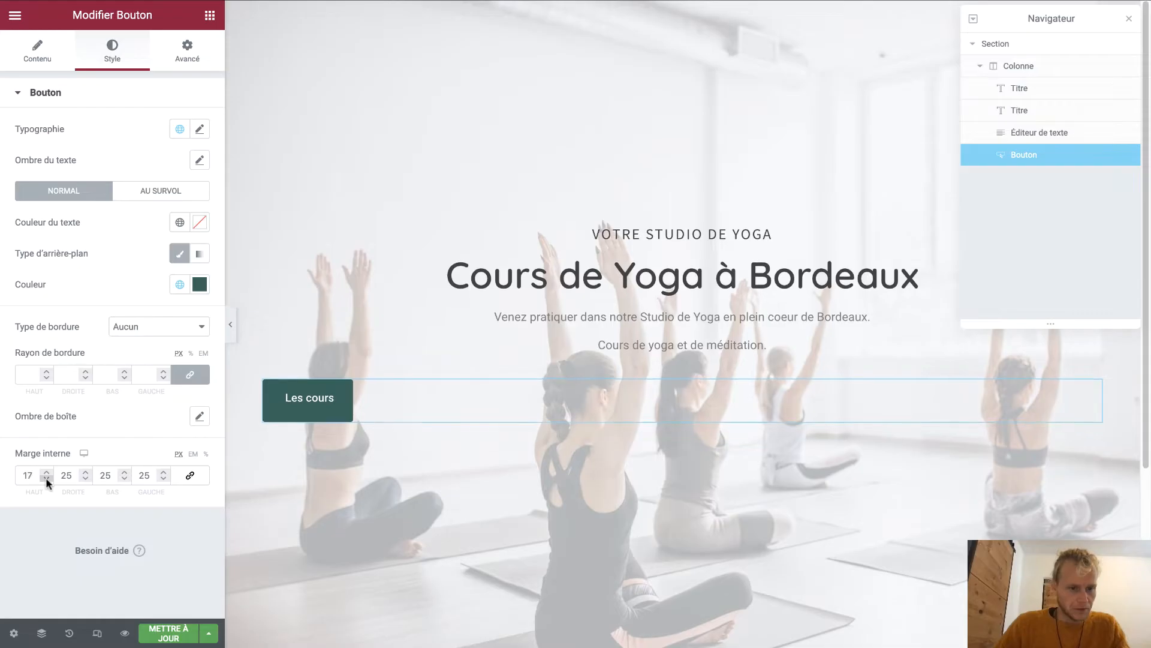
pyautogui.click(47, 479)
pyautogui.click(46, 478)
pyautogui.click(120, 478)
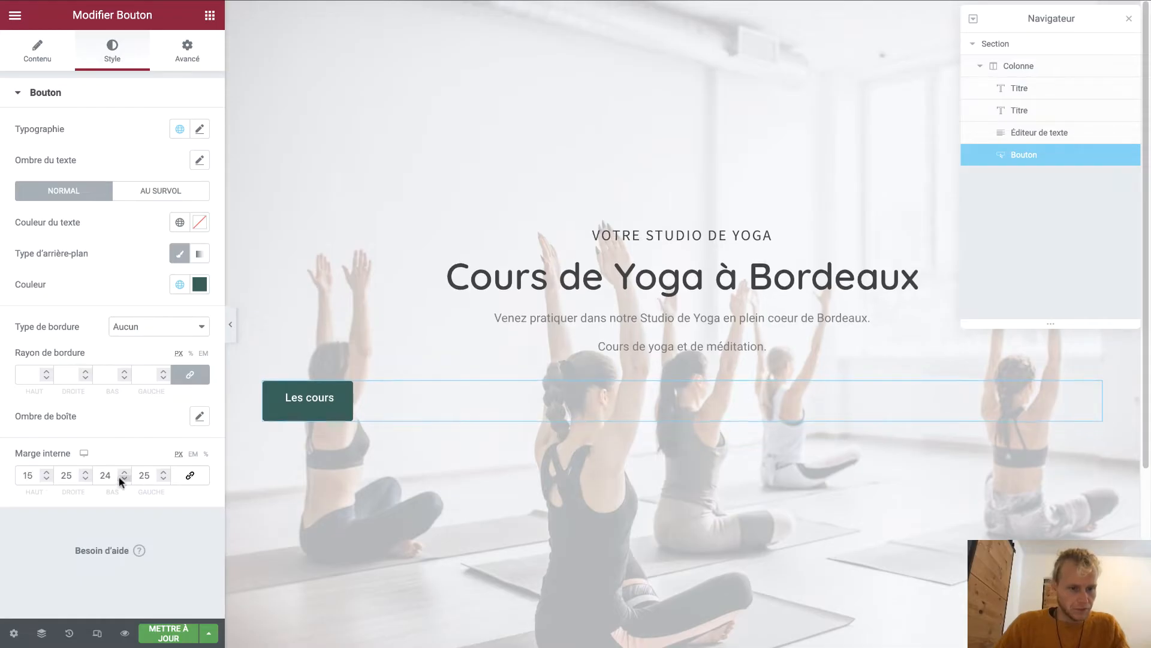
pyautogui.click(120, 478)
pyautogui.click(120, 478)
pyautogui.click(120, 477)
pyautogui.click(120, 478)
pyautogui.click(120, 478)
pyautogui.click(120, 478)
pyautogui.click(120, 478)
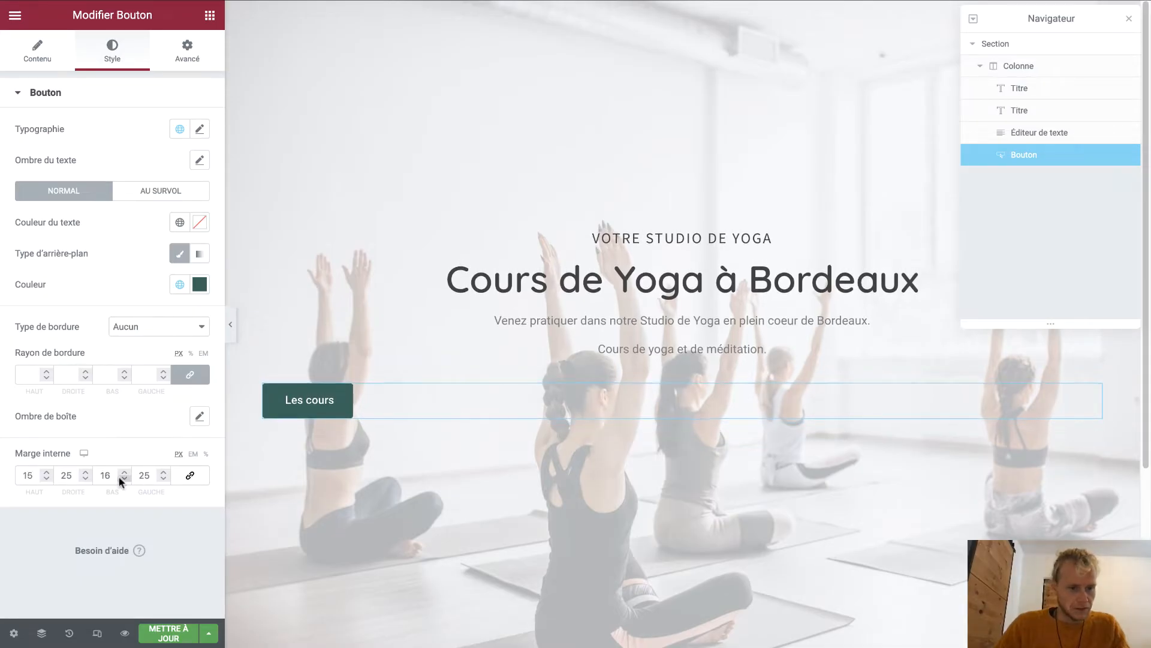
pyautogui.click(120, 478)
pyautogui.click(120, 478)
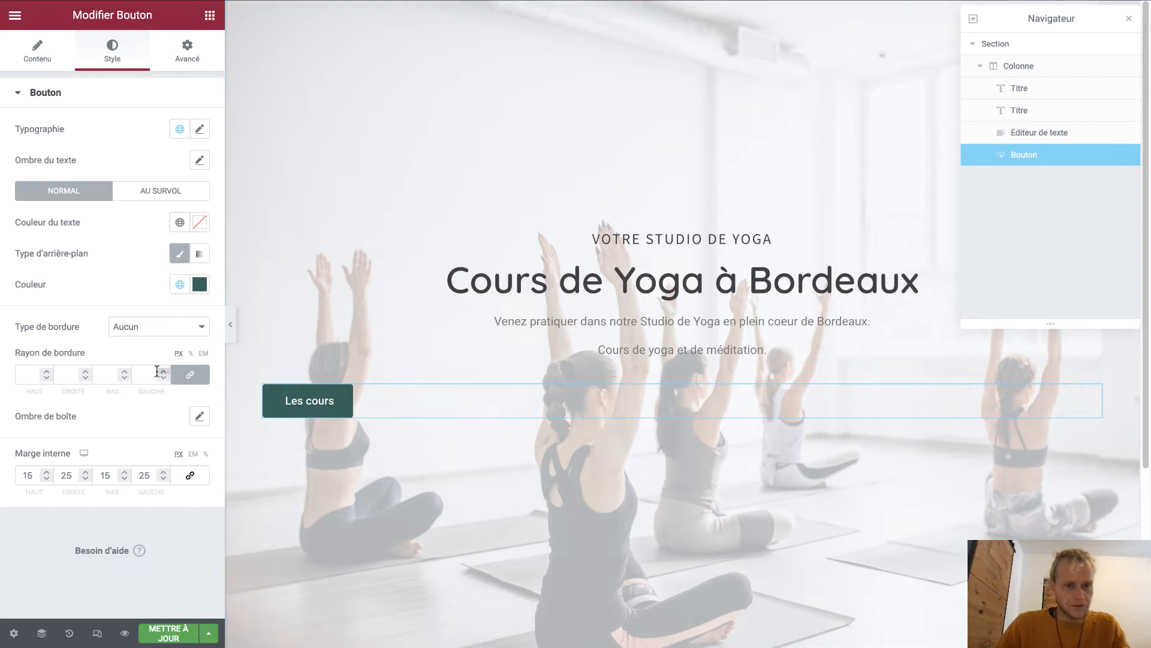
pyautogui.click(122, 371)
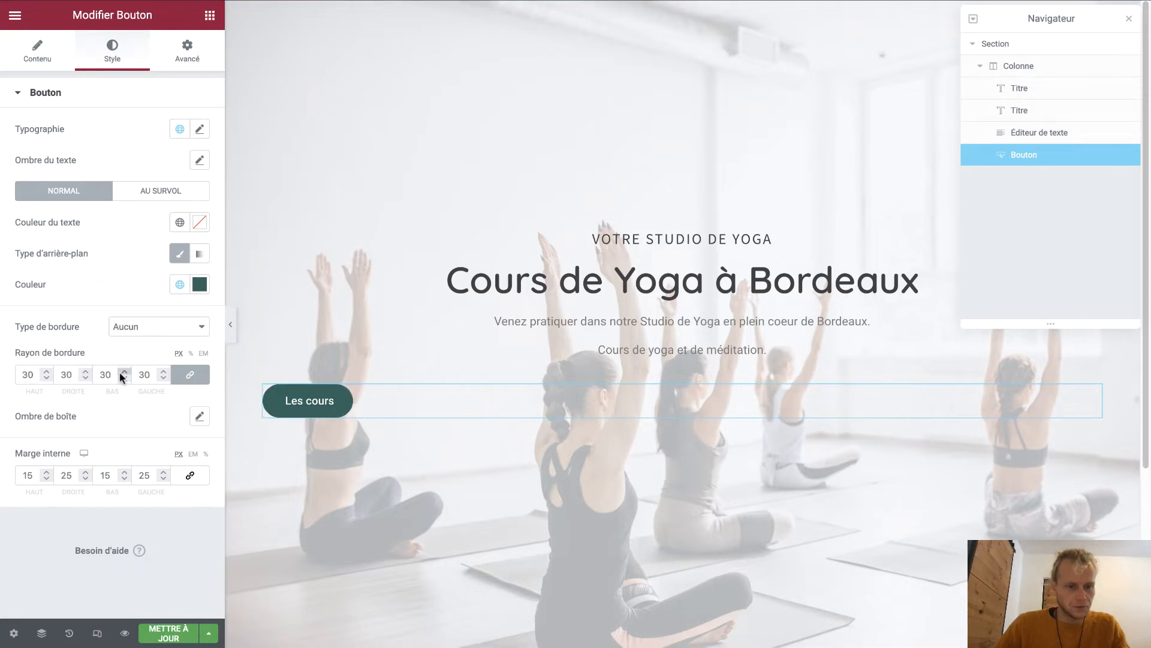
pyautogui.click(123, 378)
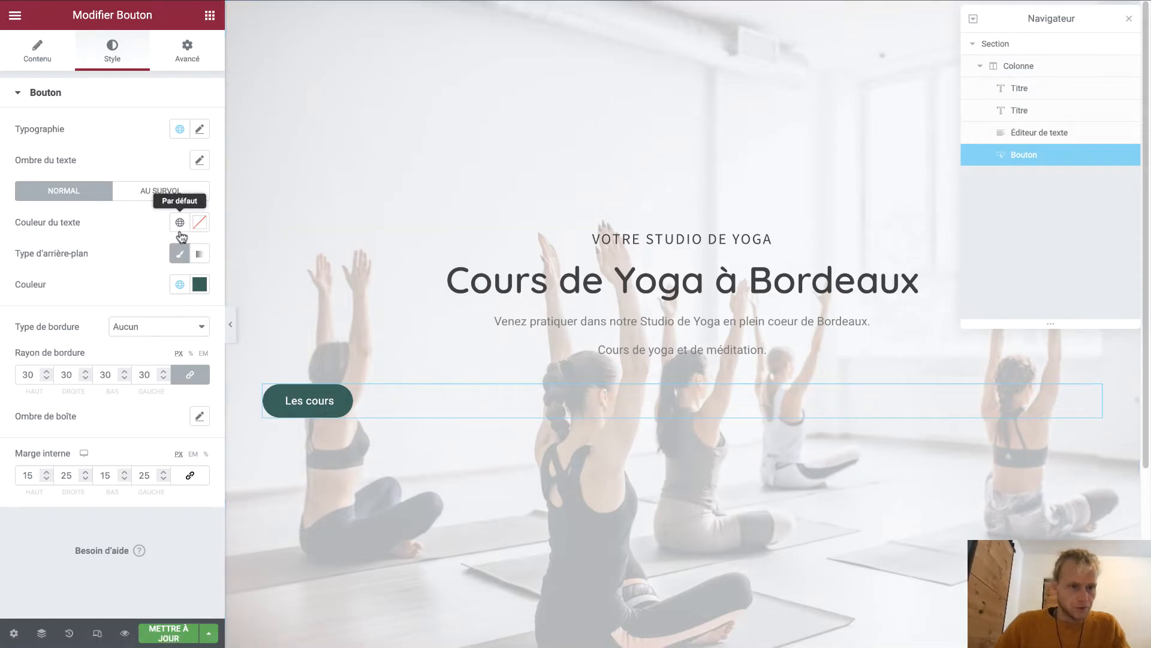
# Look up the secondary typeface in the KarmaYoga style guide and set the button's font family to Source Sans Pro
pyautogui.click(199, 129)
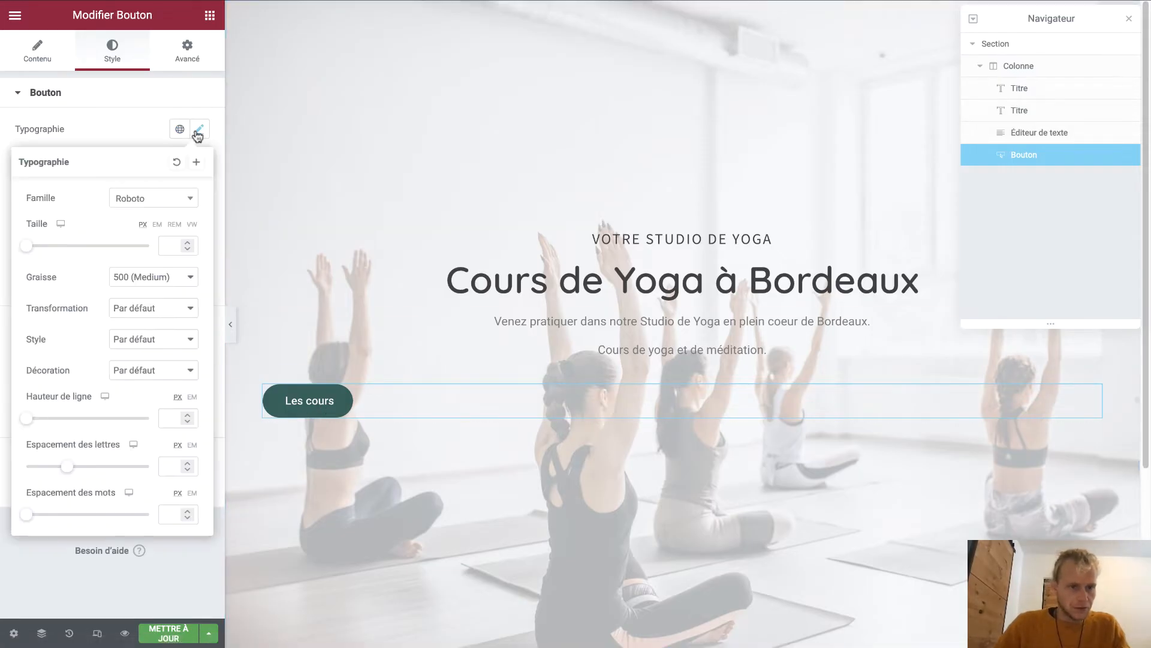
pyautogui.click(191, 198)
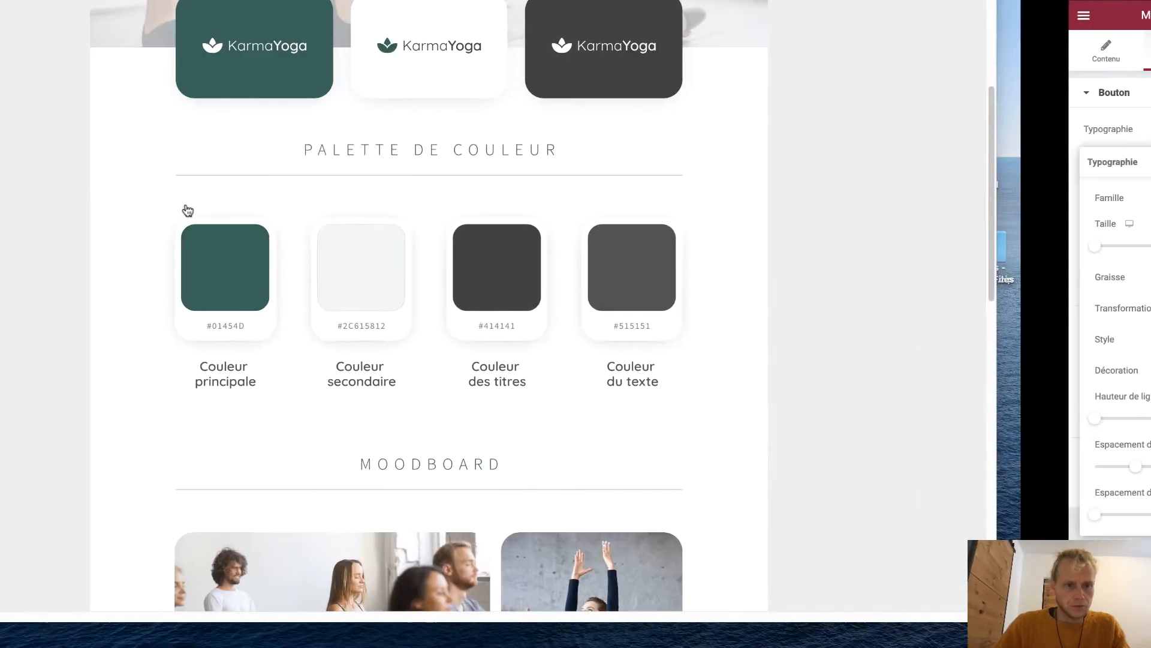
pyautogui.scroll(-10, 361, 445)
pyautogui.scroll(-5, 361, 446)
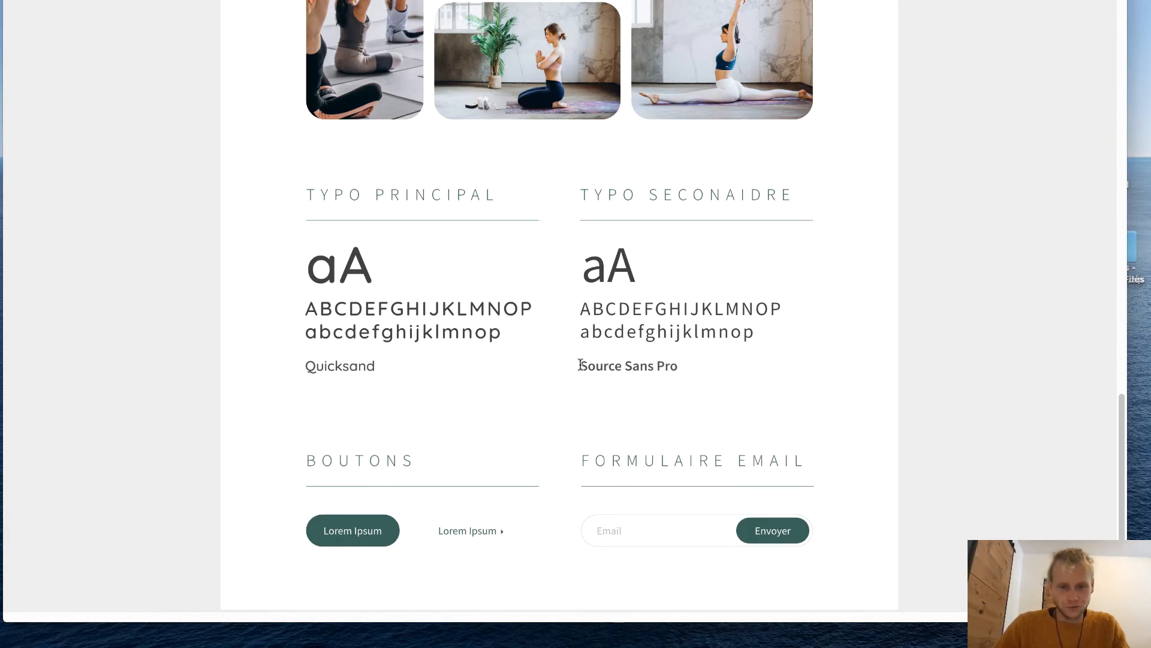
pyautogui.hotkey('ctrl', 'Right')
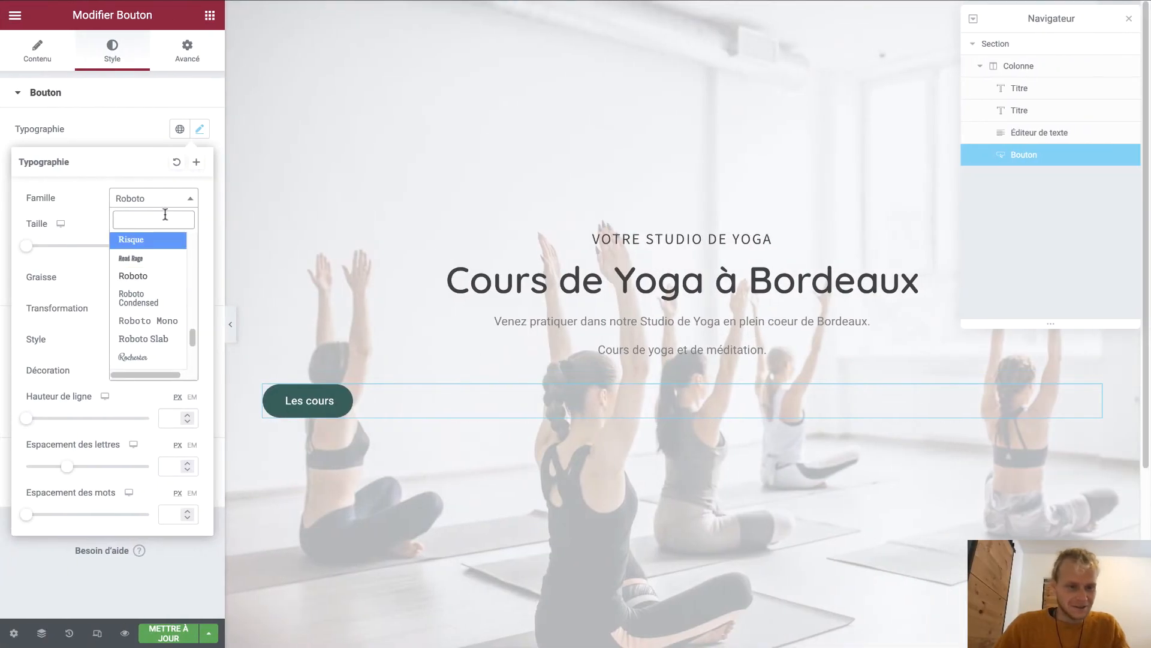
pyautogui.write('source san')
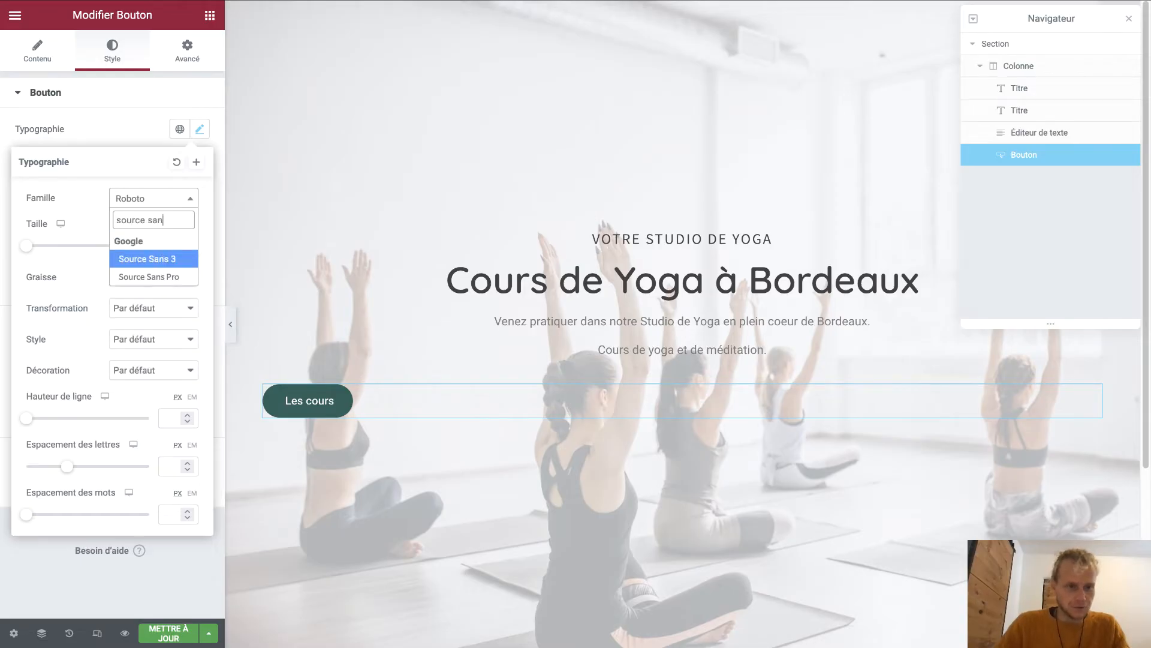
pyautogui.click(146, 278)
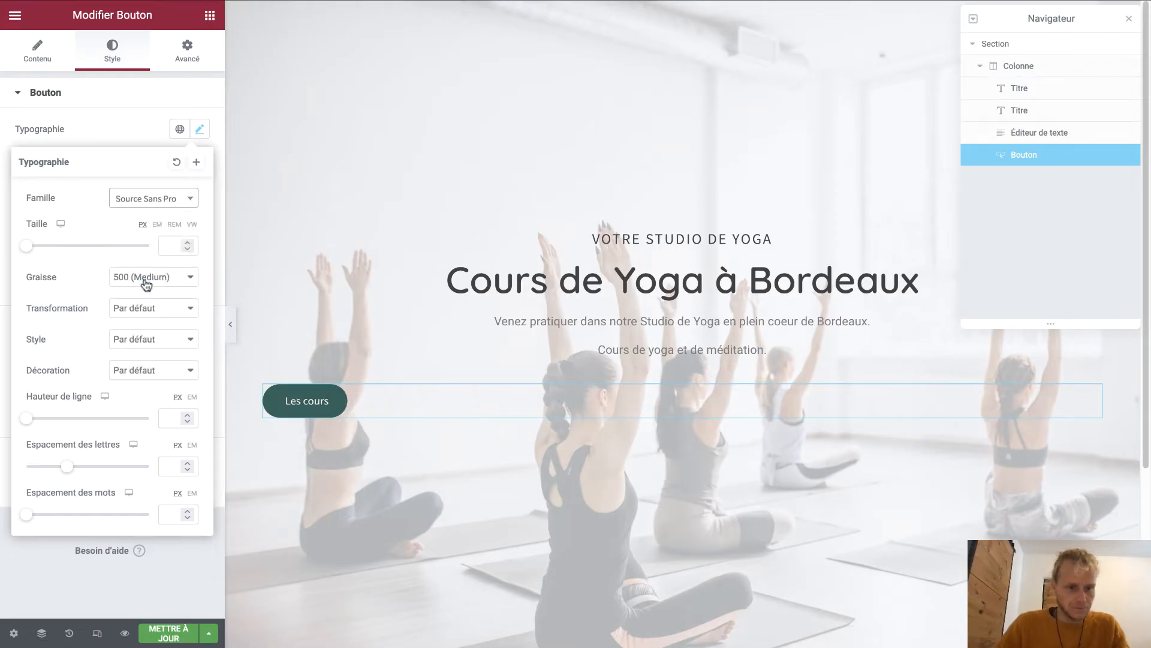
# Set the button text's font size to 18 px
pyautogui.click(188, 244)
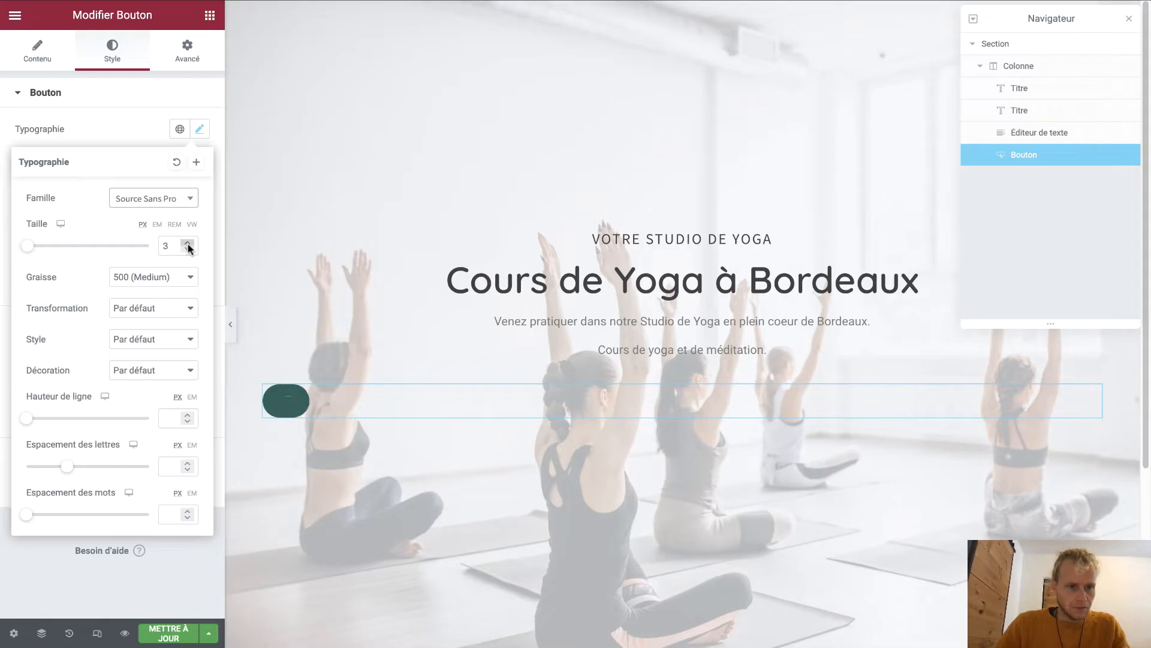
pyautogui.click(187, 250)
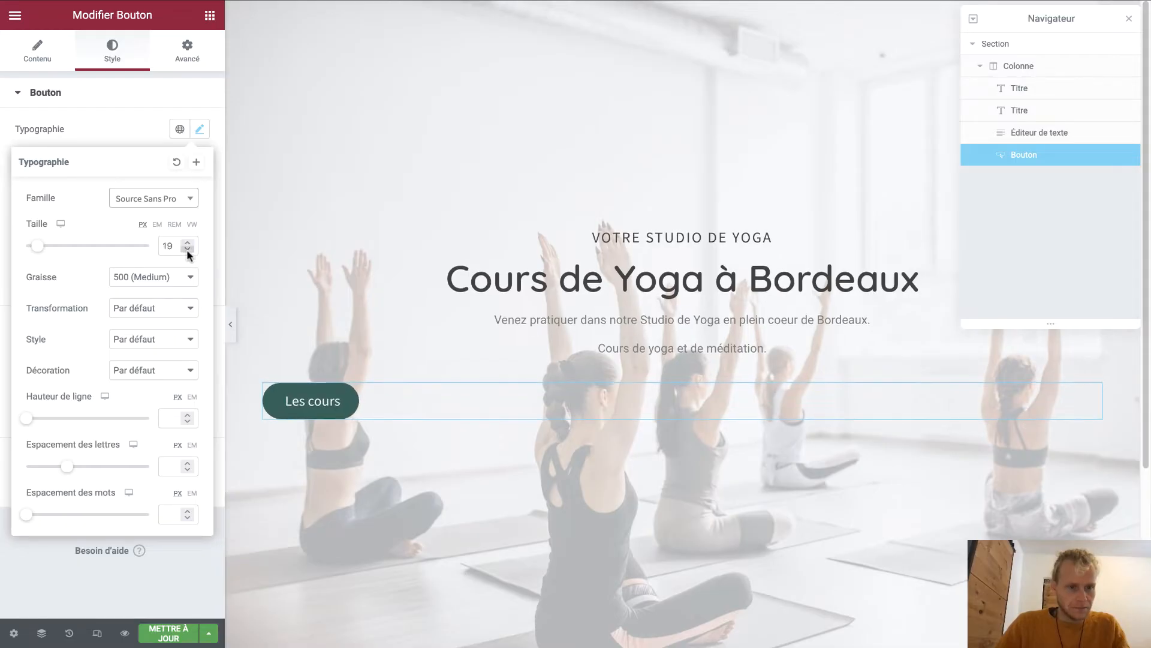
pyautogui.click(187, 250)
pyautogui.click(187, 250)
pyautogui.click(187, 250)
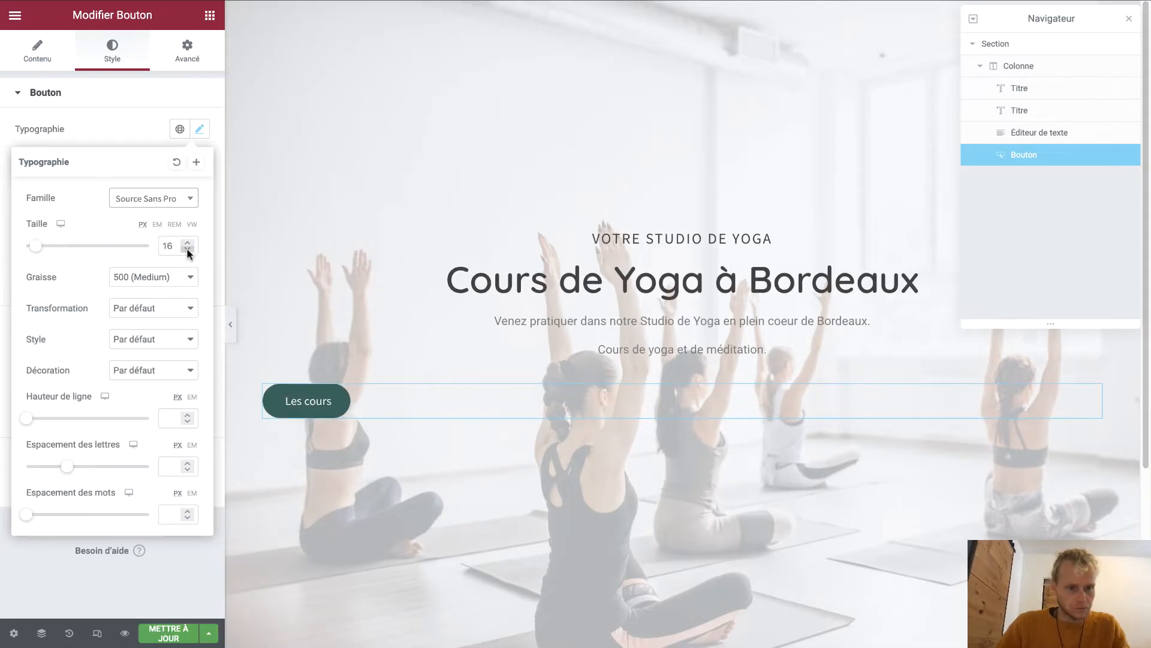
pyautogui.click(189, 241)
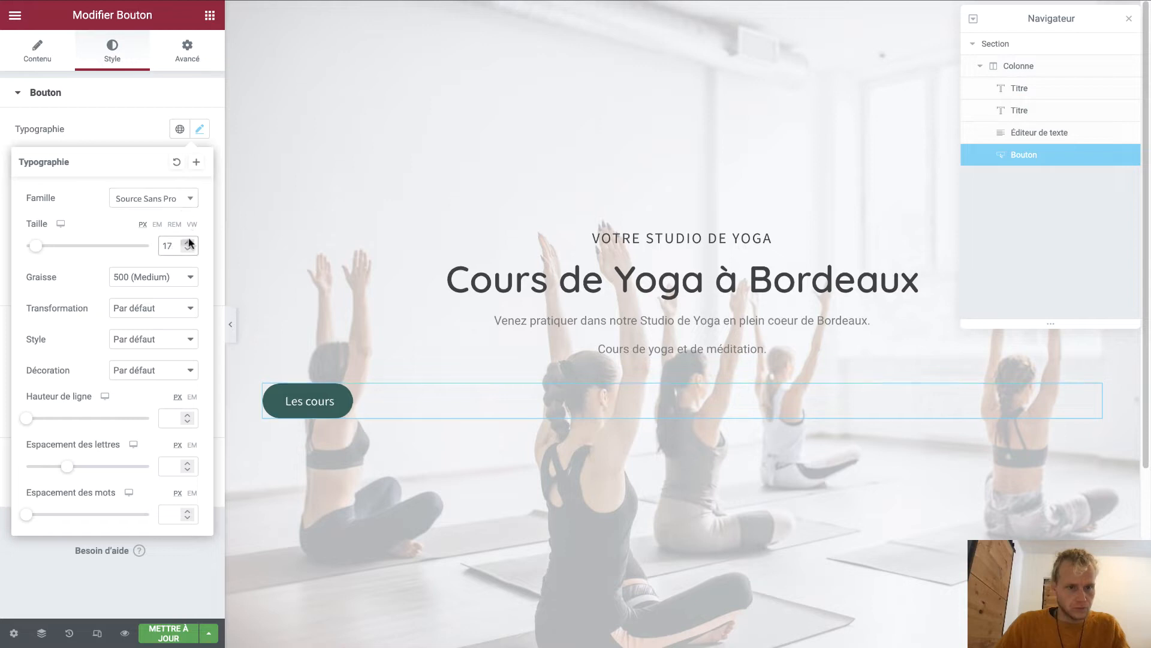
pyautogui.click(189, 242)
# Try font weights 400 (Normal), 300 (Light) and 800 (Extra Bold) on the button text, ending on 500 (Medium)
pyautogui.click(182, 273)
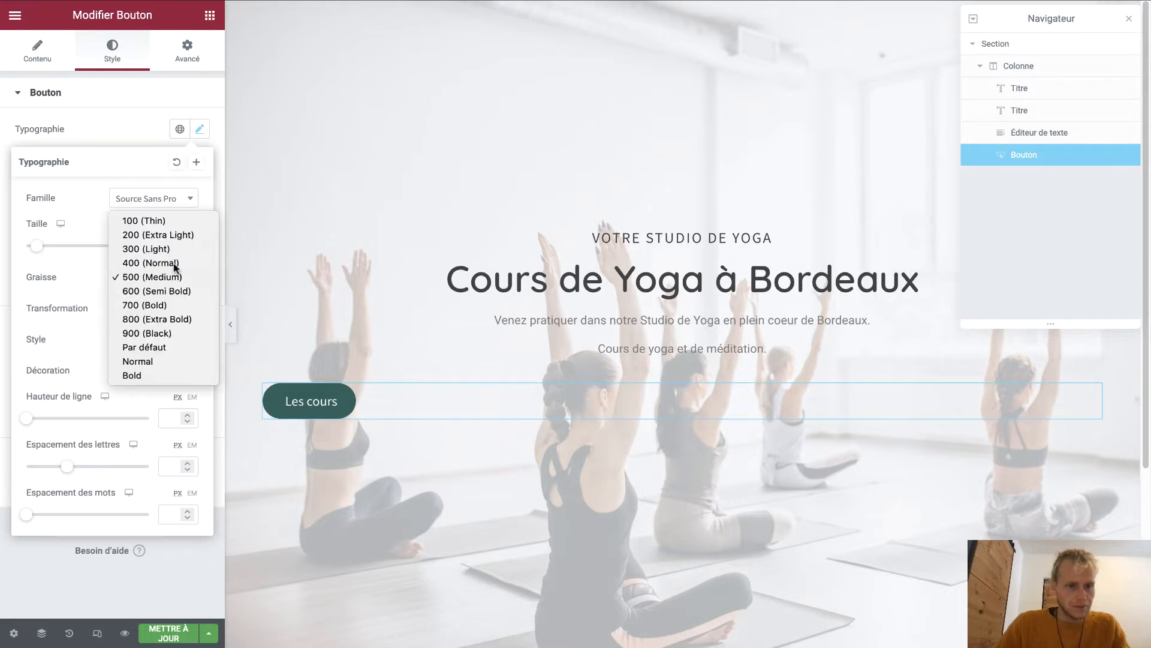
pyautogui.click(174, 263)
pyautogui.click(169, 283)
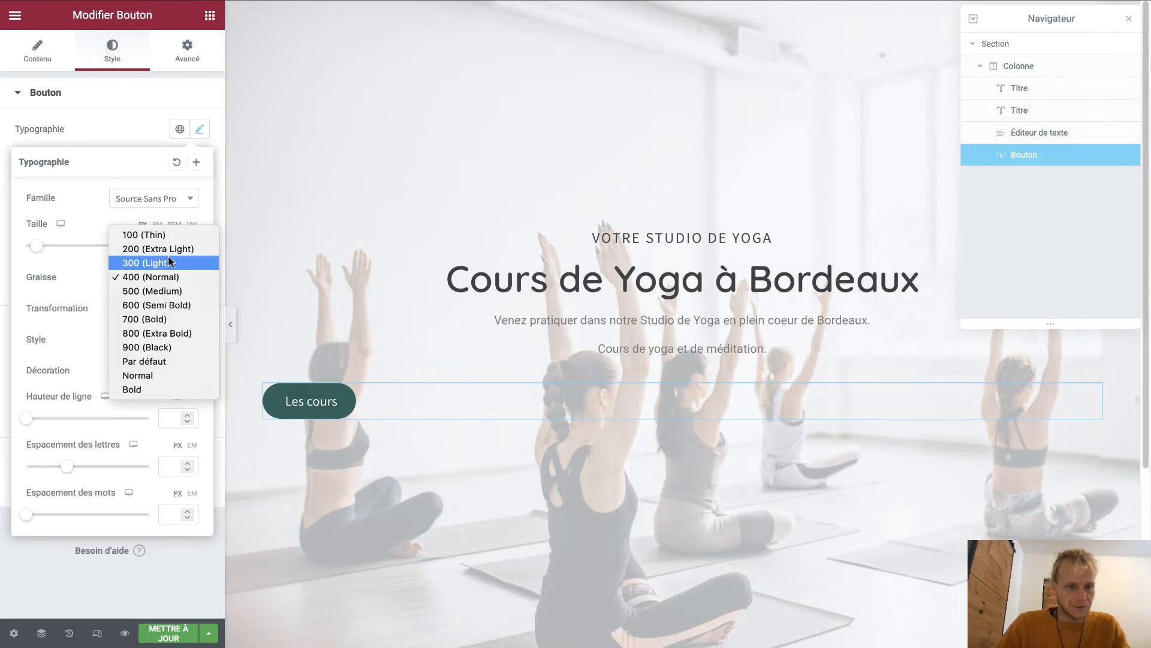
pyautogui.click(168, 262)
pyautogui.click(170, 276)
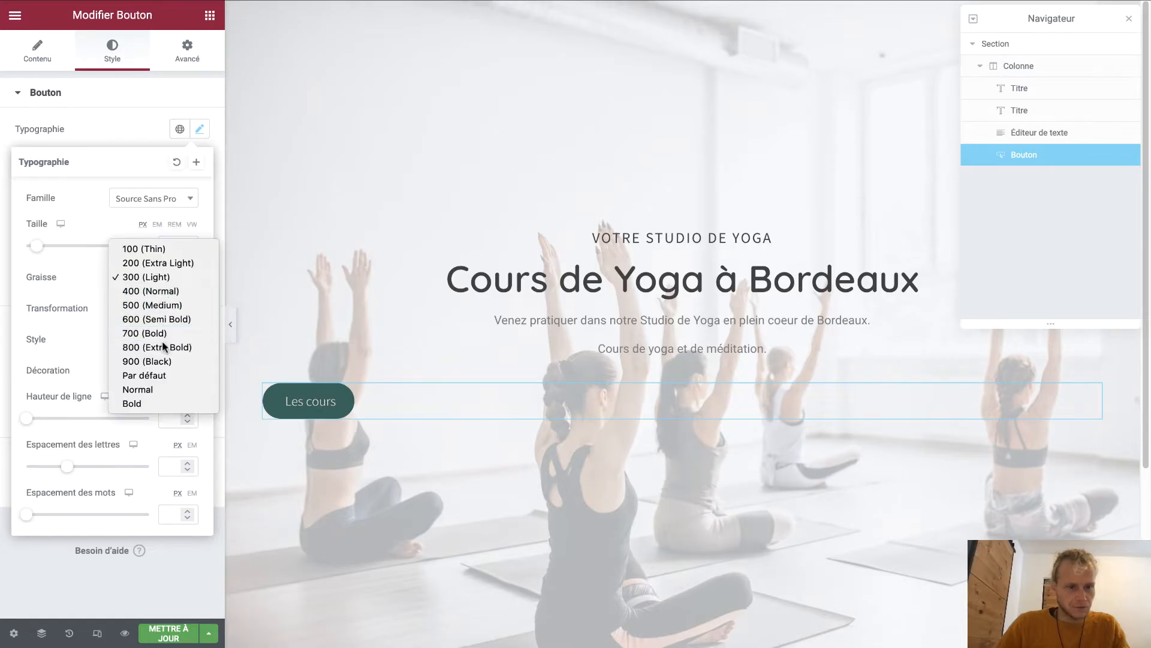
pyautogui.click(161, 347)
pyautogui.click(172, 279)
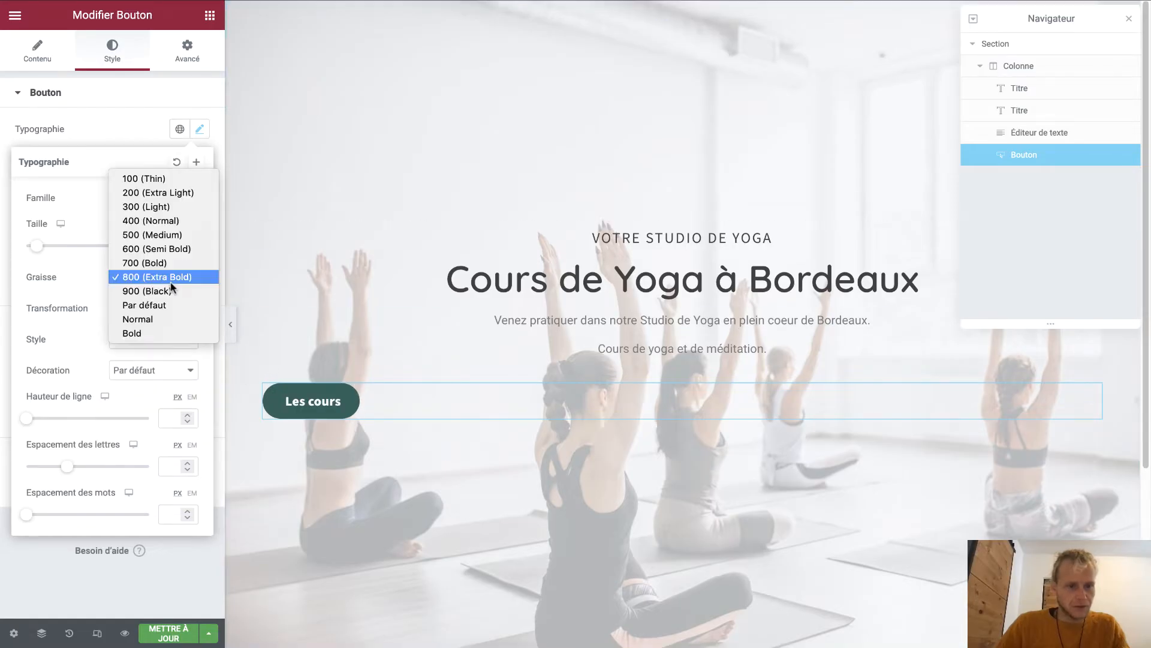
pyautogui.click(180, 234)
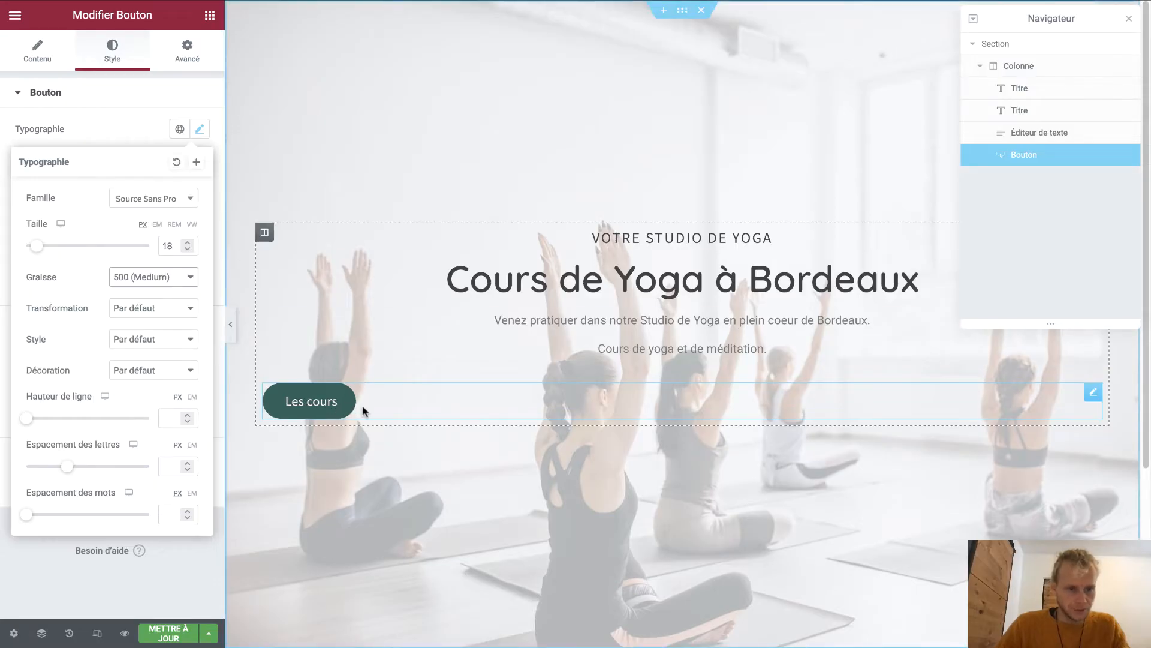
# Set the "Les cours" button's width to En ligne (auto) and duplicate the button
pyautogui.click(184, 64)
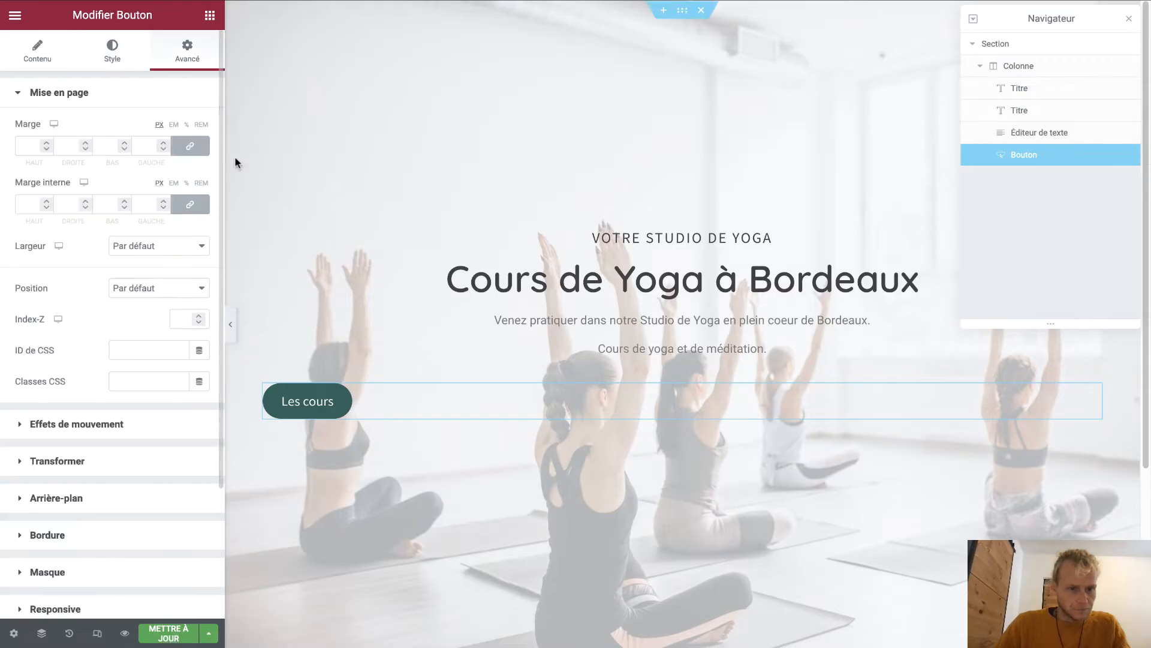
pyautogui.click(204, 246)
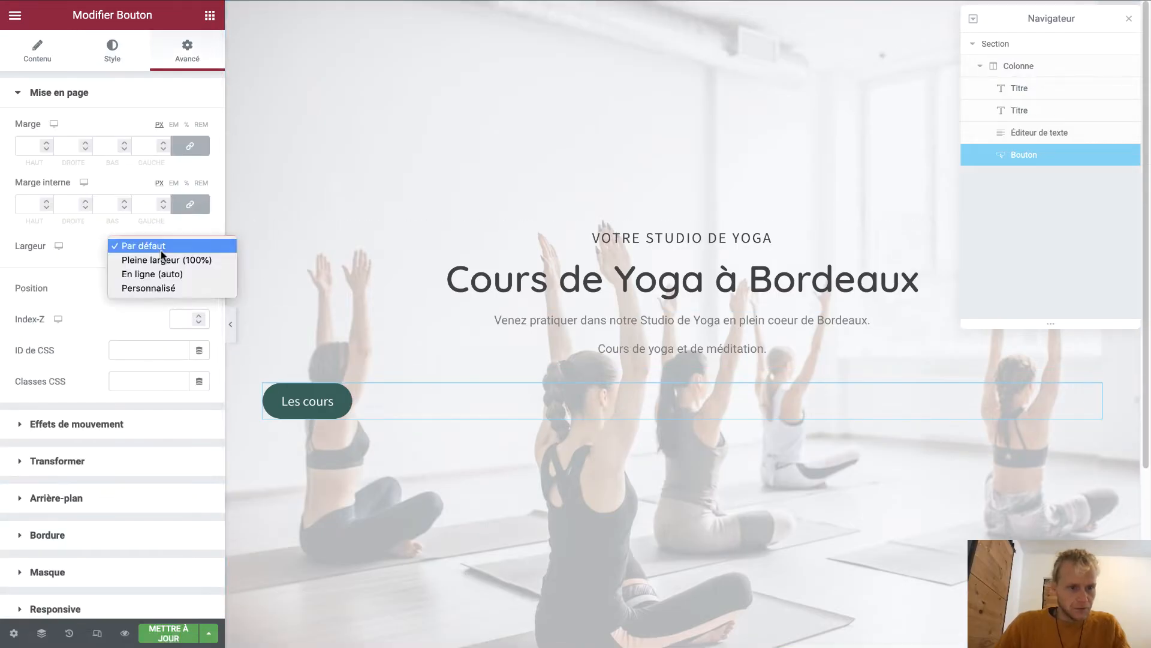
pyautogui.click(153, 274)
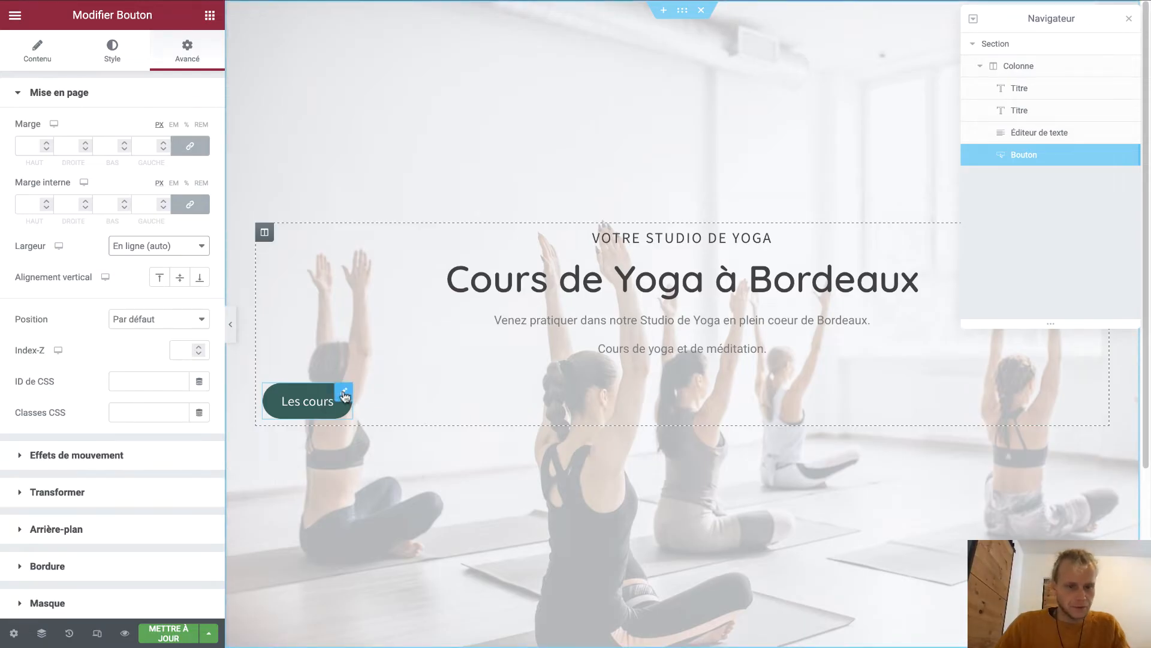
pyautogui.rightClick(344, 395)
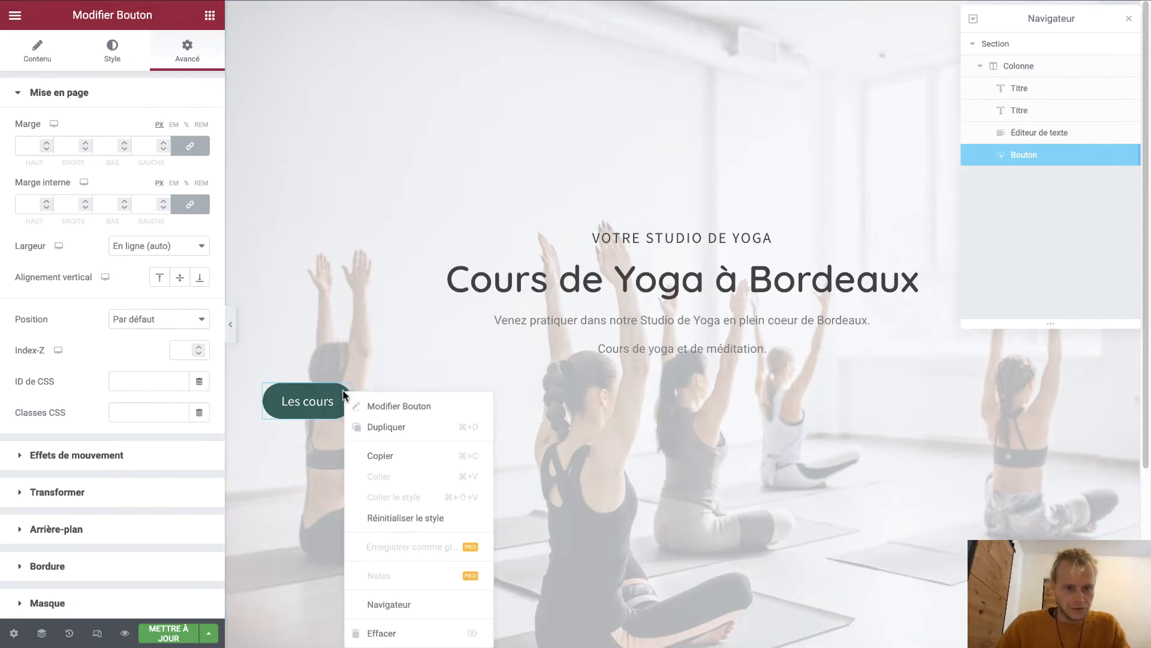
pyautogui.click(384, 426)
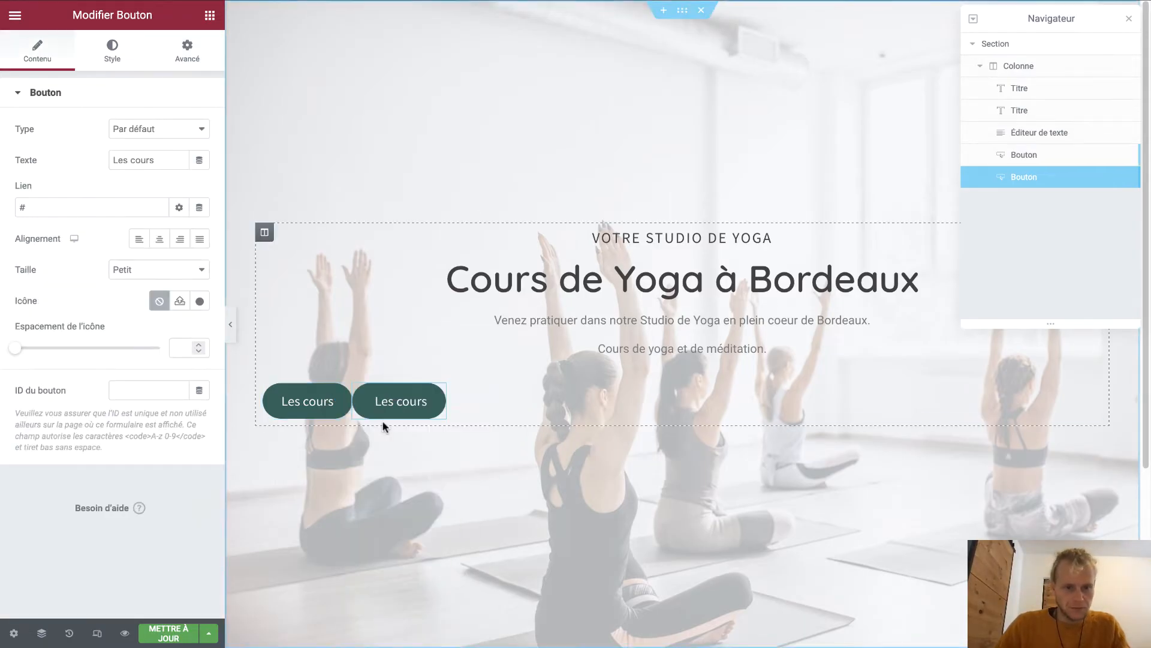
# Set the alignment of both "Les cours" buttons to centered
pyautogui.click(293, 396)
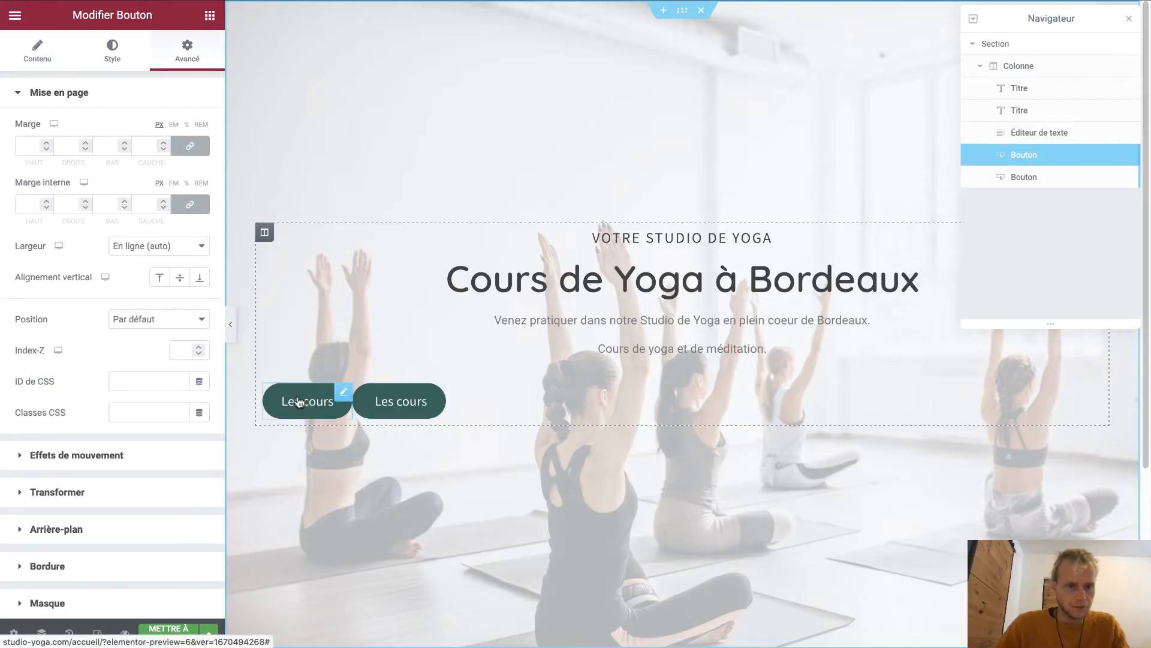
pyautogui.click(112, 67)
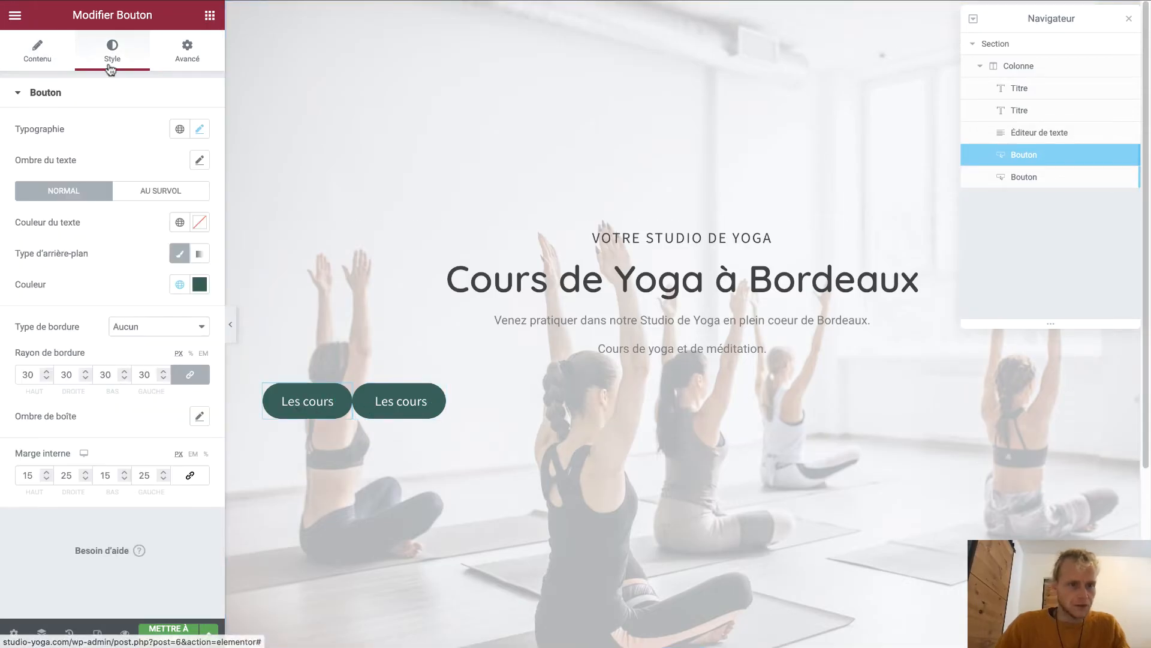
pyautogui.click(27, 59)
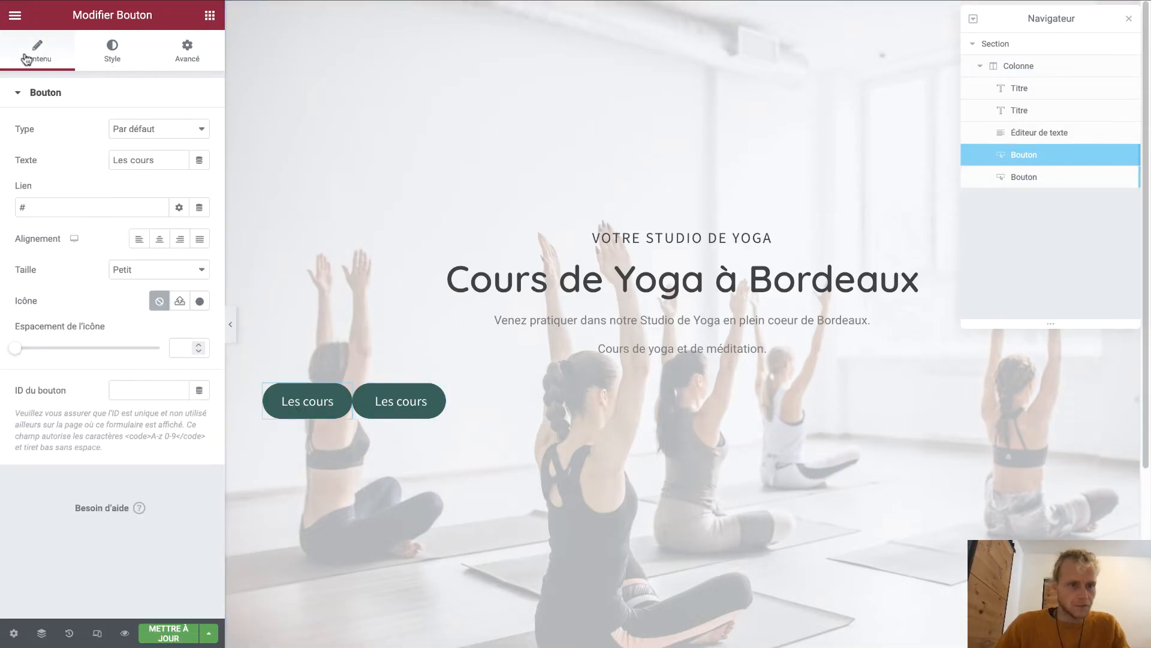
pyautogui.click(384, 401)
pyautogui.click(159, 239)
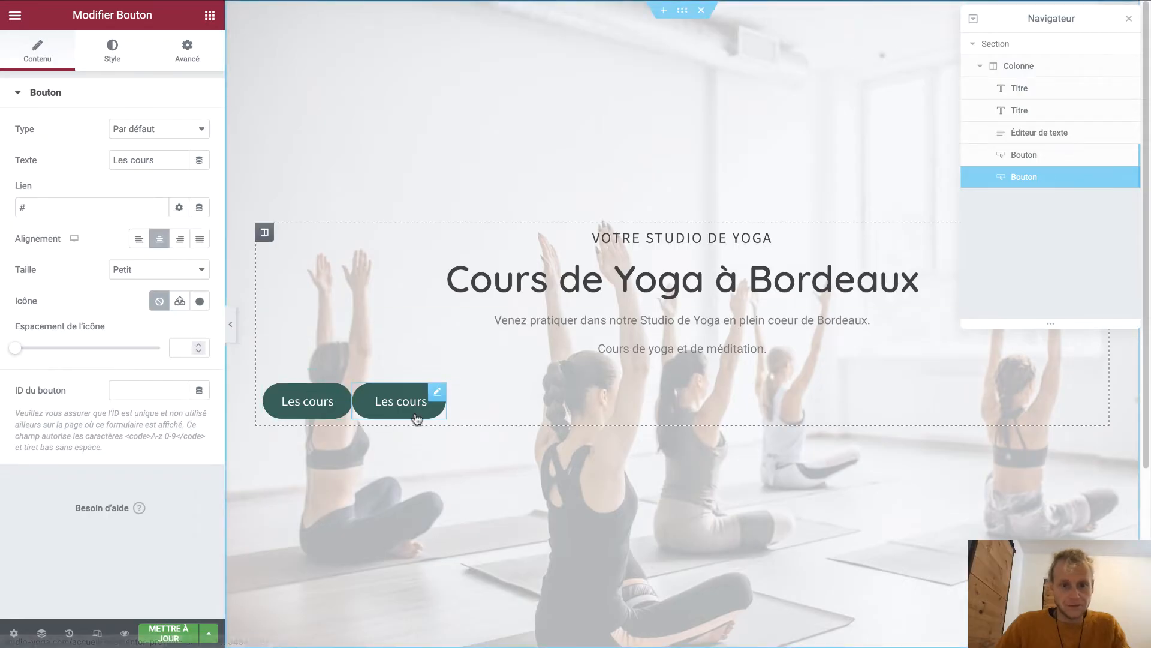
# Set the horizontal alignment of the column containing the titles and buttons to Centré
pyautogui.click(264, 232)
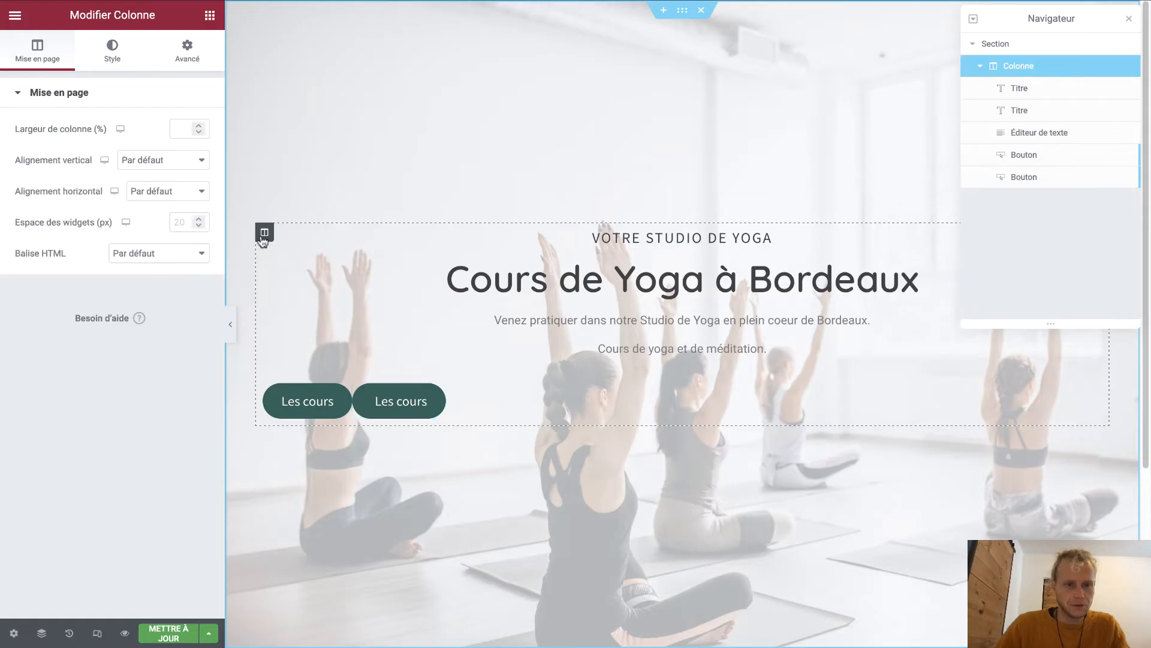
pyautogui.click(181, 198)
pyautogui.click(174, 220)
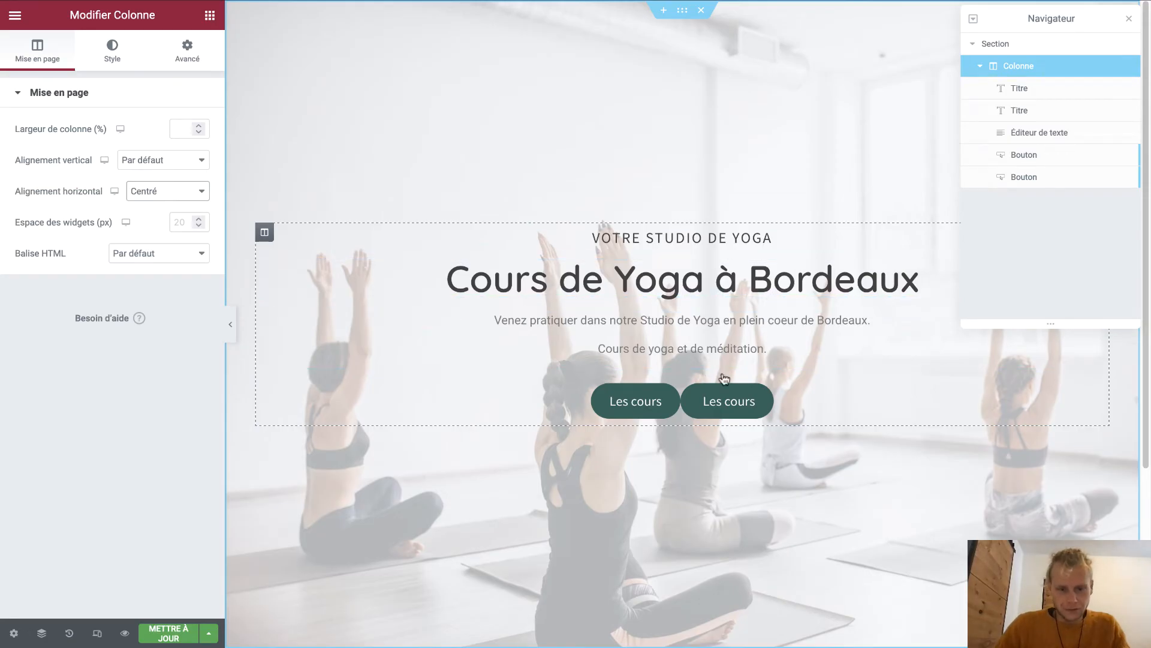
# Unlink the first button's outer margin values and set its right margin to 20 px
pyautogui.click(672, 395)
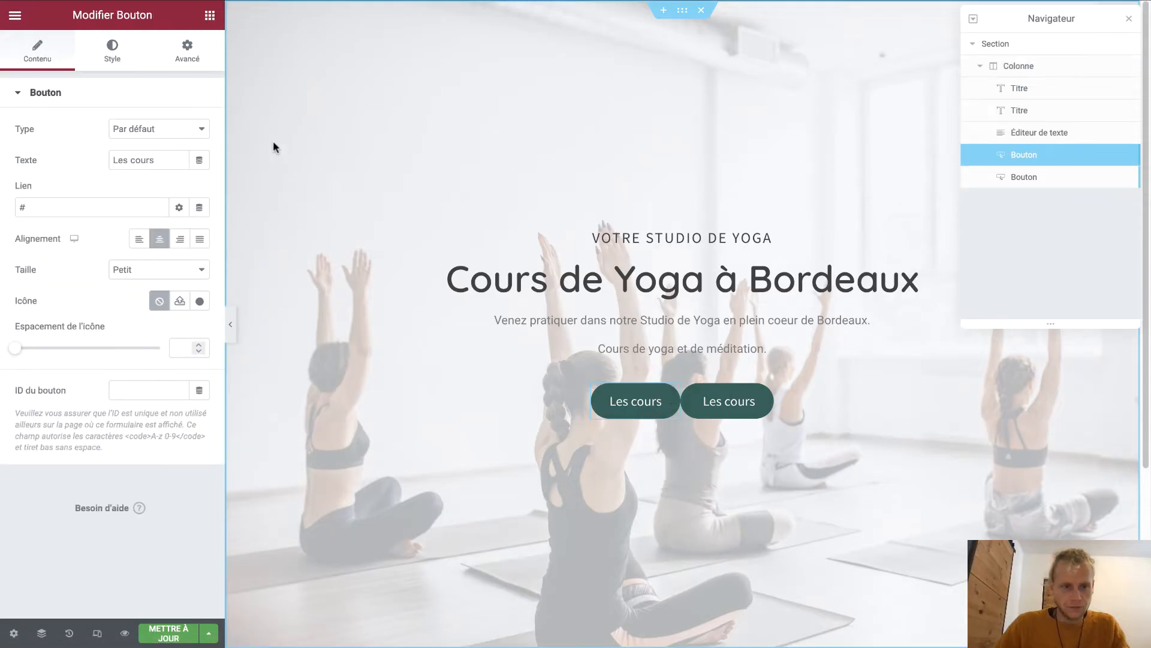
pyautogui.click(209, 63)
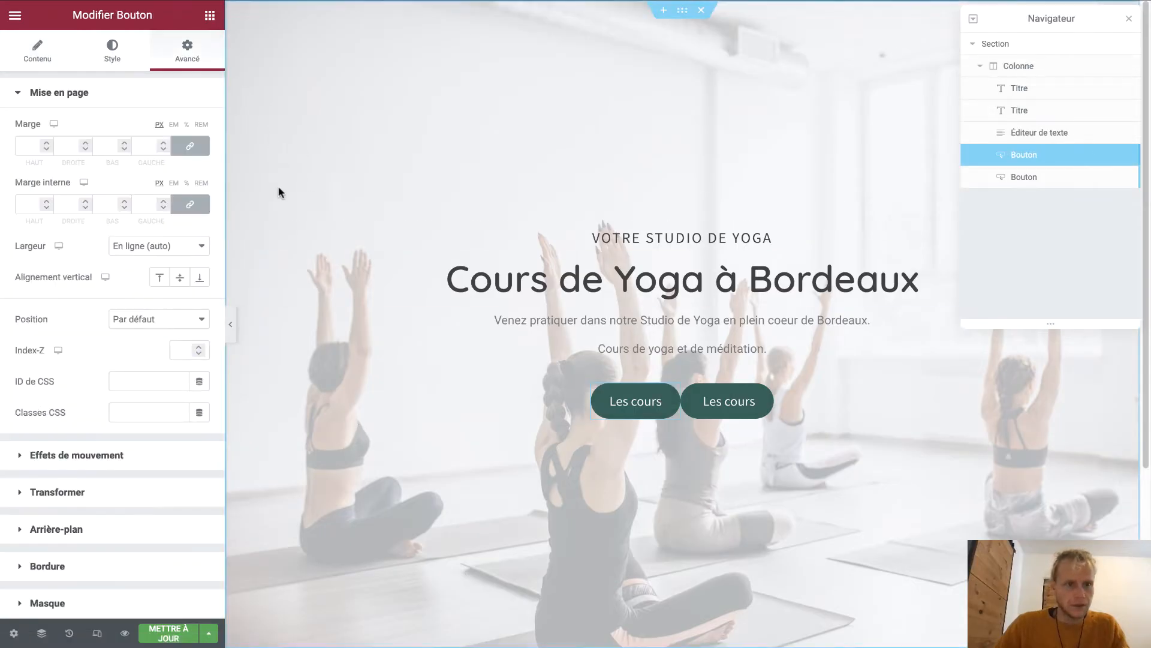
pyautogui.click(190, 146)
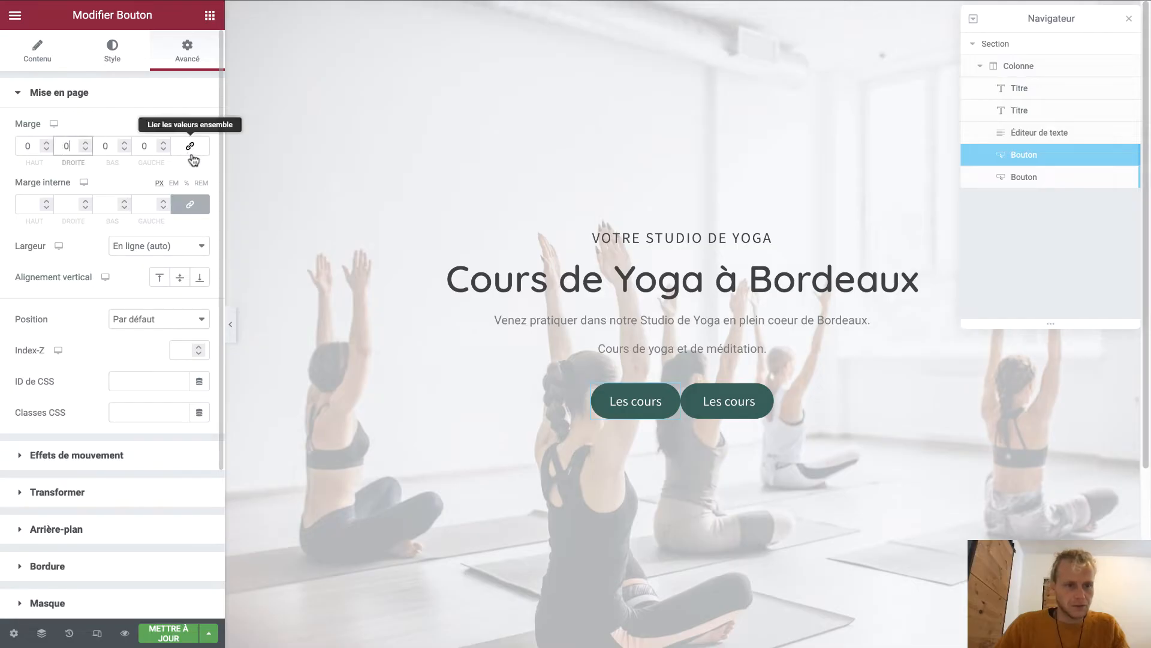
pyautogui.click(65, 146)
pyautogui.write('2')
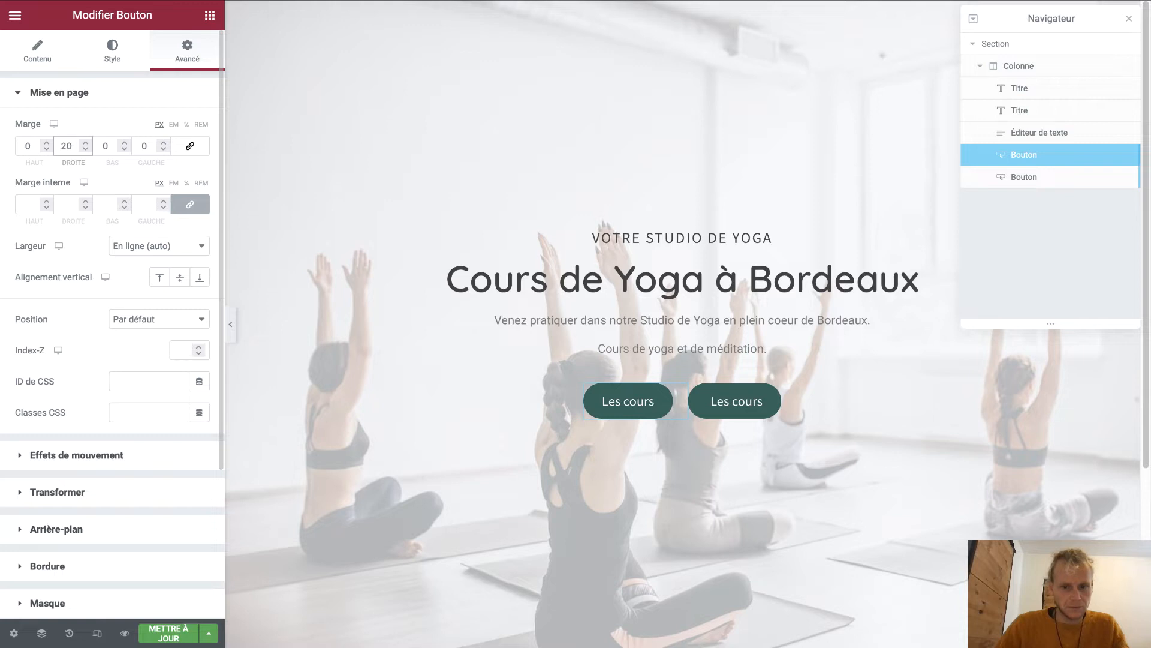
# Unlink the second button's outer margin values and set its left margin to 15 px
pyautogui.click(717, 395)
pyautogui.click(183, 54)
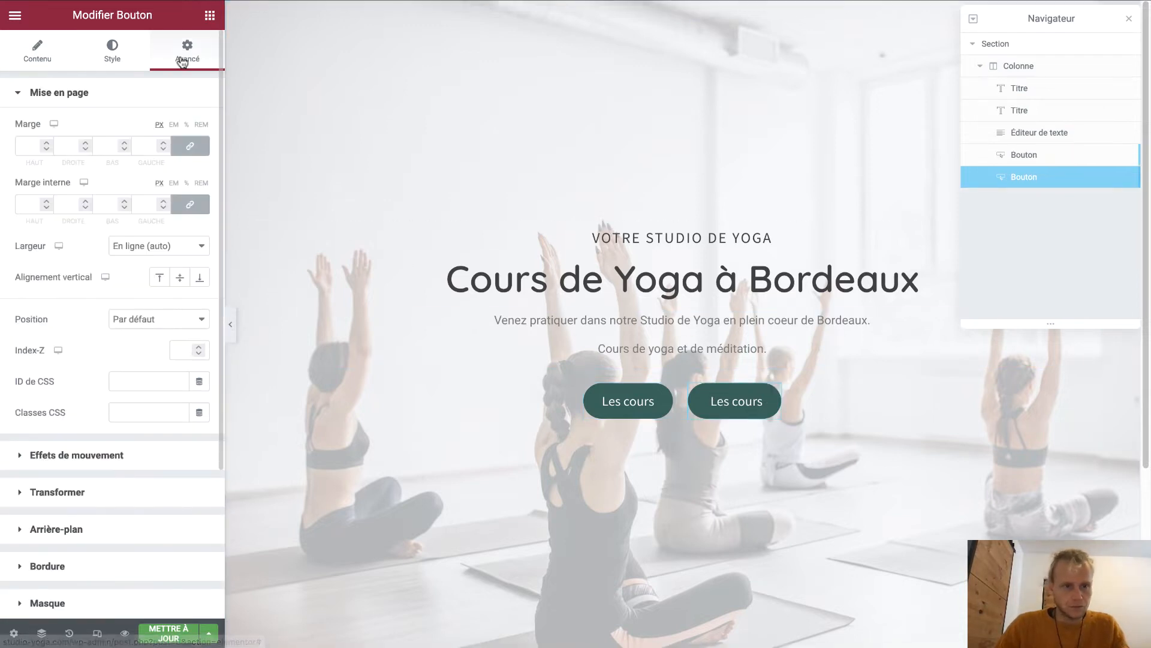
pyautogui.click(192, 147)
pyautogui.click(143, 145)
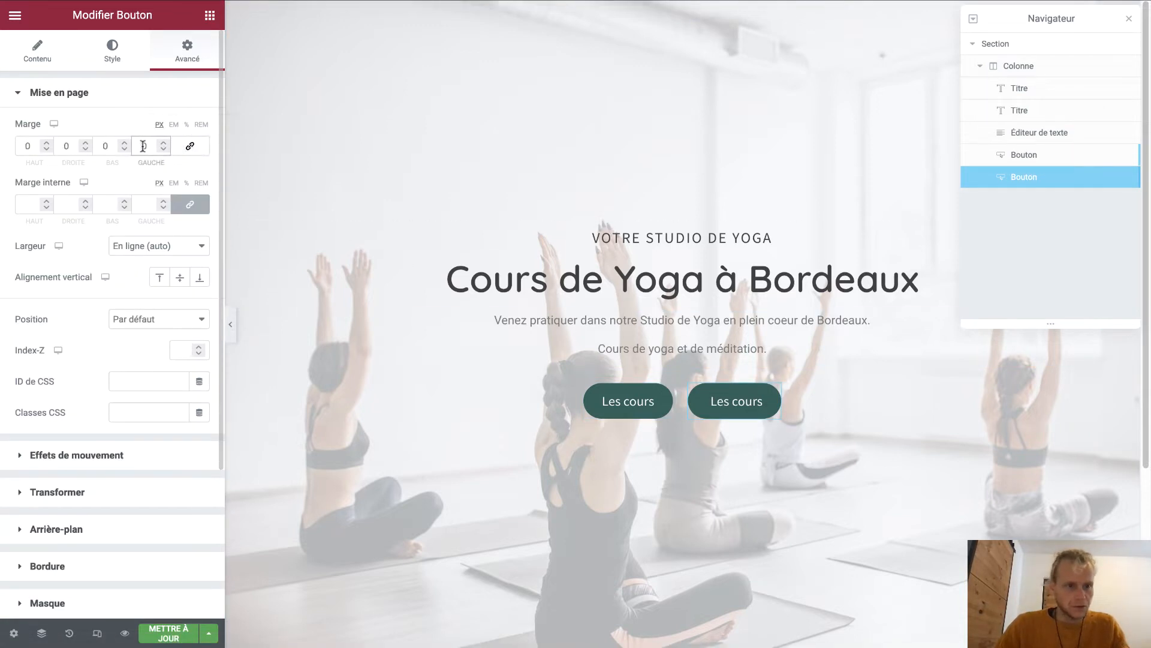
pyautogui.write('2')
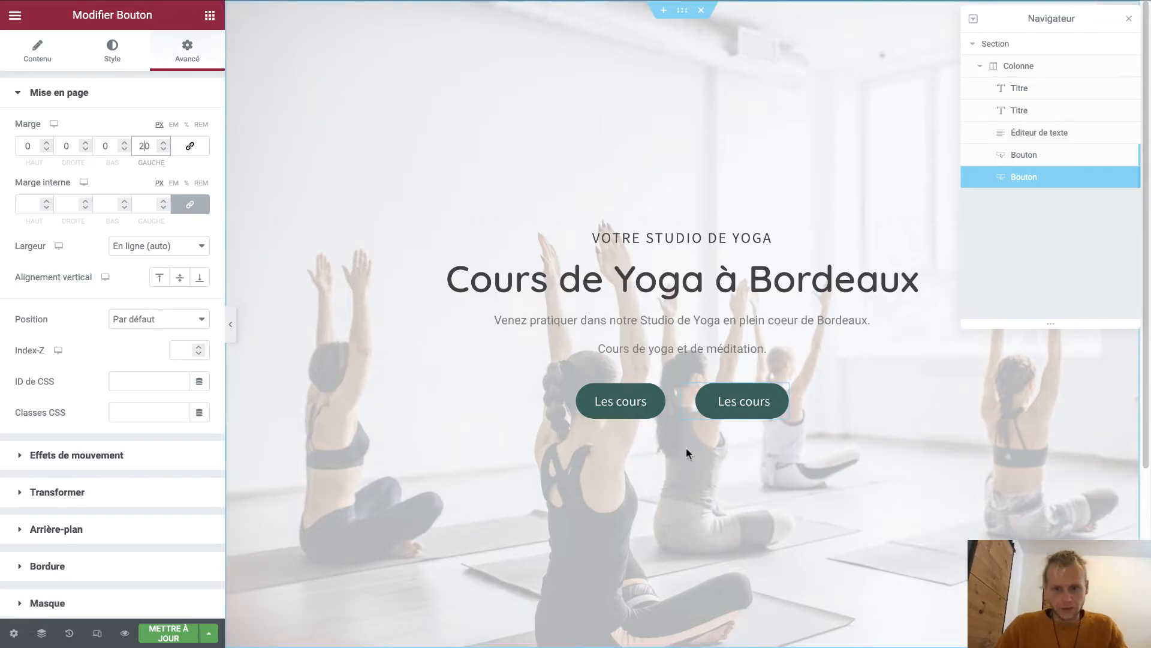
pyautogui.click(163, 149)
pyautogui.click(162, 149)
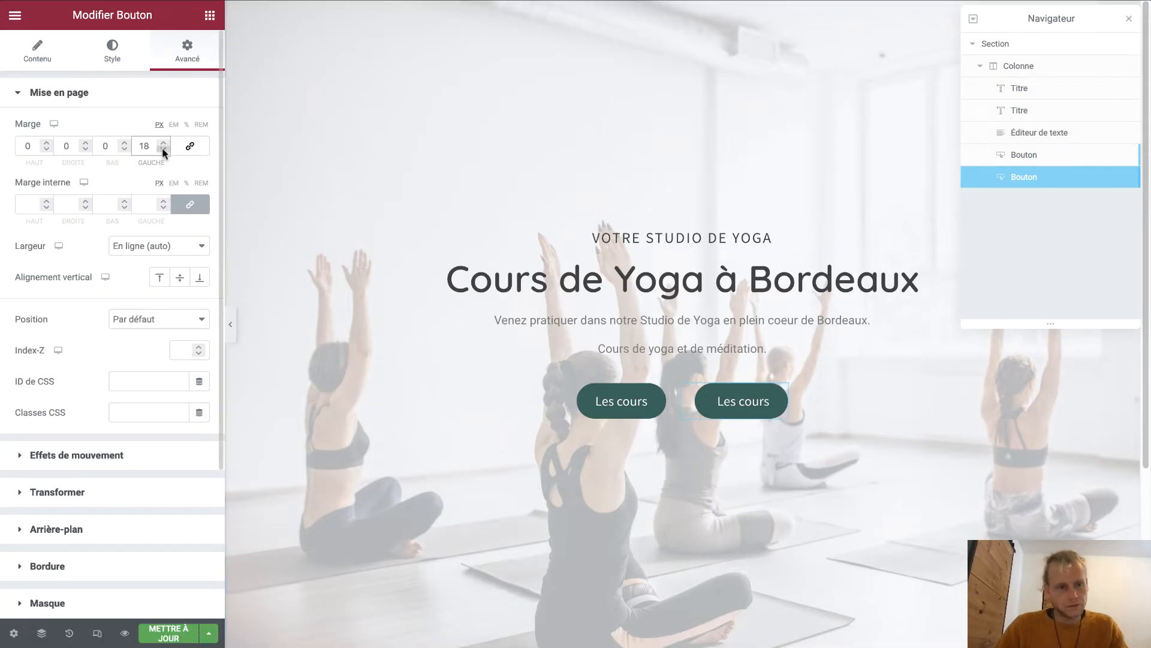
pyautogui.click(163, 149)
pyautogui.click(163, 149)
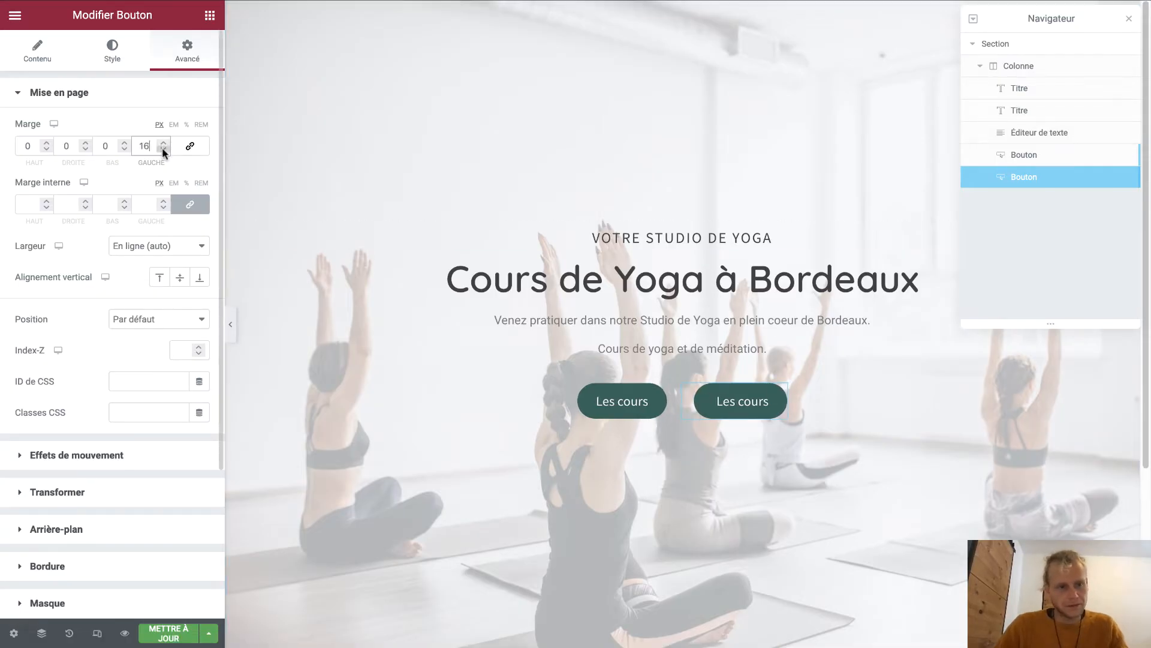
# Reduce the first button's right outer margin to 15 px
pyautogui.click(623, 419)
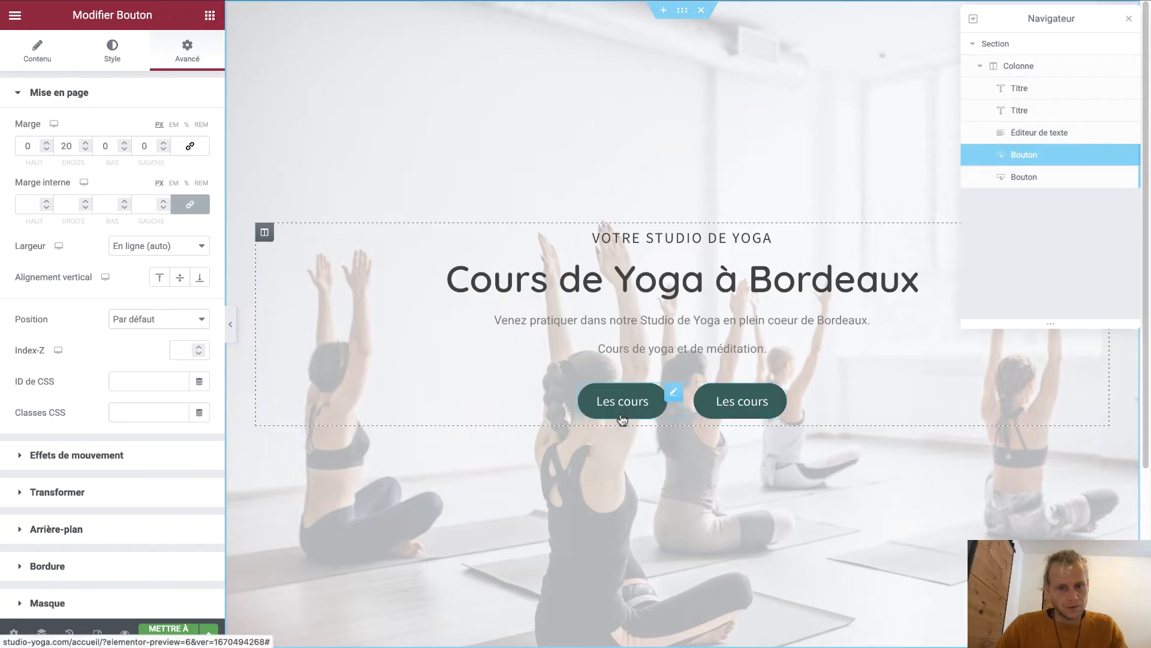
pyautogui.click(87, 148)
pyautogui.click(88, 148)
pyautogui.click(88, 149)
pyautogui.click(88, 149)
pyautogui.click(87, 149)
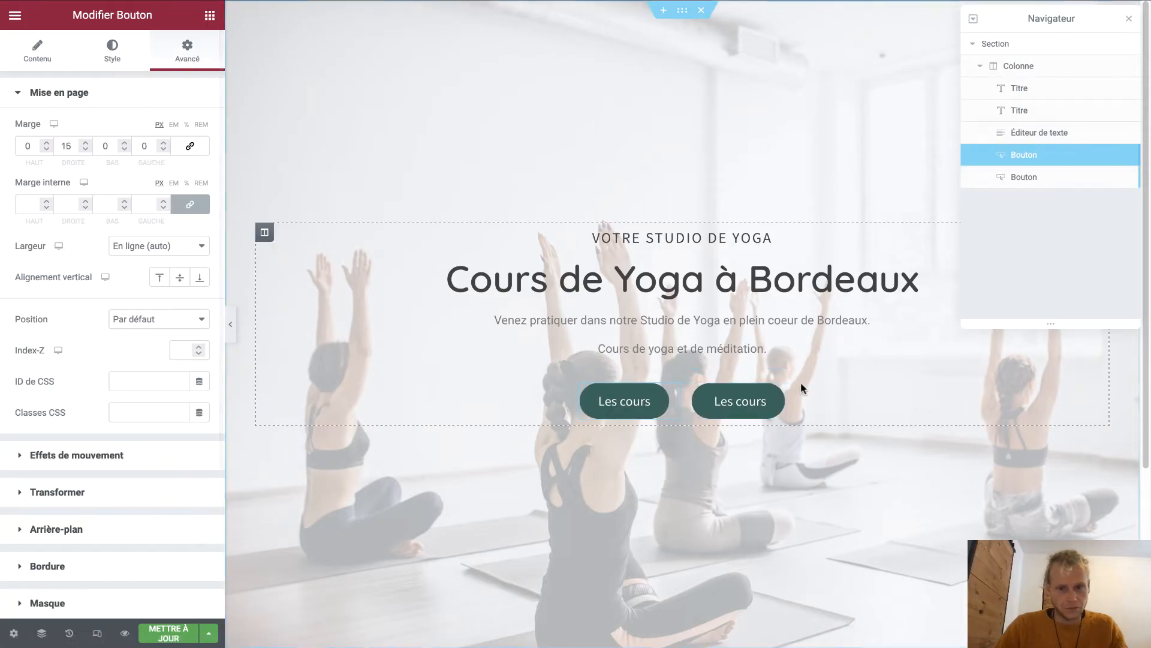
# Change the second button's text to "Trouver le studio"
pyautogui.click(727, 400)
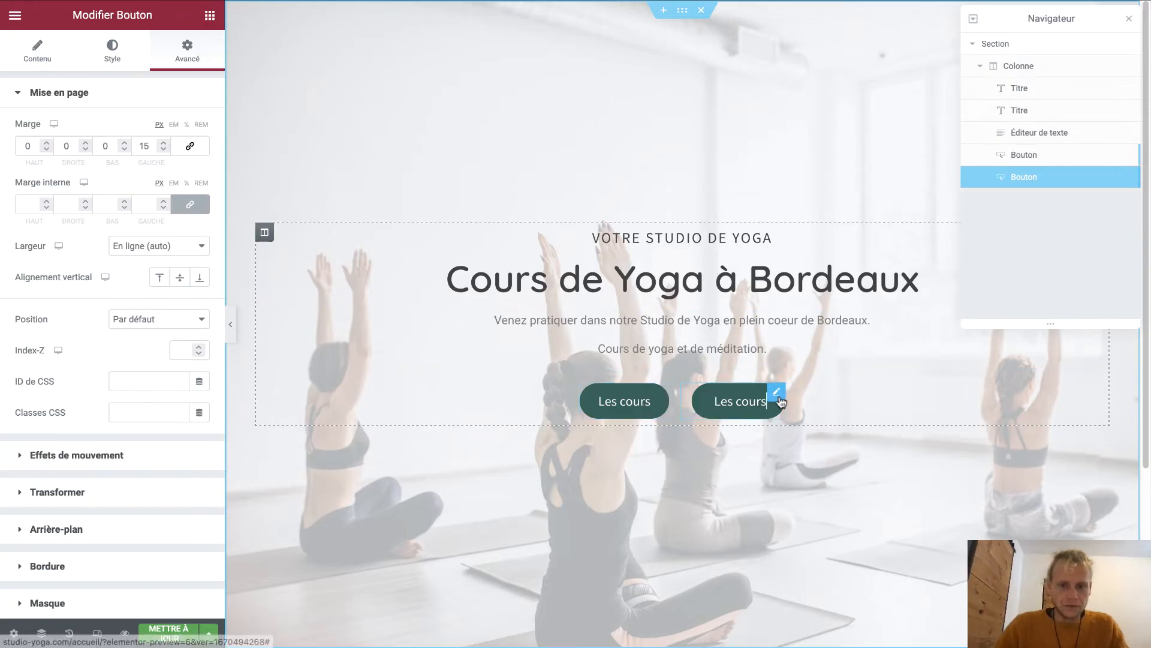
pyautogui.click(59, 59)
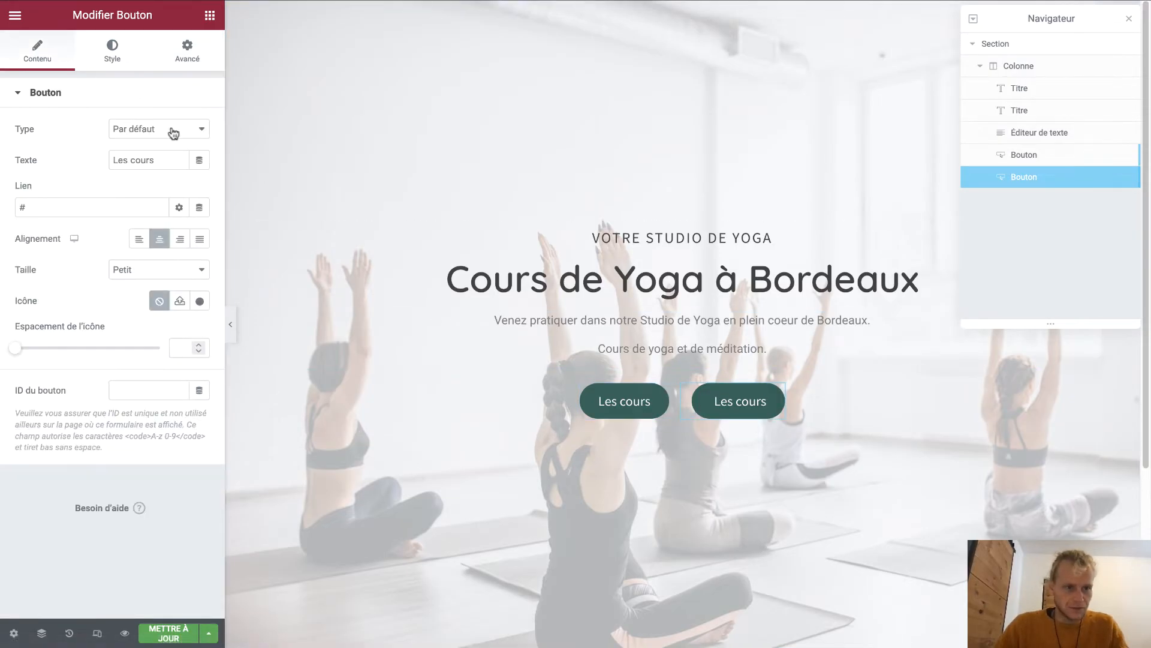
pyautogui.moveTo(162, 160); pyautogui.dragTo(60, 156)
pyautogui.write('Tro')
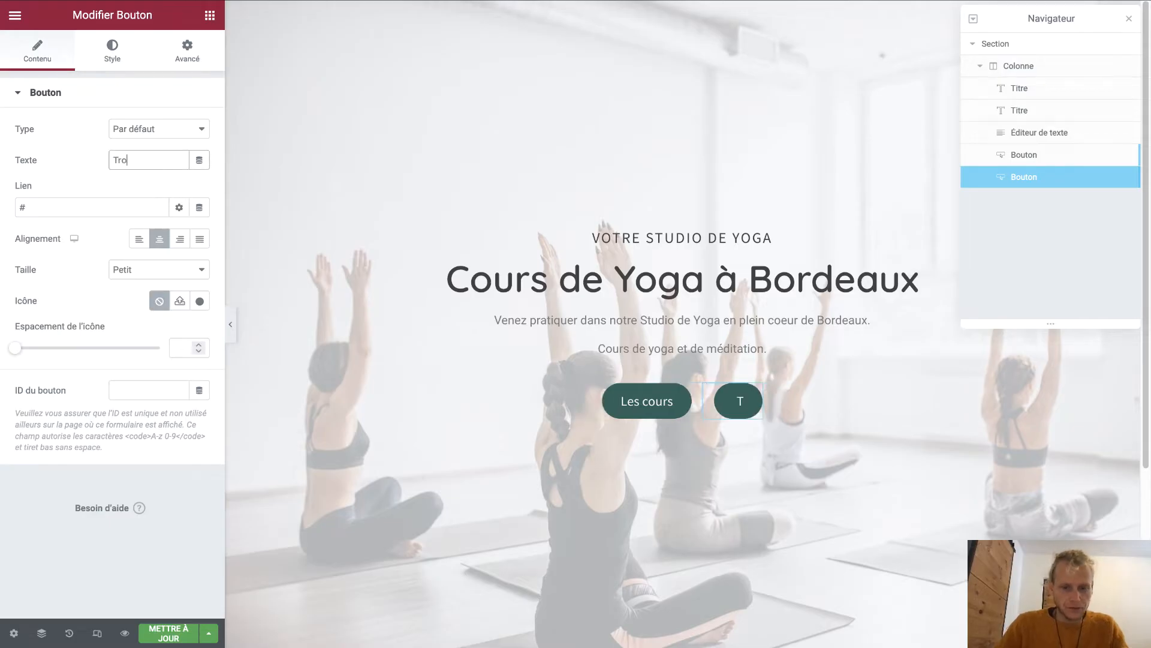
pyautogui.write('uver le Studio')
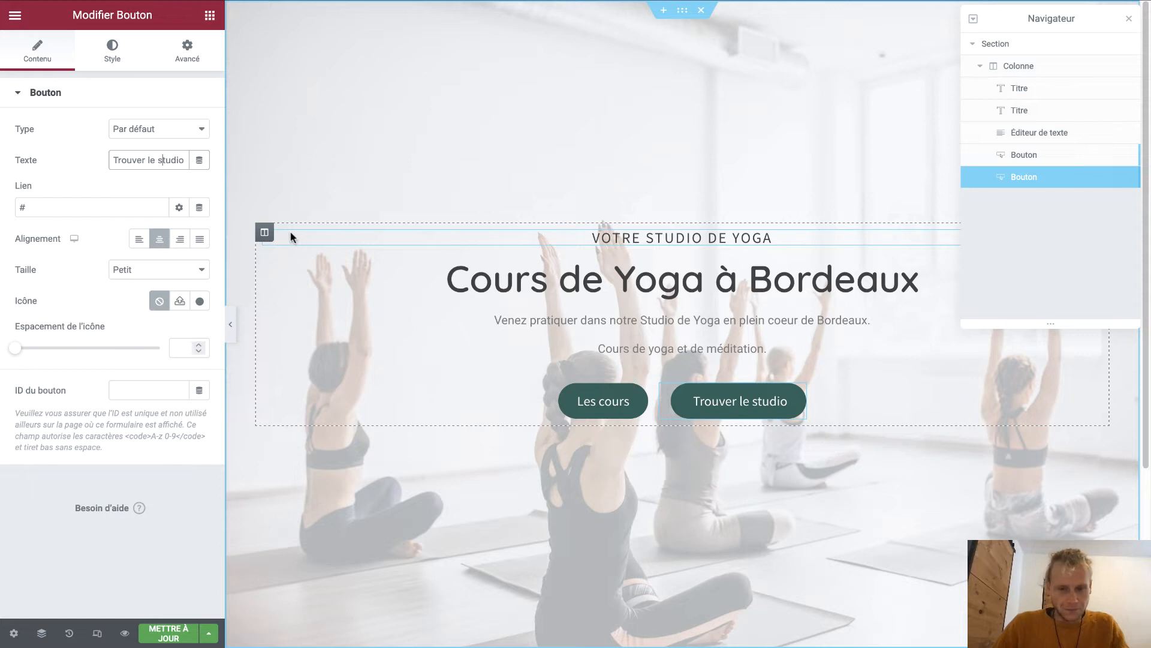
# Make the "Trouver le studio" button's background color fully transparent (#2C615800)
pyautogui.click(128, 63)
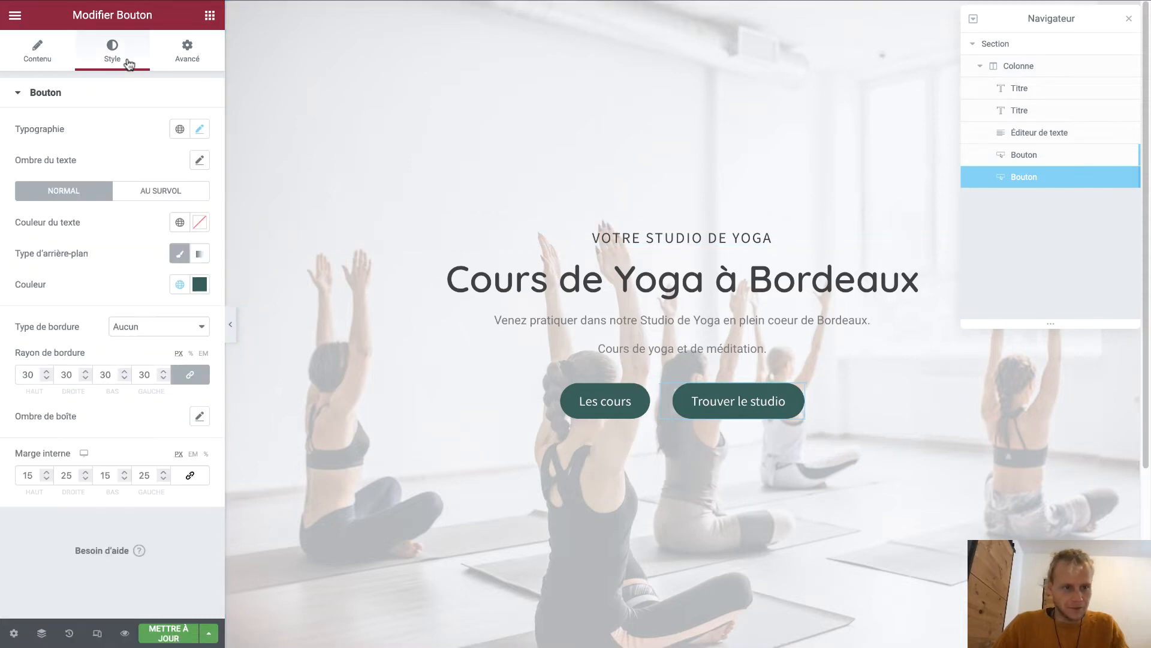
pyautogui.click(141, 325)
pyautogui.click(141, 326)
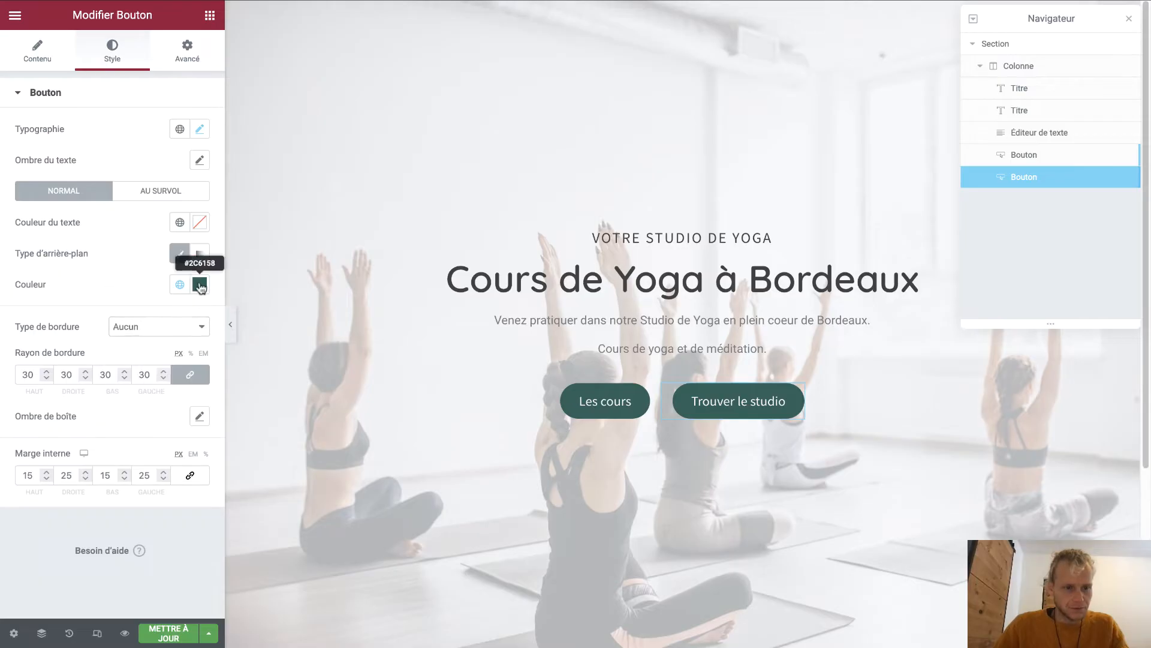
pyautogui.click(199, 285)
pyautogui.moveTo(191, 486); pyautogui.dragTo(8, 486)
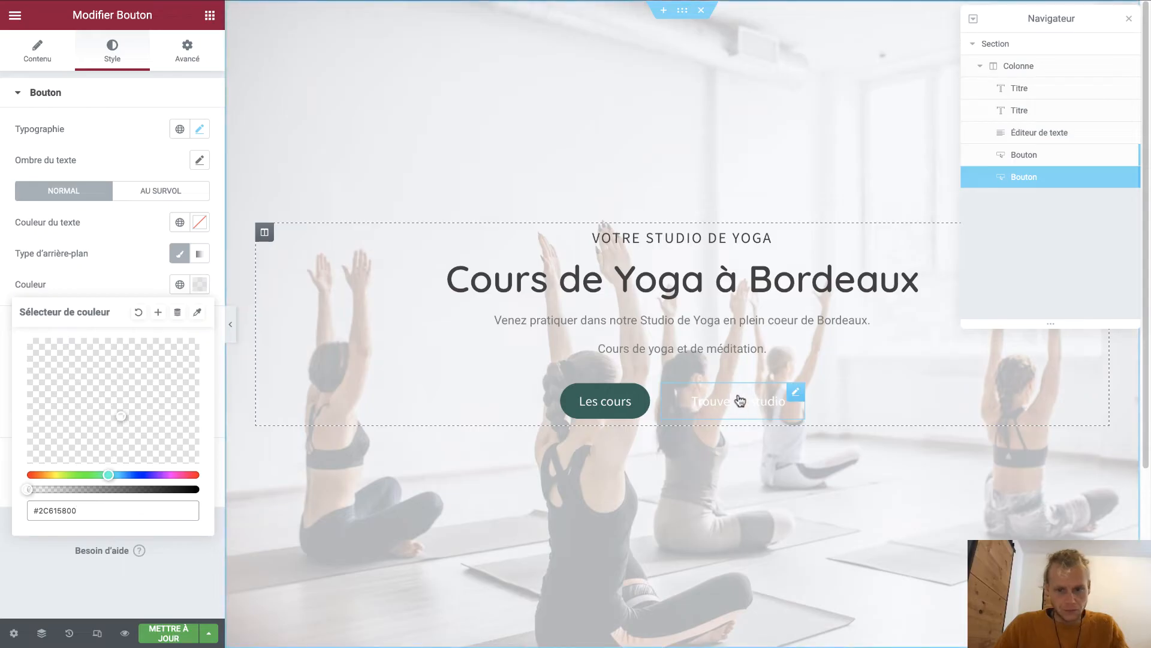
pyautogui.click(153, 258)
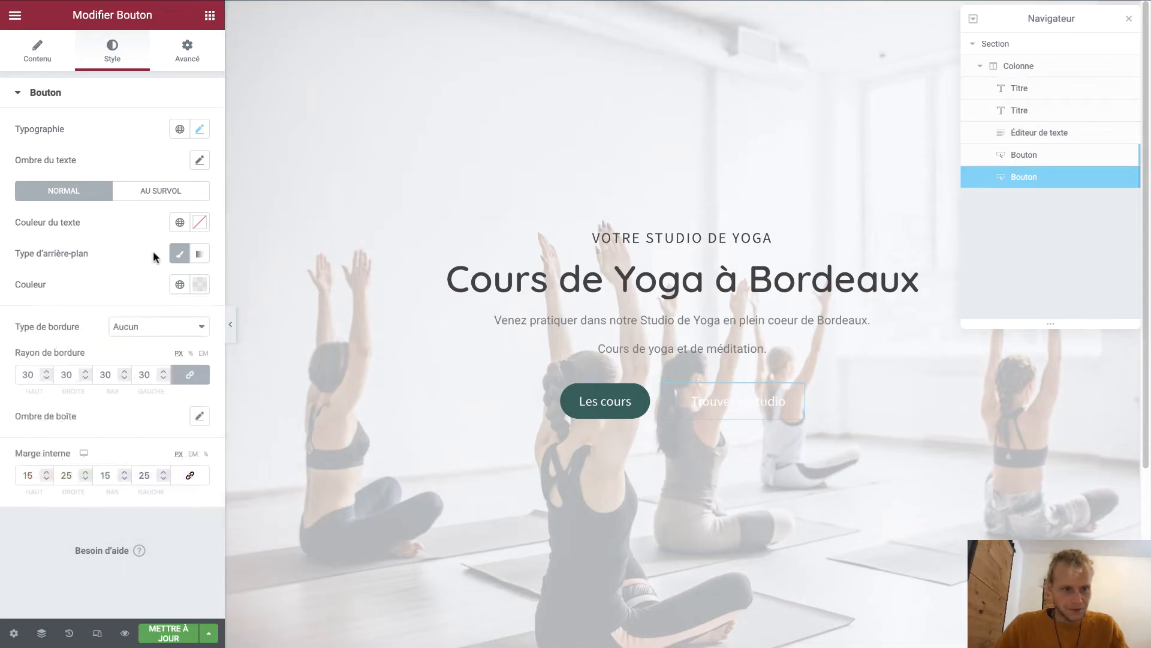
# Set the "Trouver le studio" button's text color to the global color "Couleur d'accent 2"
pyautogui.click(200, 224)
pyautogui.click(181, 223)
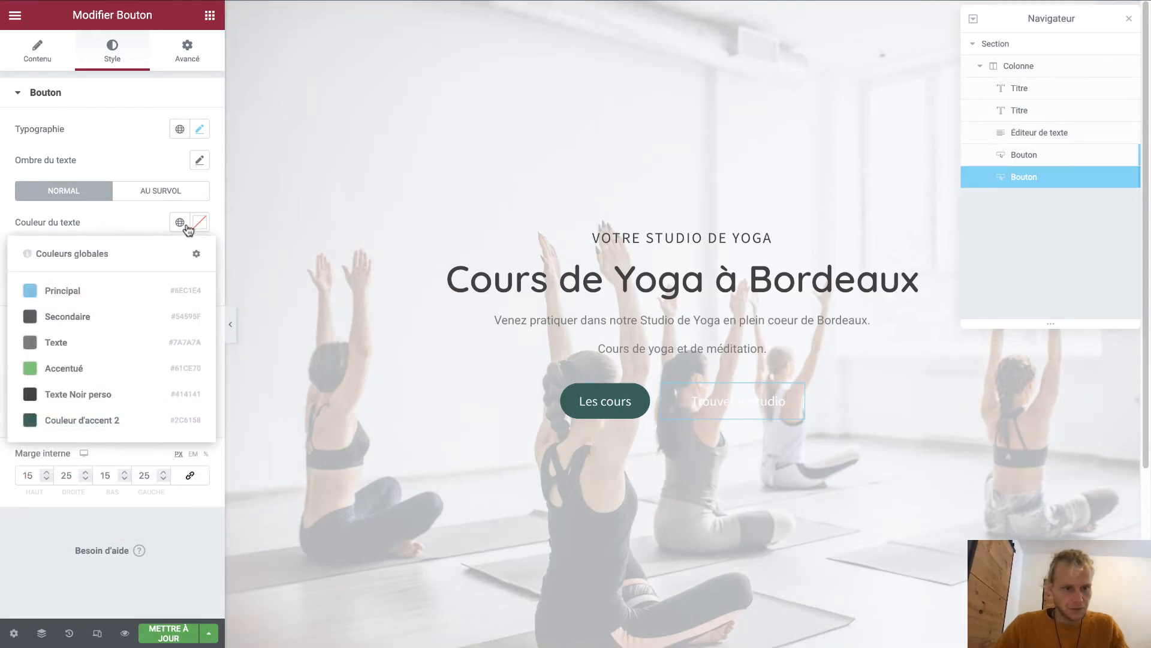
pyautogui.click(119, 424)
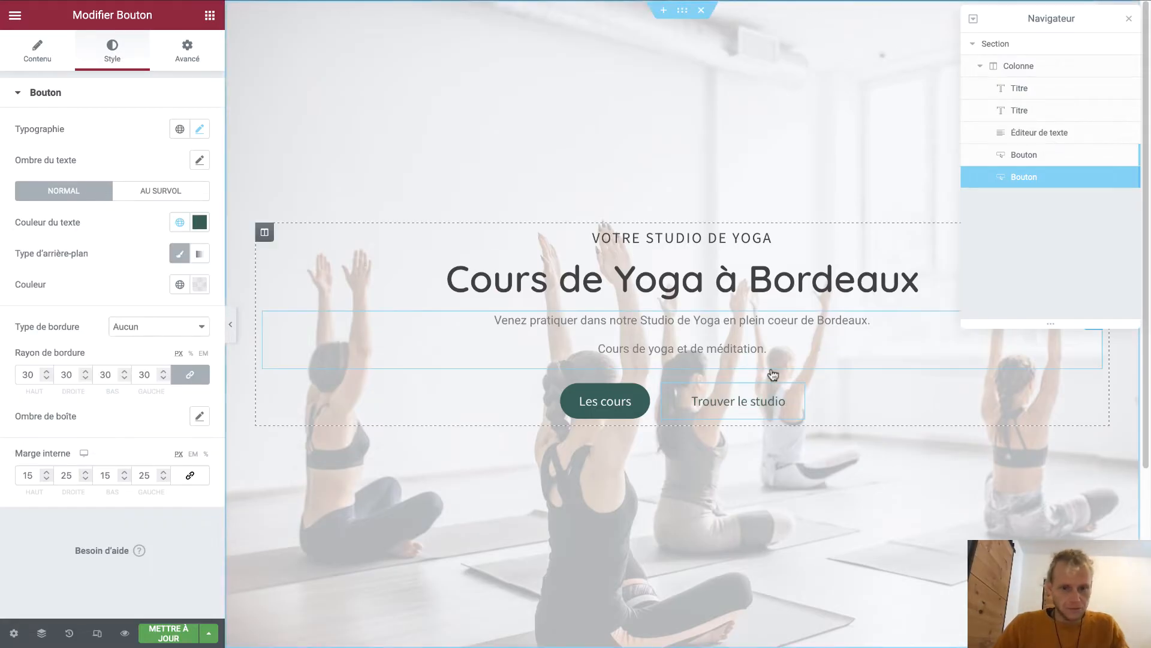
# Give the "Trouver le studio" button a solid (Continue) border with a width of 1 on all sides
pyautogui.click(168, 325)
pyautogui.click(155, 340)
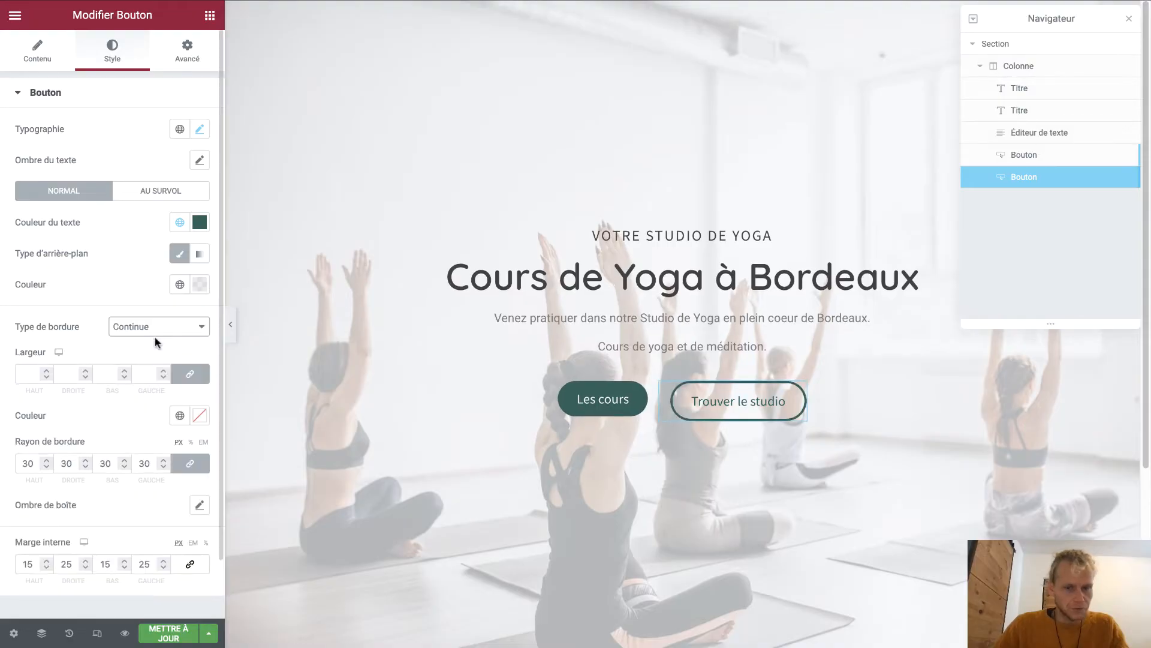
pyautogui.click(46, 370)
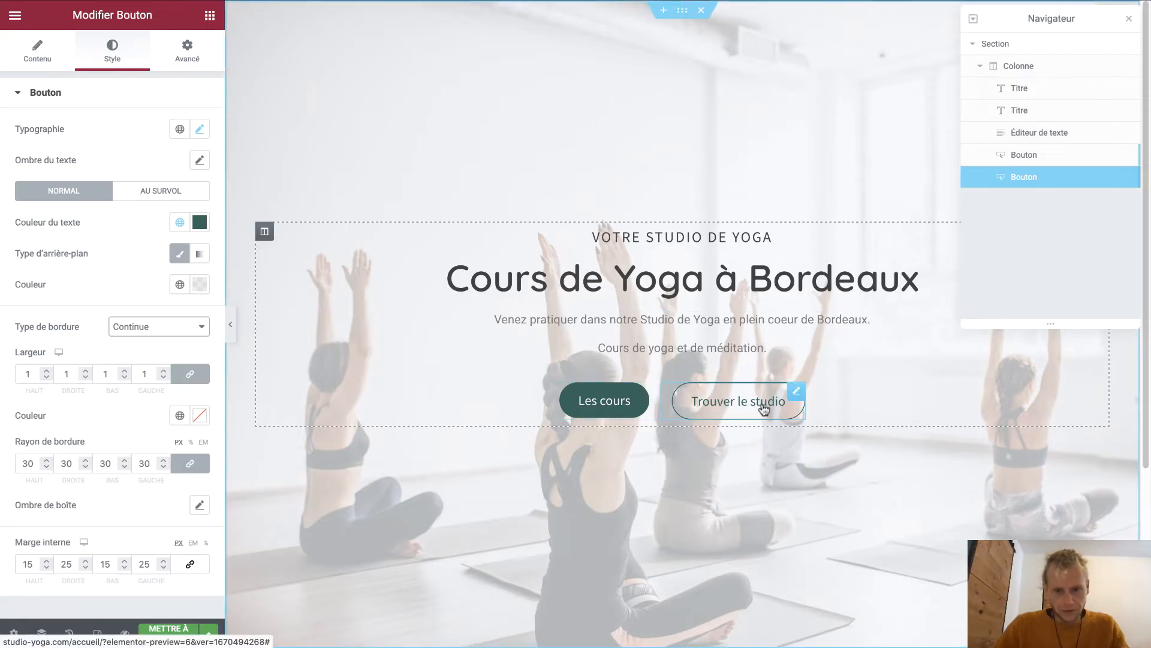
# Give the "Les cours" button a solid (Continue) border of width 1 in the global color "Couleur d'accent 2"
pyautogui.click(653, 393)
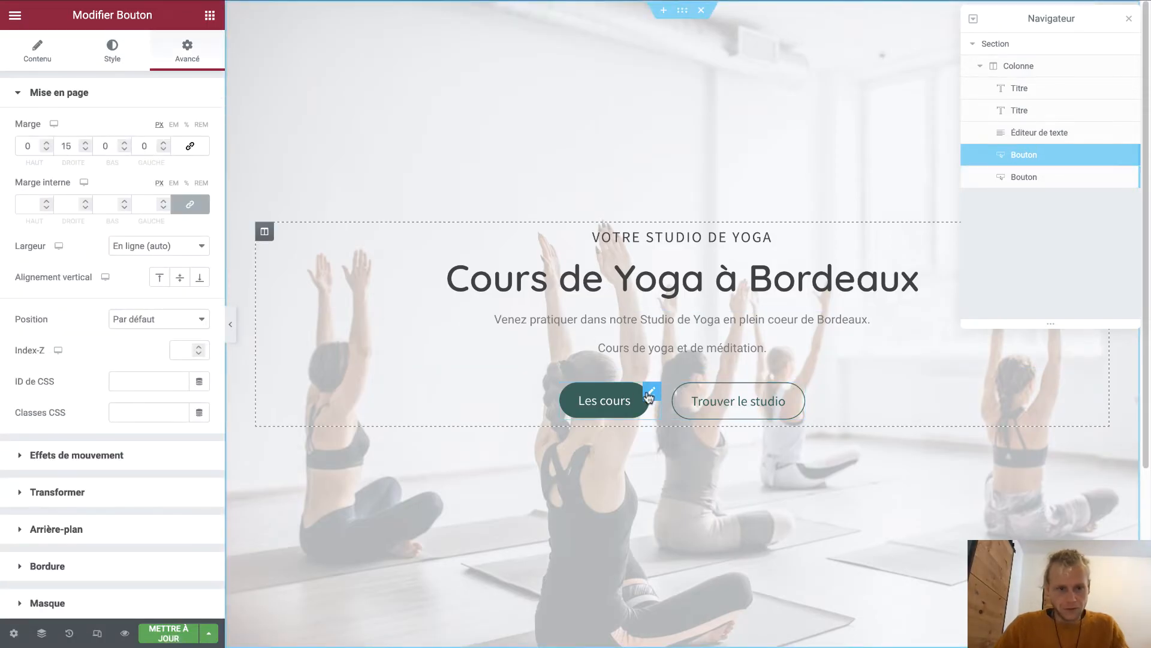
pyautogui.click(114, 55)
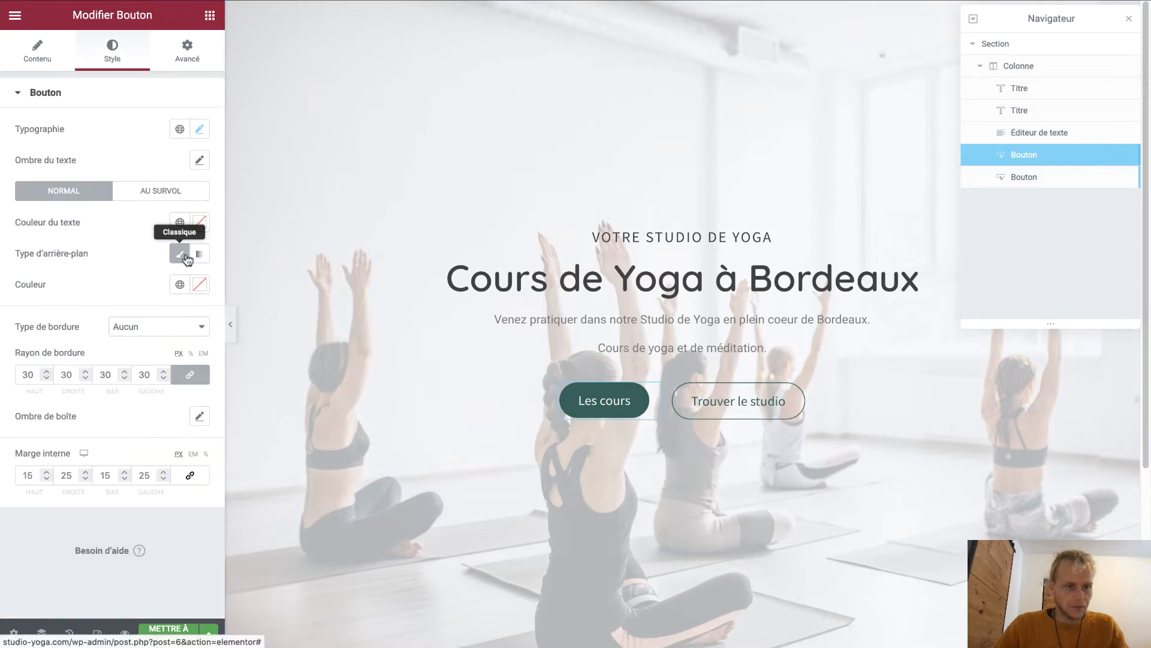
pyautogui.click(163, 331)
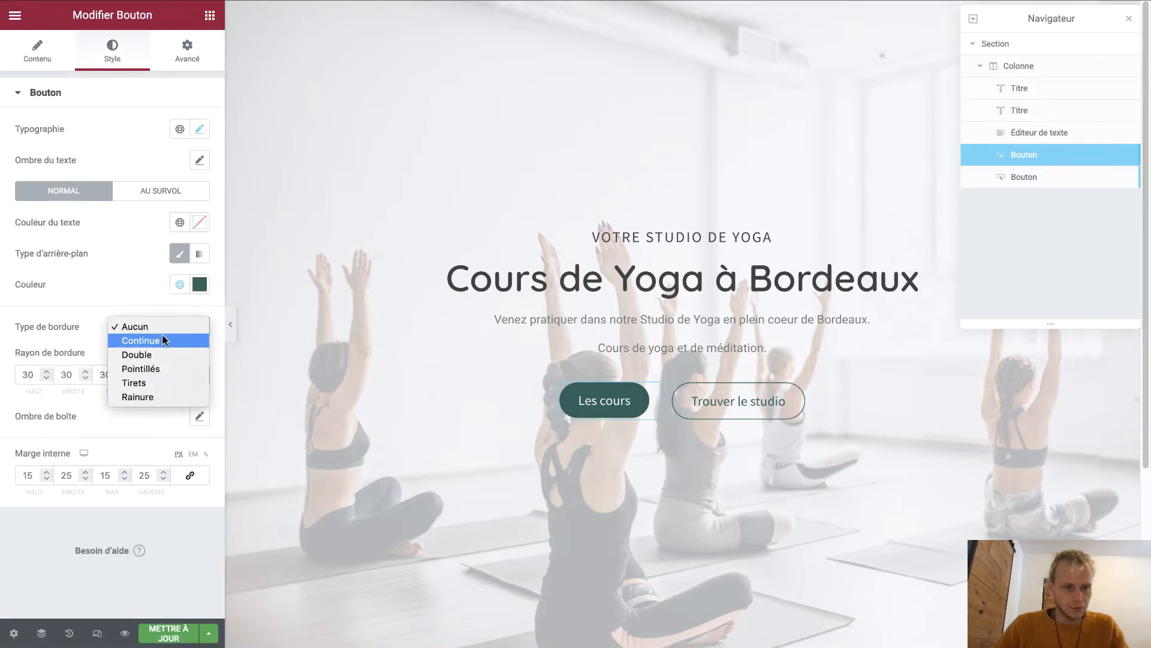
pyautogui.click(163, 339)
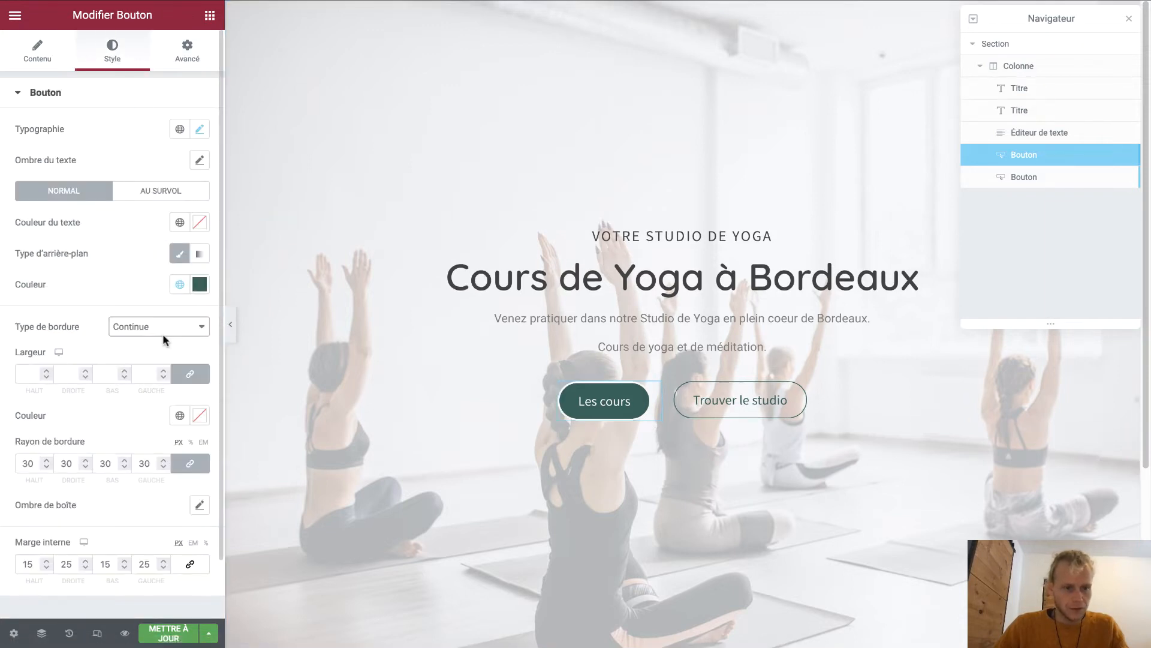
pyautogui.click(182, 415)
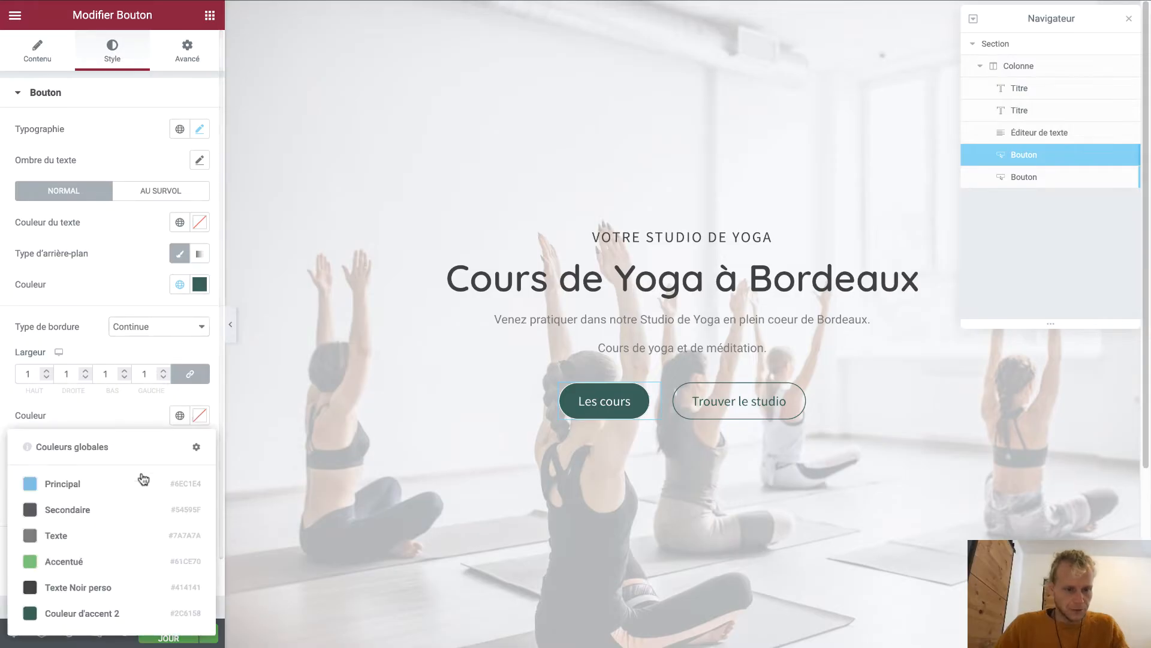
pyautogui.click(84, 606)
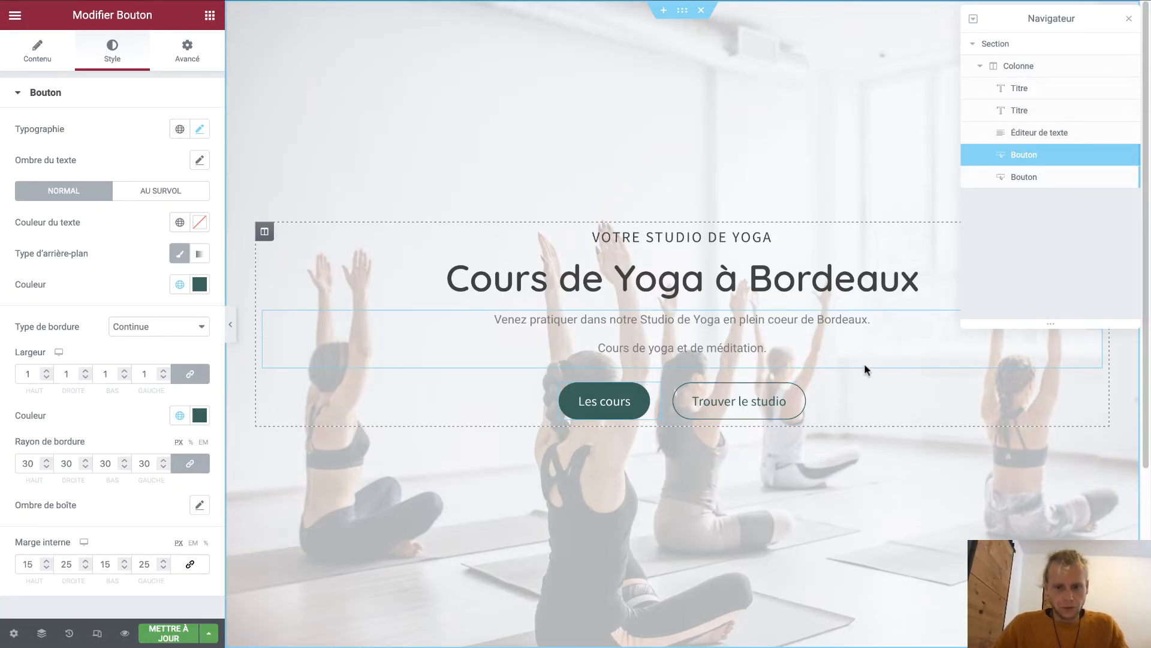
# Add a new single-column section below the hero section
pyautogui.scroll(-4, 621, 301)
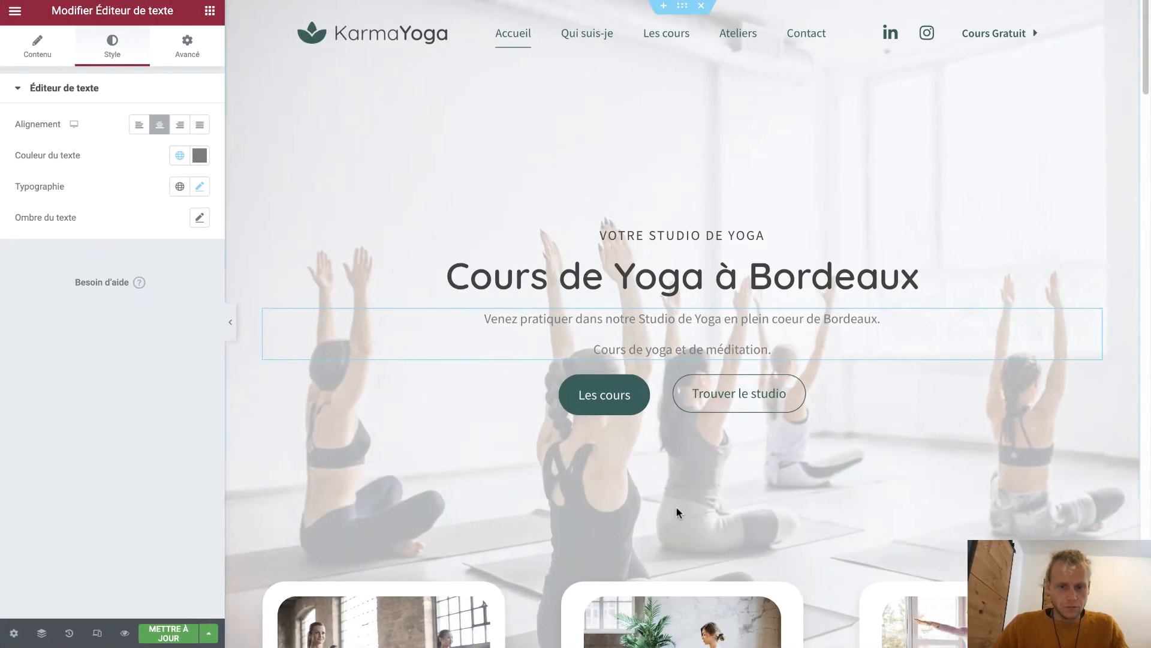
pyautogui.scroll(-5, 678, 509)
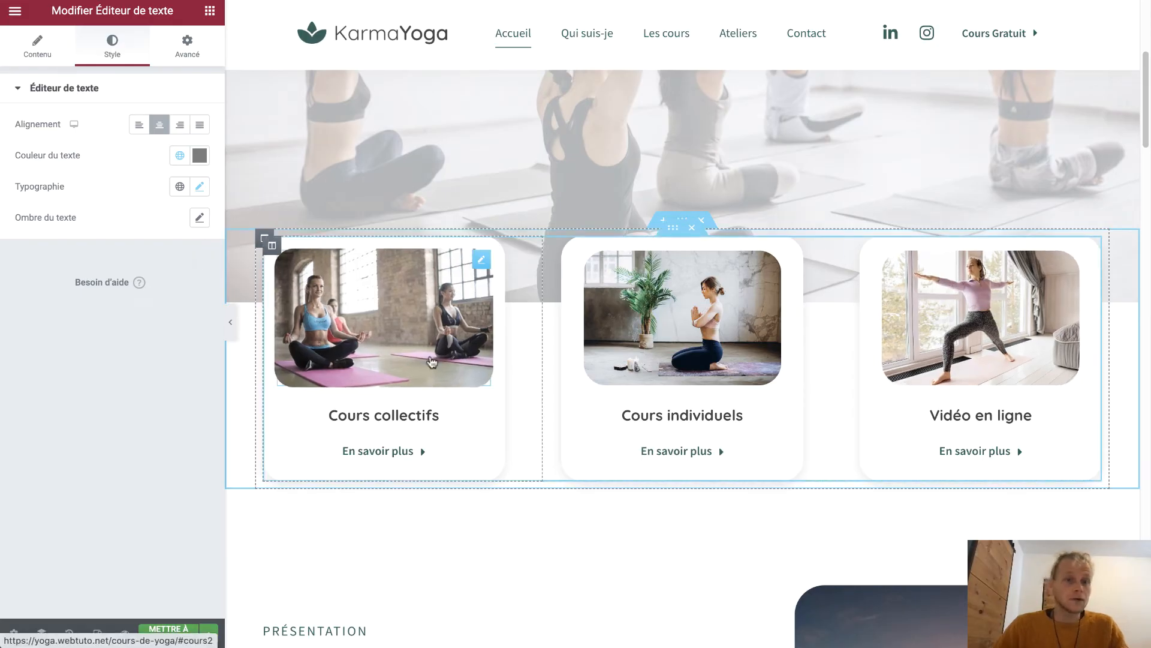
pyautogui.scroll(-6, 613, 414)
pyautogui.scroll(-10, 613, 418)
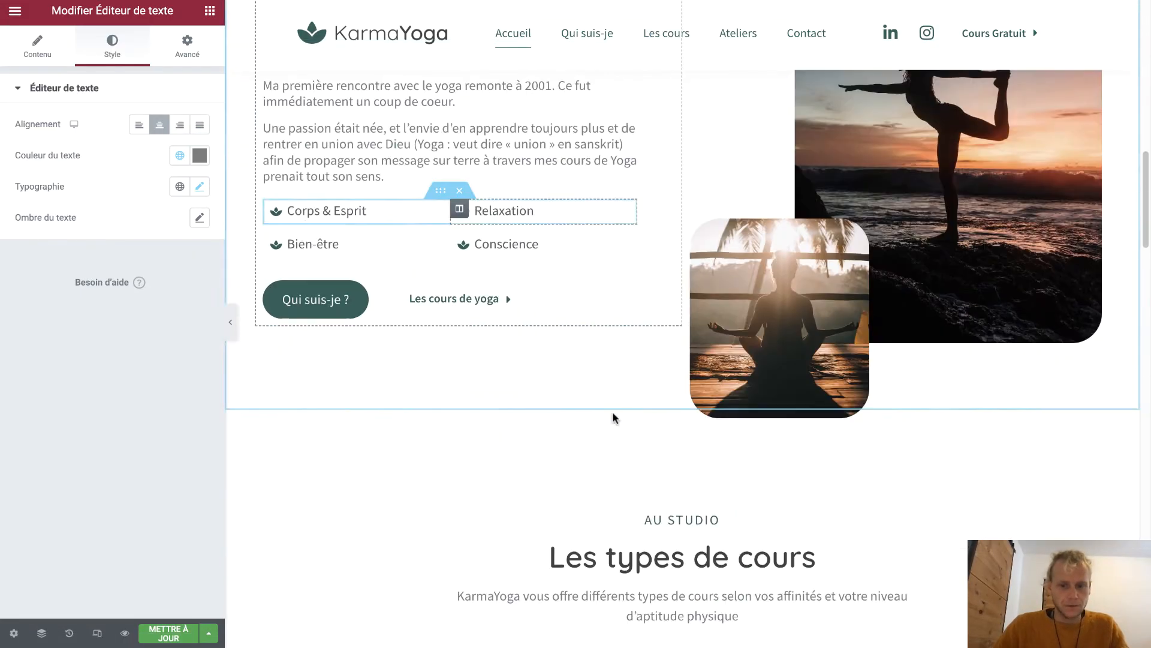
pyautogui.scroll(15, 613, 418)
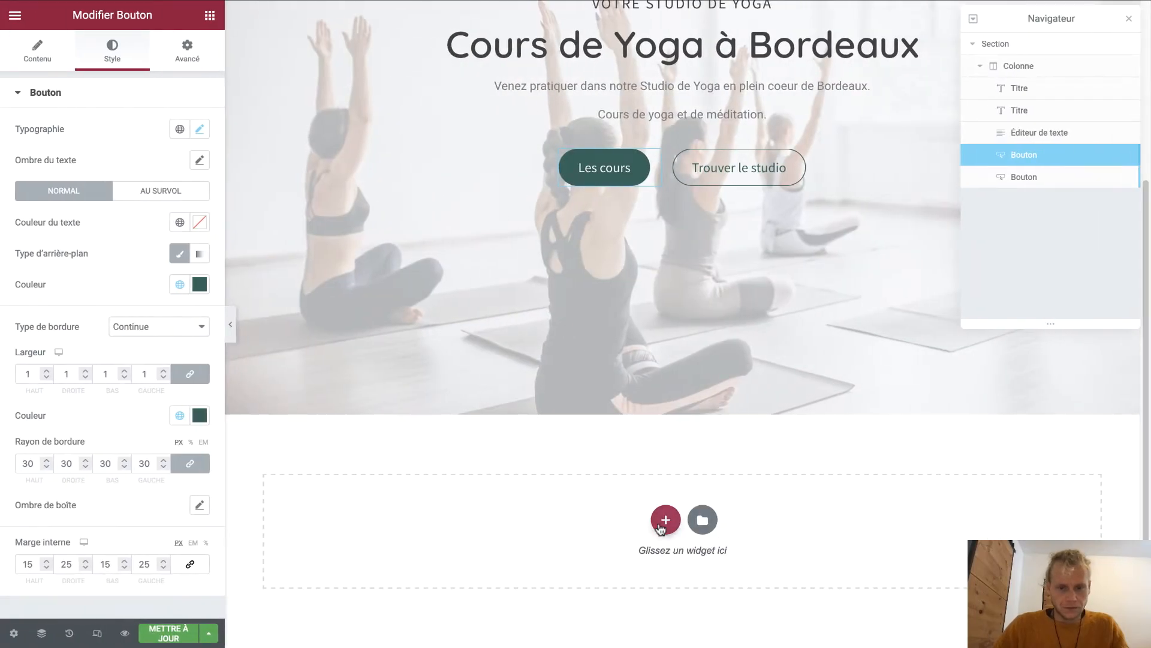
pyautogui.click(664, 522)
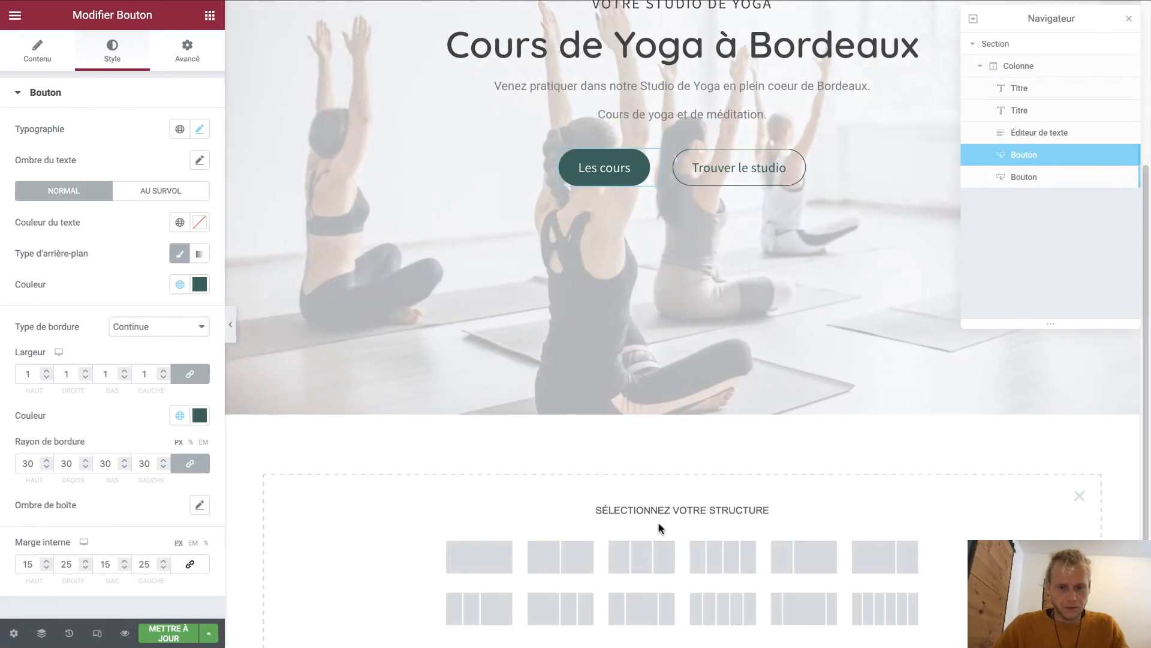
pyautogui.click(486, 560)
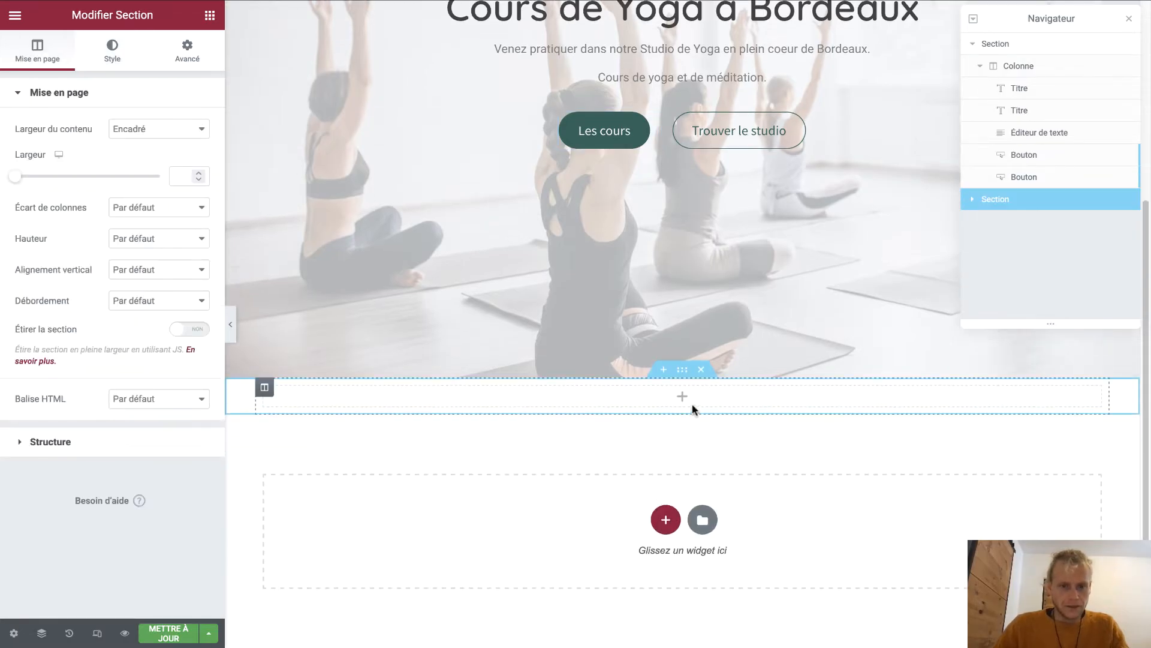
# Insert an inner section into the new section and add a third column to it
pyautogui.click(210, 24)
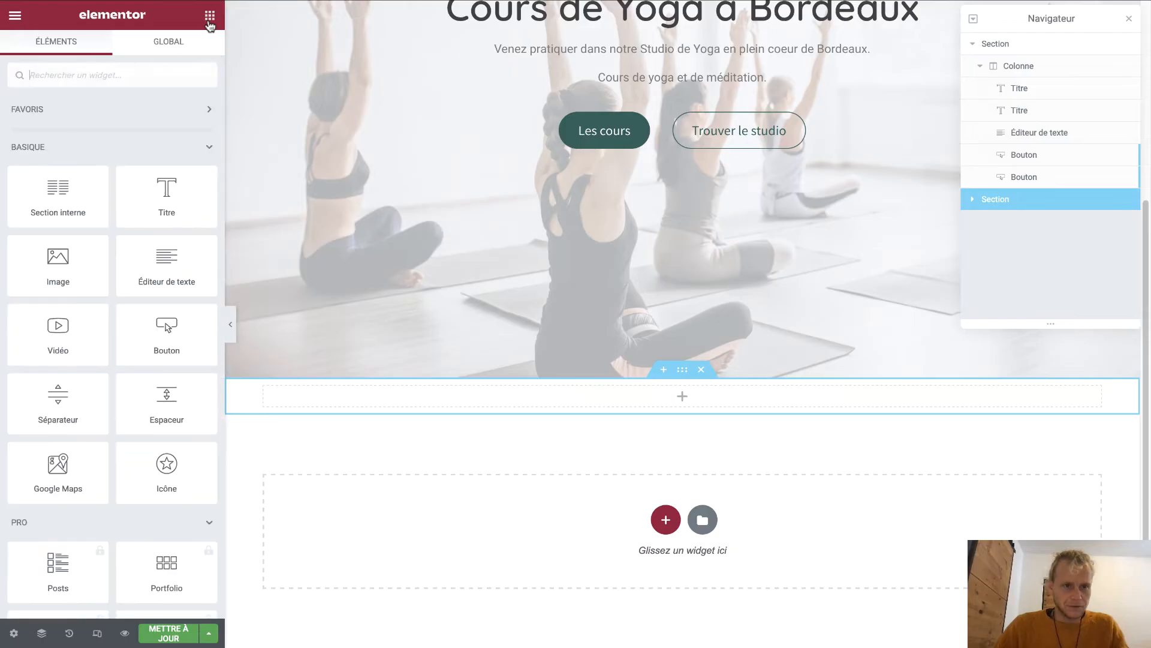
pyautogui.moveTo(96, 191); pyautogui.dragTo(623, 398)
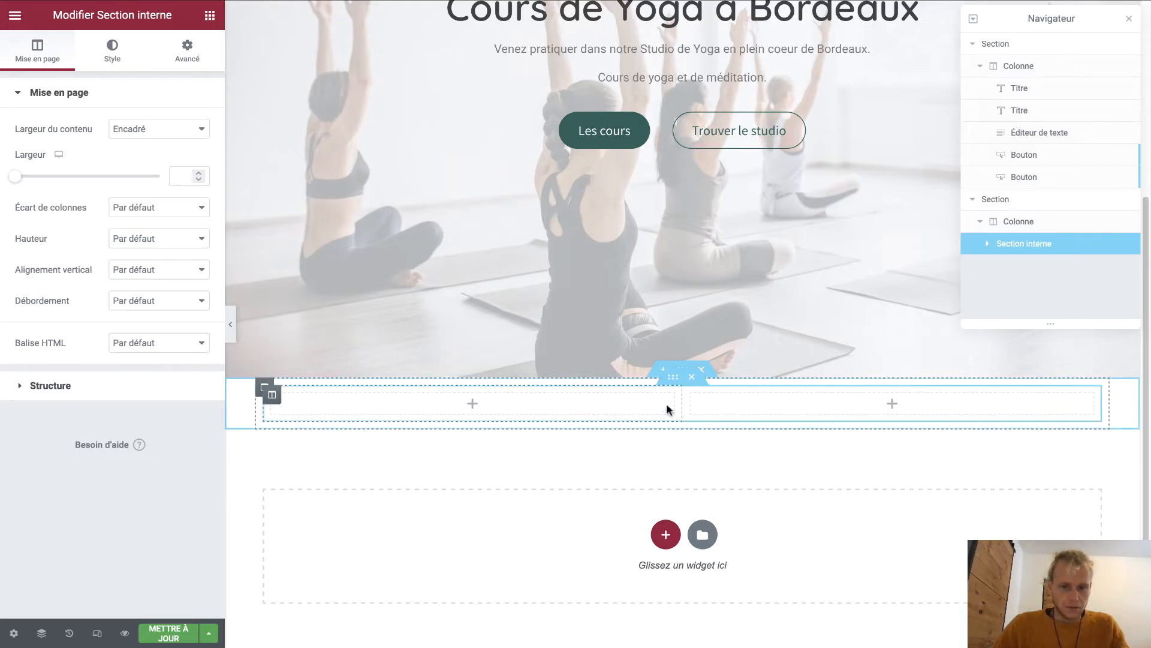
pyautogui.rightClick(689, 397)
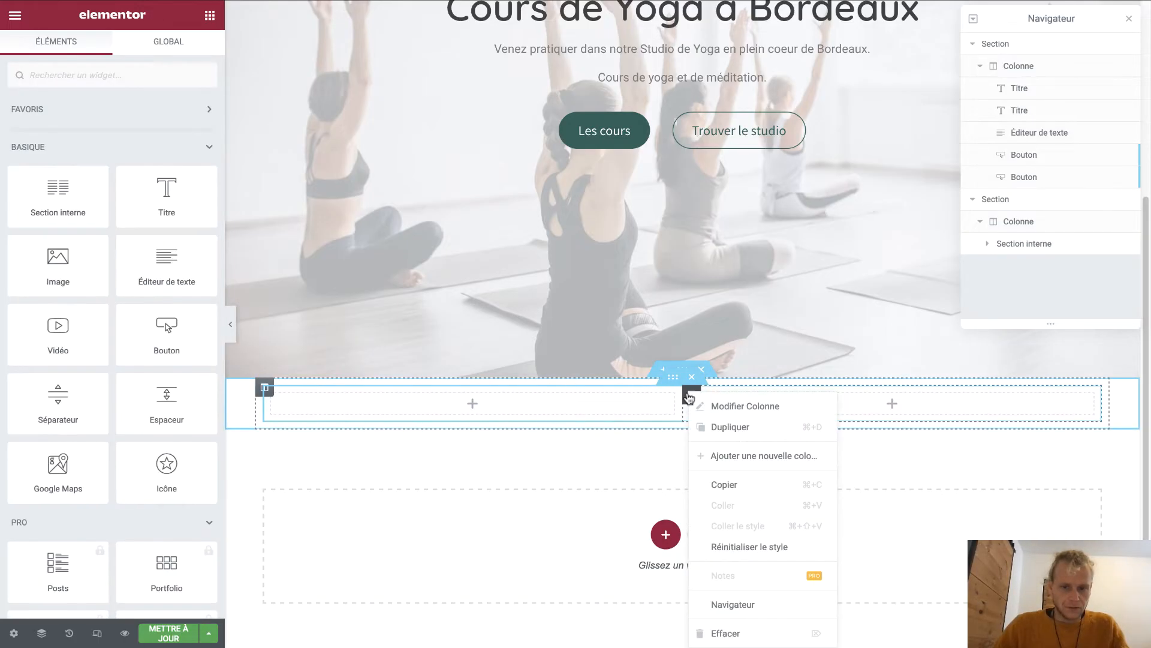
pyautogui.click(723, 455)
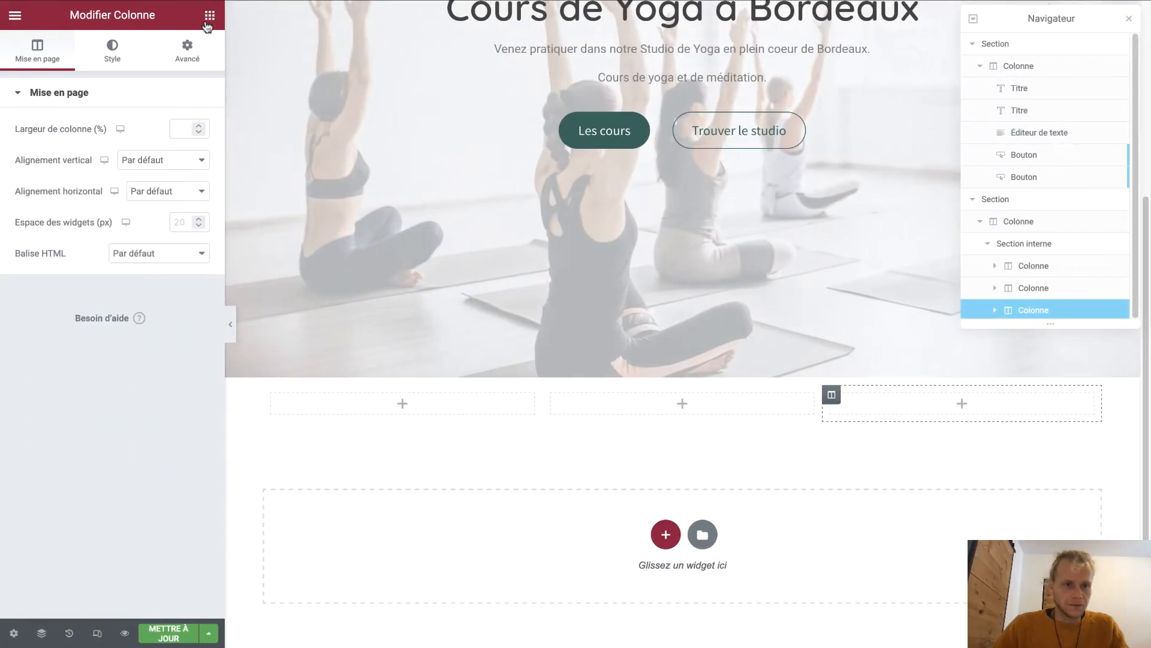
# Add an Image widget to the inner section's first column and place a Titre widget beneath it
pyautogui.click(209, 18)
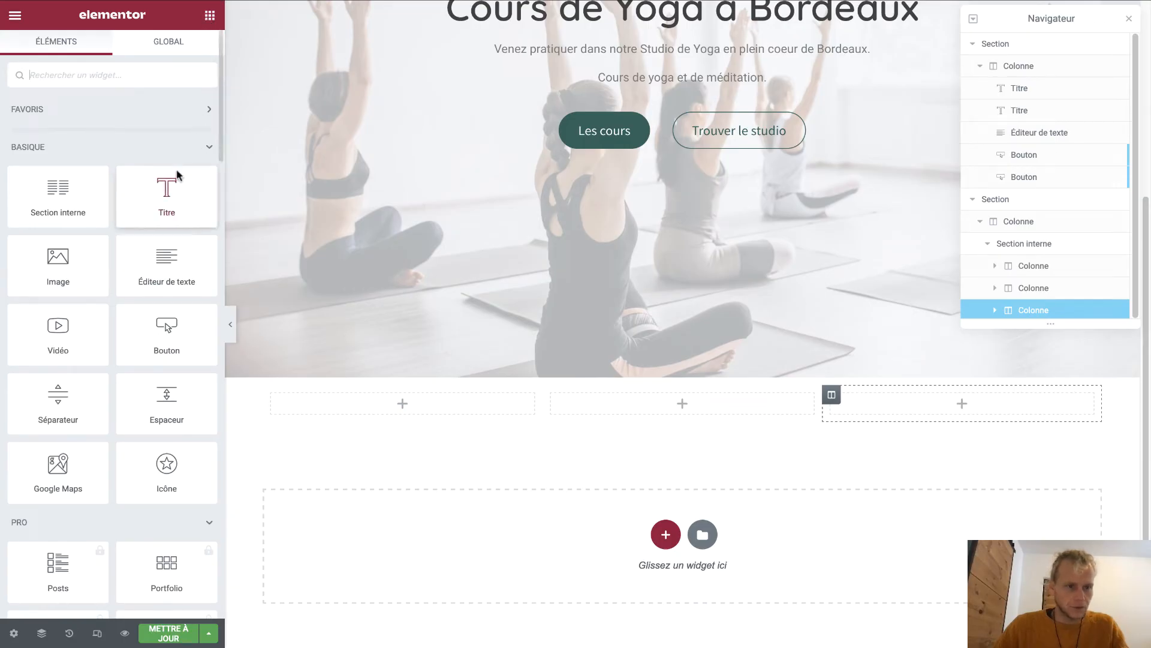
pyautogui.moveTo(74, 241); pyautogui.dragTo(408, 409)
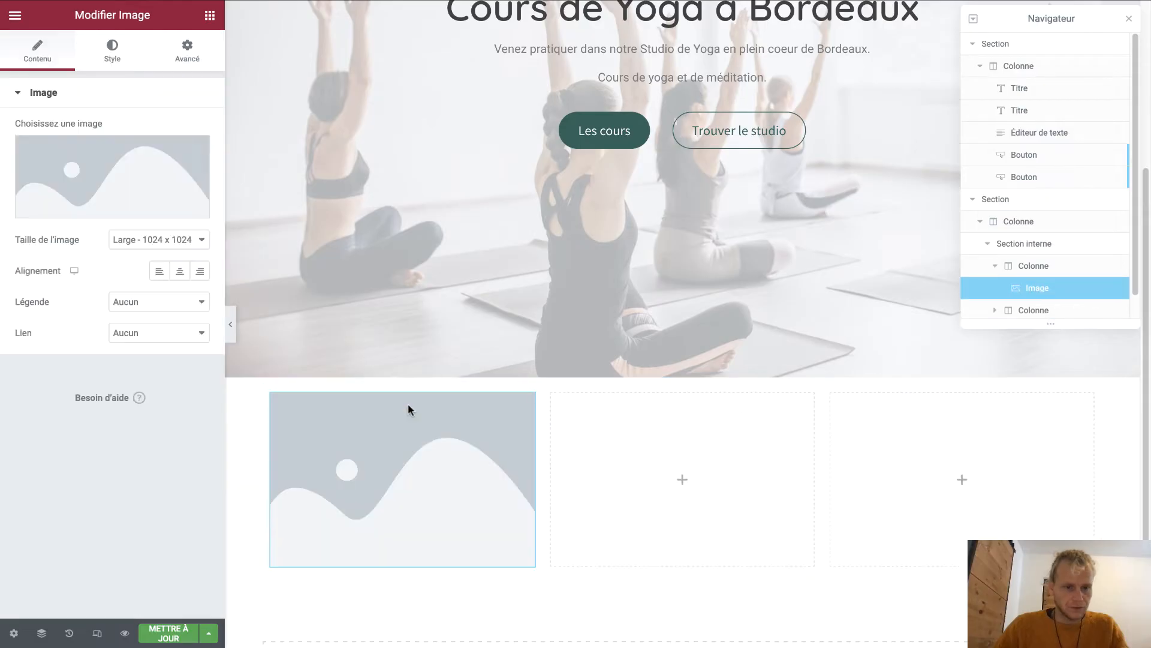
pyautogui.click(210, 16)
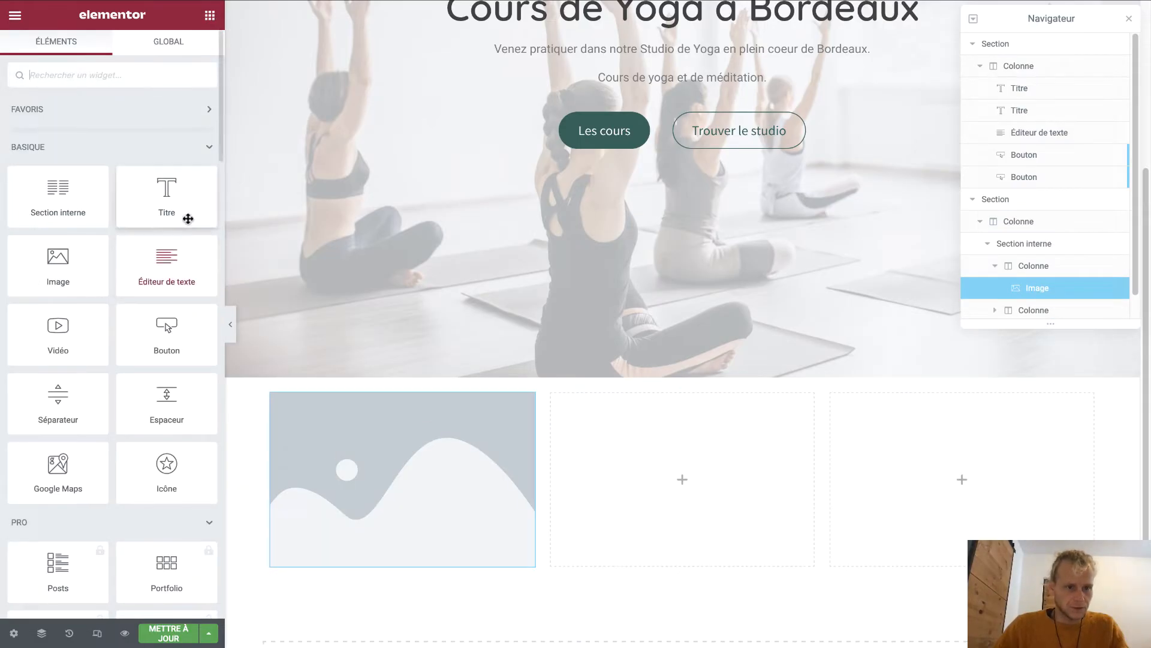
pyautogui.moveTo(181, 200); pyautogui.dragTo(201, 226)
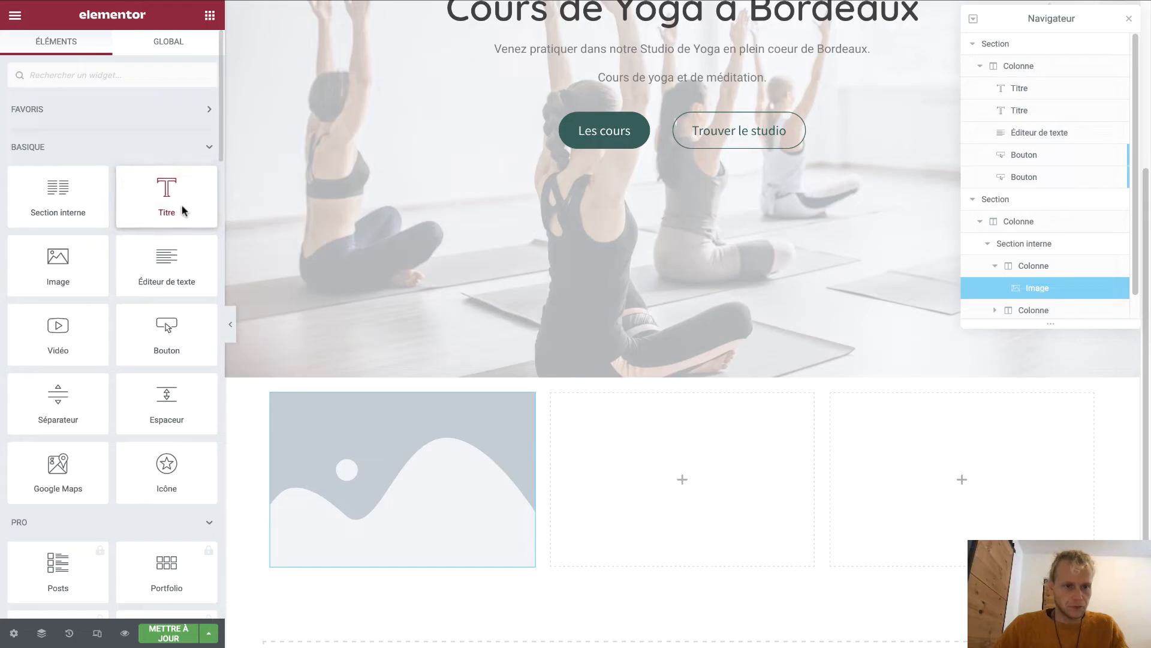
pyautogui.moveTo(166, 187); pyautogui.dragTo(427, 531)
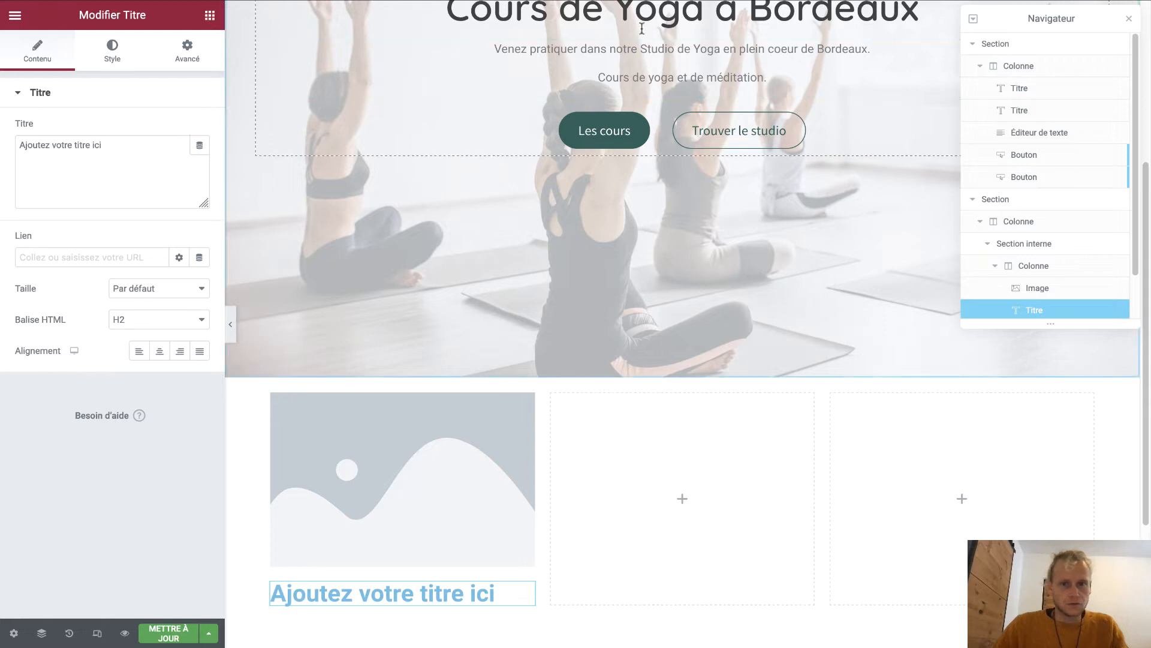
# Add a Bouton widget below the title in the inner section's first column
pyautogui.click(210, 18)
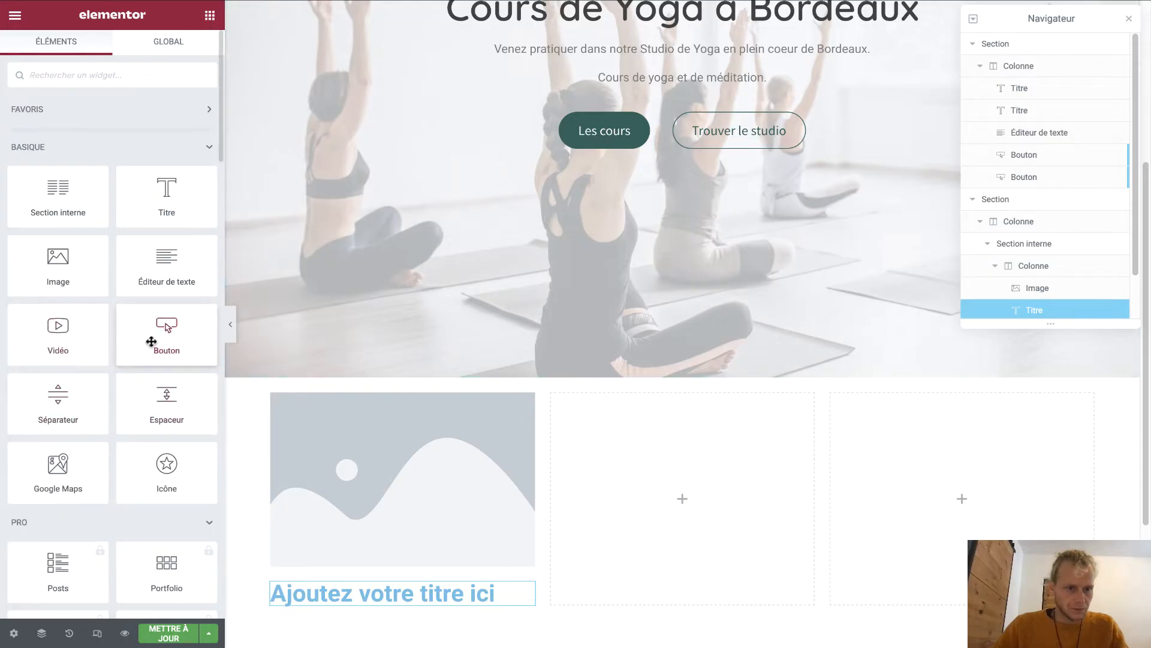
pyautogui.moveTo(149, 336); pyautogui.dragTo(390, 599)
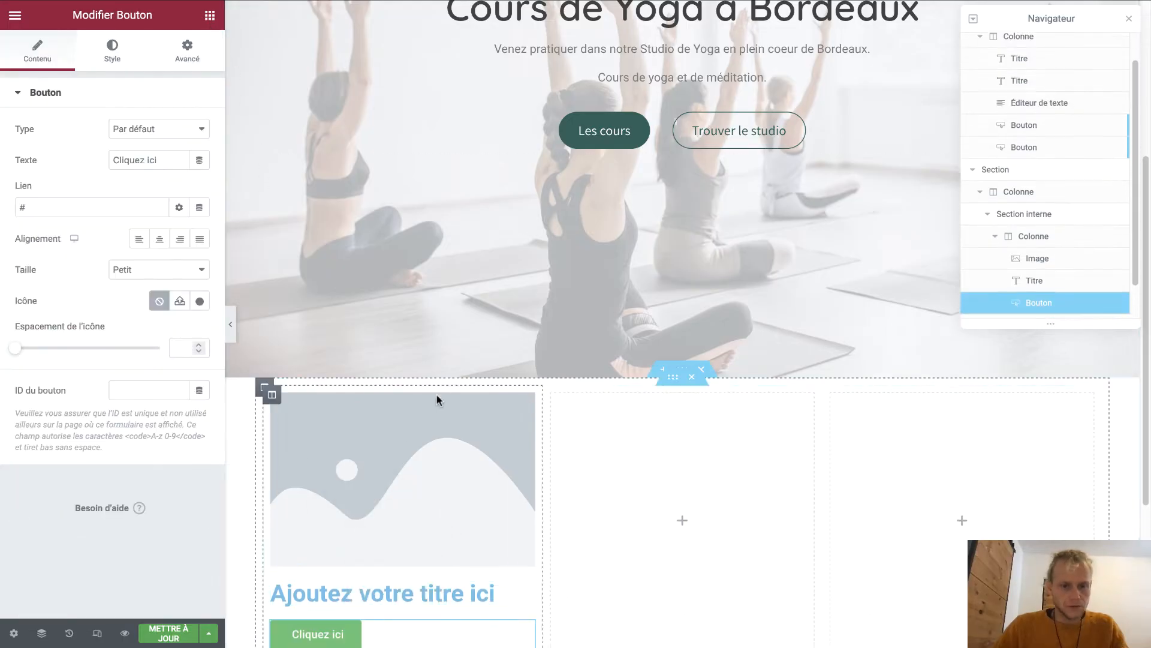
pyautogui.scroll(-1, 408, 484)
pyautogui.scroll(-3, 408, 484)
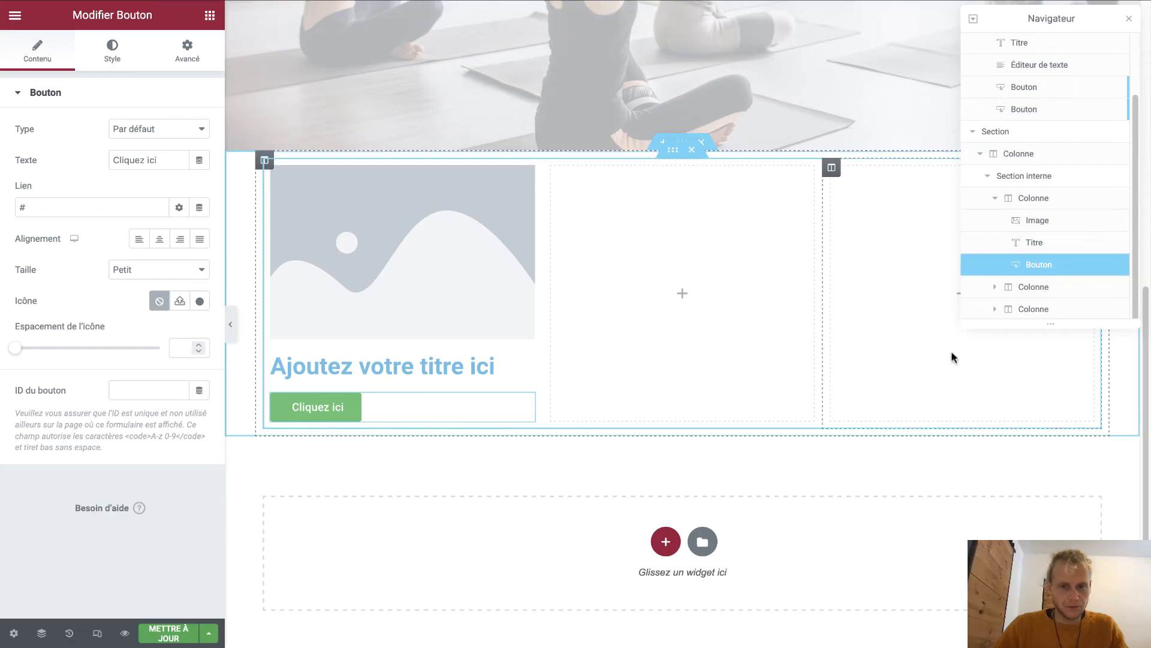
# Upload the October images from the 1. Site Yoga folder for the first column's Image widget, leaving out the four SVG files
pyautogui.click(440, 245)
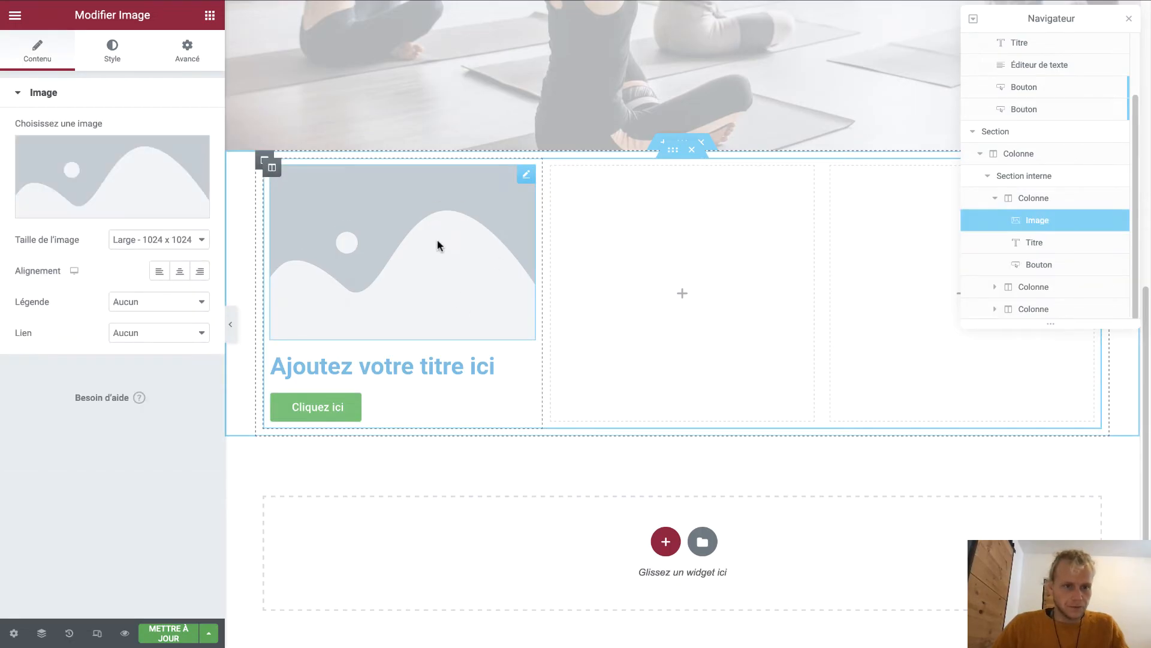
pyautogui.click(142, 168)
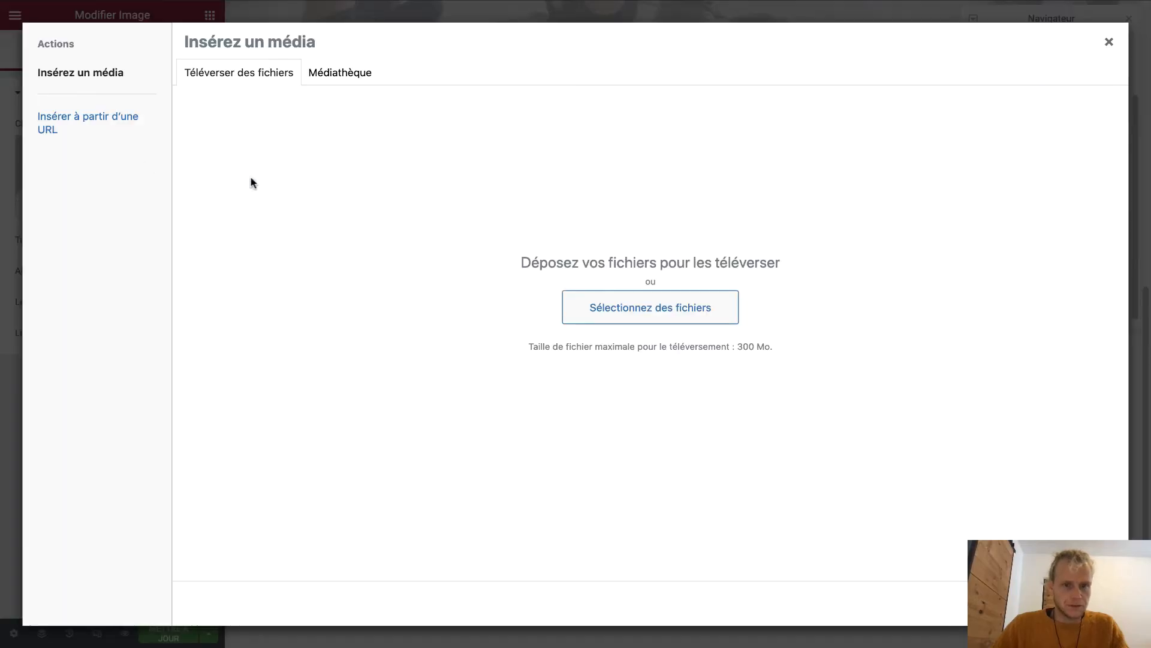
pyautogui.click(628, 318)
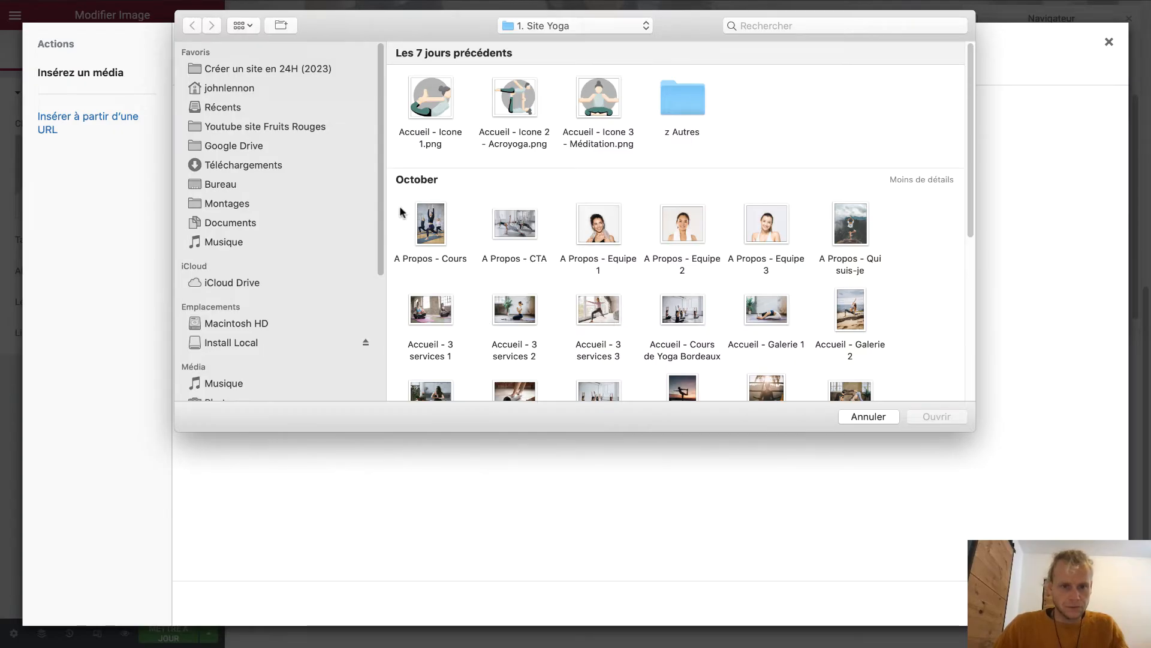
pyautogui.moveTo(400, 212); pyautogui.dragTo(888, 292)
pyautogui.scroll(1, 887, 292)
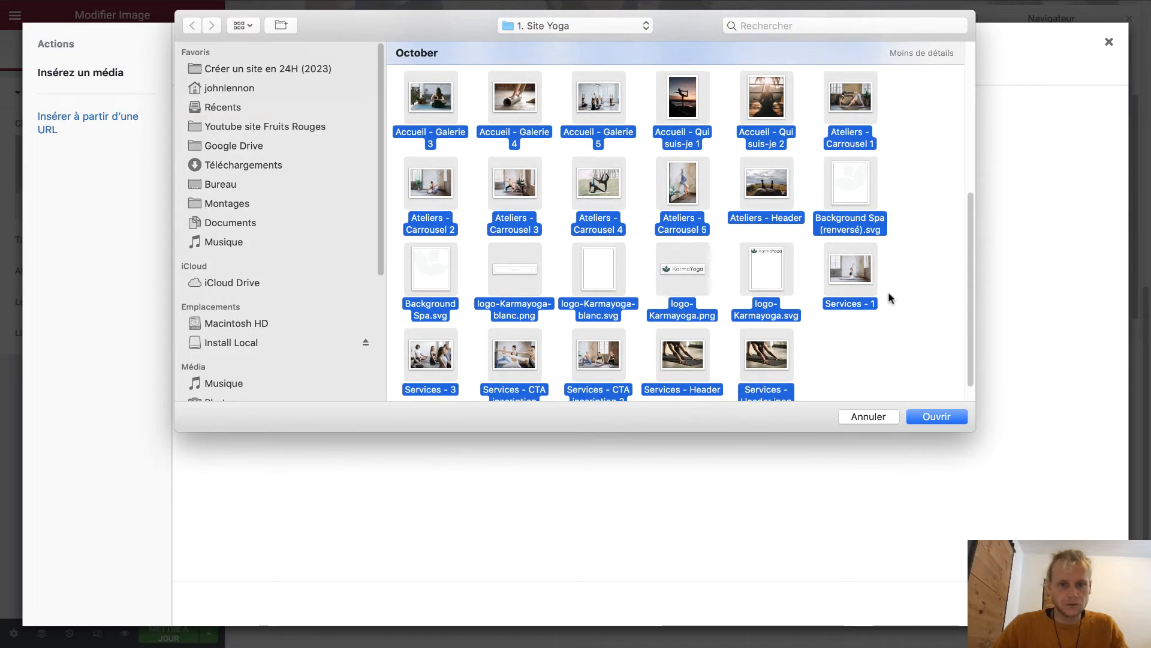
pyautogui.scroll(1, 891, 298)
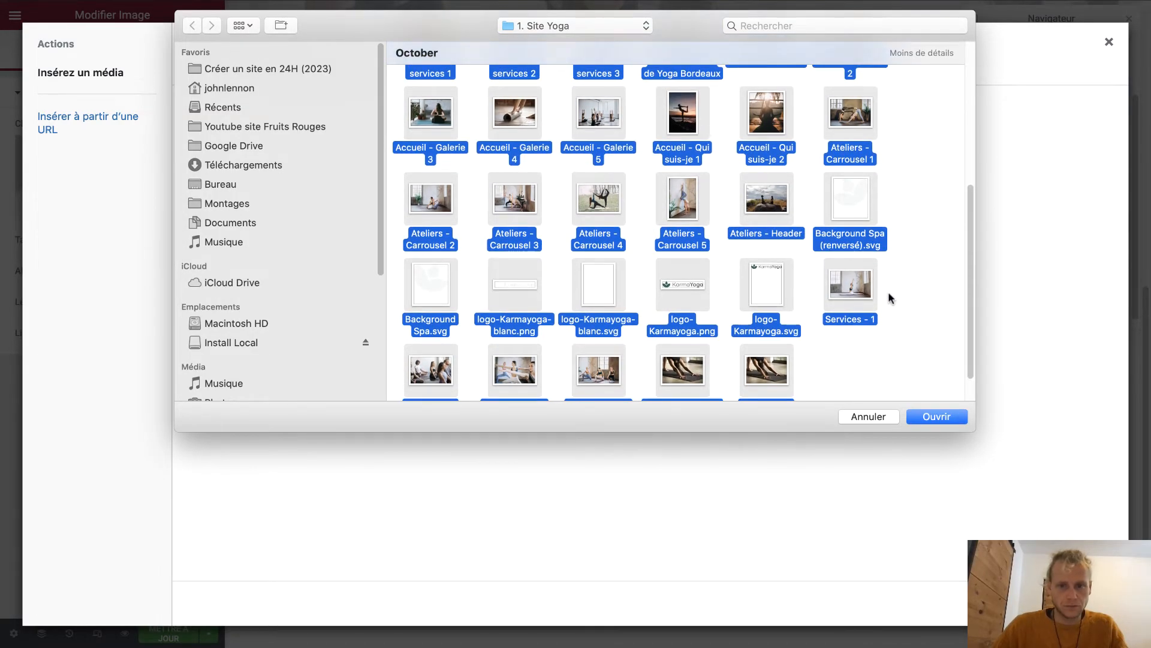
pyautogui.keyDown('super'); pyautogui.click(853, 203); pyautogui.keyUp('super')
pyautogui.keyDown('super'); pyautogui.click(764, 296); pyautogui.keyUp('super')
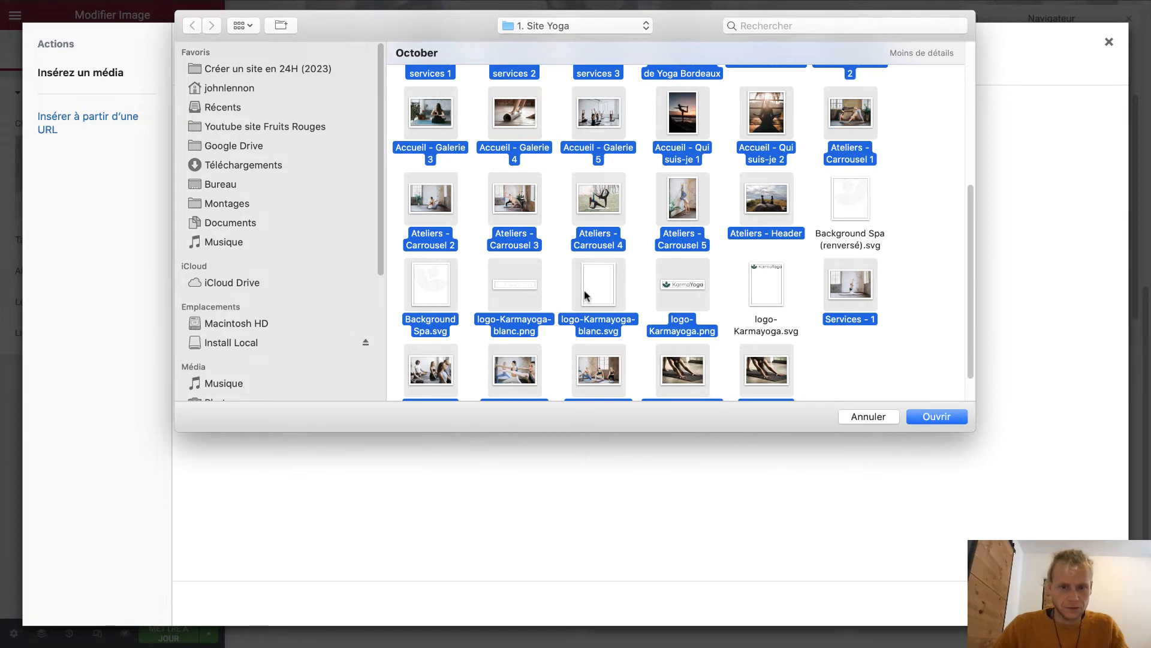
pyautogui.keyDown('super'); pyautogui.click(566, 303); pyautogui.keyUp('super')
pyautogui.keyDown('super'); pyautogui.click(435, 305); pyautogui.keyUp('super')
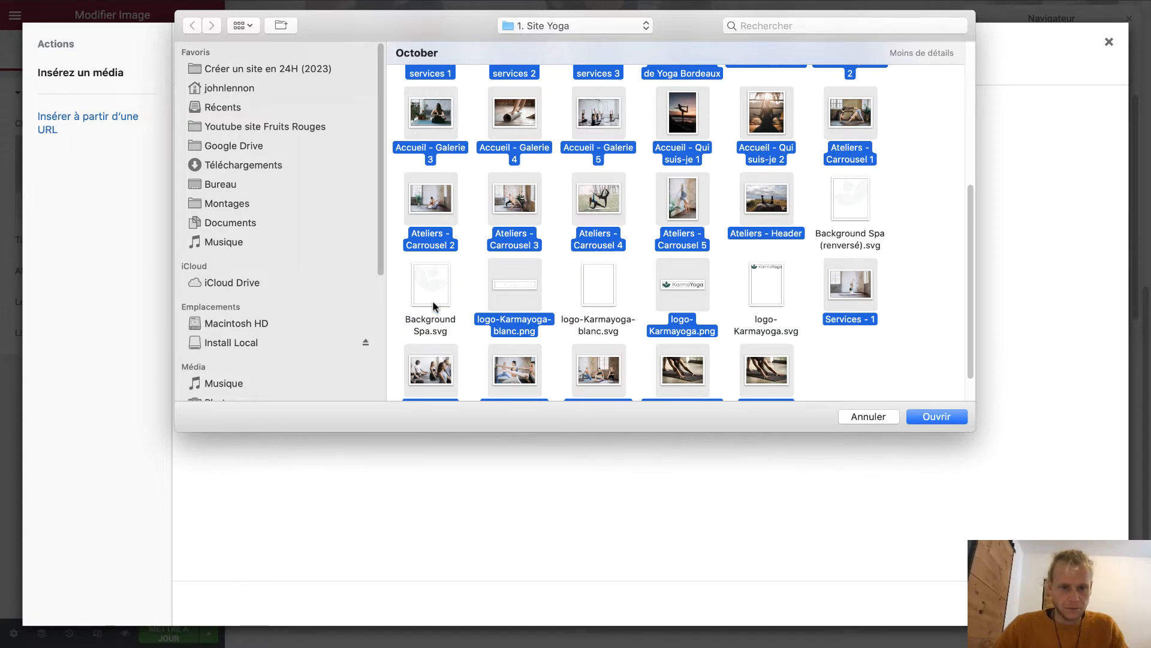
pyautogui.click(948, 420)
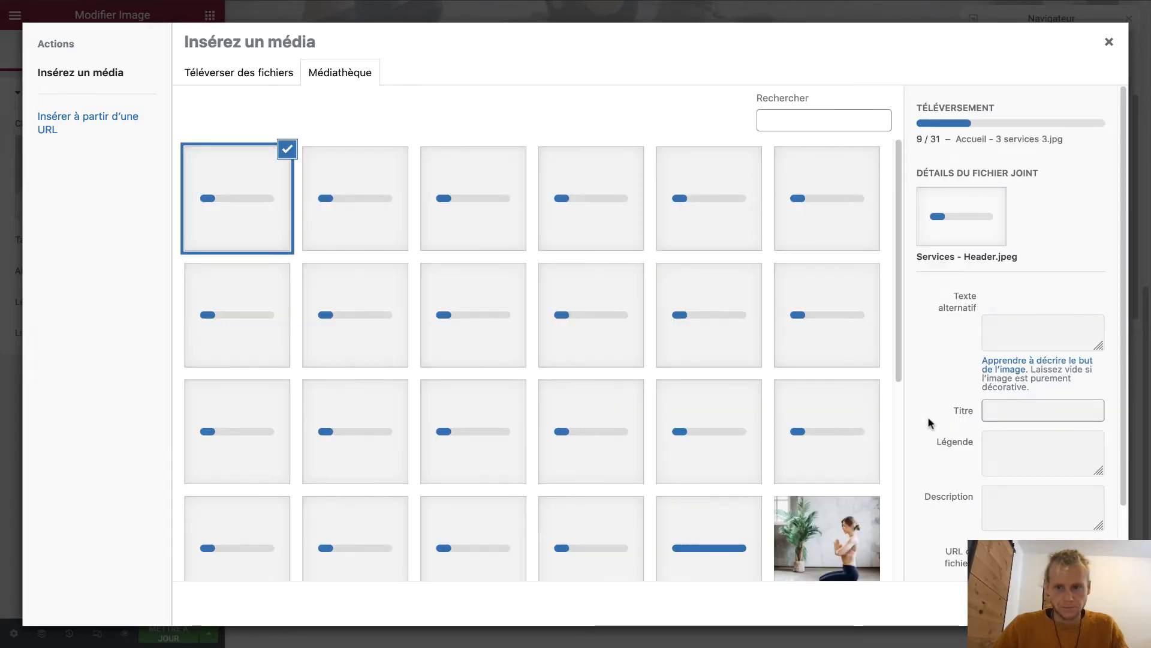
# Choose Accueil-3-services-1.jpg from the media library and insert it into the first column's Image widget
pyautogui.scroll(-5, 849, 460)
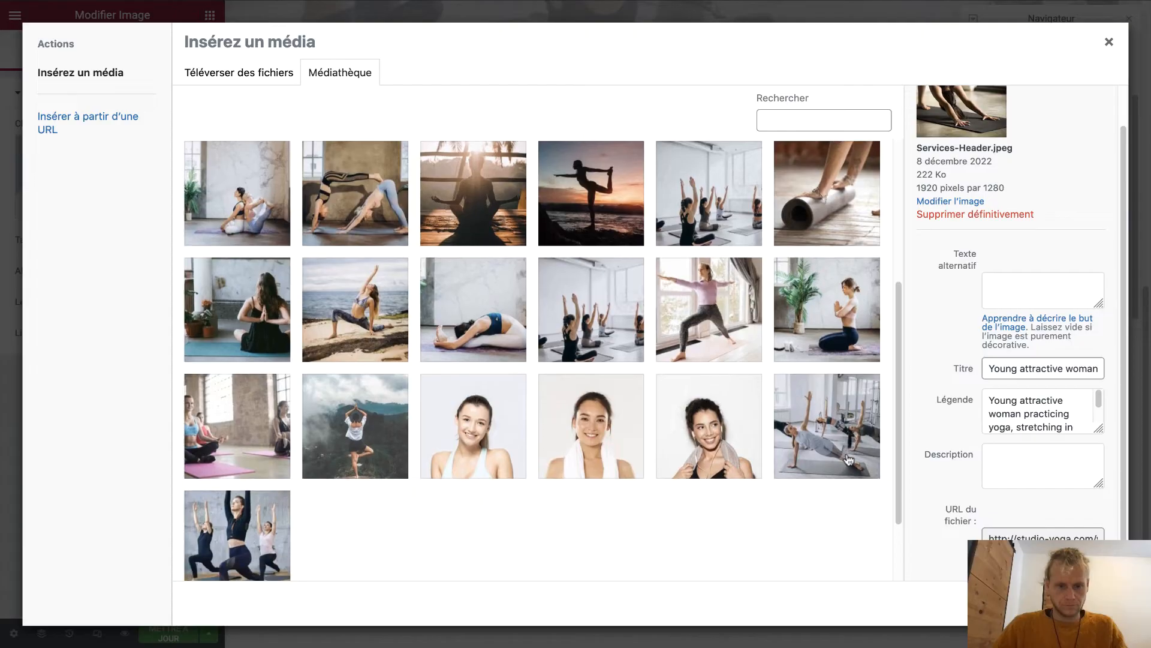
pyautogui.scroll(5, 849, 460)
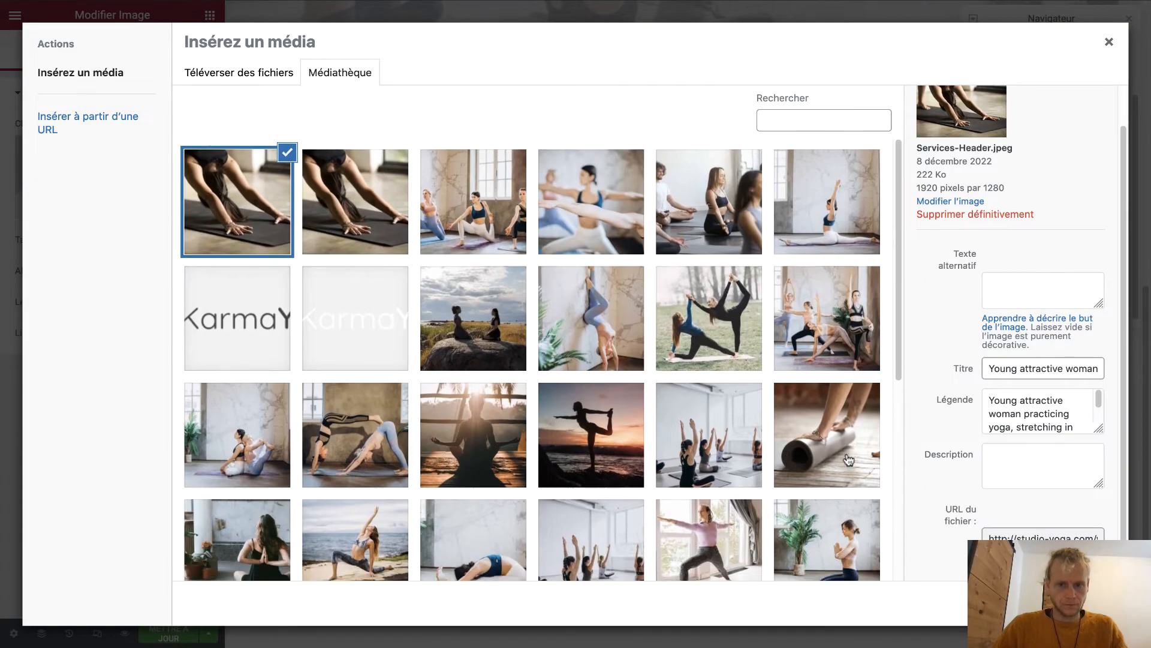
pyautogui.scroll(-5, 391, 363)
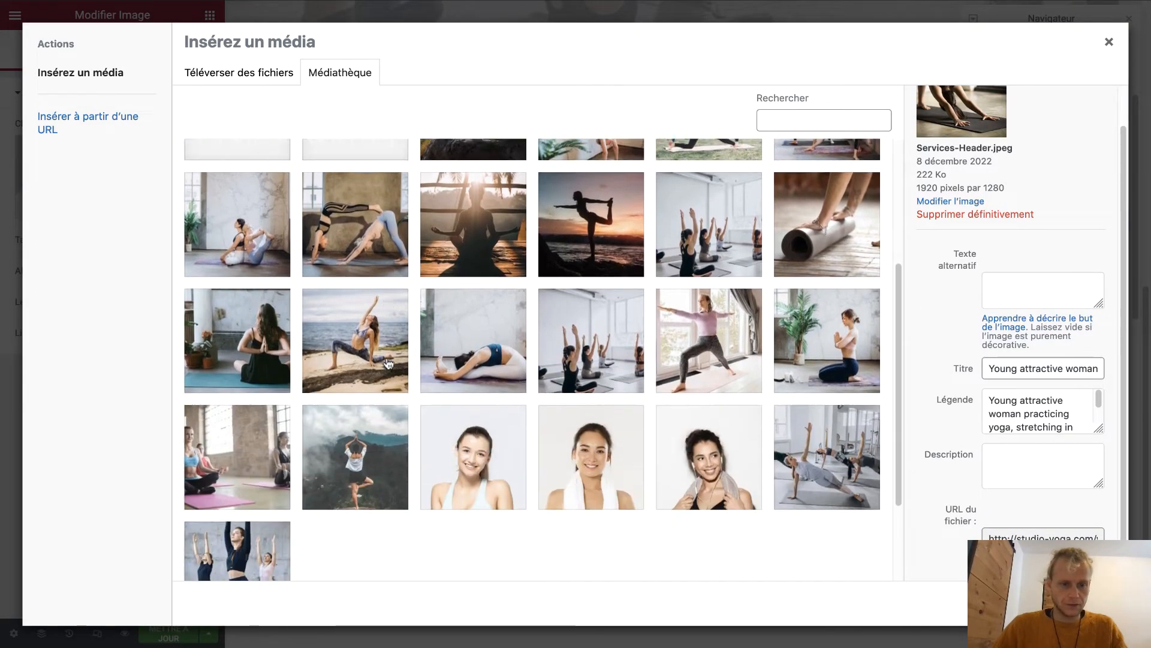
pyautogui.click(250, 340)
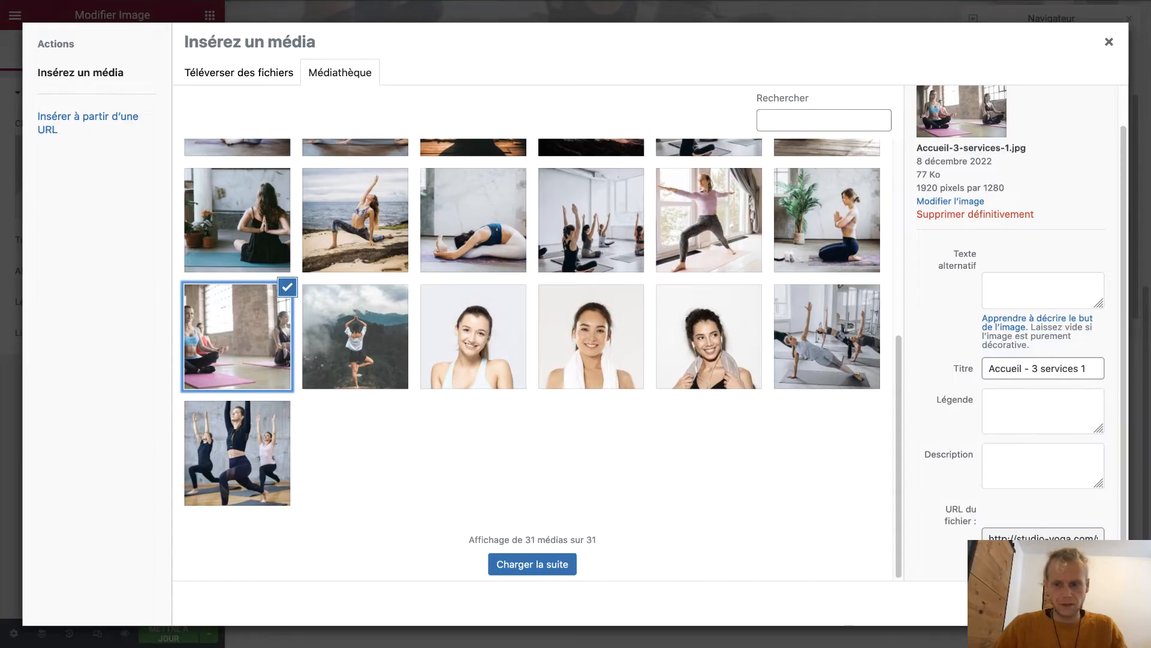
pyautogui.click(1072, 604)
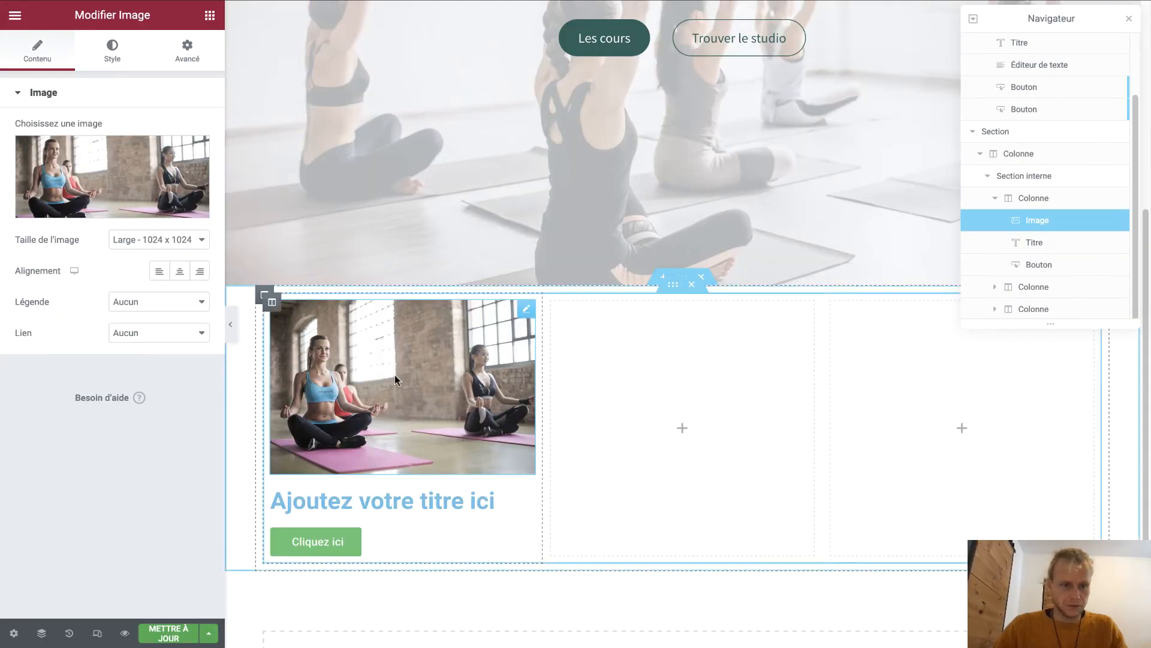
# Round all corners of the first column's image with a 35 px border radius
pyautogui.click(120, 56)
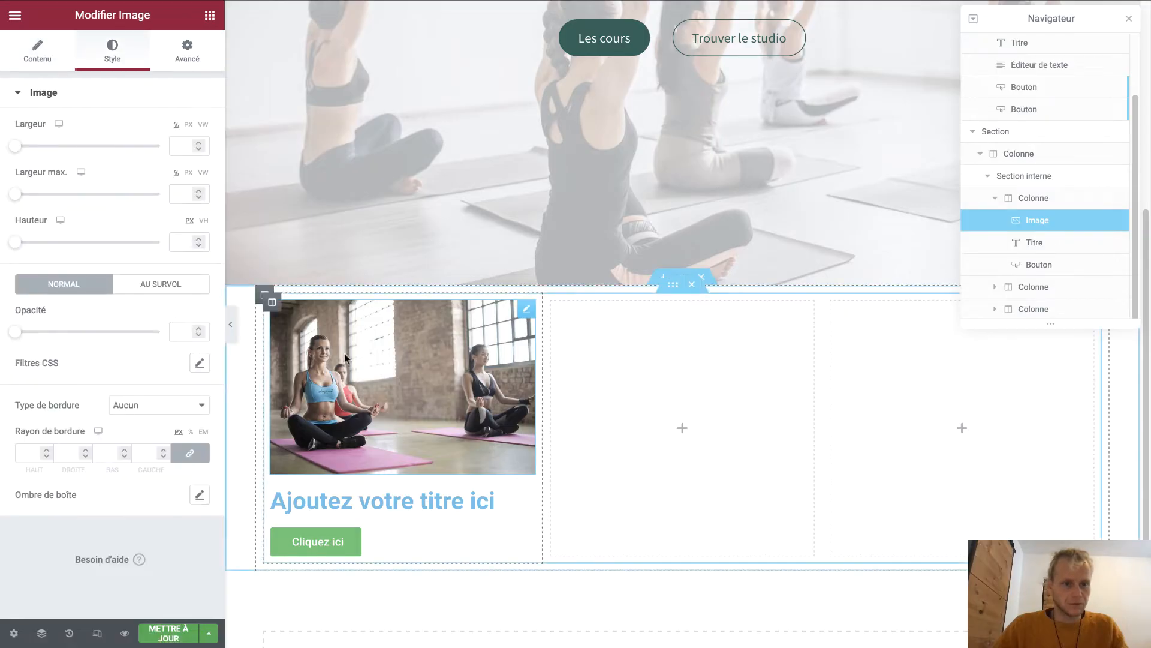
pyautogui.click(46, 450)
pyautogui.click(46, 451)
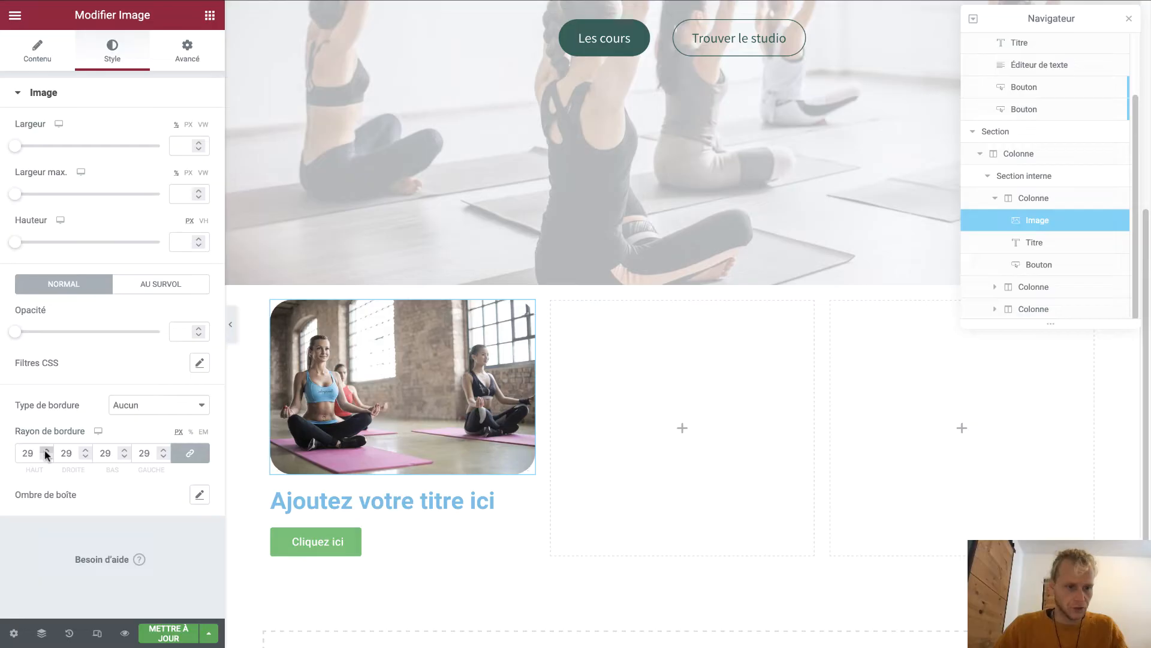
pyautogui.click(46, 450)
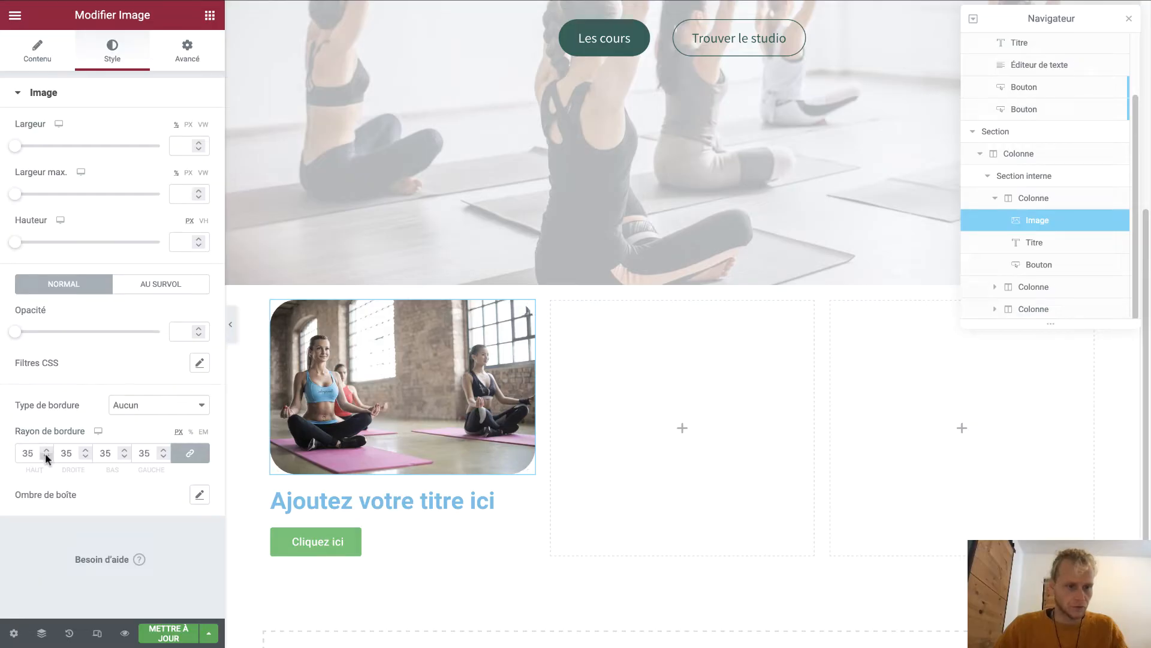
# Replace the placeholder title below the image with "Cours collectifs"
pyautogui.tripleClick(354, 498)
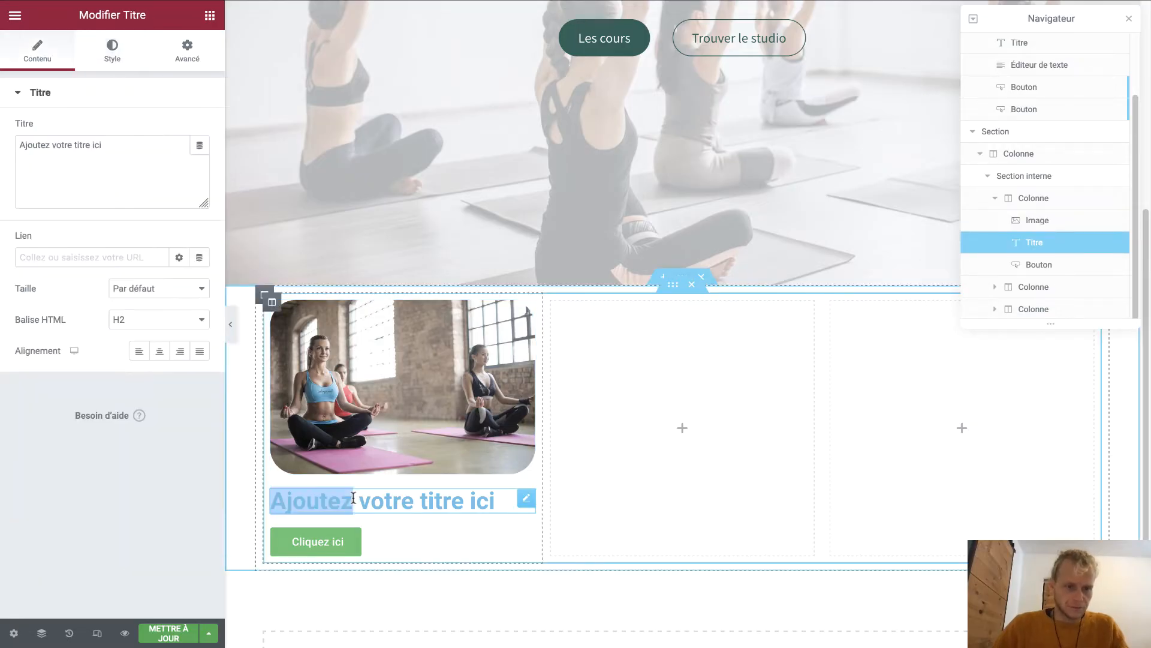
pyautogui.write('Co')
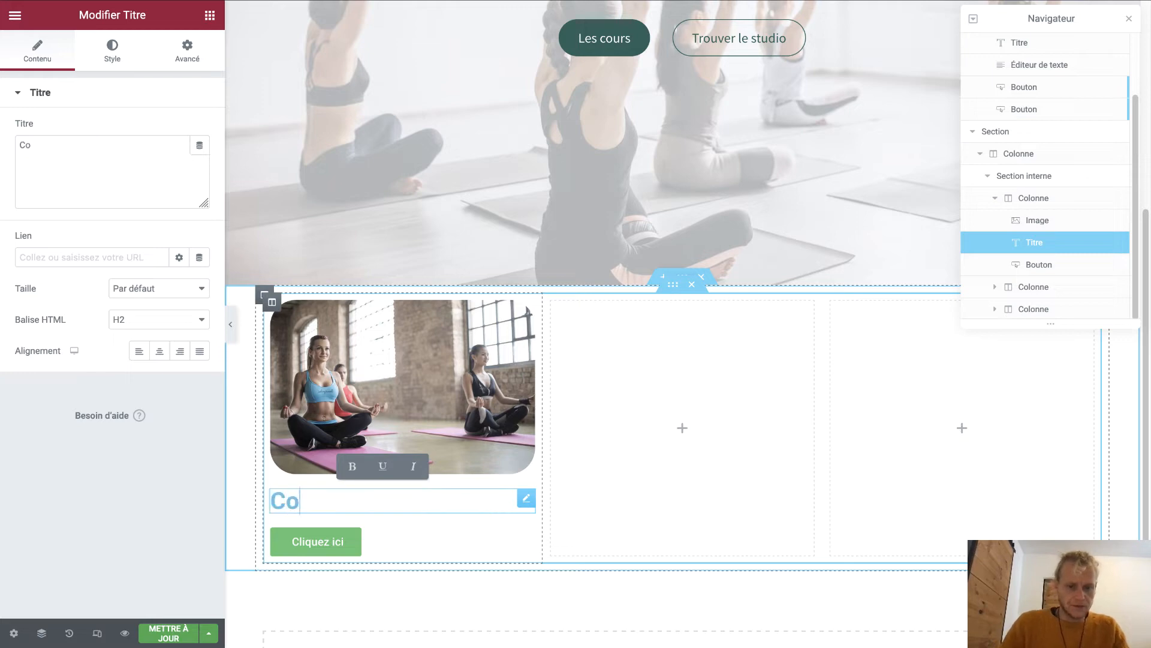
pyautogui.write('urs collect')
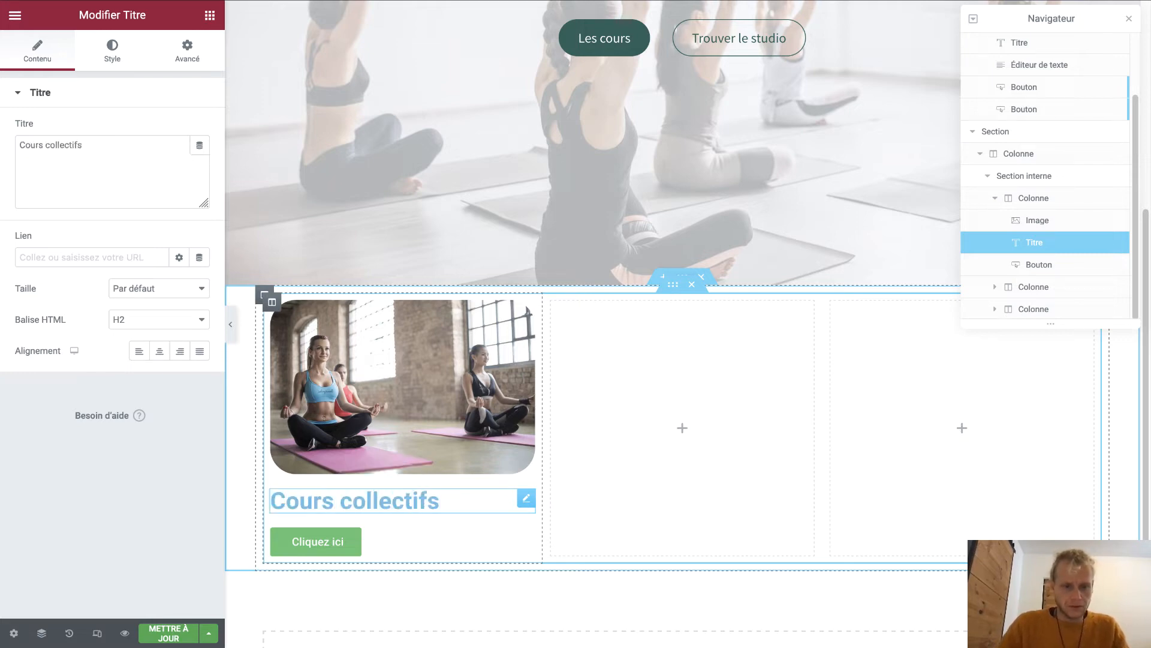
pyautogui.write('ifs')
# Copy the hero title "Cours de Yoga à Bordeaux" and paste its style onto the "Cours collectifs" title
pyautogui.scroll(6, 513, 437)
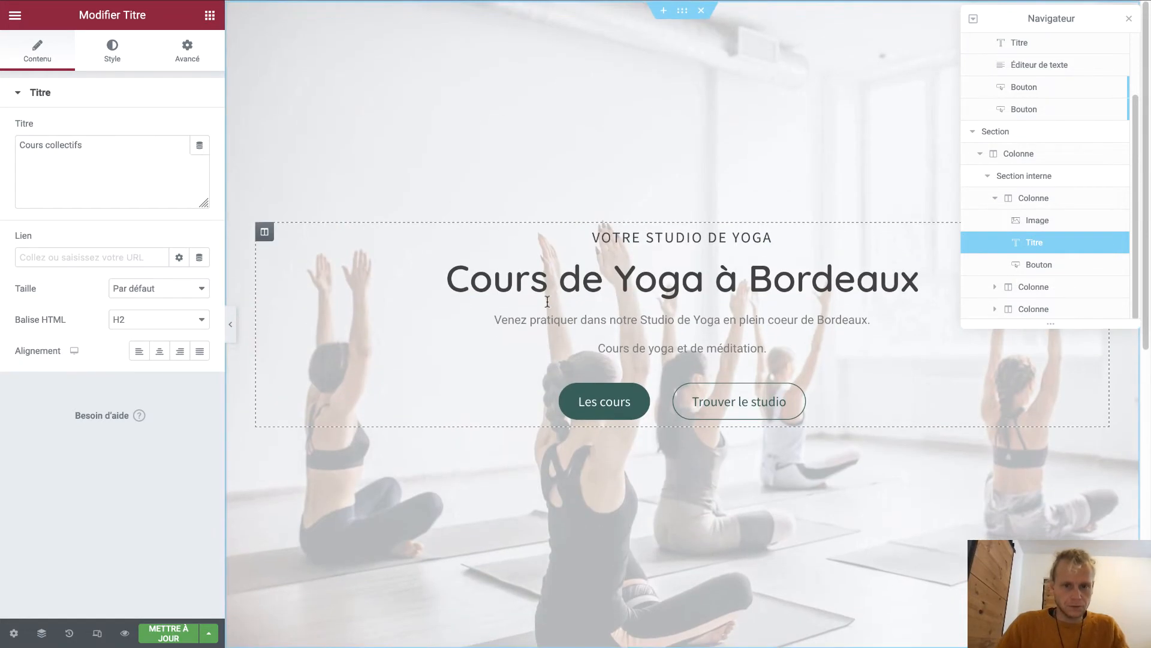
pyautogui.rightClick(547, 302)
pyautogui.click(581, 344)
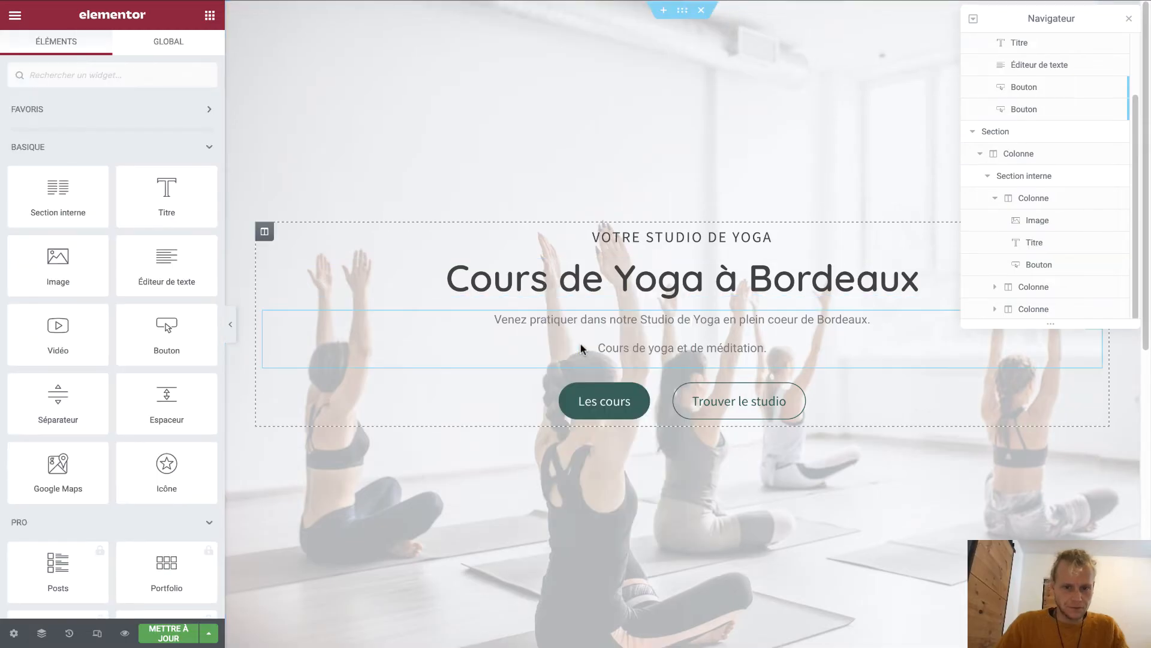
pyautogui.scroll(-6, 417, 474)
pyautogui.rightClick(364, 511)
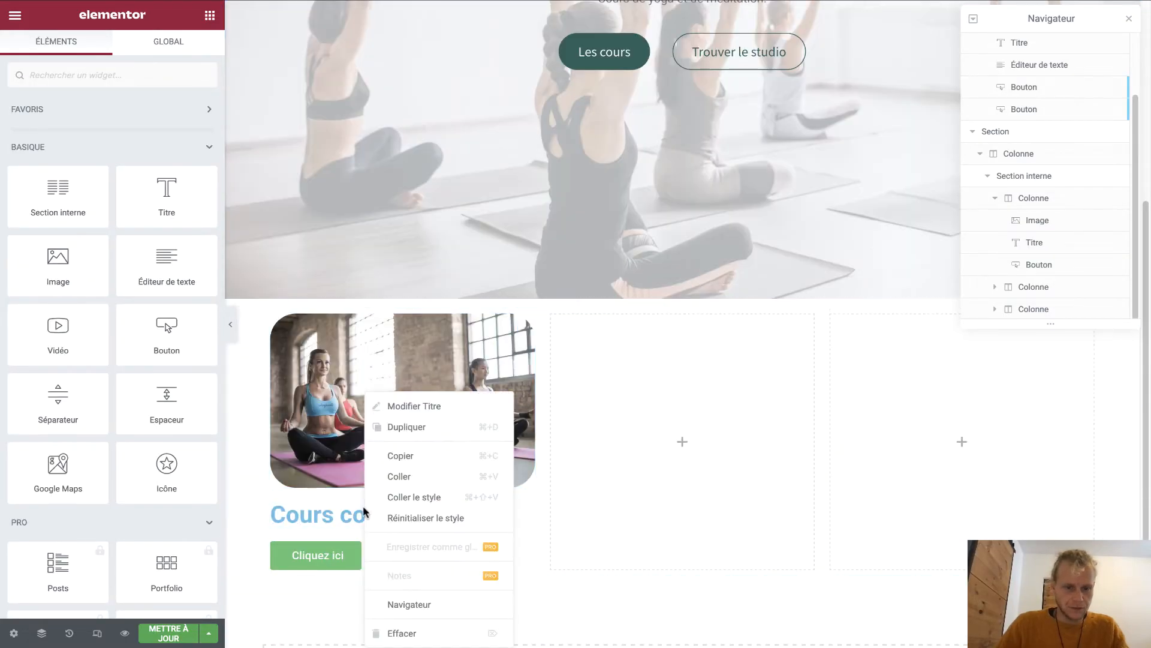
pyautogui.click(386, 500)
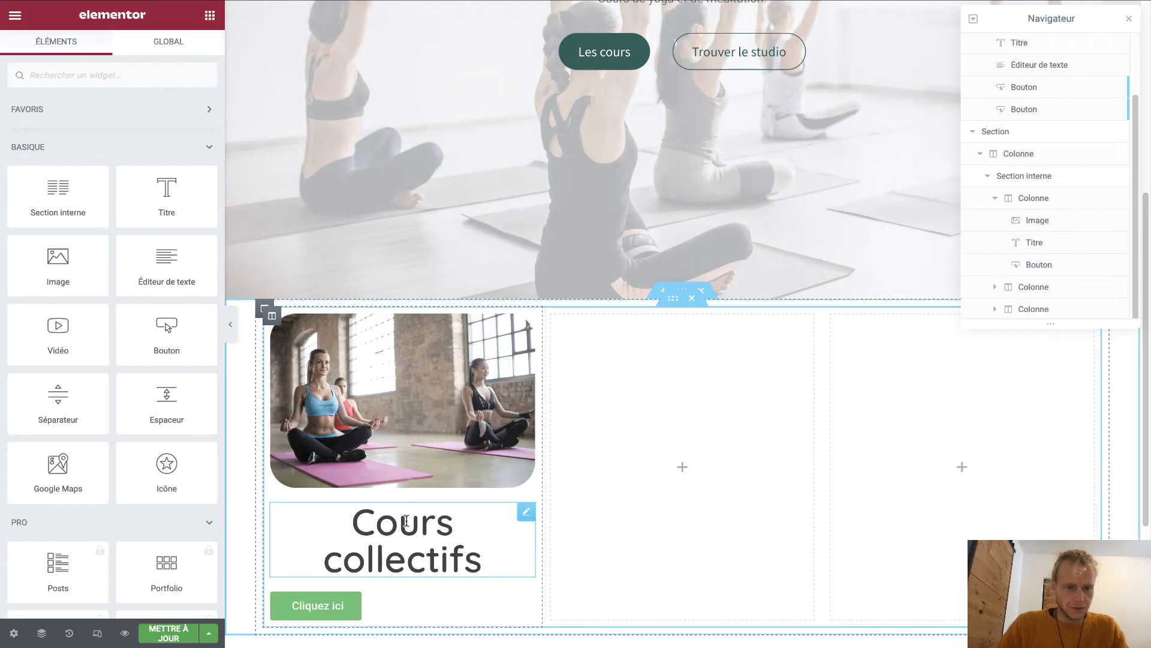
# Reduce the "Cours collectifs" title's font size to 30 px
pyautogui.click(406, 520)
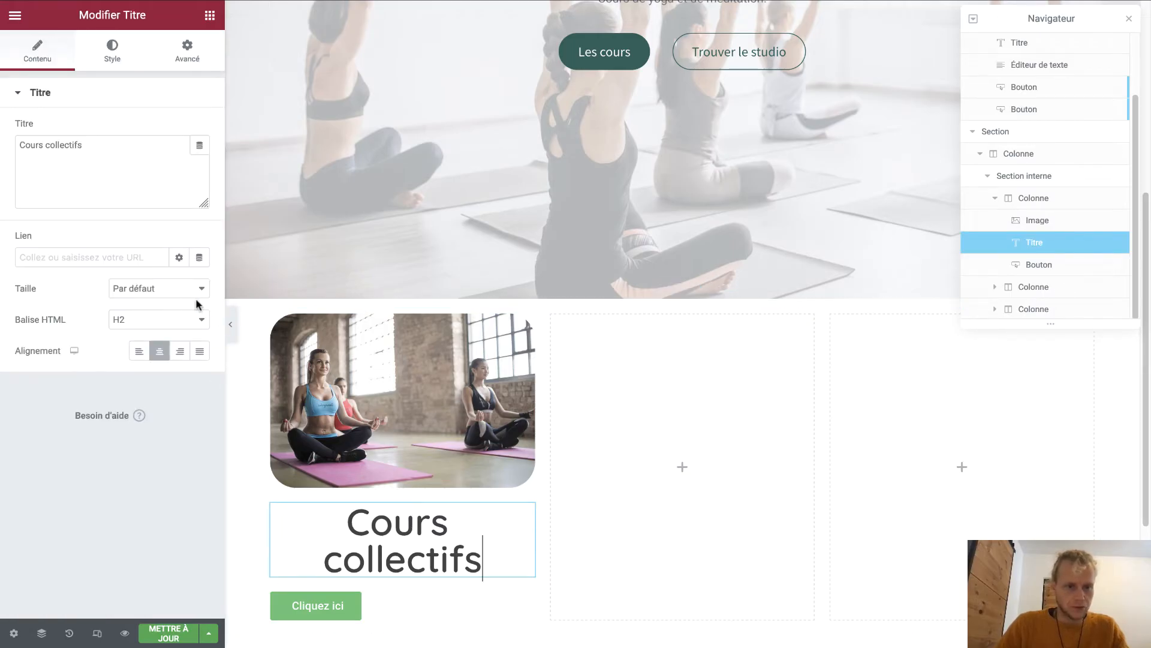
pyautogui.click(121, 57)
pyautogui.click(199, 160)
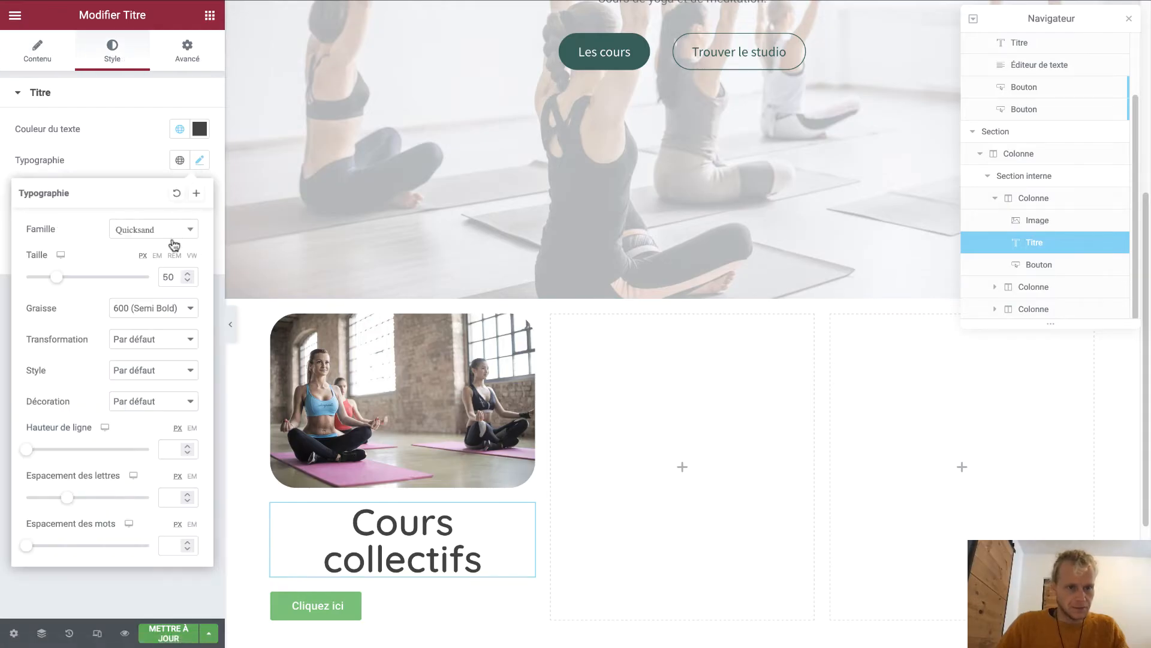
pyautogui.moveTo(55, 281); pyautogui.dragTo(44, 281)
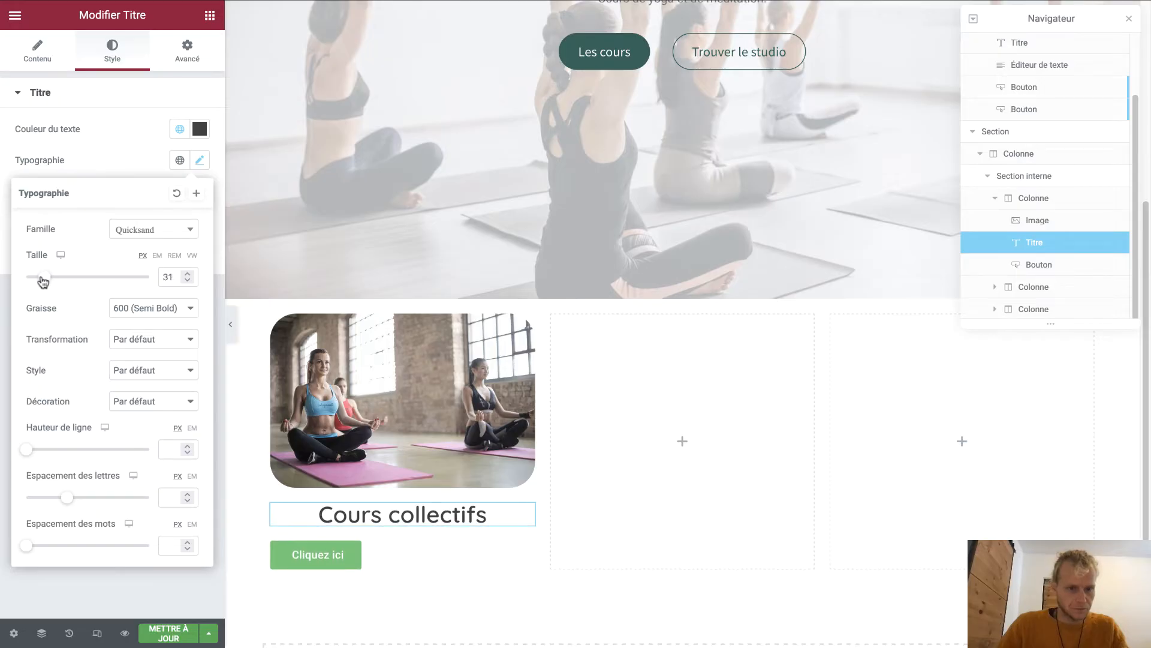
pyautogui.click(186, 281)
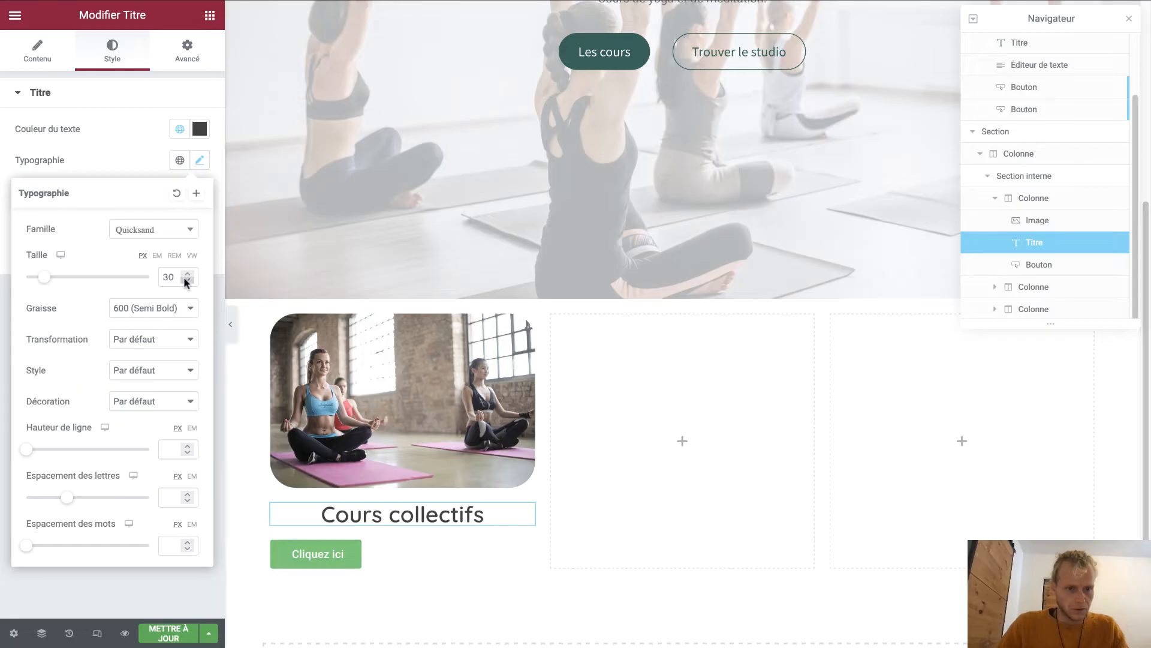
pyautogui.scroll(-2, 459, 481)
pyautogui.click(459, 481)
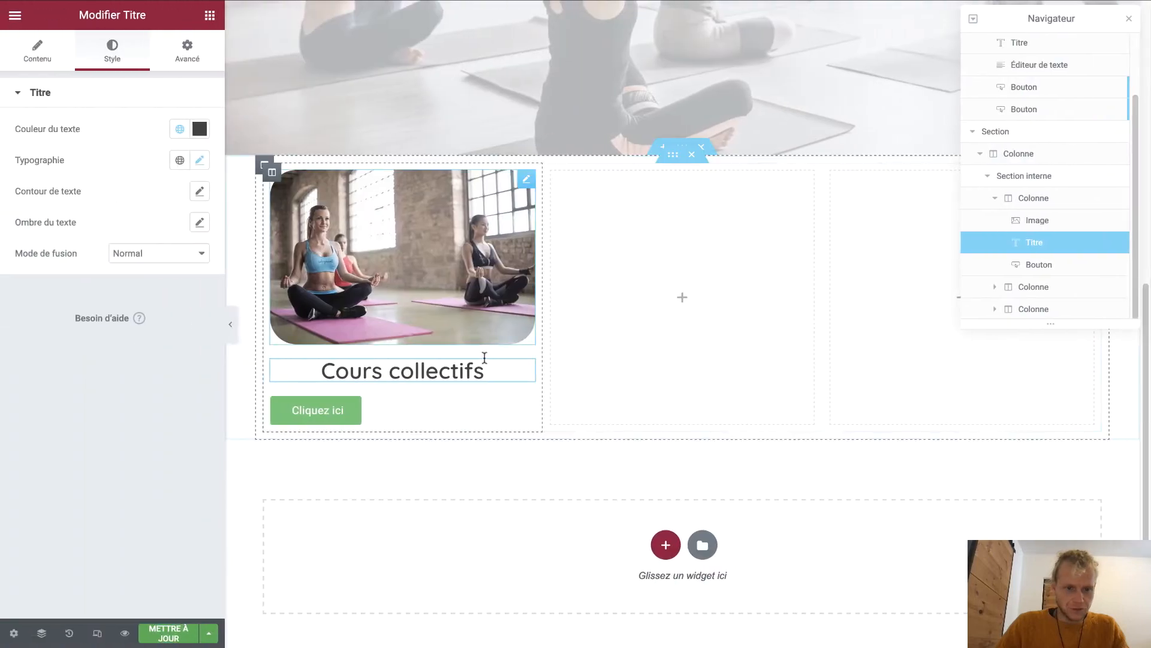
# Set the "Cours collectifs" title's font size to 20 px and its weight to 700 (Bold)
pyautogui.click(481, 363)
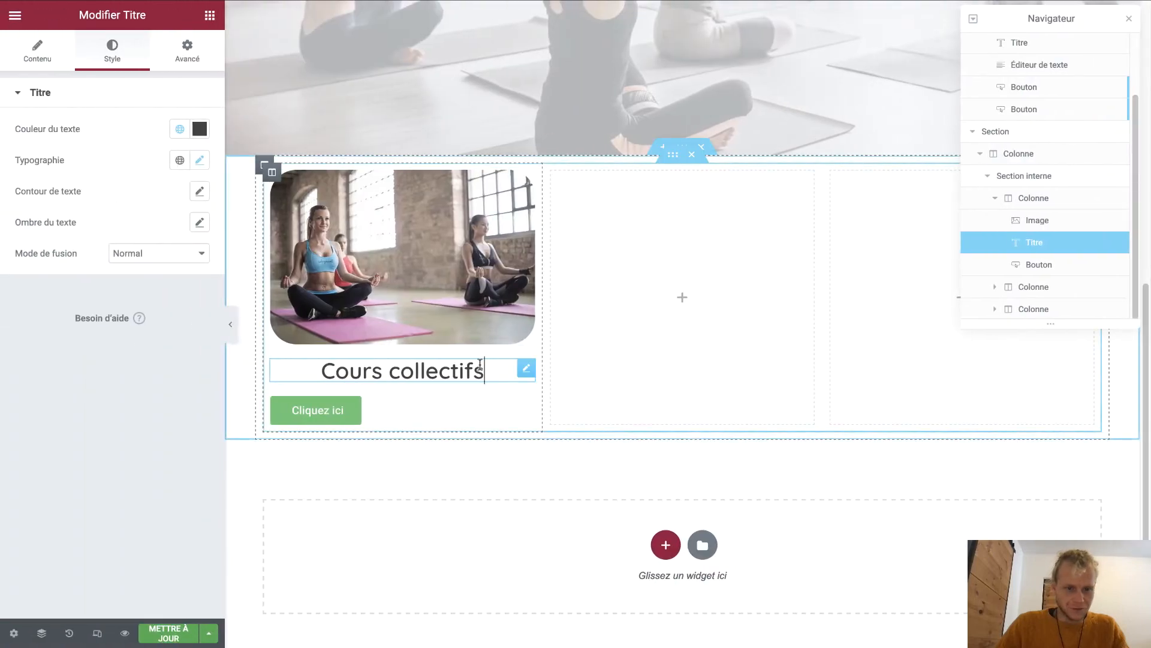
pyautogui.click(200, 160)
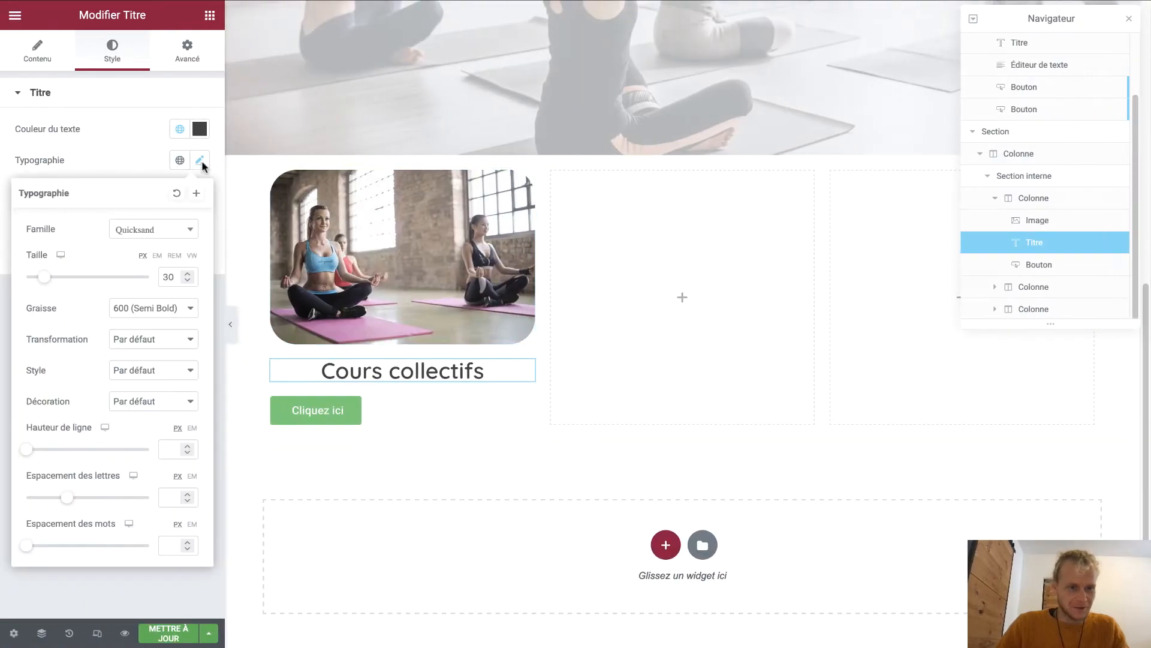
pyautogui.click(188, 280)
pyautogui.click(188, 280)
pyautogui.click(188, 280)
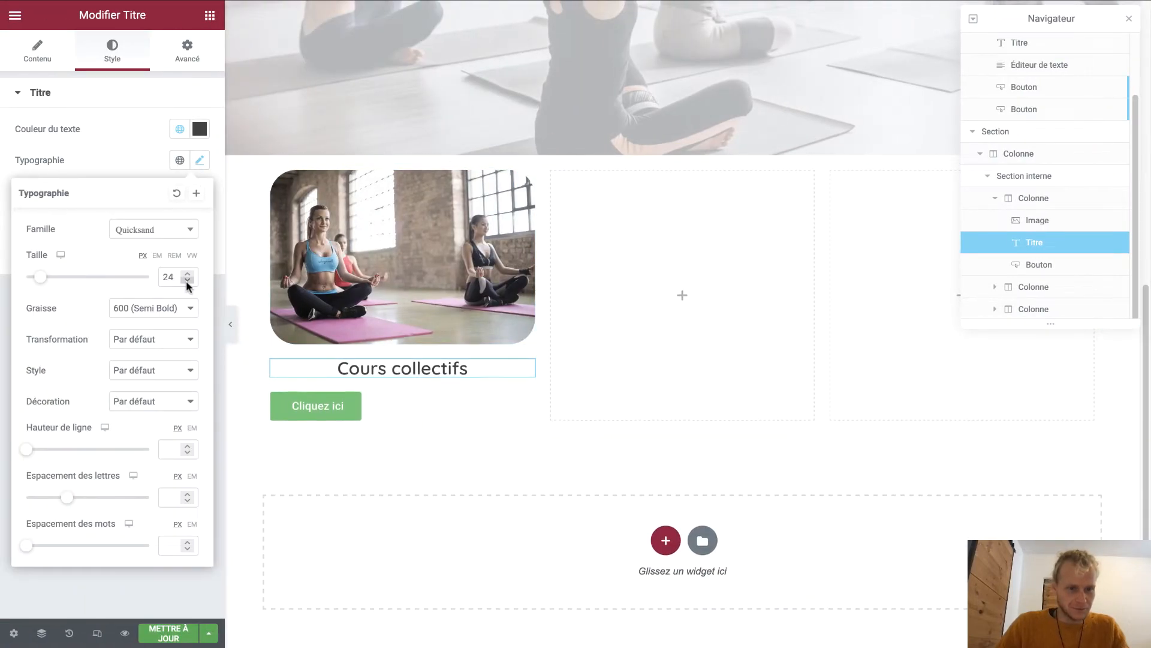
pyautogui.click(187, 280)
pyautogui.click(187, 280)
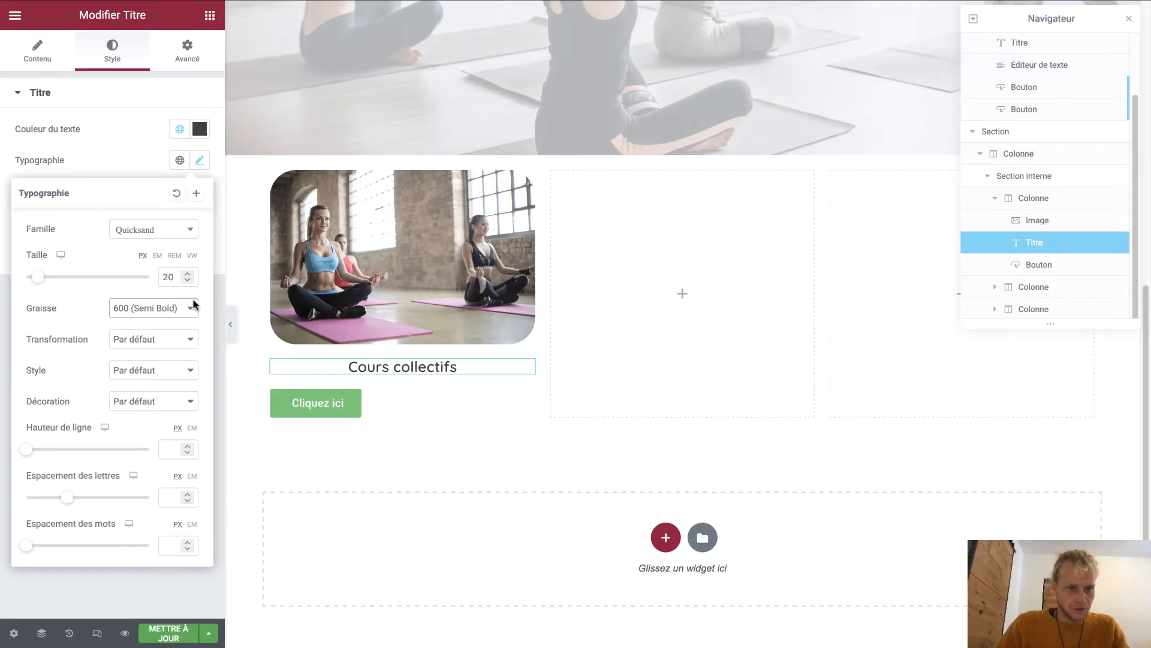
pyautogui.click(192, 307)
pyautogui.click(177, 323)
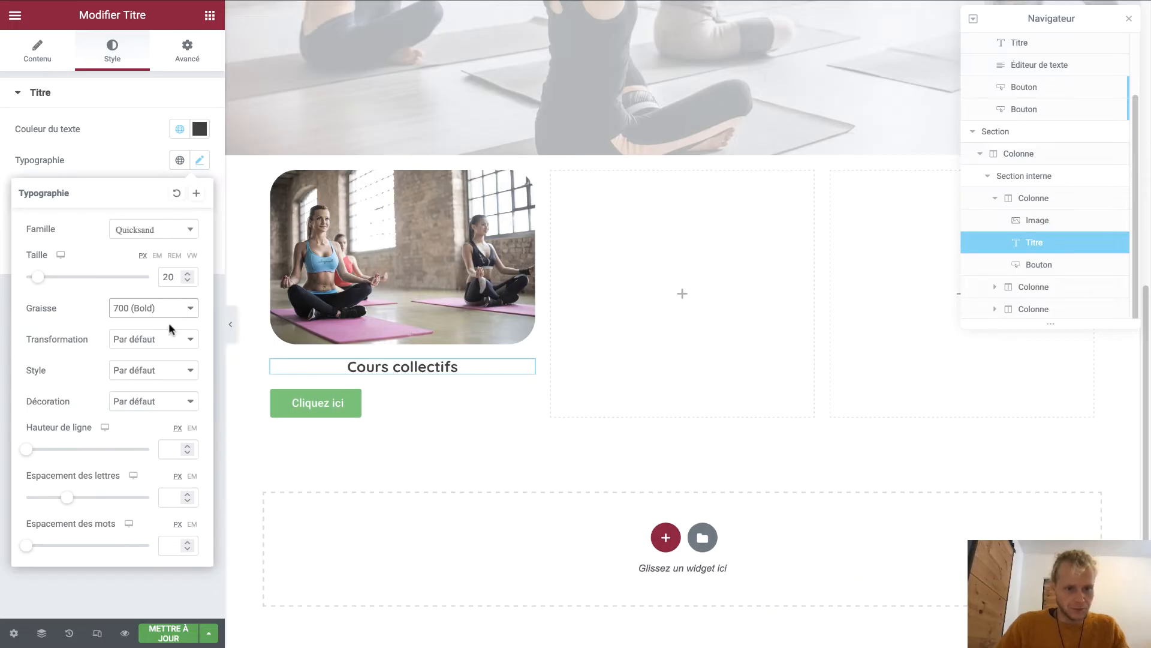
# Change the text of the button below the "Cours collectifs" title to "En savoir plus"
pyautogui.click(372, 398)
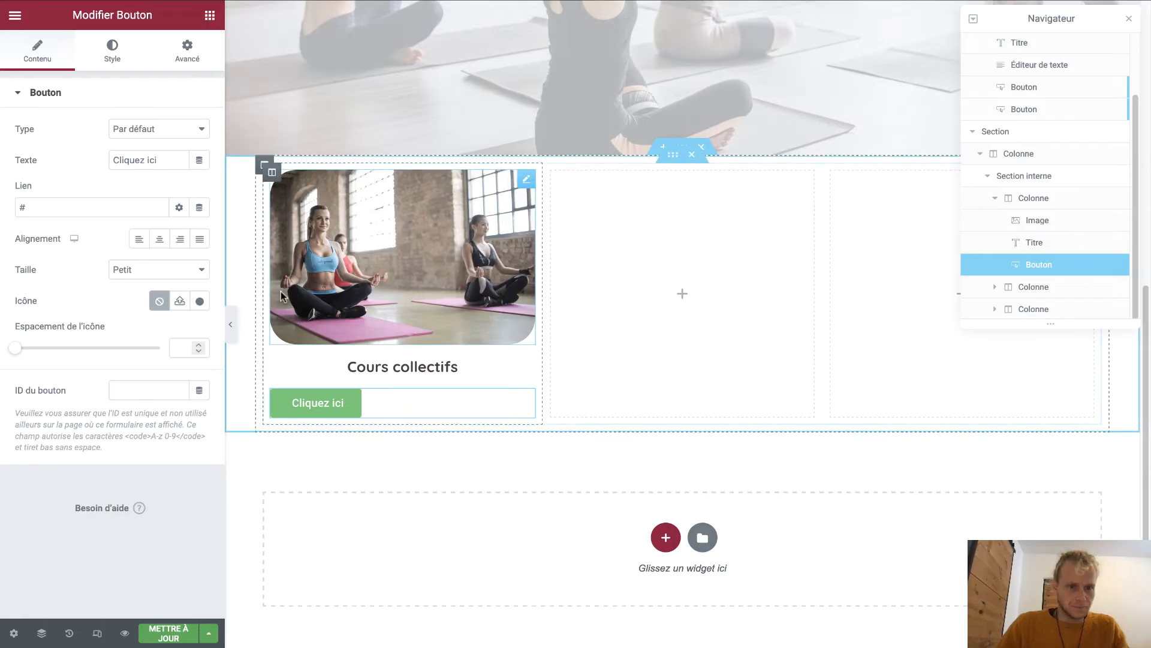
pyautogui.moveTo(169, 163); pyautogui.dragTo(24, 156)
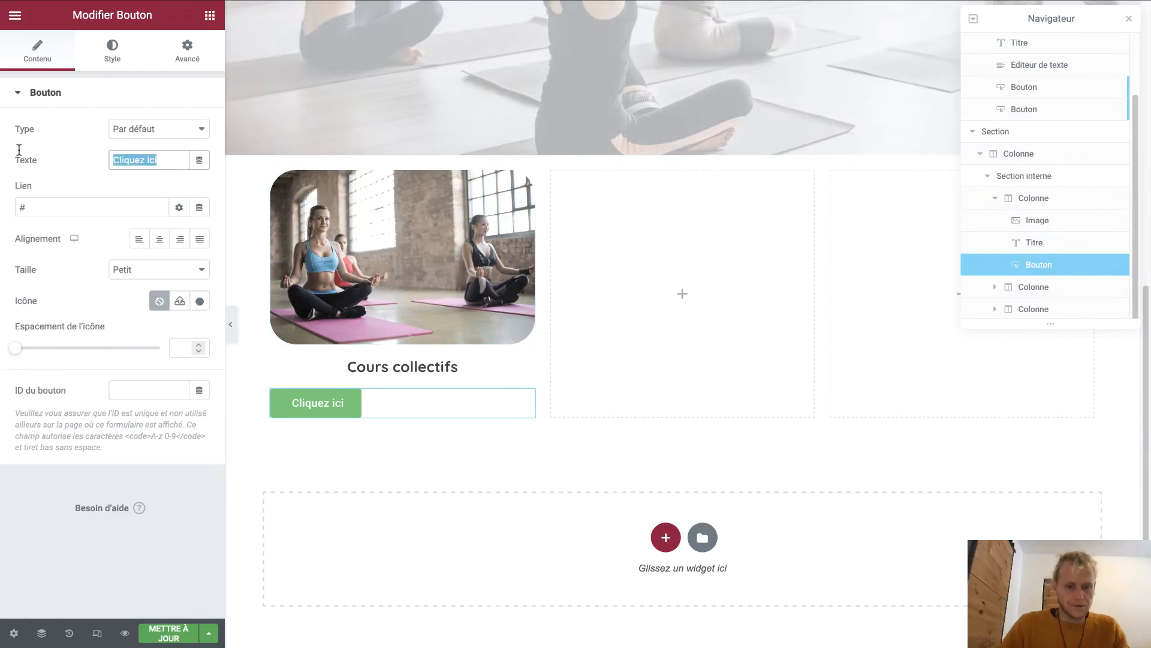
pyautogui.write('En savoir plus')
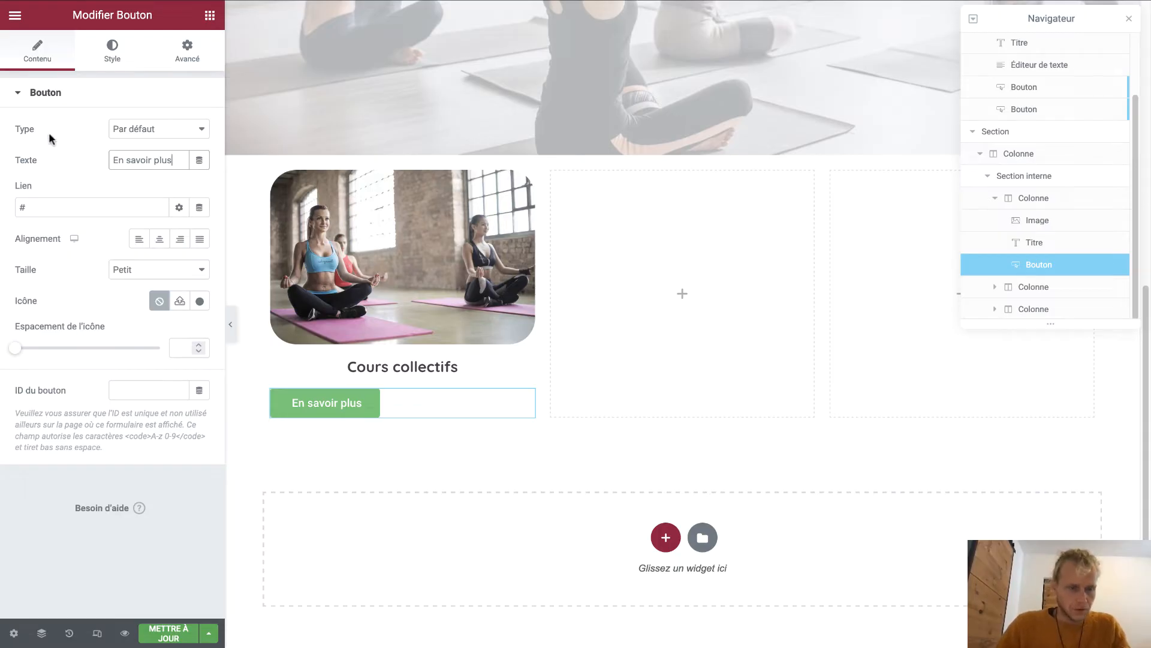
# Add the Caret right icon from the icon library to the "En savoir plus" button and set its position to Après
pyautogui.click(179, 302)
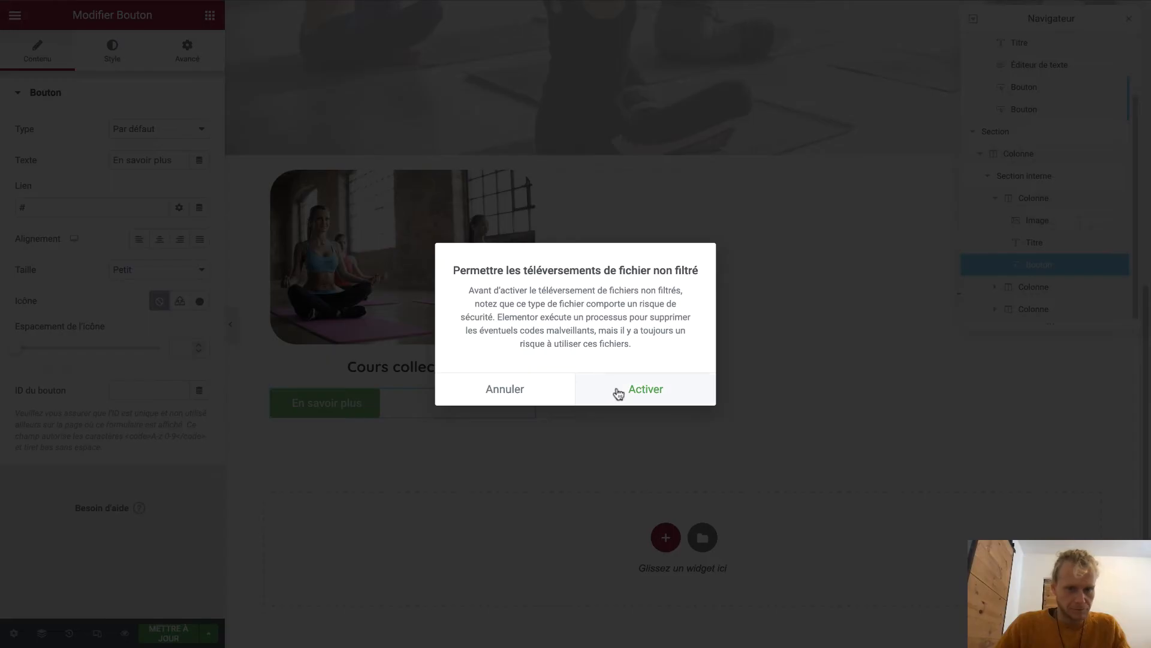
pyautogui.click(535, 389)
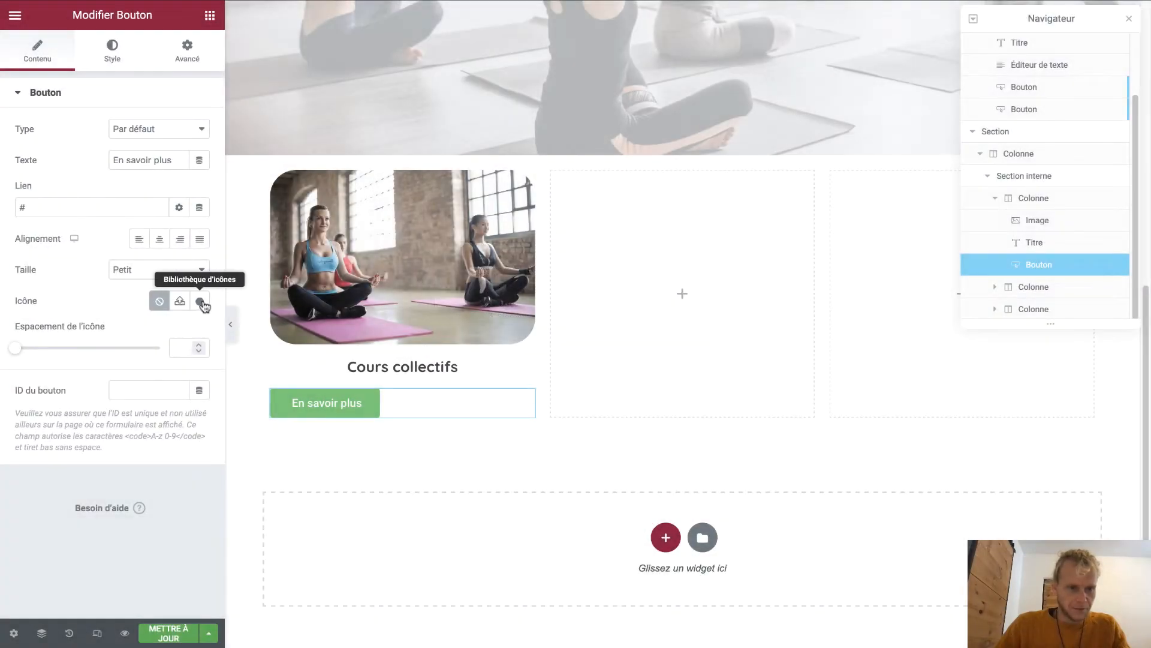
pyautogui.click(201, 303)
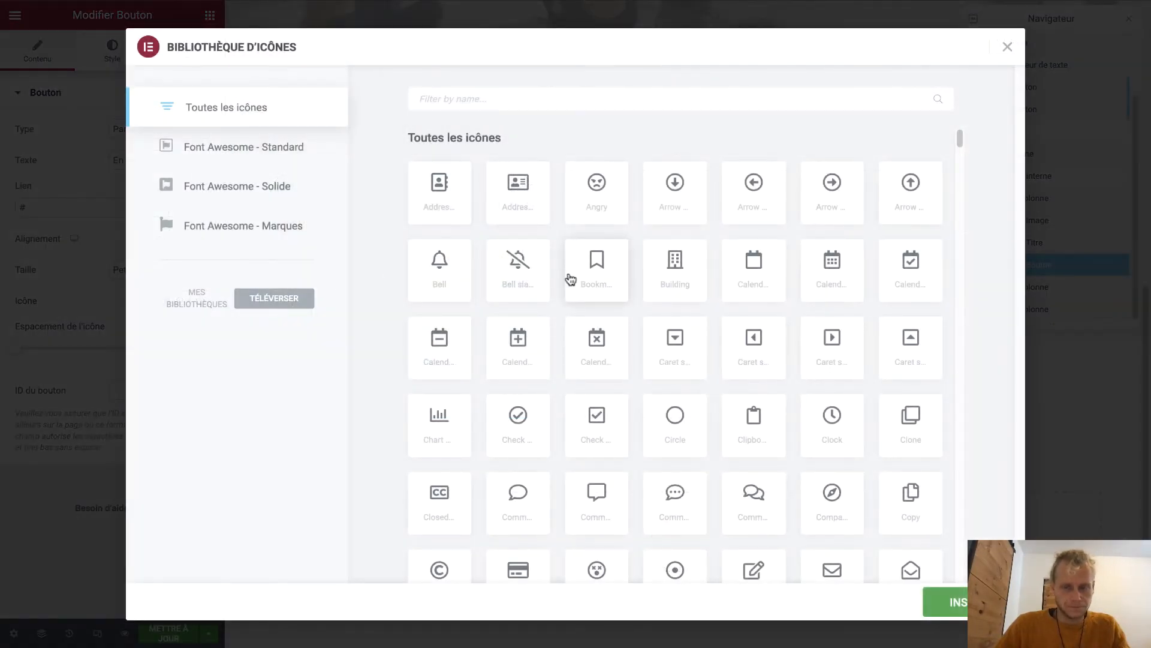
pyautogui.scroll(-15, 570, 278)
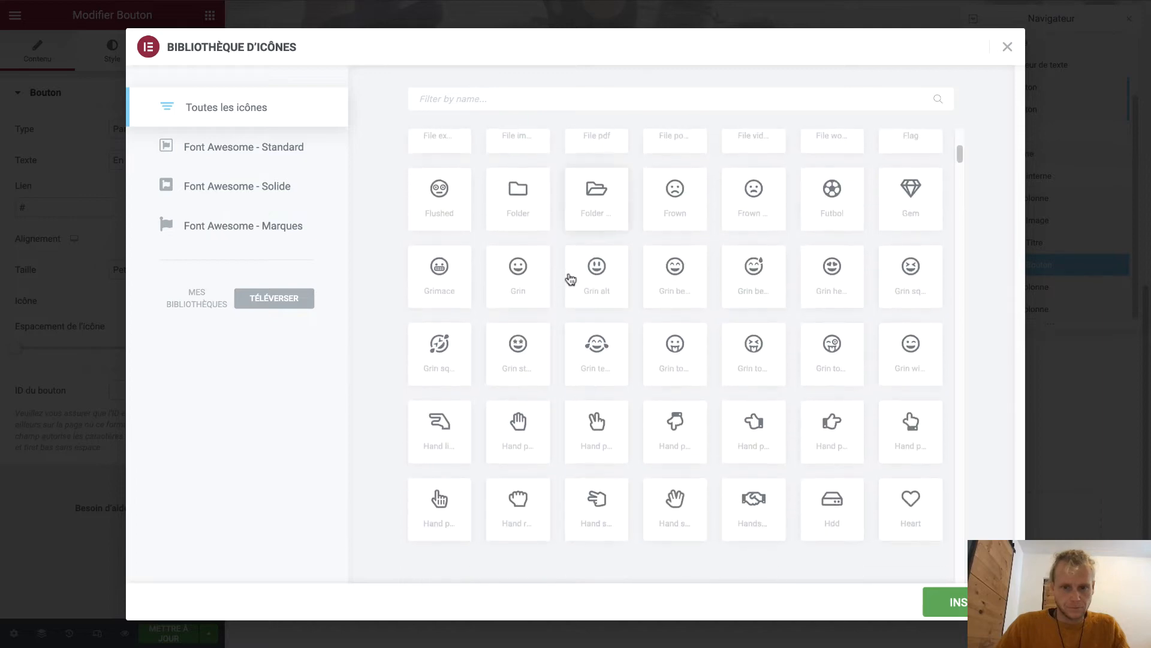
pyautogui.scroll(-15, 570, 279)
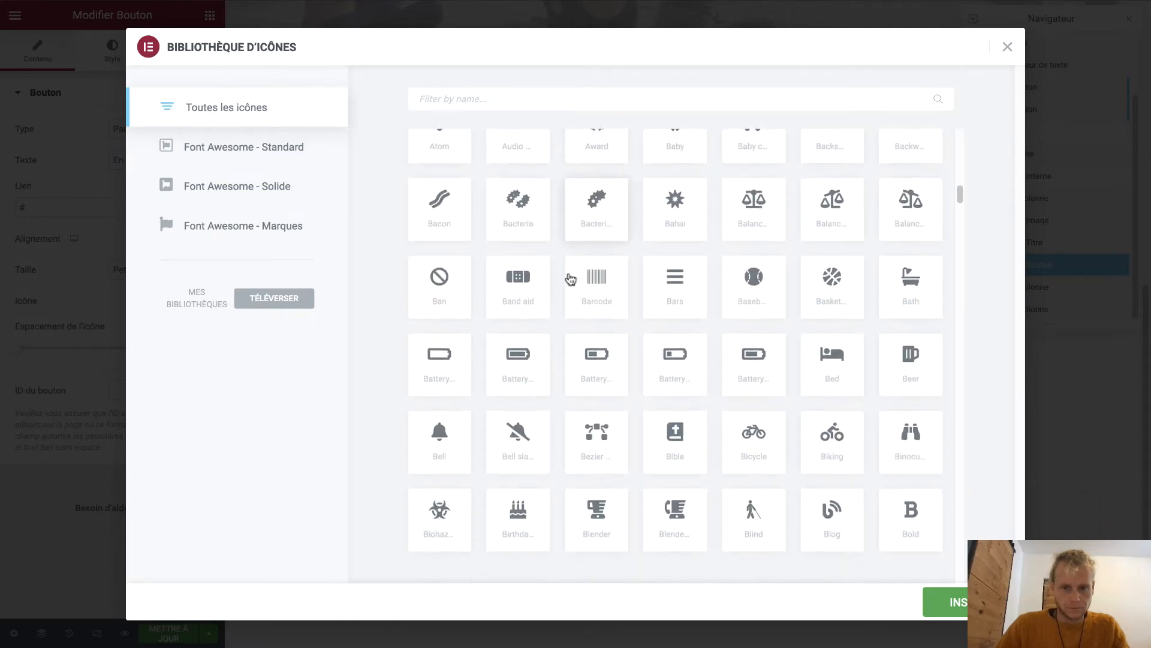
pyautogui.scroll(-5, 571, 278)
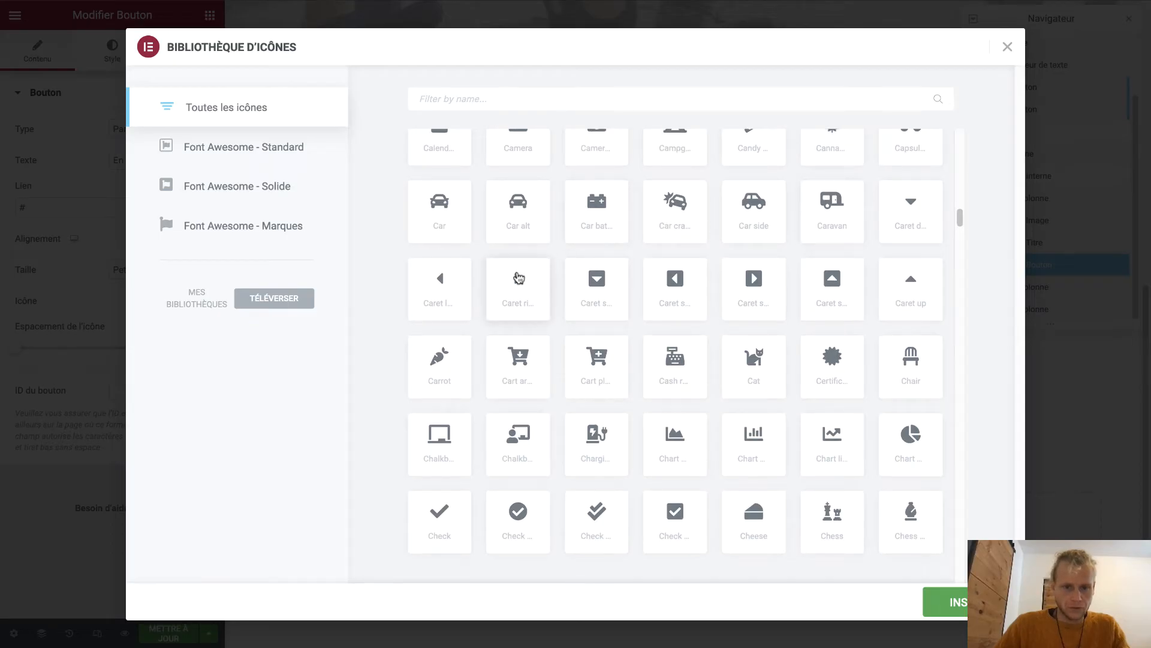
pyautogui.click(519, 277)
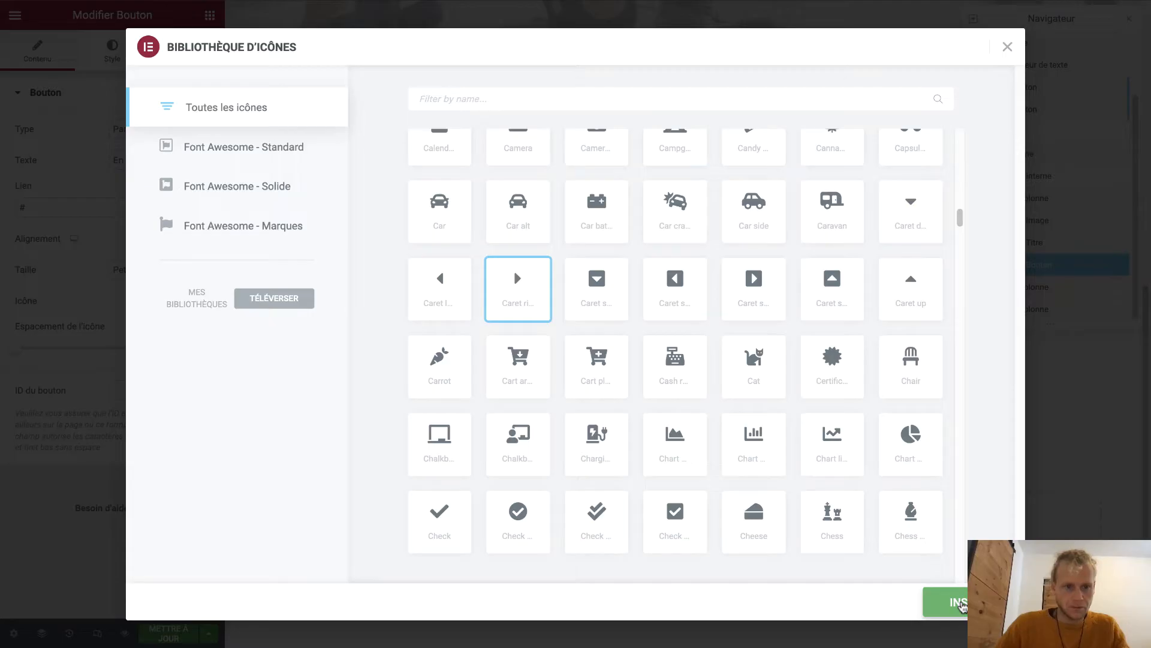
pyautogui.click(958, 603)
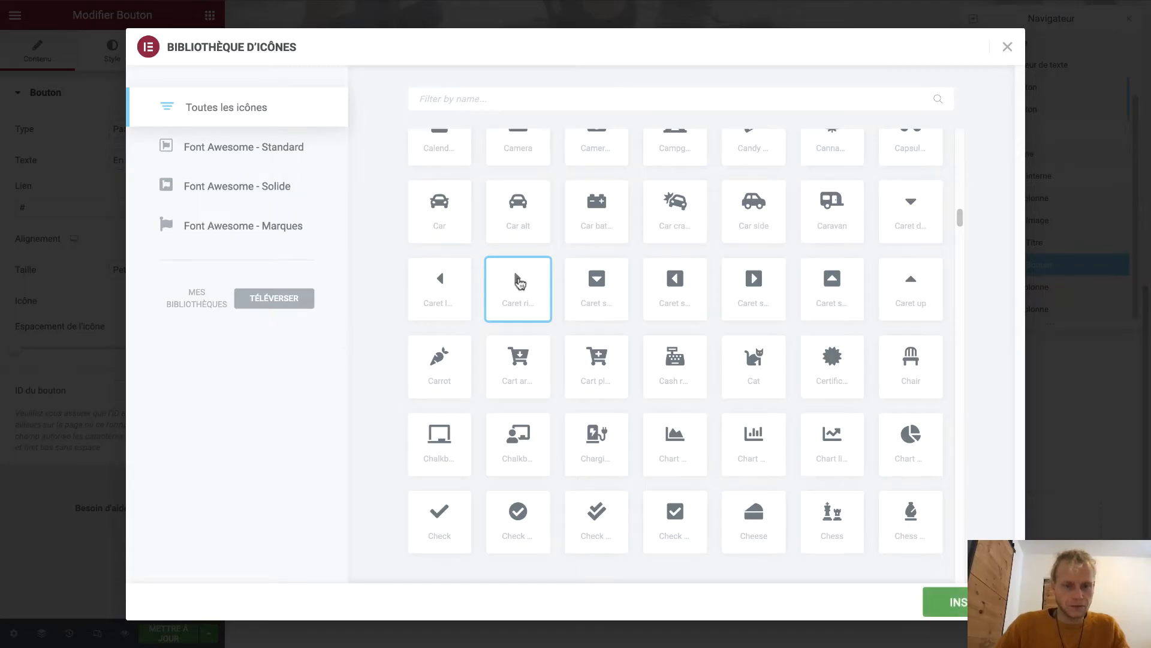
pyautogui.click(961, 602)
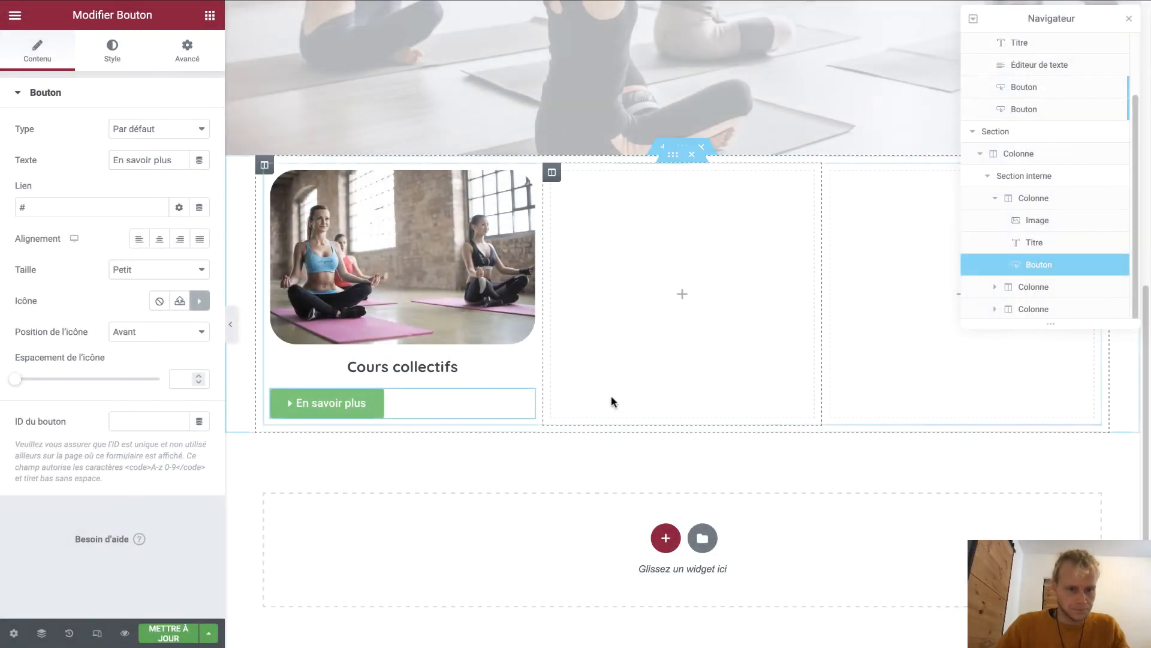
pyautogui.click(162, 333)
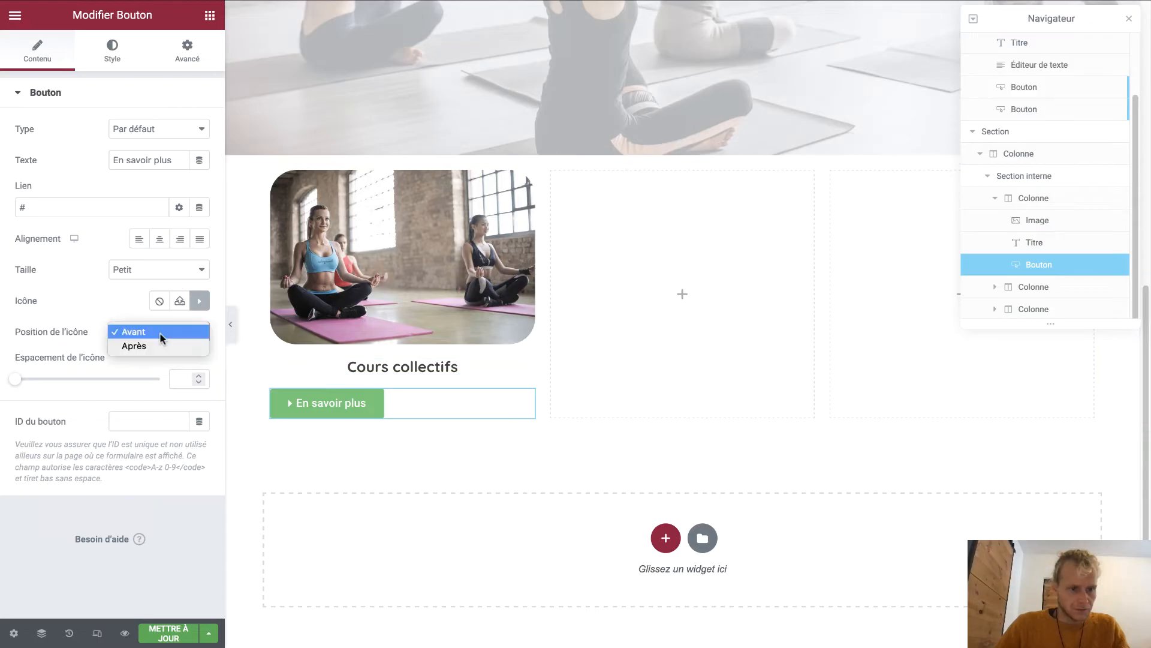
pyautogui.click(160, 345)
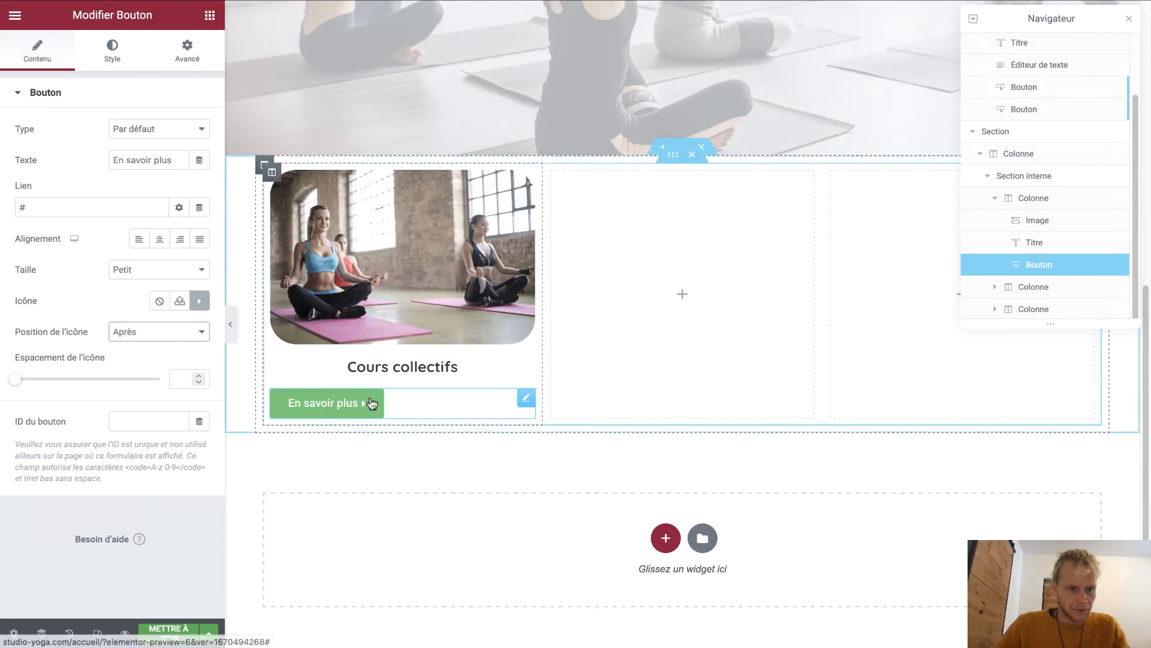
# Copy the hero's outlined "Trouver le studio" button and paste its style onto the "En savoir plus" button
pyautogui.click(114, 50)
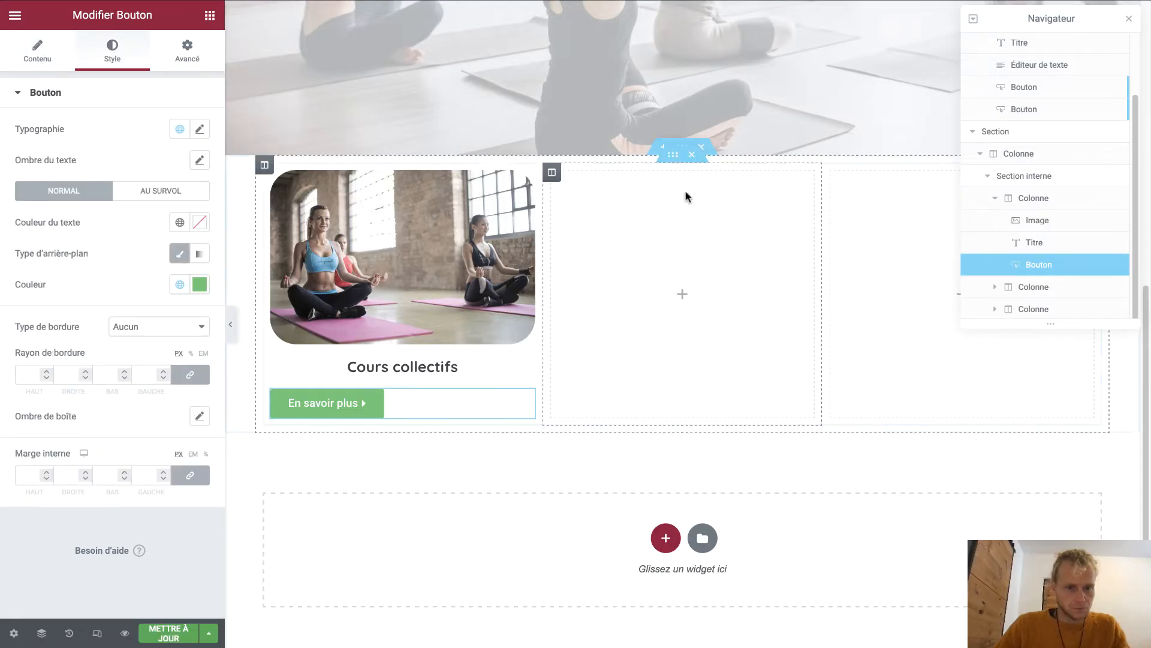
pyautogui.scroll(8, 686, 193)
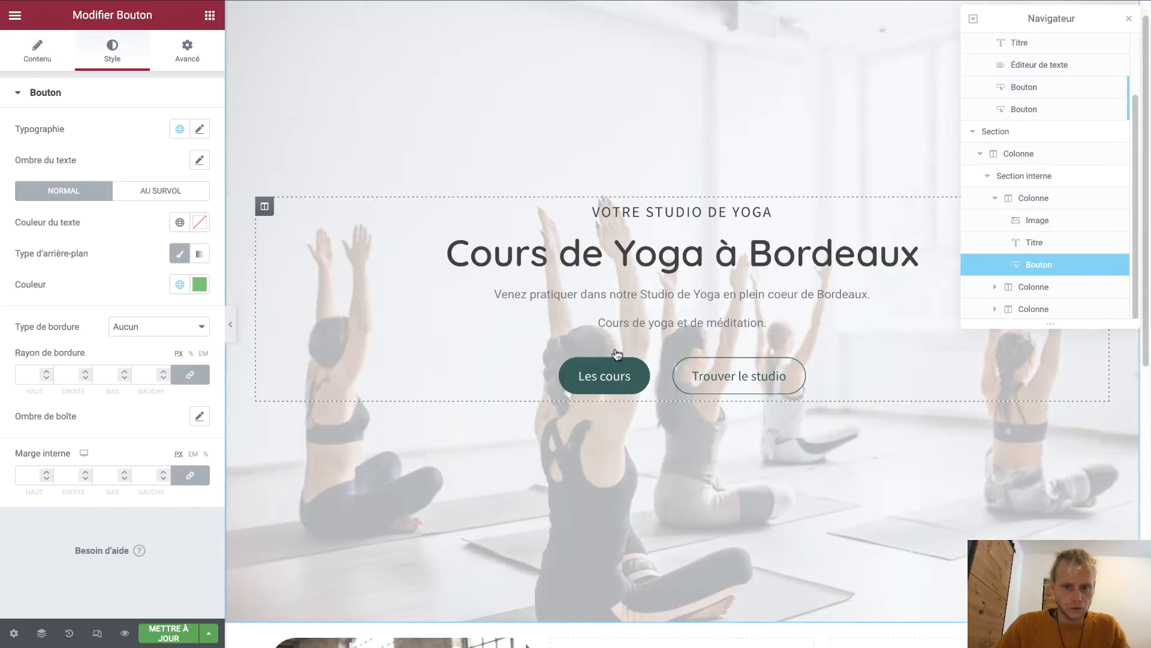
pyautogui.rightClick(694, 364)
pyautogui.click(726, 425)
pyautogui.scroll(-8, 537, 514)
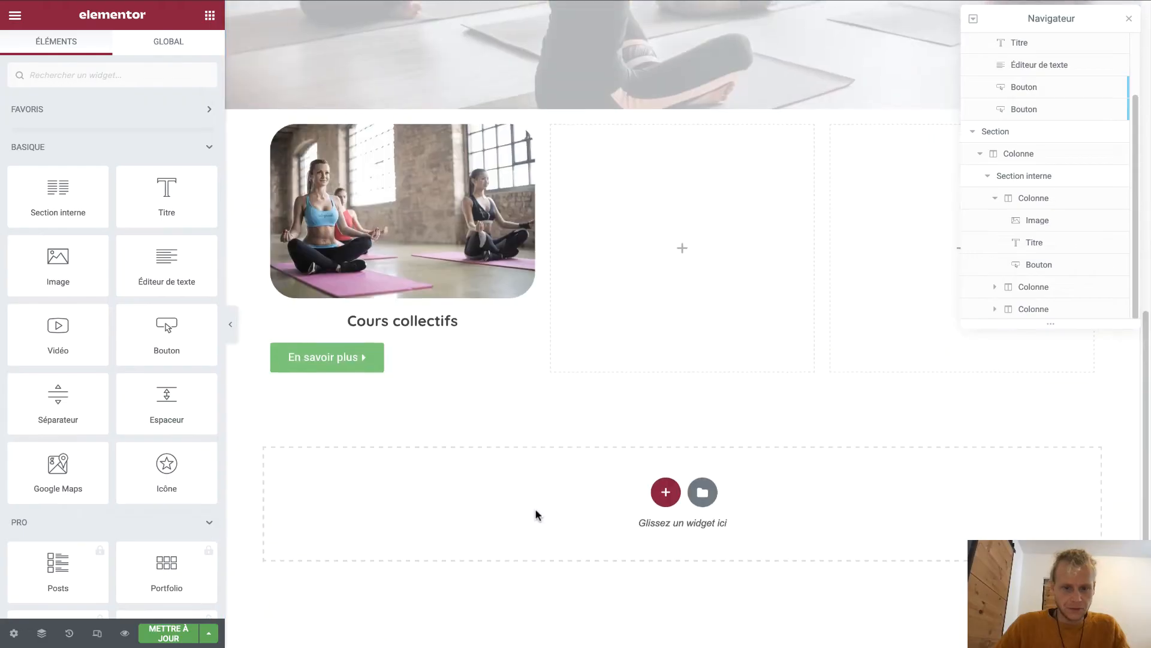
pyautogui.rightClick(386, 377)
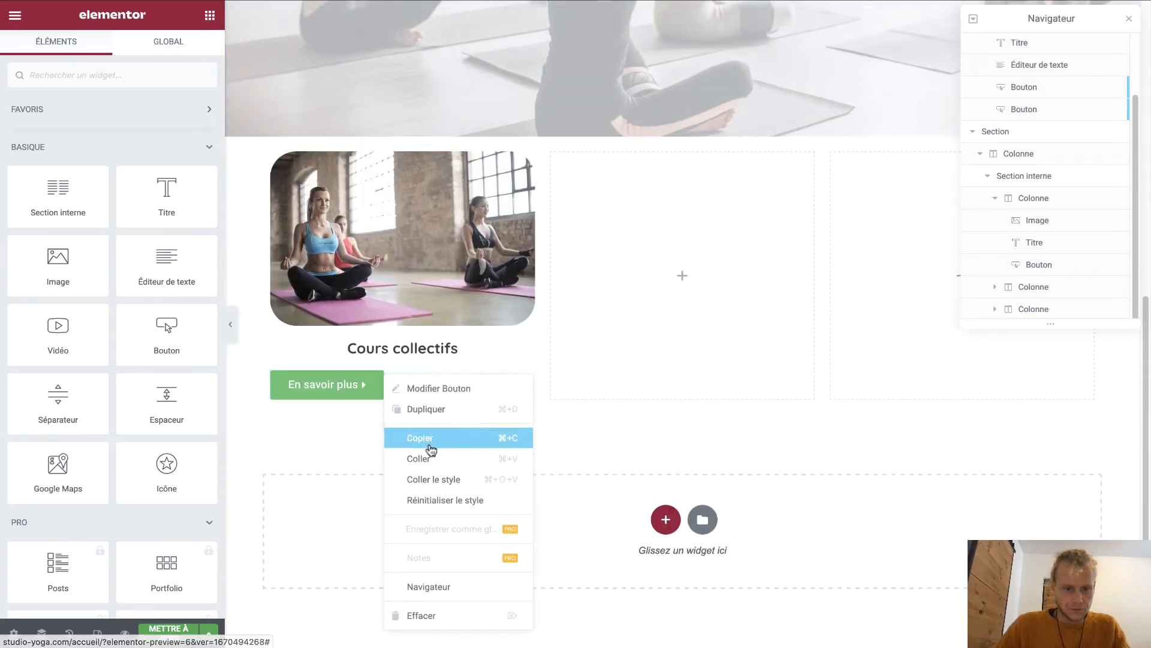
pyautogui.click(428, 474)
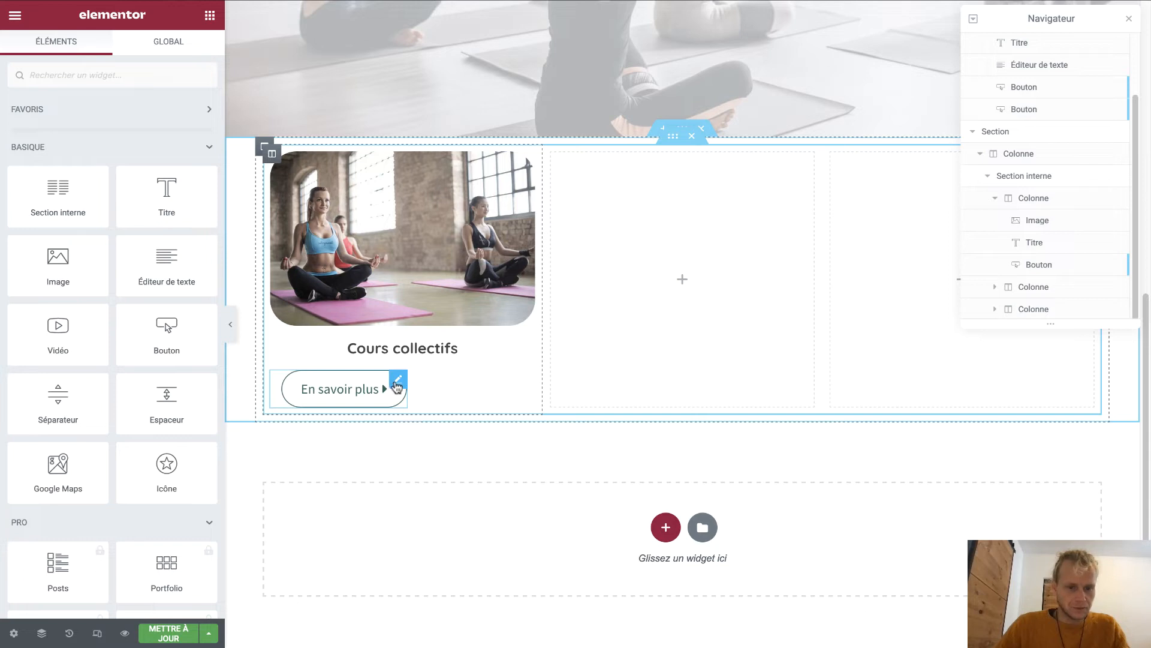
# Remove the "En savoir plus" button's border by setting its border type to Aucun
pyautogui.click(397, 380)
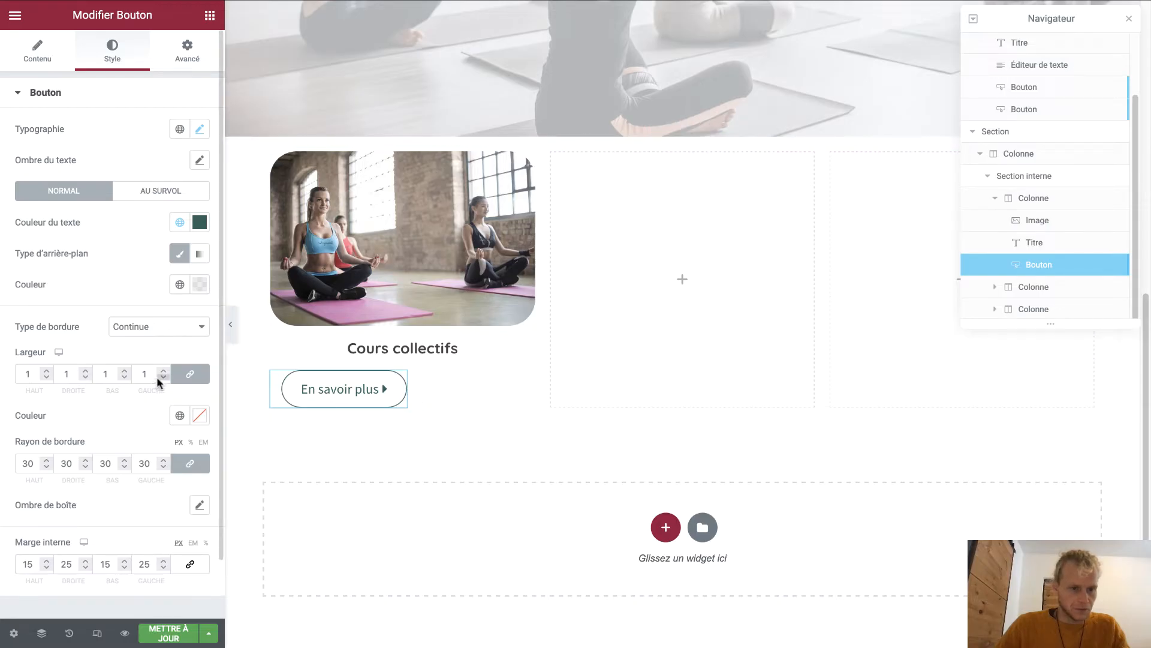
pyautogui.click(178, 326)
pyautogui.click(174, 312)
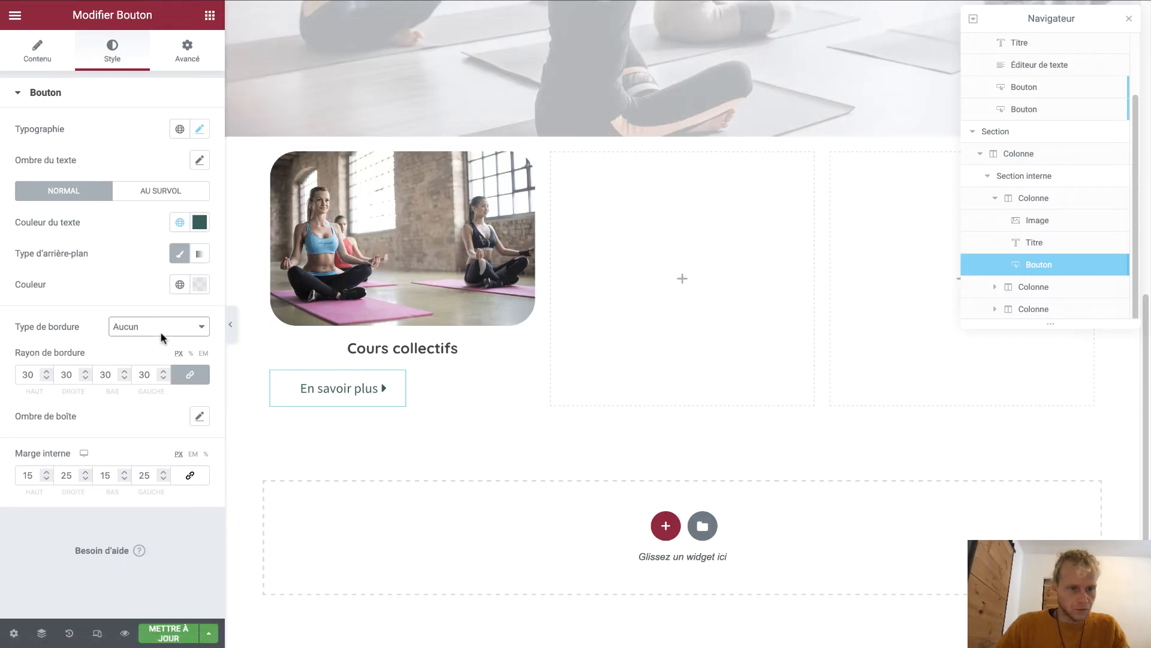
# Check the arrow's alignment with the "En savoir plus" text up close and set the button's line height to 16 px
pyautogui.click(200, 137)
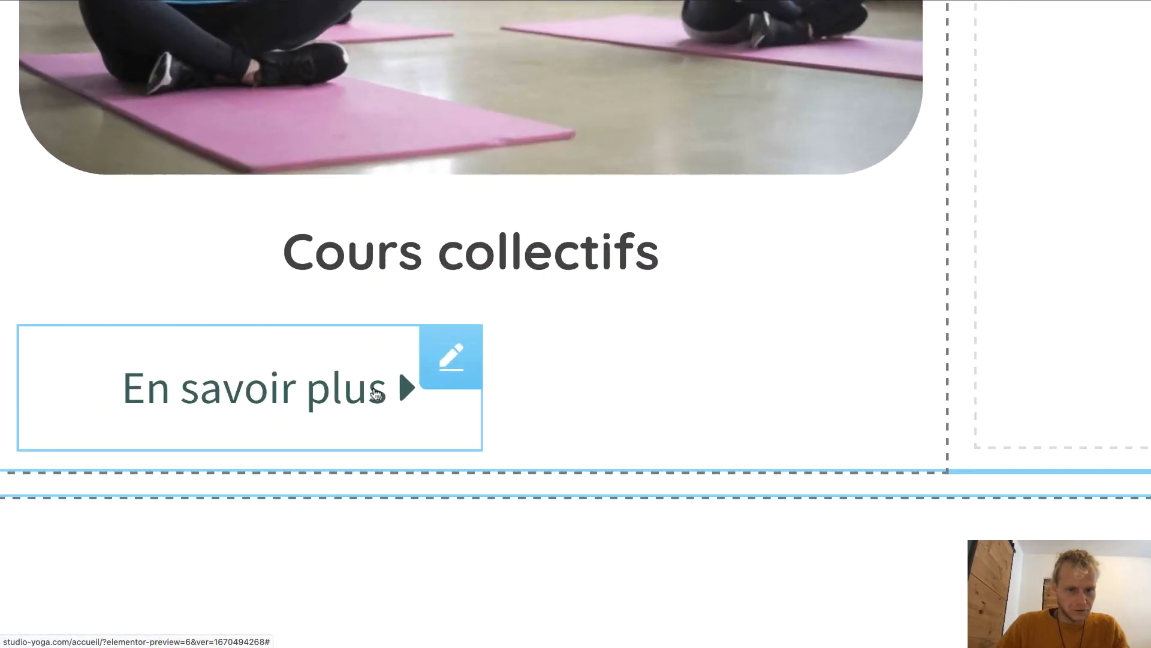
pyautogui.scroll(3, 375, 392)
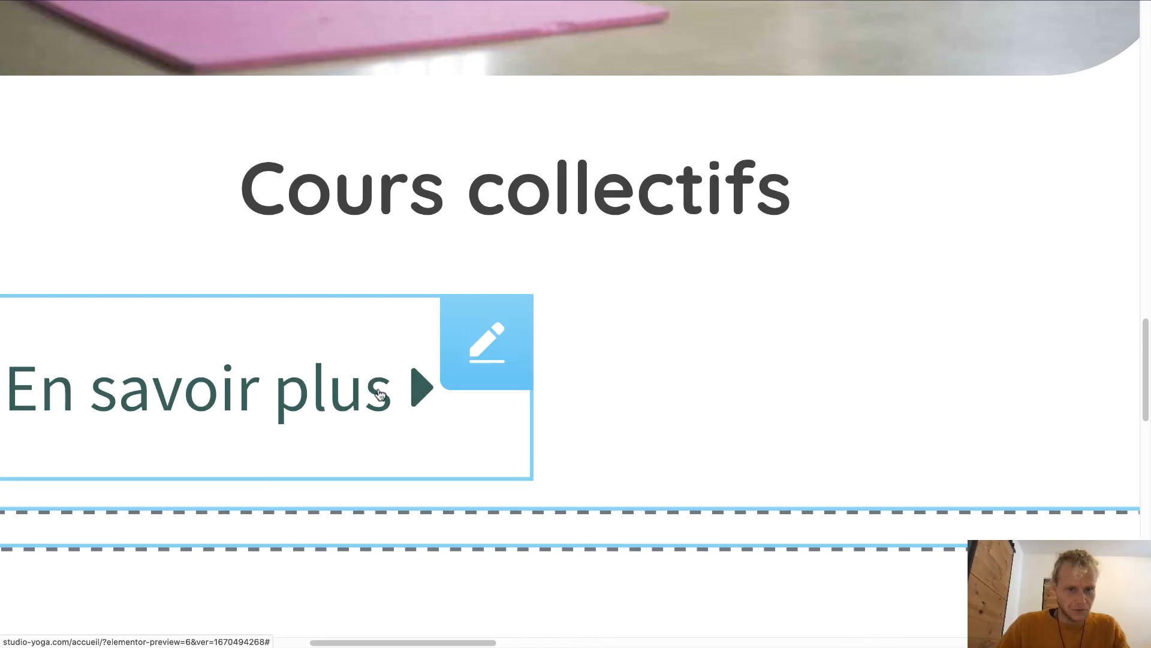
pyautogui.scroll(-5, 379, 394)
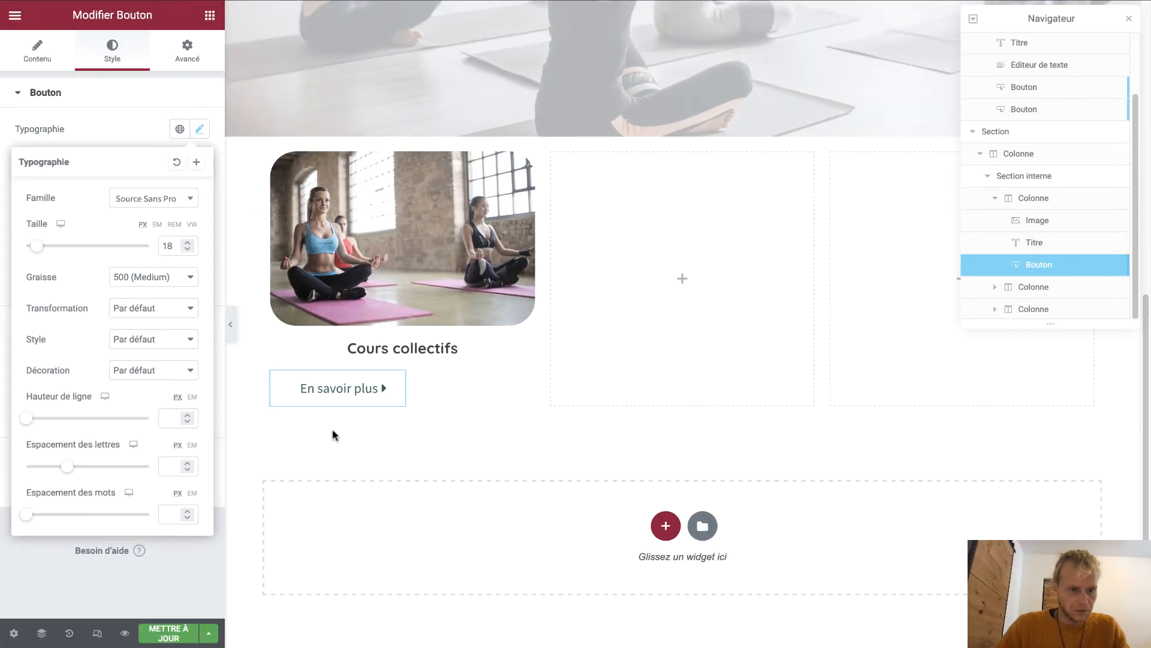
pyautogui.click(188, 415)
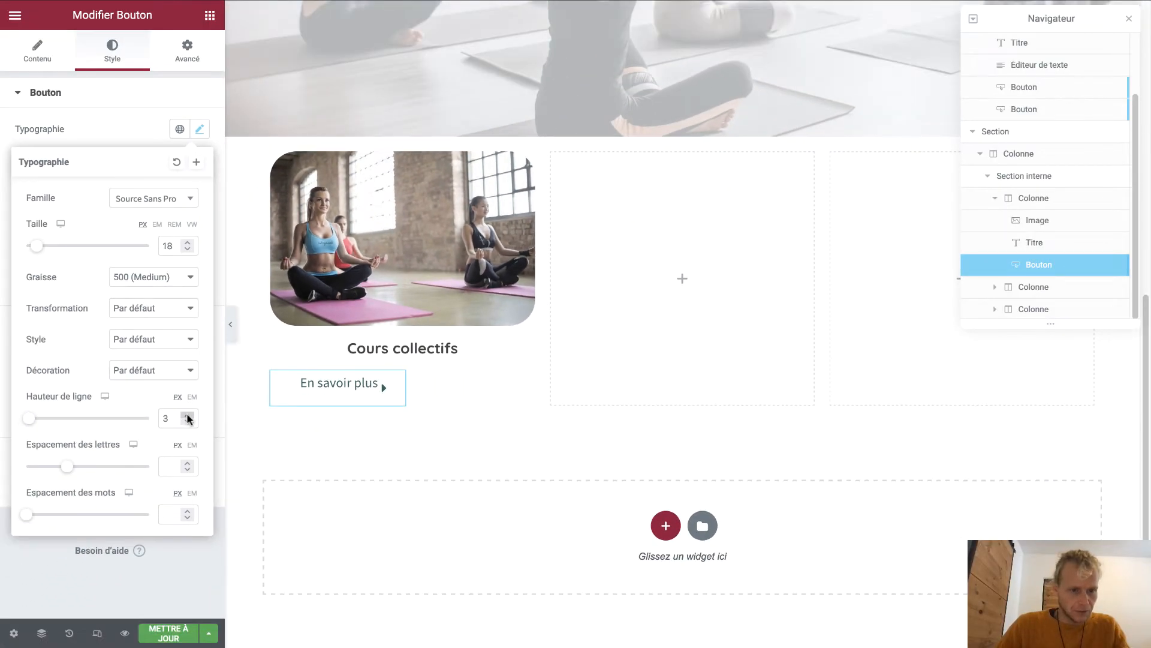
pyautogui.click(188, 415)
pyautogui.click(188, 415)
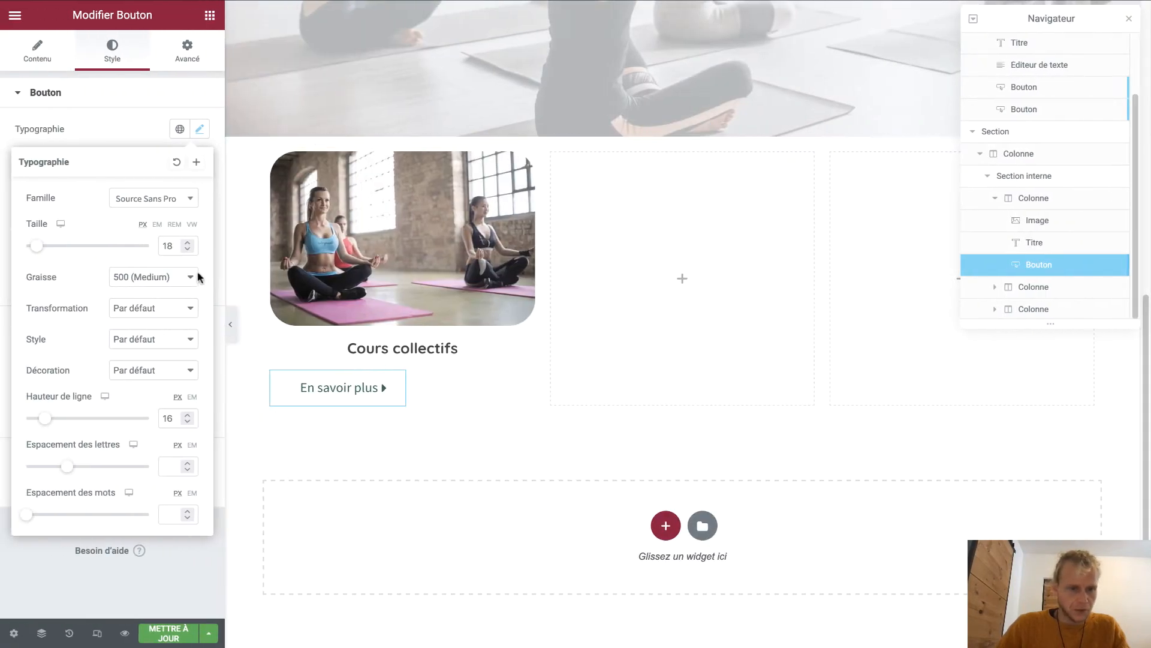
# Set the "En savoir plus" button's font size to 16 px and its weight to 600 (Semi Bold)
pyautogui.click(187, 250)
pyautogui.click(188, 250)
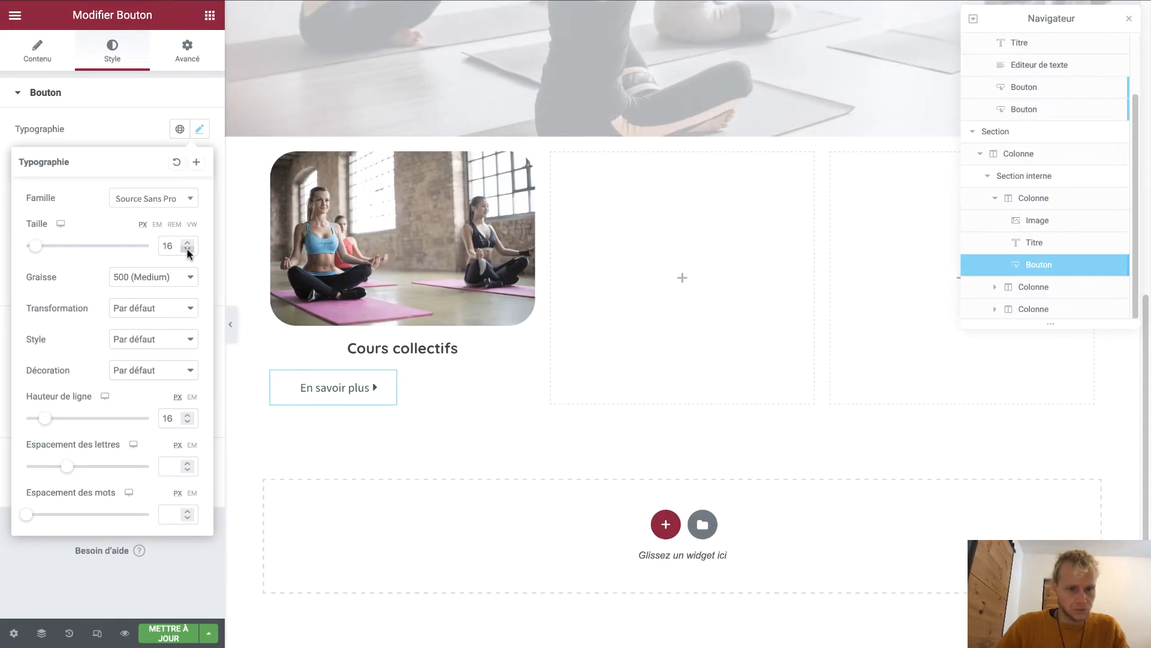
pyautogui.click(162, 277)
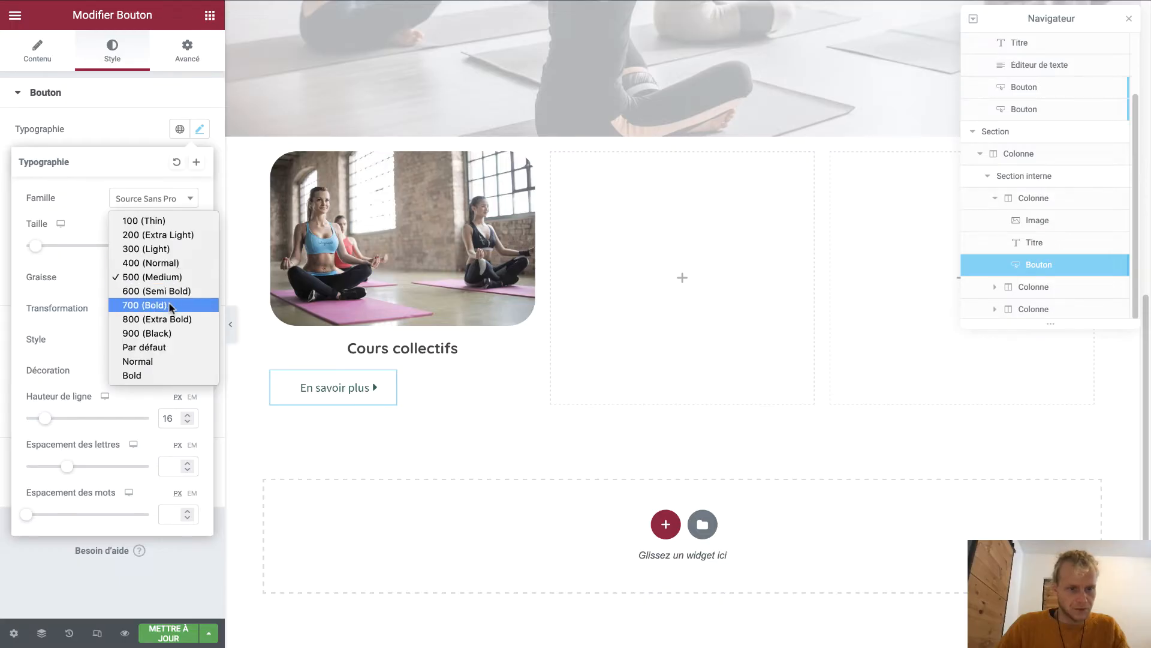
pyautogui.click(172, 307)
pyautogui.click(177, 278)
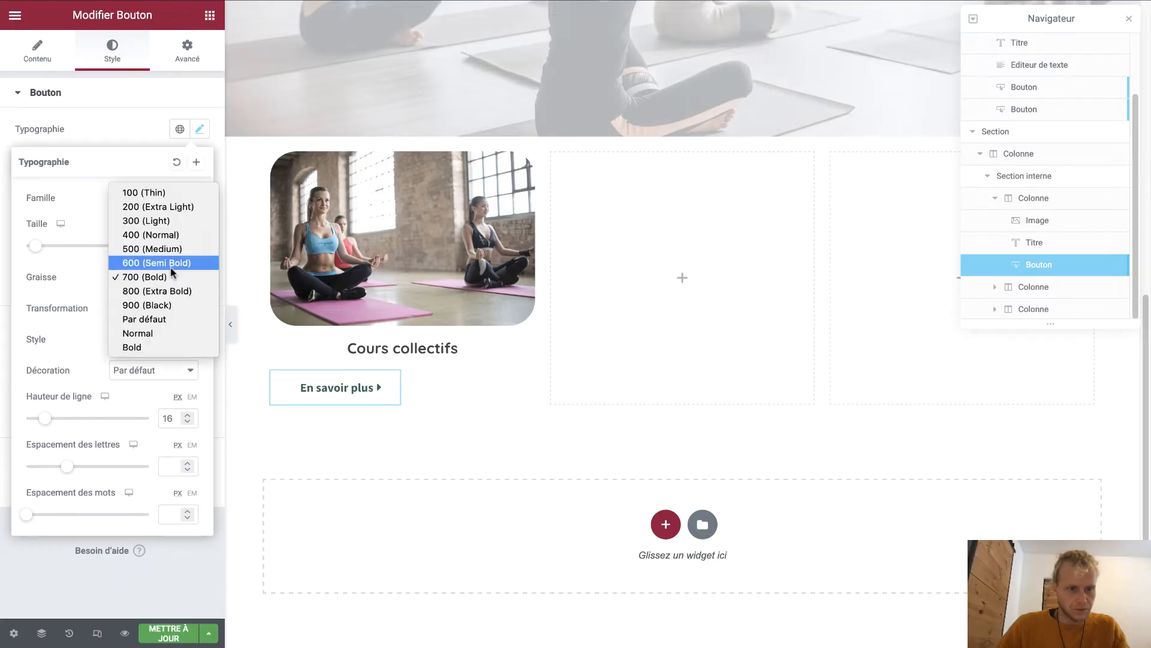
pyautogui.click(172, 267)
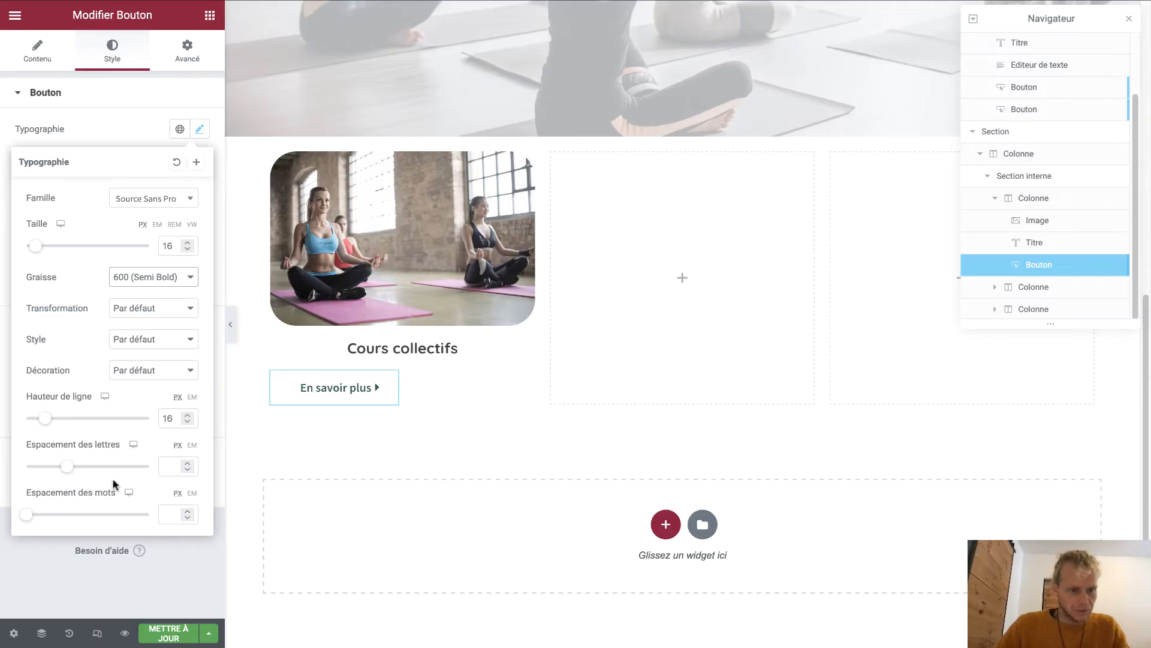
pyautogui.click(167, 563)
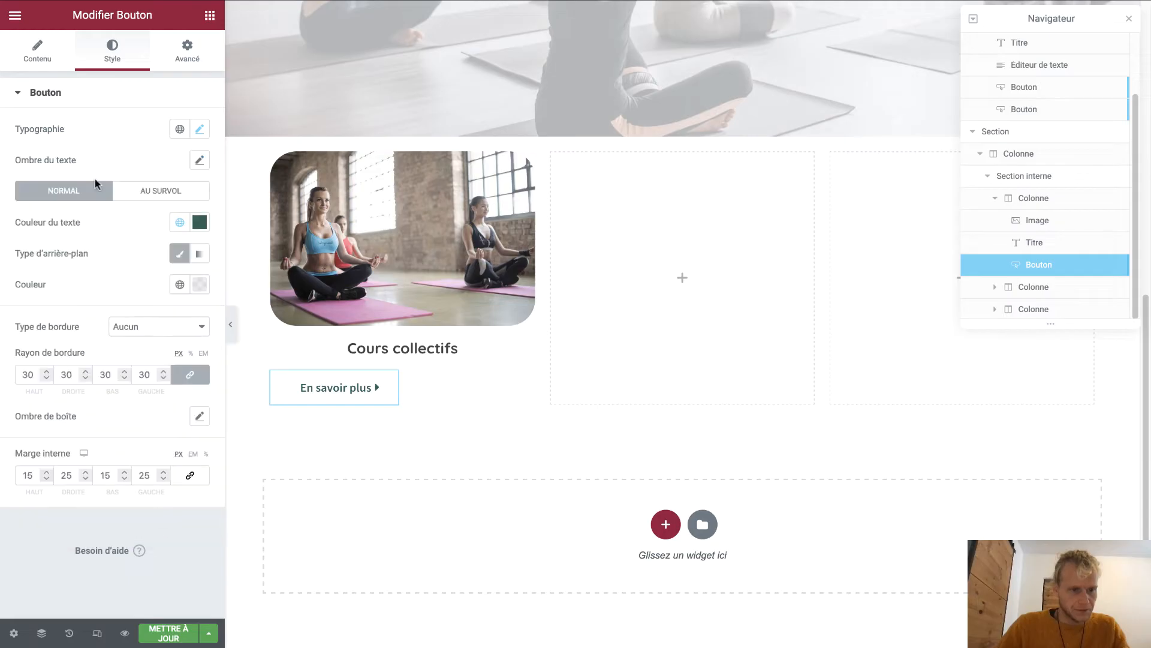
# Set the "En savoir plus" button's icon spacing to 12 and its line height to 13 px
pyautogui.click(42, 66)
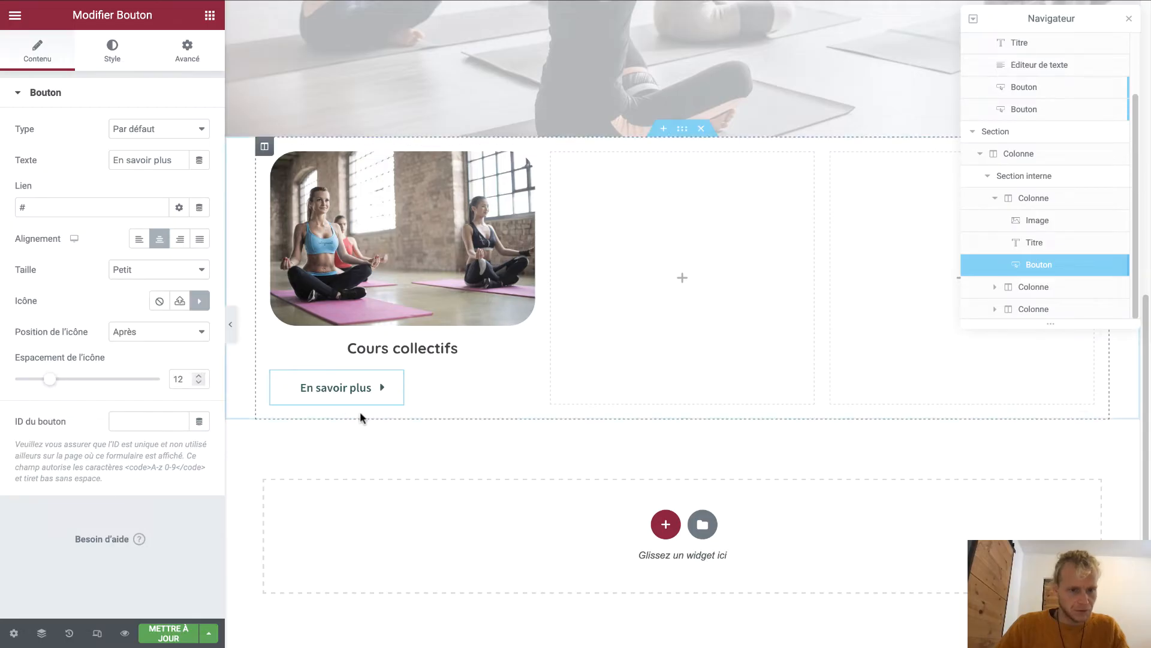
pyautogui.click(132, 69)
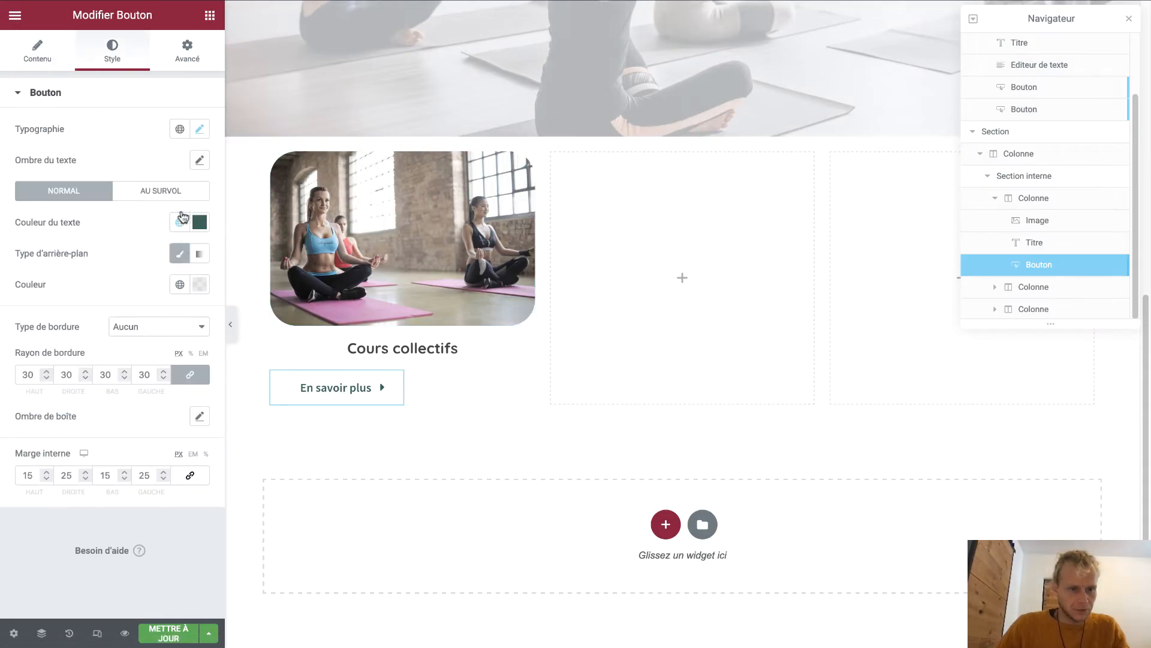
pyautogui.click(200, 130)
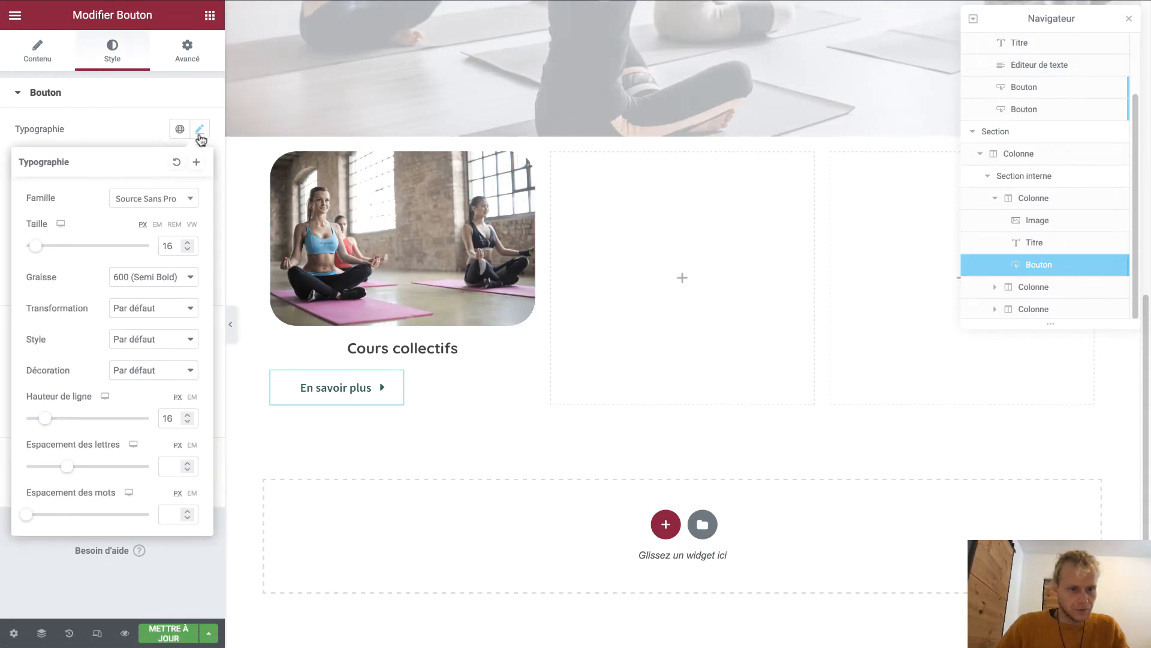
pyautogui.click(190, 422)
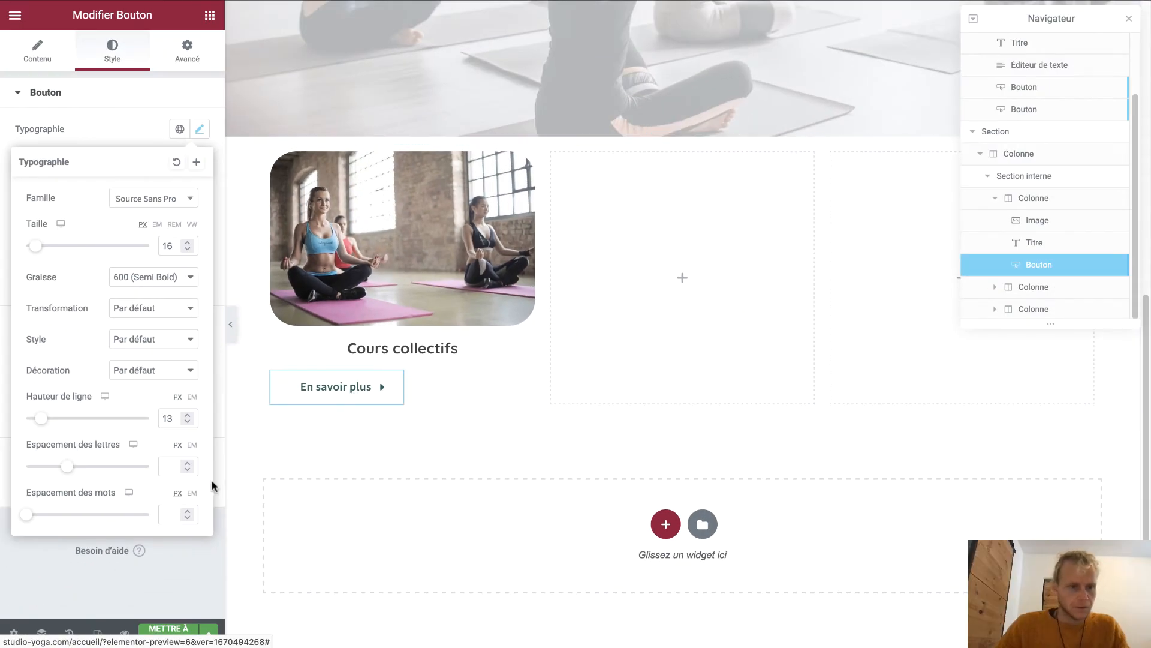
# Set the "En savoir plus" button's width to Par défaut so it is centred under the Cours collectifs title
pyautogui.click(116, 101)
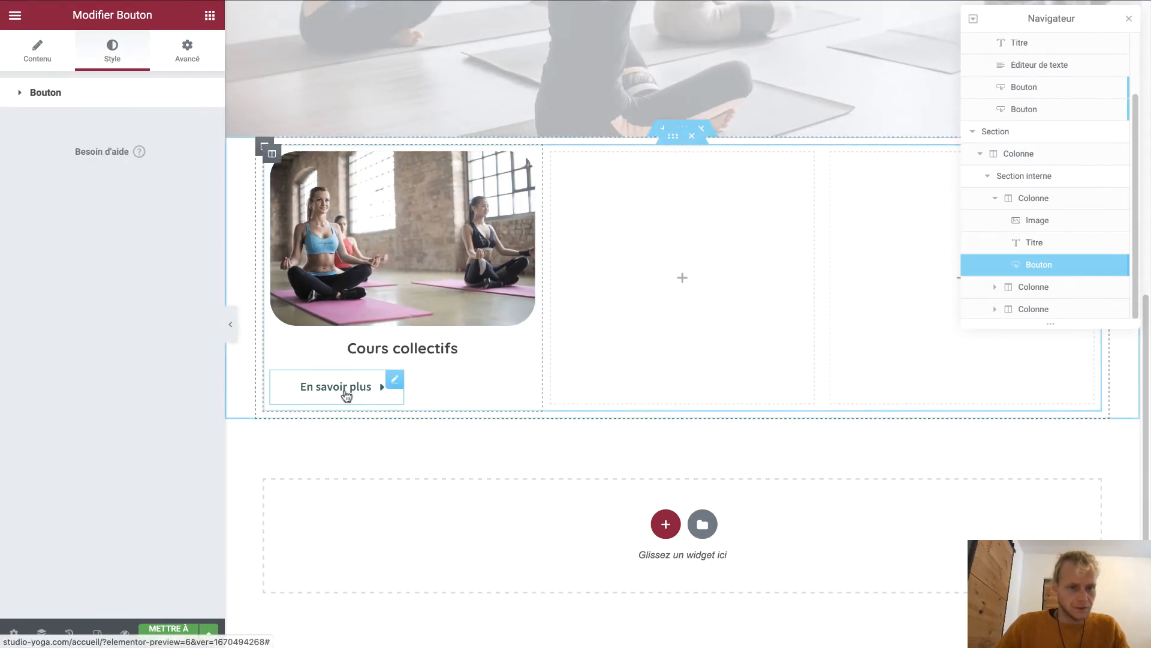
pyautogui.click(56, 55)
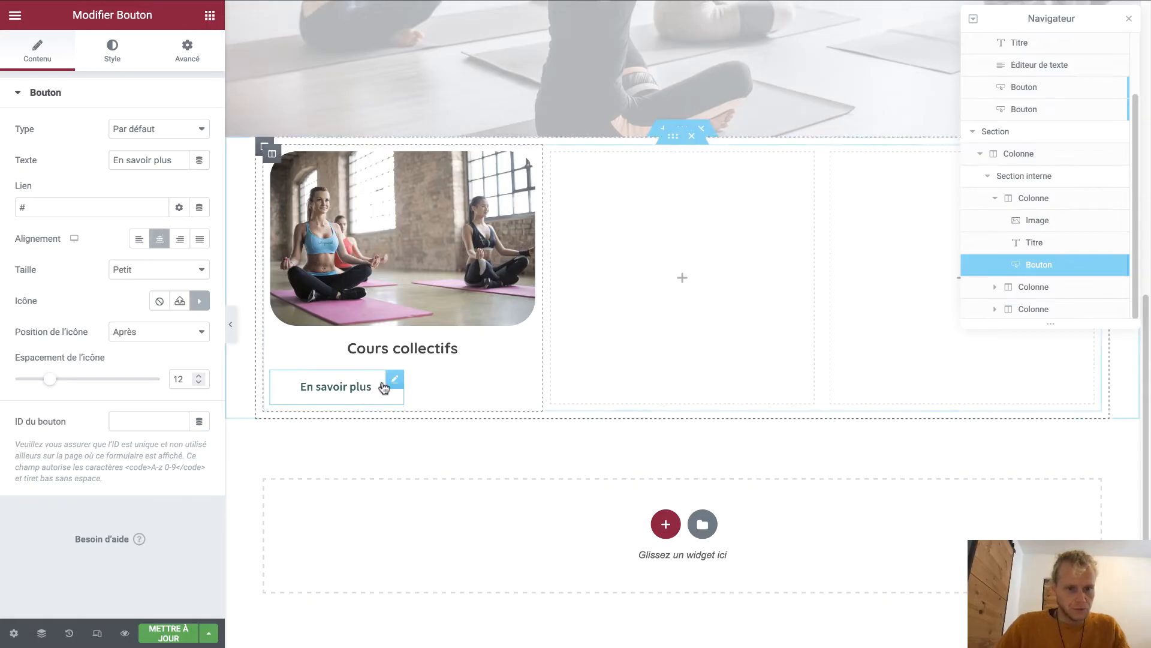
pyautogui.scroll(3, 476, 302)
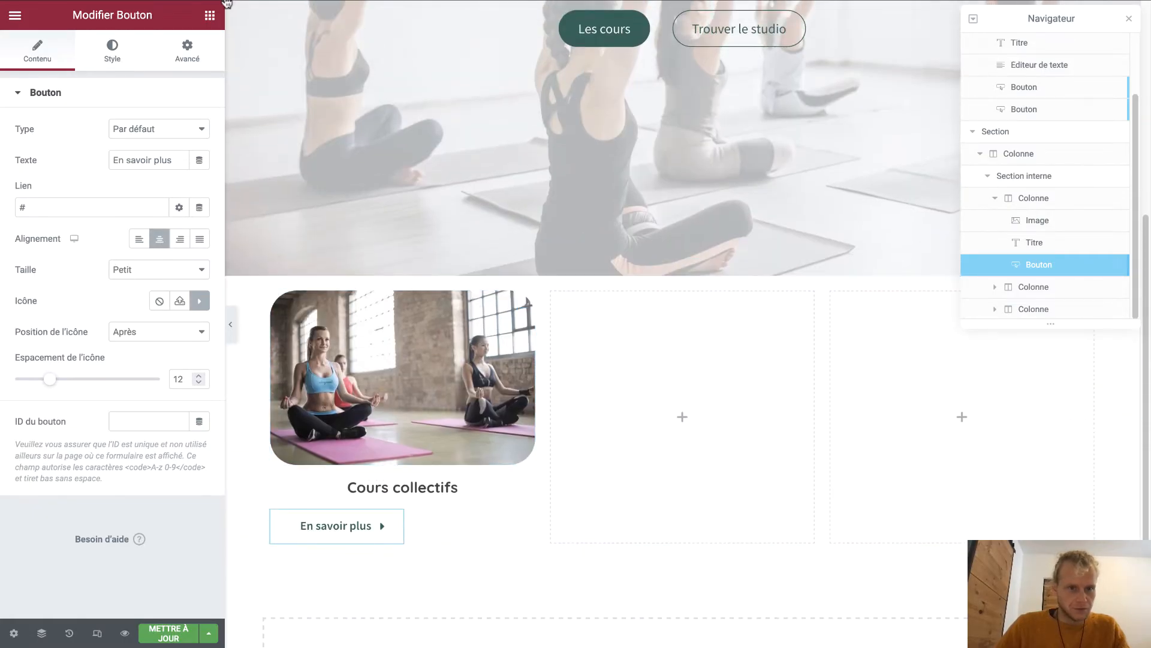
pyautogui.click(194, 52)
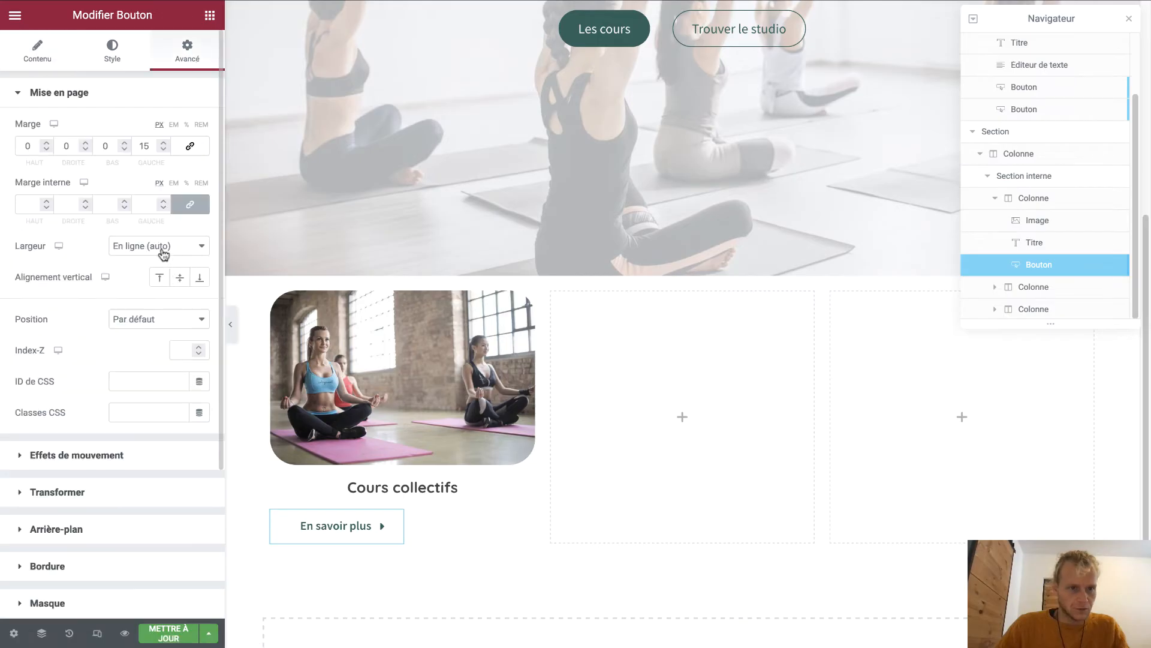
pyautogui.click(162, 247)
pyautogui.click(161, 216)
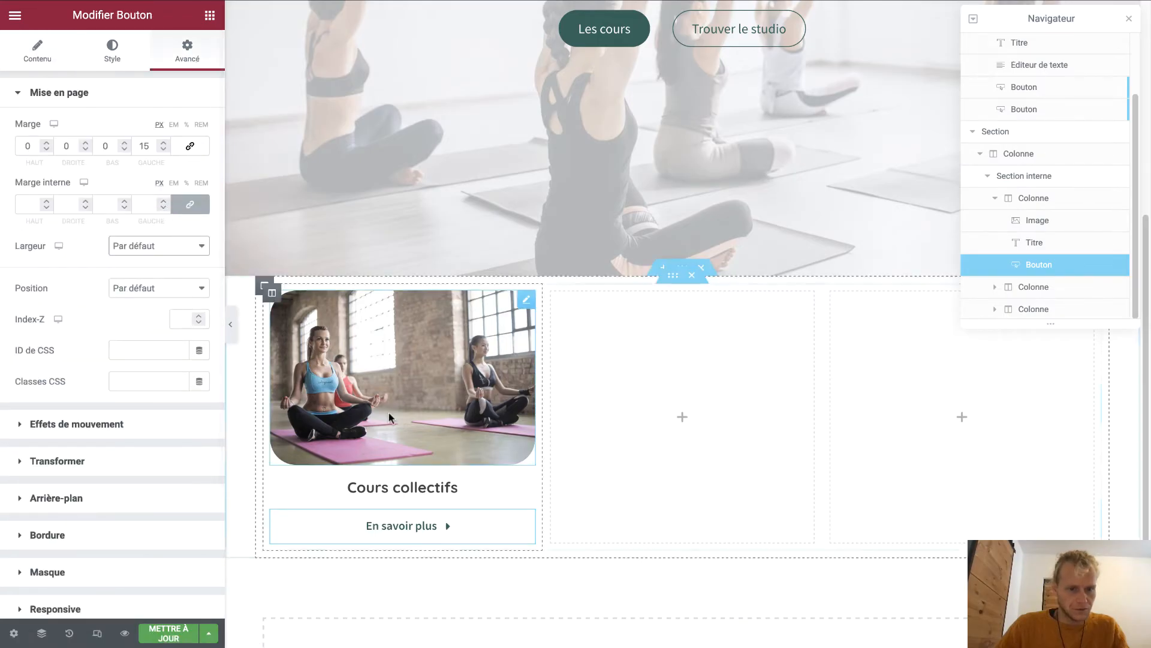
pyautogui.scroll(-1, 440, 478)
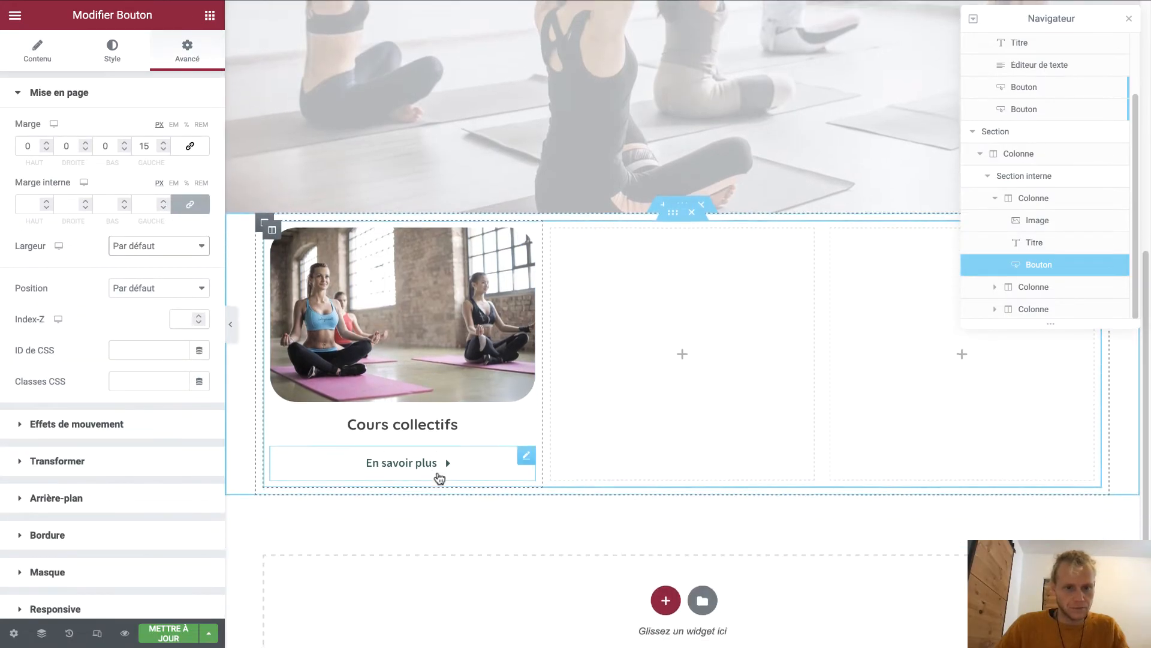
pyautogui.scroll(-1, 440, 478)
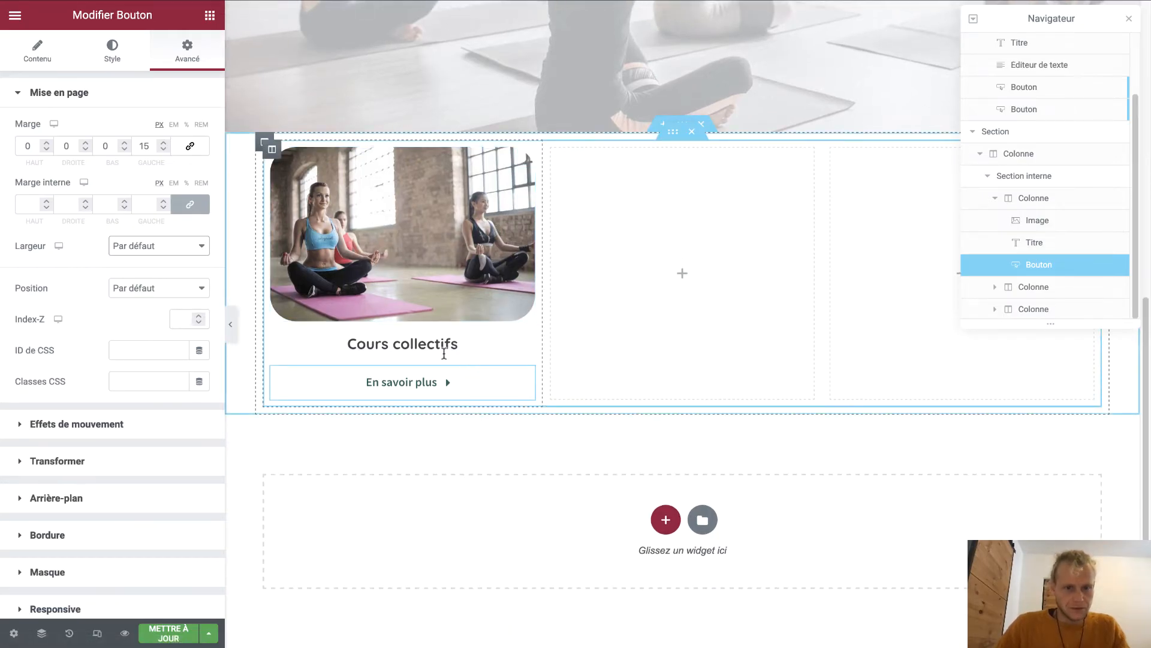
pyautogui.scroll(1, 405, 337)
pyautogui.scroll(1, 405, 337)
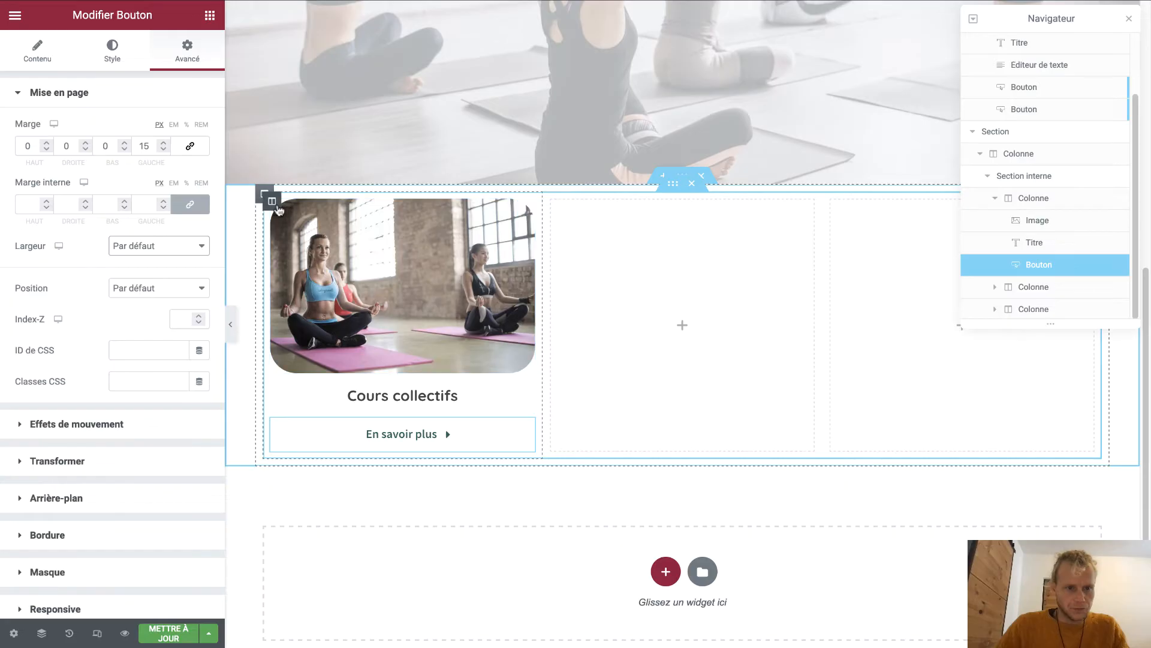
# Give the Cours collectifs column a classic background in blue, #1A9FC8
pyautogui.click(273, 203)
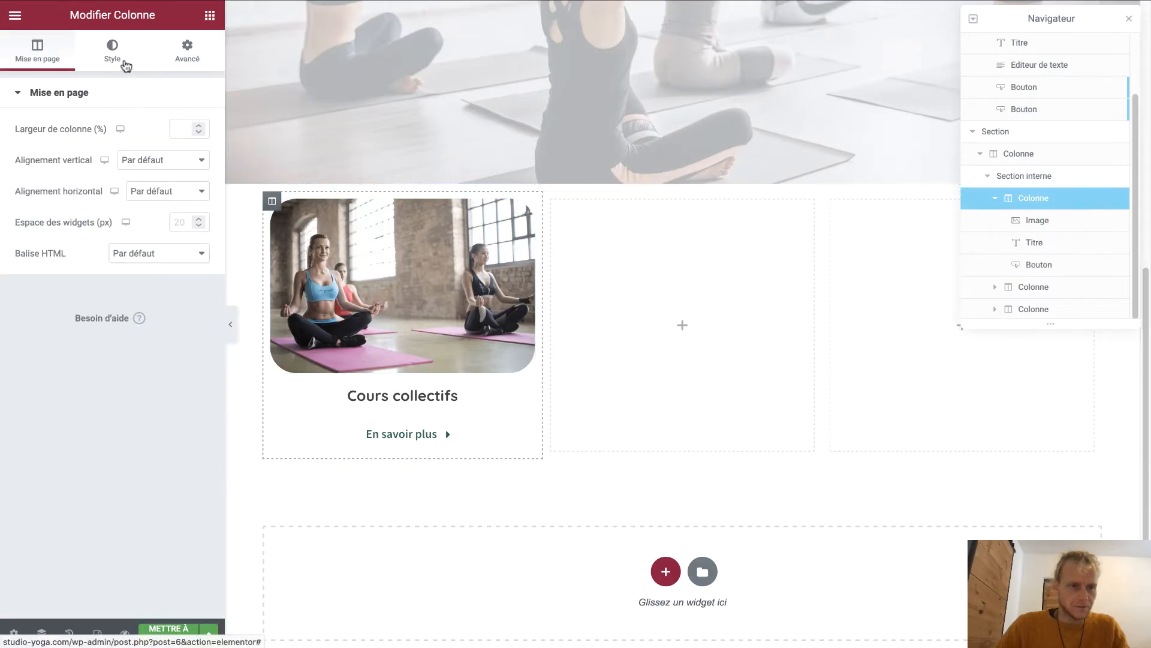
pyautogui.click(120, 64)
pyautogui.click(161, 160)
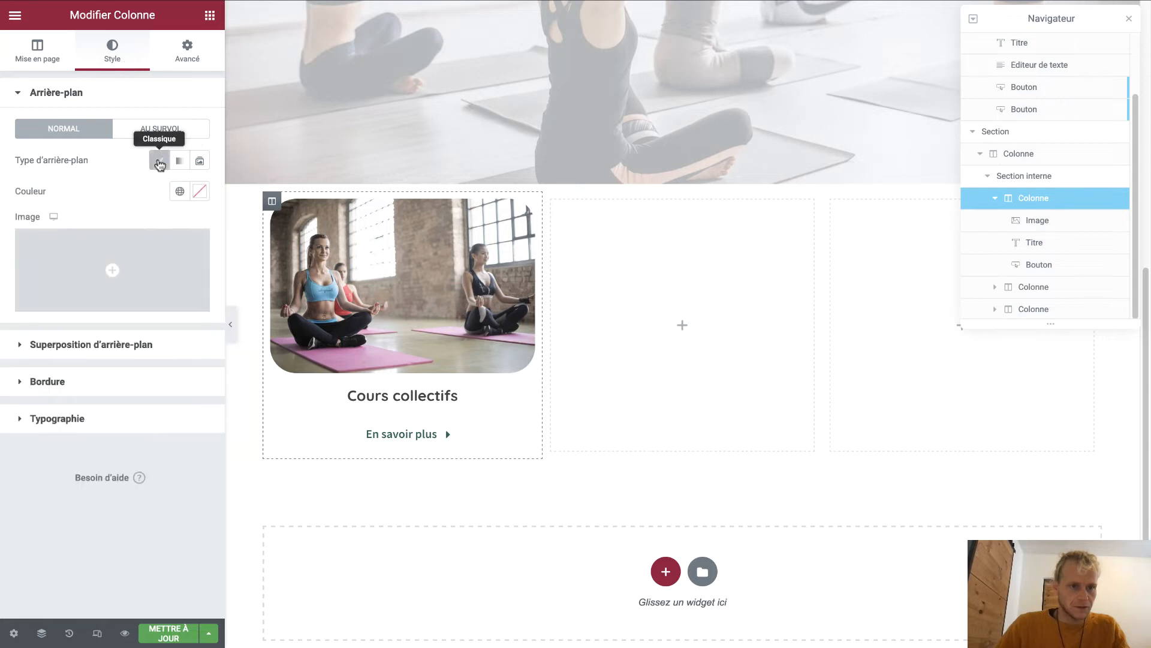
pyautogui.click(204, 200)
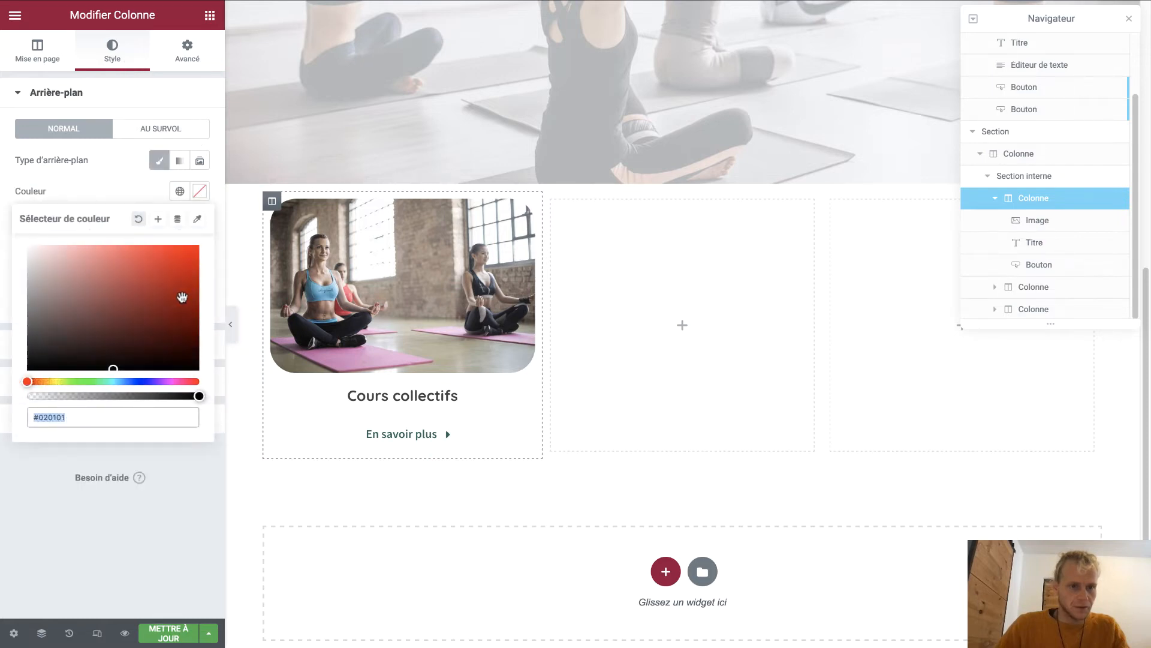
pyautogui.moveTo(128, 283); pyautogui.dragTo(154, 322)
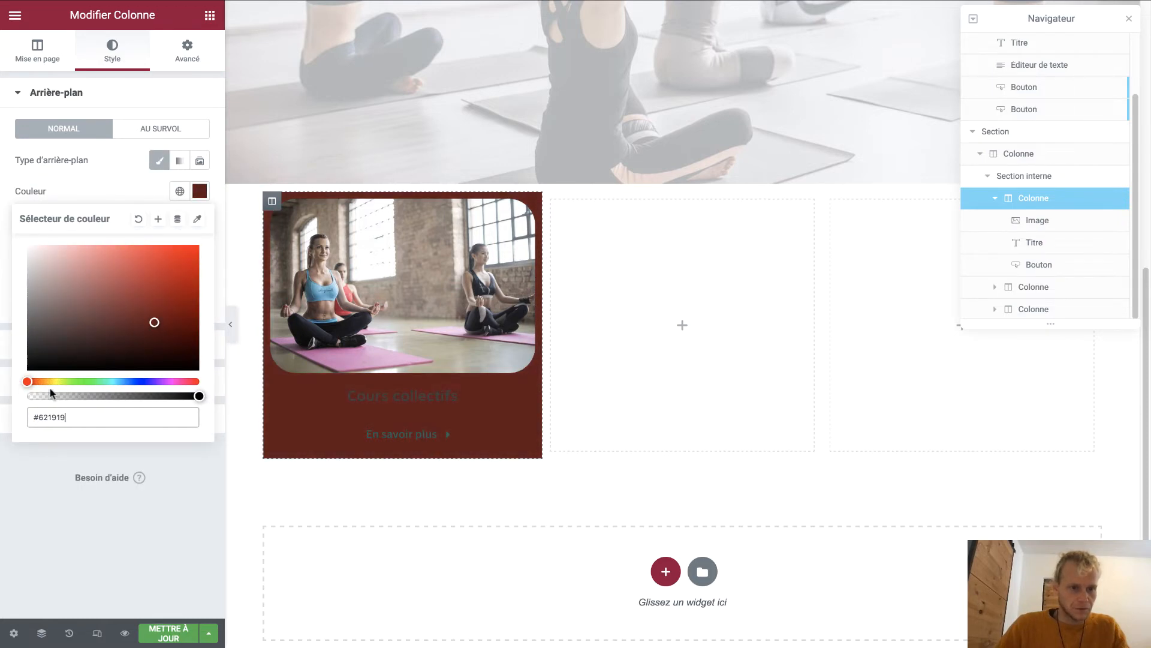
pyautogui.moveTo(36, 382)
pyautogui.mouseDown()
pyautogui.moveTo(168, 382)
pyautogui.moveTo(120, 381)
pyautogui.mouseUp()
pyautogui.moveTo(161, 317); pyautogui.dragTo(177, 271)
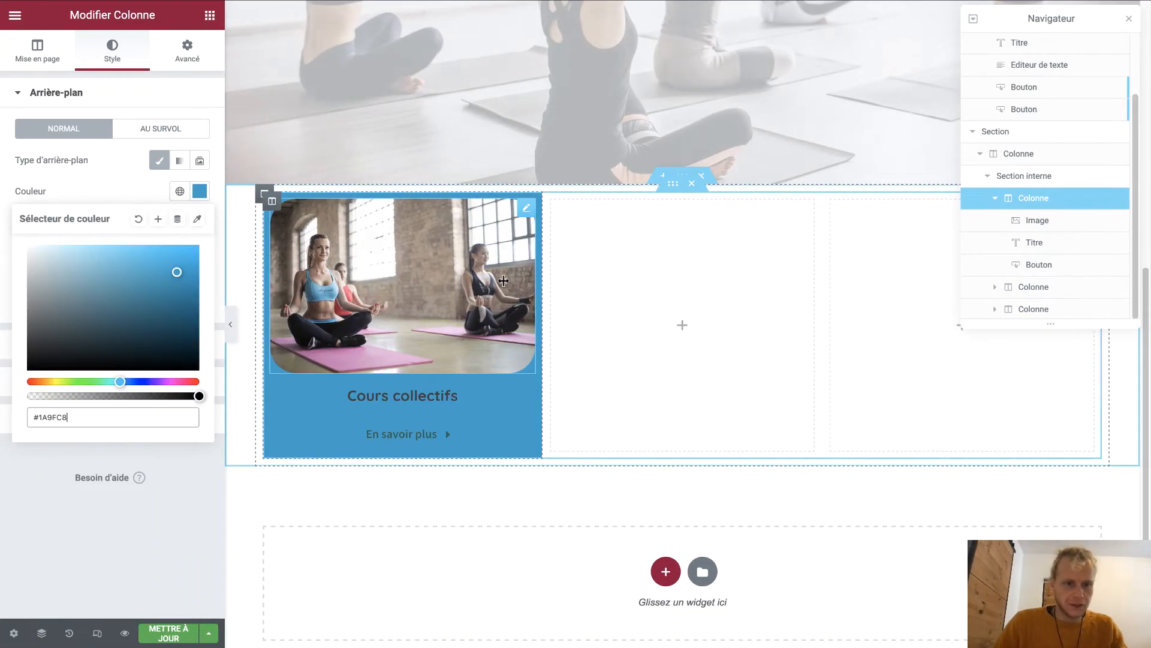
# Duplicate the blue Cours collectifs column twice to make three course cards
pyautogui.rightClick(277, 203)
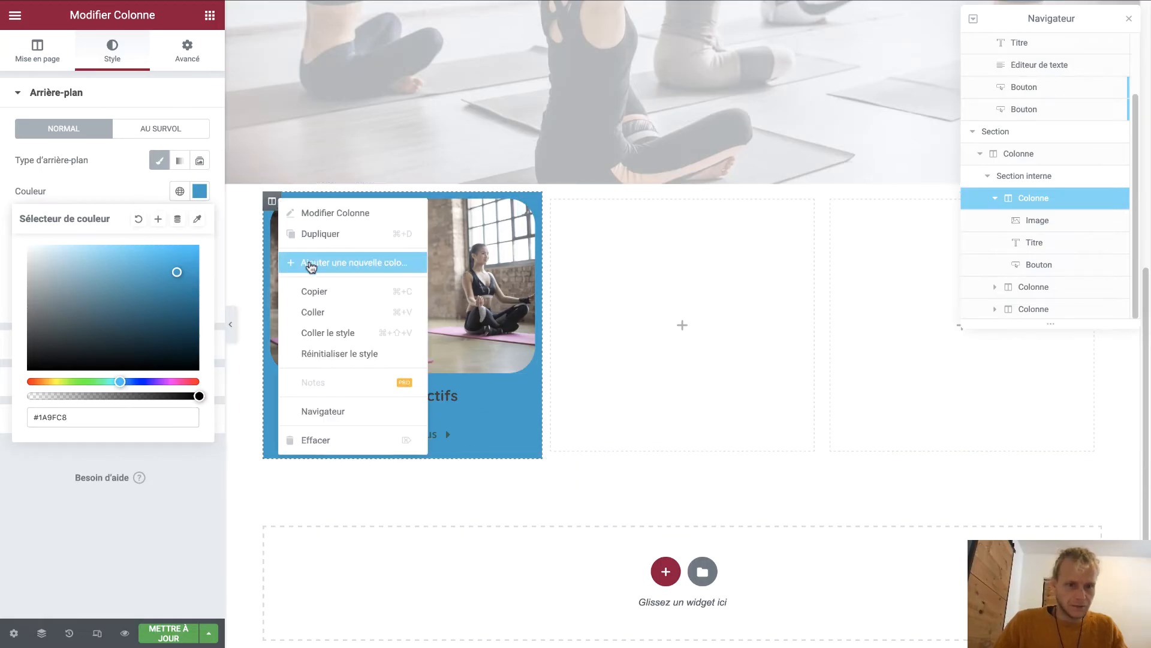
pyautogui.click(311, 234)
pyautogui.rightClick(272, 205)
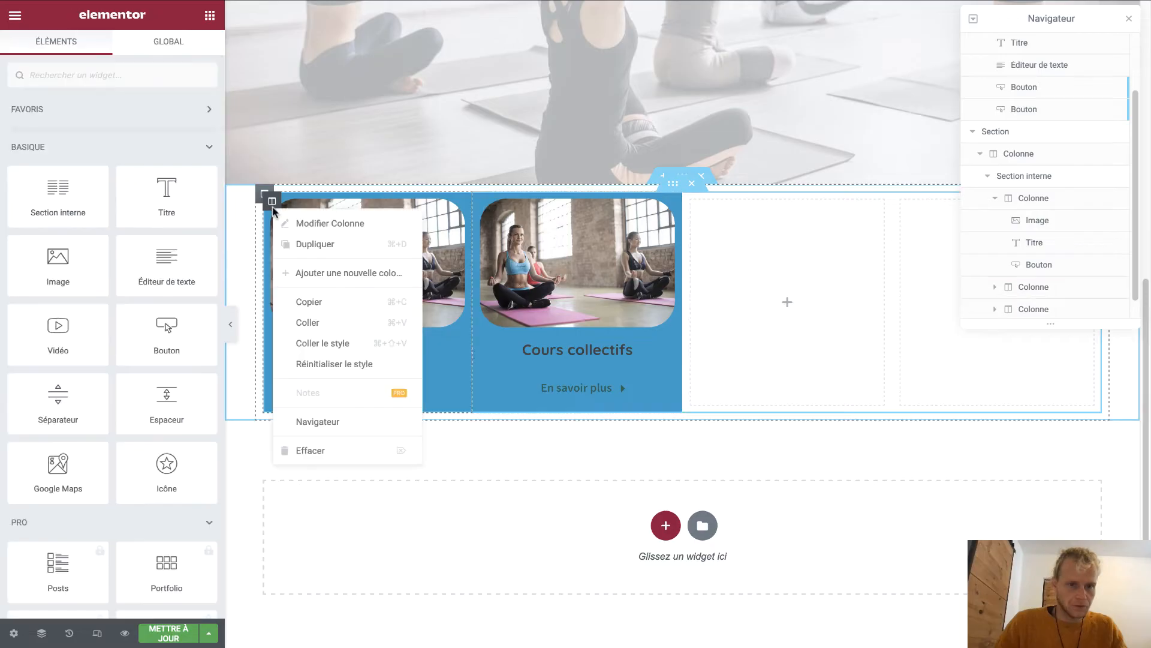
pyautogui.click(303, 252)
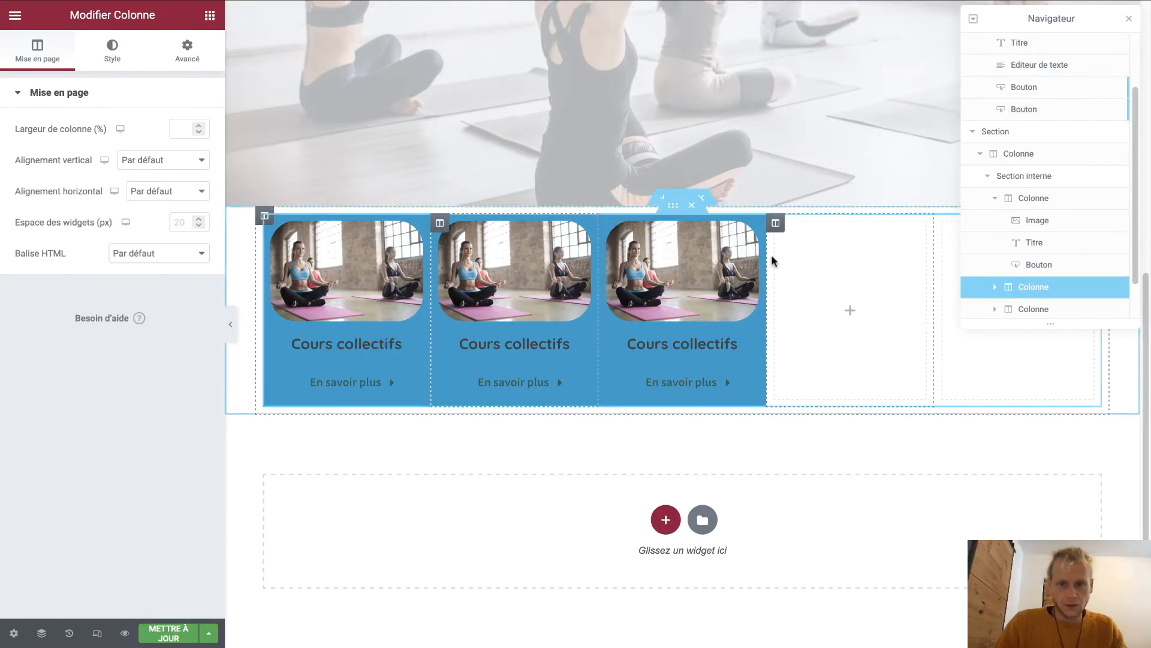
# Delete the two empty columns beside the three course cards
pyautogui.rightClick(776, 233)
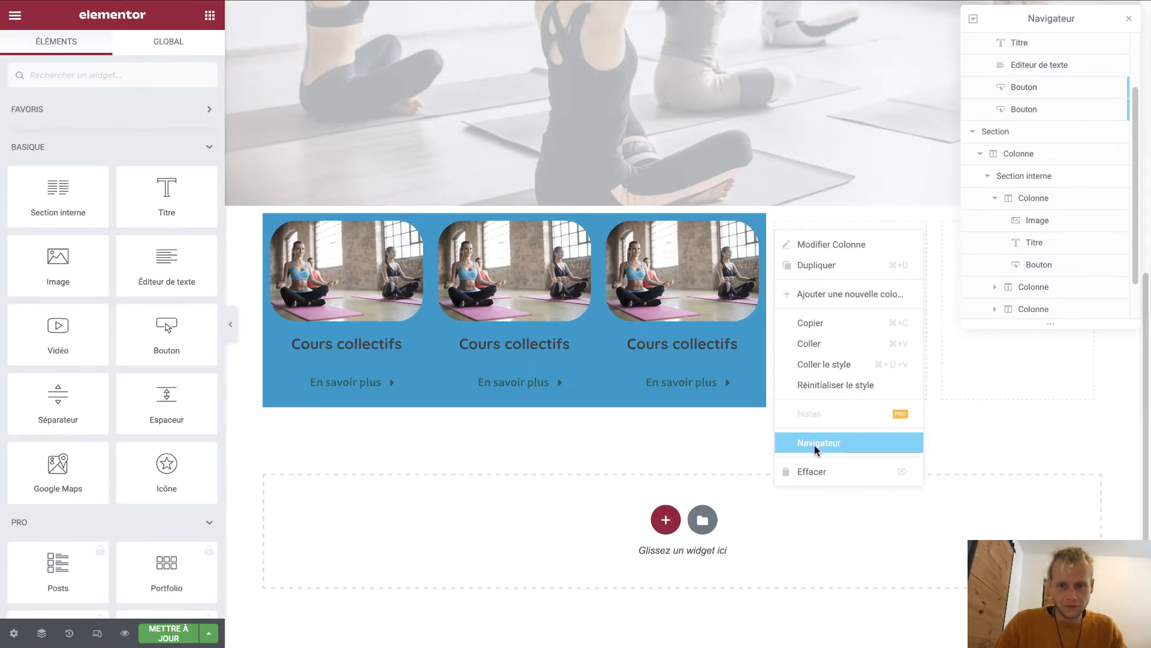
pyautogui.click(810, 476)
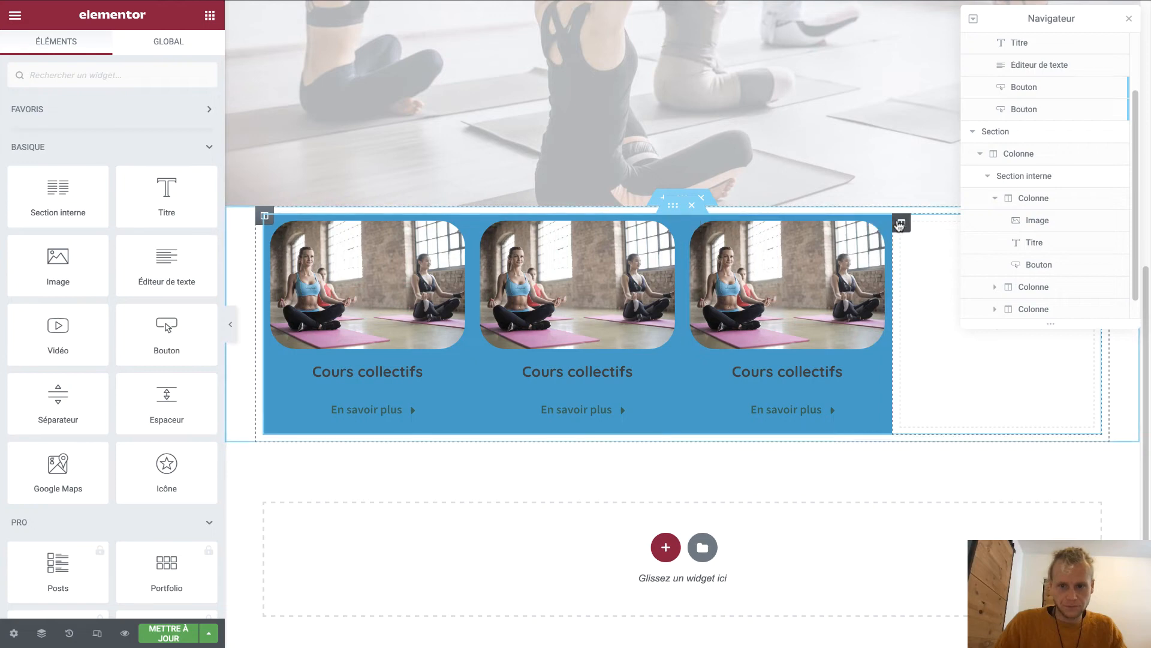
pyautogui.rightClick(900, 224)
pyautogui.click(921, 460)
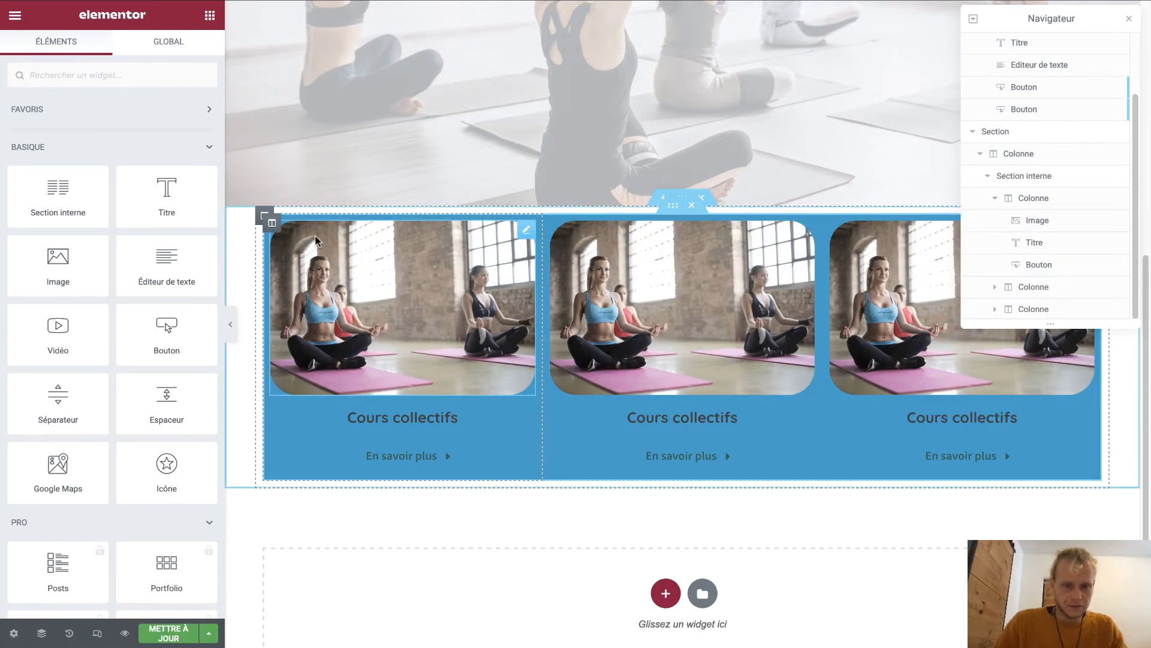
# Set the first course column's right margin to 40 px
pyautogui.click(272, 226)
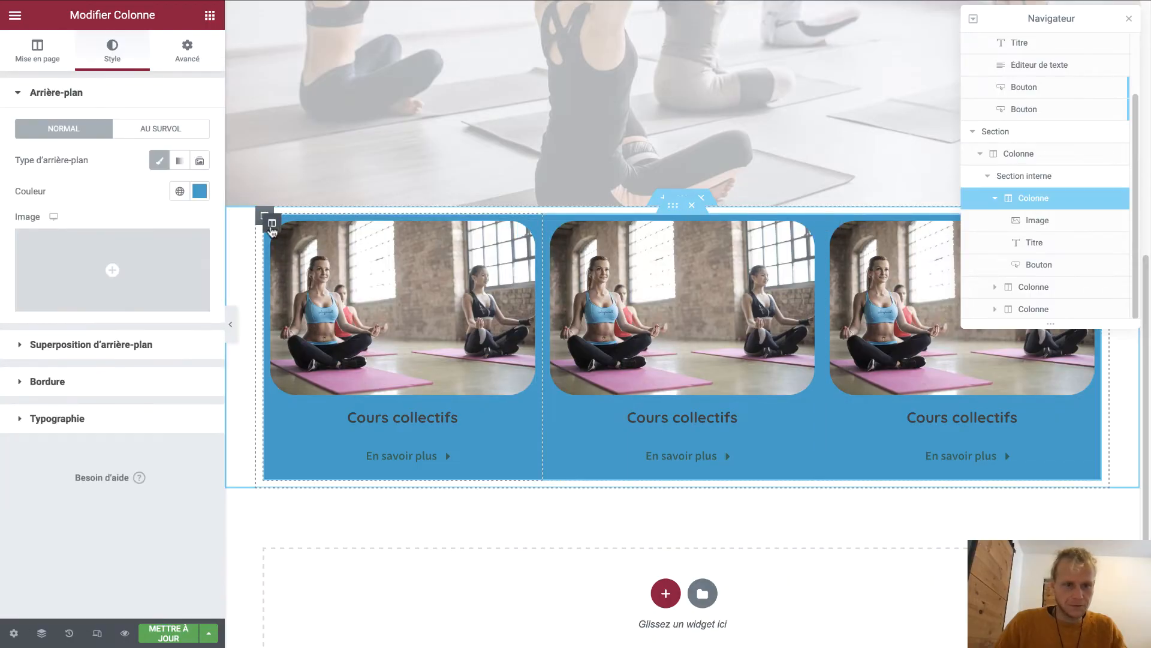
pyautogui.click(187, 53)
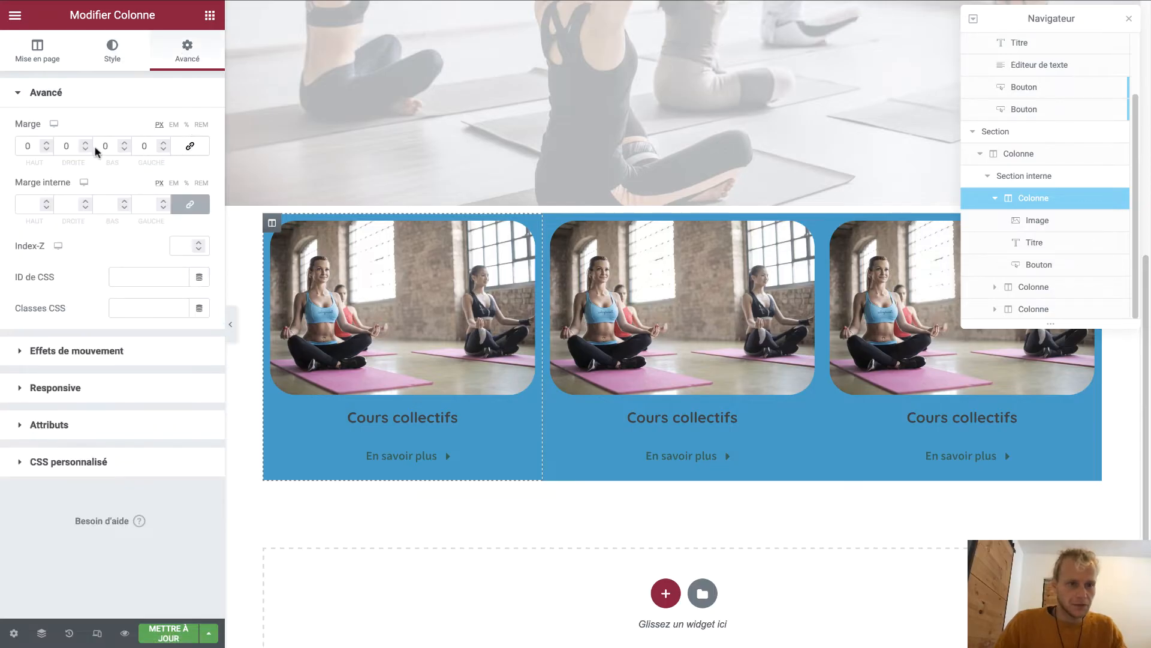
pyautogui.write('2')
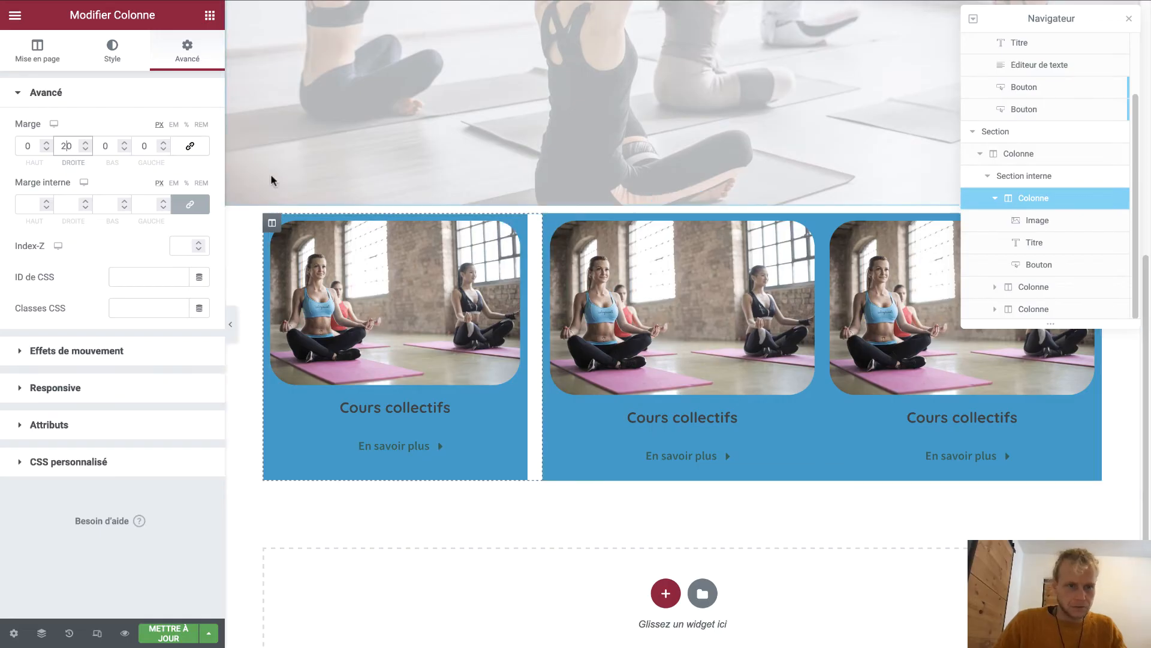
pyautogui.press('BackSpace')
pyautogui.write('4')
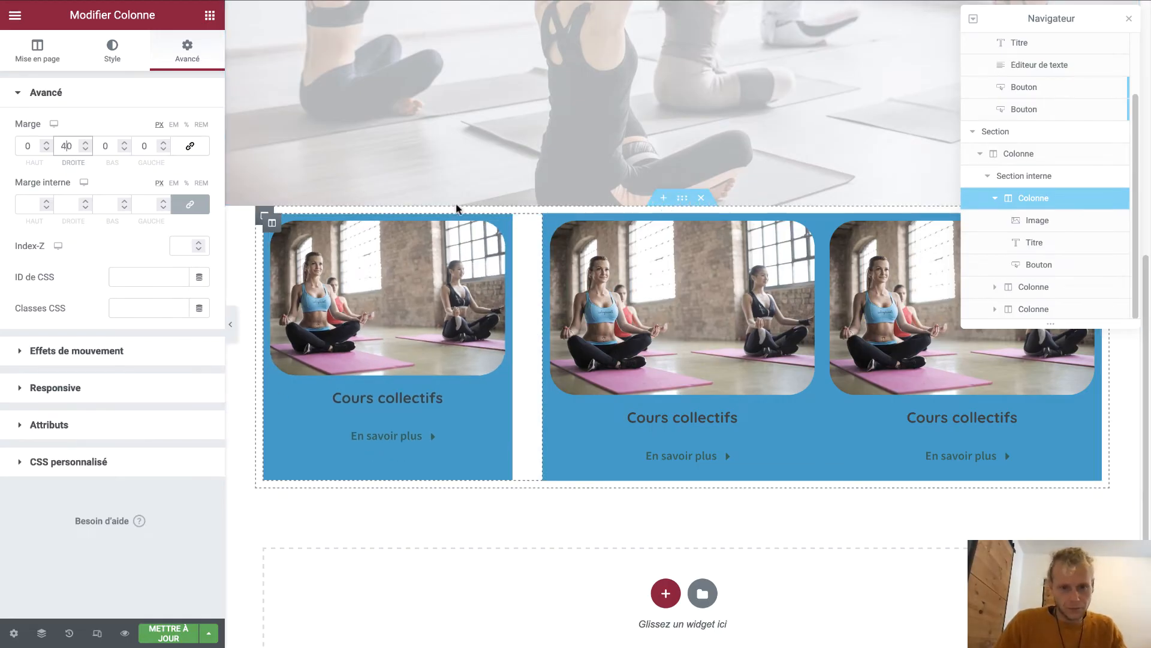
# Unlink the third course column's margins and set its left margin to 40 px
pyautogui.click(552, 225)
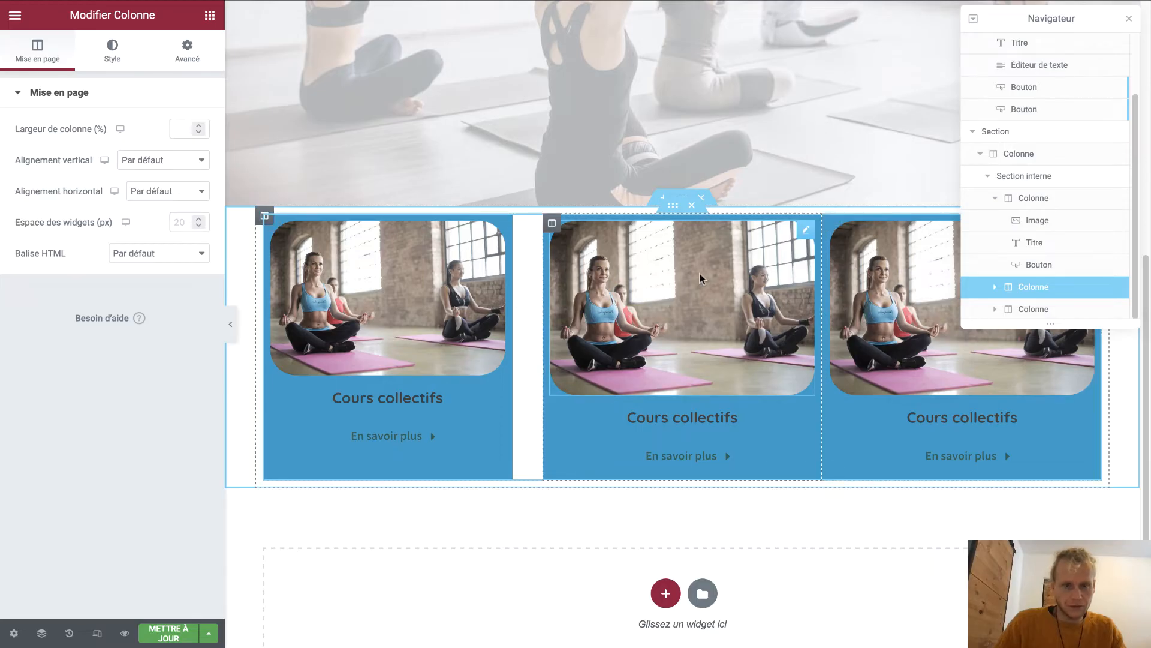
pyautogui.click(831, 223)
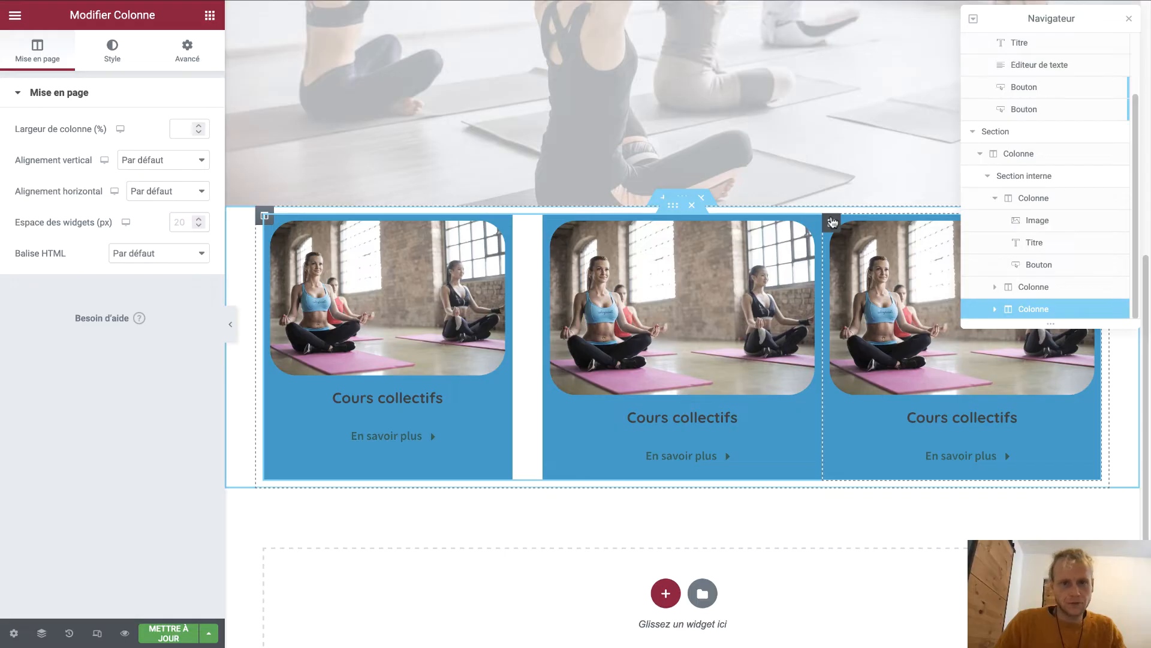
pyautogui.click(179, 54)
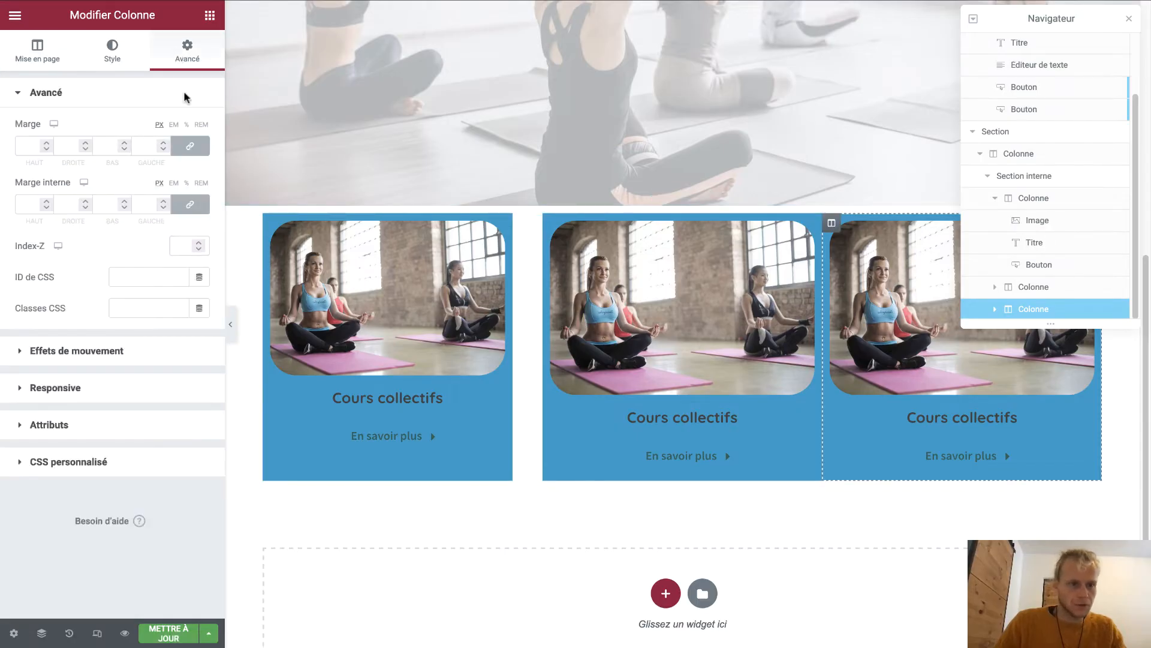
pyautogui.click(190, 146)
pyautogui.click(144, 146)
pyautogui.write('40')
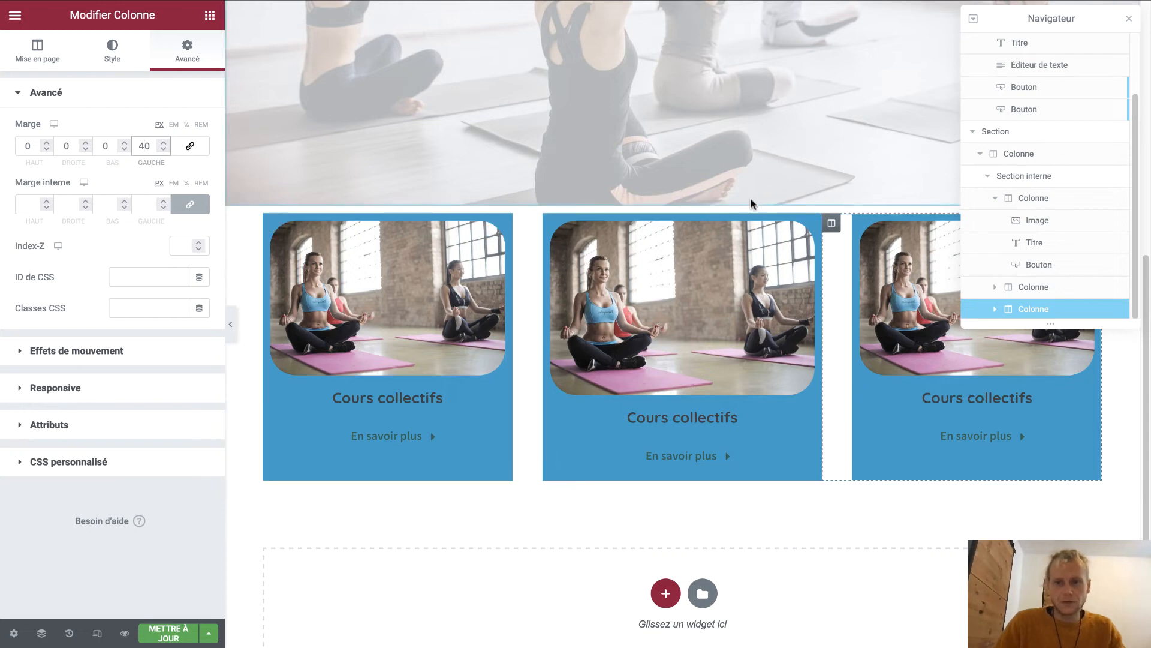
# Close the Navigator, then unlink the middle course column's margins and set its right and left margins to 20 px each
pyautogui.click(1130, 21)
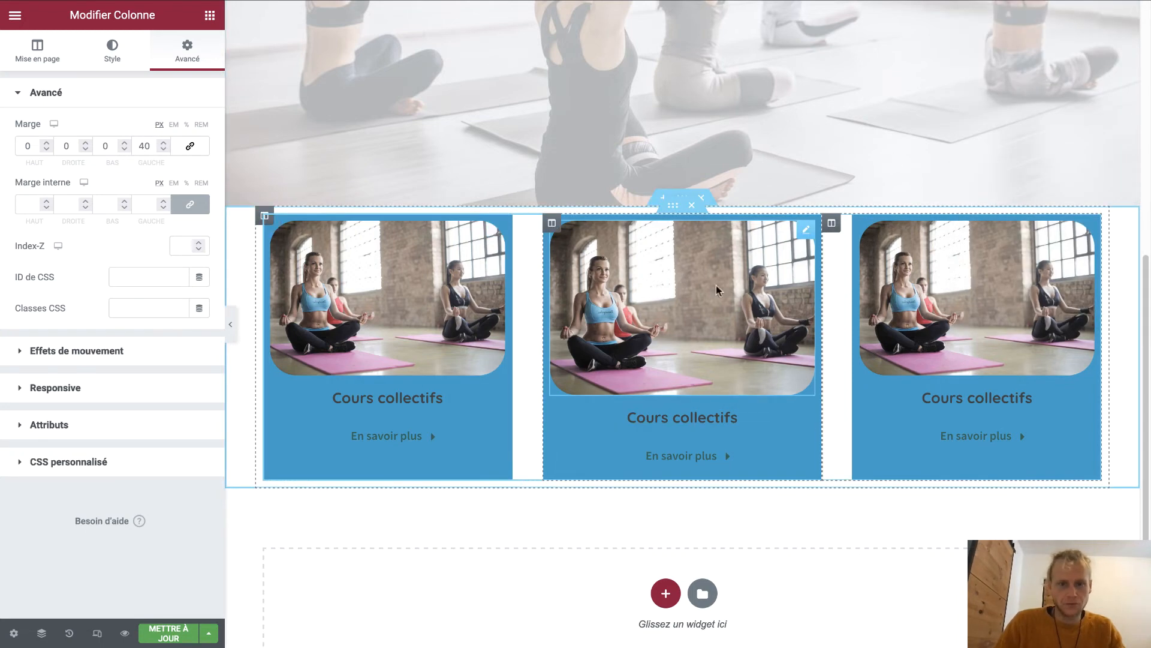
pyautogui.click(552, 225)
pyautogui.click(188, 47)
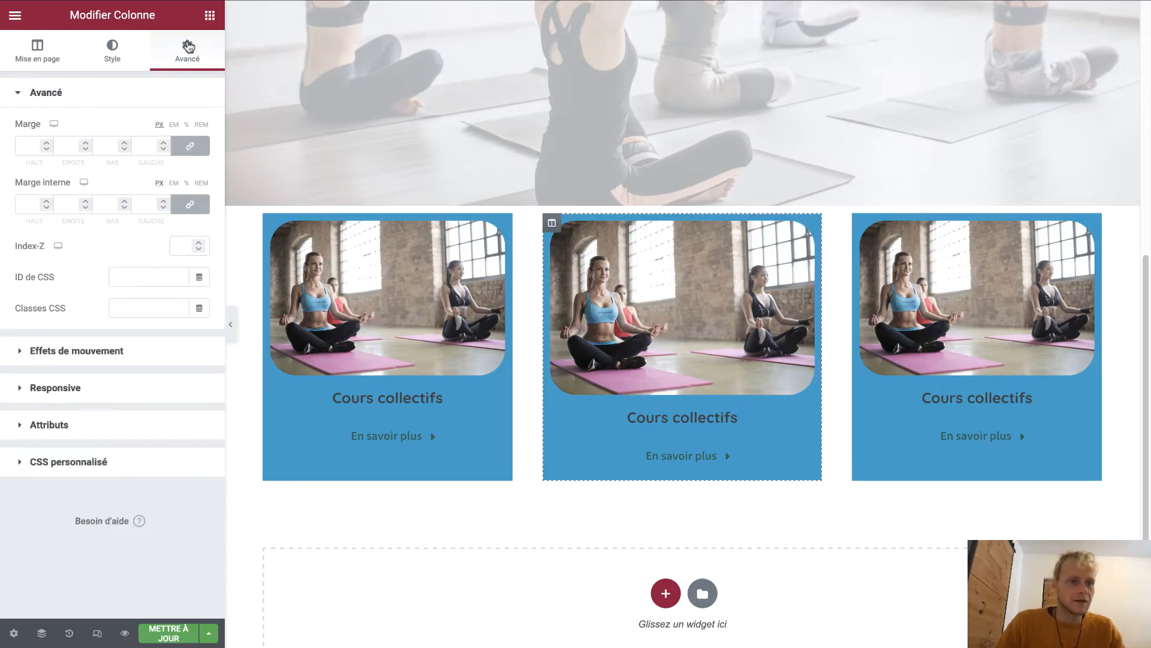
pyautogui.click(190, 146)
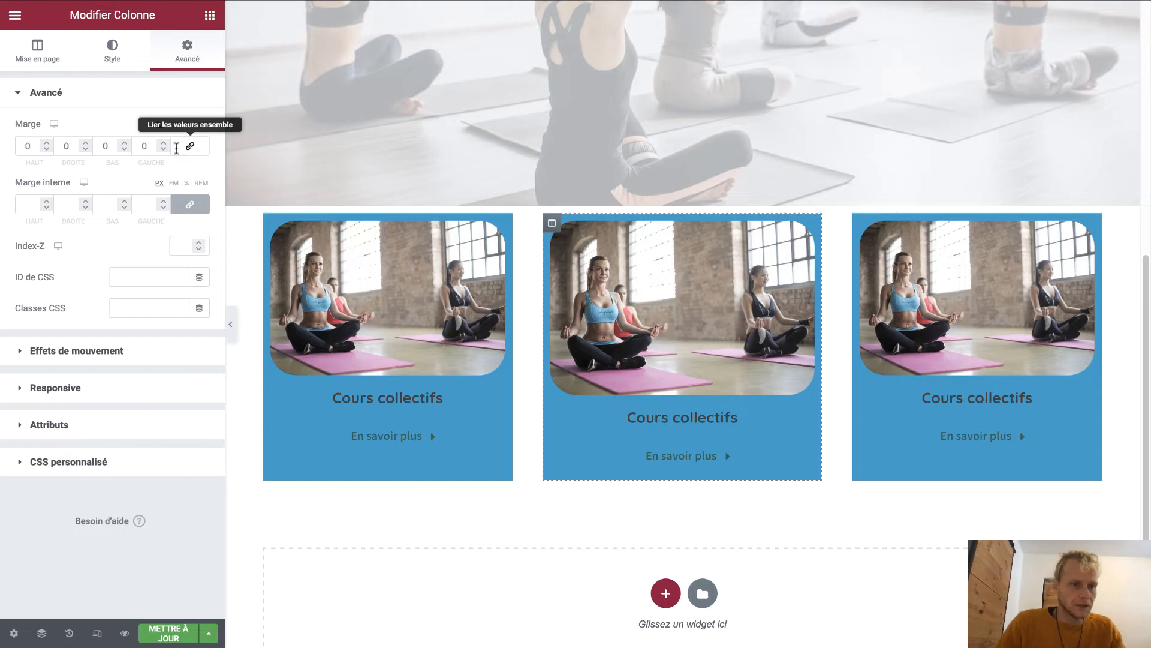
pyautogui.click(63, 145)
pyautogui.write('2')
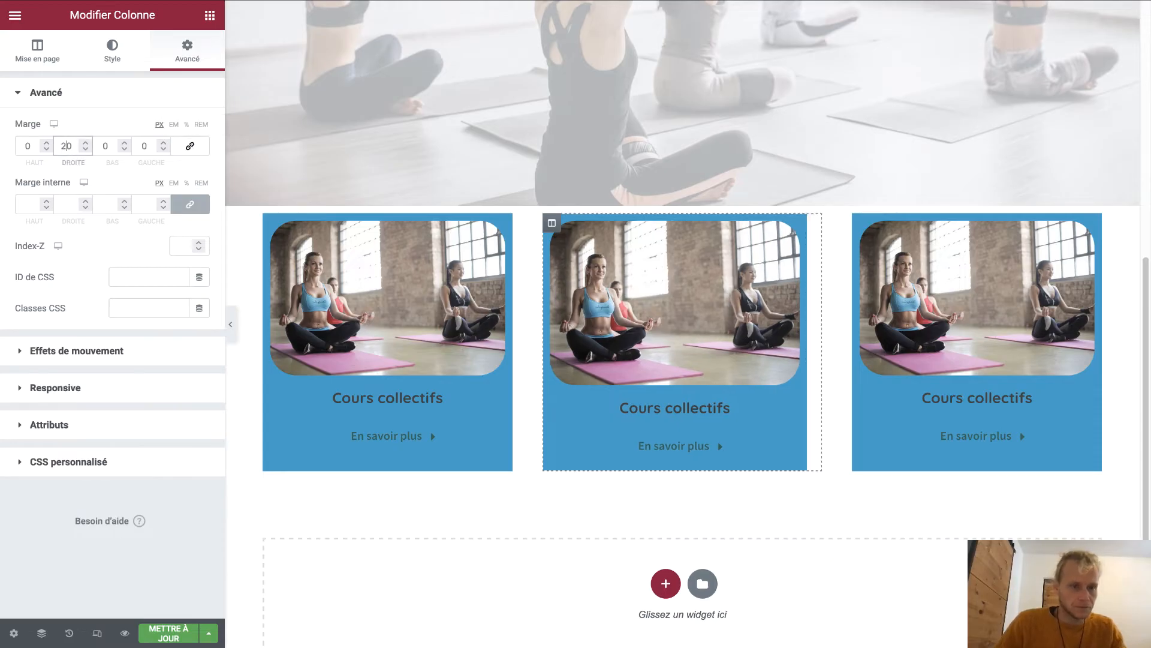
pyautogui.click(140, 146)
pyautogui.write('2')
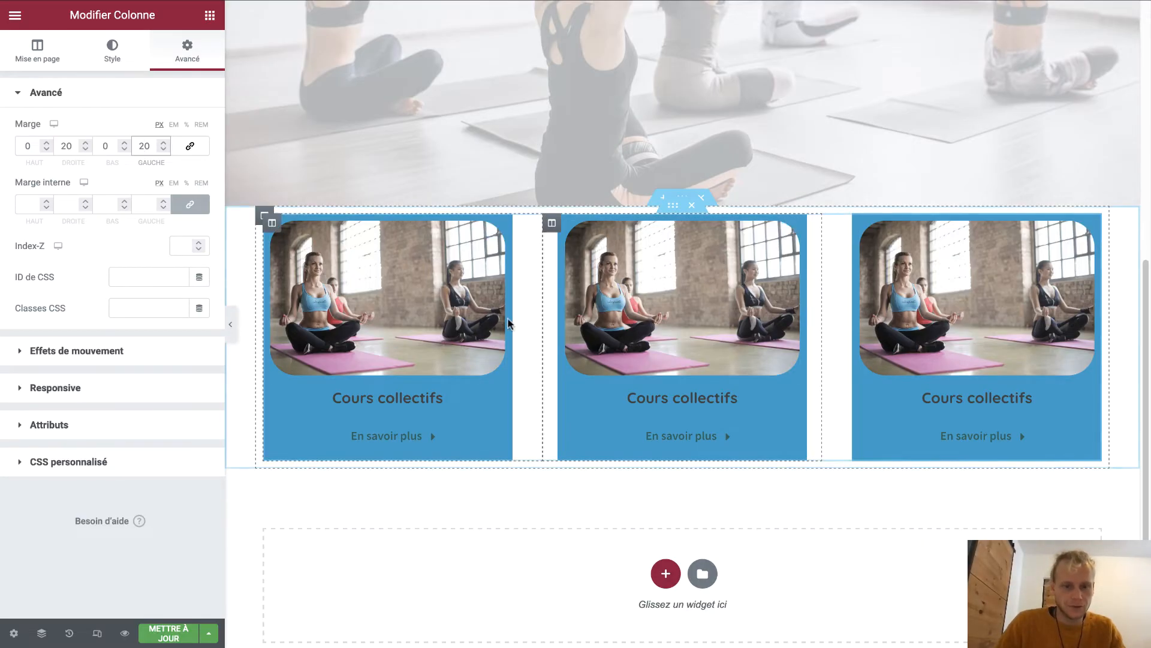
# Change the first course column's background colour to white, #FFFFFF
pyautogui.click(277, 227)
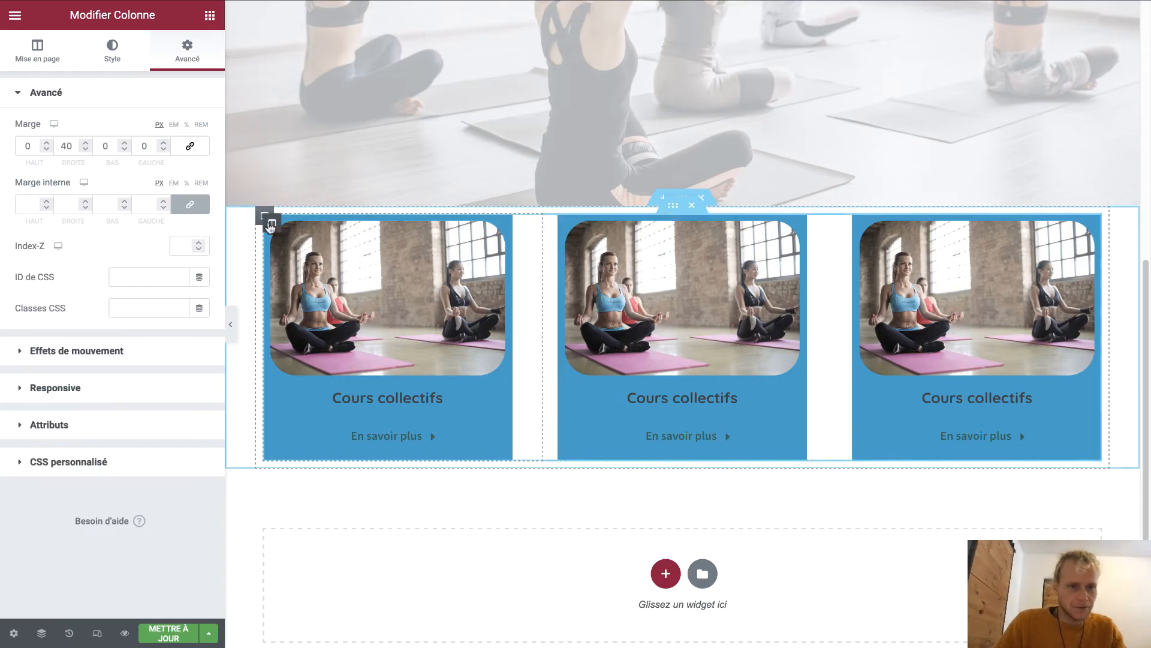
pyautogui.click(123, 56)
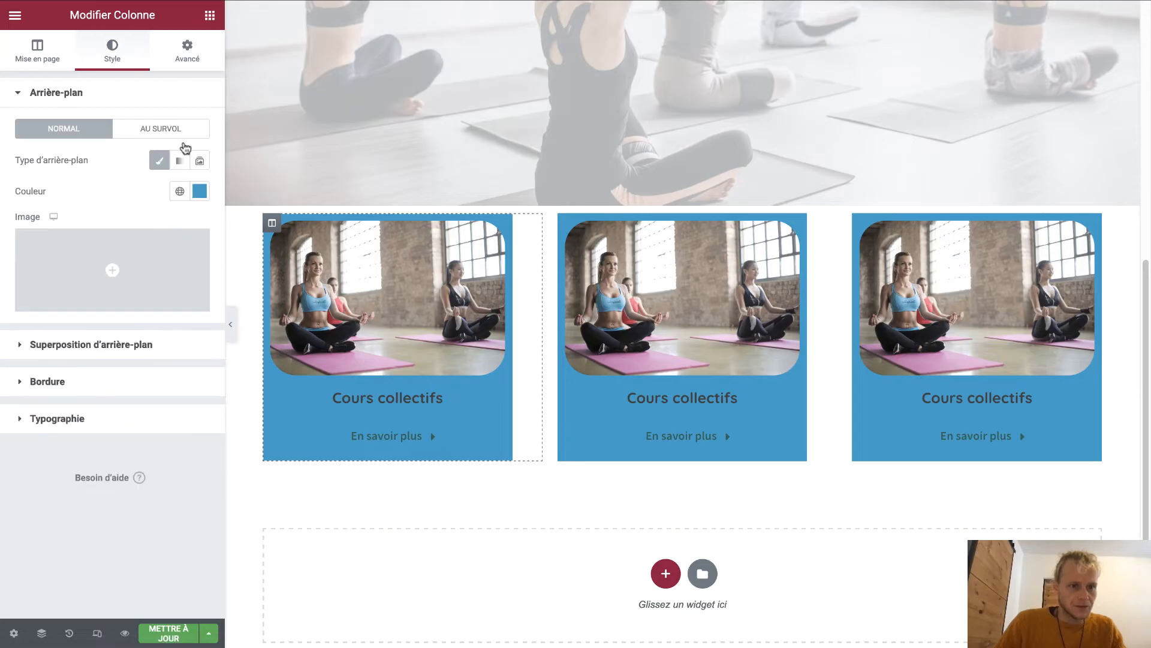
pyautogui.click(200, 192)
pyautogui.moveTo(177, 273); pyautogui.dragTo(12, 242)
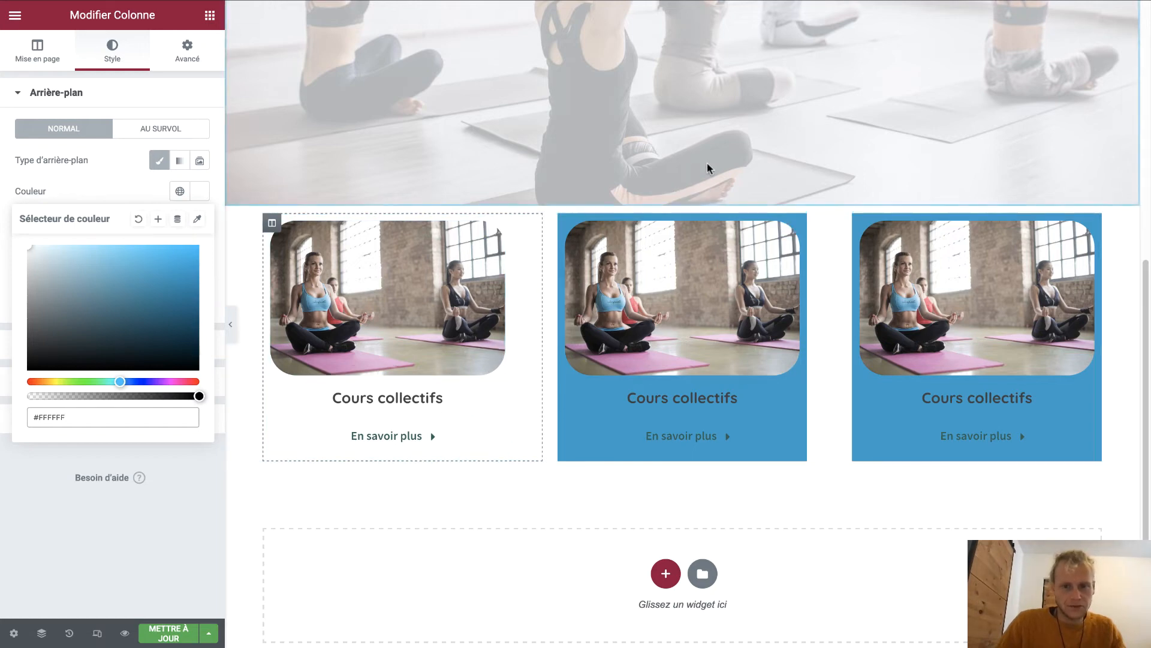
# Unlink the course section's margins and set its top margin to -120 px so the cards overlap the hero
pyautogui.scroll(1, 708, 169)
pyautogui.scroll(1, 655, 362)
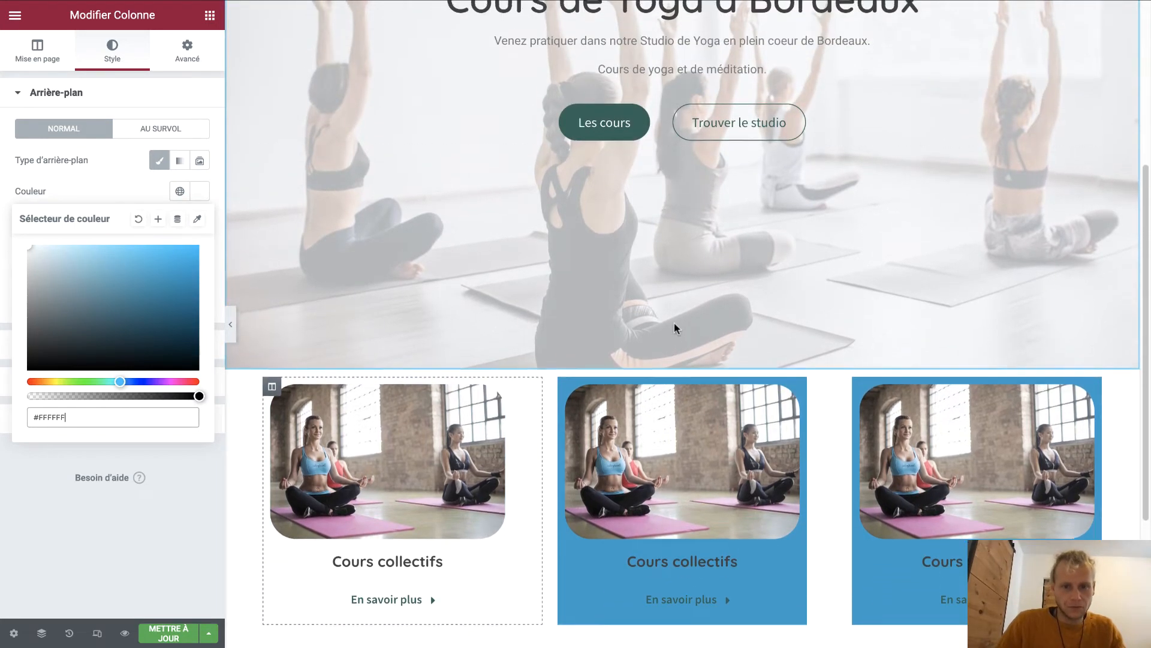
pyautogui.scroll(1, 676, 327)
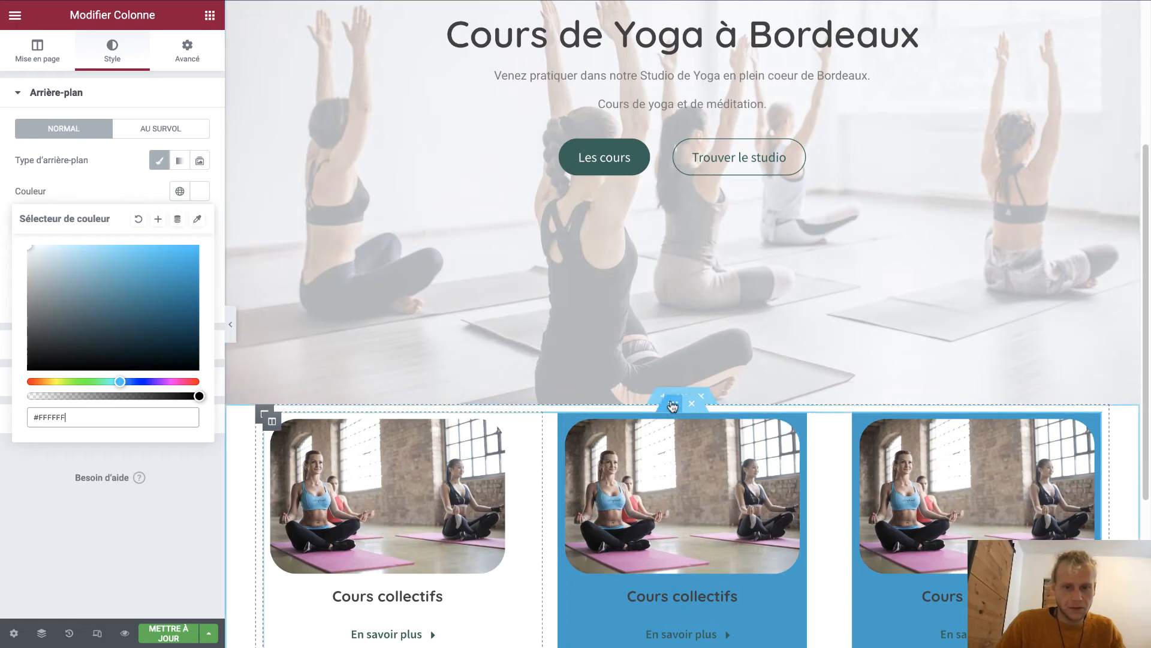
pyautogui.moveTo(682, 396); pyautogui.dragTo(681, 391)
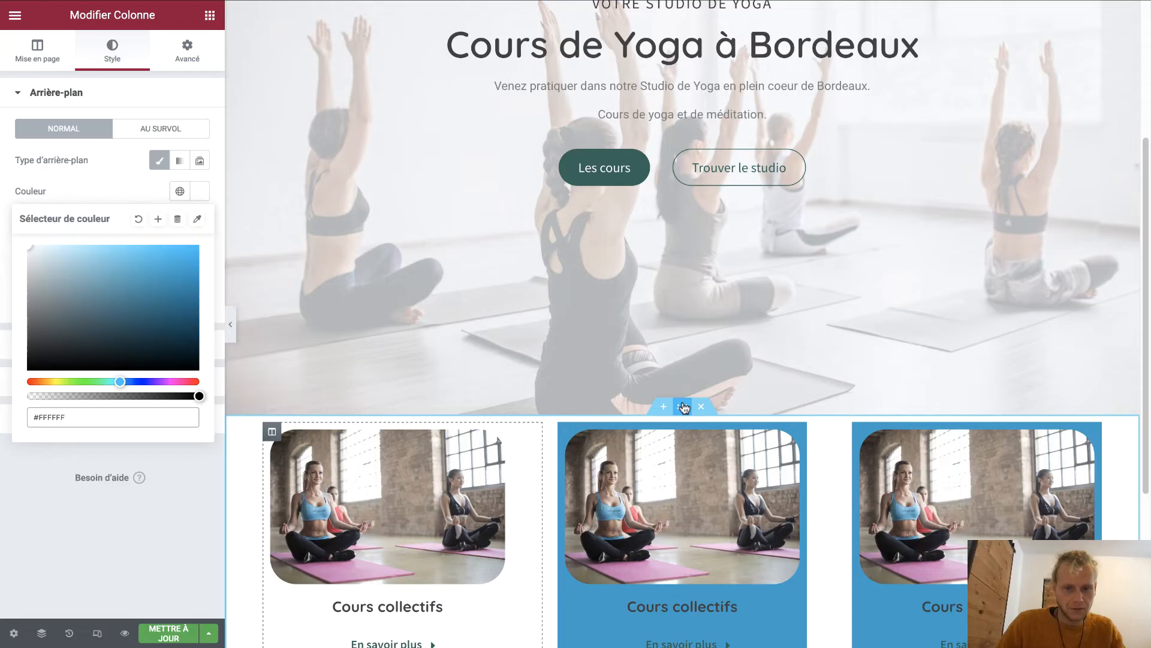
pyautogui.click(683, 407)
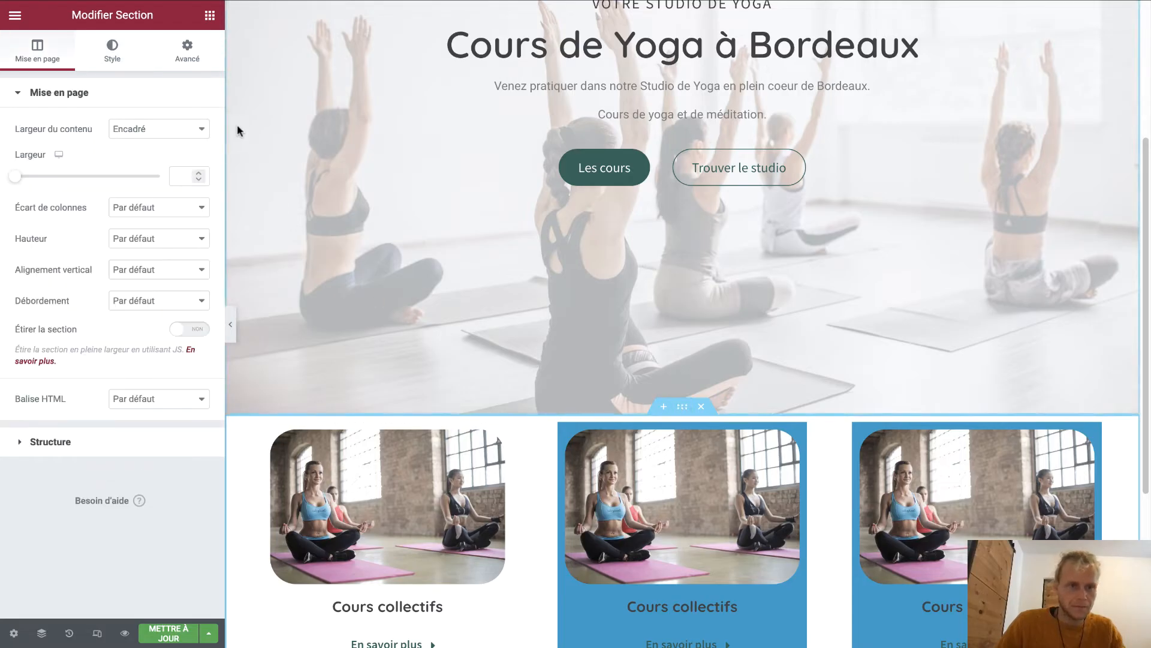
pyautogui.click(203, 71)
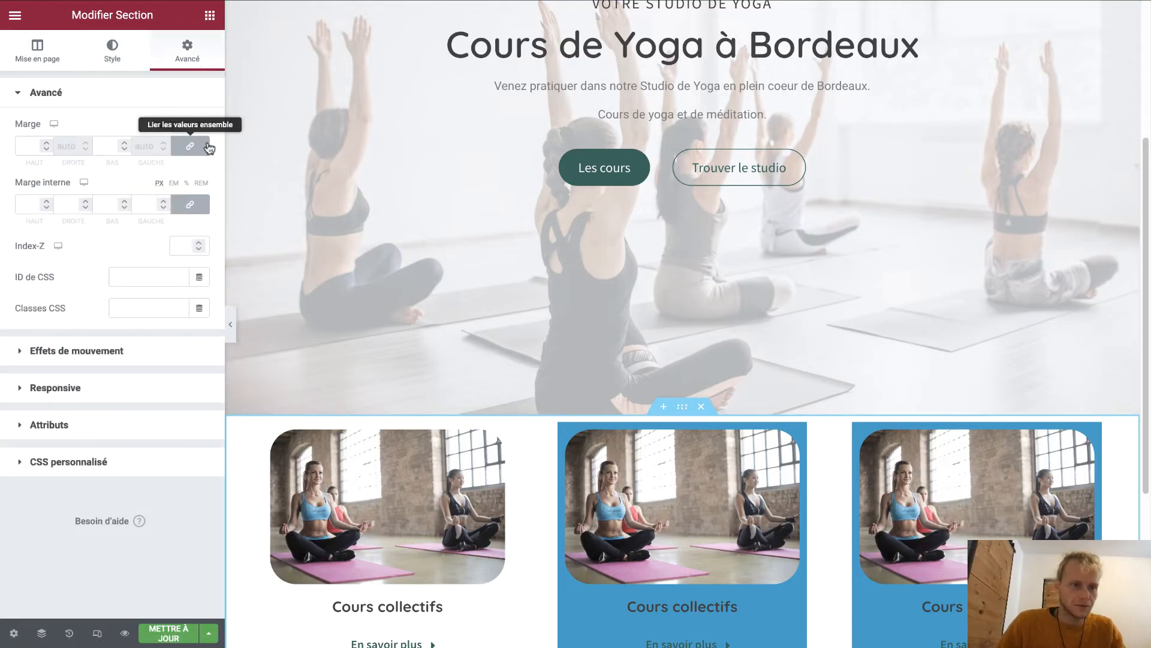
pyautogui.click(46, 149)
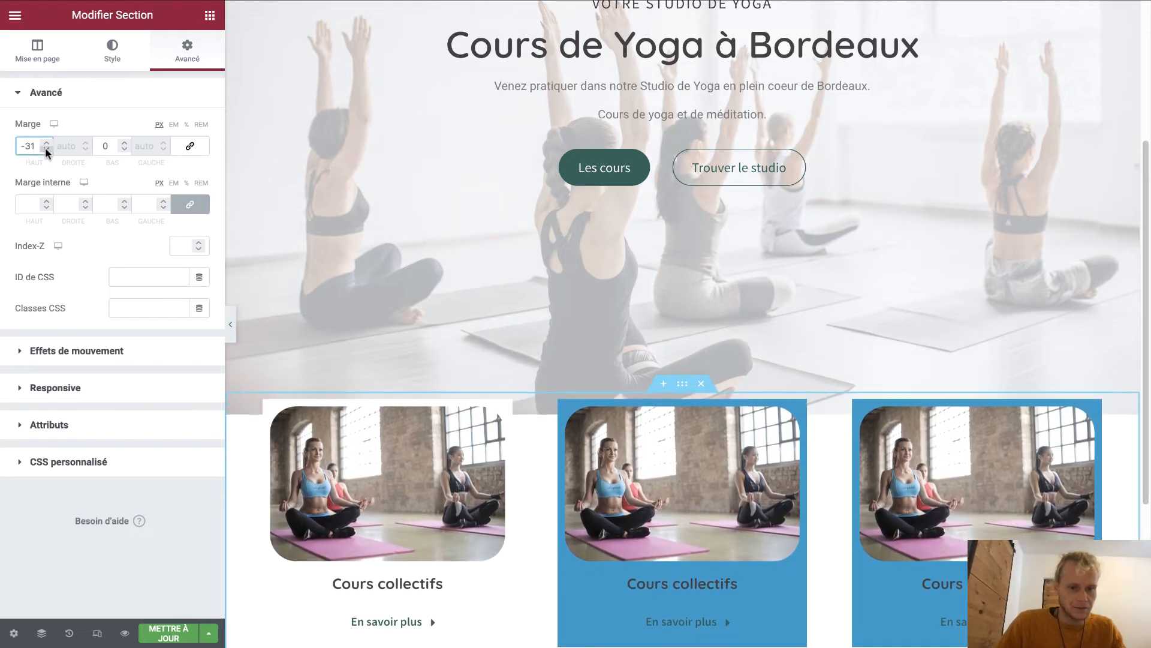
pyautogui.moveTo(46, 149); pyautogui.dragTo(46, 149)
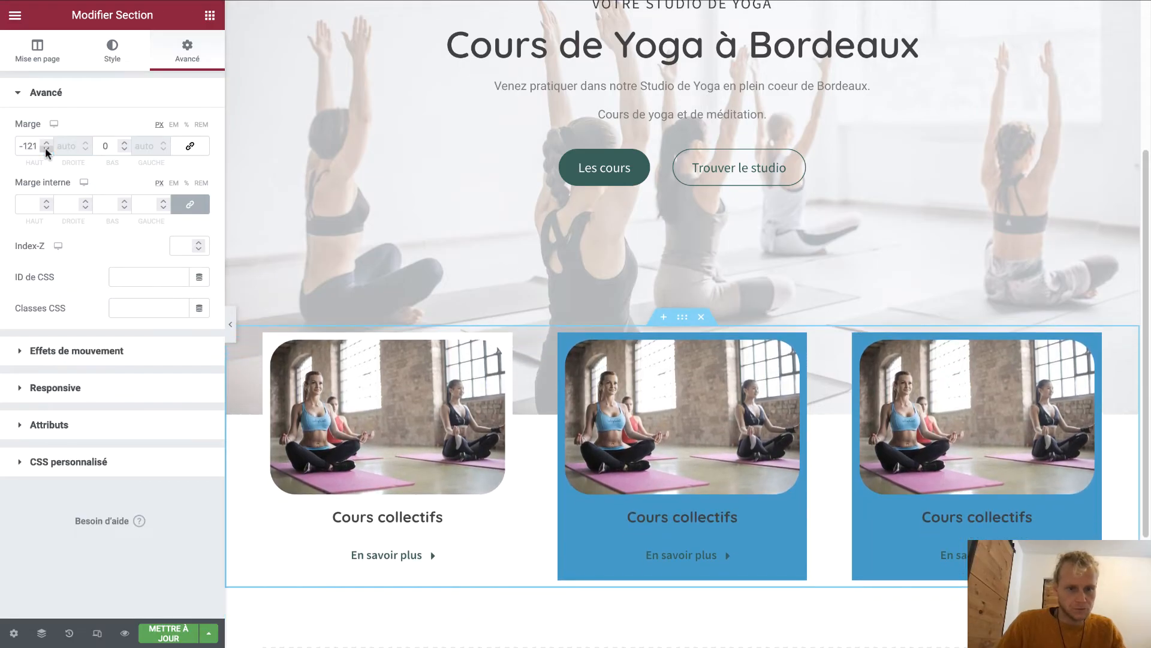
pyautogui.click(46, 142)
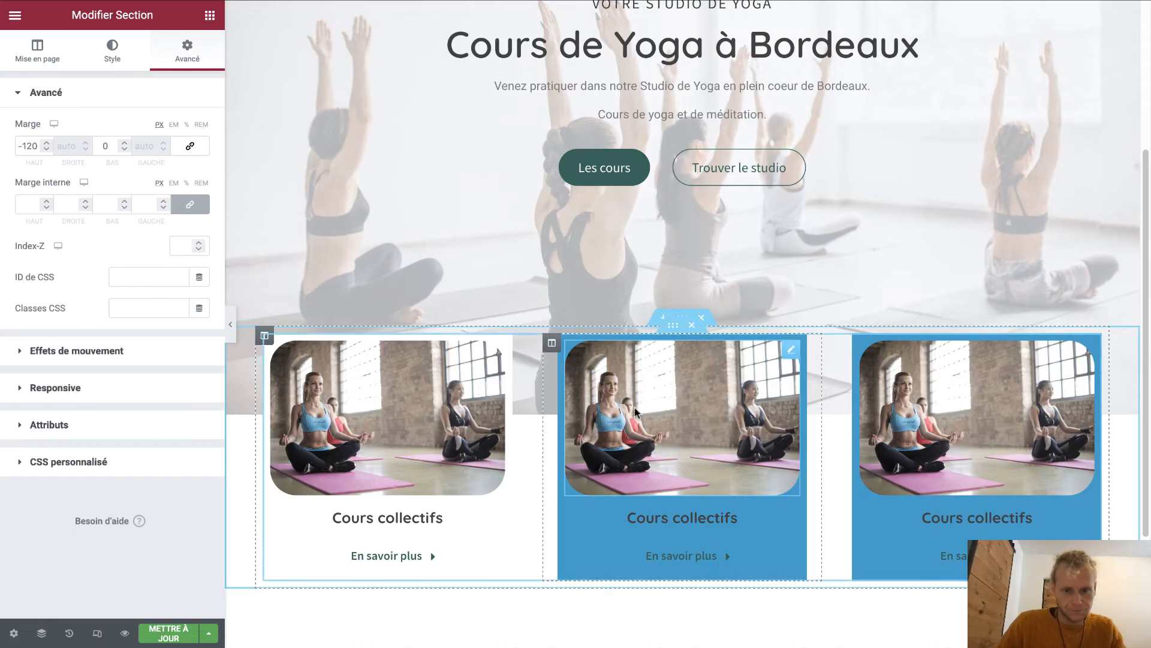
# Set the first course column's border radius to 30 px on all corners
pyautogui.scroll(-1, 637, 411)
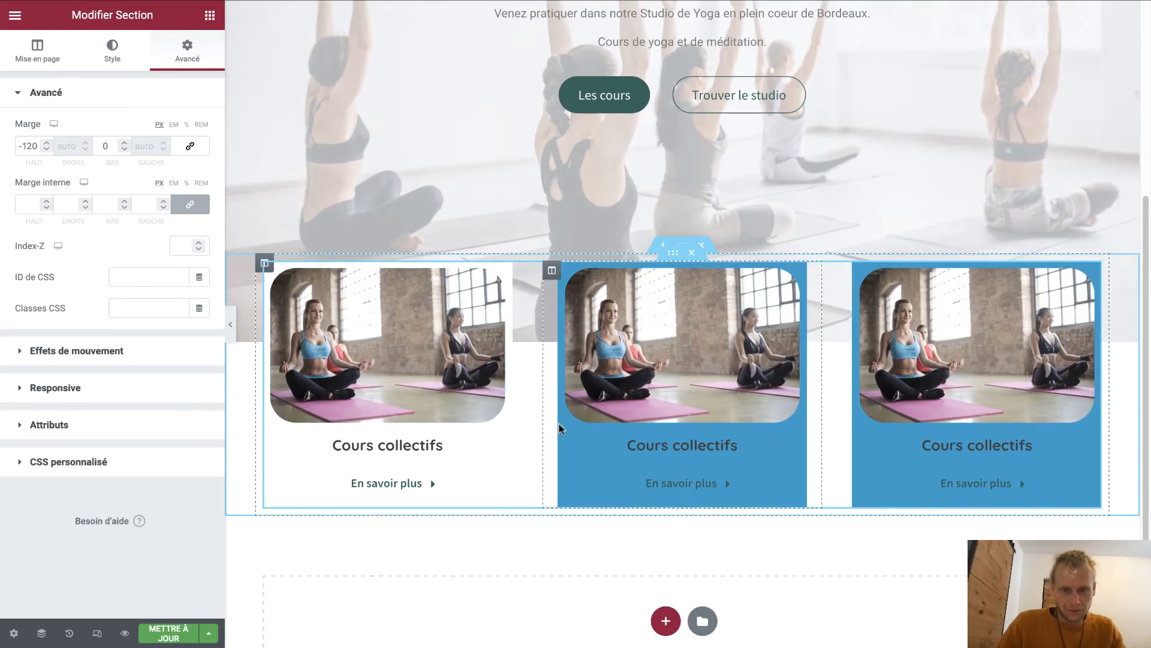
pyautogui.scroll(-1, 559, 423)
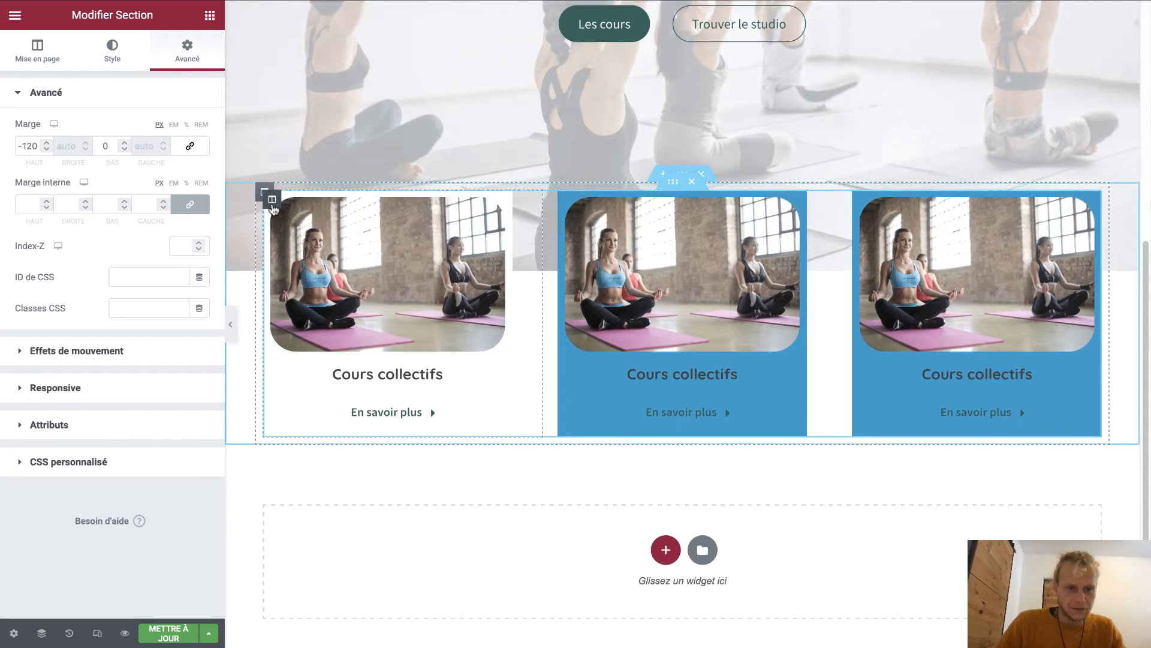
pyautogui.click(273, 201)
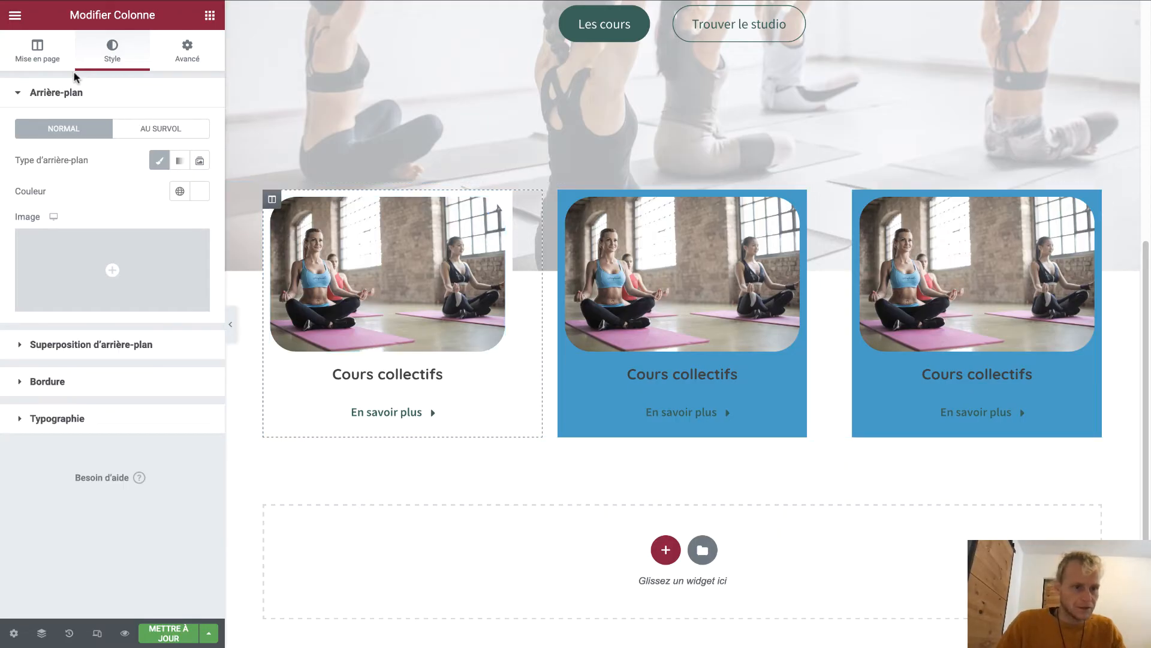
pyautogui.click(83, 383)
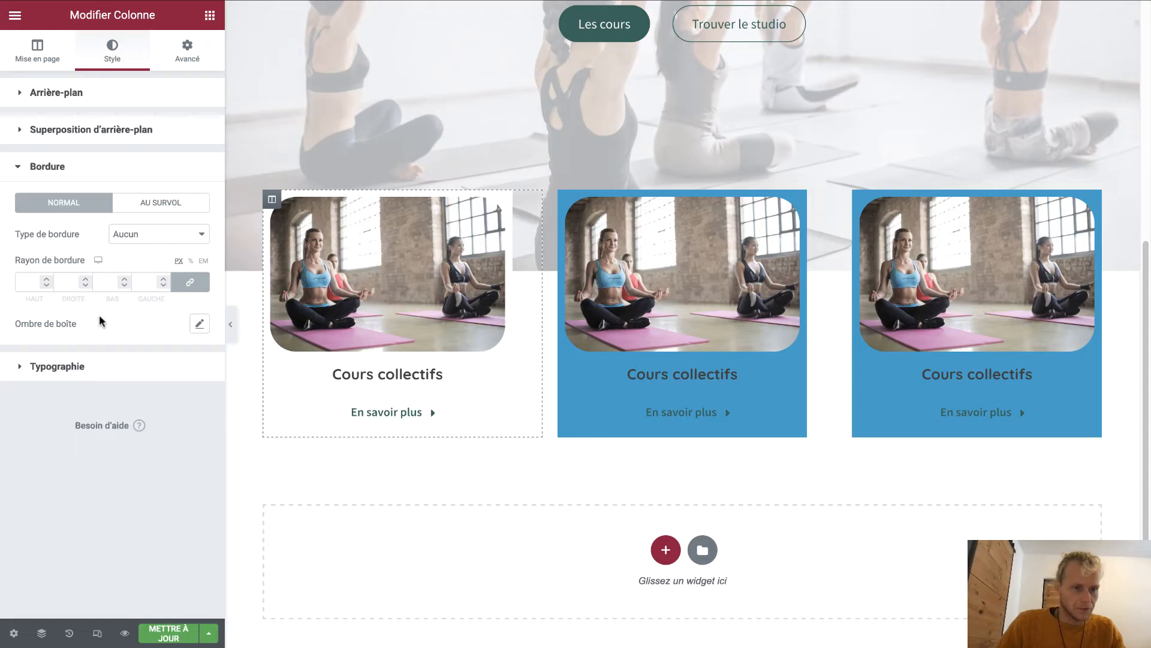
pyautogui.click(47, 280)
pyautogui.click(46, 280)
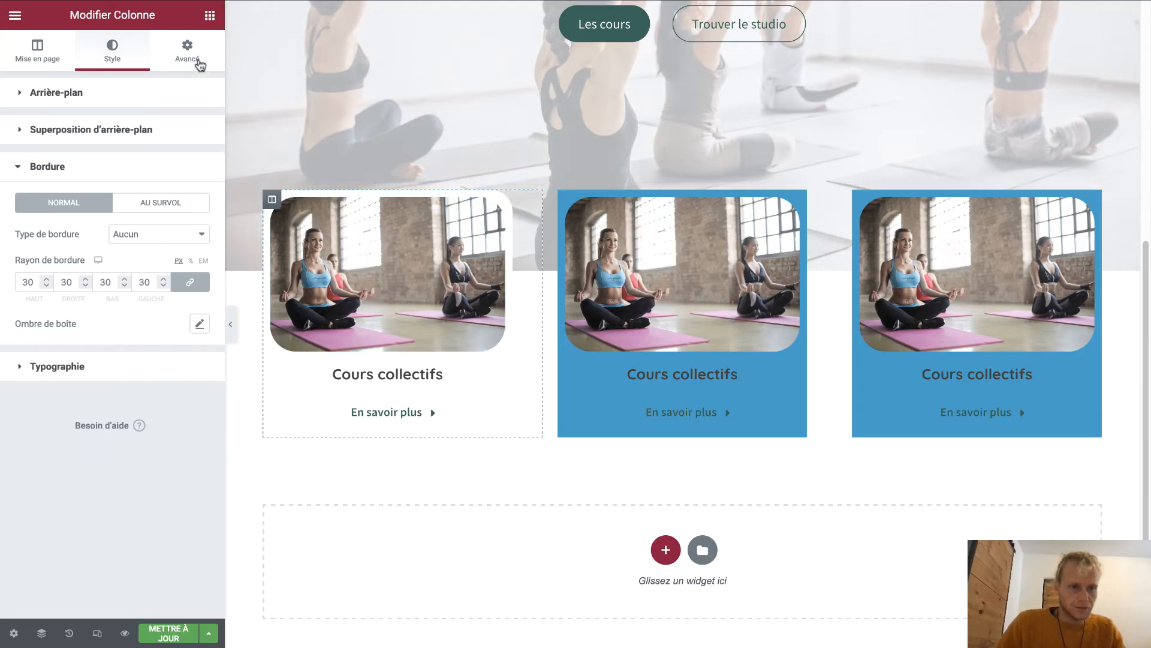
# Set the first course column's inner padding to 20 px on all sides
pyautogui.click(195, 54)
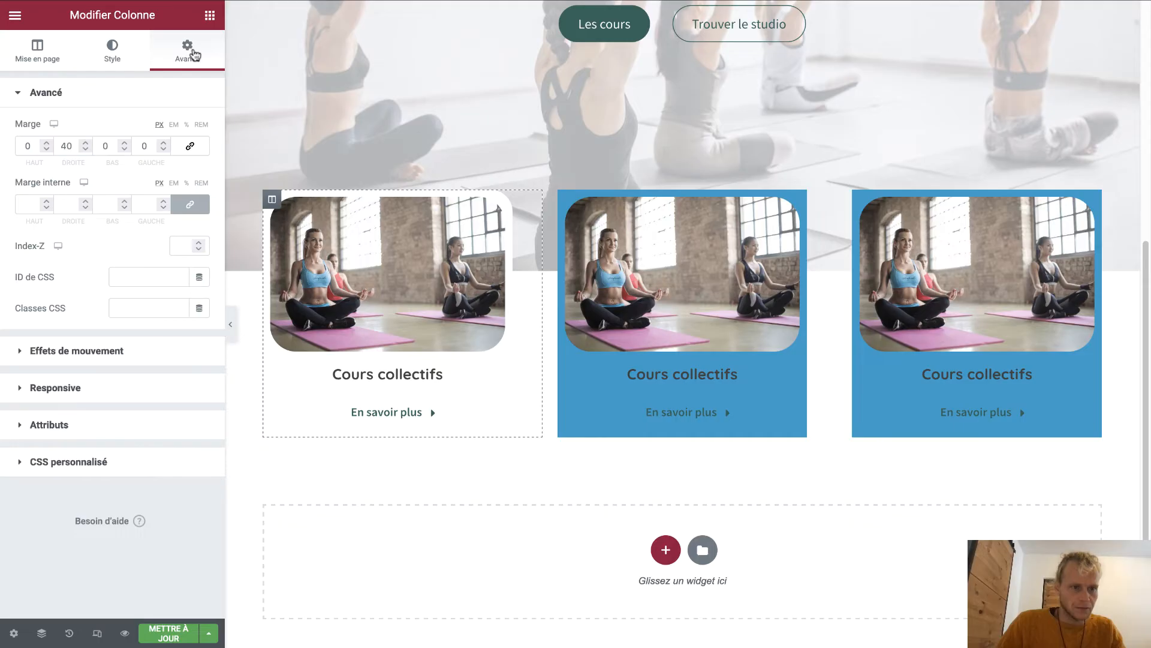
pyautogui.click(164, 201)
pyautogui.moveTo(167, 202); pyautogui.dragTo(166, 202)
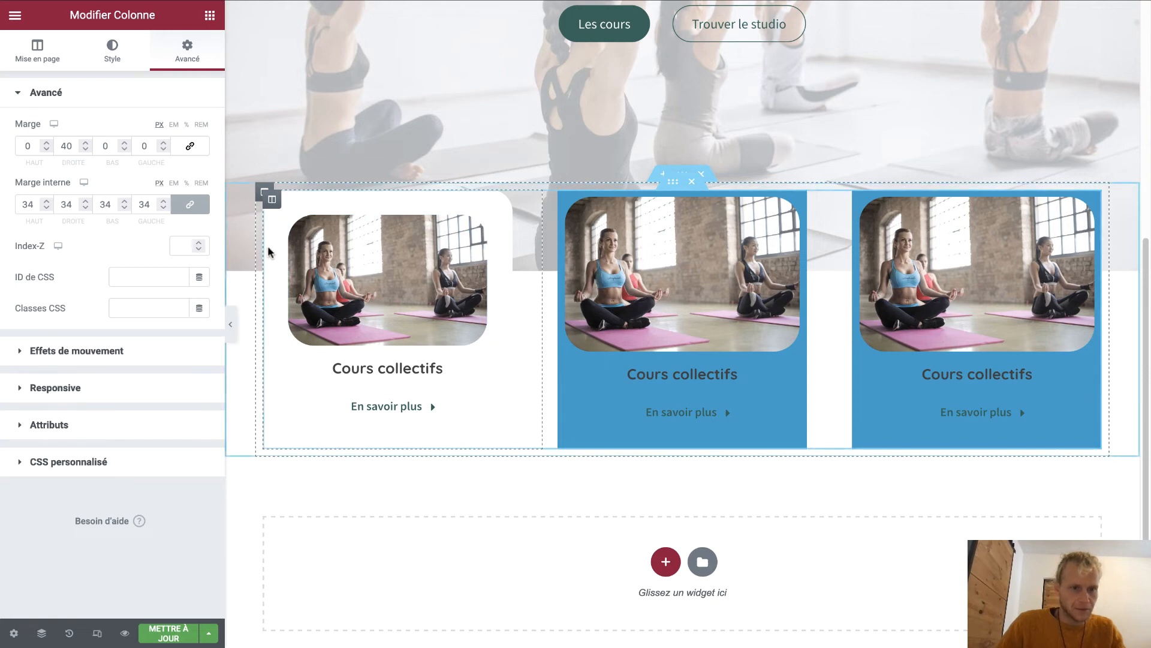
pyautogui.click(162, 209)
pyautogui.moveTo(162, 209); pyautogui.dragTo(162, 209)
pyautogui.click(160, 209)
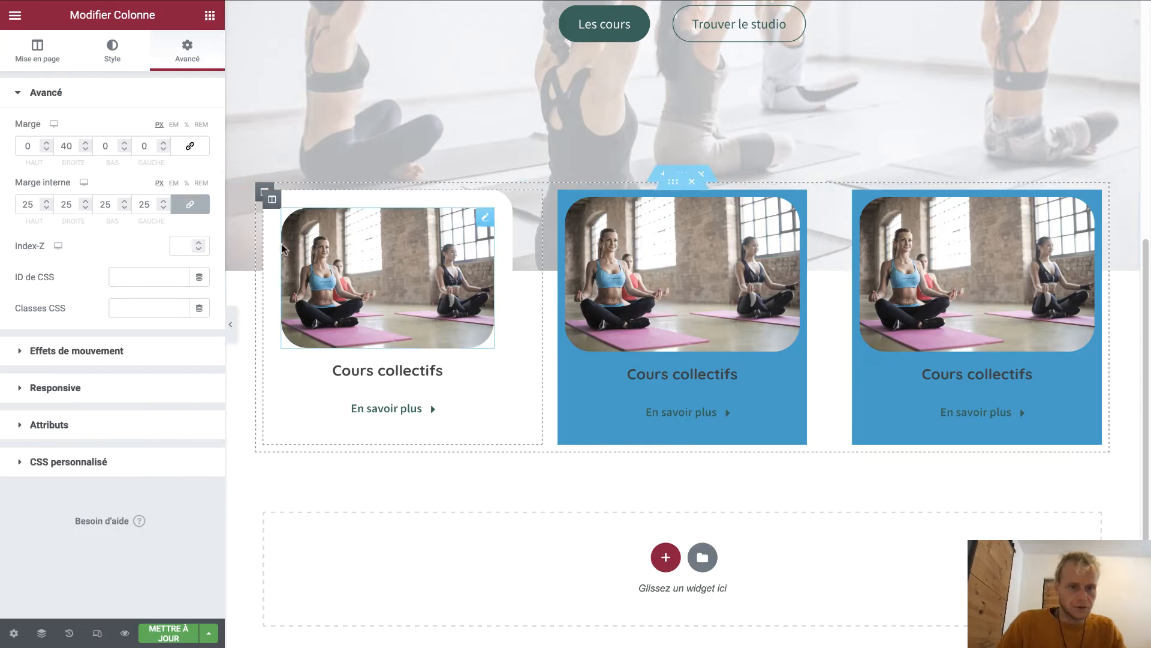
pyautogui.click(163, 208)
pyautogui.click(163, 208)
pyautogui.click(162, 208)
pyautogui.click(162, 208)
pyautogui.click(163, 208)
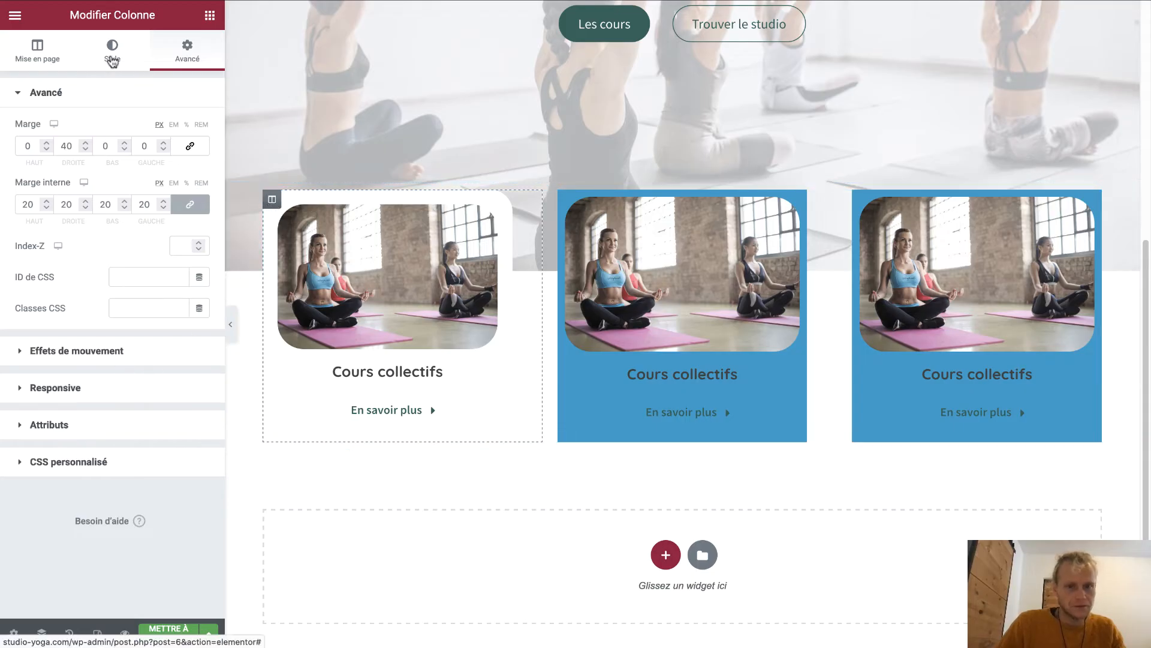
# Add a box shadow to the first course column and set its colour to rgba(0, 0, 0, 0.1)
pyautogui.click(112, 59)
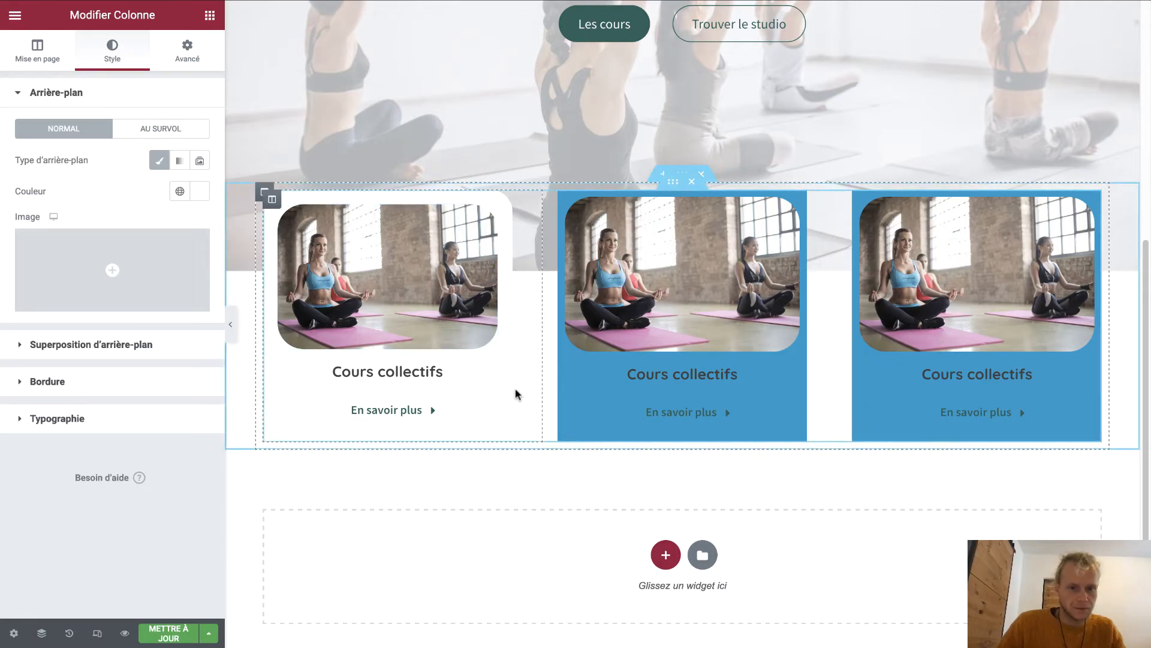
pyautogui.click(161, 387)
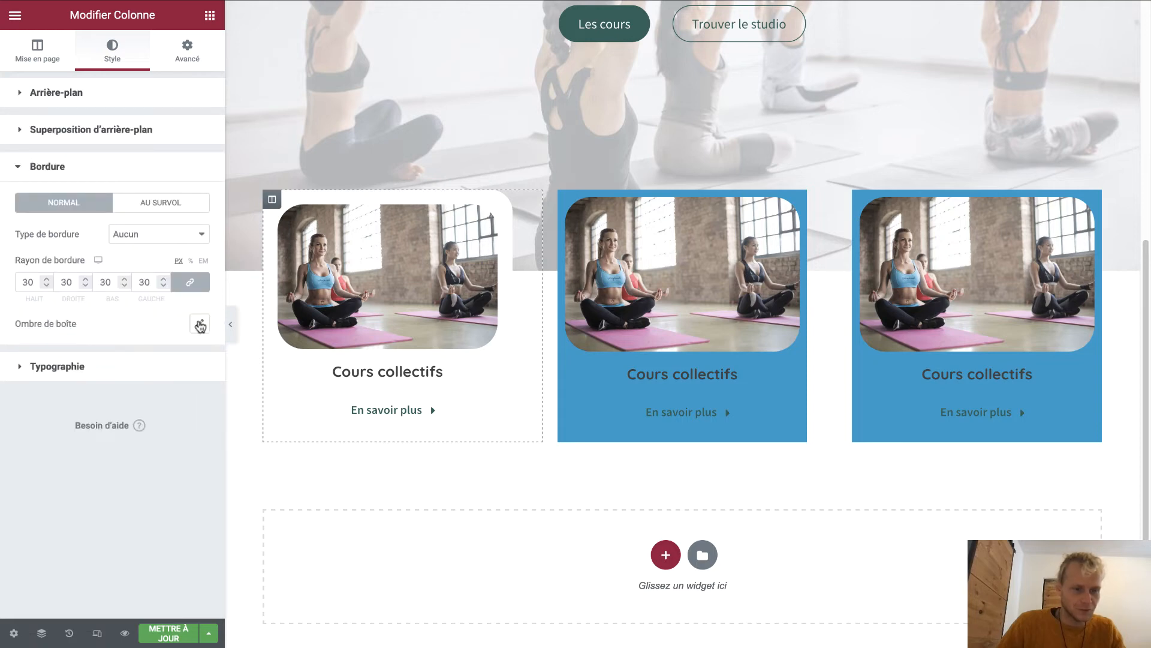
pyautogui.click(199, 324)
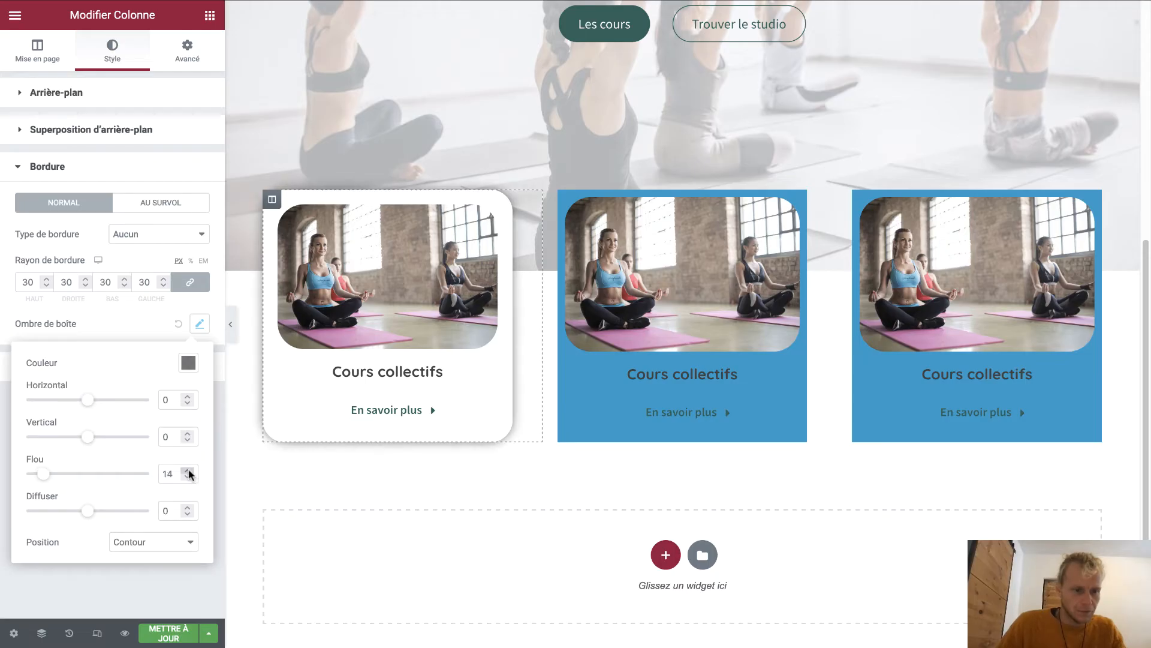
pyautogui.click(188, 363)
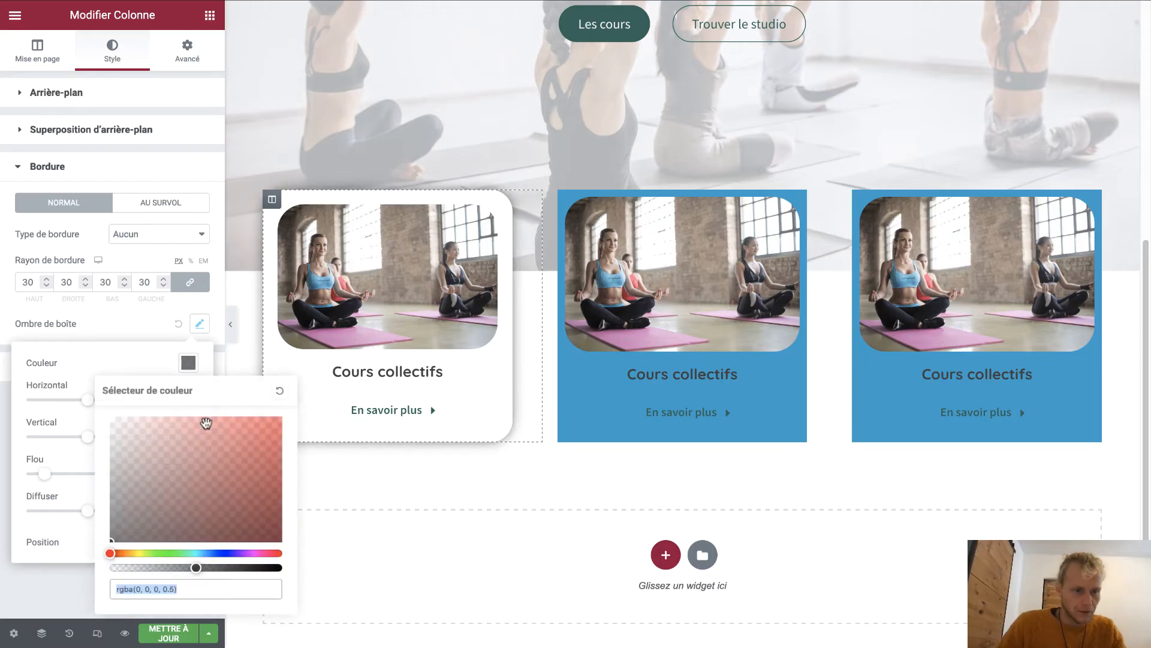
pyautogui.moveTo(197, 568); pyautogui.dragTo(133, 569)
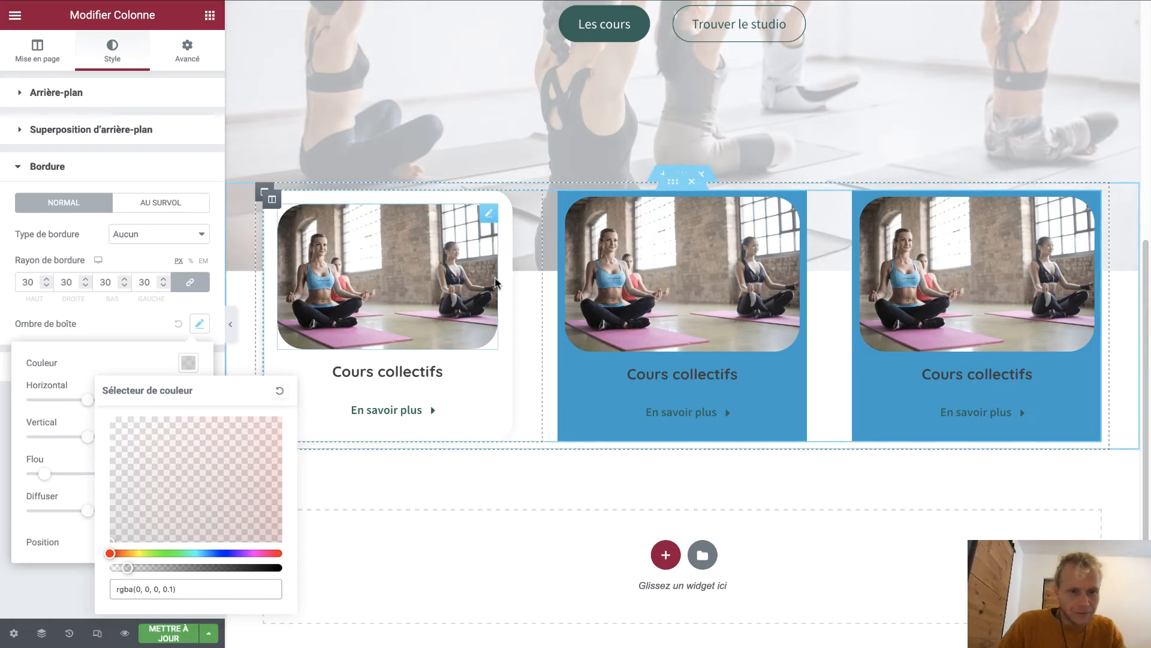
pyautogui.click(153, 323)
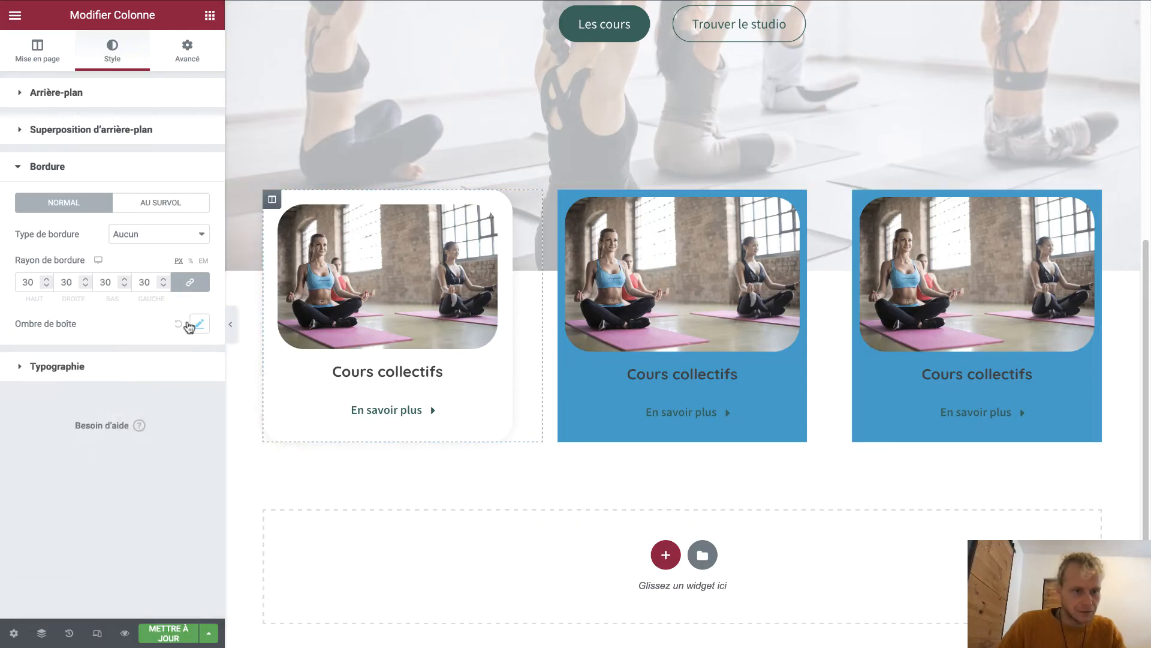
# Set the first course column's box shadow to 5 vertical offset, 15 blur and 0 spread
pyautogui.click(190, 325)
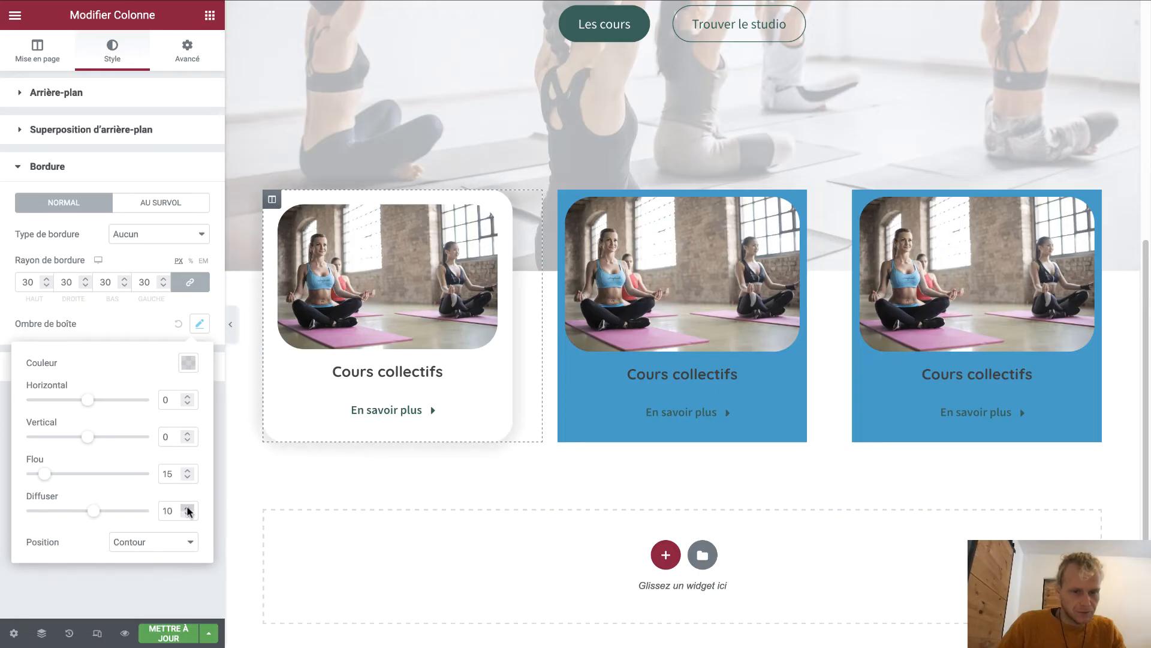
pyautogui.click(188, 507)
pyautogui.click(188, 507)
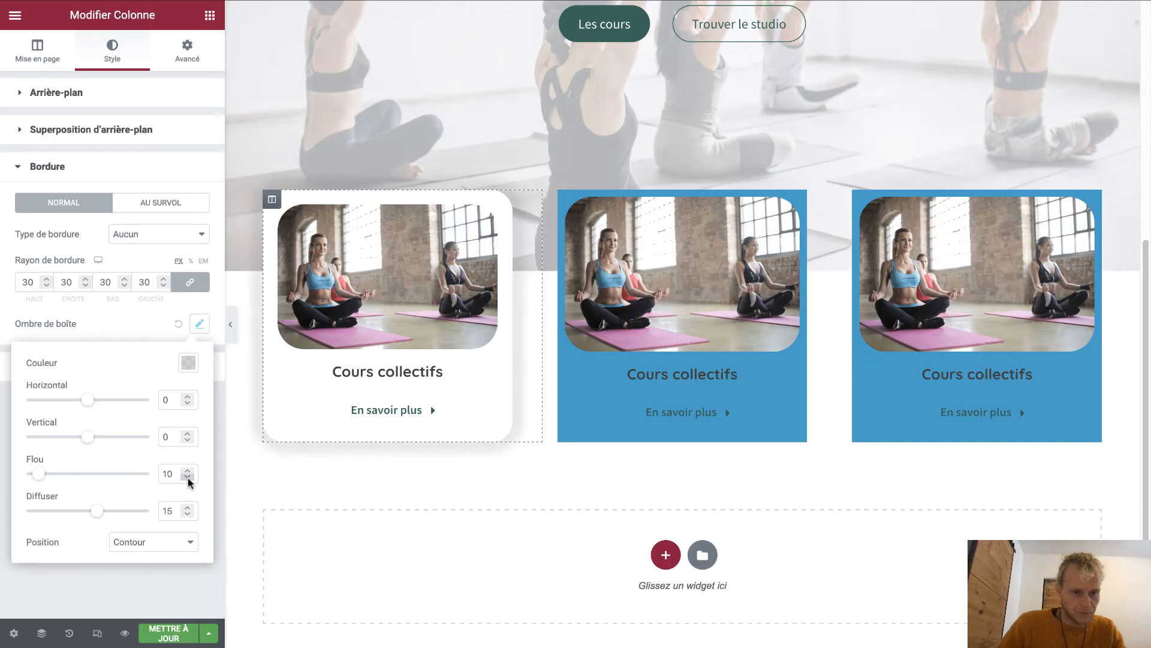
pyautogui.click(188, 514)
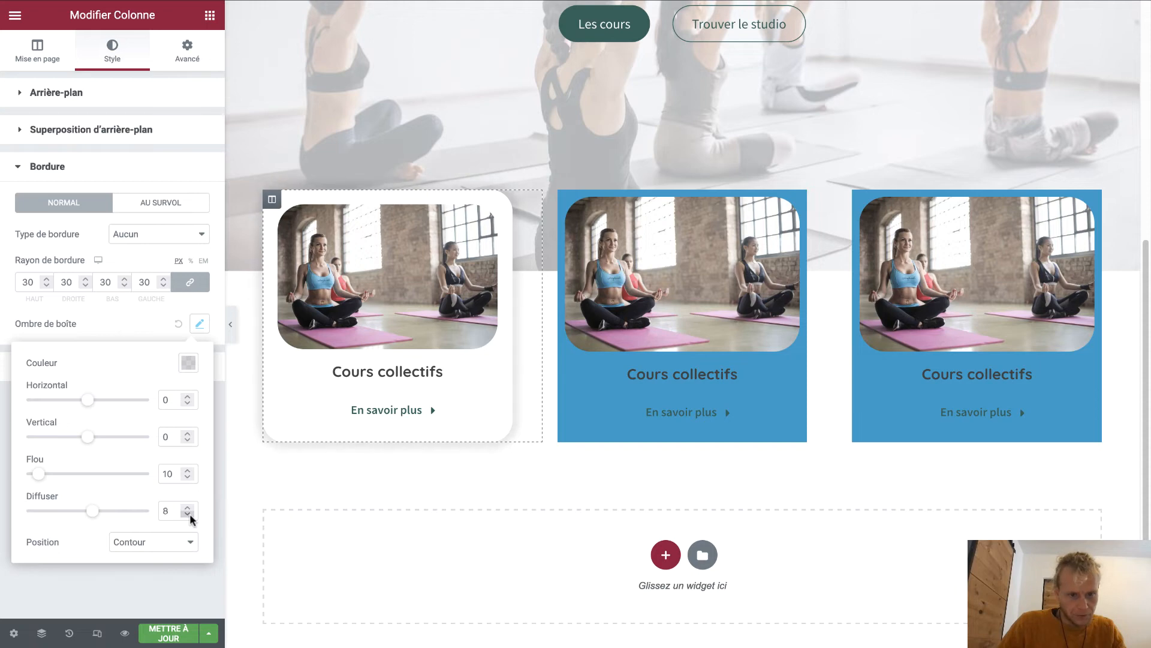
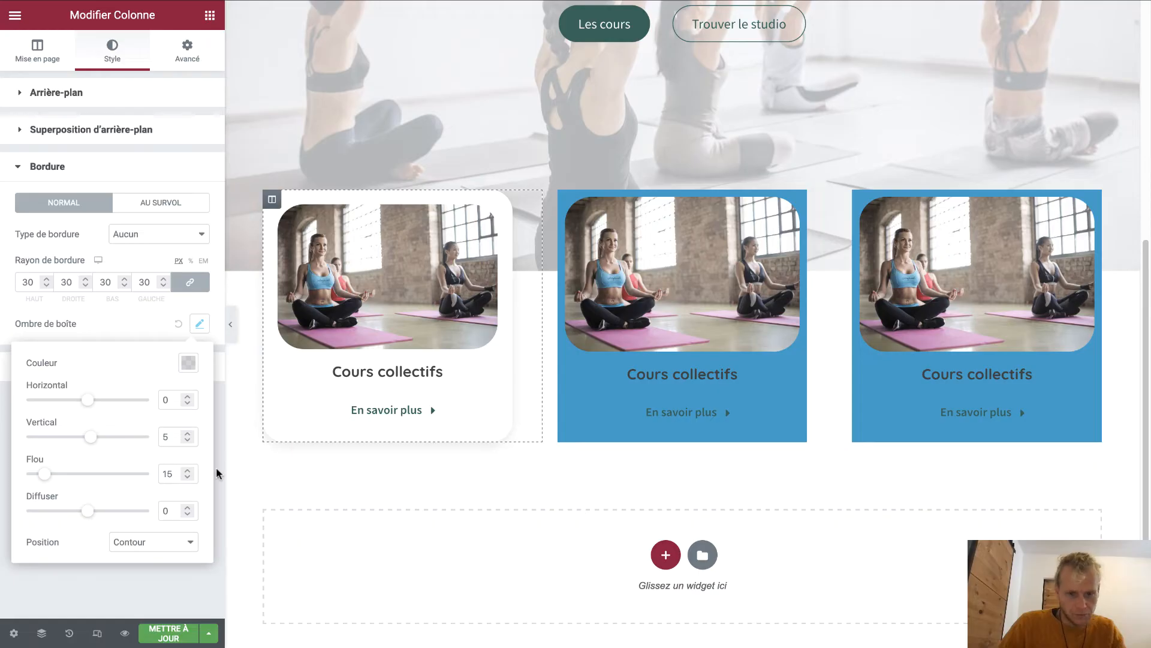
pyautogui.click(437, 507)
# Delete the two blue course columns, keeping only the styled white one
pyautogui.click(670, 406)
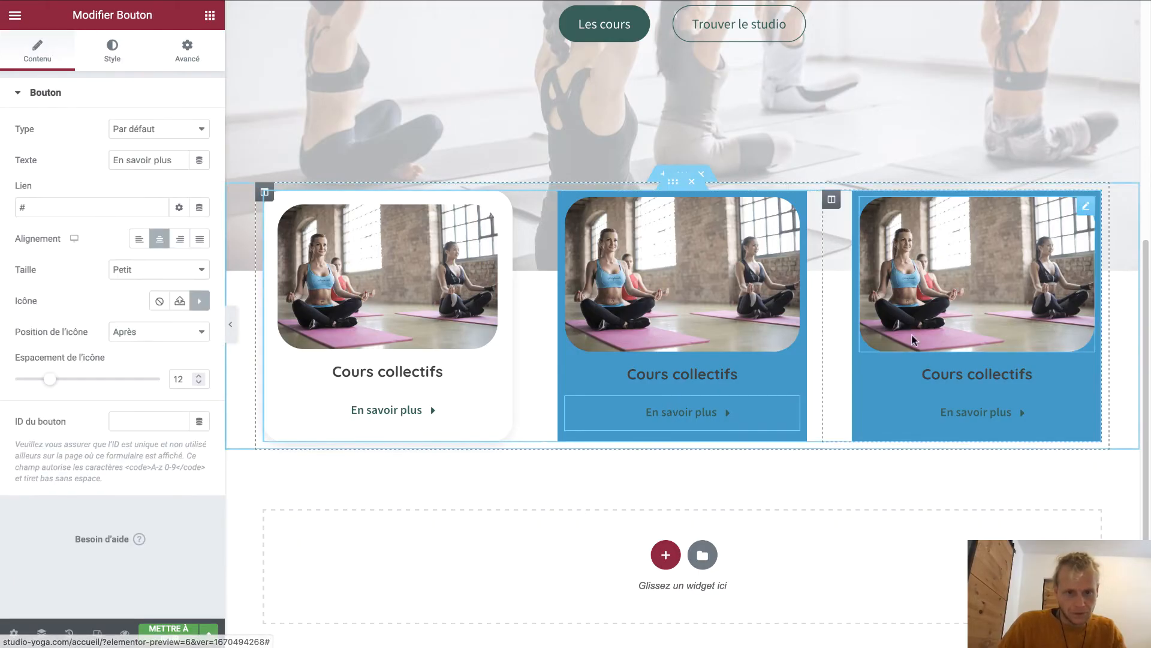
pyautogui.click(760, 254)
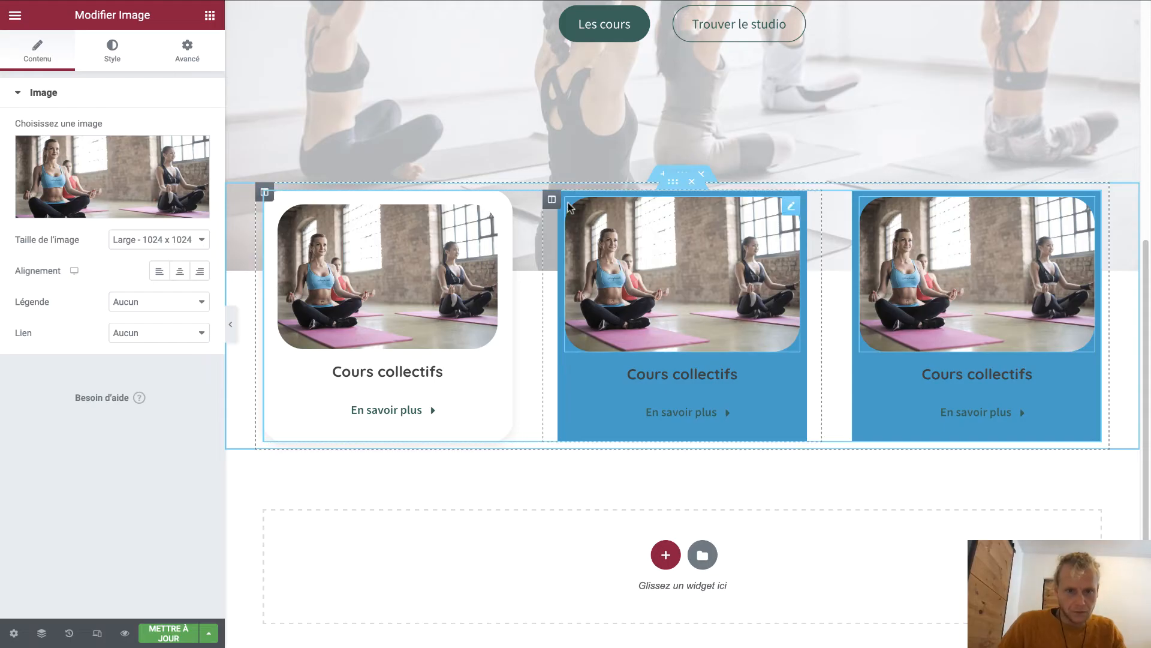
pyautogui.rightClick(551, 200)
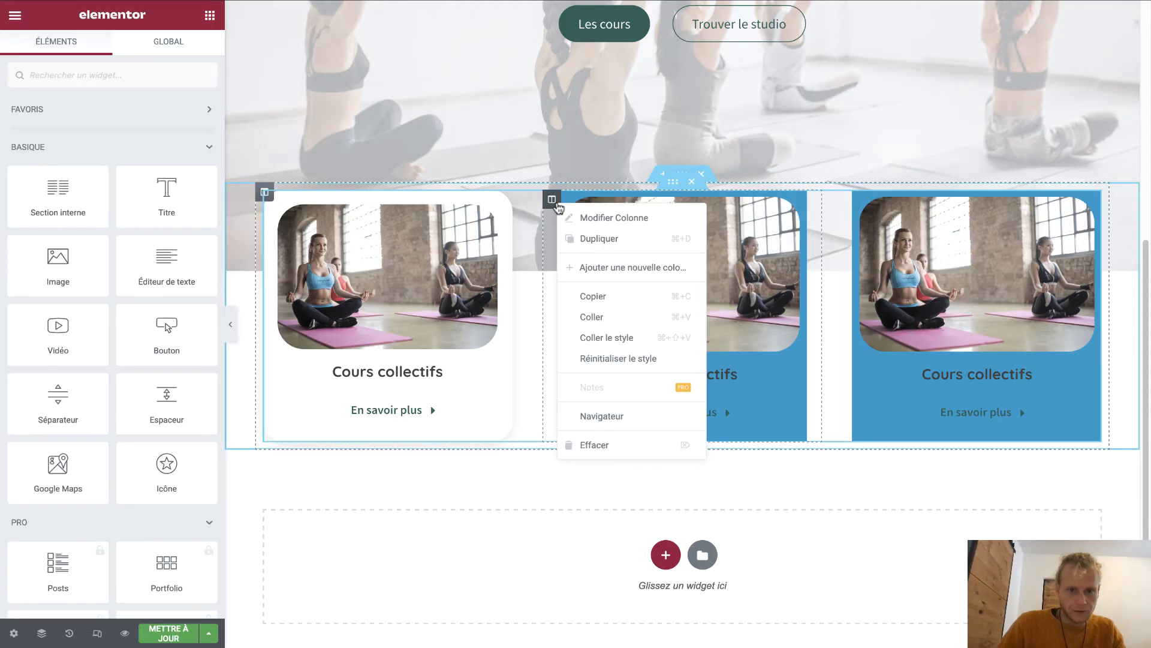
pyautogui.click(606, 218)
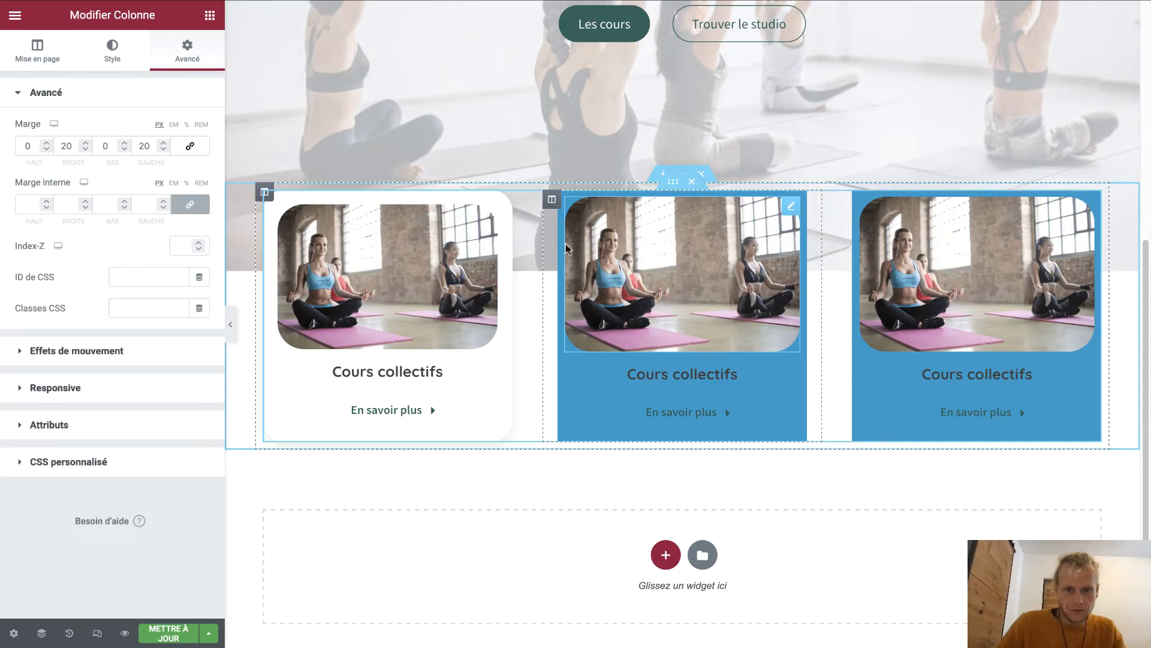
pyautogui.rightClick(552, 203)
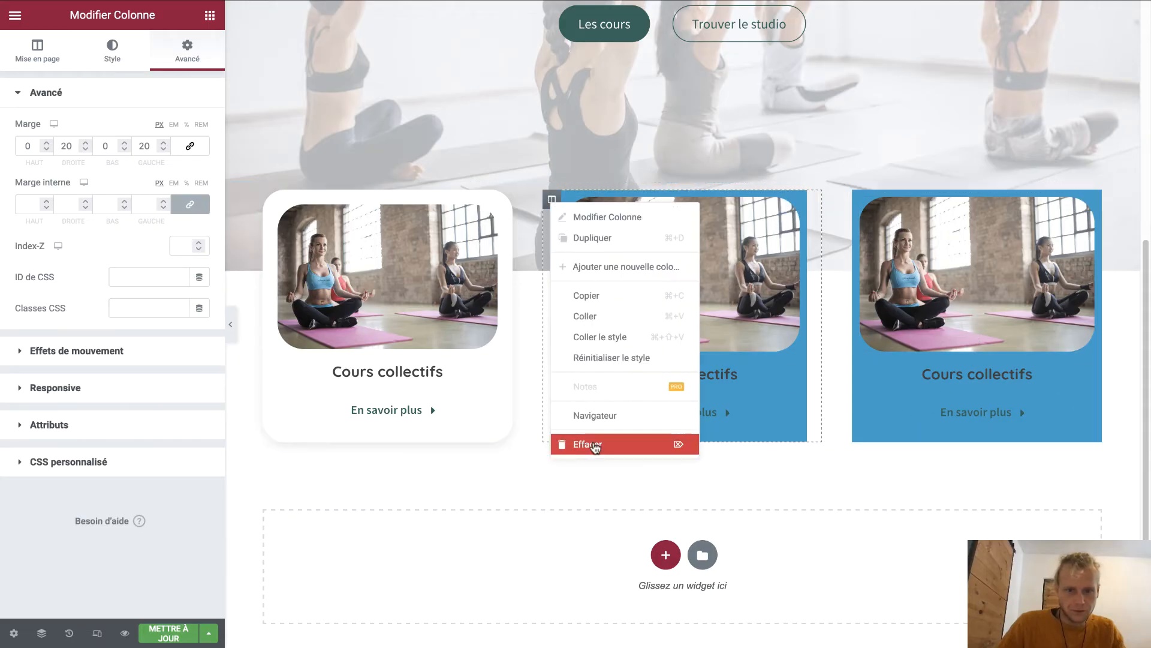
pyautogui.click(591, 445)
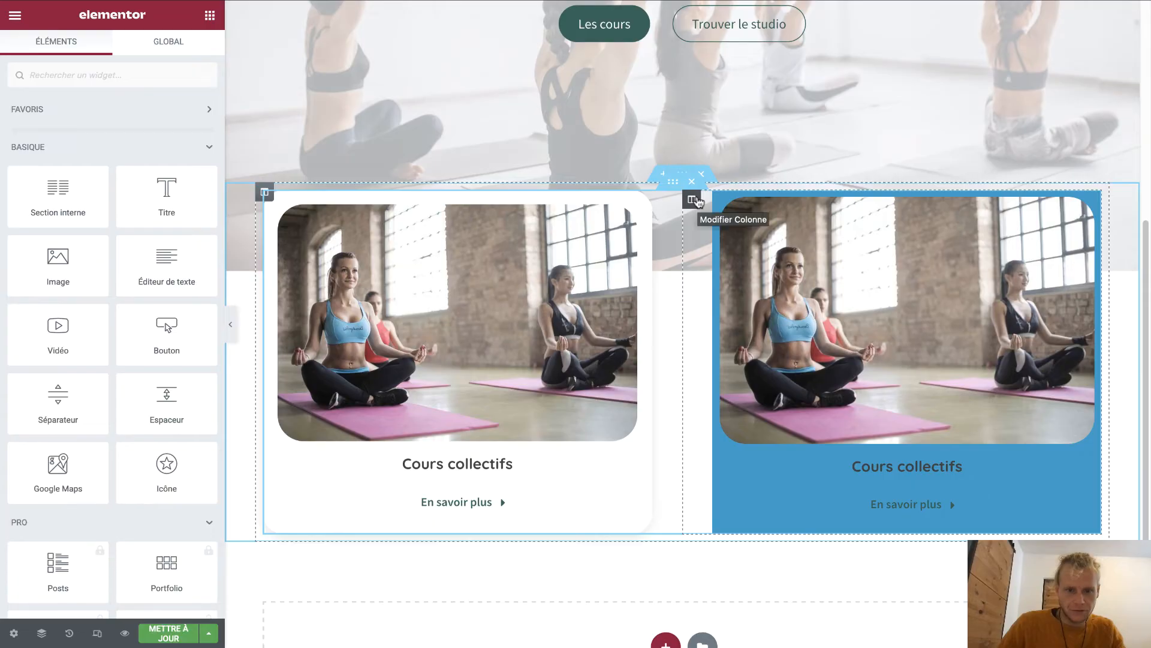
pyautogui.rightClick(691, 200)
pyautogui.click(737, 439)
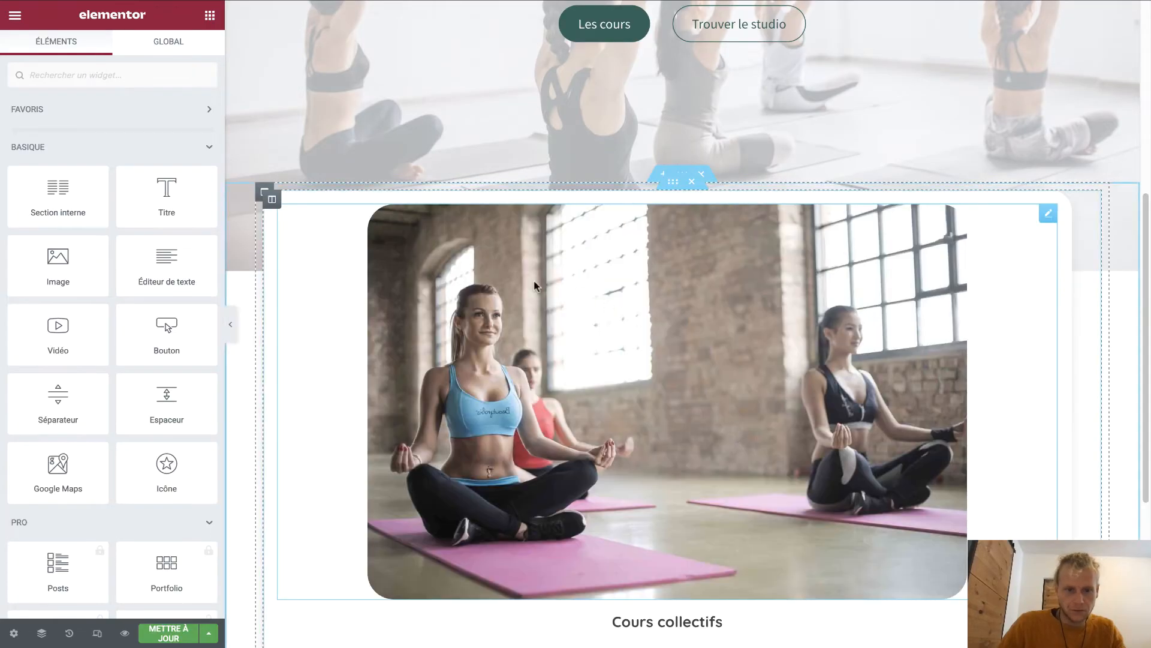
# Duplicate the styled course column twice to make three course cards in the section
pyautogui.click(272, 202)
pyautogui.rightClick(272, 200)
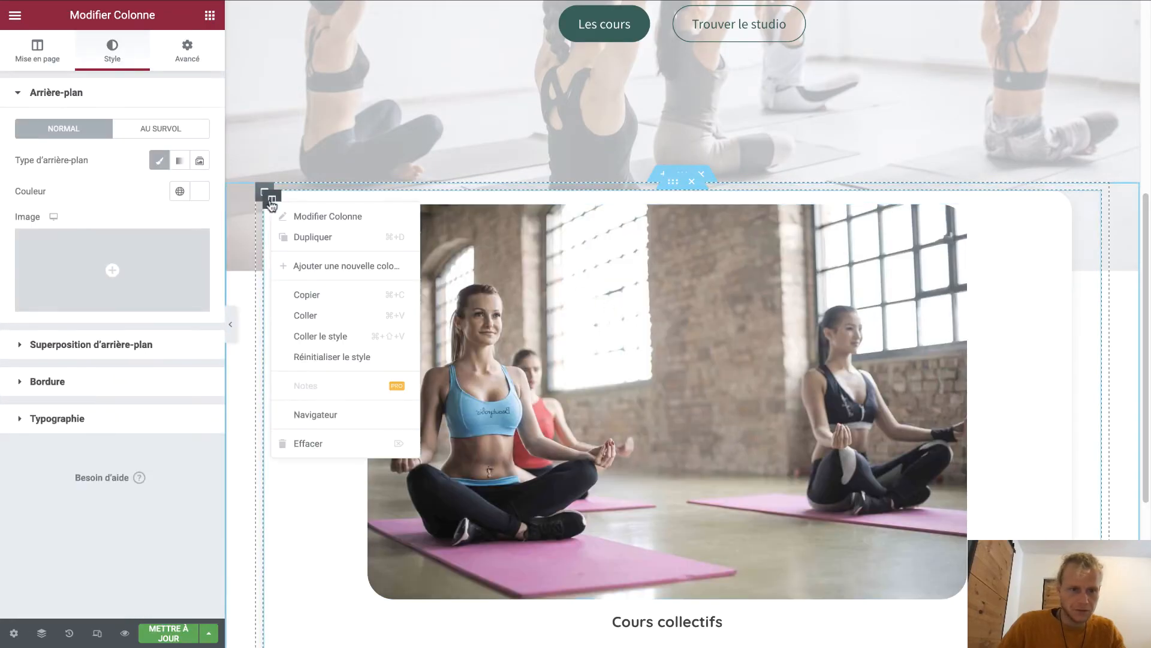
pyautogui.click(311, 237)
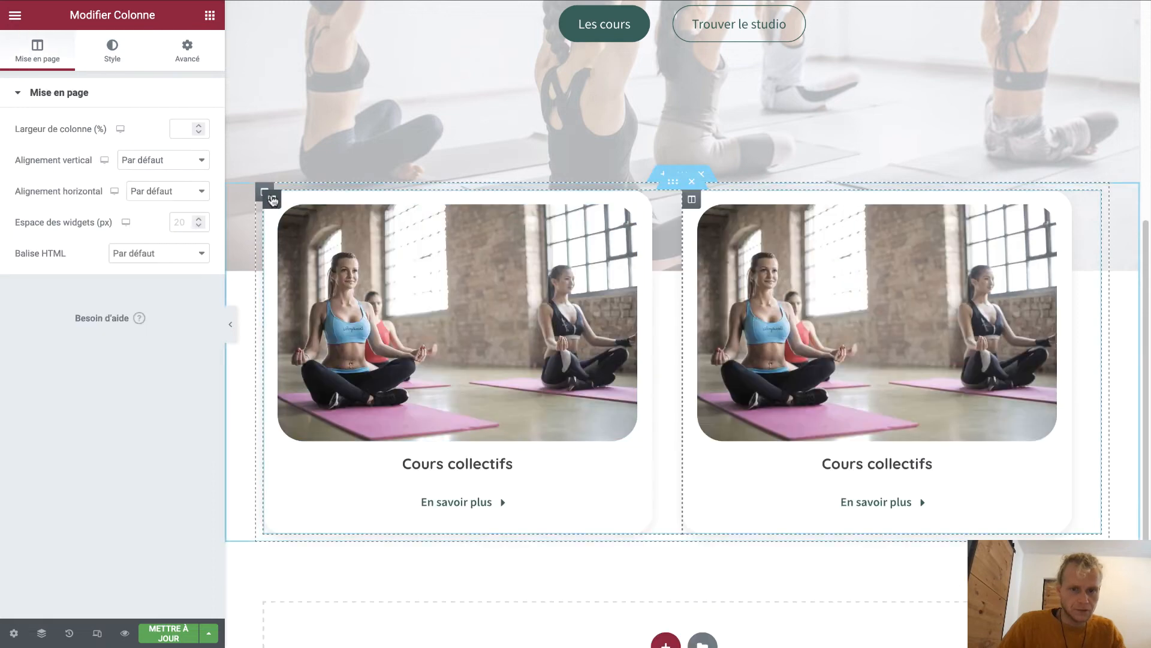
pyautogui.rightClick(271, 197)
pyautogui.click(296, 240)
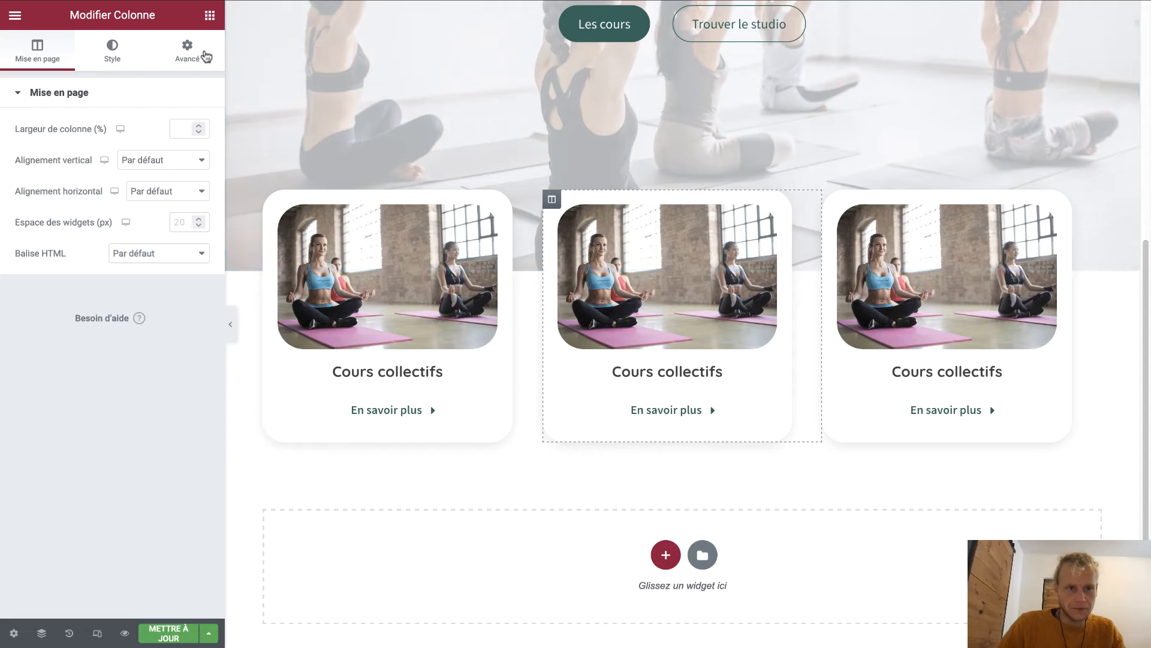
# Set the middle course column's outer margin to 20 px on the right and 20 px on the left
pyautogui.click(200, 53)
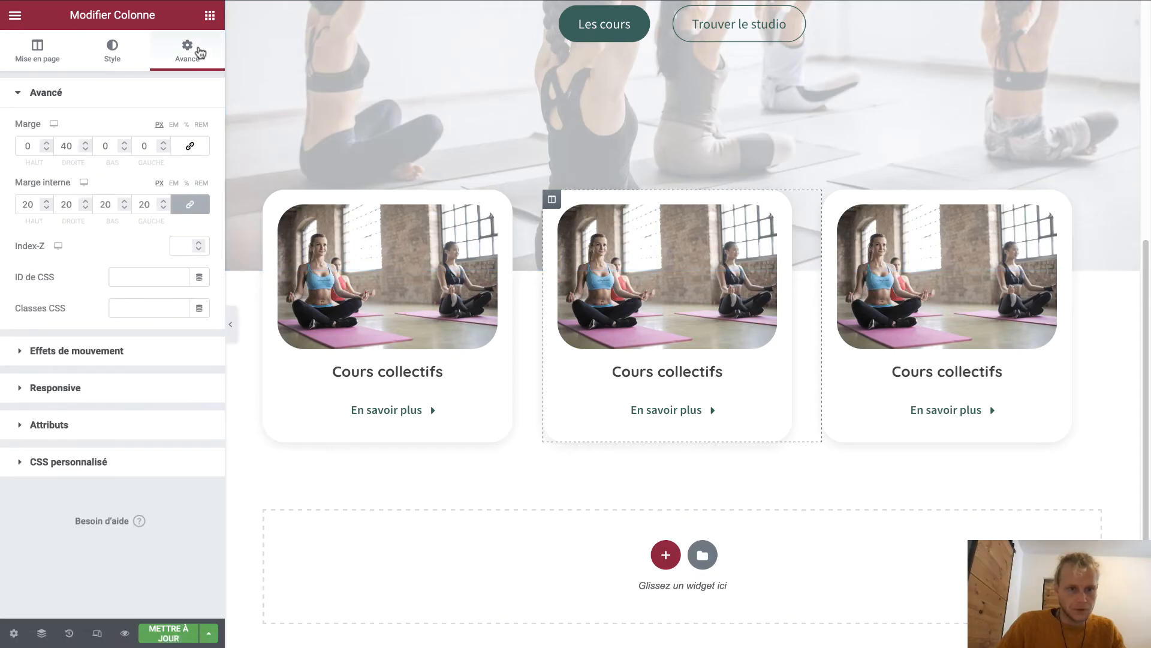
pyautogui.moveTo(85, 150); pyautogui.dragTo(84, 150)
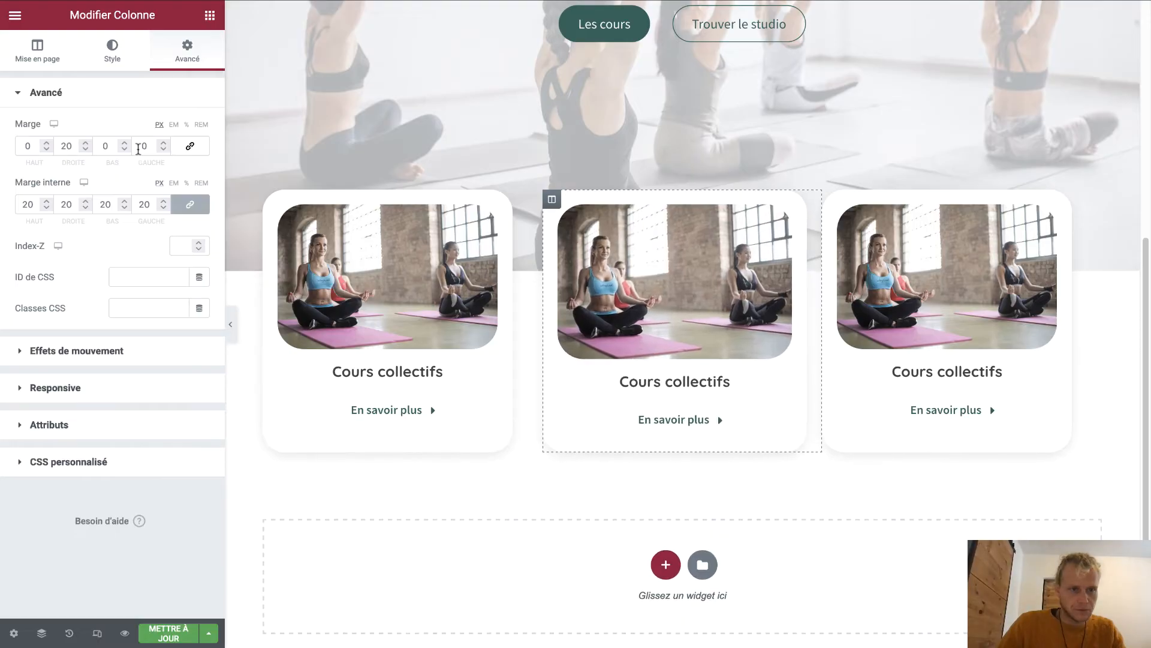
pyautogui.click(144, 146)
pyautogui.write('20')
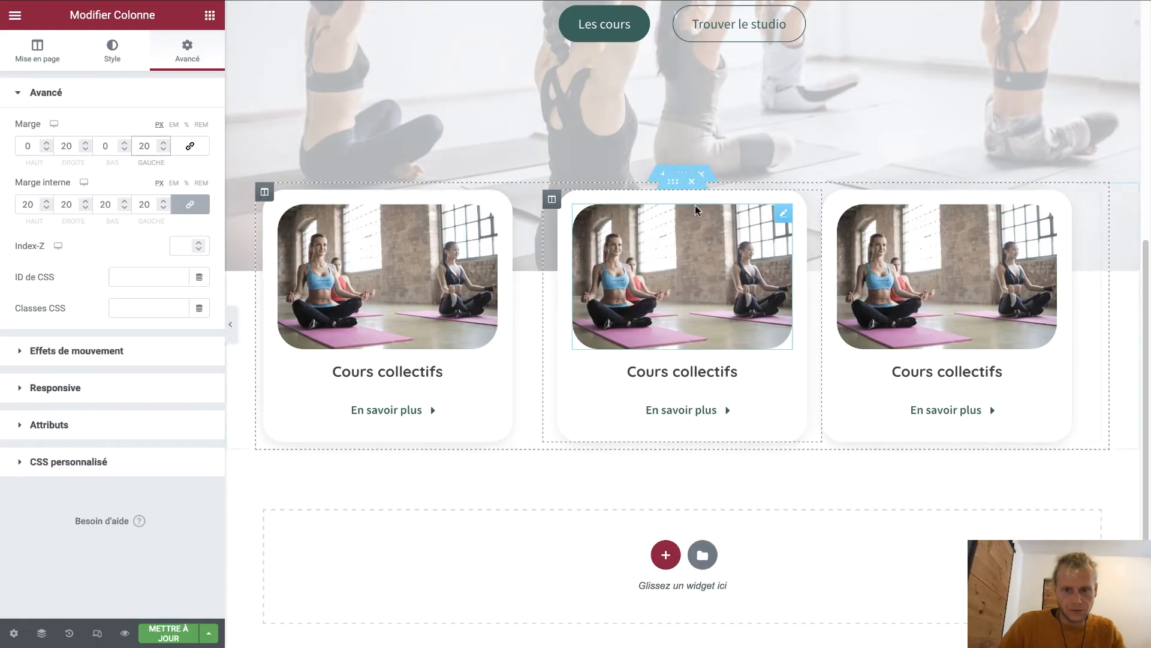
# Set the third course column's outer margin to 0 px on the right and 40 px on the left
pyautogui.click(831, 200)
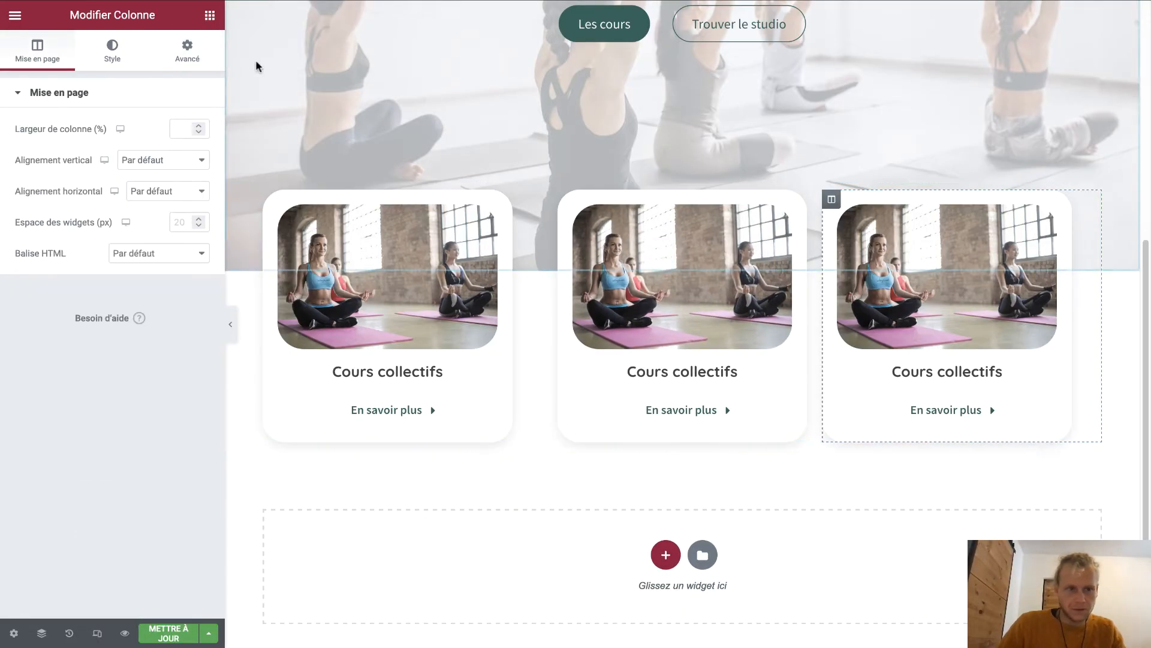
pyautogui.click(178, 58)
pyautogui.doubleClick(73, 145)
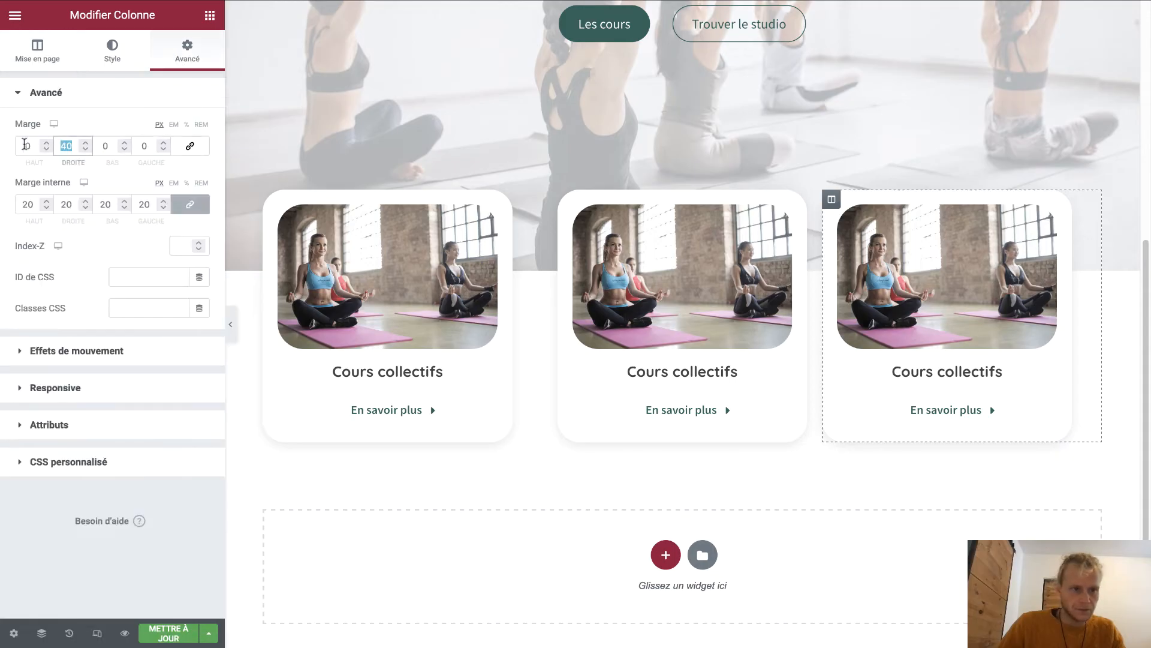
pyautogui.write('0')
pyautogui.press('Tab')
pyautogui.press('Tab')
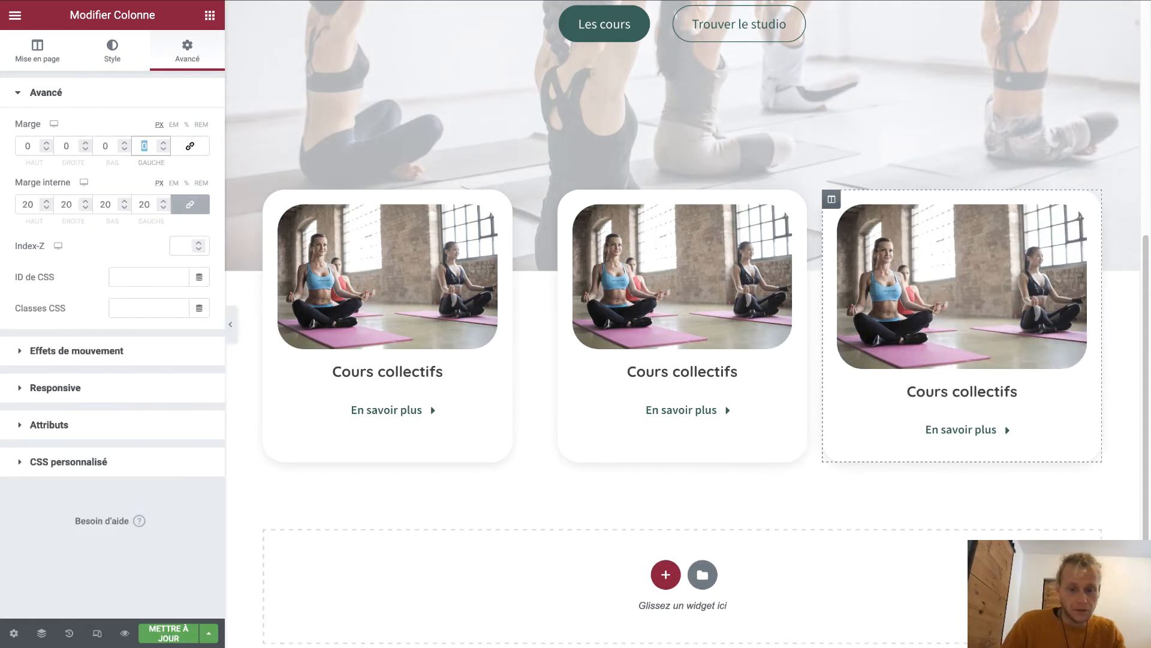
pyautogui.write('40')
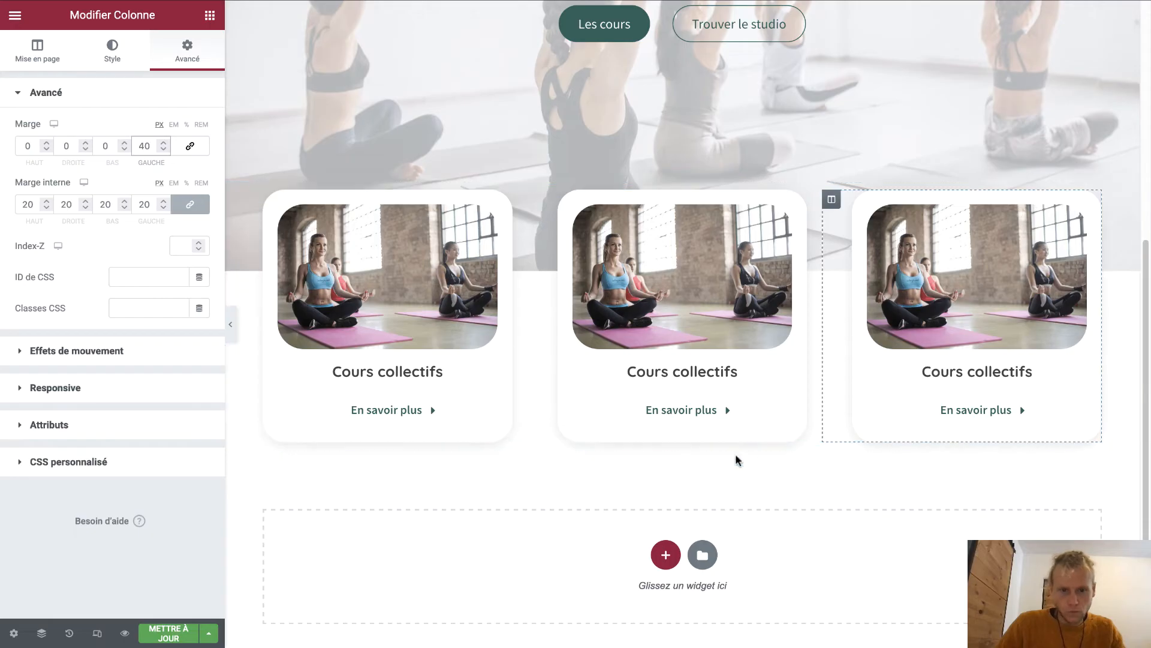
# Change the middle card's title to "Cours individuels"
pyautogui.doubleClick(675, 370)
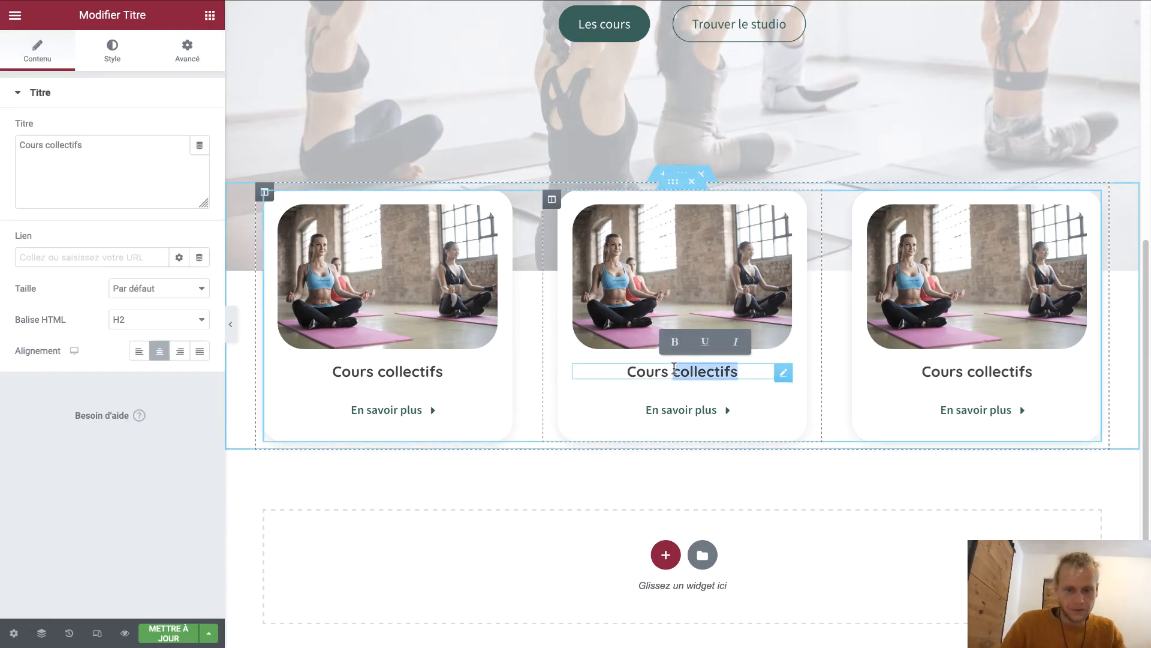
pyautogui.write('indici')
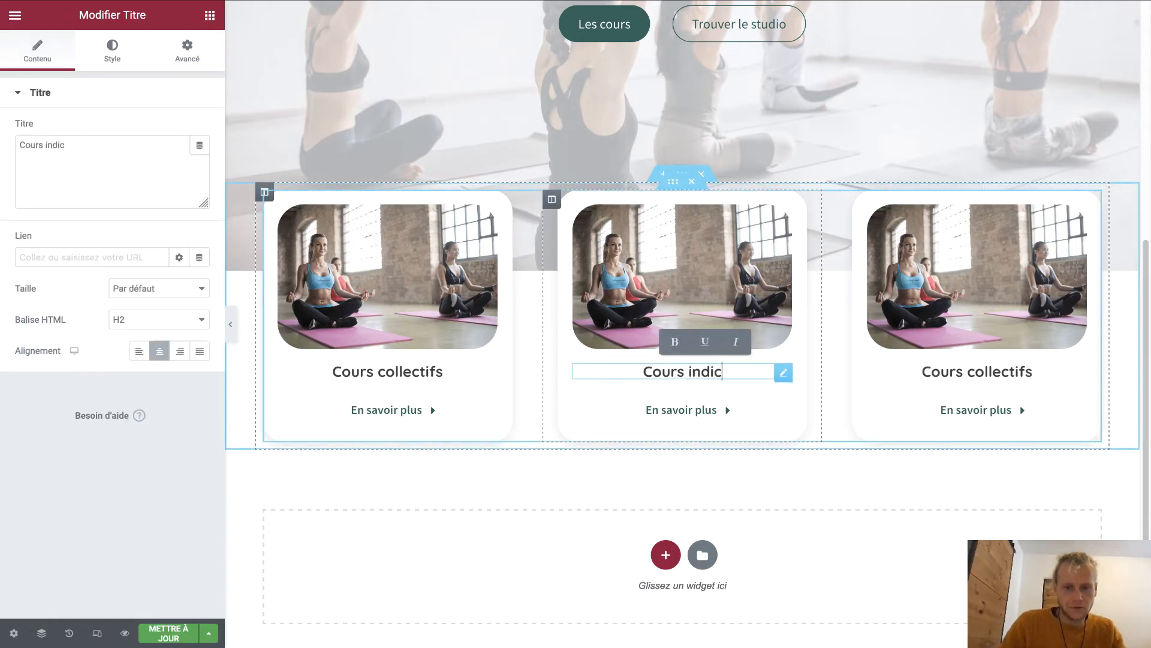
pyautogui.press('BackSpace')
pyautogui.press('BackSpace')
pyautogui.write('viduels')
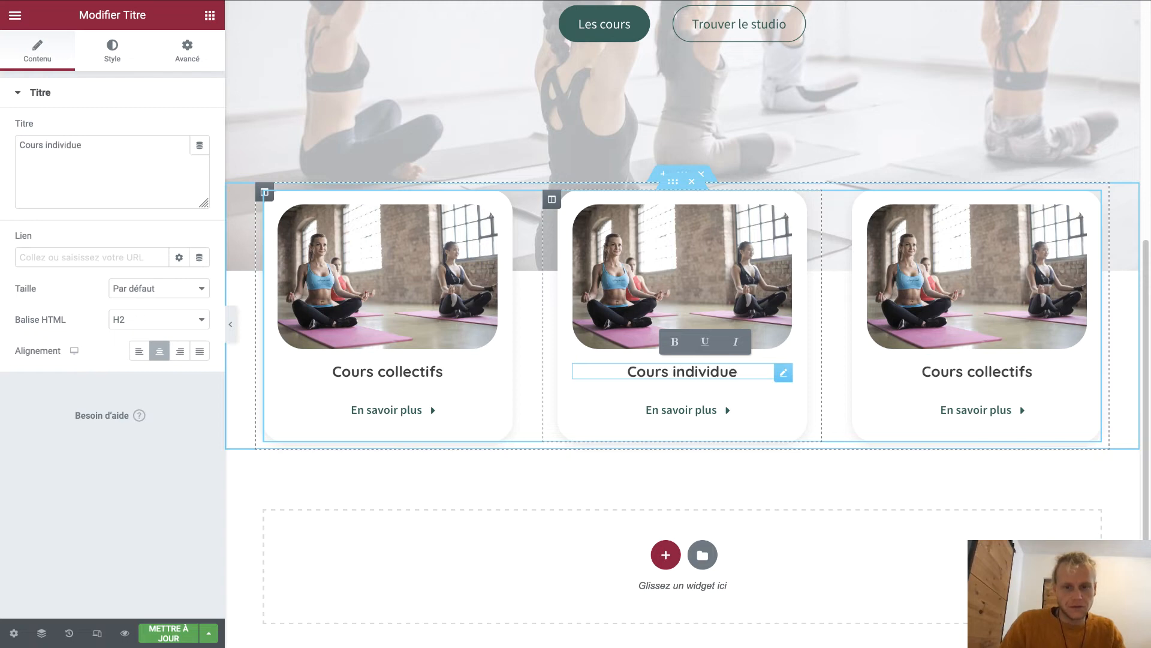
# Replace the middle card's image with Accueil-3-services-2.jpg, the woman kneeling beside a plant, from the media library
pyautogui.click(734, 306)
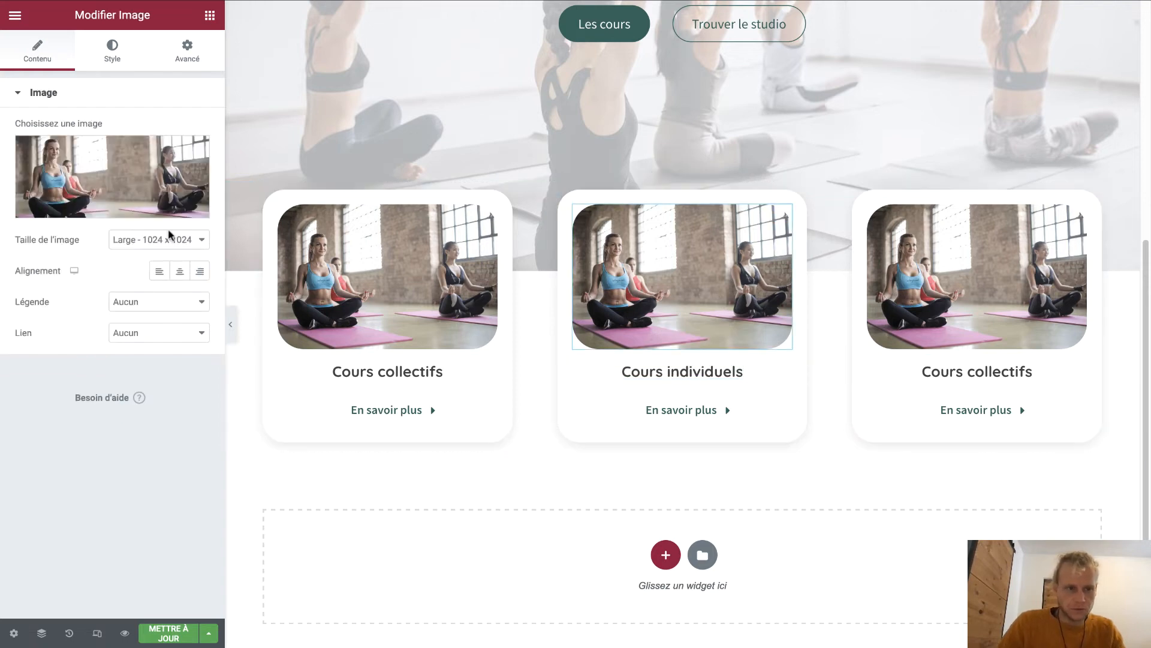
pyautogui.click(99, 183)
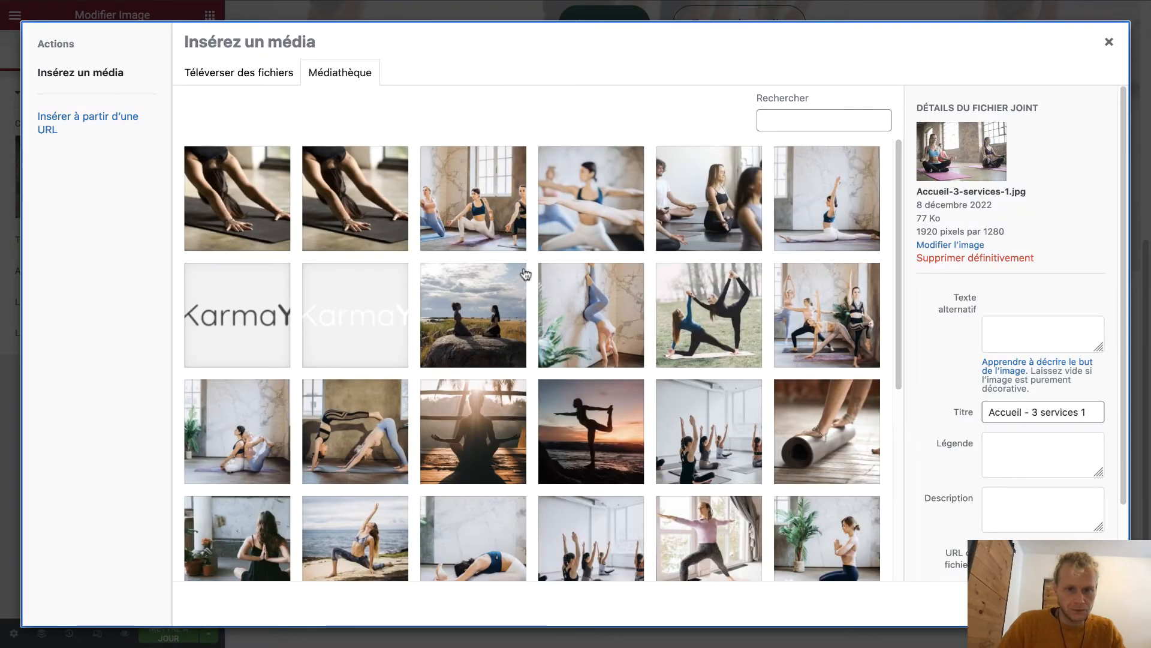
pyautogui.click(827, 520)
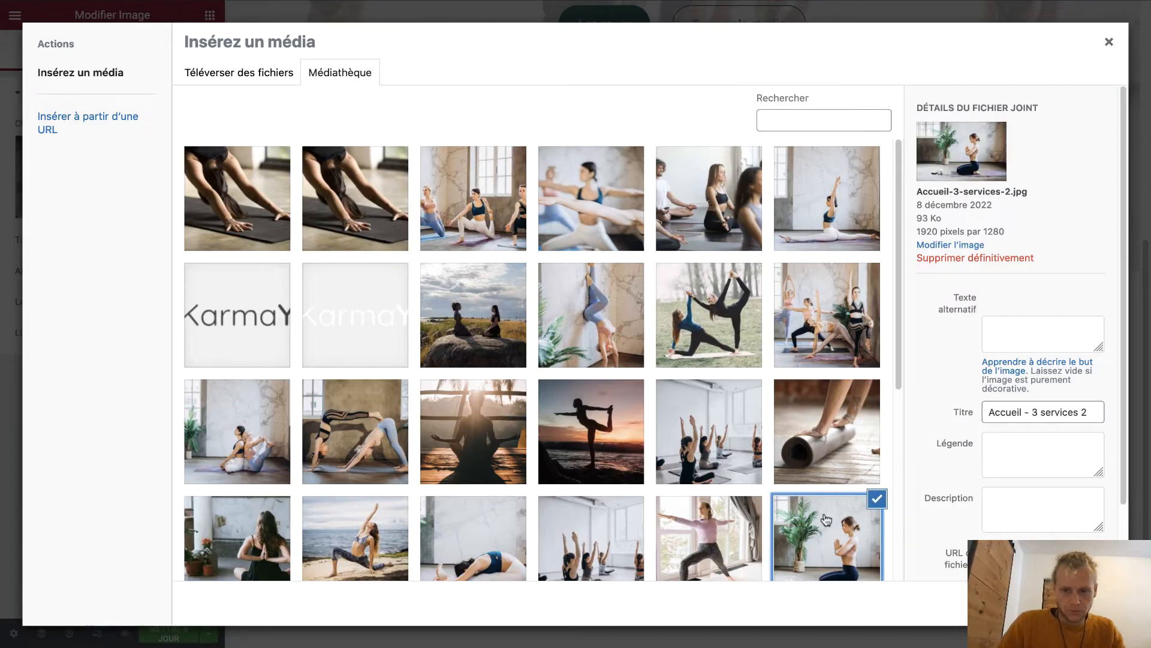
pyautogui.click(1076, 603)
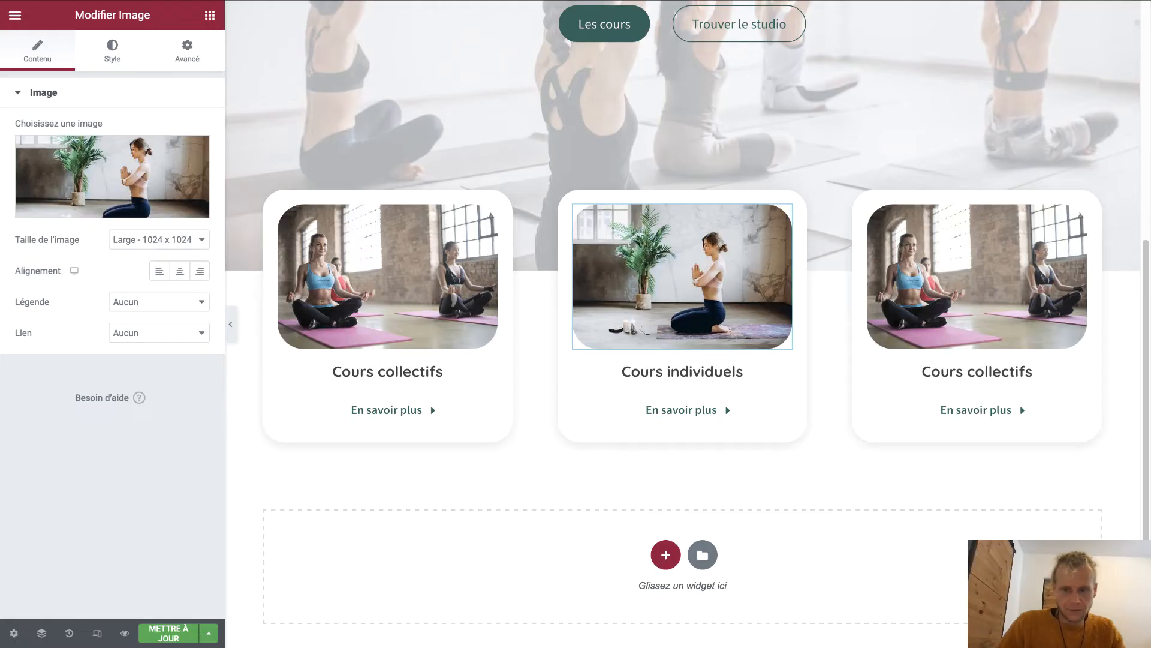
# Replace the third card's image with the woman in a pink top doing a standing pose, and retitle the card "Vidéo en ligne"
pyautogui.click(977, 276)
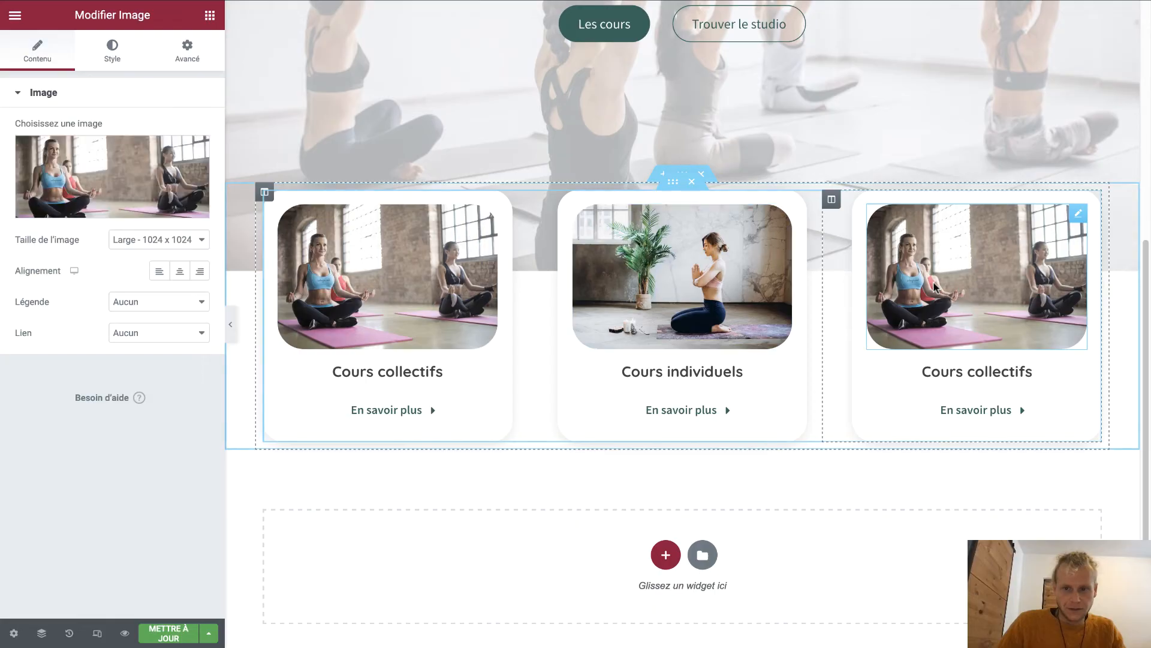
pyautogui.click(124, 154)
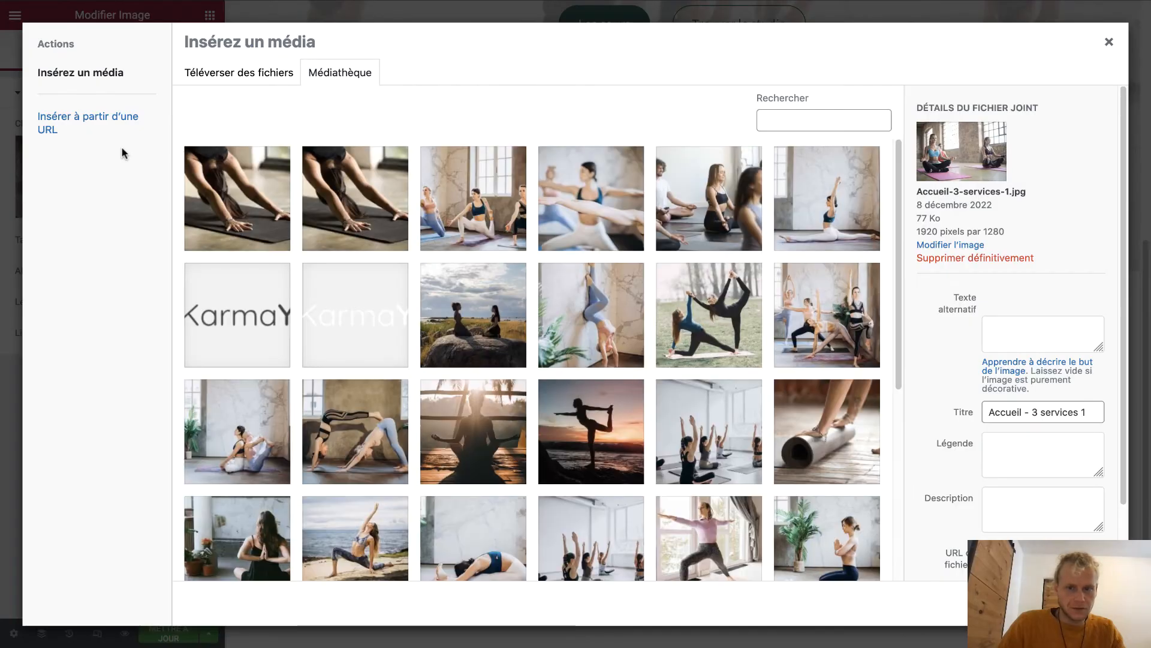
pyautogui.click(709, 532)
pyautogui.click(1076, 603)
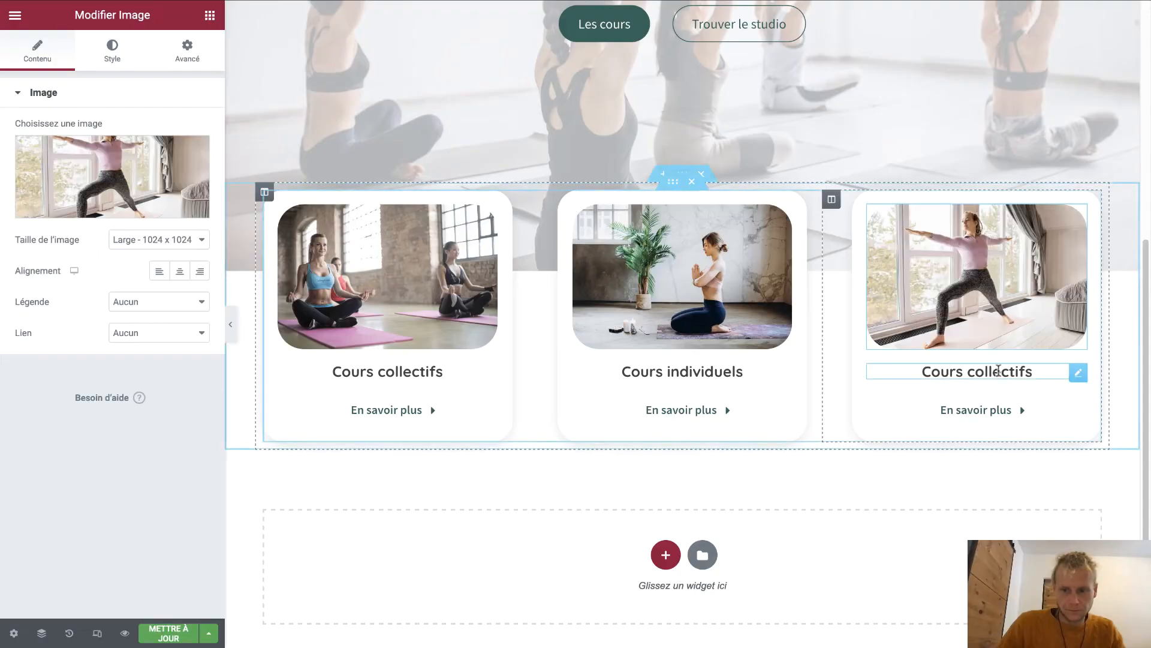
pyautogui.tripleClick(998, 371)
pyautogui.write('Vidéo en ligne')
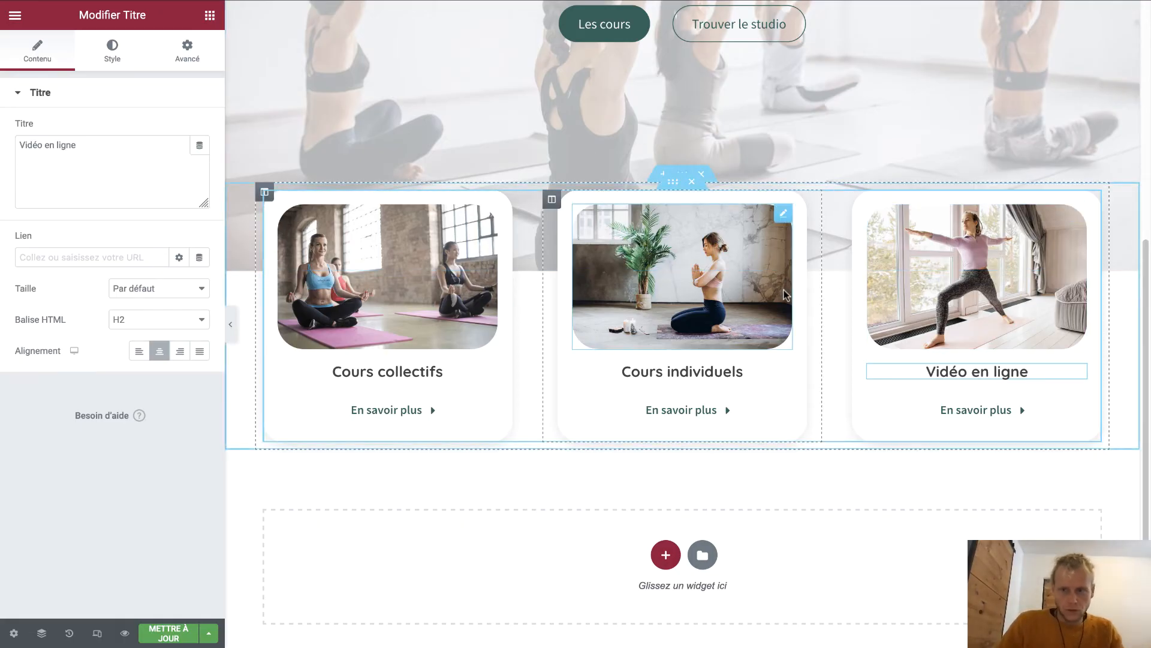
# Review the hero and course cards, and examine the layout of the Présentation section on the finished example page
pyautogui.scroll(6, 784, 295)
pyautogui.click(725, 262)
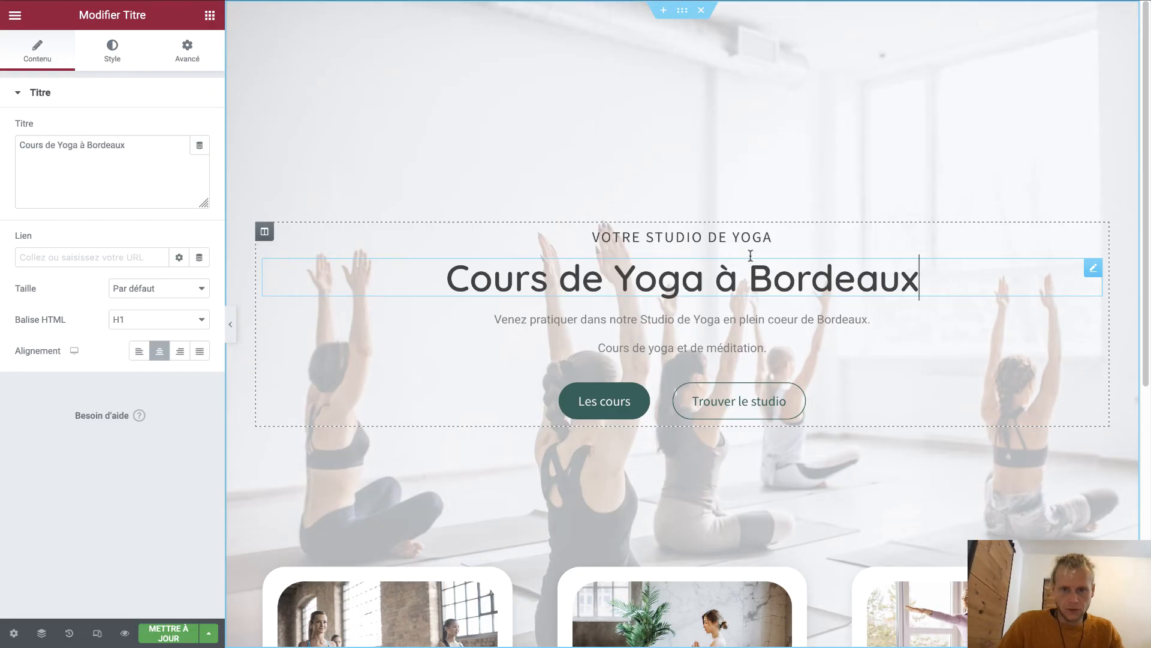
pyautogui.scroll(-6, 812, 298)
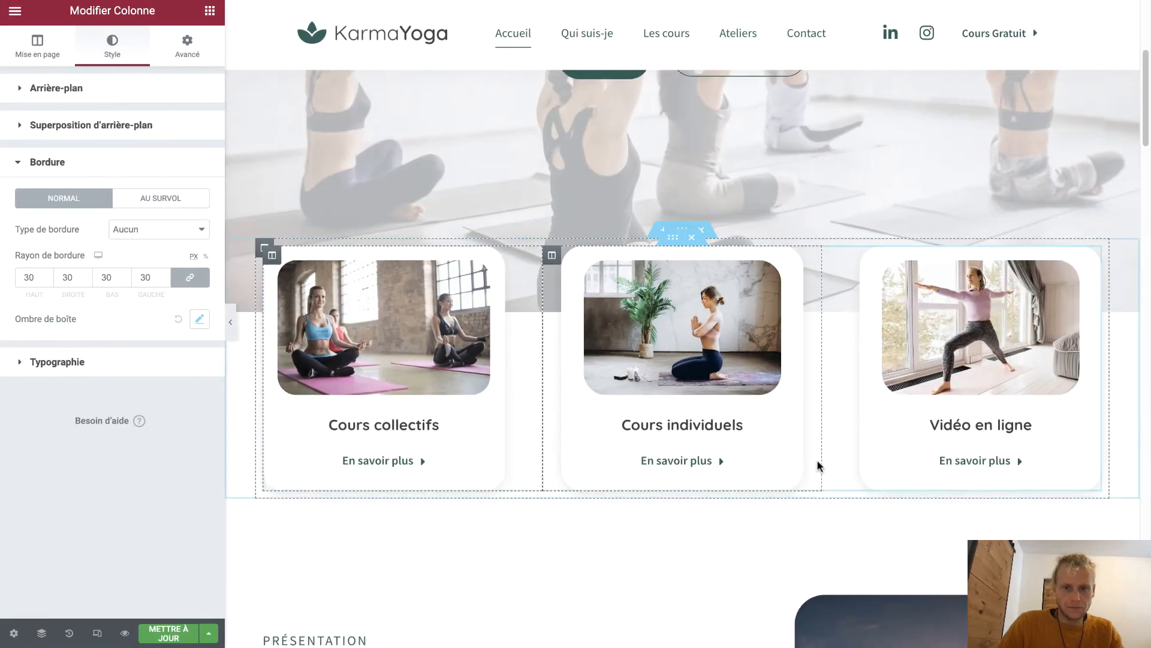
pyautogui.scroll(8, 827, 456)
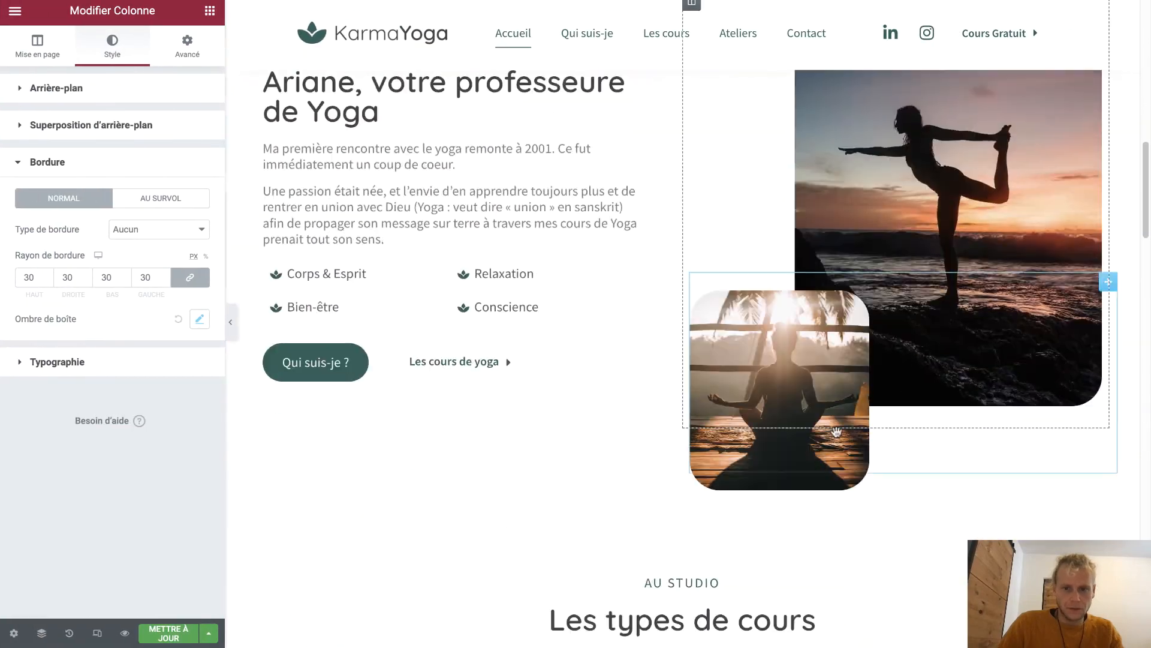
pyautogui.scroll(-2, 886, 309)
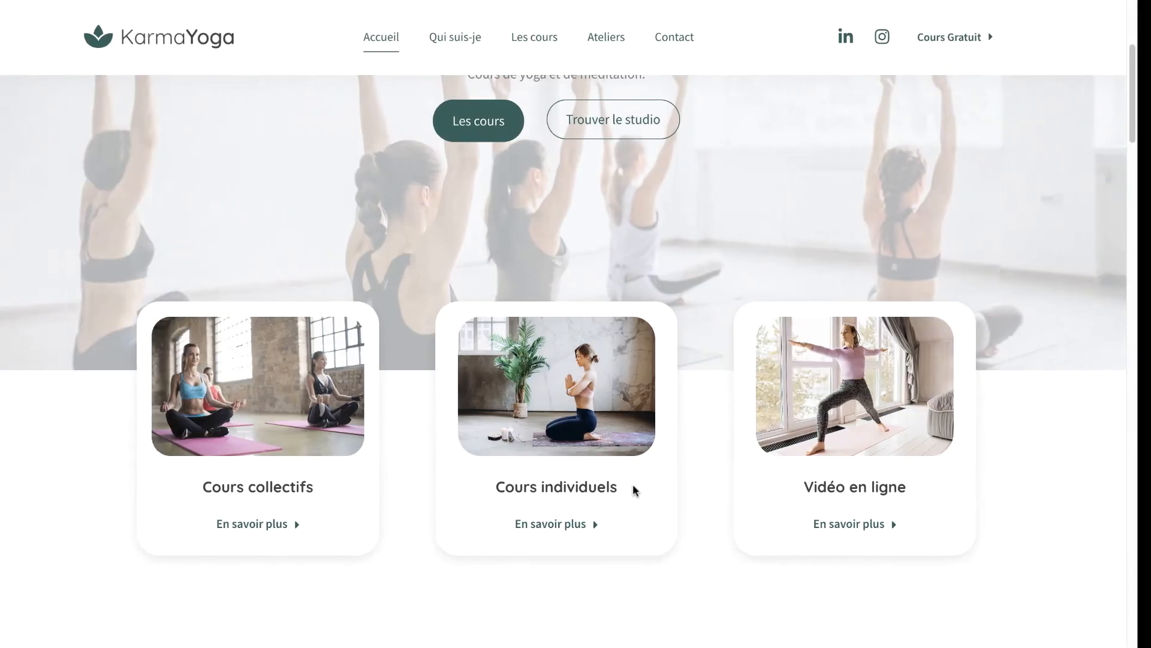
pyautogui.scroll(-6, 637, 461)
pyautogui.scroll(-2, 639, 462)
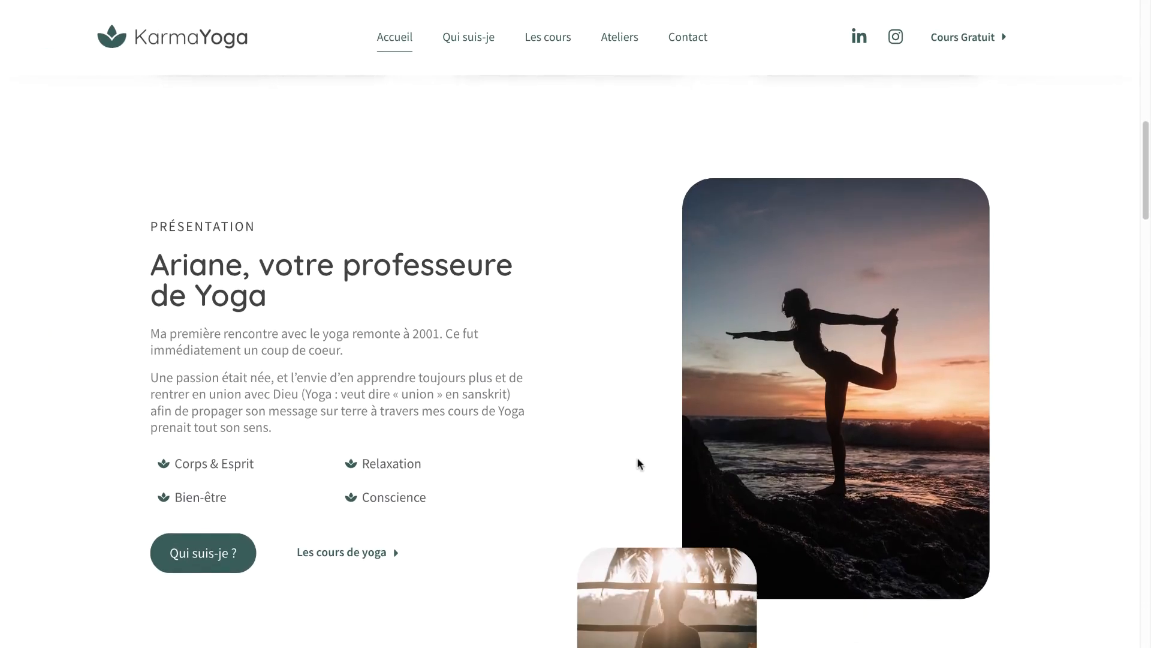
pyautogui.scroll(-1, 440, 334)
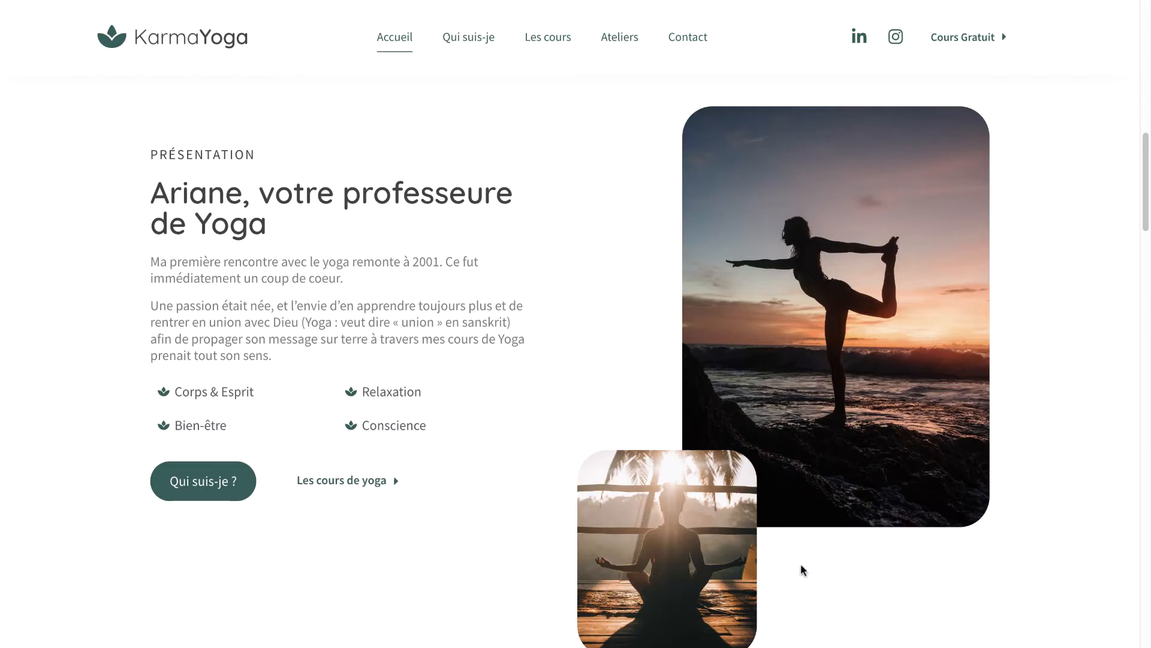
pyautogui.scroll(-4, 252, 324)
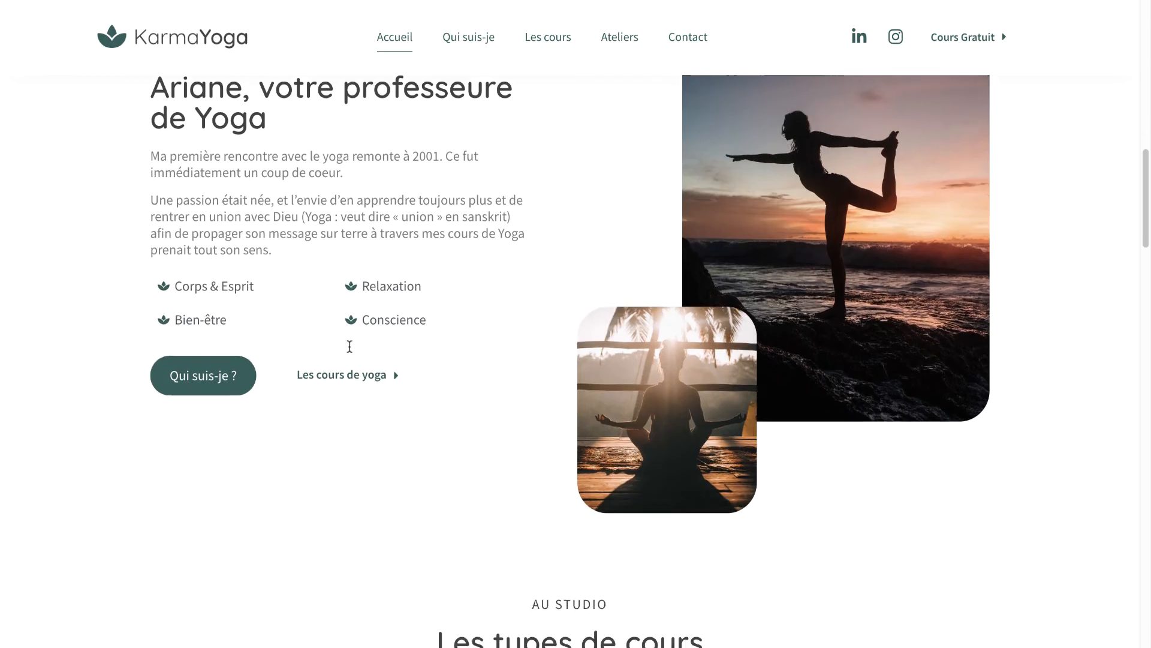
pyautogui.scroll(5, 348, 344)
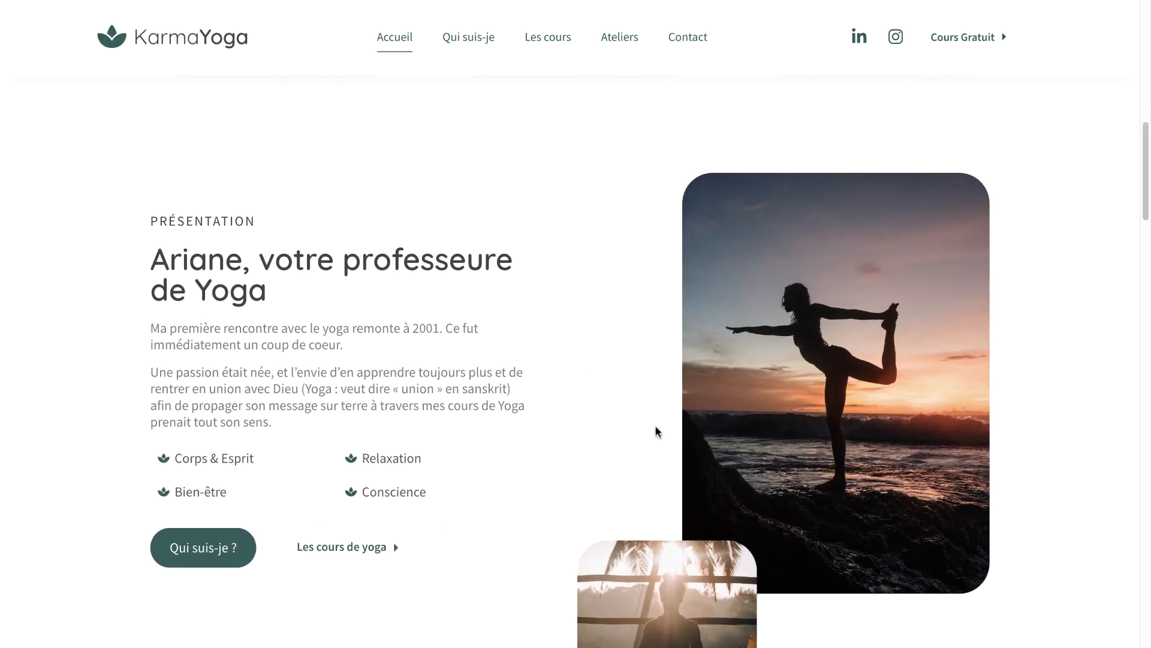
pyautogui.scroll(-1, 654, 432)
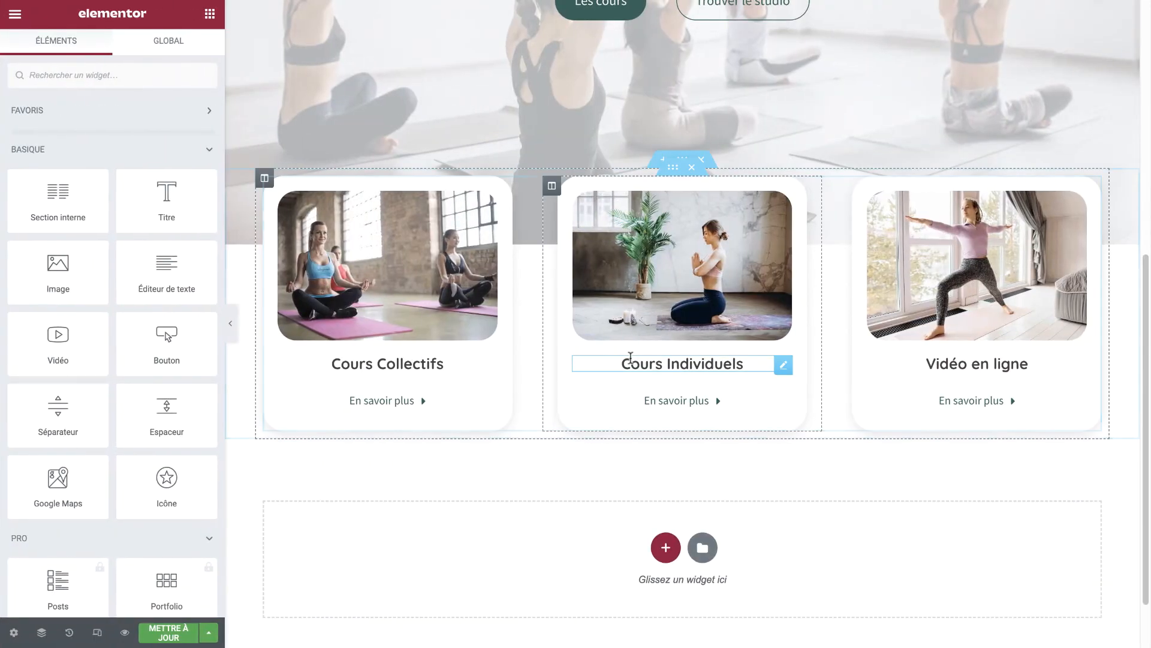
# Add a new section with two equal columns below the course cards
pyautogui.click(667, 542)
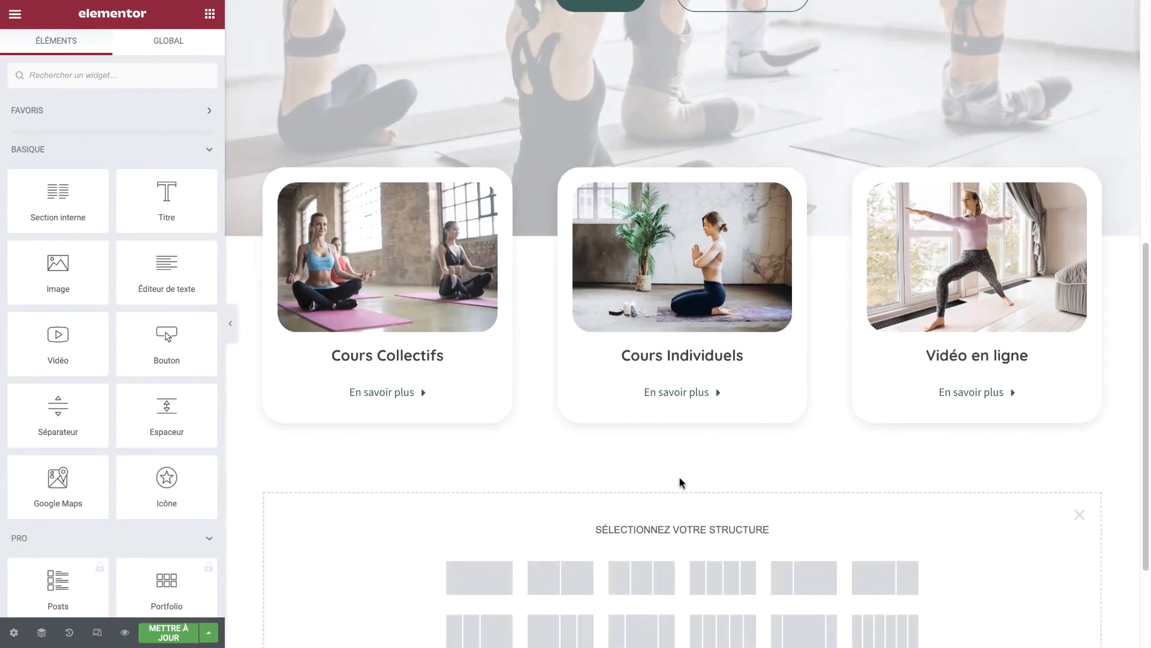
pyautogui.scroll(-3, 679, 481)
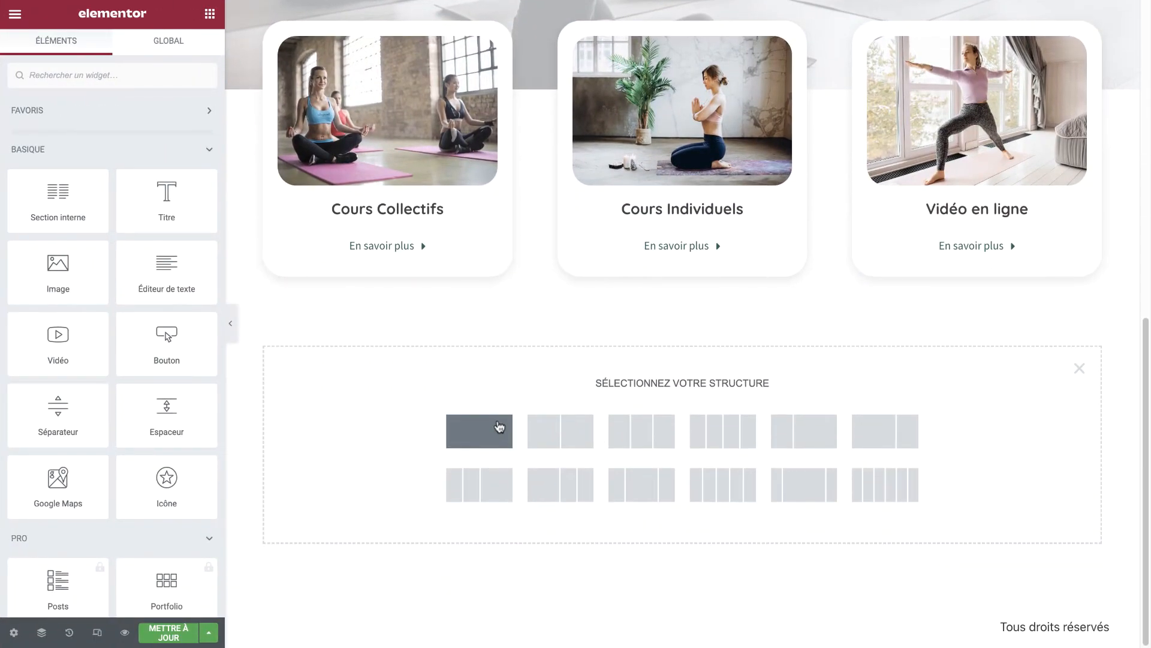
pyautogui.click(549, 432)
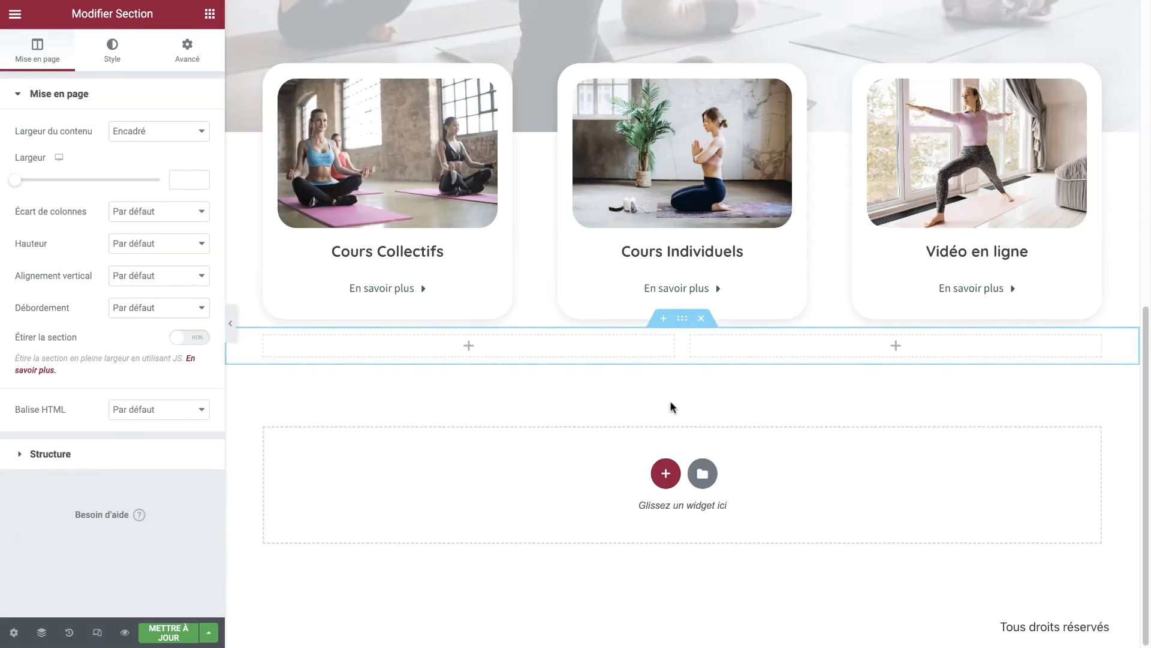
pyautogui.scroll(8, 622, 407)
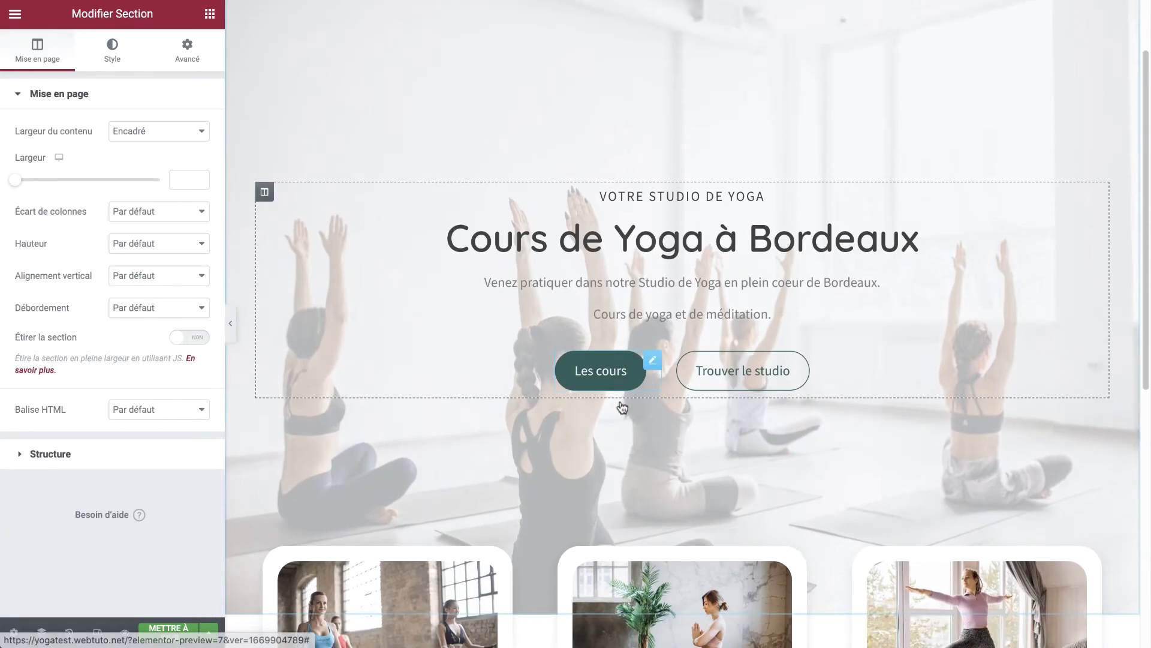
pyautogui.scroll(-8, 622, 406)
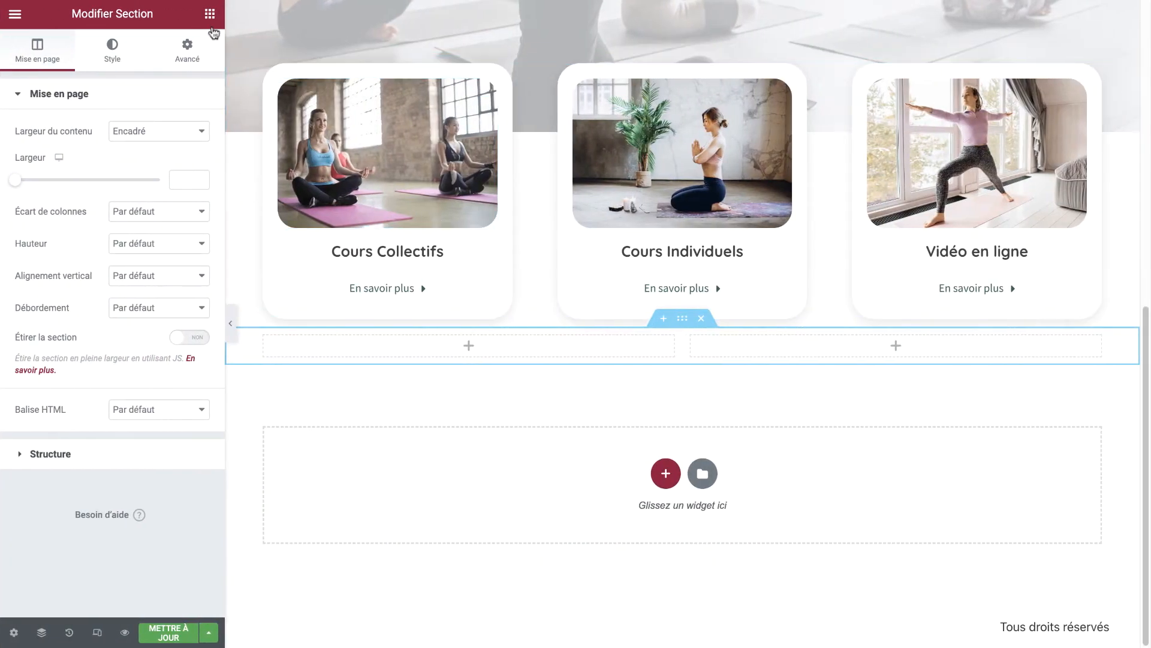
# Copy the hero's small "Votre Studio de Yoga" title into the first column of the new two-column section
pyautogui.click(210, 27)
pyautogui.scroll(8, 390, 128)
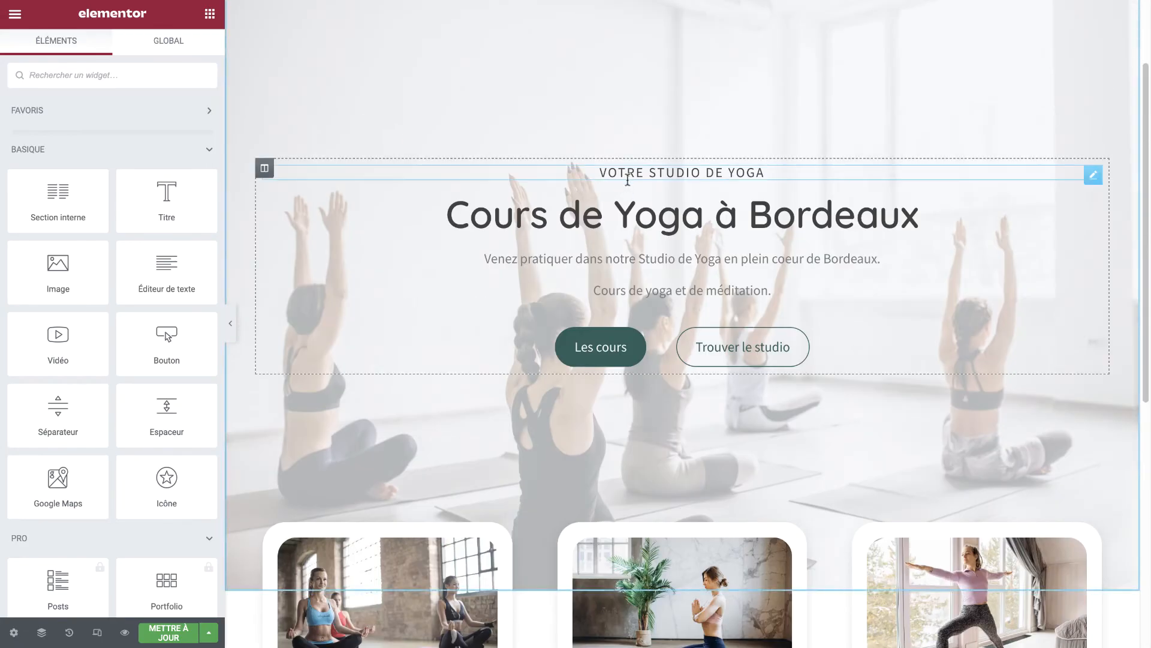
pyautogui.rightClick(634, 175)
pyautogui.click(672, 241)
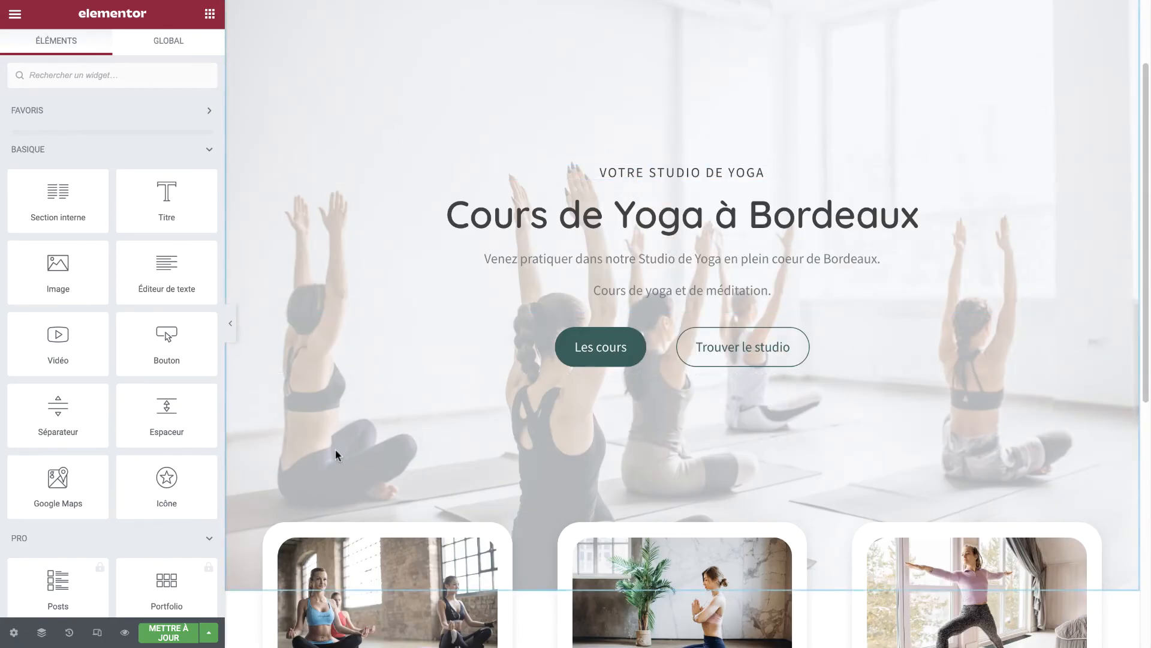
pyautogui.scroll(-6, 384, 433)
pyautogui.rightClick(397, 419)
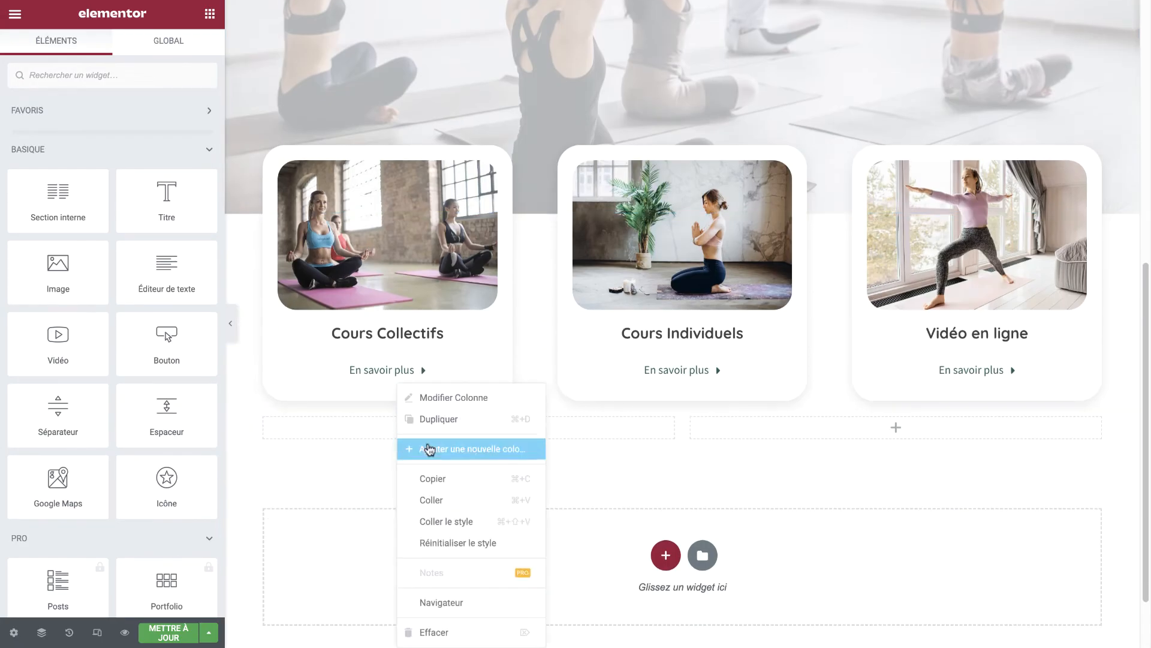
pyautogui.click(436, 500)
# Copy the hero heading "Cours de Yoga à Bordeaux" and paste it below the small title in the new section's first column
pyautogui.scroll(6, 641, 240)
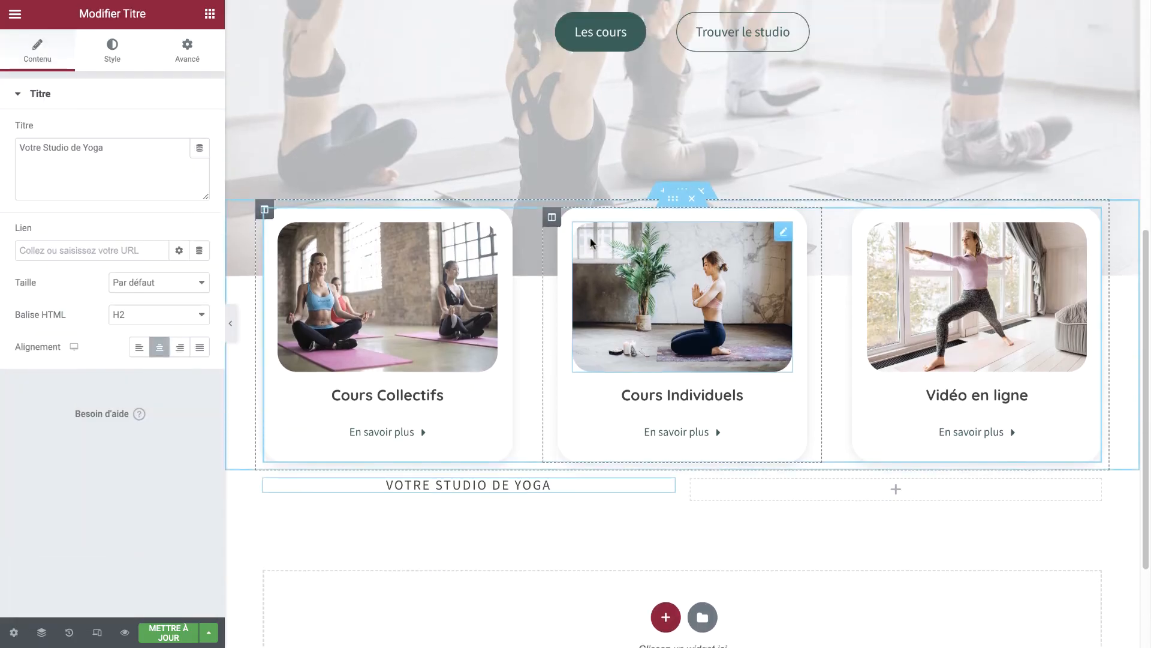
pyautogui.rightClick(652, 231)
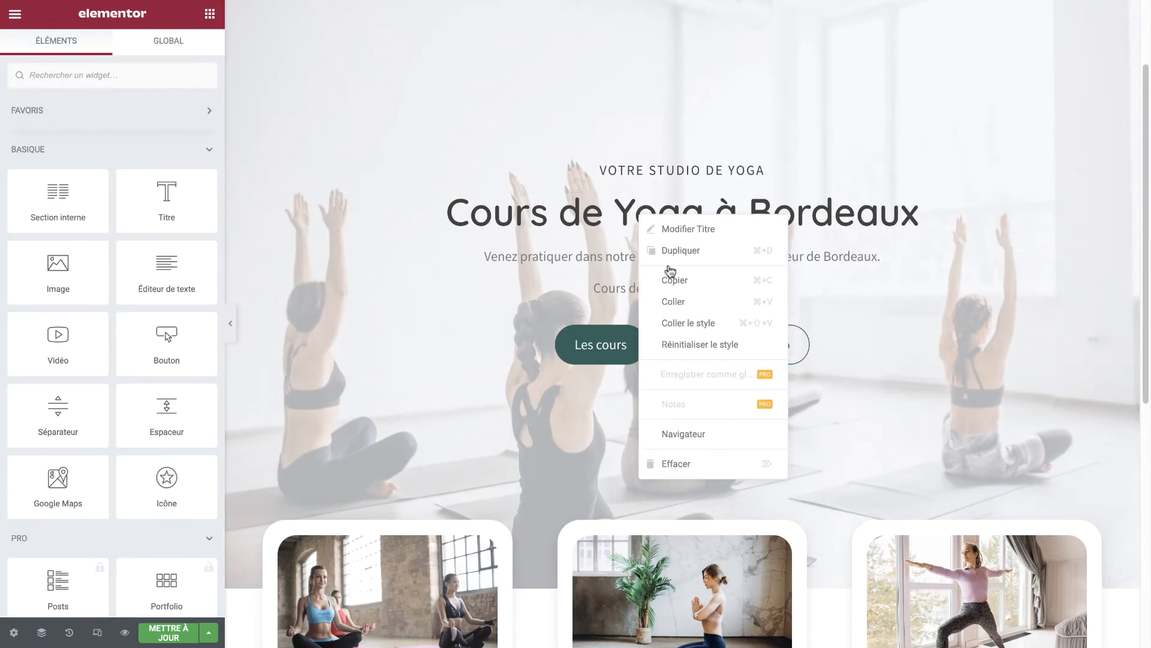
pyautogui.click(664, 282)
pyautogui.scroll(-8, 438, 413)
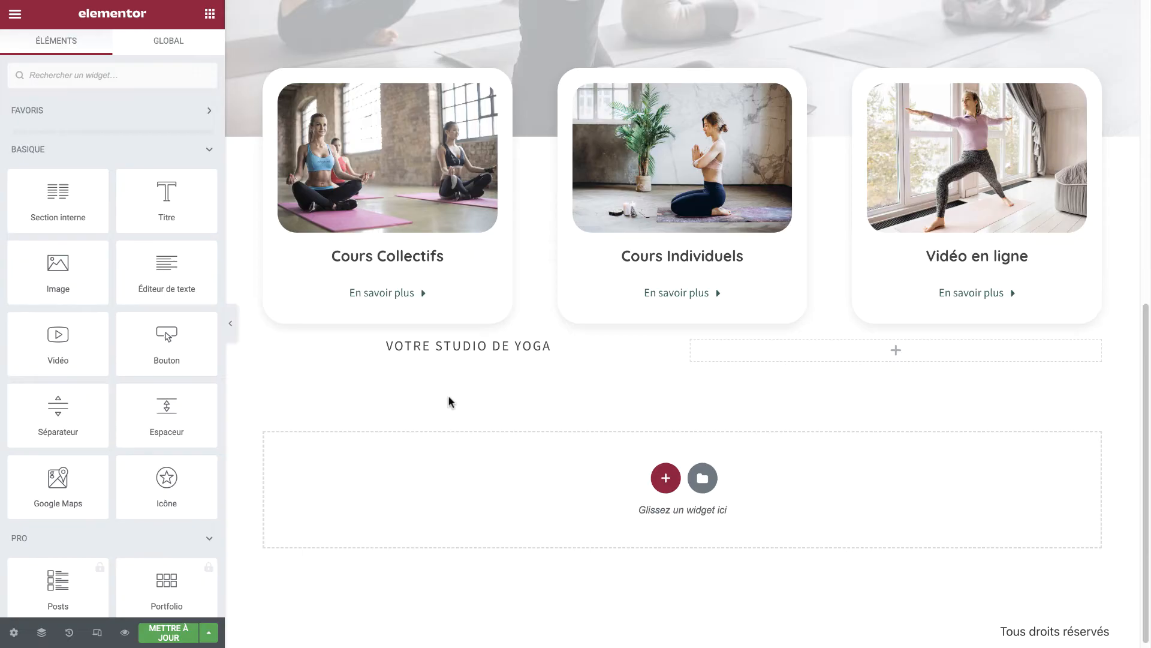
pyautogui.rightClick(468, 358)
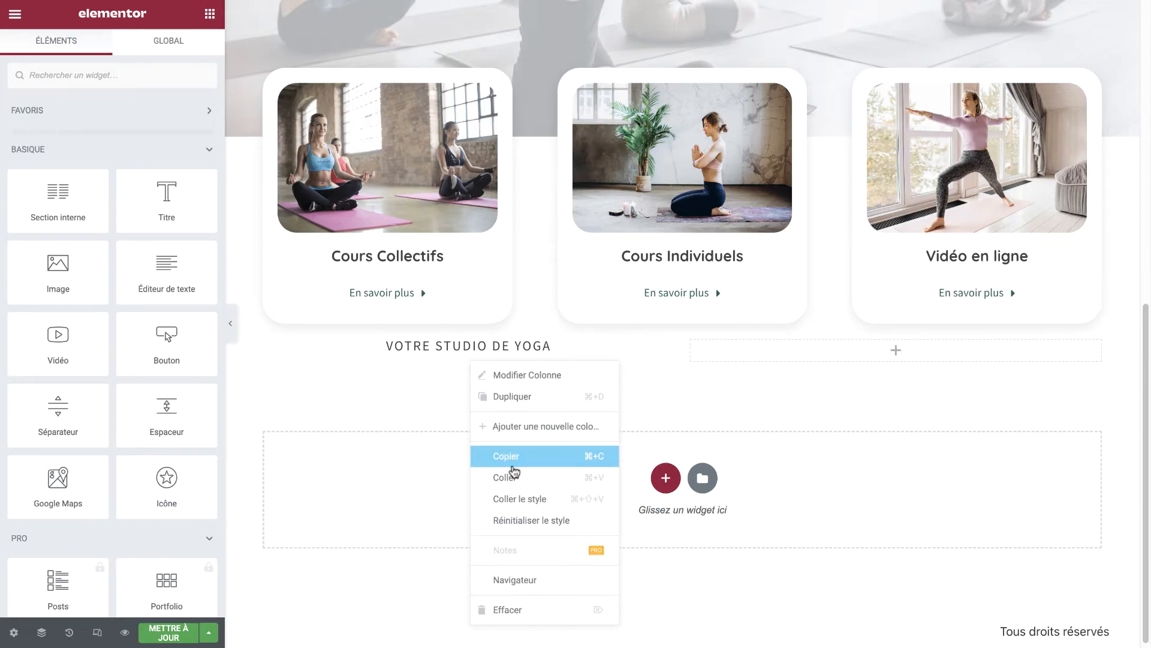
pyautogui.click(514, 477)
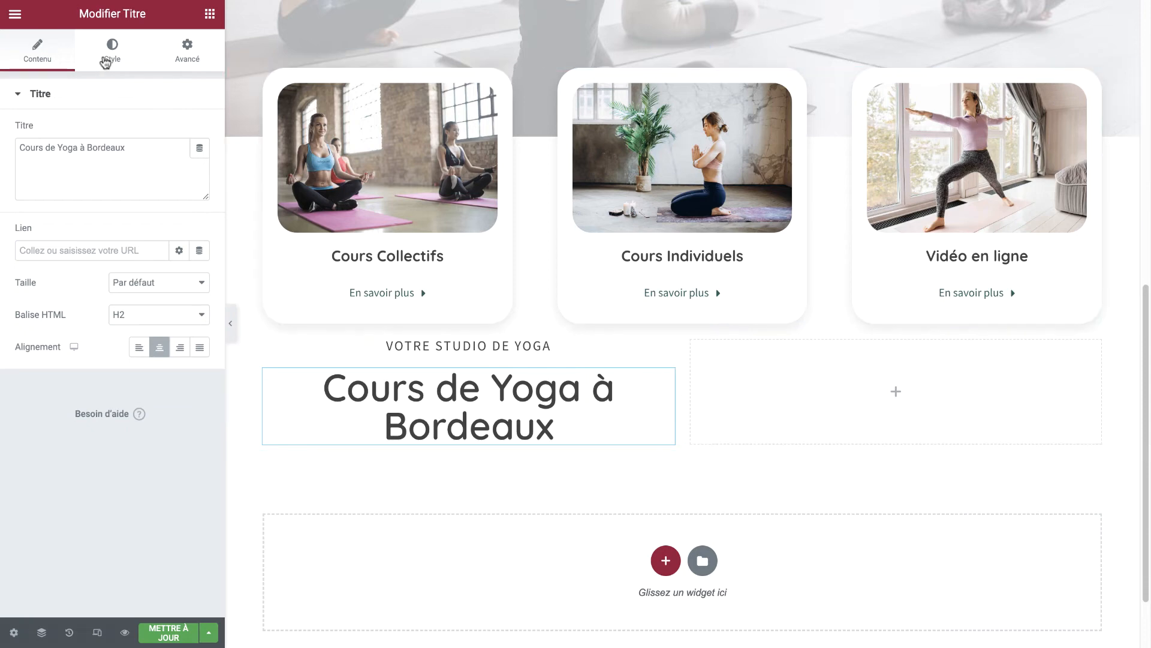
# Set the pasted heading's font size to 40 px and reword it as the teacher's first name followed by ", votre professeure de Yoga"
pyautogui.click(108, 61)
pyautogui.click(198, 165)
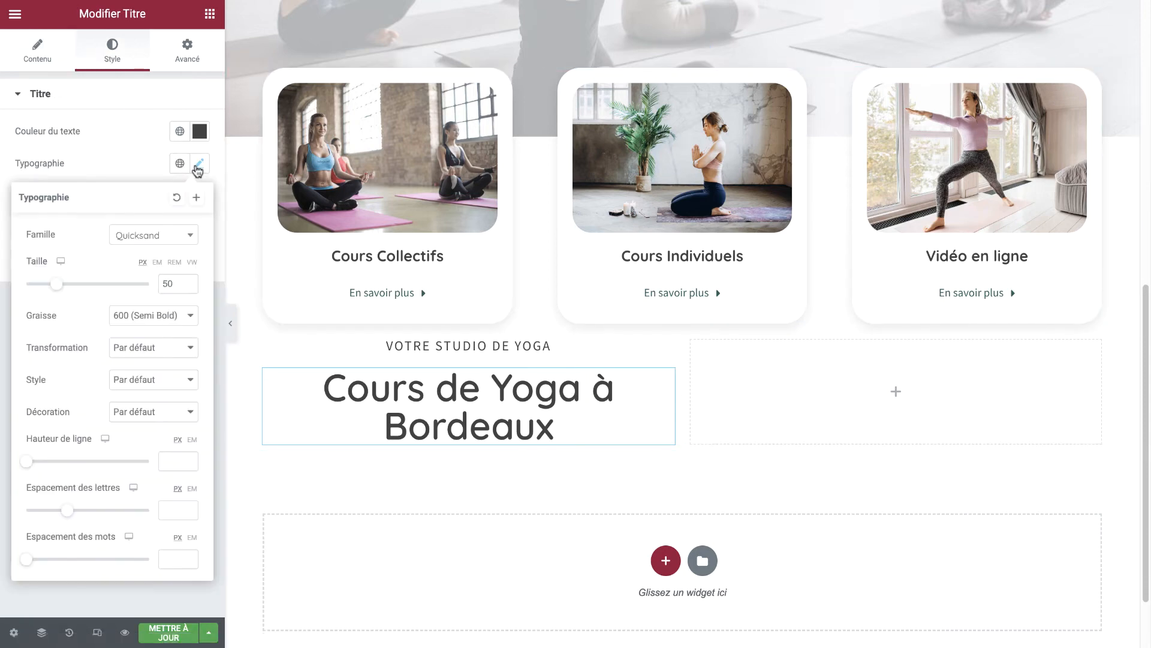
pyautogui.moveTo(55, 290); pyautogui.dragTo(48, 291)
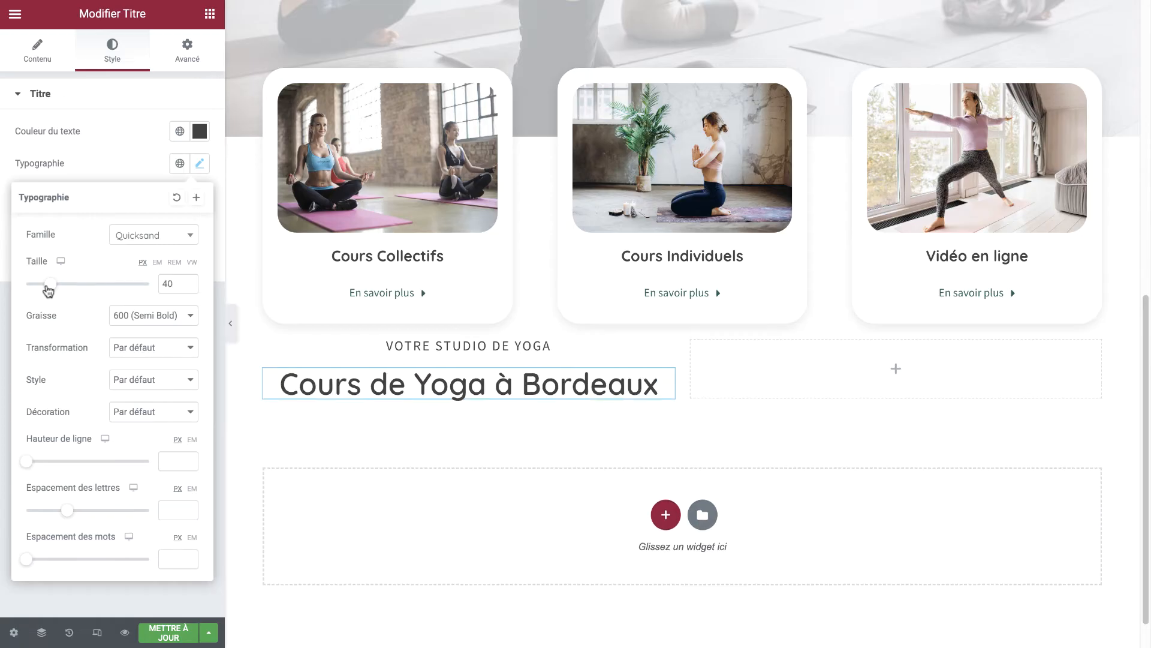
pyautogui.tripleClick(468, 384)
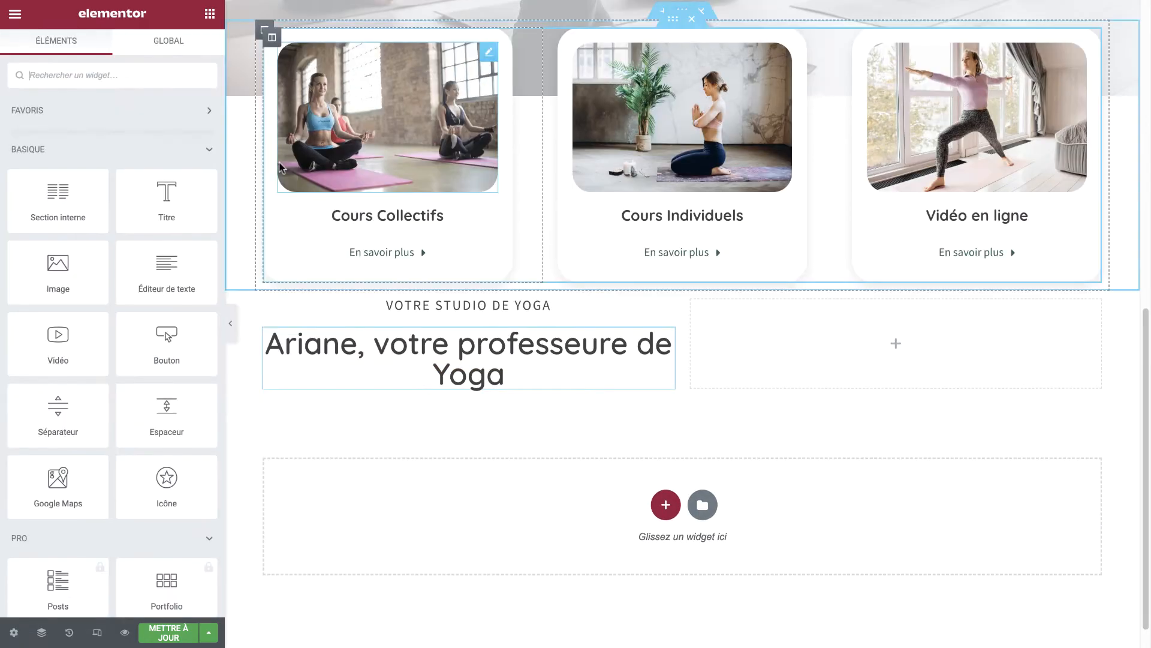
# Add a text editor widget below the teacher heading and apply the hero paragraph's style to it
pyautogui.moveTo(157, 286); pyautogui.dragTo(401, 379)
pyautogui.scroll(5, 349, 389)
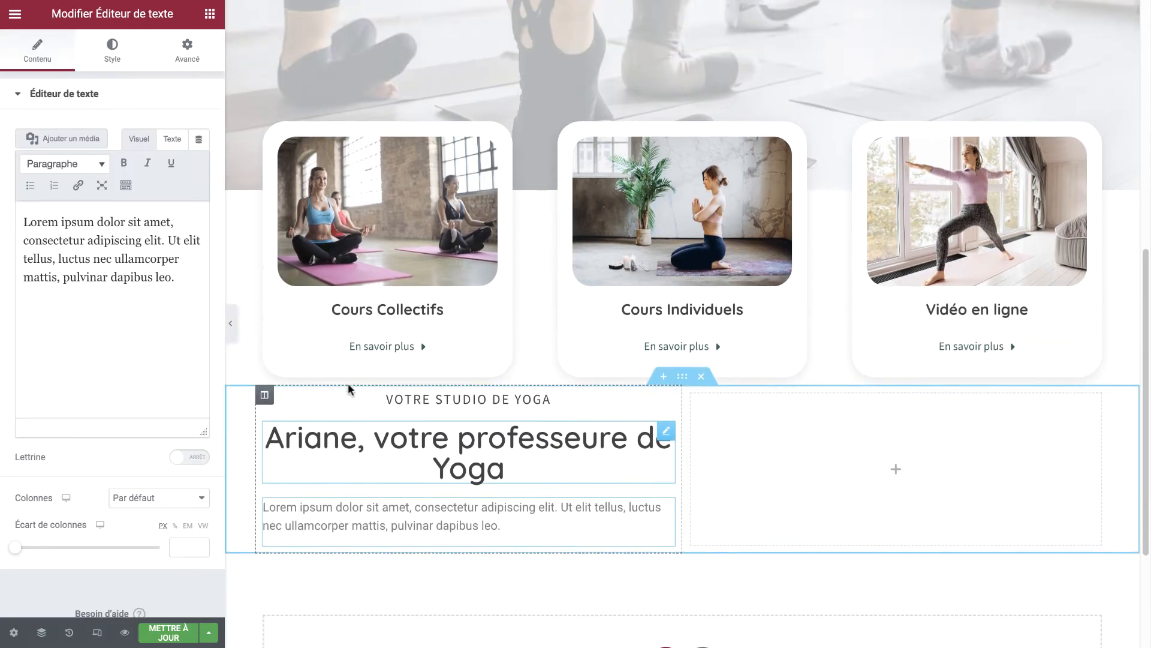
pyautogui.rightClick(639, 72)
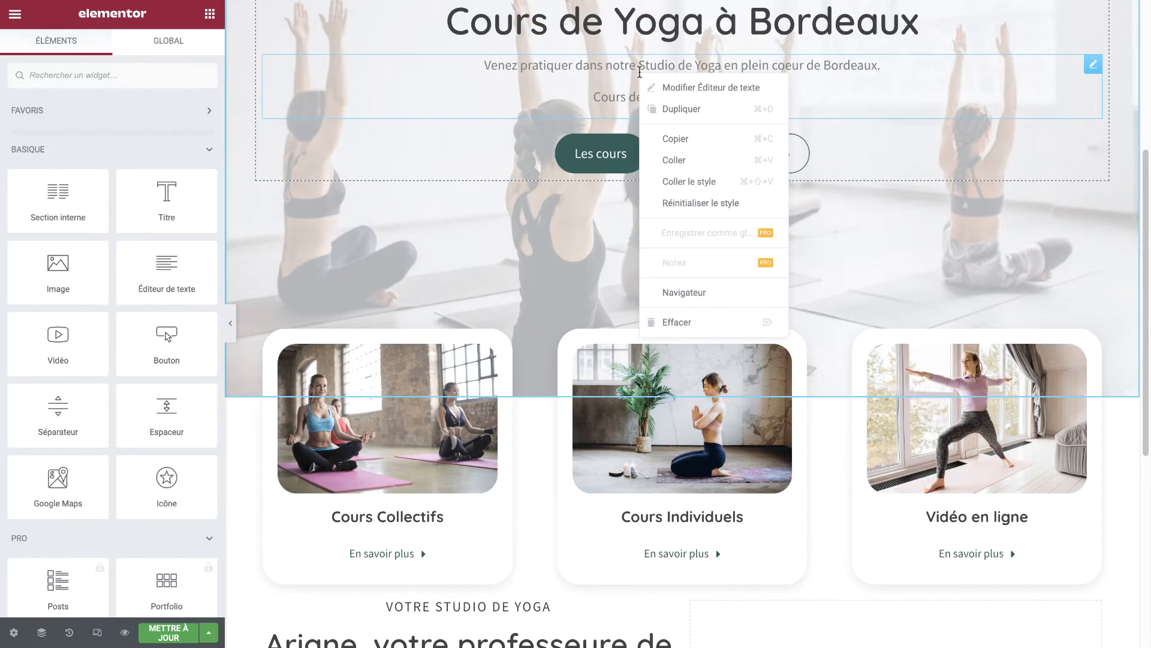
pyautogui.click(663, 146)
pyautogui.scroll(-5, 505, 422)
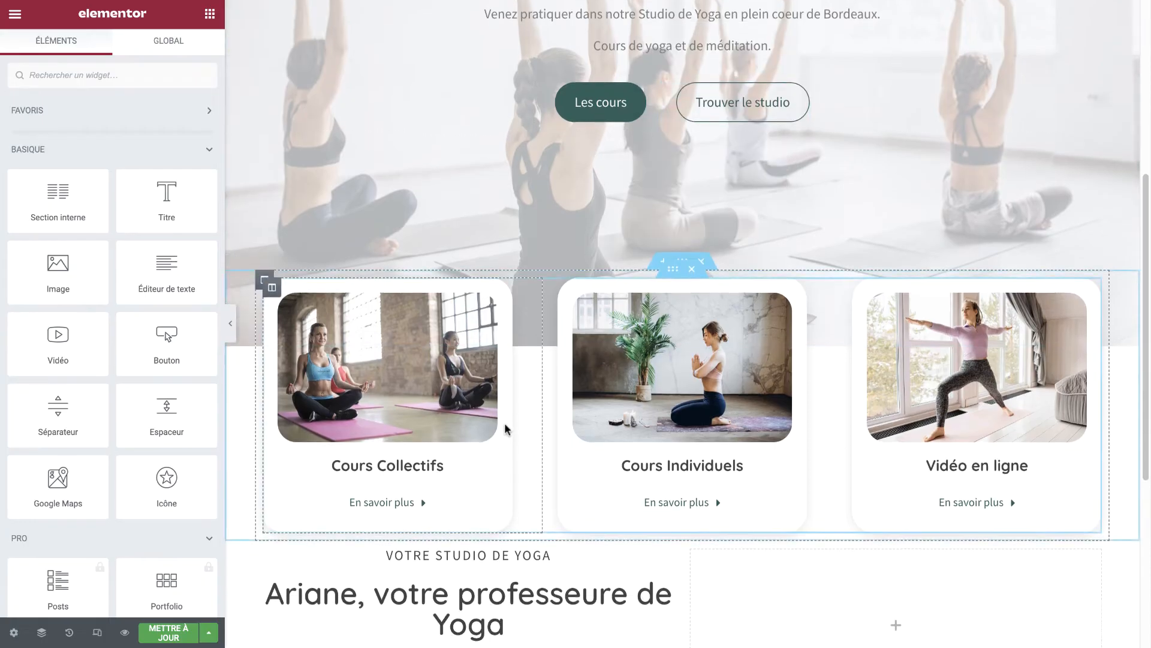
pyautogui.rightClick(498, 389)
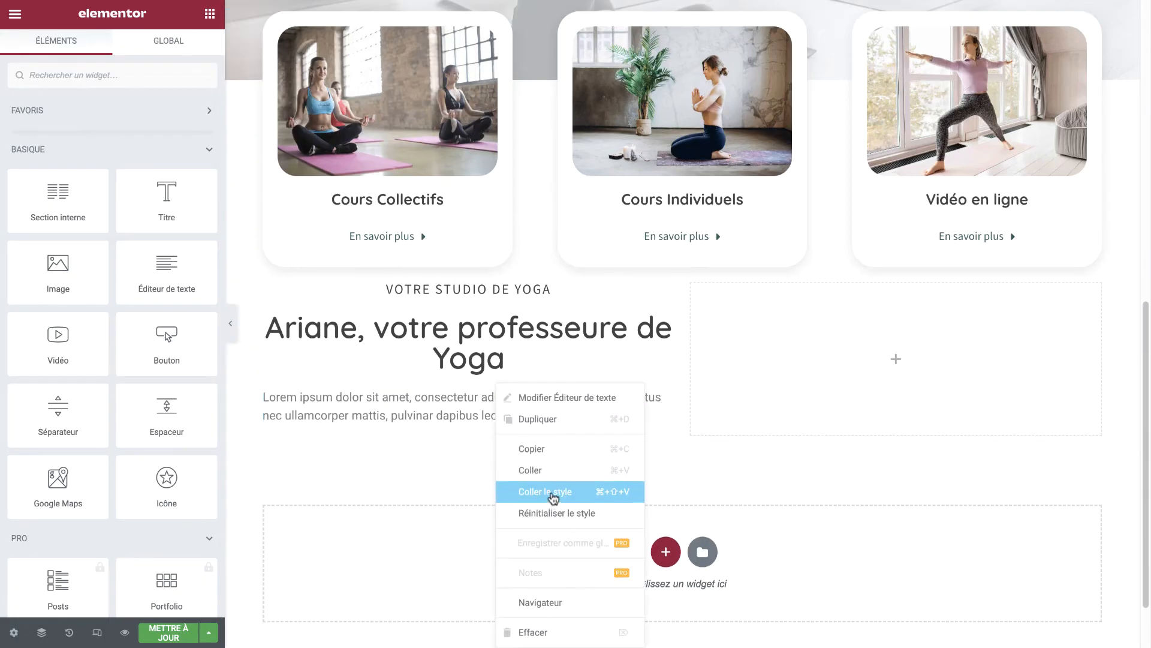
pyautogui.click(546, 472)
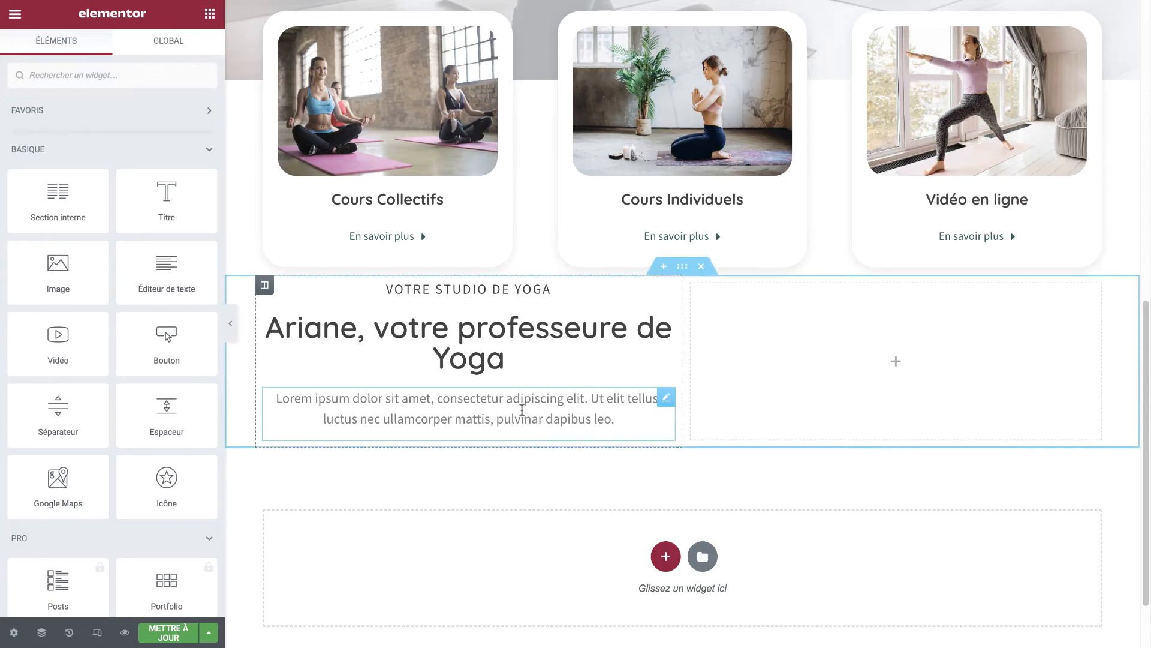
# Left-align the small title, the teacher heading and the Lorem ipsum paragraph in the first column
pyautogui.doubleClick(457, 284)
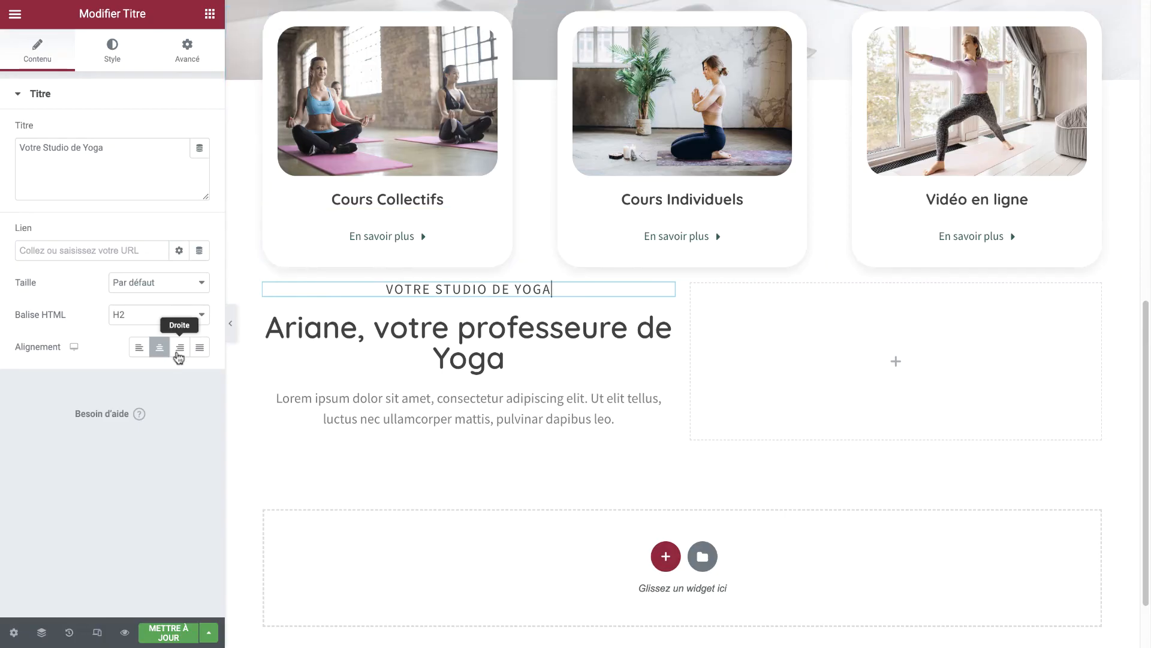
pyautogui.click(141, 349)
pyautogui.click(342, 354)
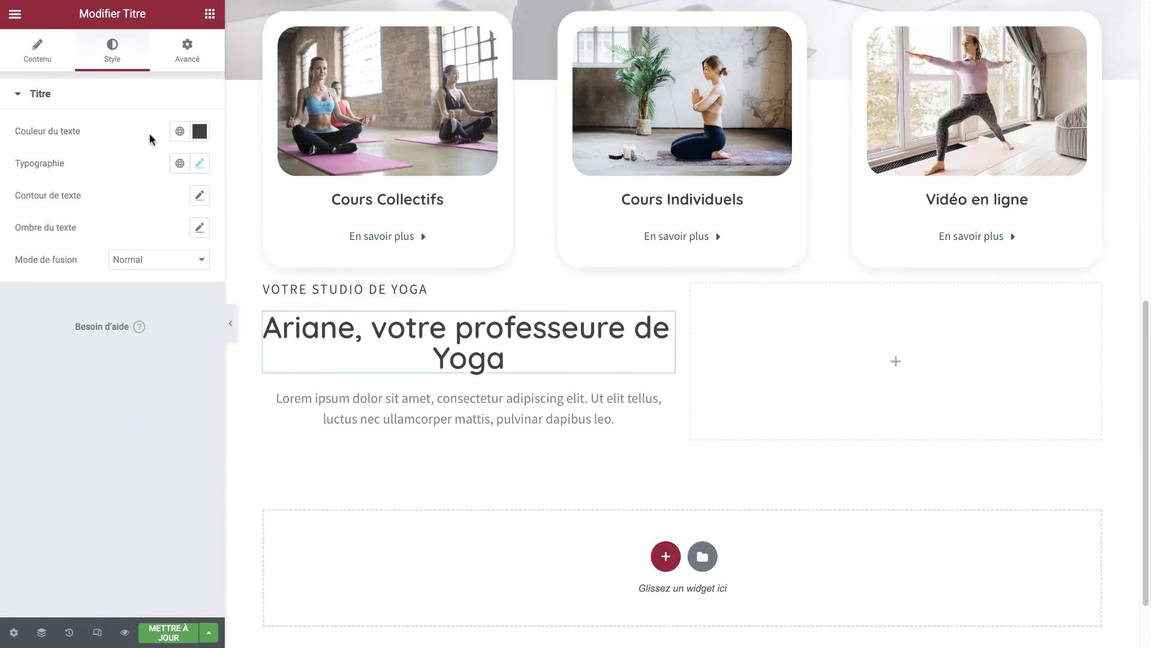
pyautogui.click(71, 57)
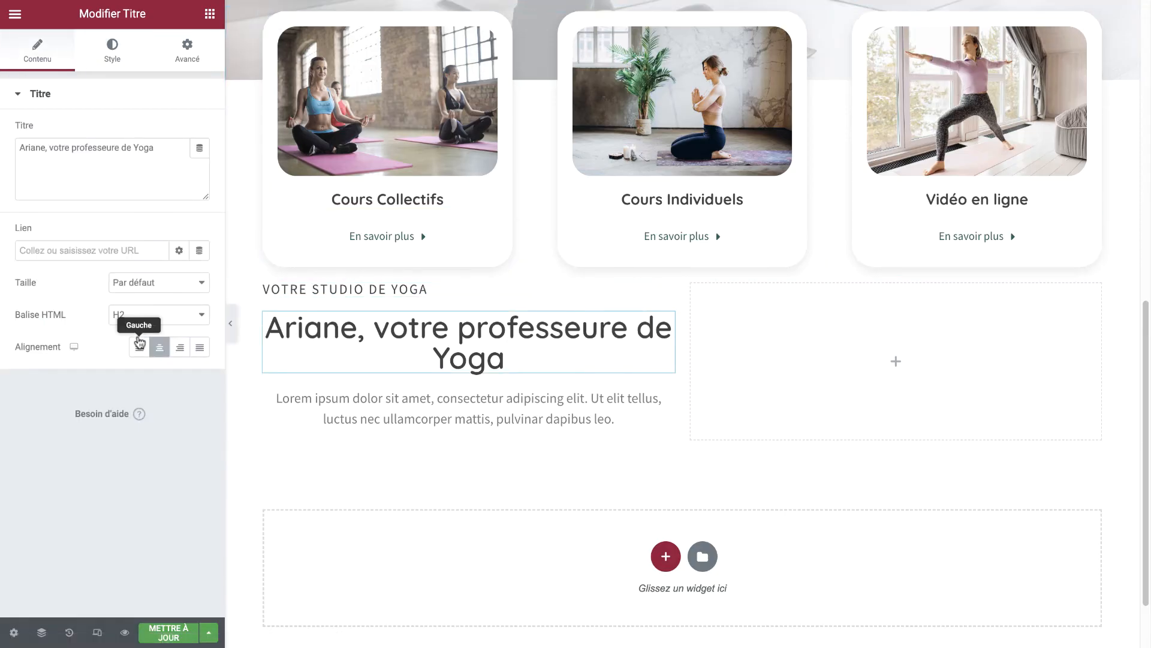
pyautogui.click(140, 346)
pyautogui.click(359, 396)
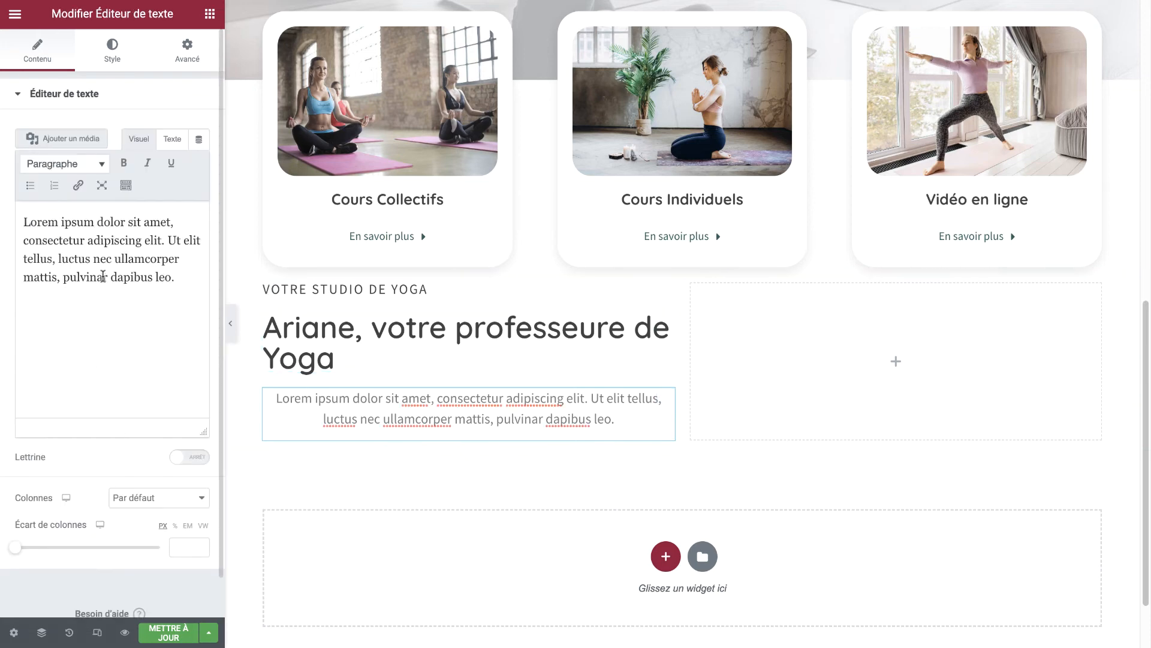
pyautogui.click(109, 53)
pyautogui.click(139, 131)
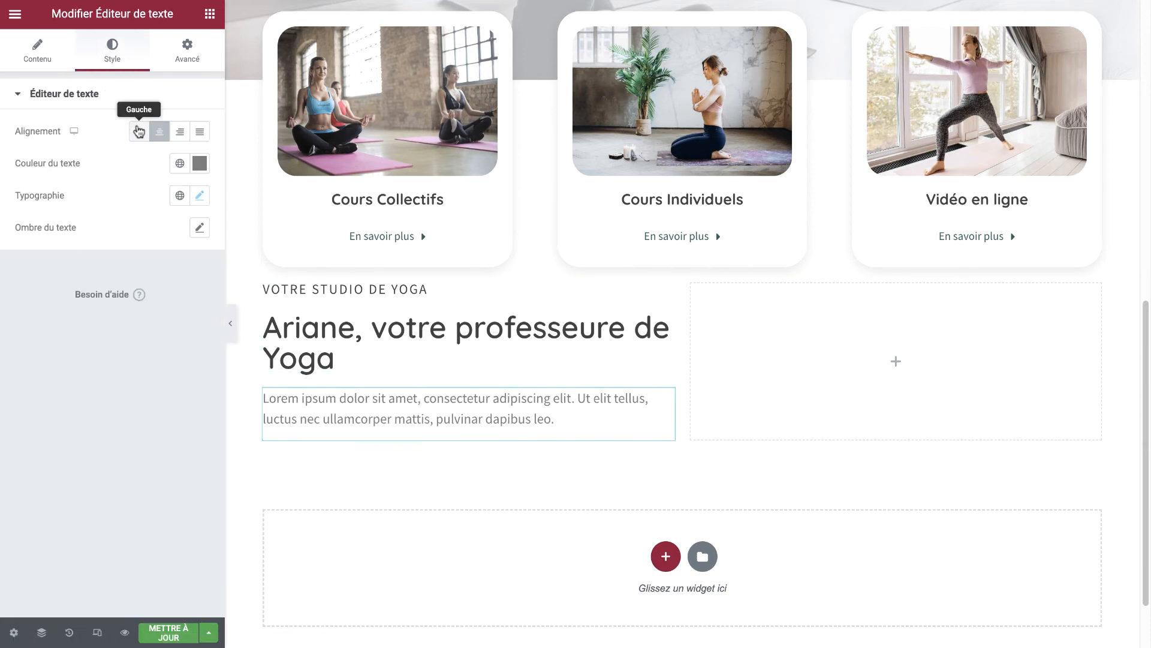
# Add a two-column inner section below the Lorem ipsum paragraph
pyautogui.scroll(-1, 549, 412)
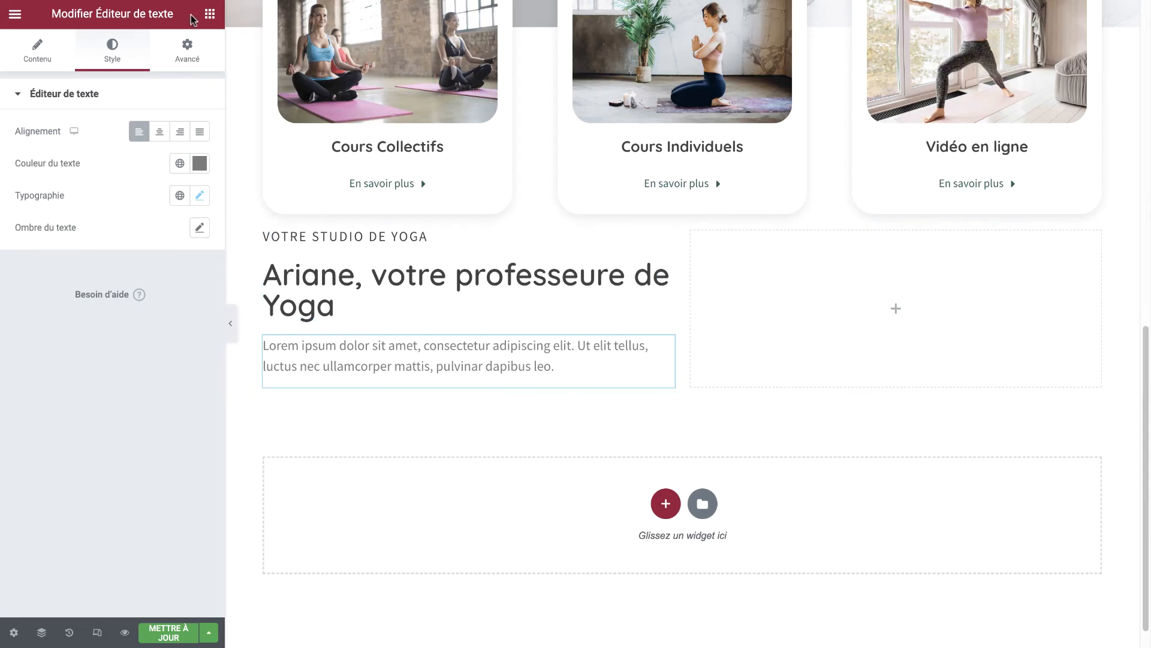
pyautogui.click(208, 15)
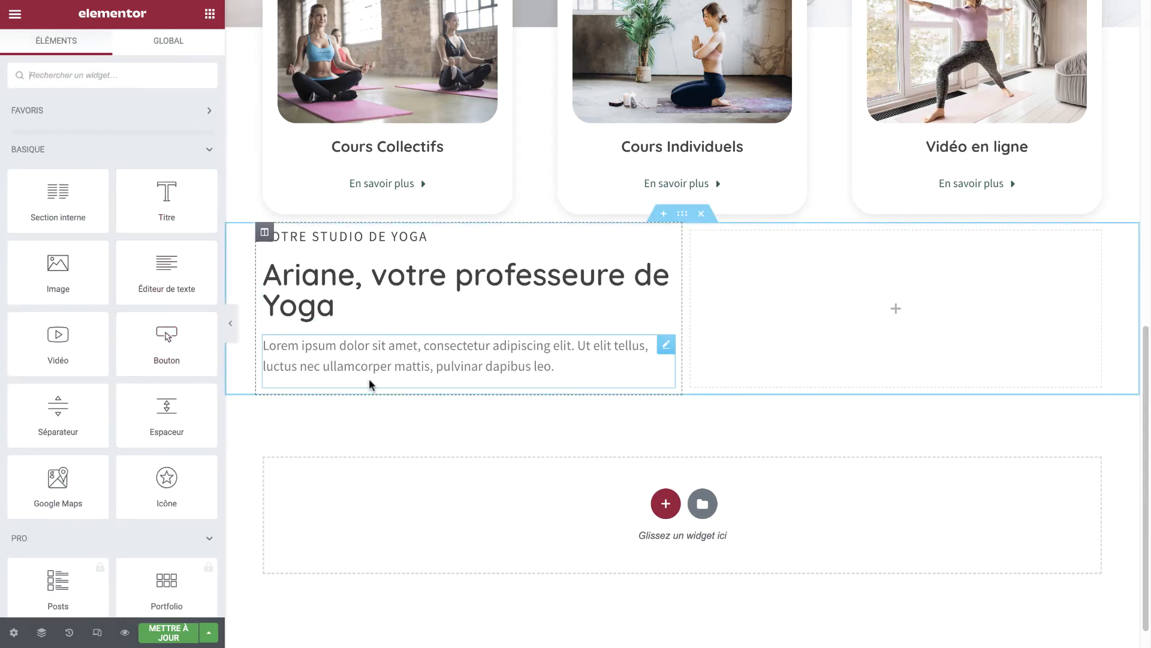
pyautogui.scroll(-1, 393, 339)
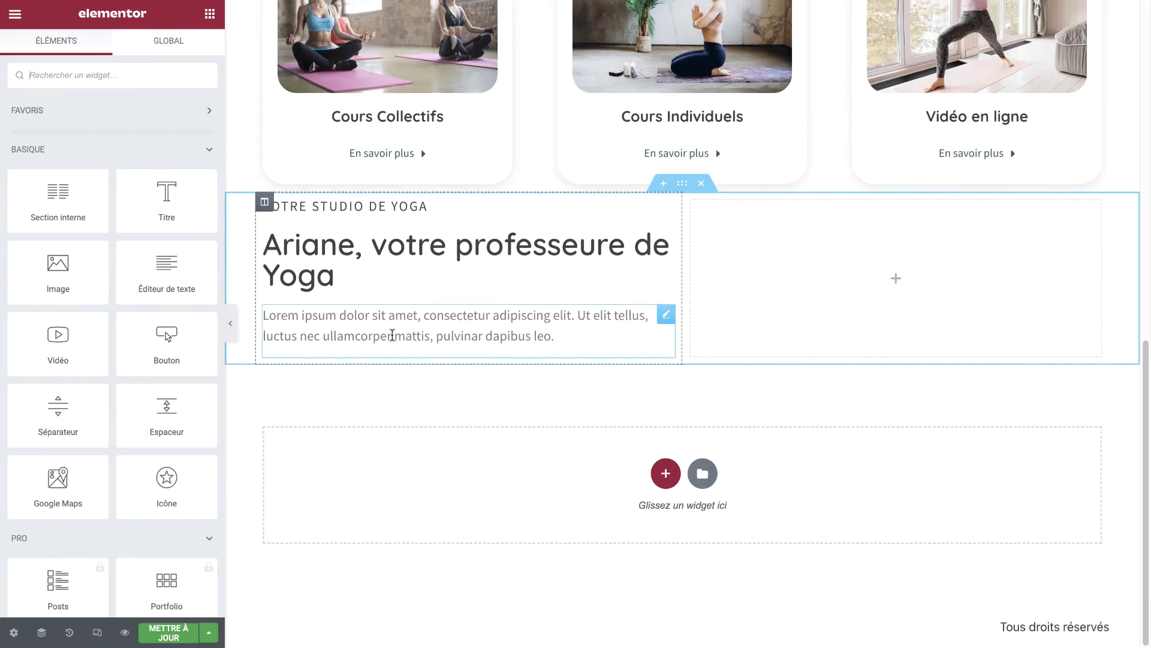
pyautogui.moveTo(96, 207); pyautogui.dragTo(360, 359)
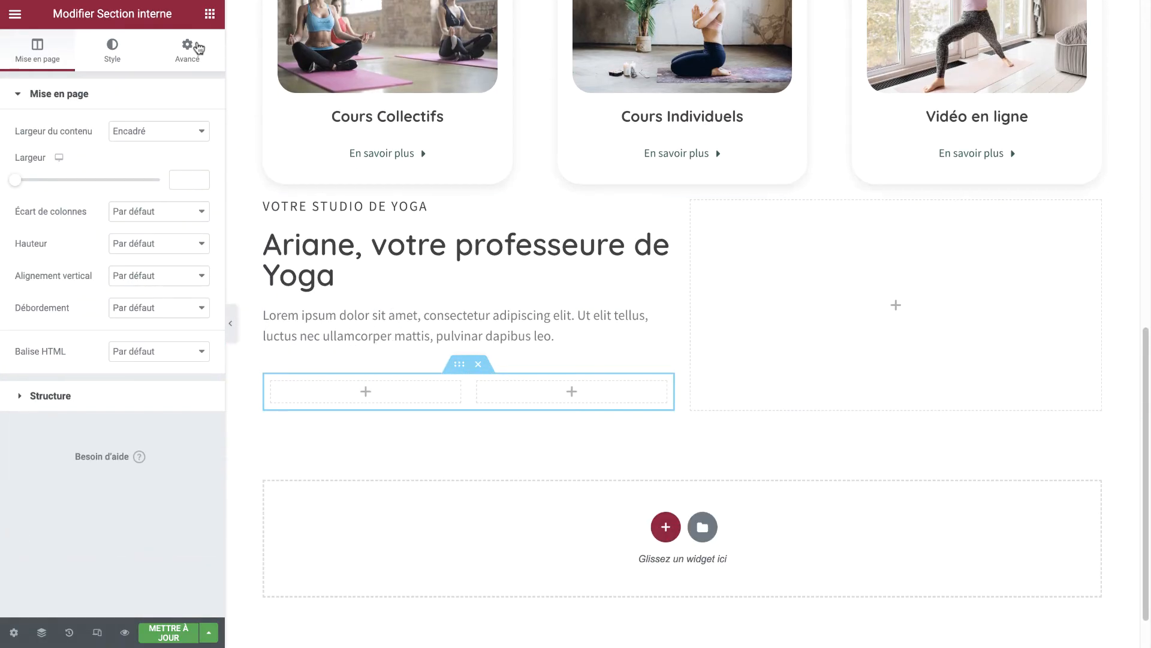
pyautogui.click(209, 13)
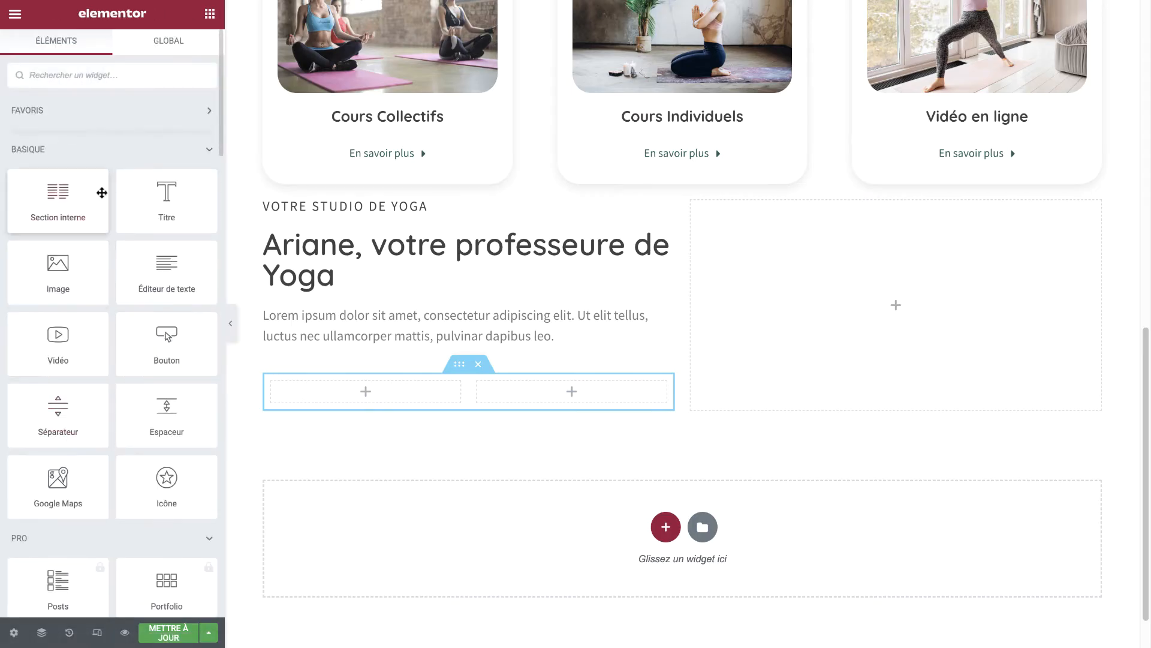
pyautogui.scroll(-10, 135, 352)
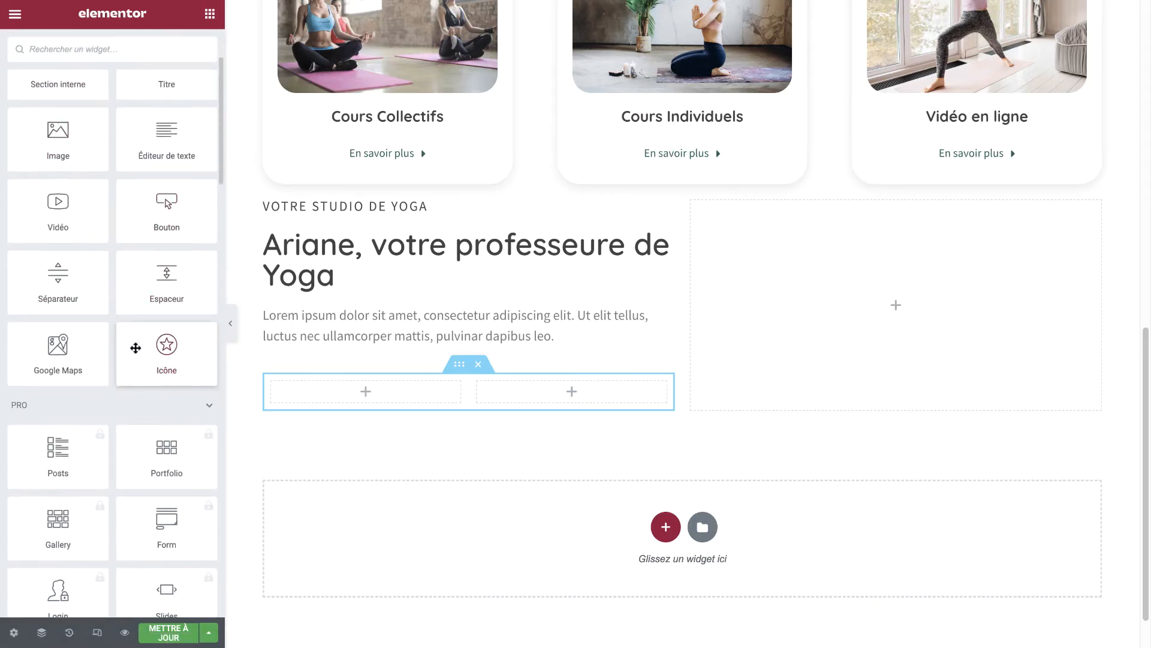
pyautogui.scroll(-9, 137, 353)
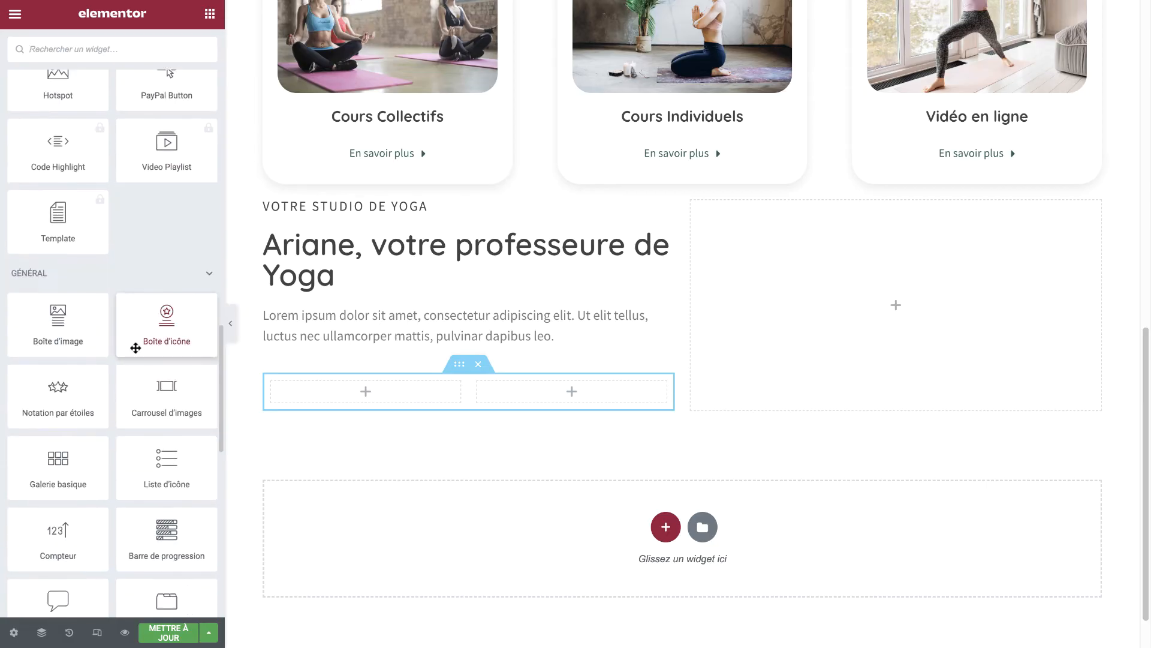
pyautogui.moveTo(143, 316); pyautogui.dragTo(369, 397)
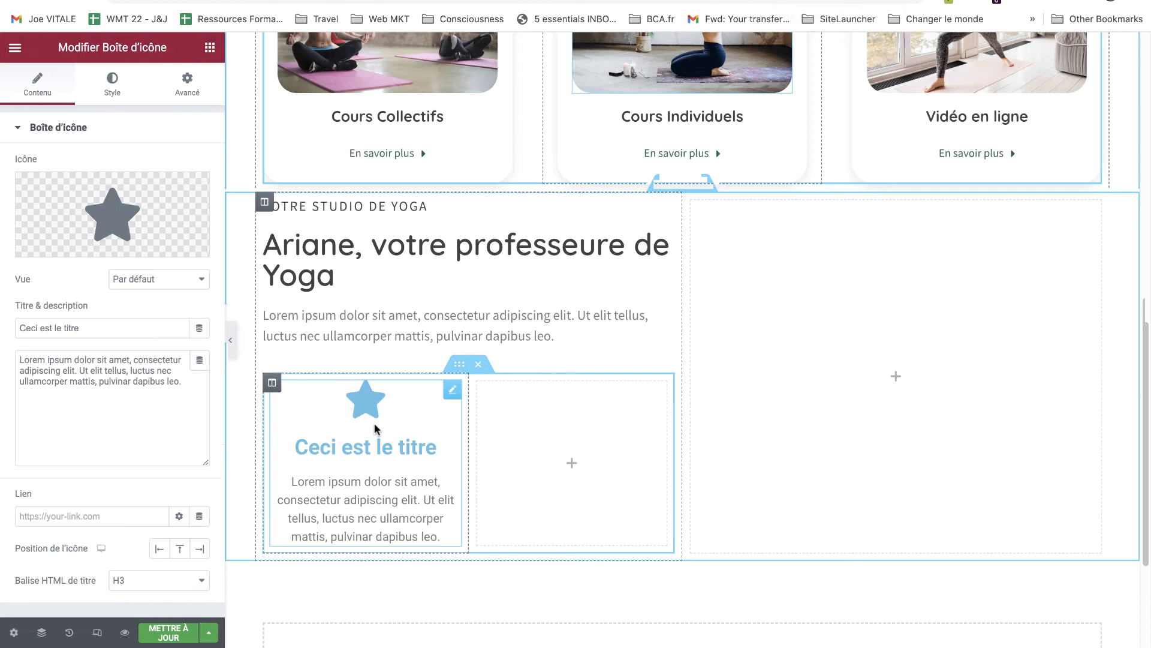
pyautogui.rightClick(375, 428)
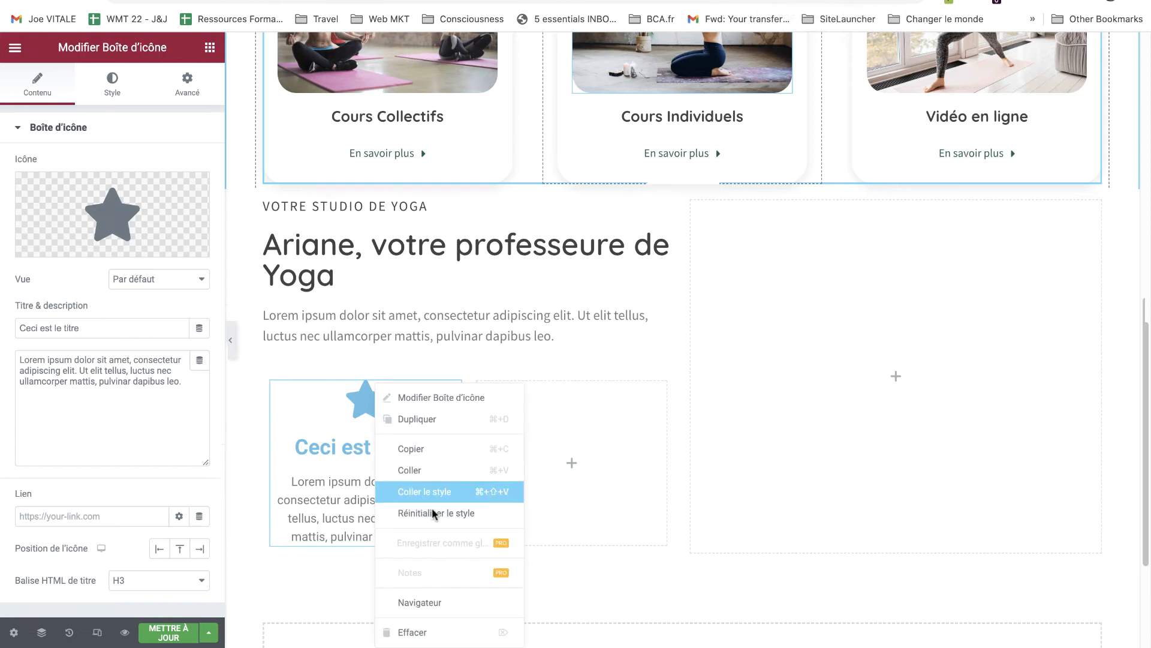
pyautogui.click(436, 634)
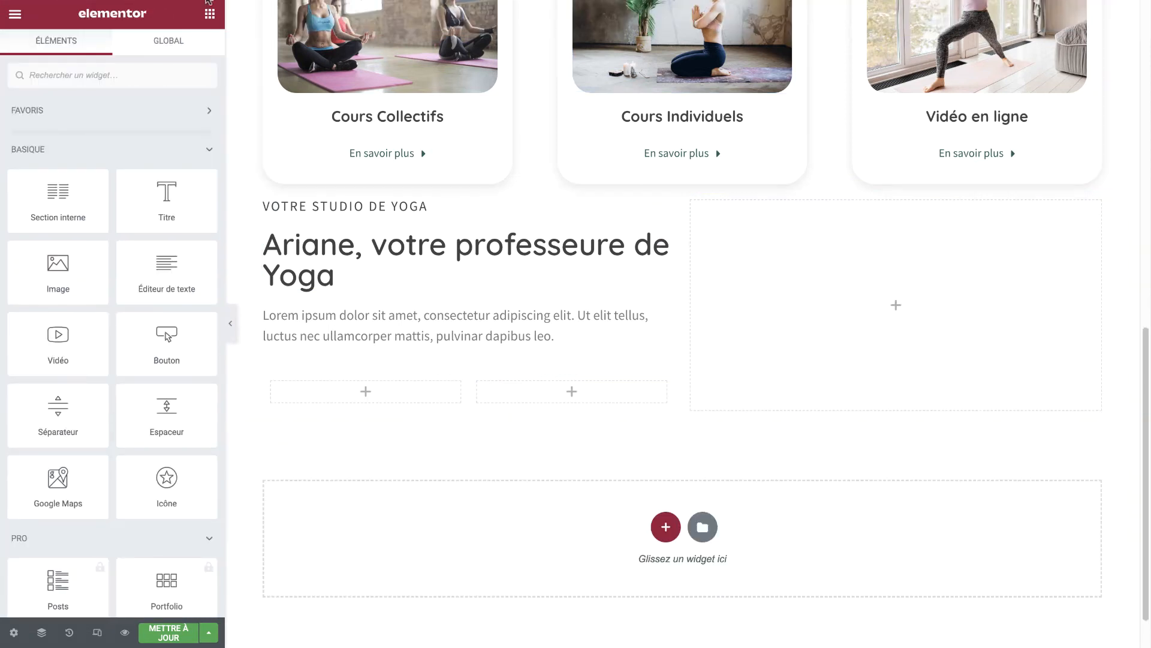
# Add an icon list widget (Liste d'icône) to the first column of the inner section
pyautogui.scroll(-20, 147, 211)
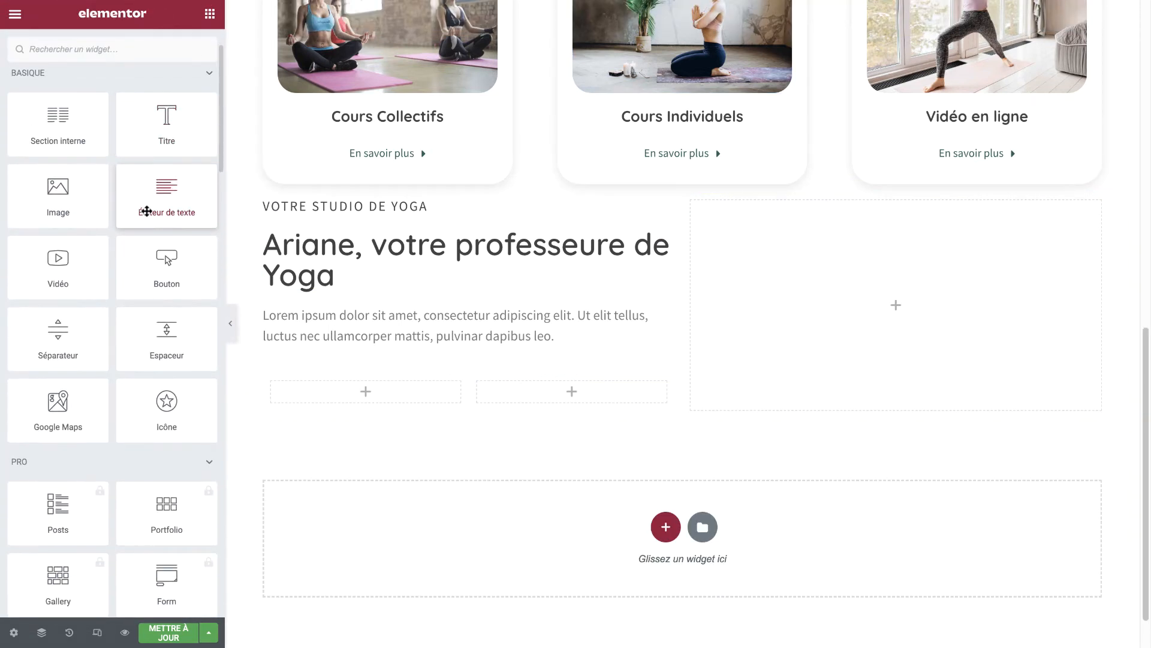
pyautogui.scroll(-12, 147, 215)
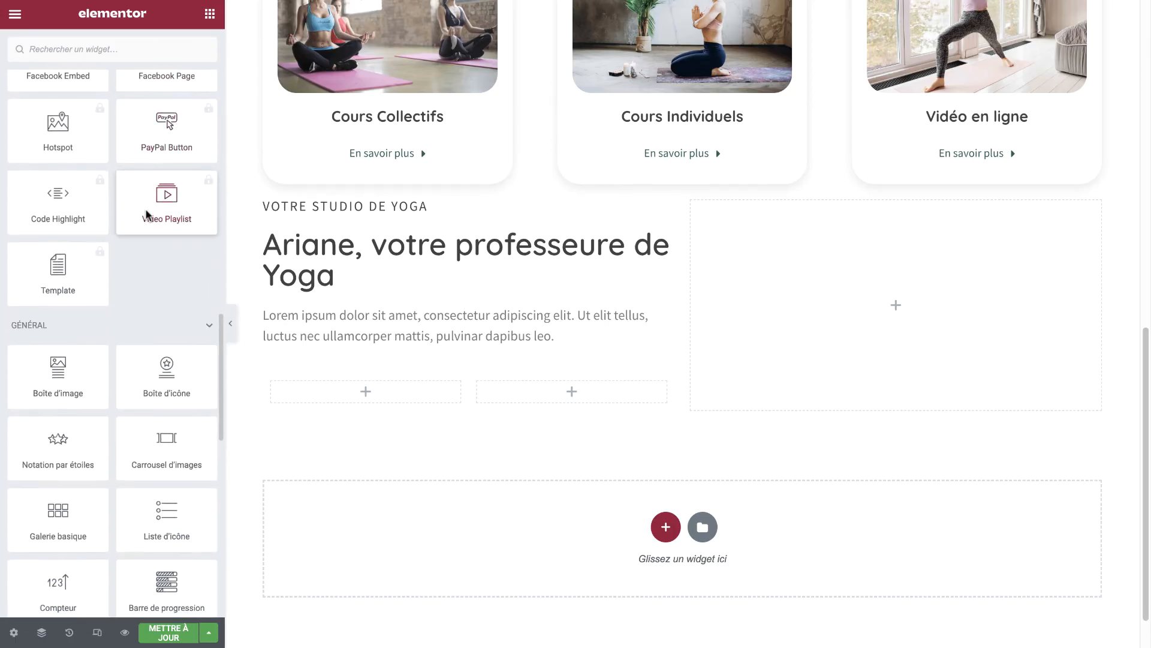
pyautogui.scroll(-3, 147, 211)
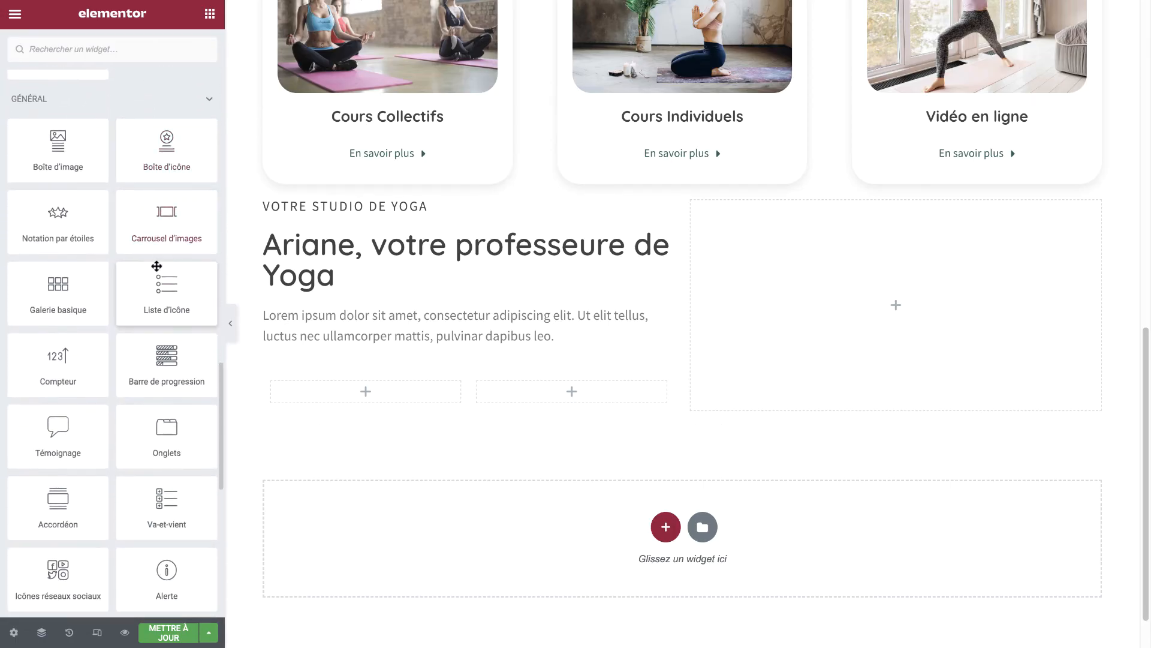
pyautogui.moveTo(156, 282); pyautogui.dragTo(365, 390)
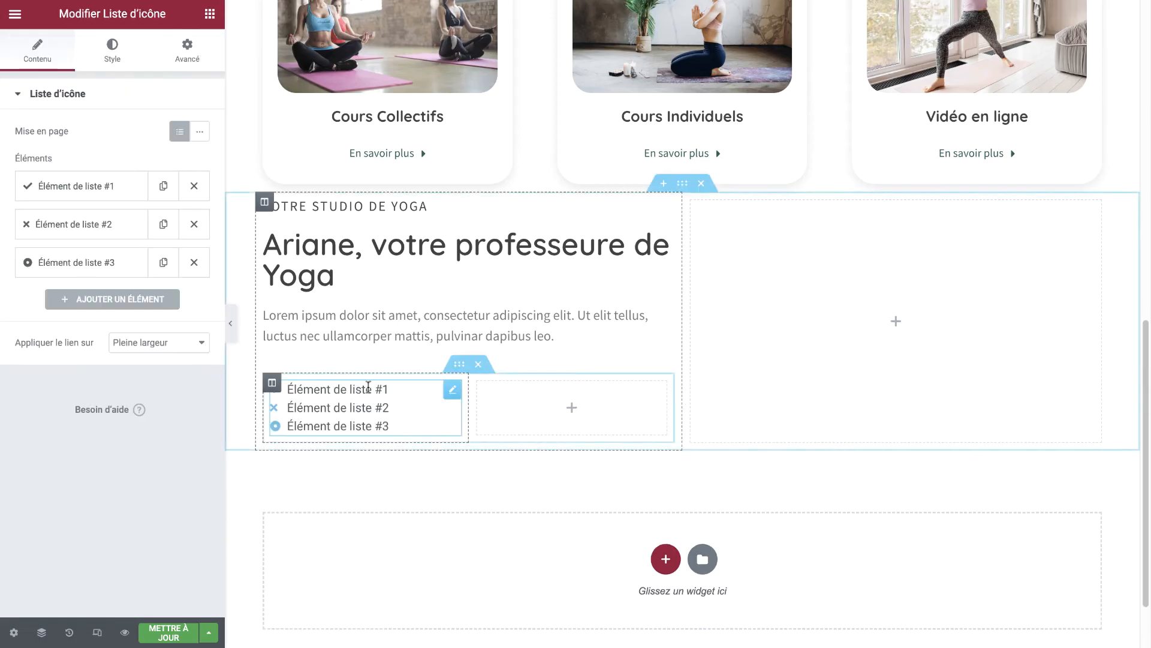
# Reduce the new icon list to a single item and replace its text with "Corps & Esprit" copied from the finished example
pyautogui.click(193, 225)
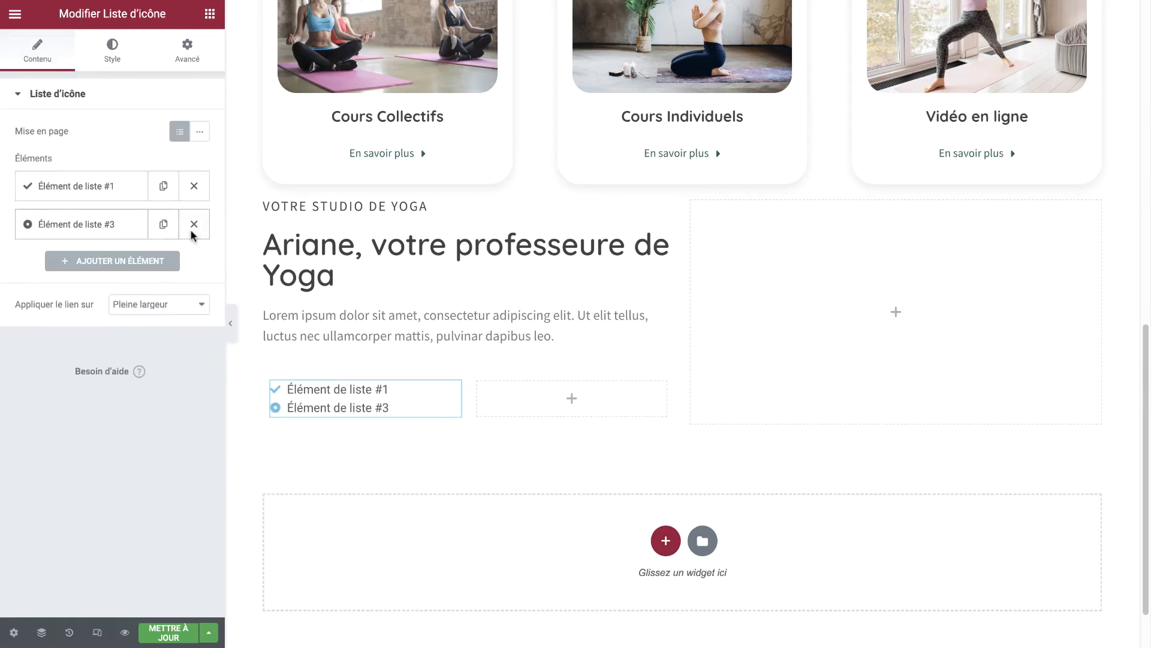
pyautogui.click(194, 225)
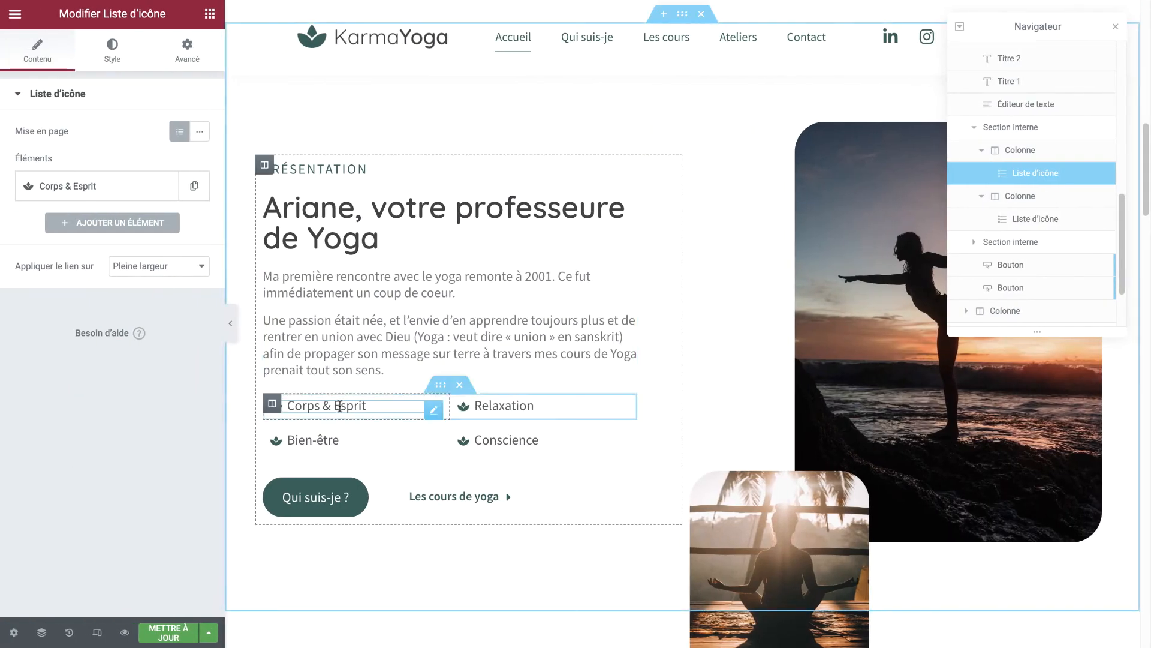
pyautogui.tripleClick(339, 406)
pyautogui.hotkey('ctrl', 'c')
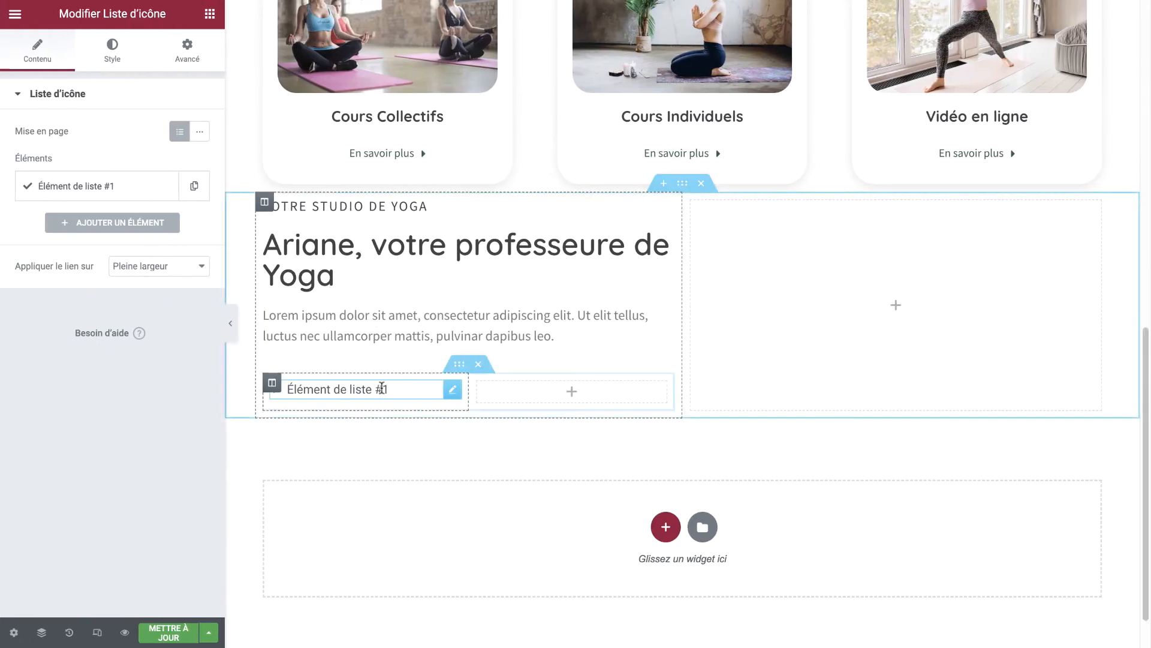
pyautogui.tripleClick(382, 388)
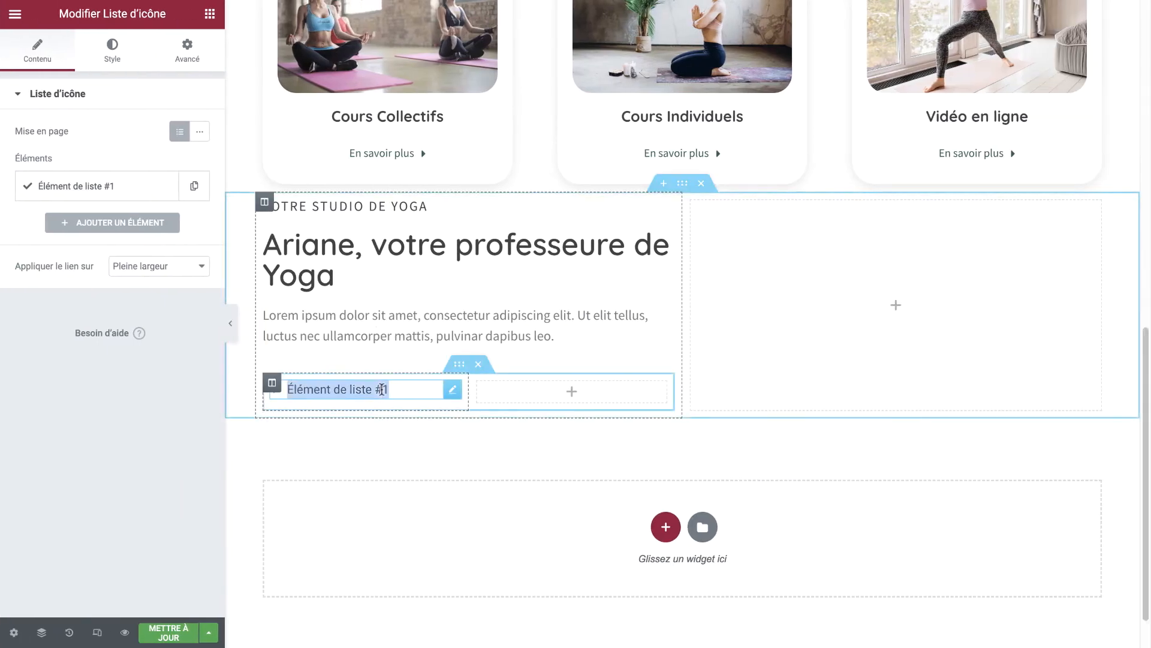
pyautogui.hotkey('ctrl', 'v')
pyautogui.click(442, 304)
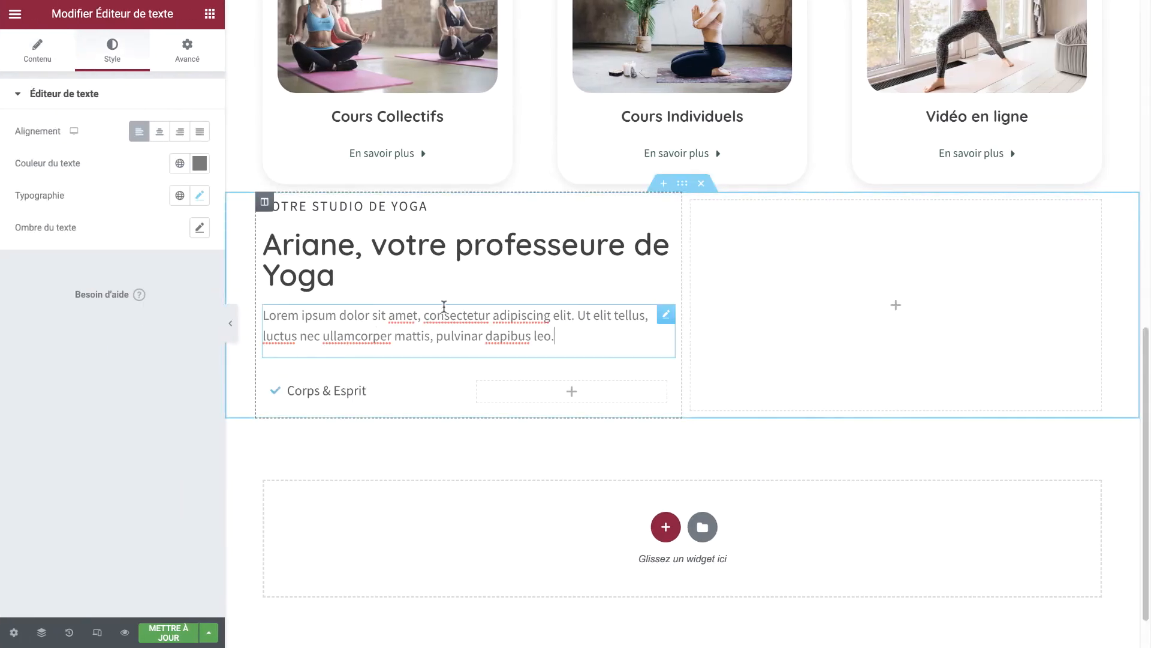
# Set the icon colour of the Corps & Esprit list to the global colour Accent 2
pyautogui.click(369, 387)
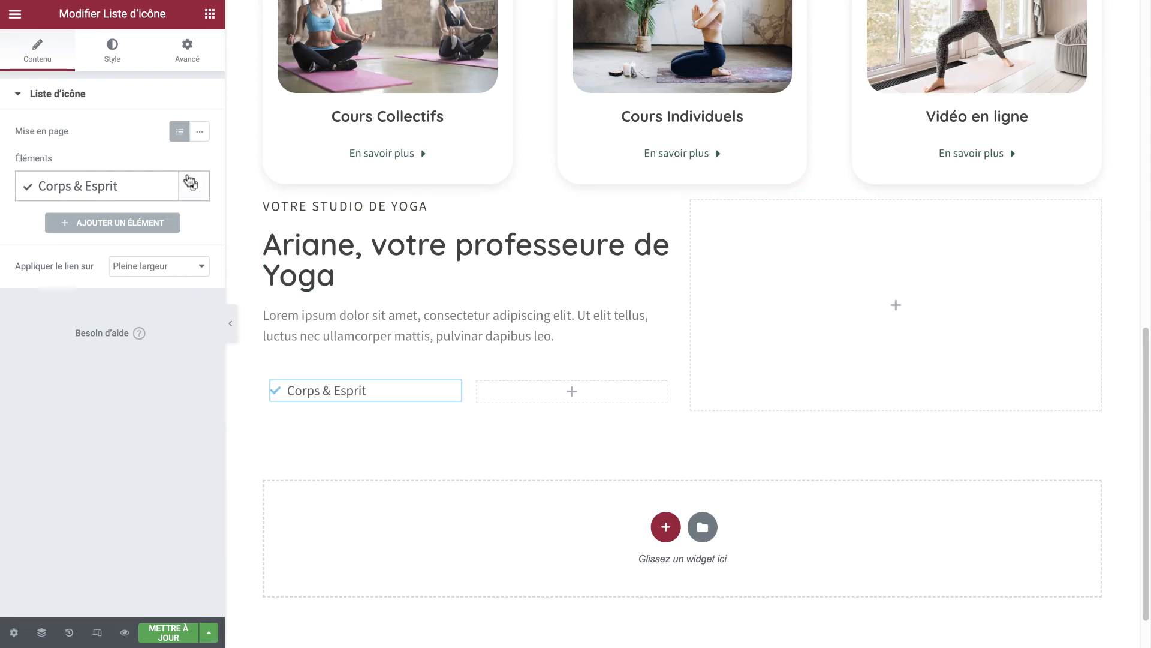
pyautogui.click(115, 55)
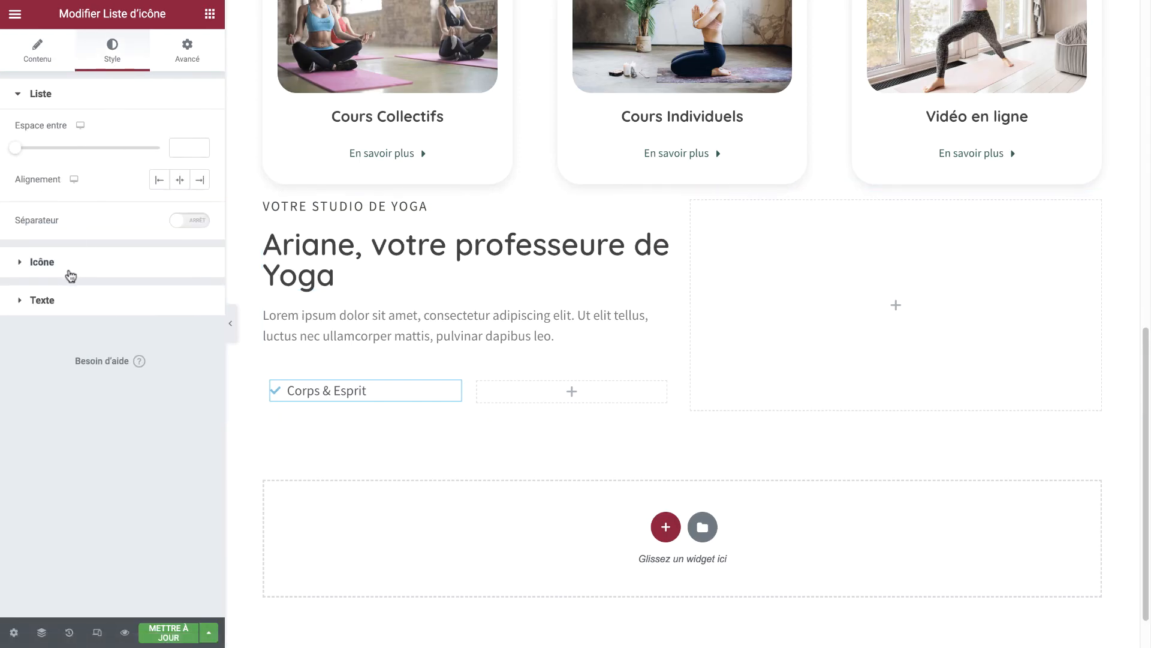
pyautogui.click(71, 275)
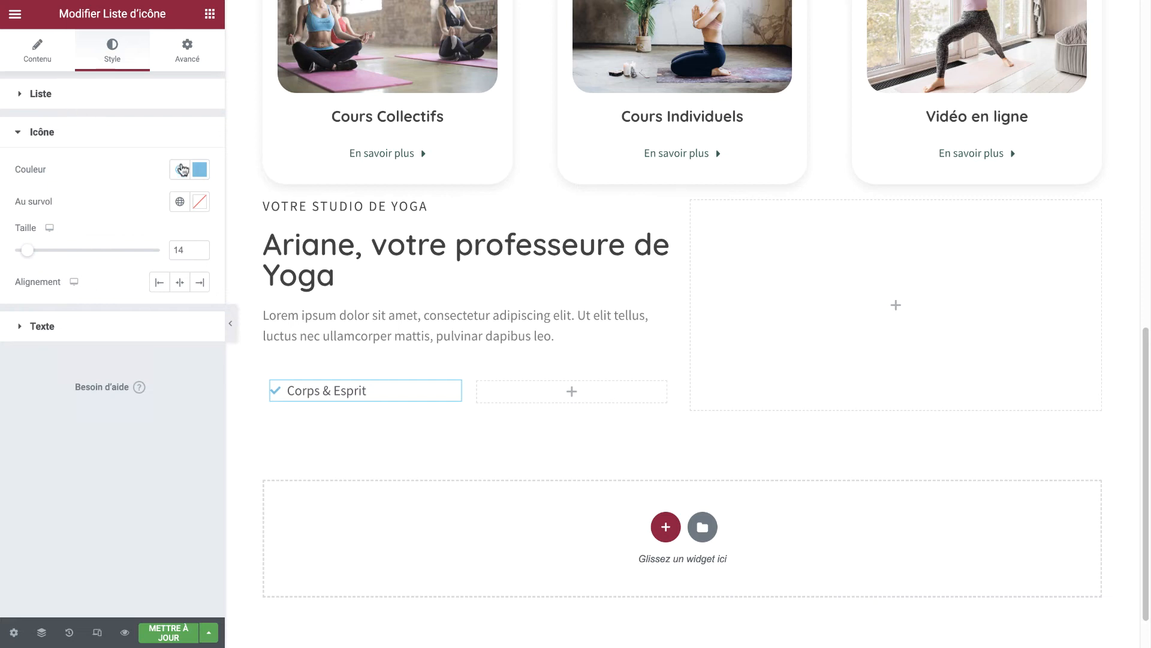
pyautogui.click(200, 170)
pyautogui.click(180, 170)
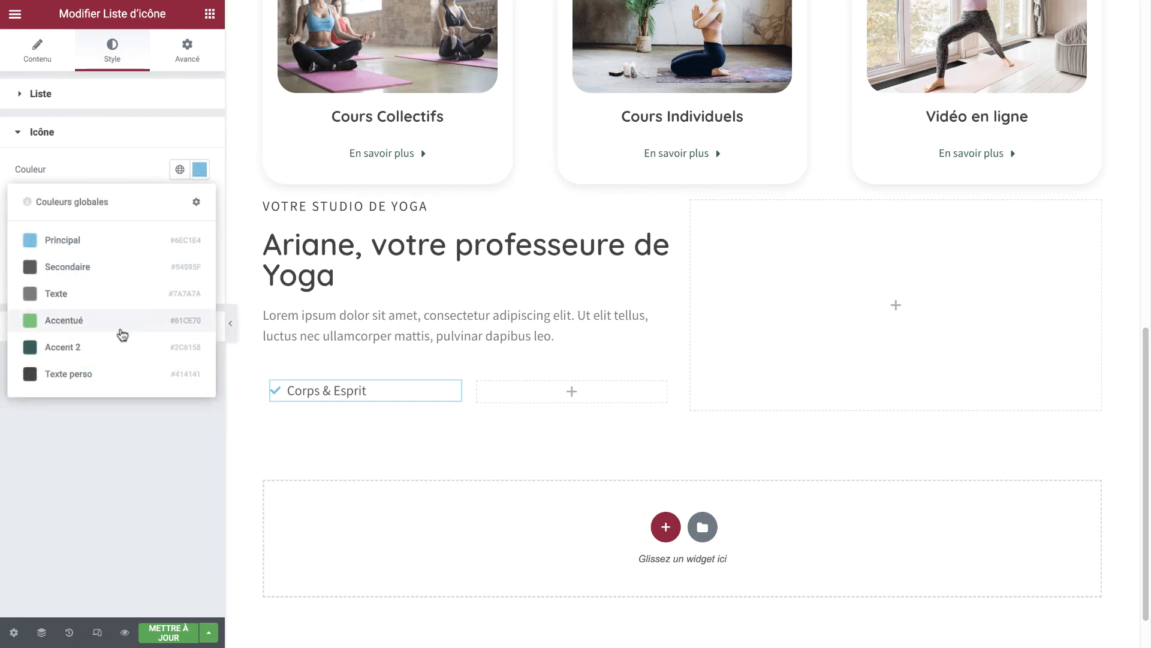
pyautogui.click(110, 344)
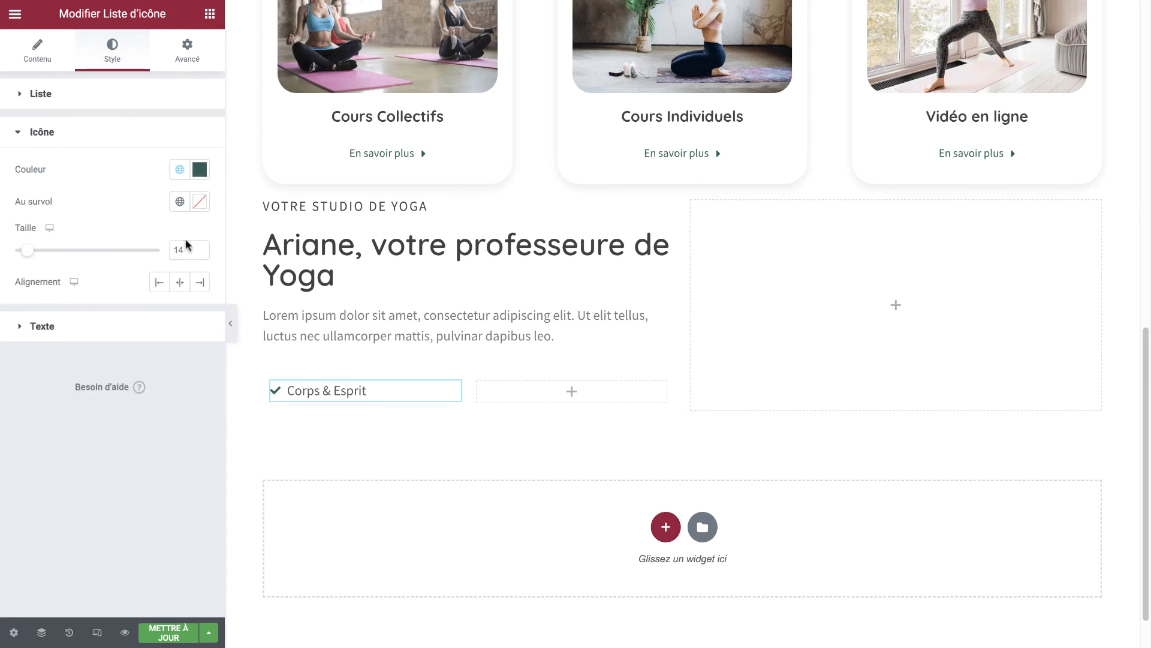
# Replace the check icon of the Corps & Esprit item with the Spa icon from the icon library
pyautogui.click(61, 53)
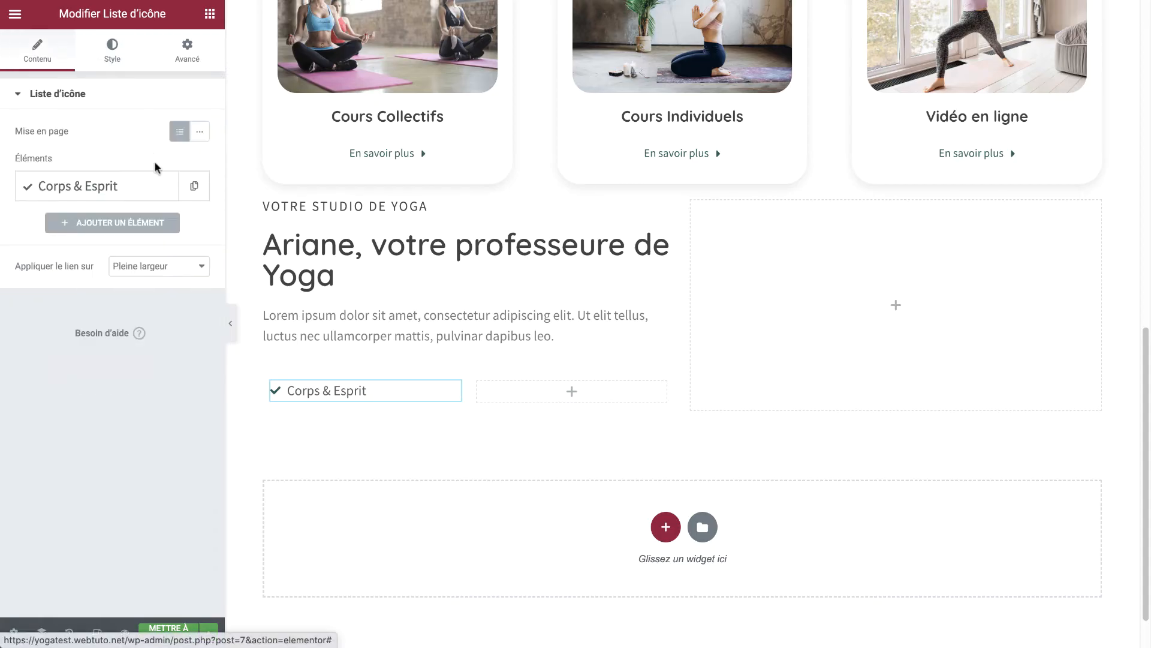
pyautogui.click(136, 199)
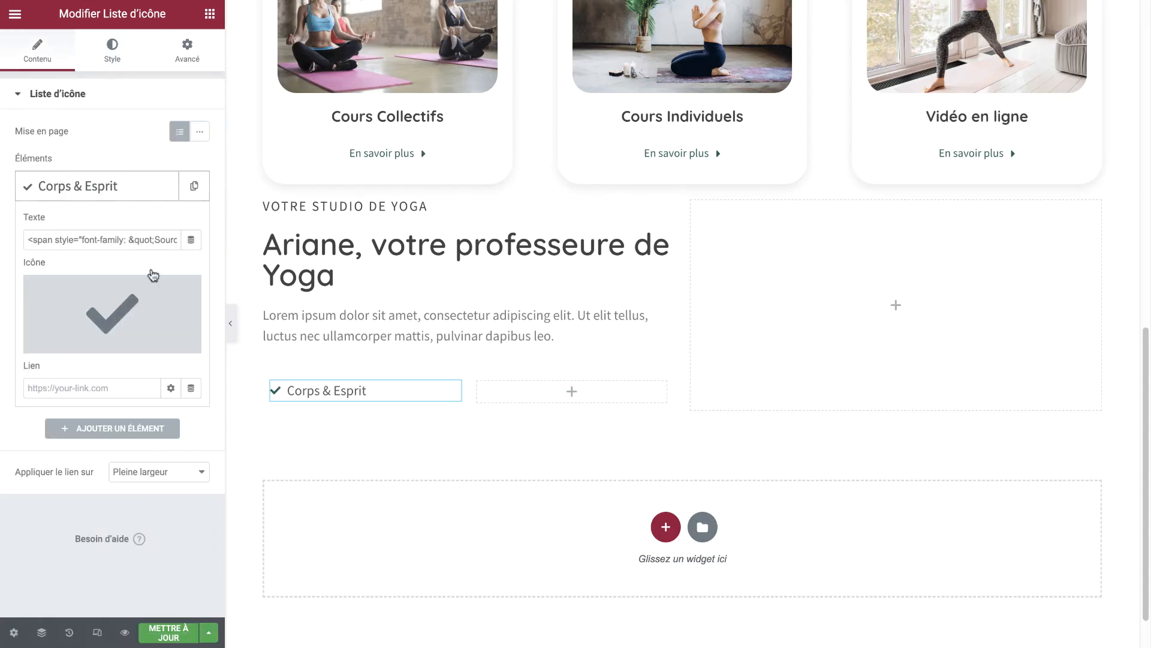
pyautogui.click(141, 303)
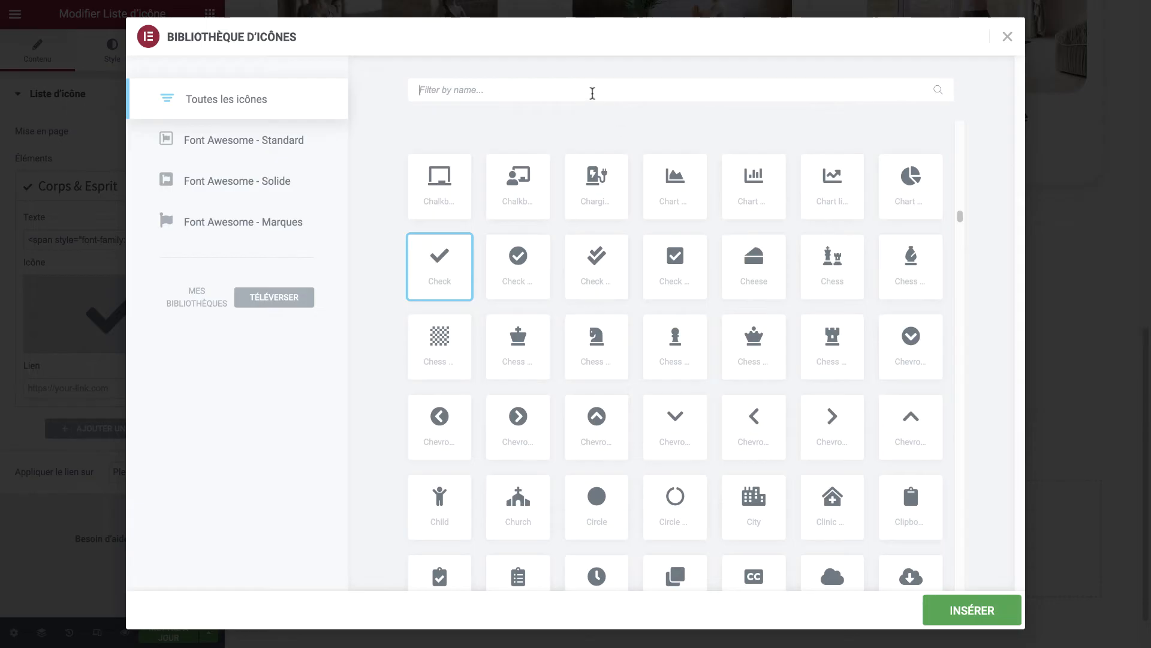
pyautogui.click(593, 95)
pyautogui.write('spa')
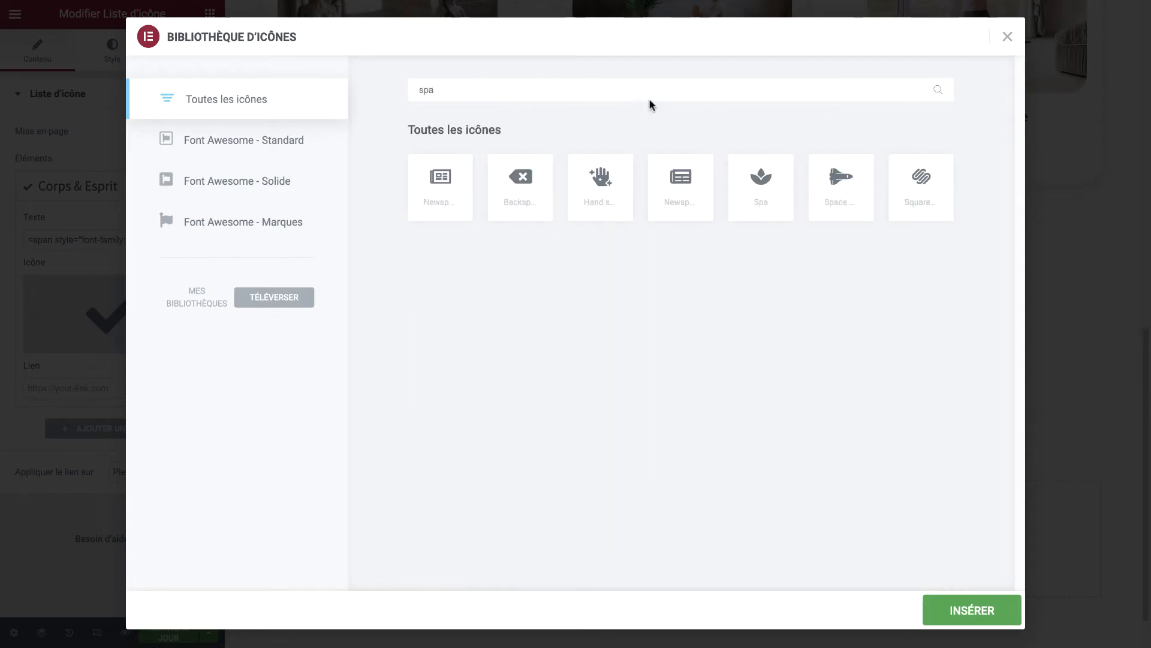
pyautogui.click(756, 182)
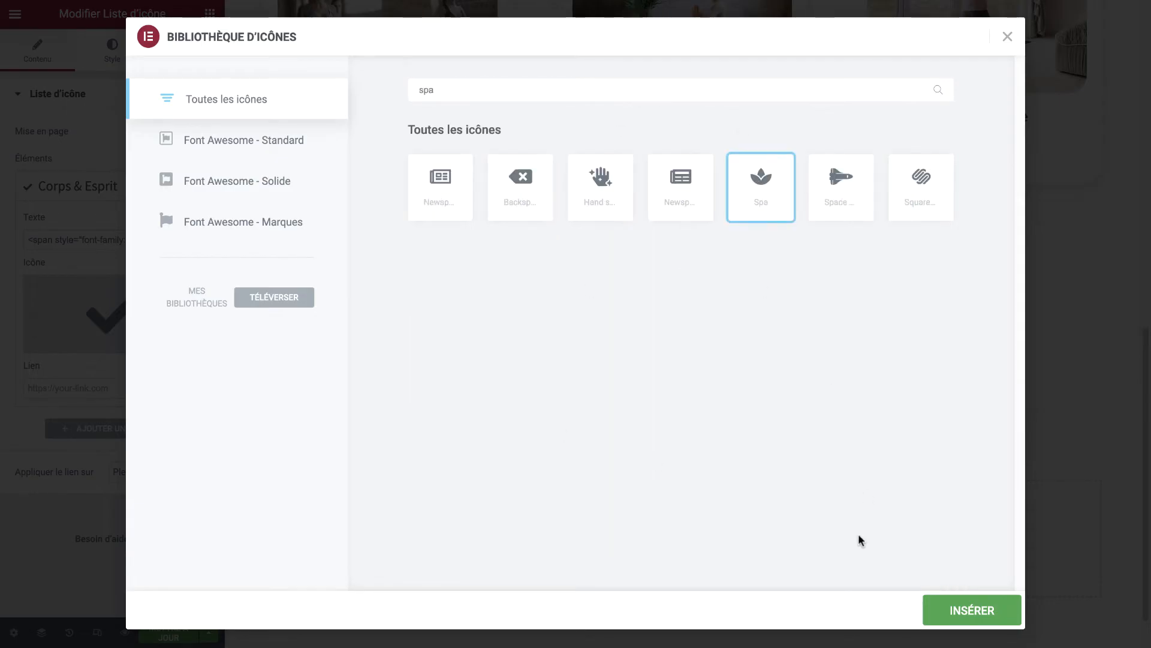
pyautogui.click(966, 610)
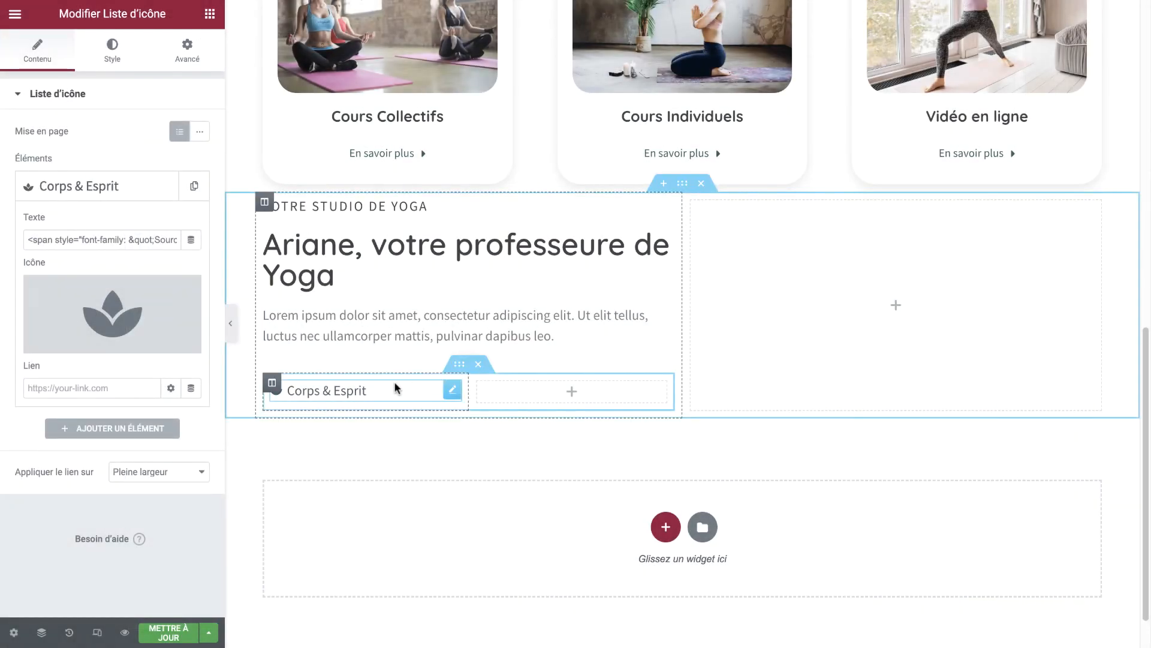
pyautogui.rightClick(273, 382)
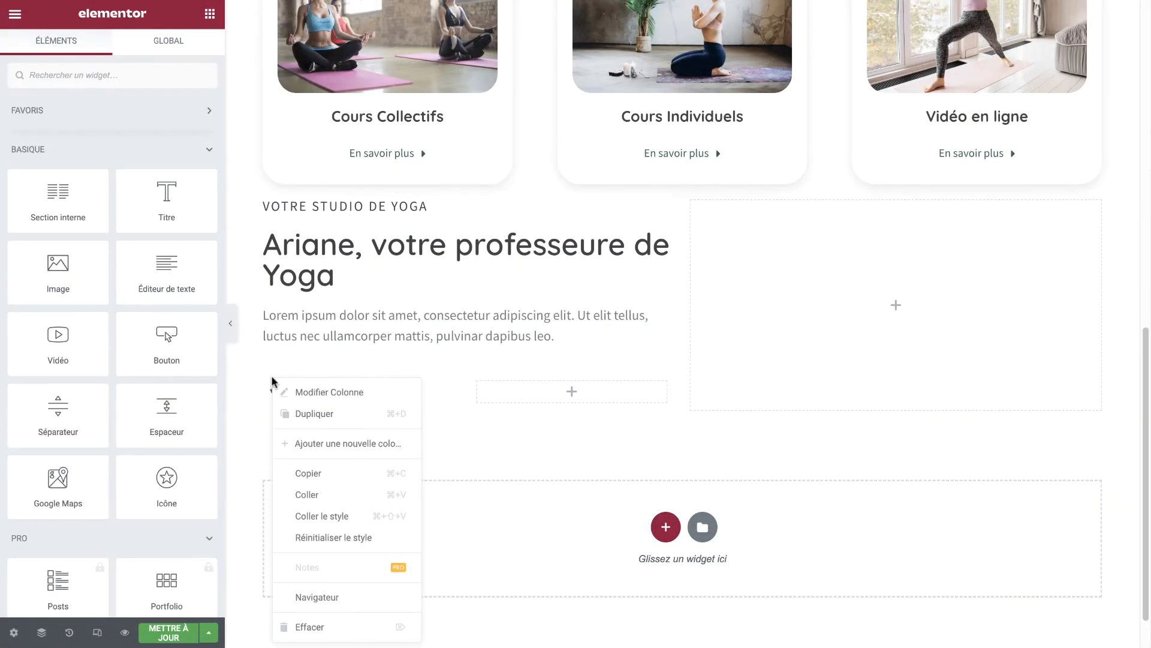
pyautogui.click(285, 357)
# Set the Corps & Esprit list text to Source Sans Pro at 18 px with a text indent of 8
pyautogui.click(316, 390)
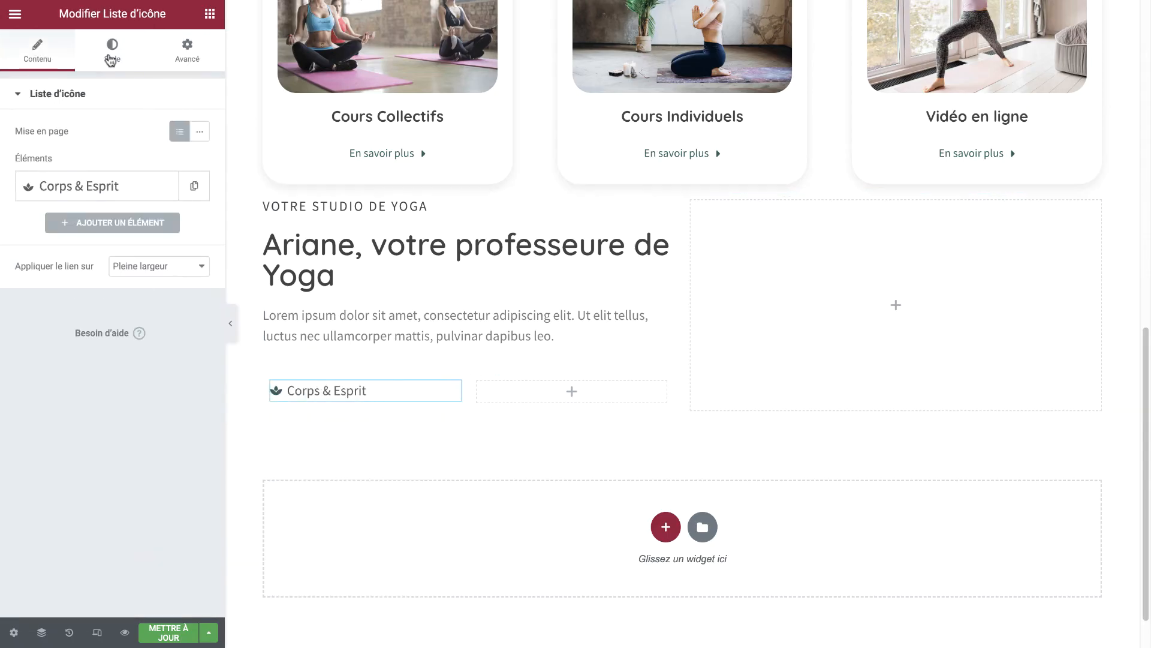
pyautogui.click(111, 60)
pyautogui.click(110, 264)
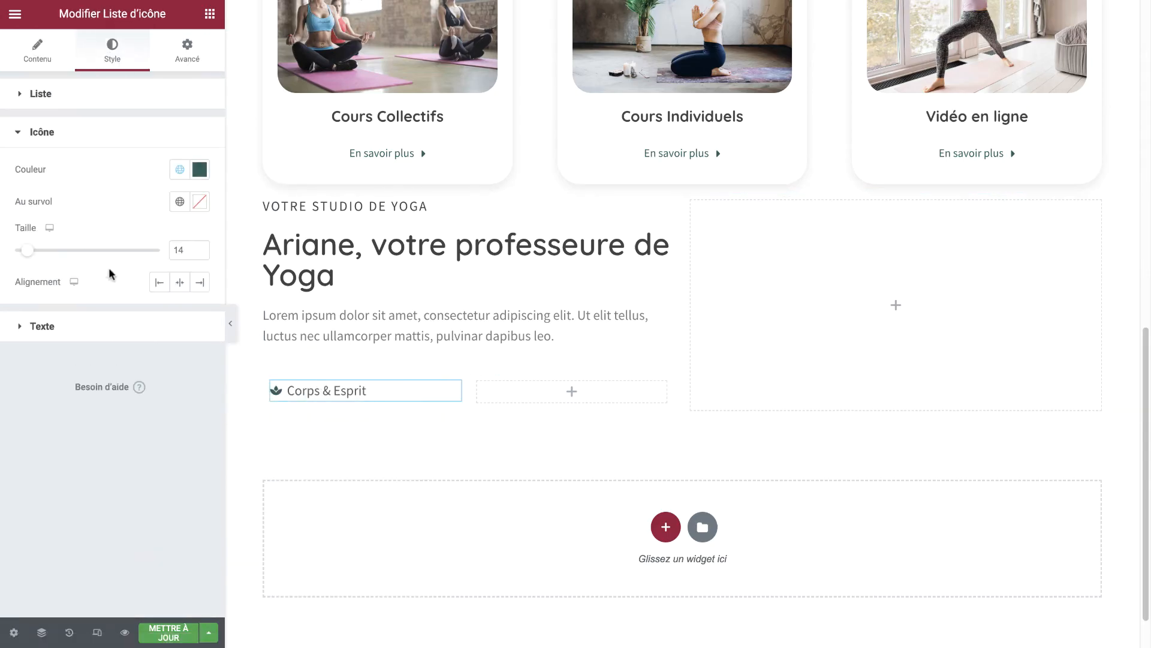
pyautogui.click(103, 327)
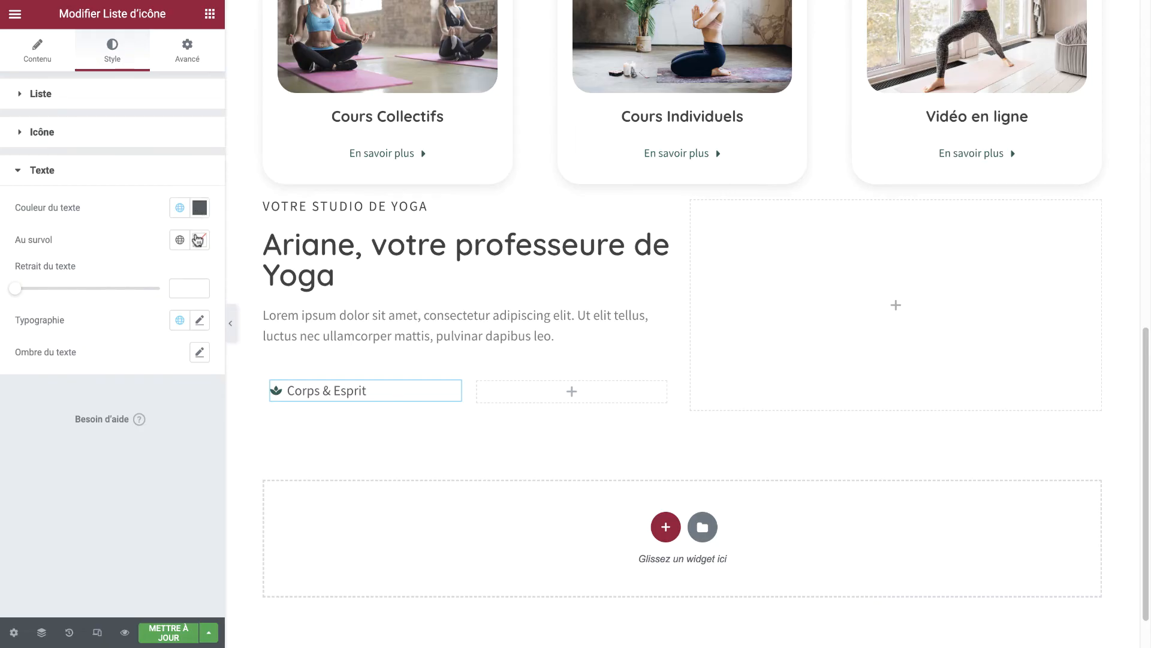
pyautogui.click(199, 322)
pyautogui.click(171, 393)
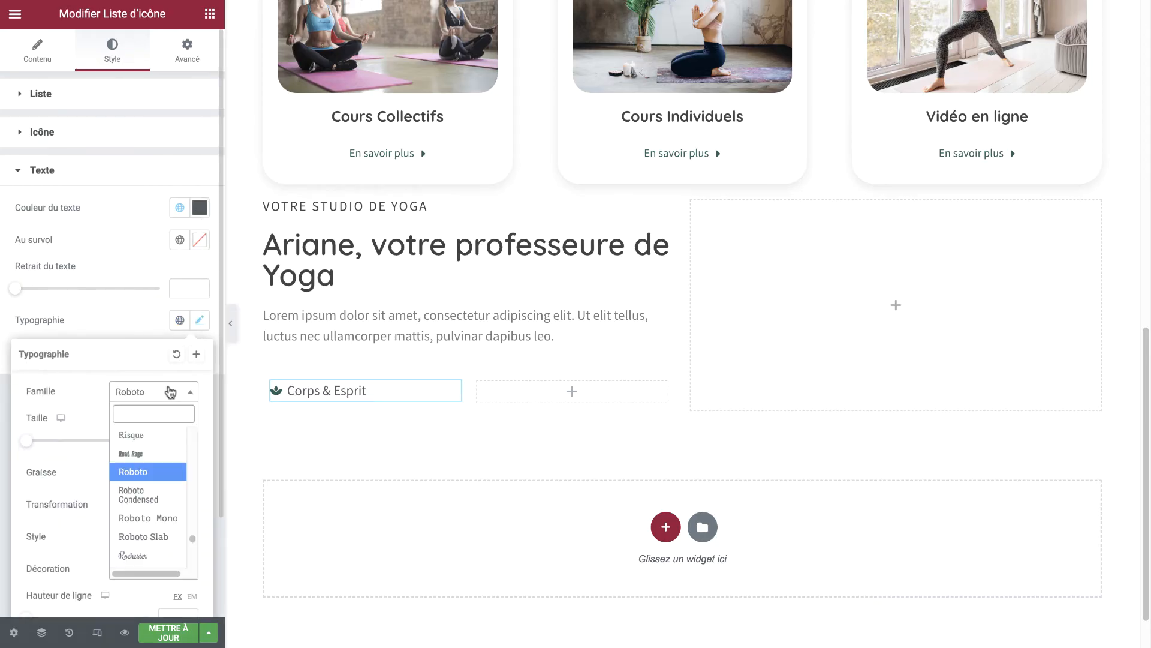
pyautogui.write('sourc')
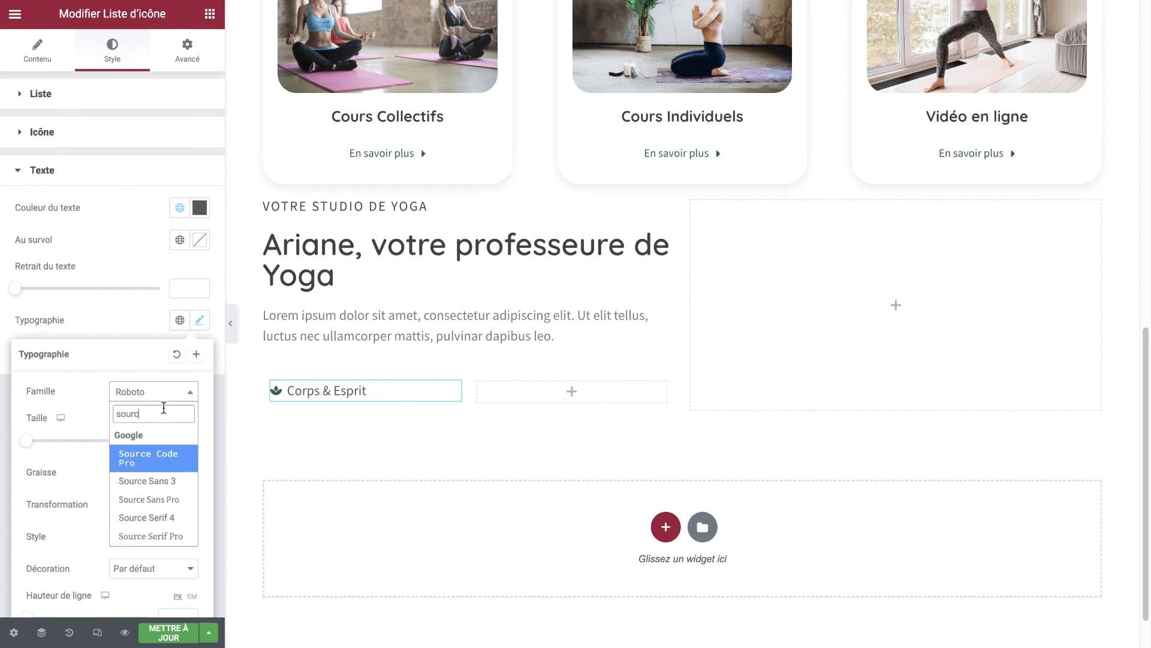
pyautogui.click(155, 499)
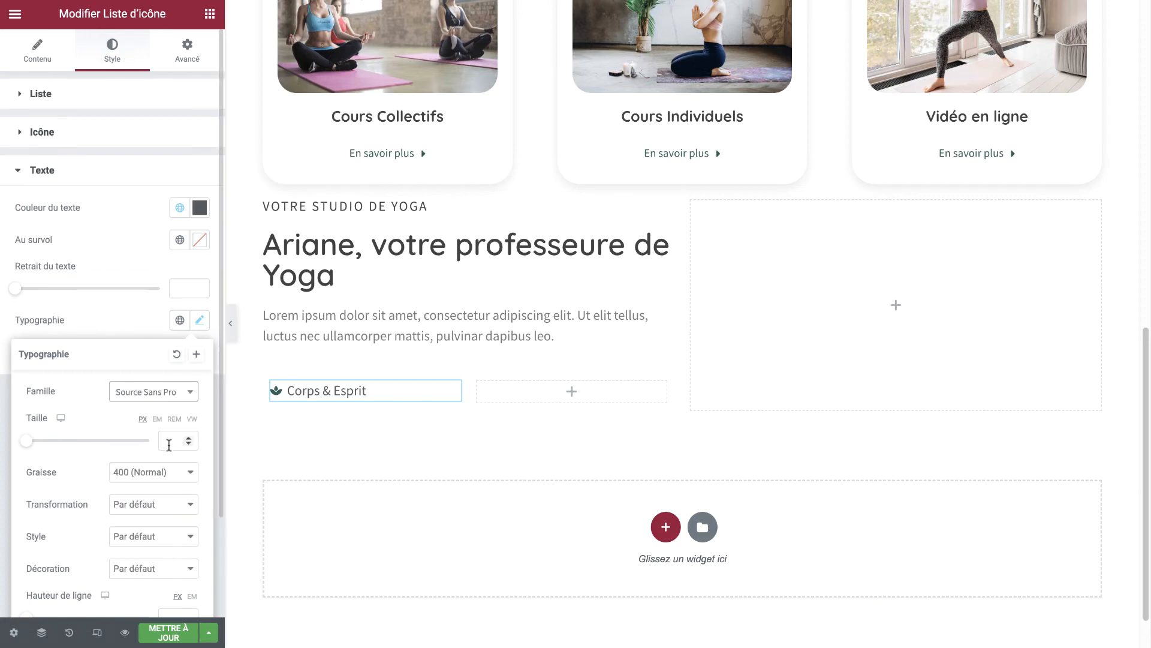
pyautogui.scroll(-1, 180, 431)
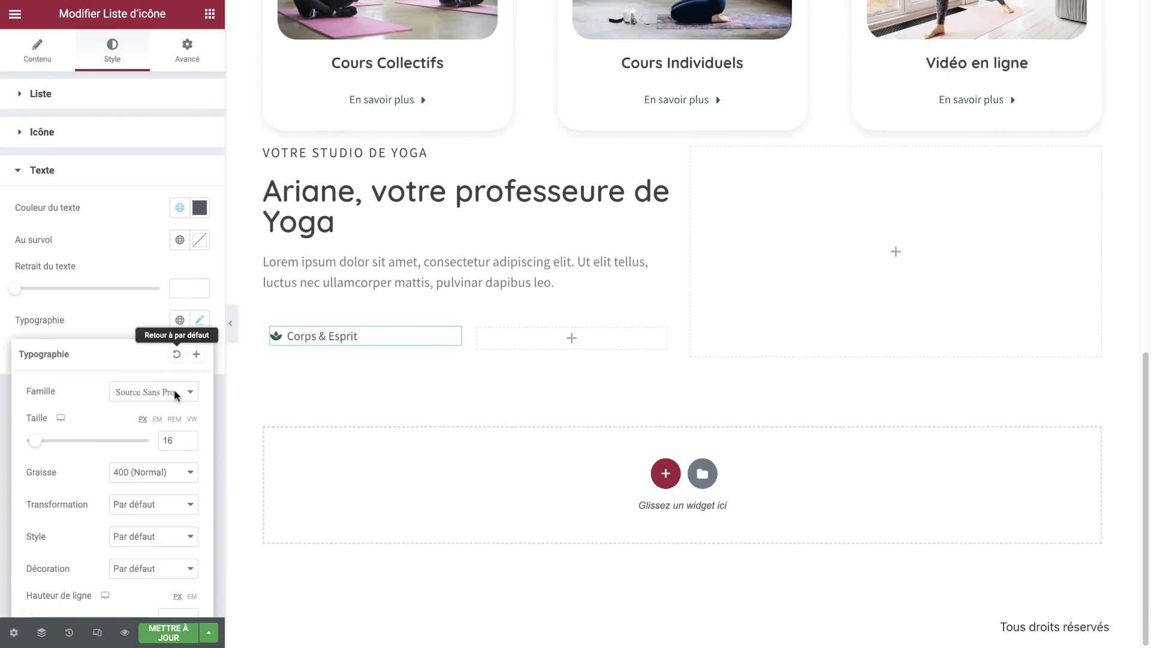
pyautogui.click(186, 439)
pyautogui.click(186, 439)
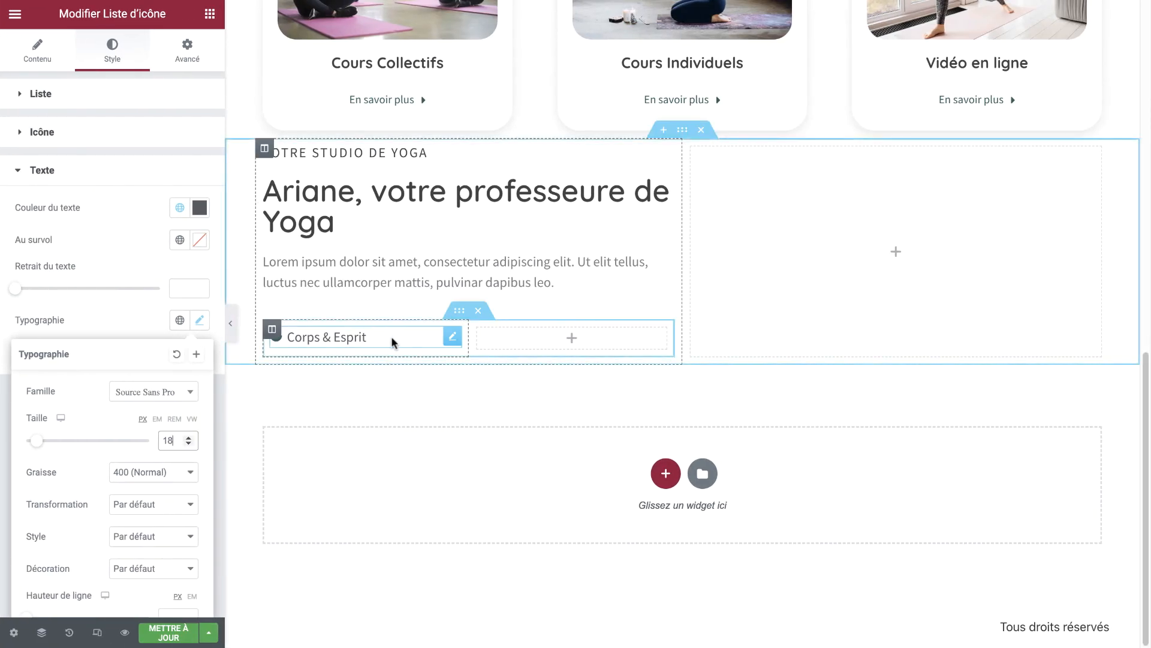
pyautogui.click(453, 336)
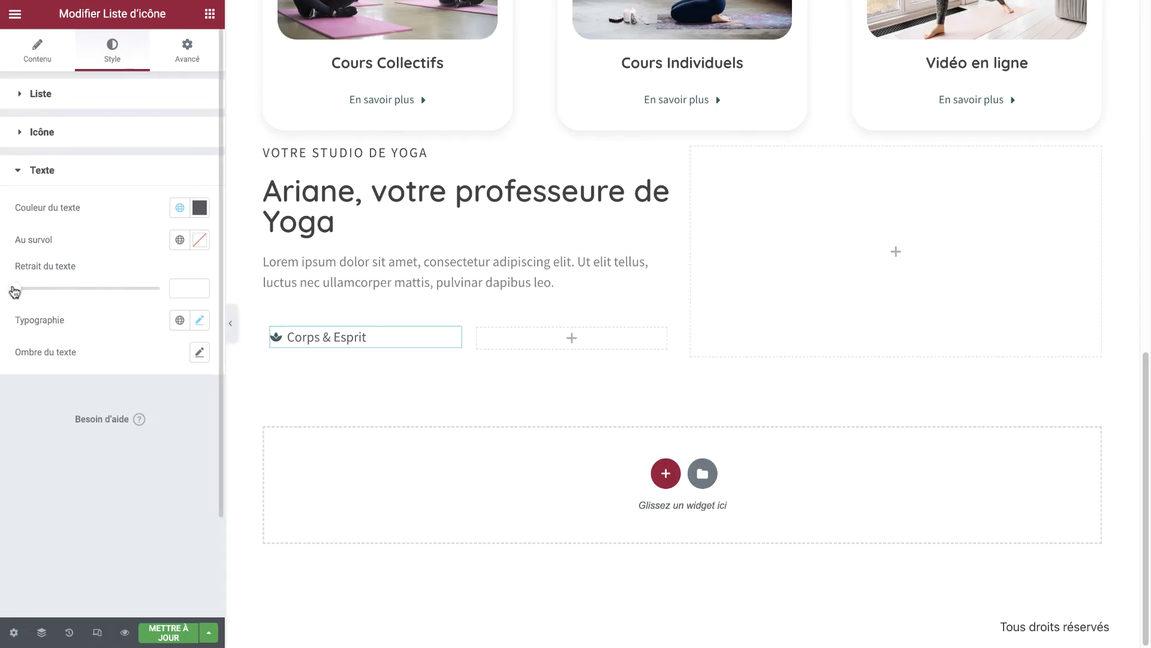
pyautogui.moveTo(14, 292); pyautogui.dragTo(38, 292)
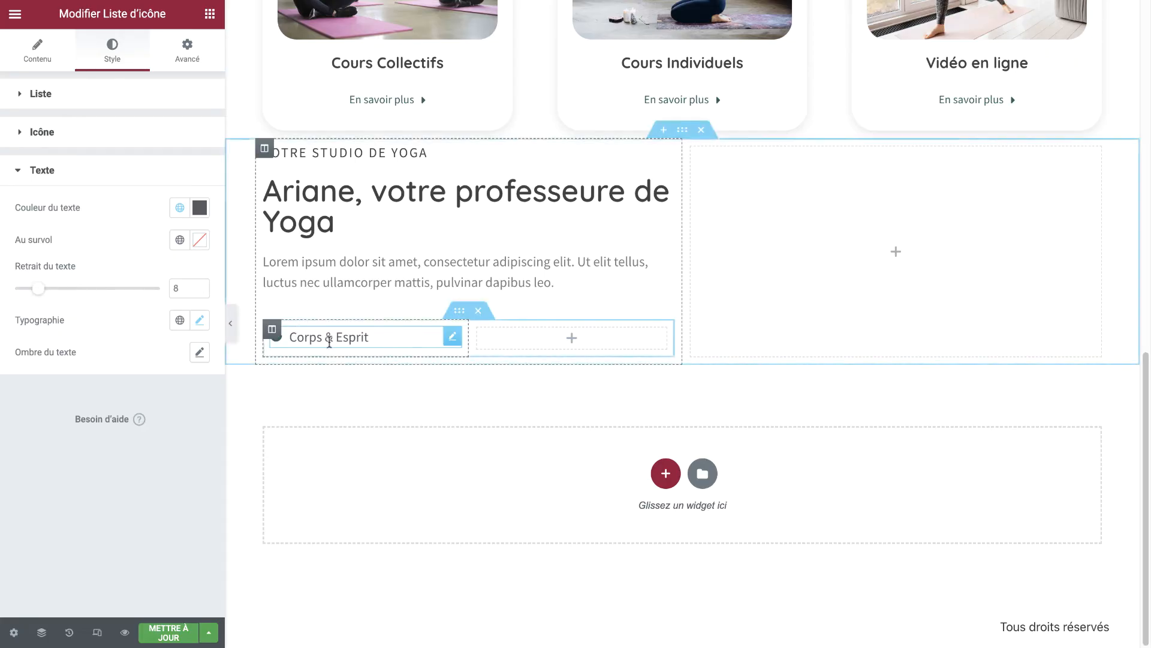
# Duplicate the inner section column that contains the Corps & Esprit list
pyautogui.click(266, 332)
pyautogui.hotkey('ctrl', 'd')
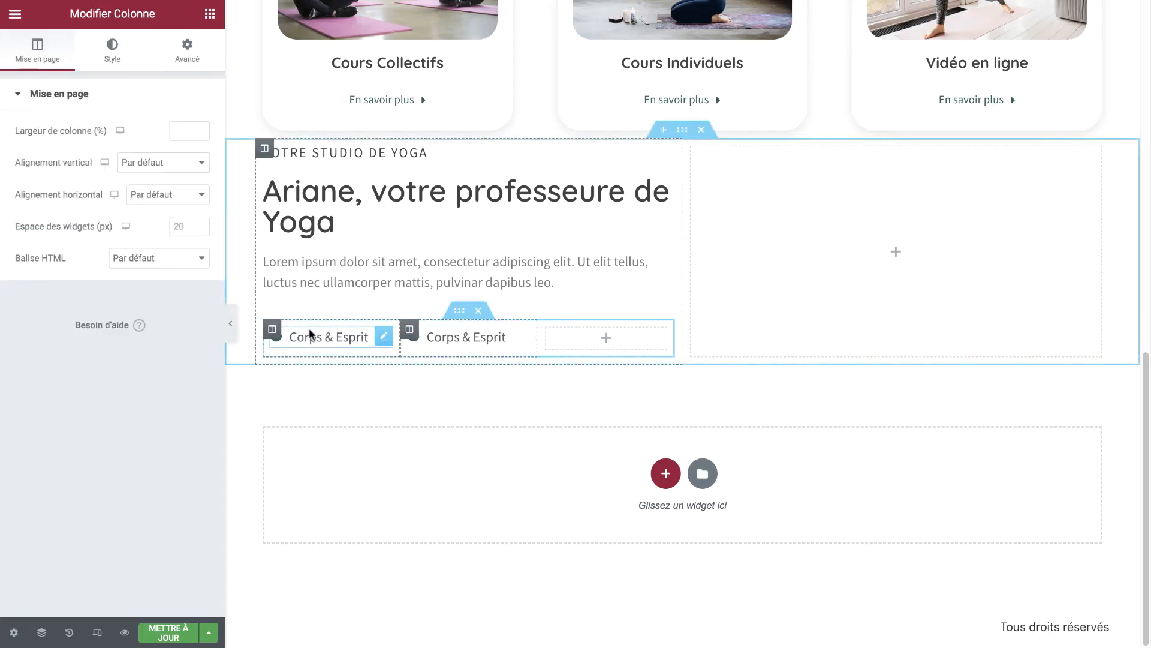
# Delete the empty third column beside the icon lists and change the second item's text to "Relaxation"
pyautogui.rightClick(546, 337)
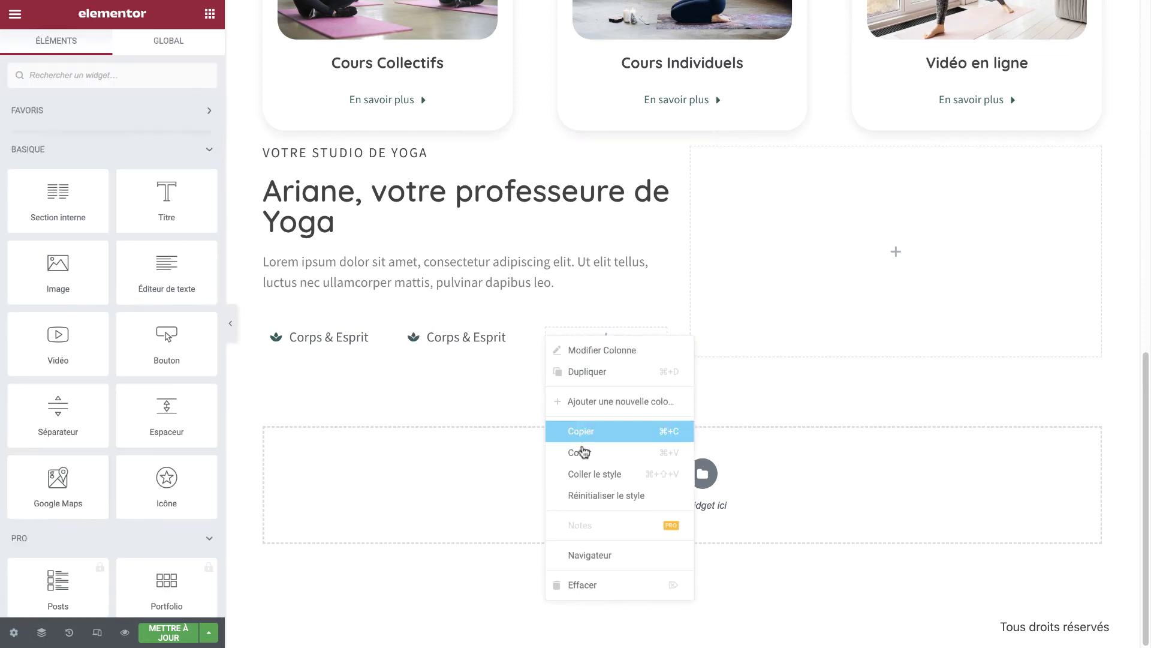
pyautogui.click(596, 587)
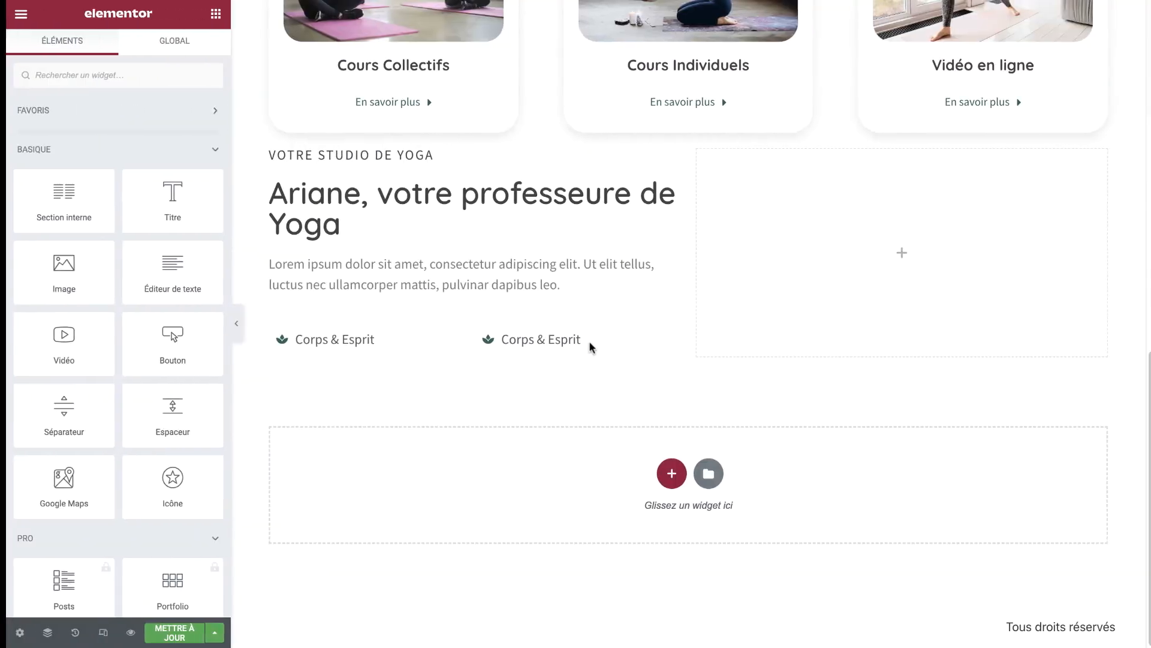
pyautogui.tripleClick(570, 339)
pyautogui.write('Relaxation')
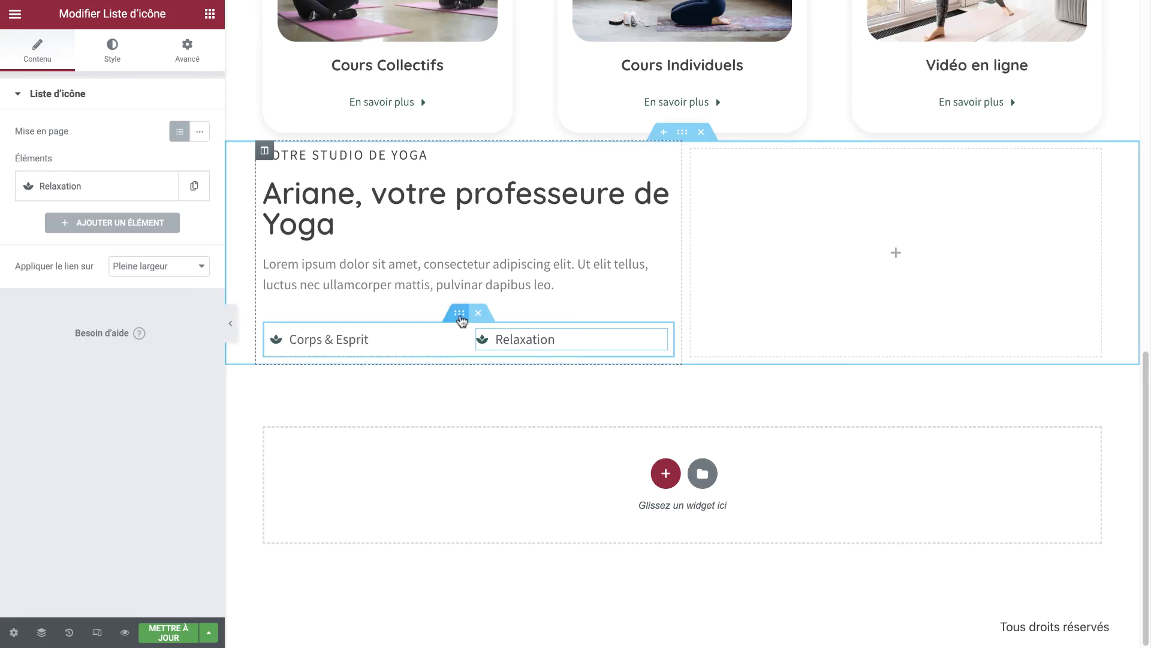
# Duplicate the inner section holding the two icon lists and rename the copied items "Bien-être" and "Conscience"
pyautogui.rightClick(461, 317)
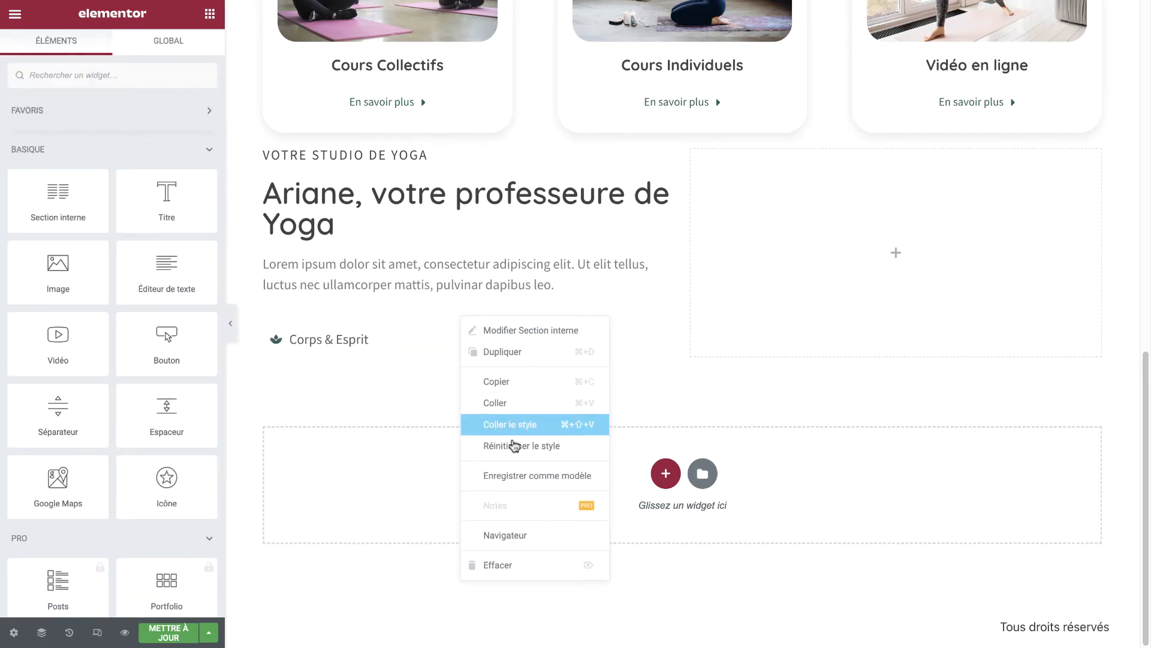
pyautogui.click(510, 354)
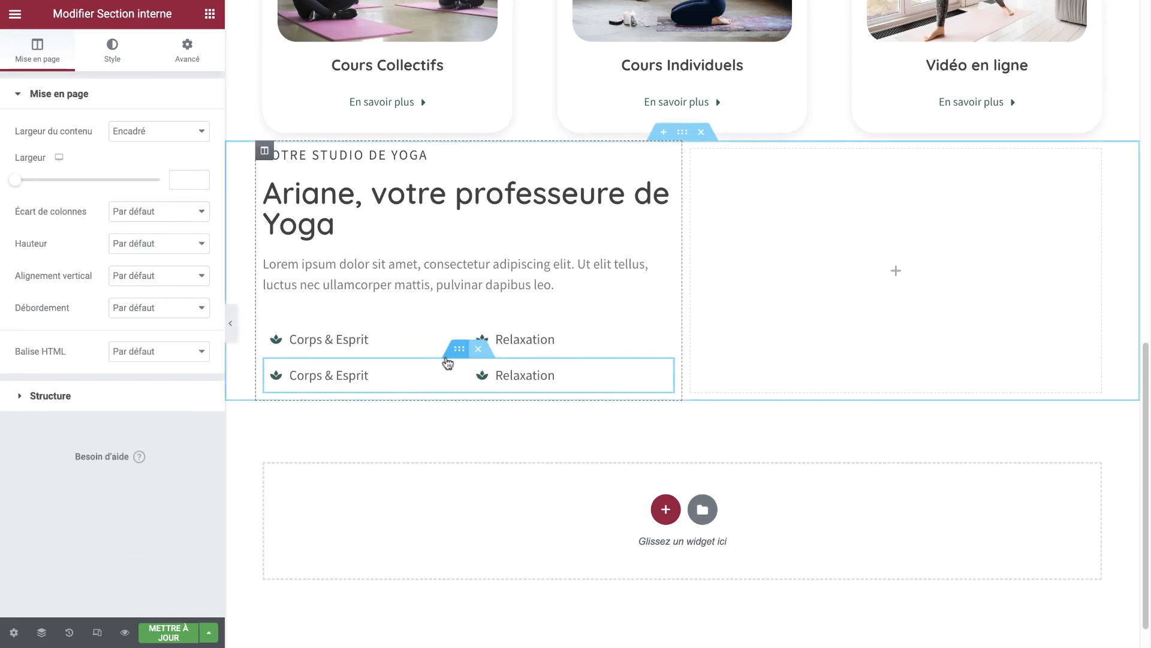
pyautogui.click(361, 374)
pyautogui.tripleClick(361, 373)
pyautogui.write('B')
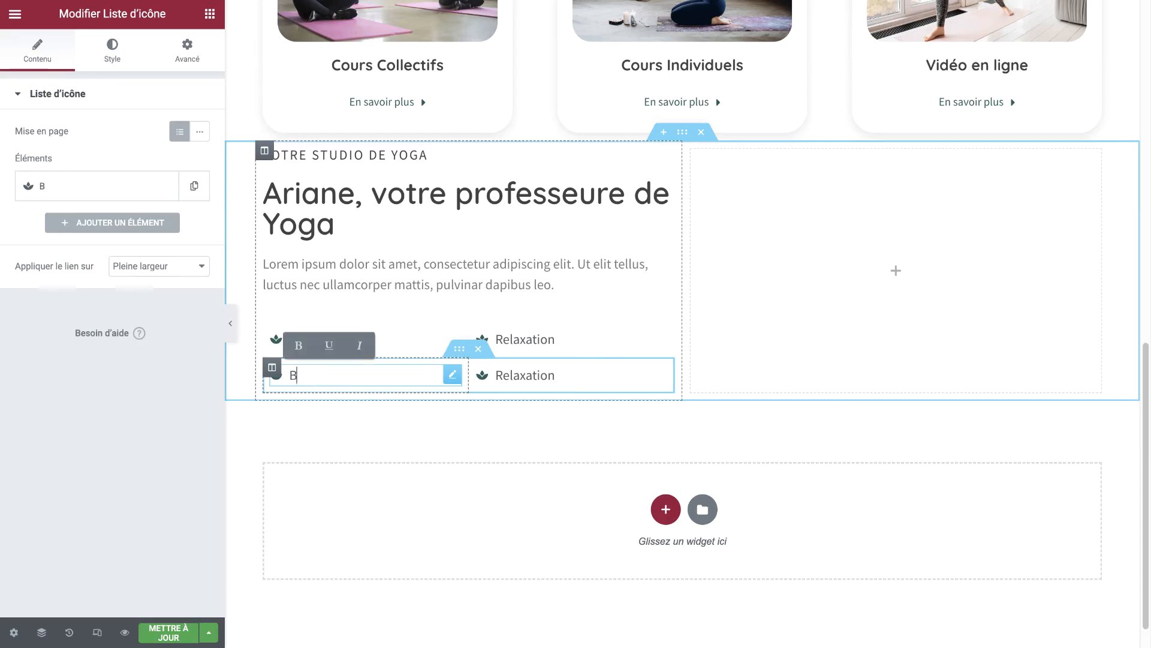
pyautogui.write('ien-')
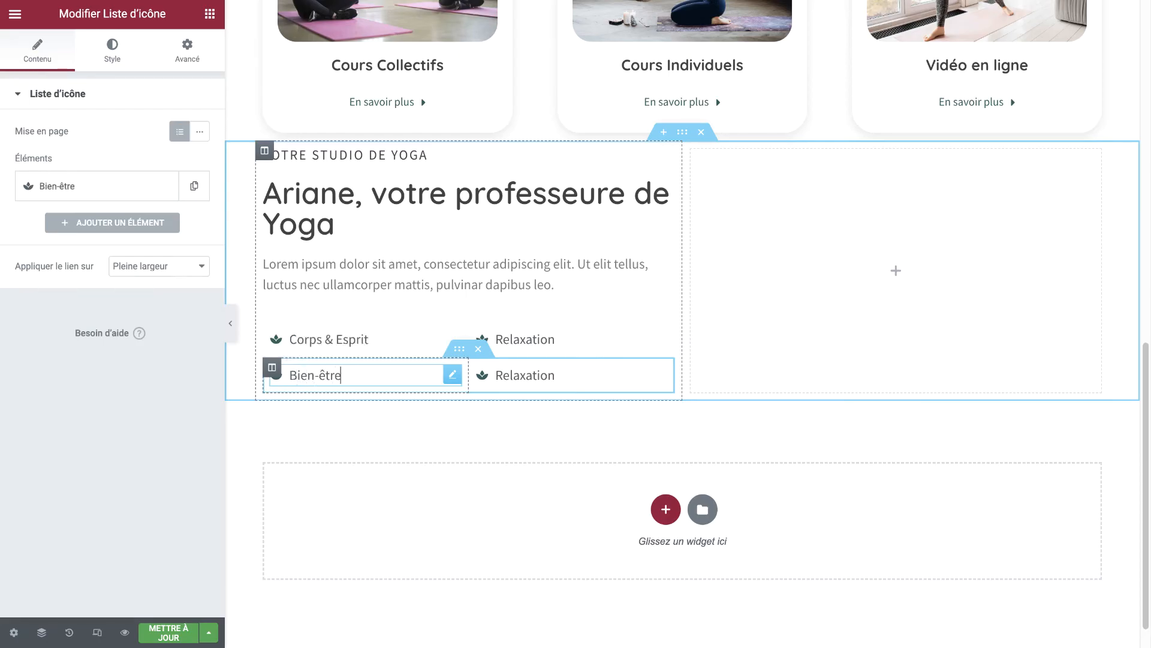
pyautogui.write('être')
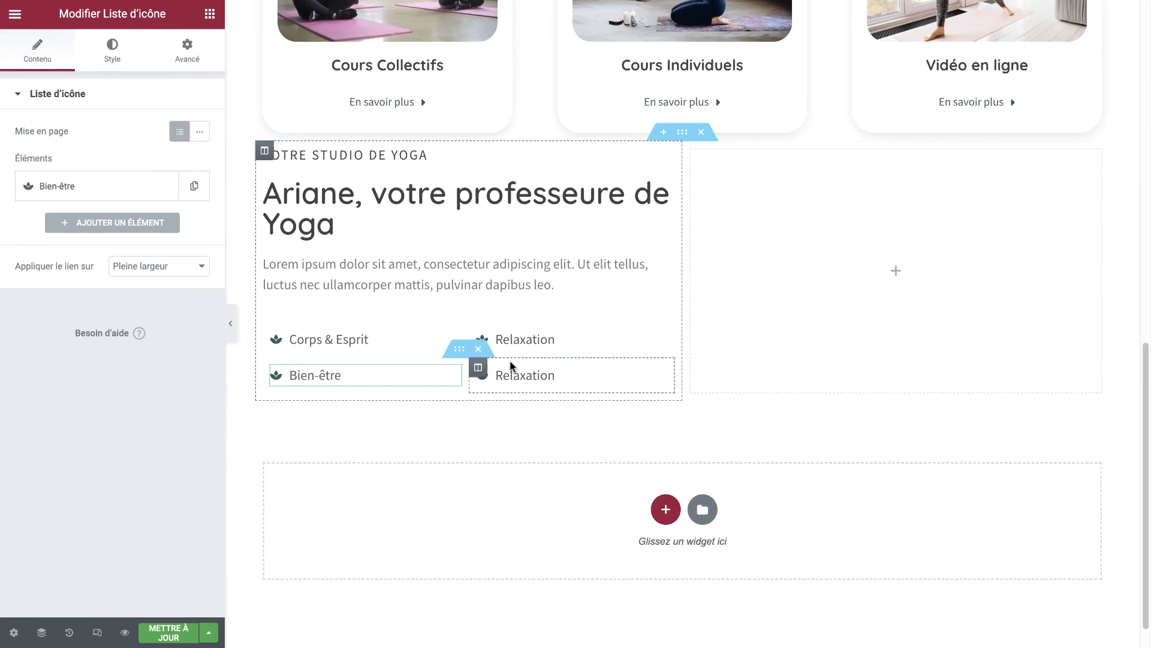
pyautogui.tripleClick(510, 376)
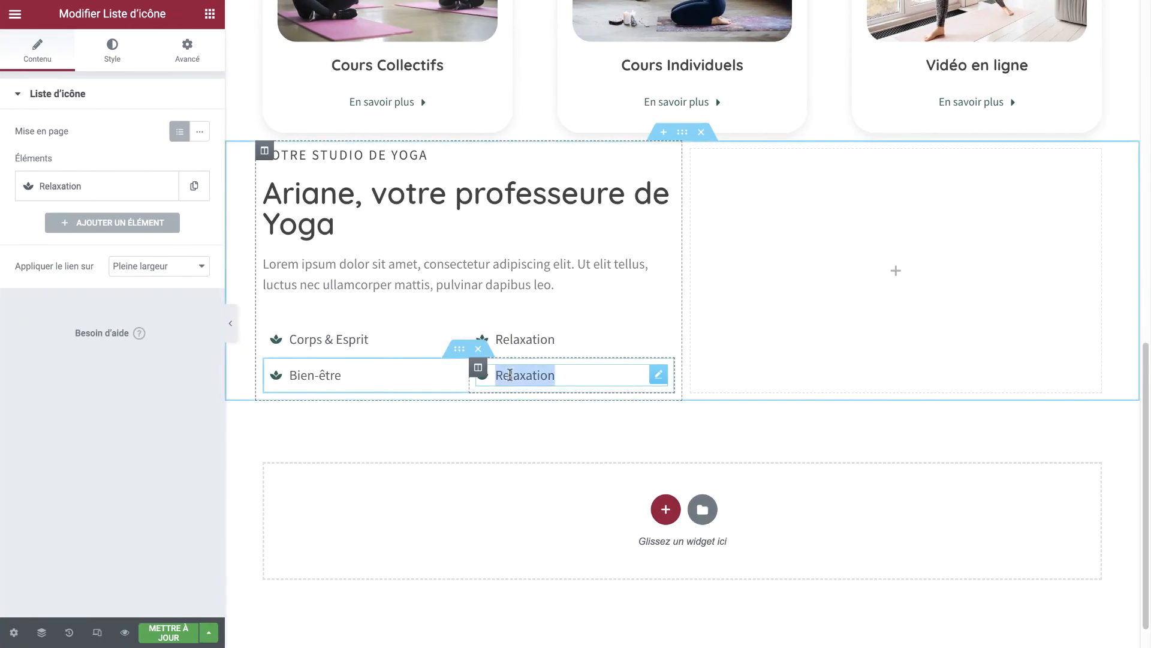
pyautogui.write('Conscience')
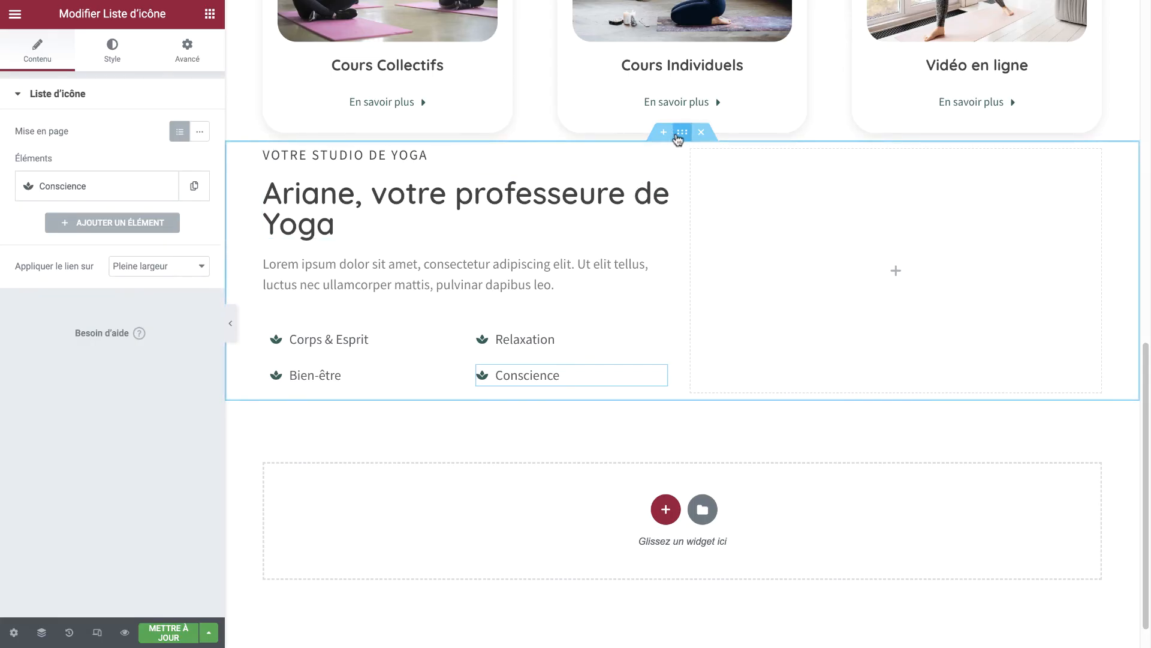
# Set the top margin of the section about the yoga teacher to 120 px
pyautogui.click(677, 137)
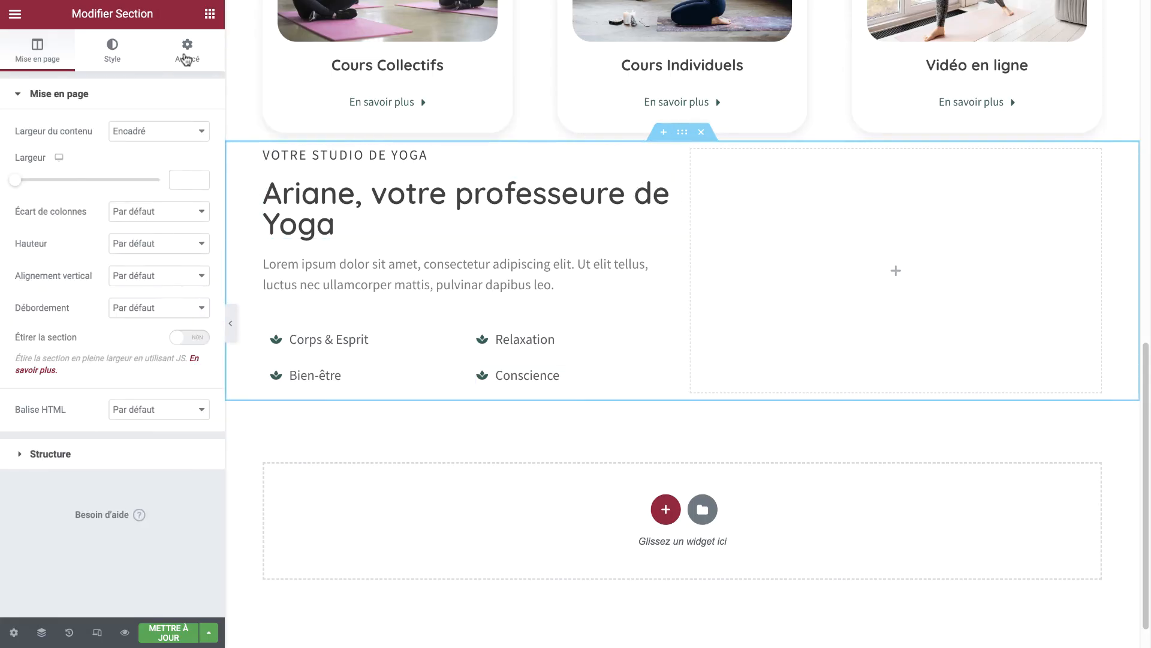
pyautogui.click(187, 59)
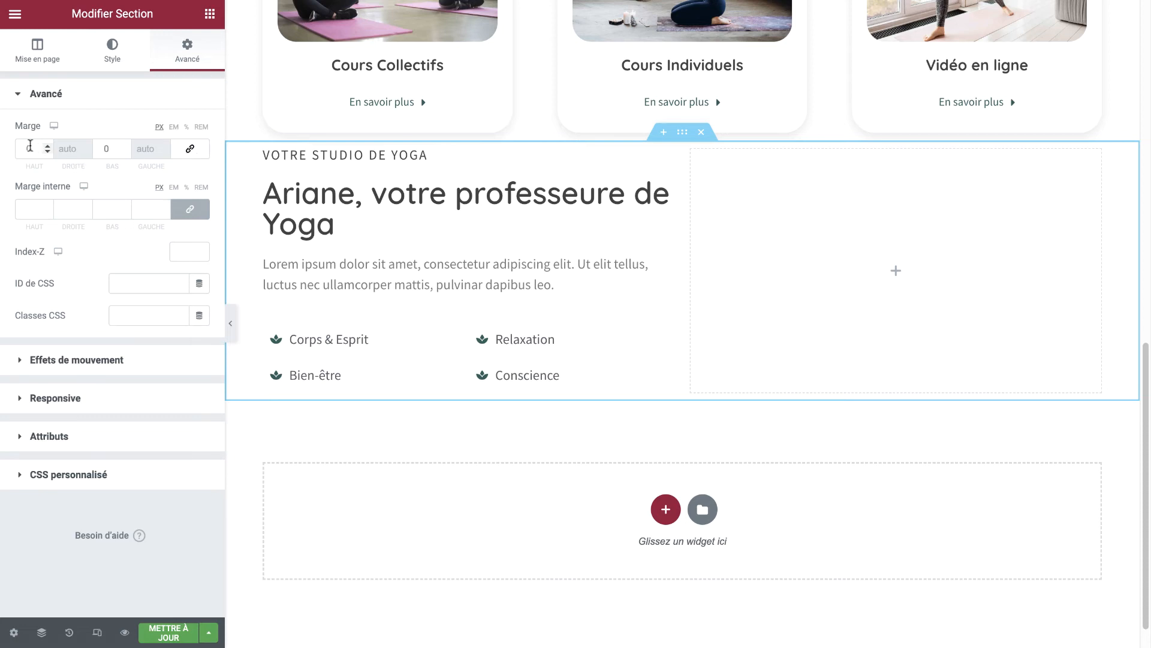
pyautogui.write('100')
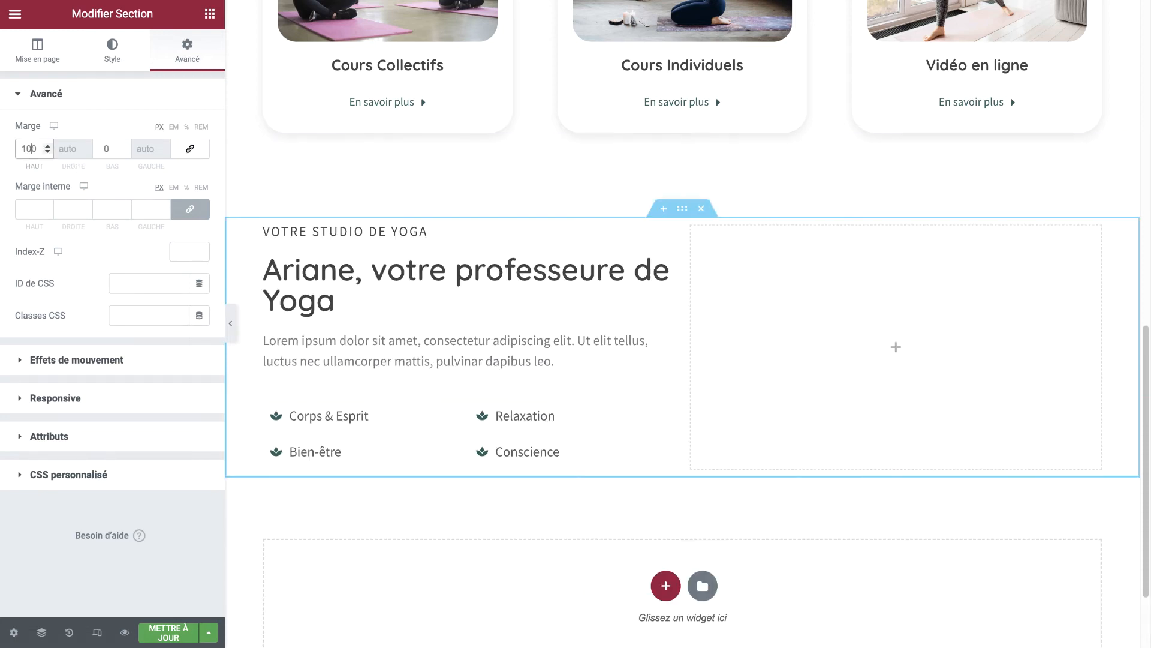
pyautogui.press('BackSpace')
pyautogui.write('2')
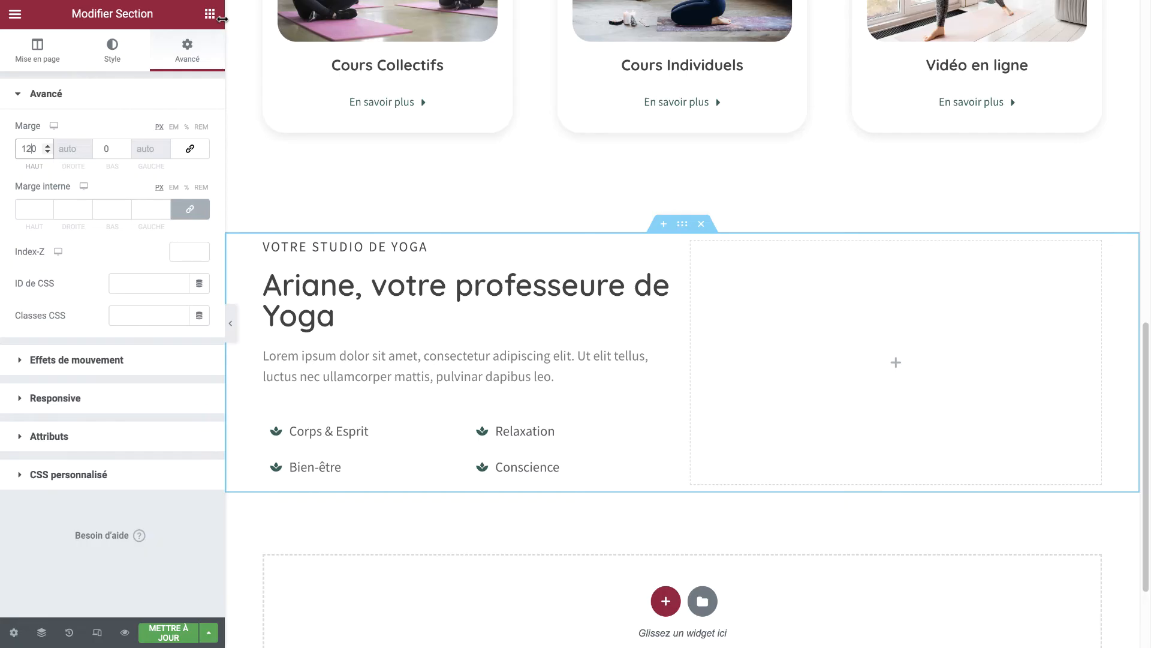
# Add an Image widget to the section's empty column and insert Accueil-Qui-suis-je-1.jpg from the media library
pyautogui.click(210, 14)
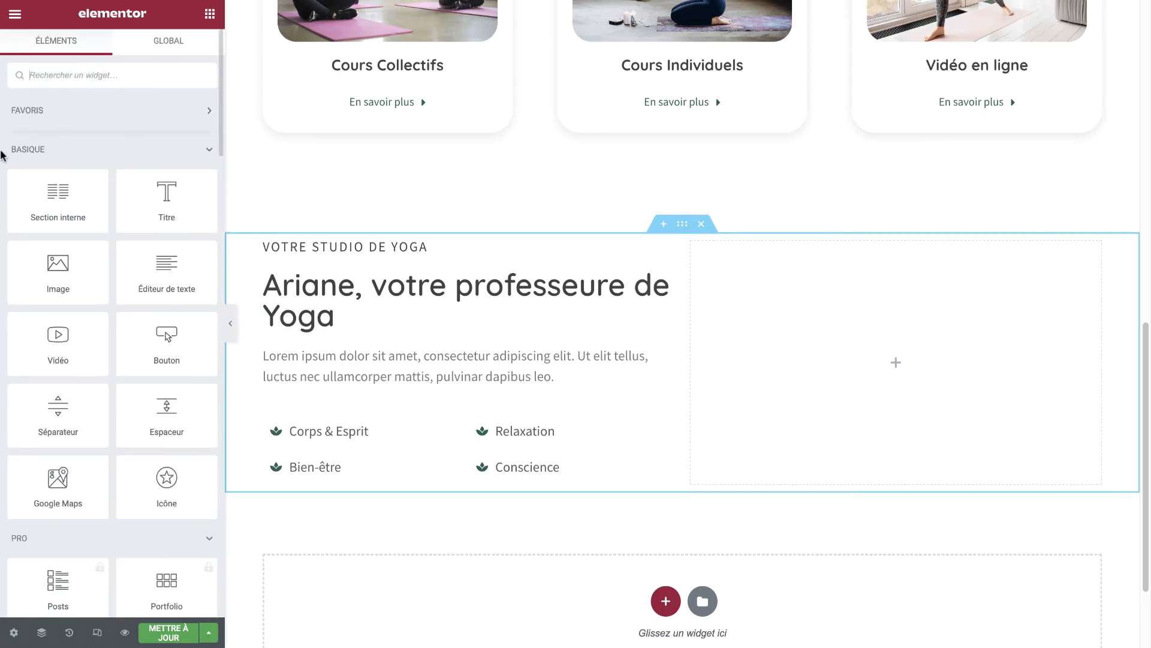
pyautogui.moveTo(34, 265); pyautogui.dragTo(774, 342)
pyautogui.click(147, 184)
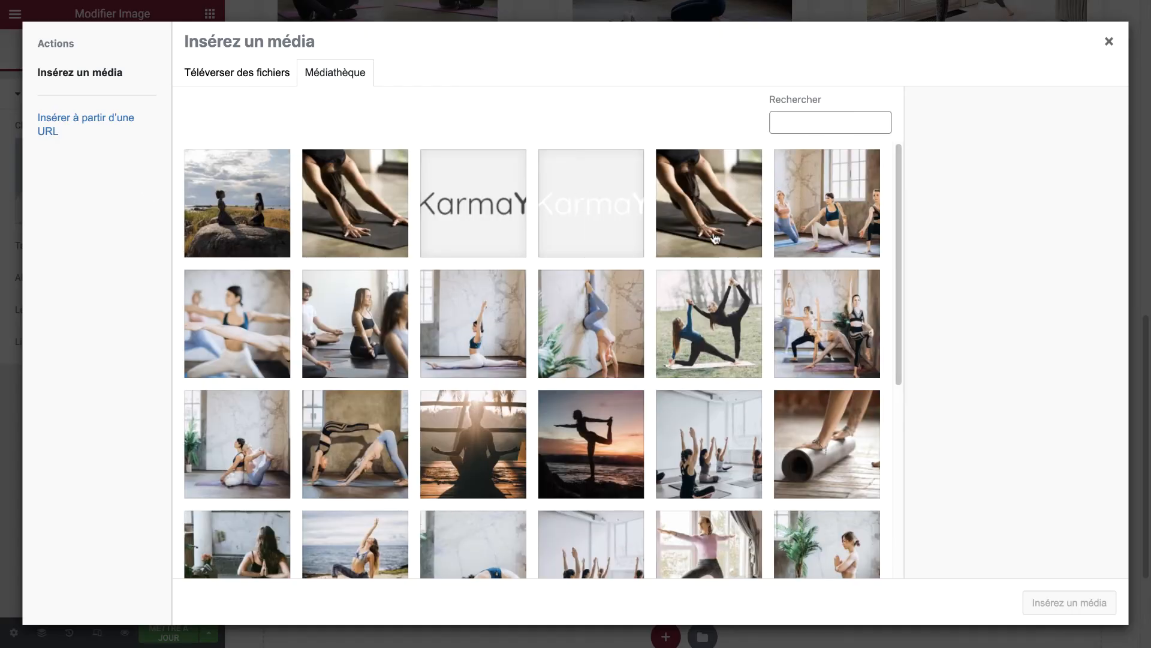
pyautogui.click(579, 411)
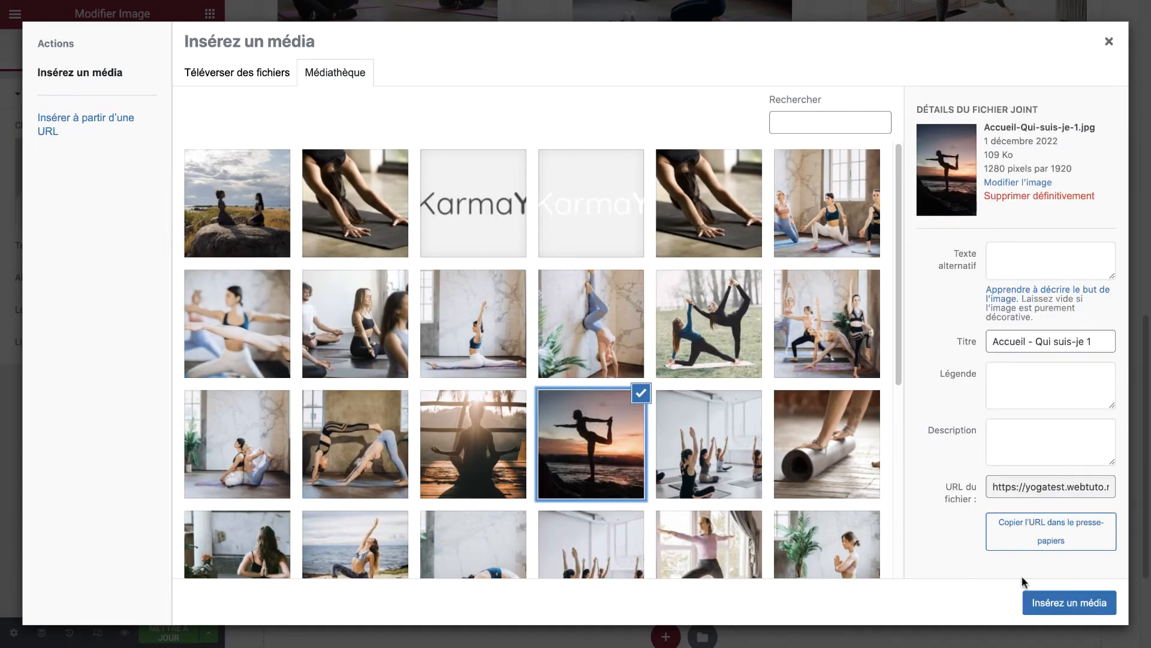
pyautogui.click(1047, 601)
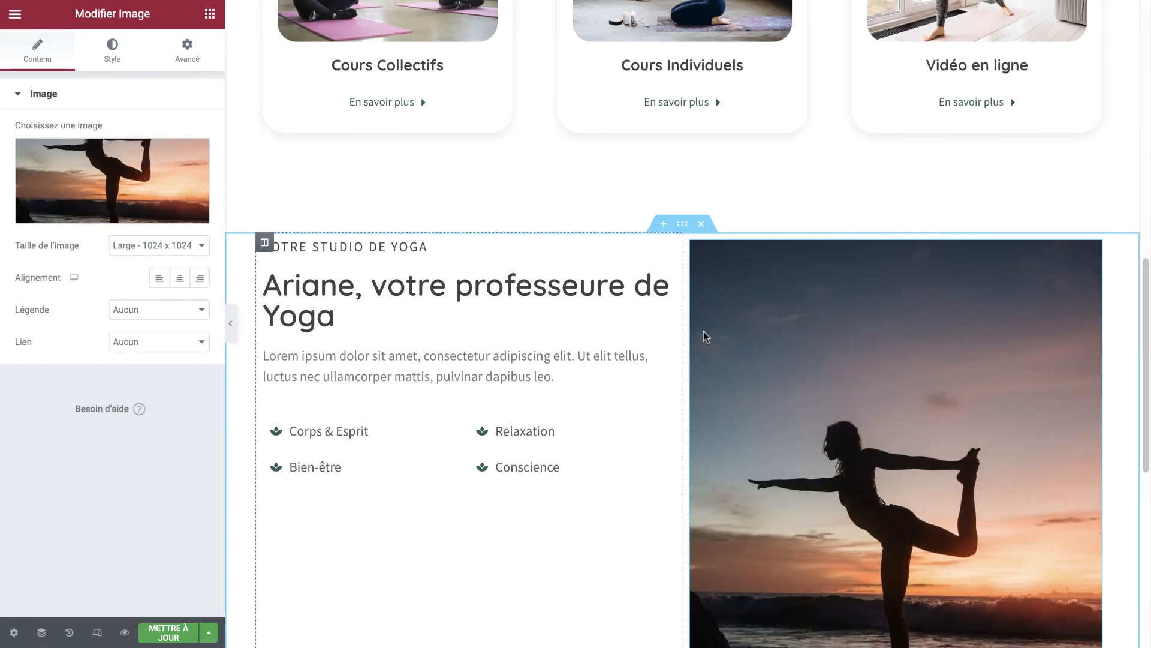
# Round all corners of the sunset yoga image with a border radius of 40 px
pyautogui.scroll(-5, 790, 349)
pyautogui.scroll(1, 791, 349)
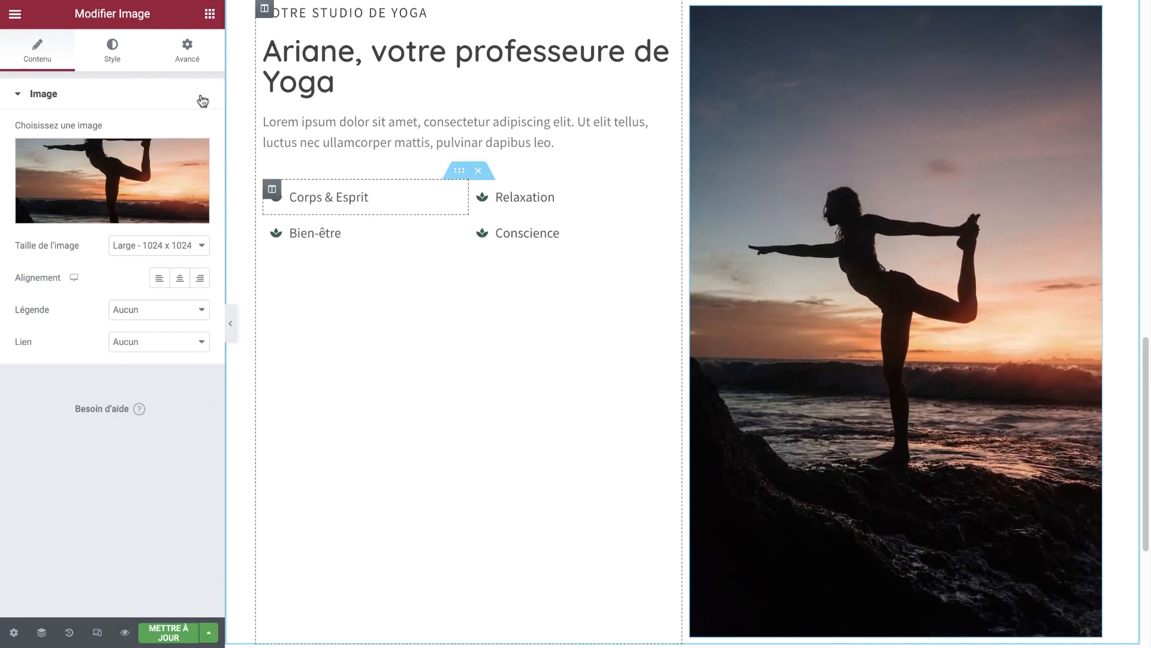
pyautogui.click(118, 46)
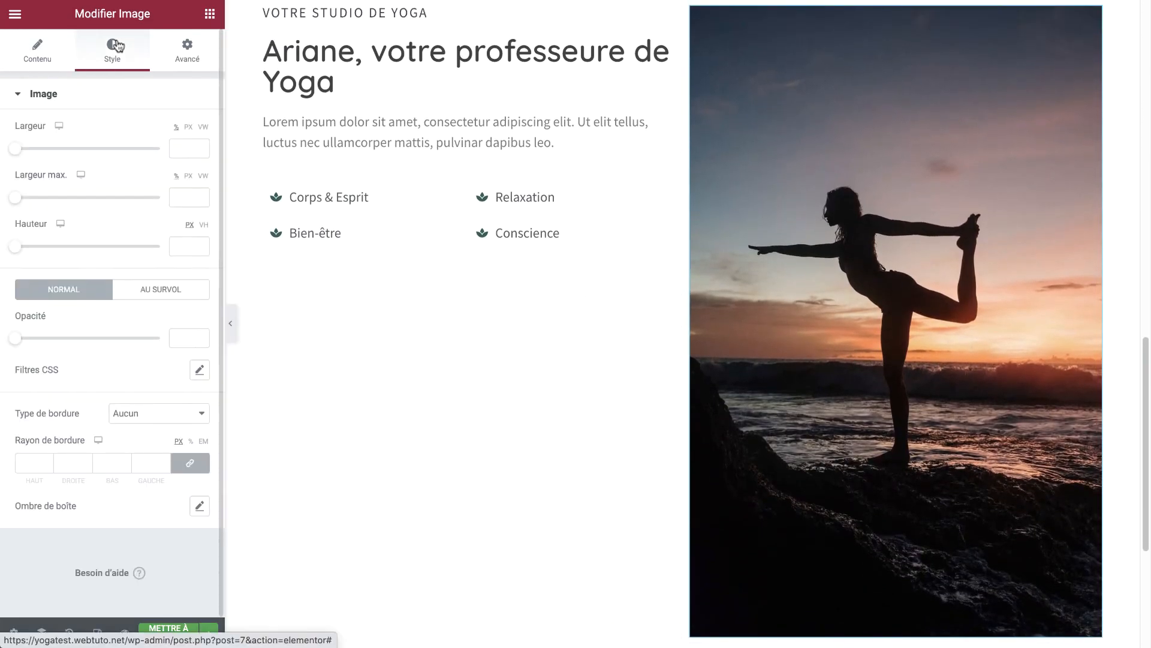
pyautogui.click(36, 456)
pyautogui.write('30')
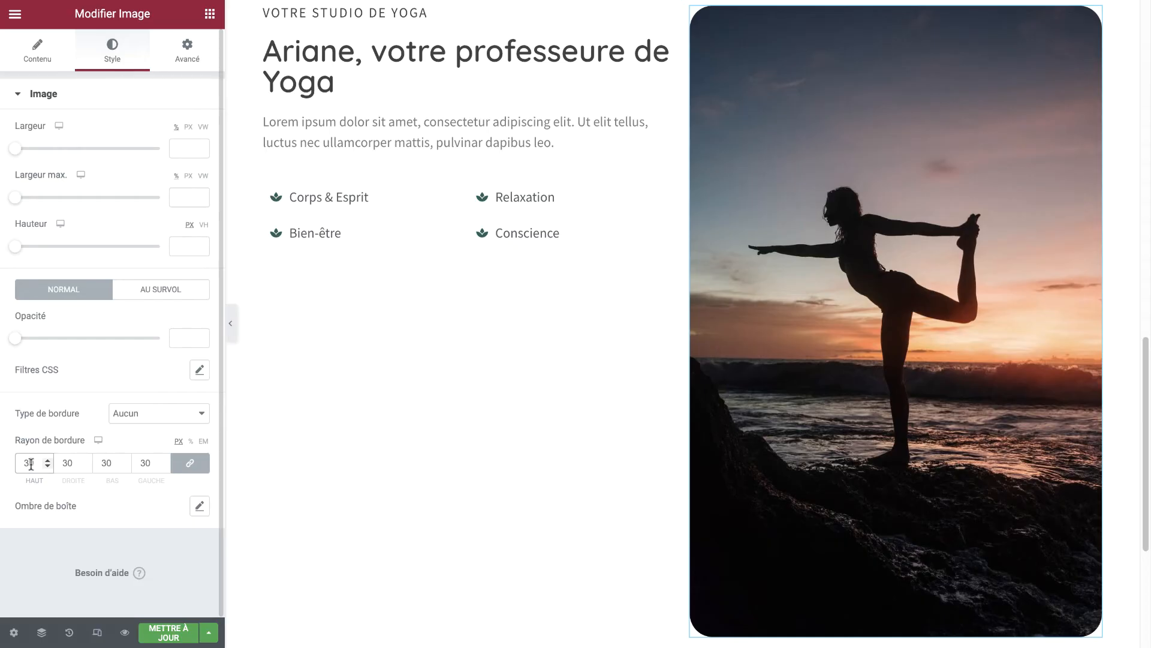
pyautogui.write('4')
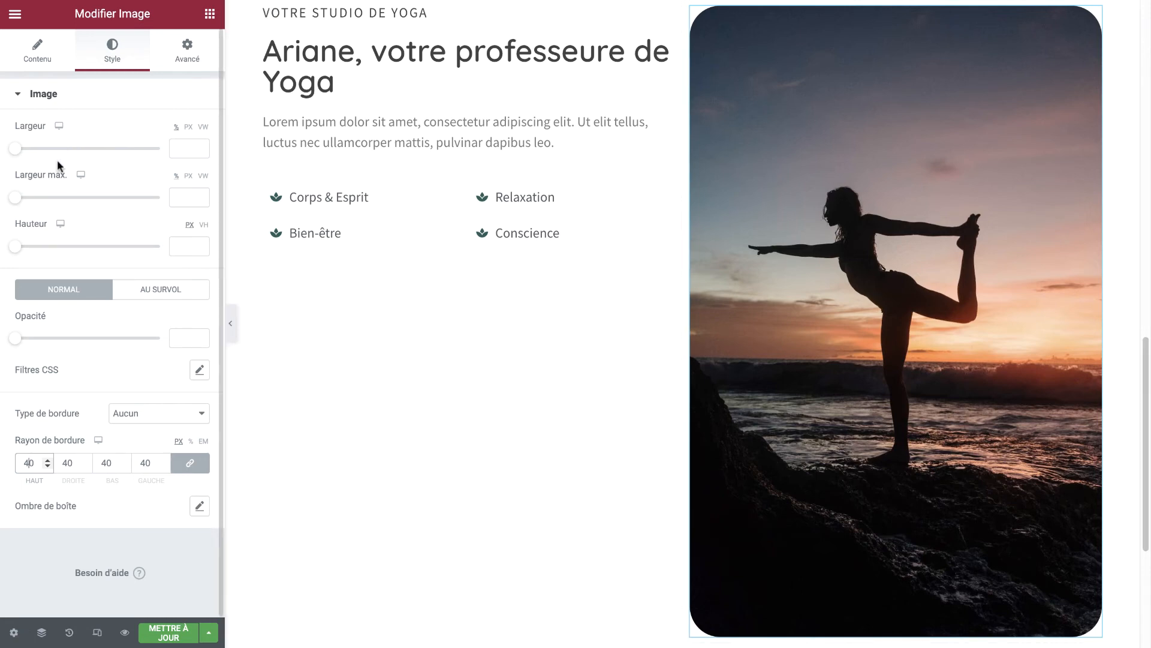
# Set the image's height to 550 px with its object fit set to Couvrir
pyautogui.moveTo(15, 246); pyautogui.dragTo(65, 249)
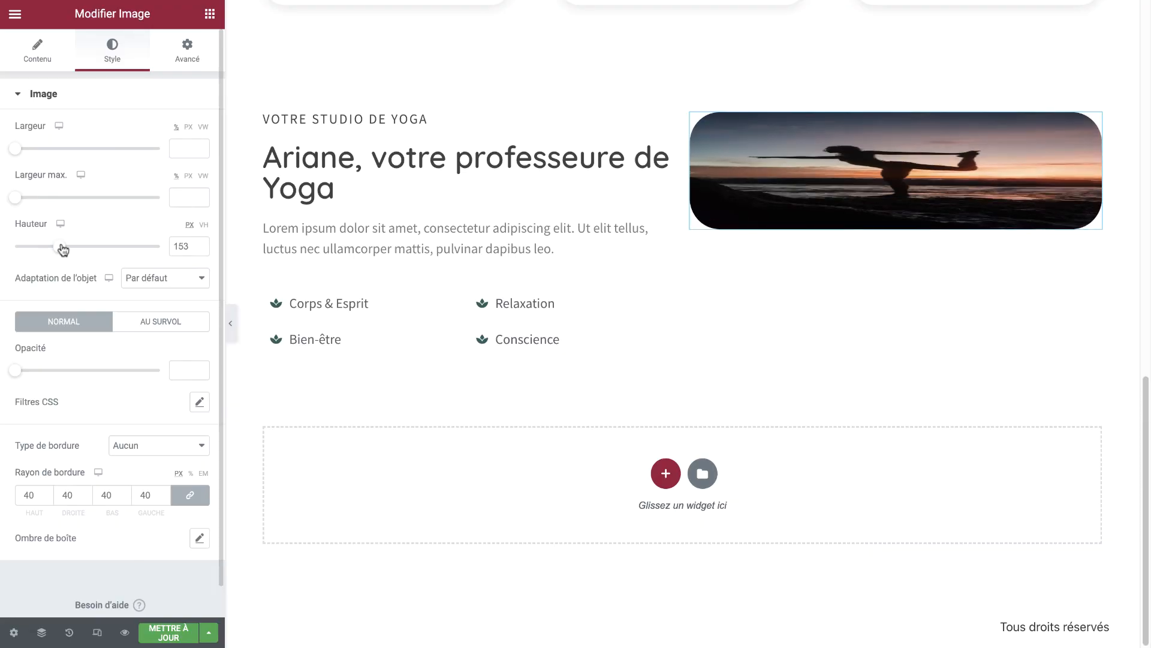
pyautogui.click(159, 280)
pyautogui.click(156, 305)
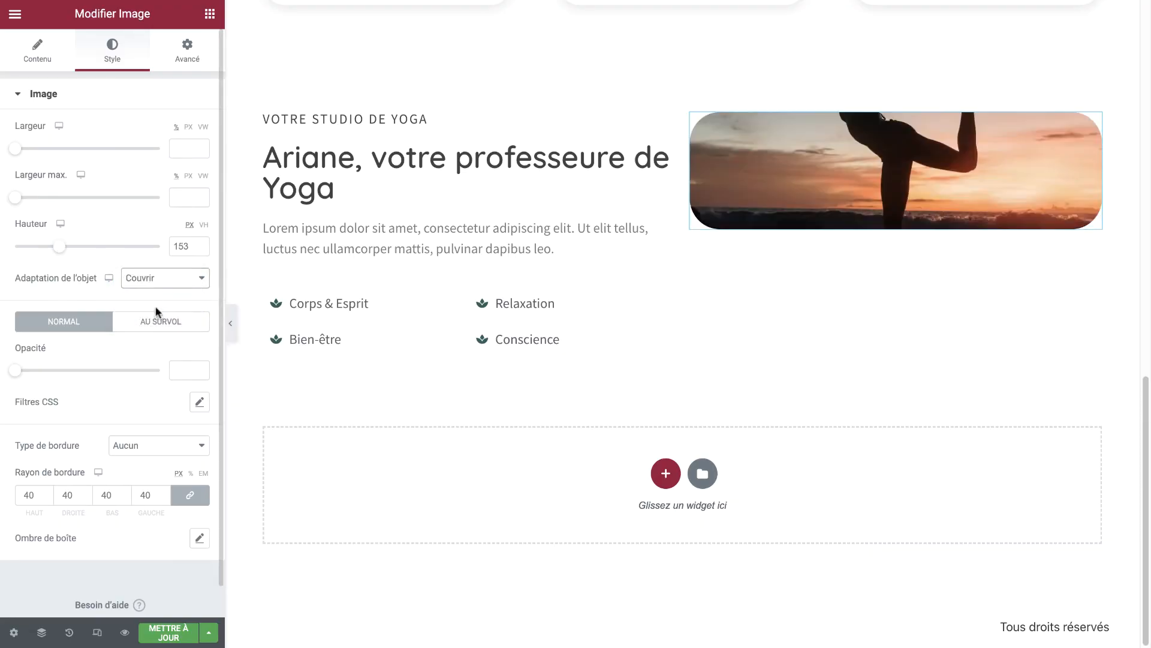
pyautogui.moveTo(62, 249); pyautogui.dragTo(178, 238)
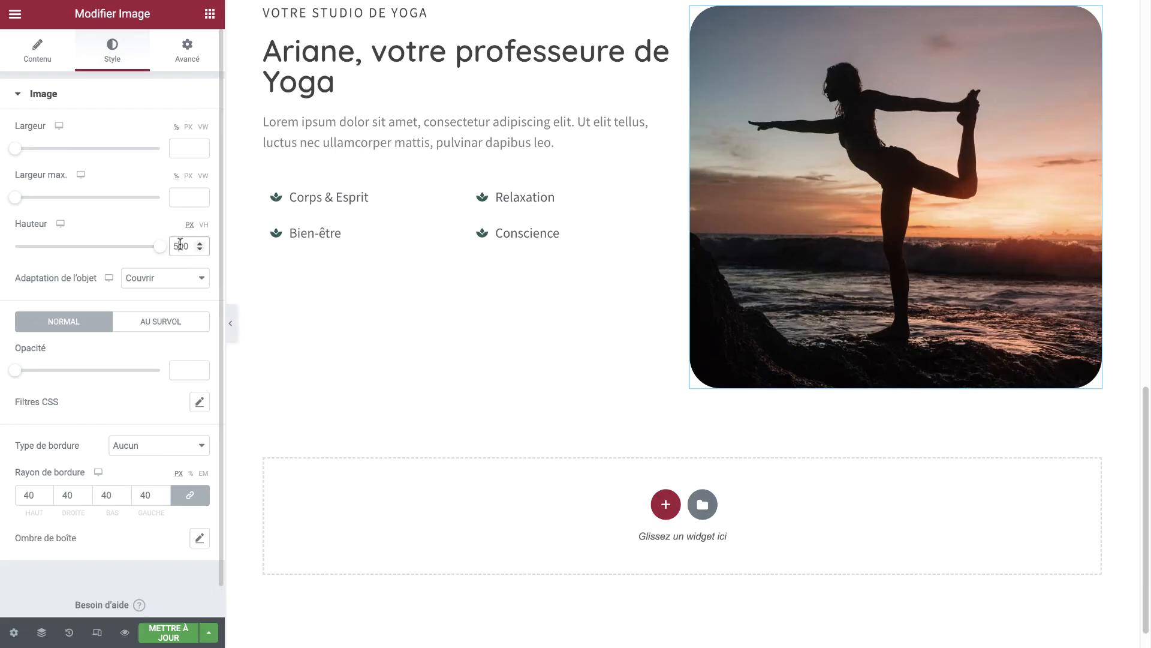
pyautogui.write('5')
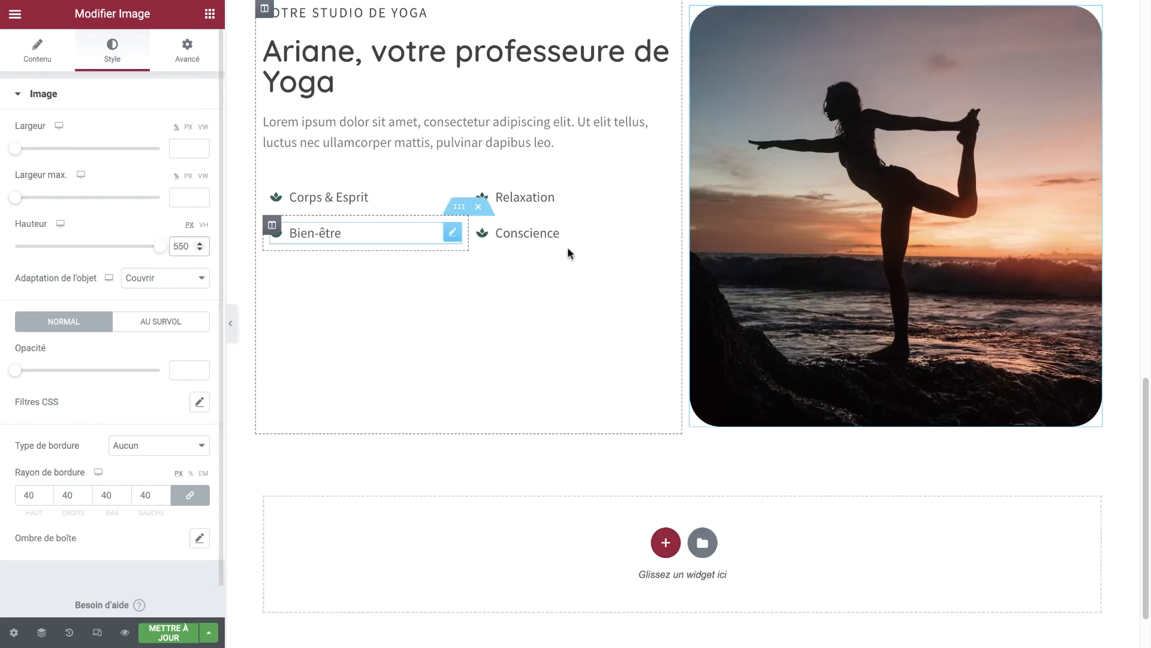
# Open the sunset yoga image's advanced layout settings
pyautogui.scroll(1, 662, 239)
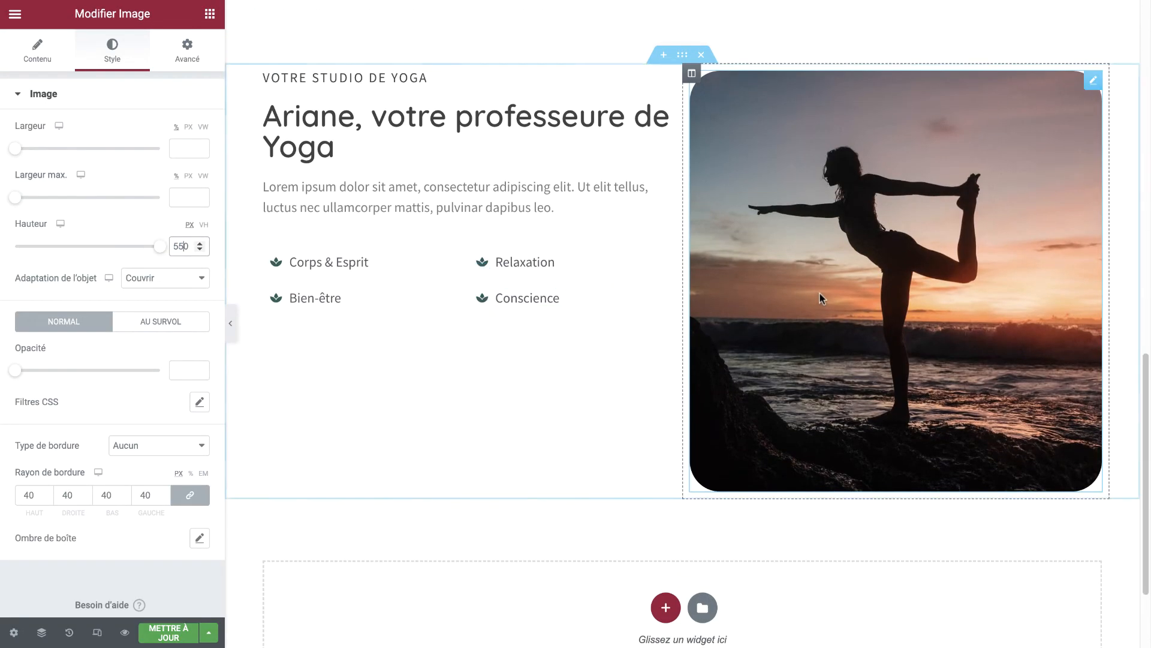
pyautogui.click(174, 58)
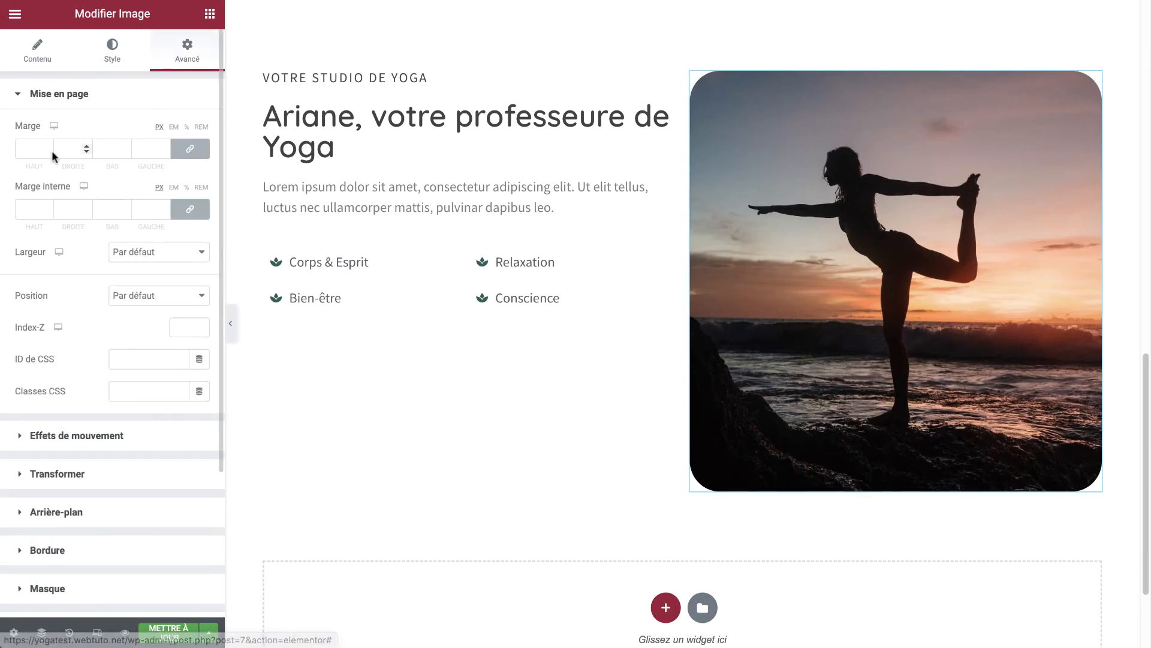
pyautogui.click(106, 147)
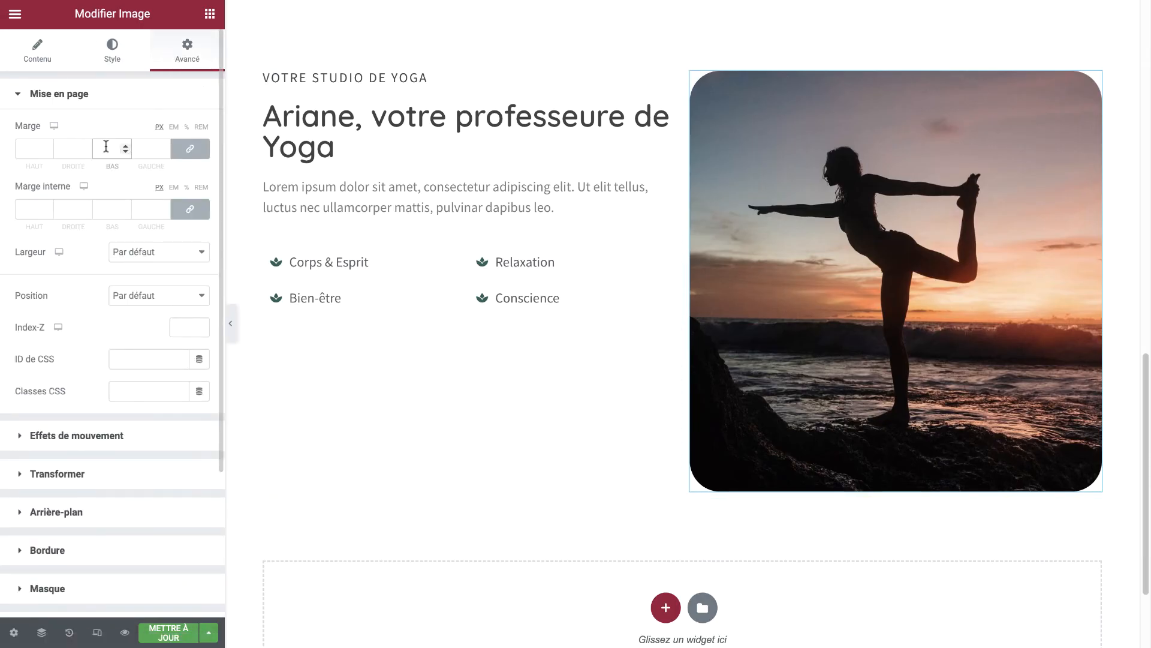
pyautogui.write('140')
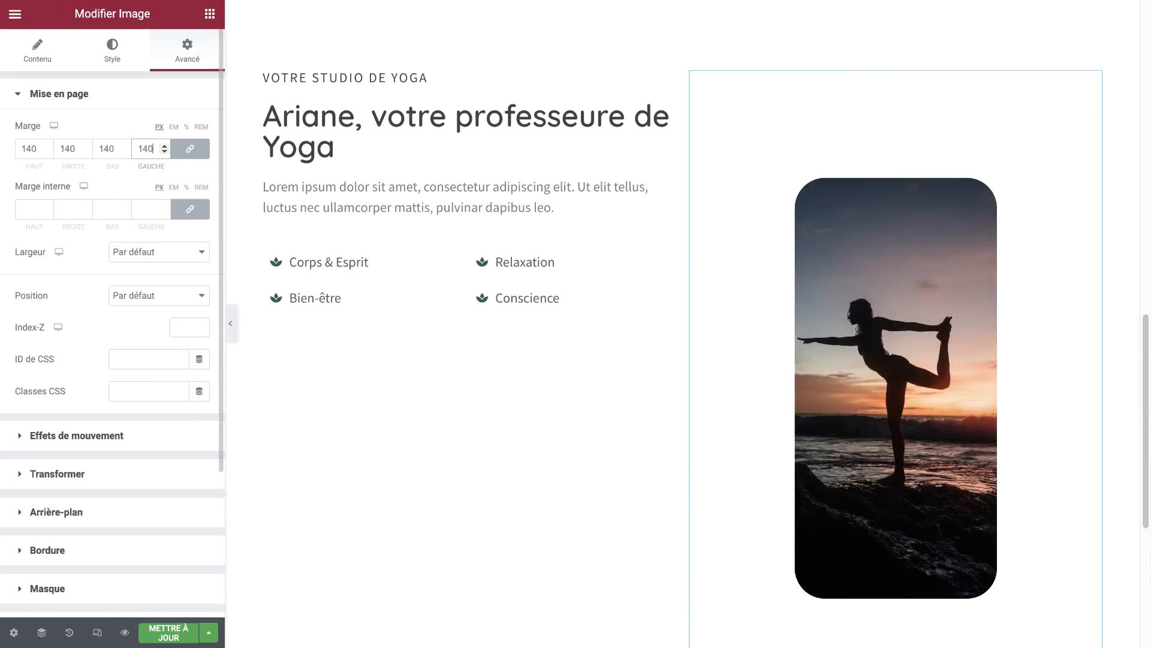
pyautogui.press('BackSpace')
pyautogui.press('BackSpace')
pyautogui.press('BackSpace')
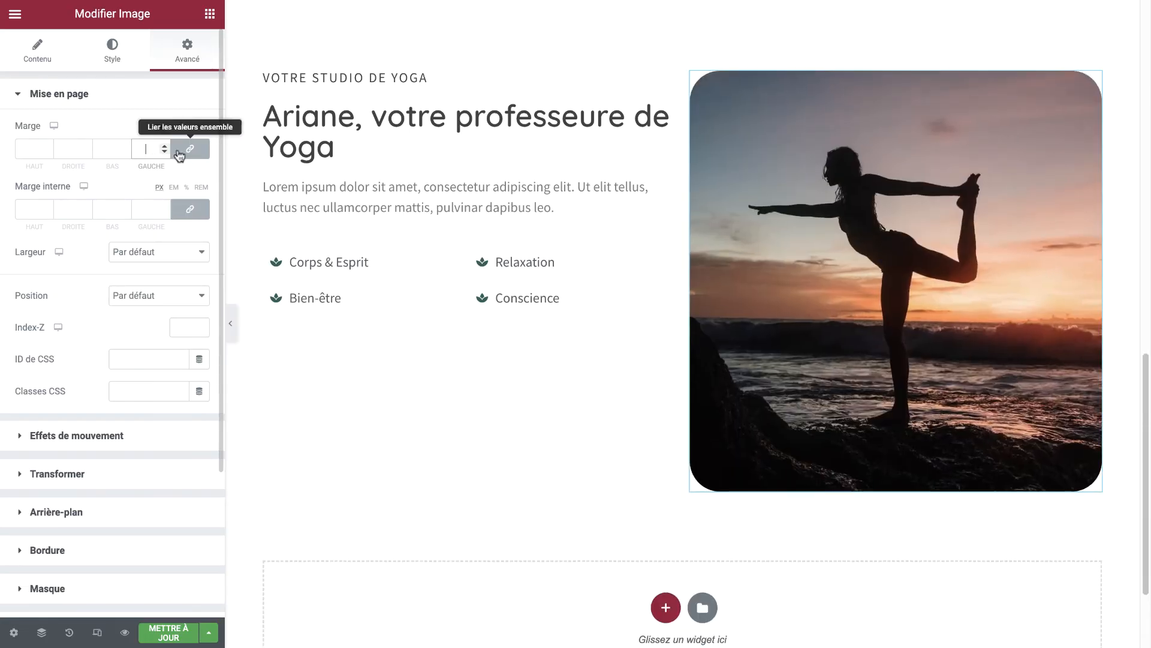
# Unlink the image's margin values and set only the left margin to 140 px
pyautogui.click(185, 157)
pyautogui.click(144, 148)
pyautogui.write('140')
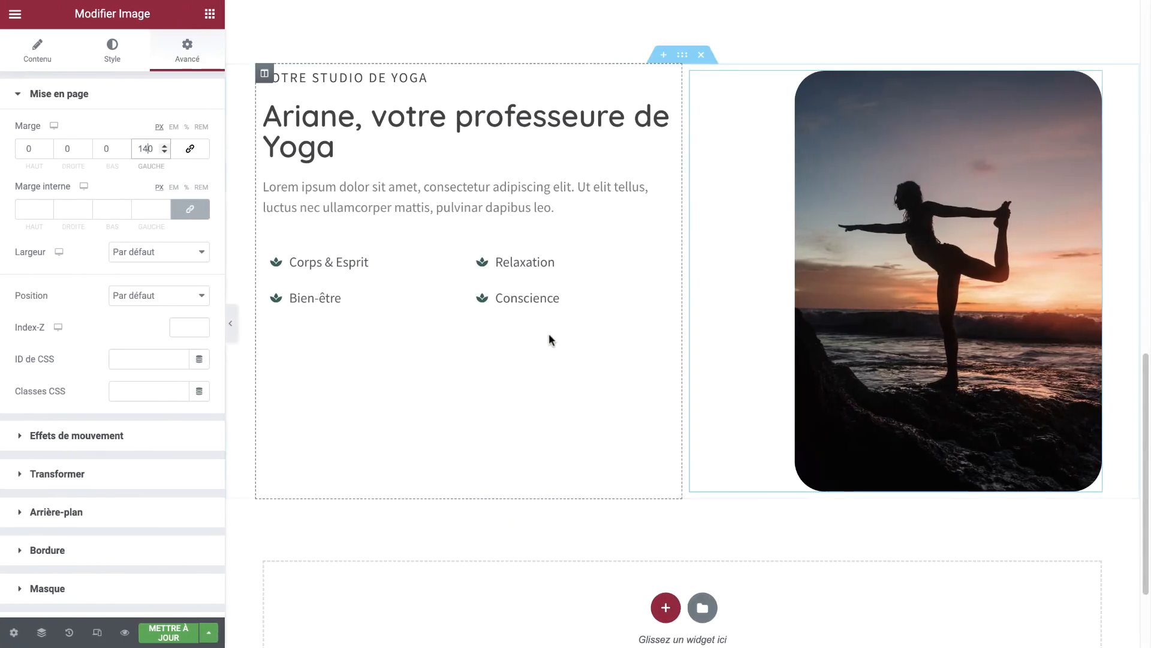
pyautogui.scroll(10, 549, 336)
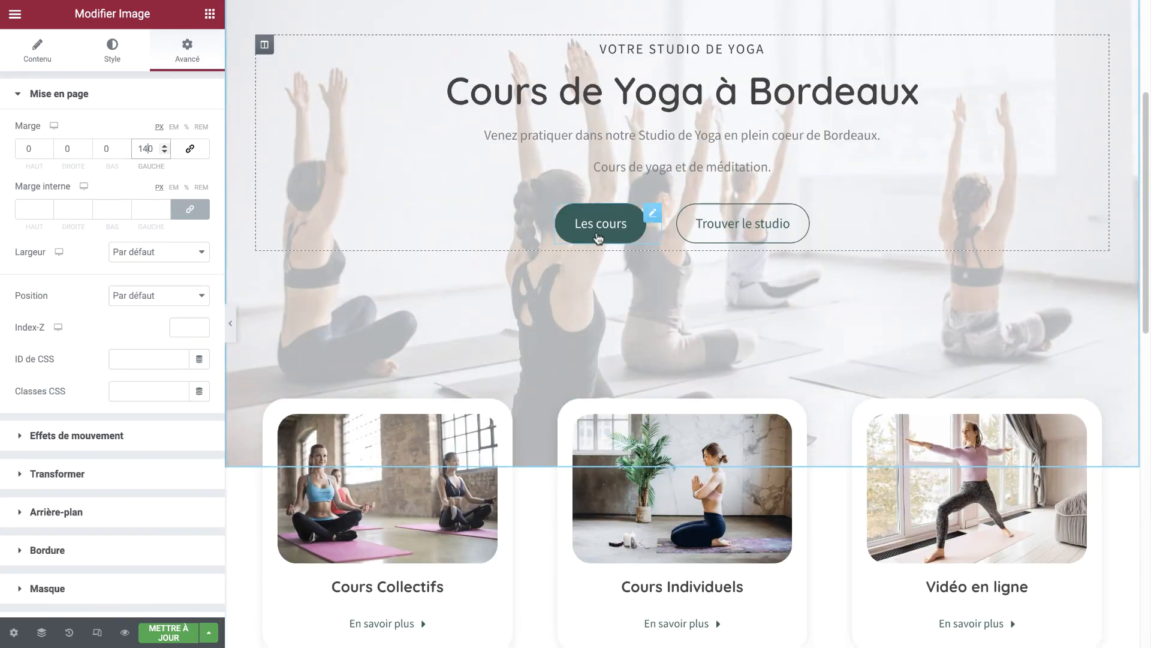
pyautogui.scroll(-10, 597, 237)
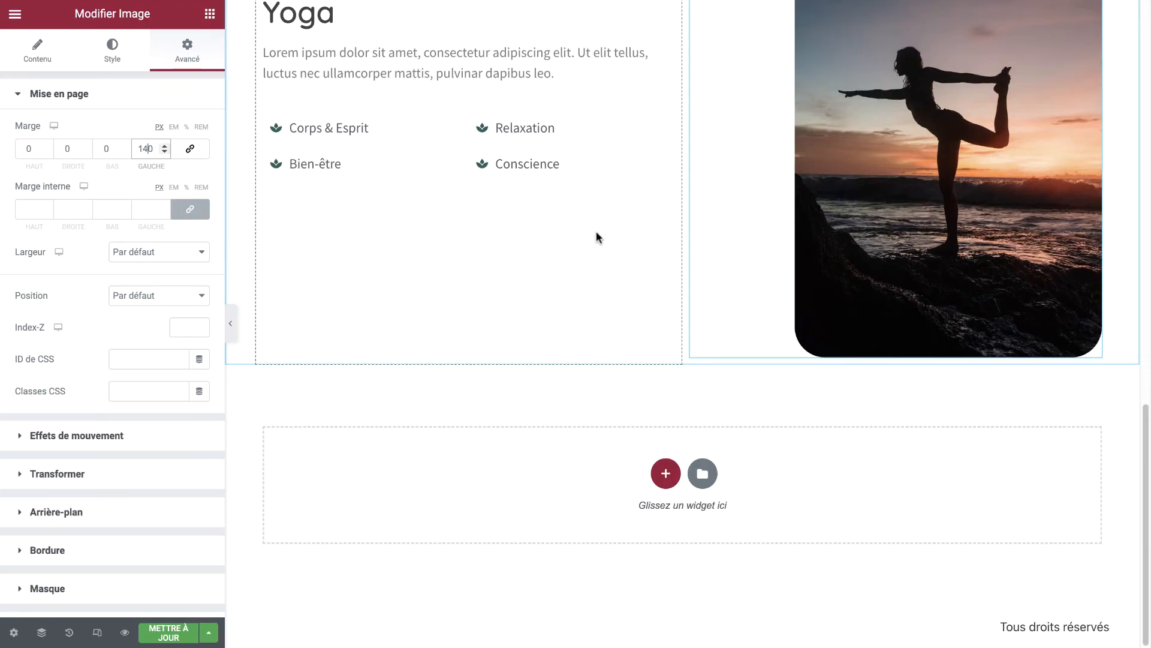
pyautogui.scroll(10, 596, 238)
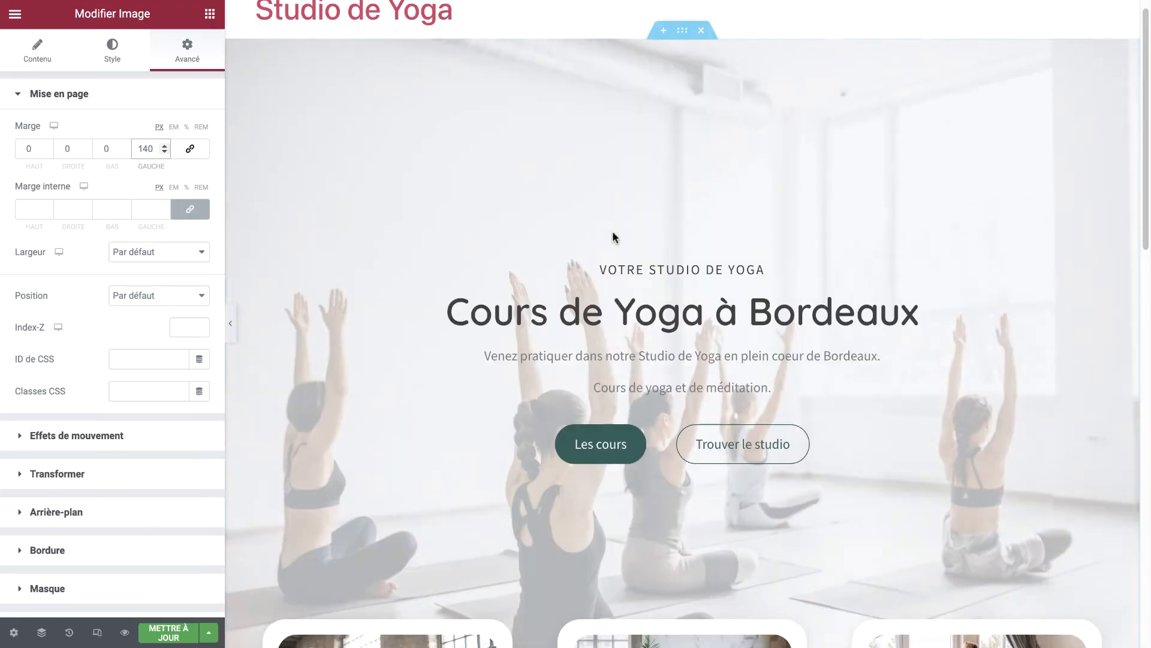
# Copy the hero's "Les cours" button and paste it below the icon lists in the teacher section's text column
pyautogui.rightClick(612, 437)
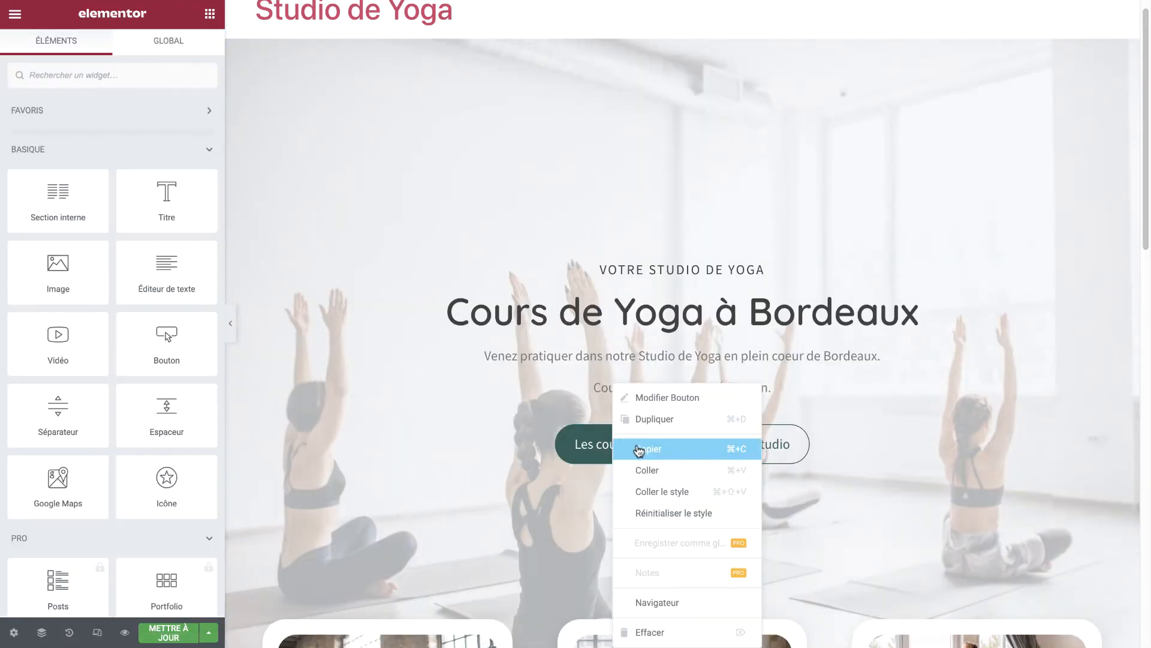
pyautogui.click(638, 447)
pyautogui.scroll(-10, 563, 490)
pyautogui.scroll(-5, 562, 490)
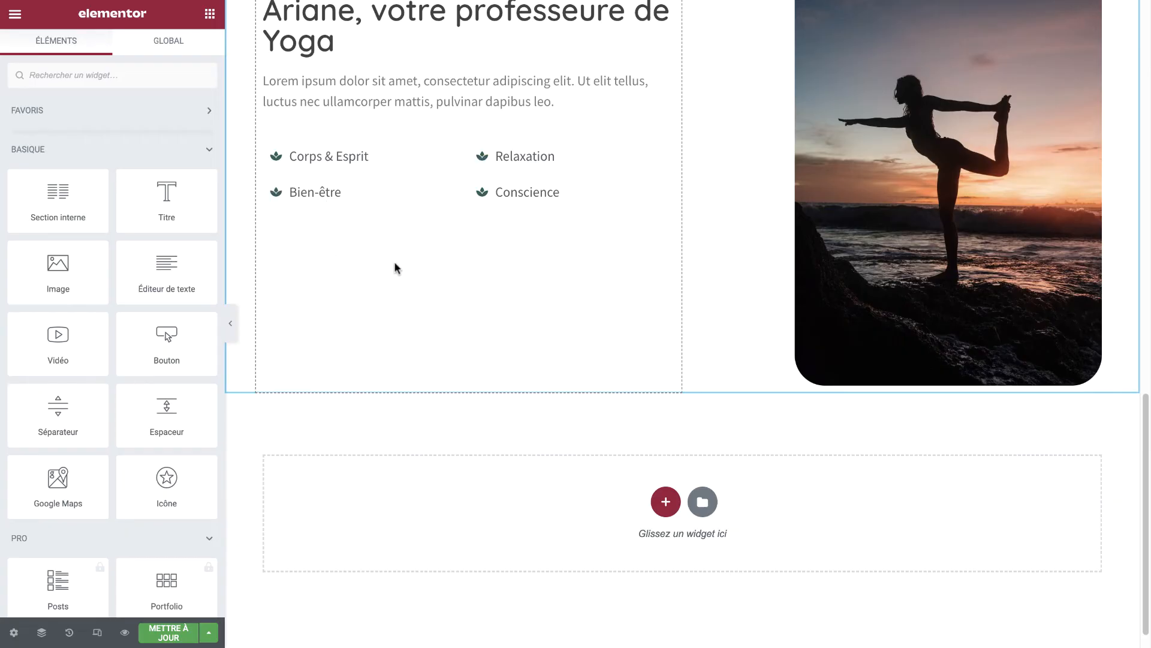
pyautogui.rightClick(394, 261)
pyautogui.click(446, 377)
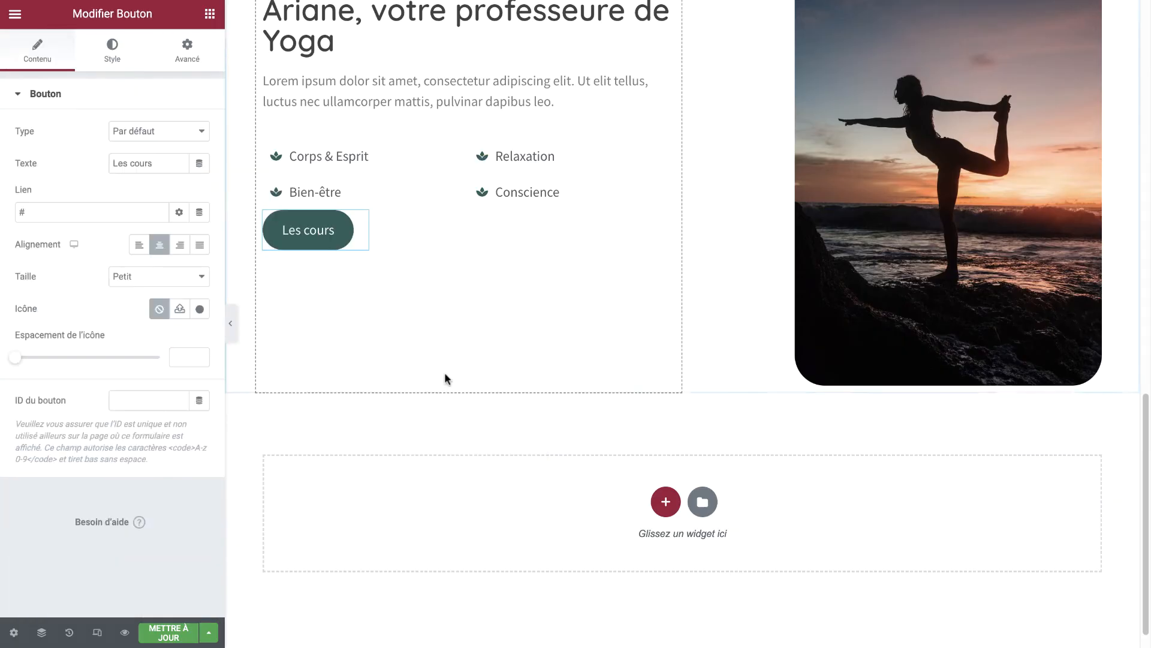
# Set the font weight of the "En savoir plus" button in the Cours Collectifs card to 700 (Bold)
pyautogui.scroll(5, 517, 191)
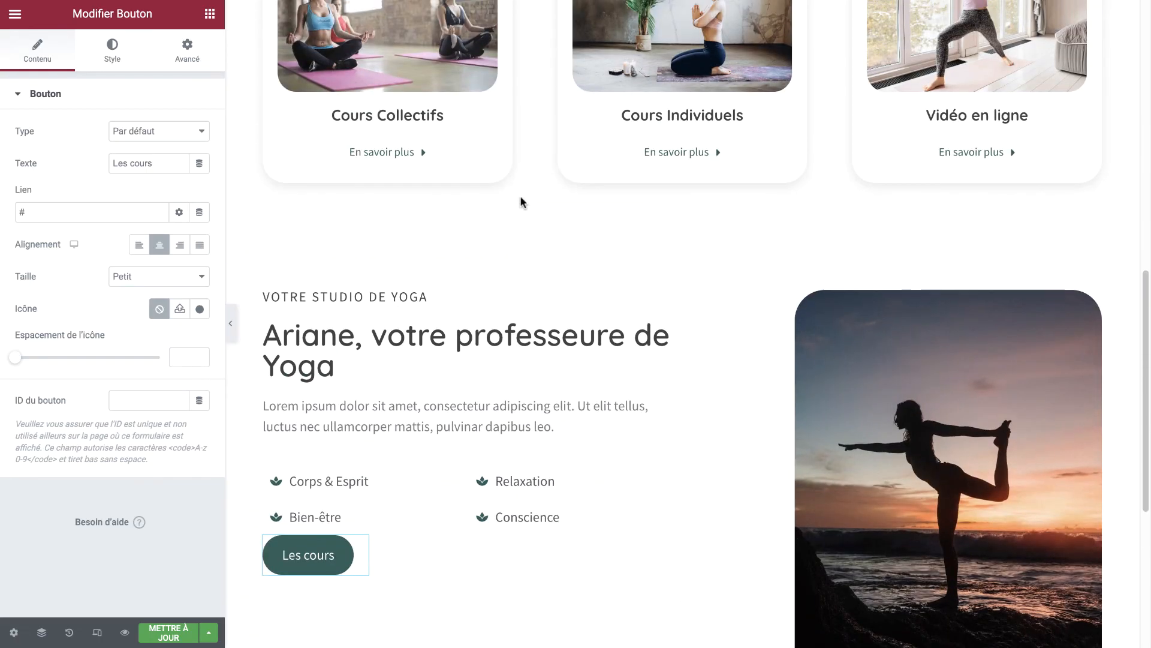
pyautogui.click(430, 159)
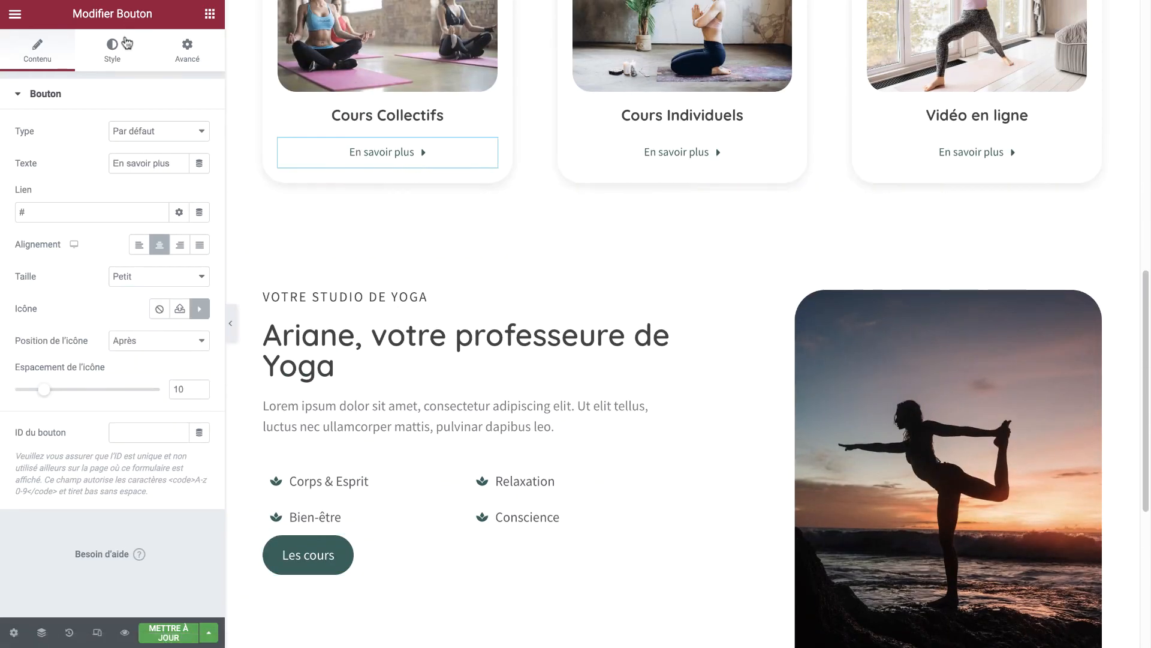
pyautogui.click(113, 48)
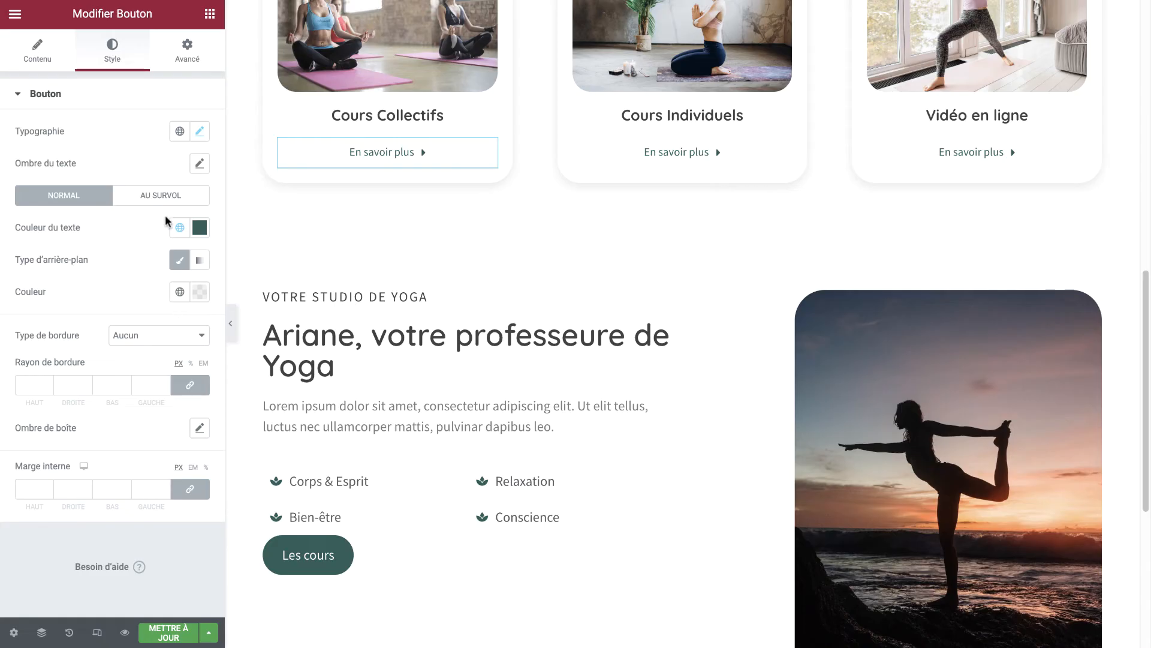
pyautogui.click(201, 133)
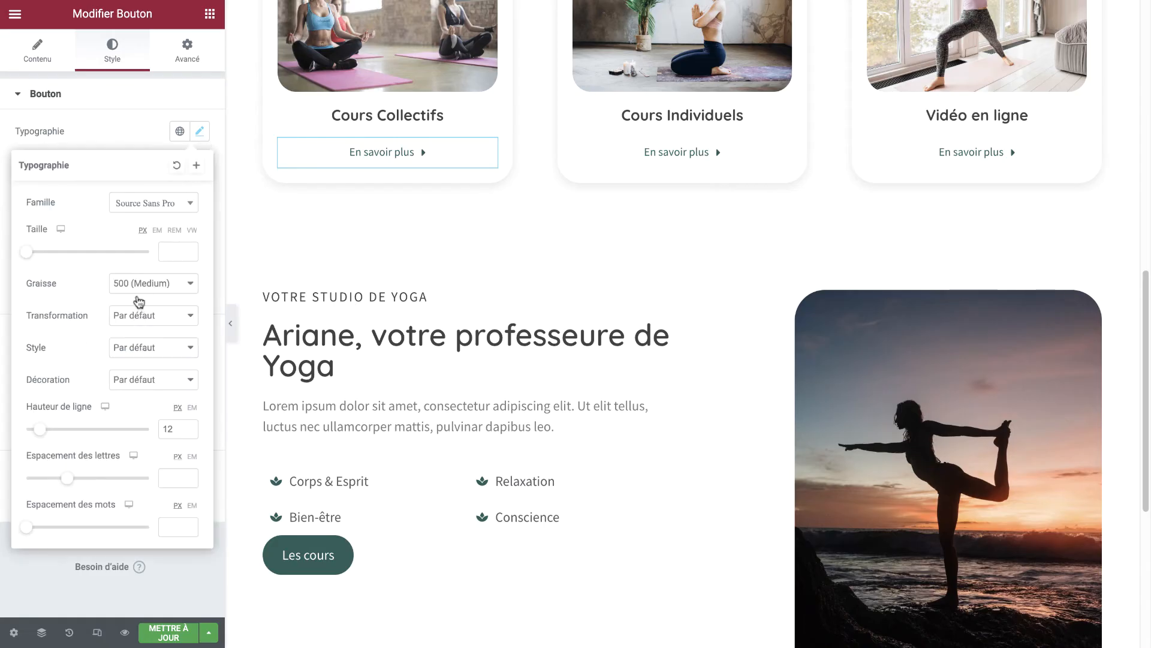
pyautogui.click(140, 286)
pyautogui.click(147, 307)
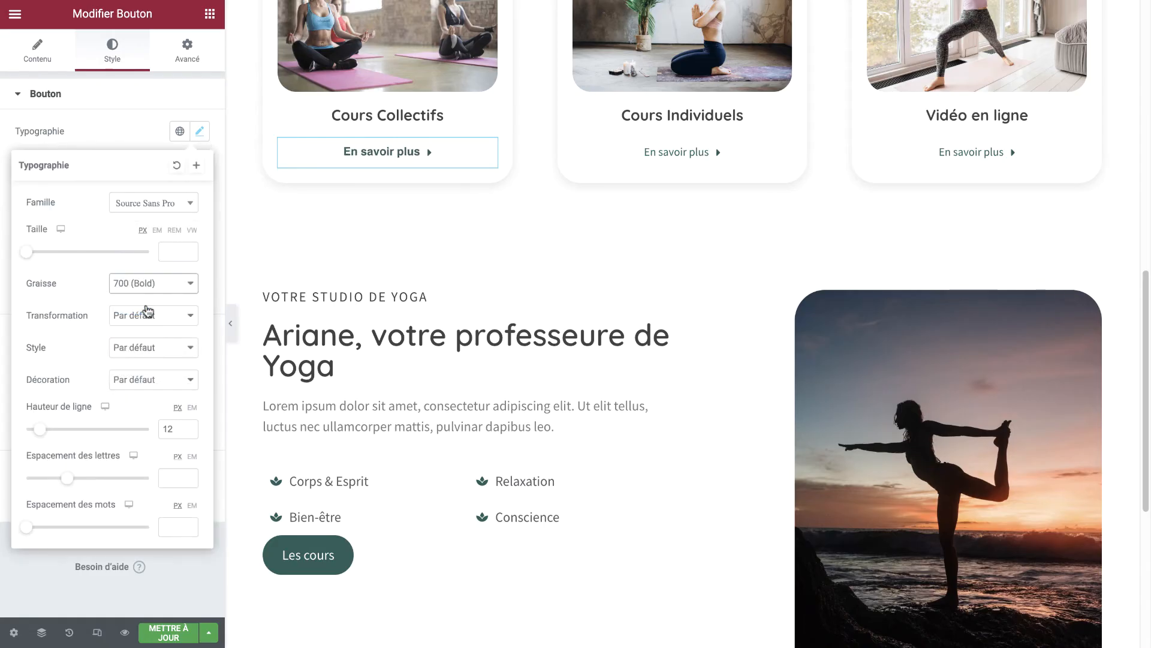
pyautogui.click(152, 293)
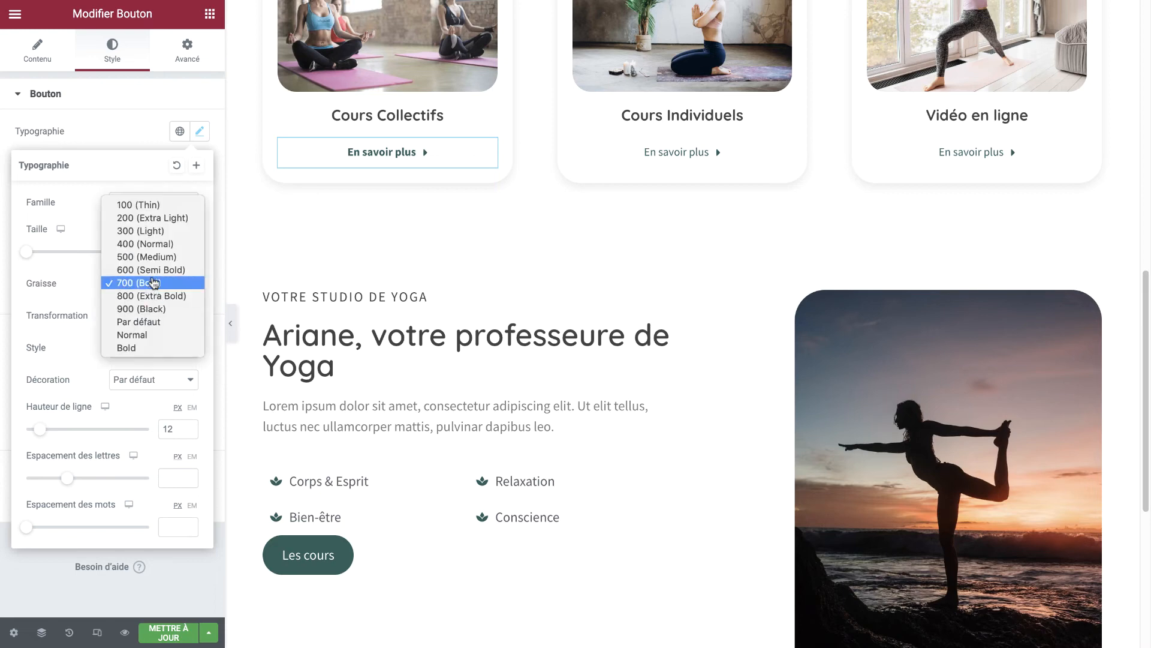
pyautogui.click(156, 275)
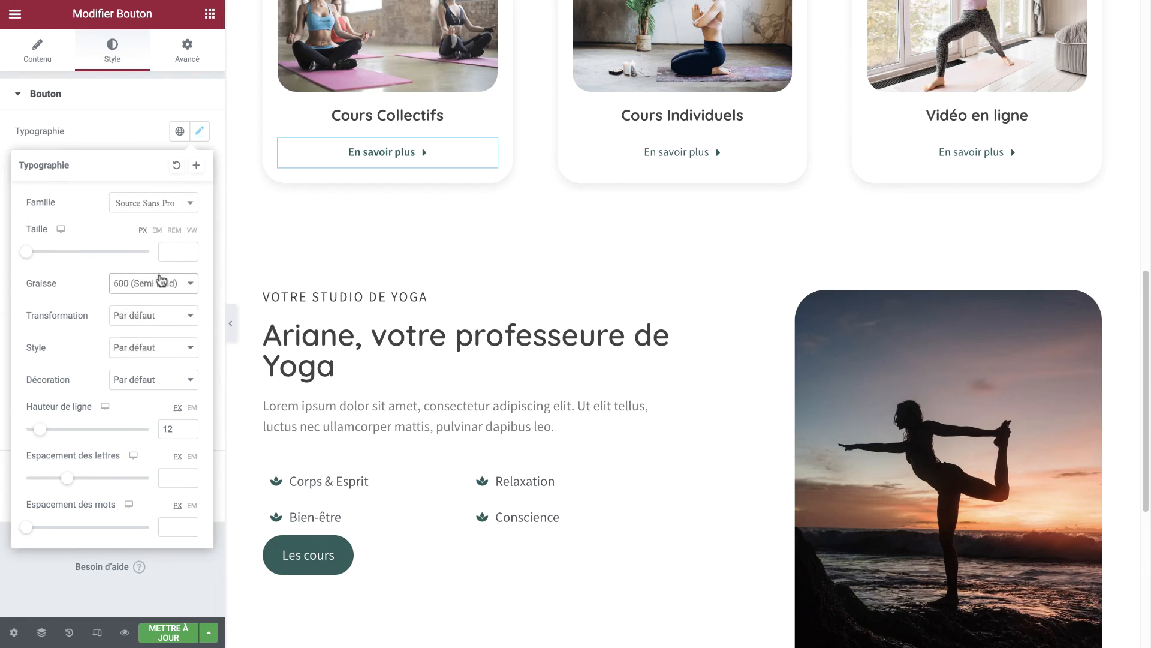
pyautogui.click(161, 280)
pyautogui.click(160, 293)
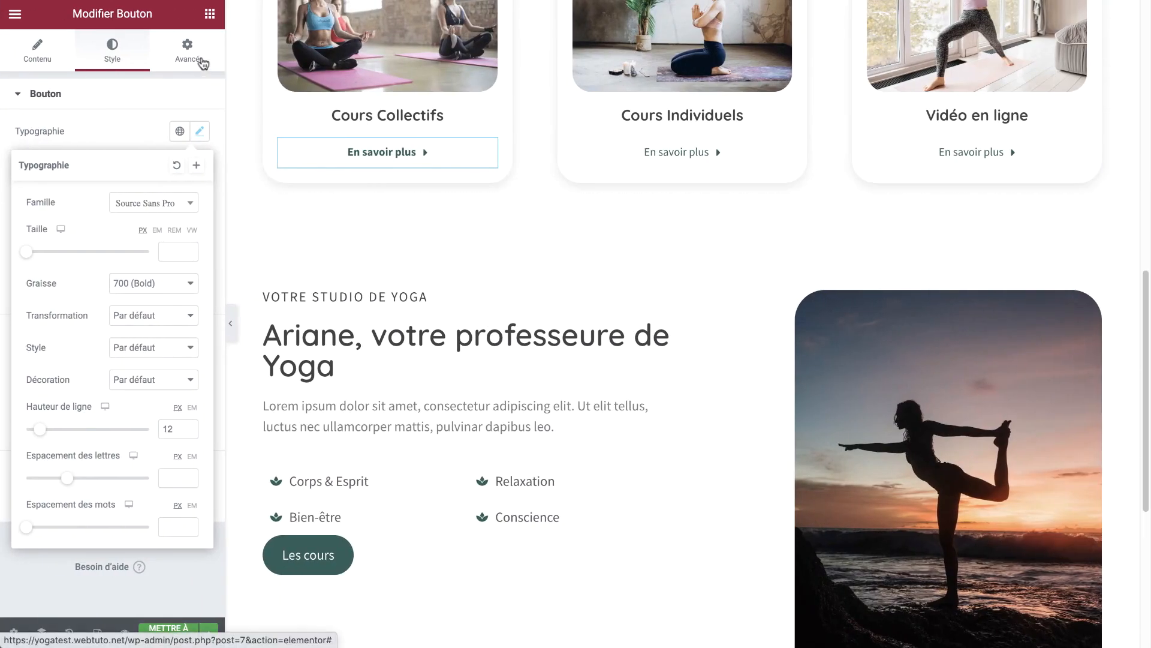
pyautogui.click(207, 67)
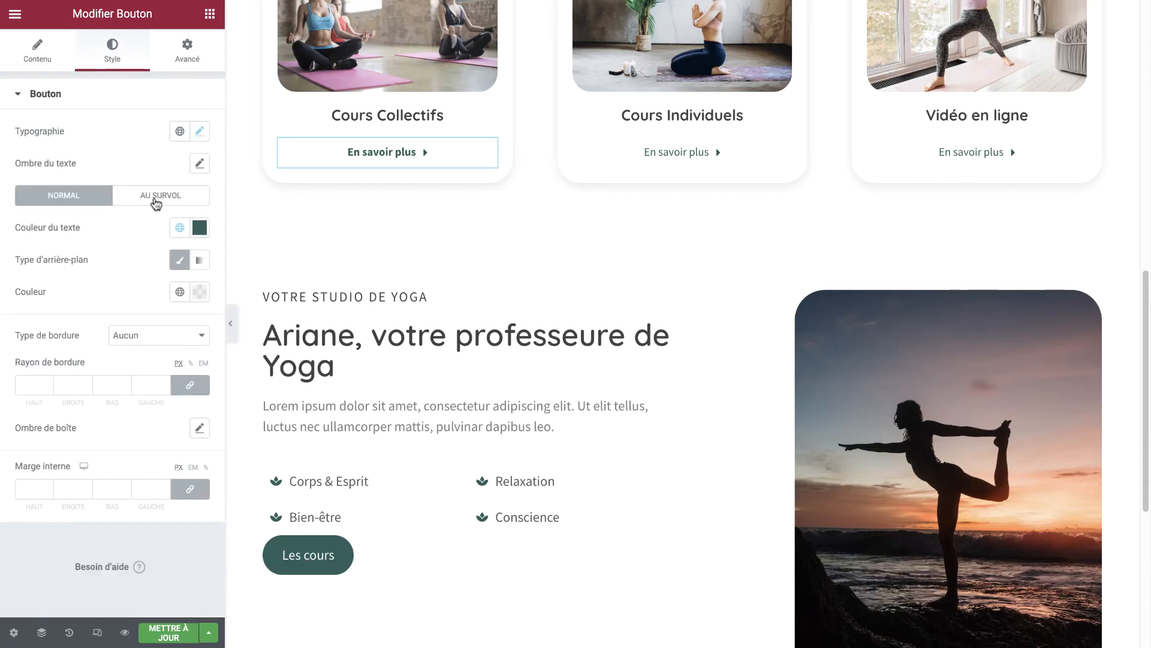
# Give the Cours Collectifs card's "En savoir plus" button the Grow hover animation
pyautogui.click(156, 202)
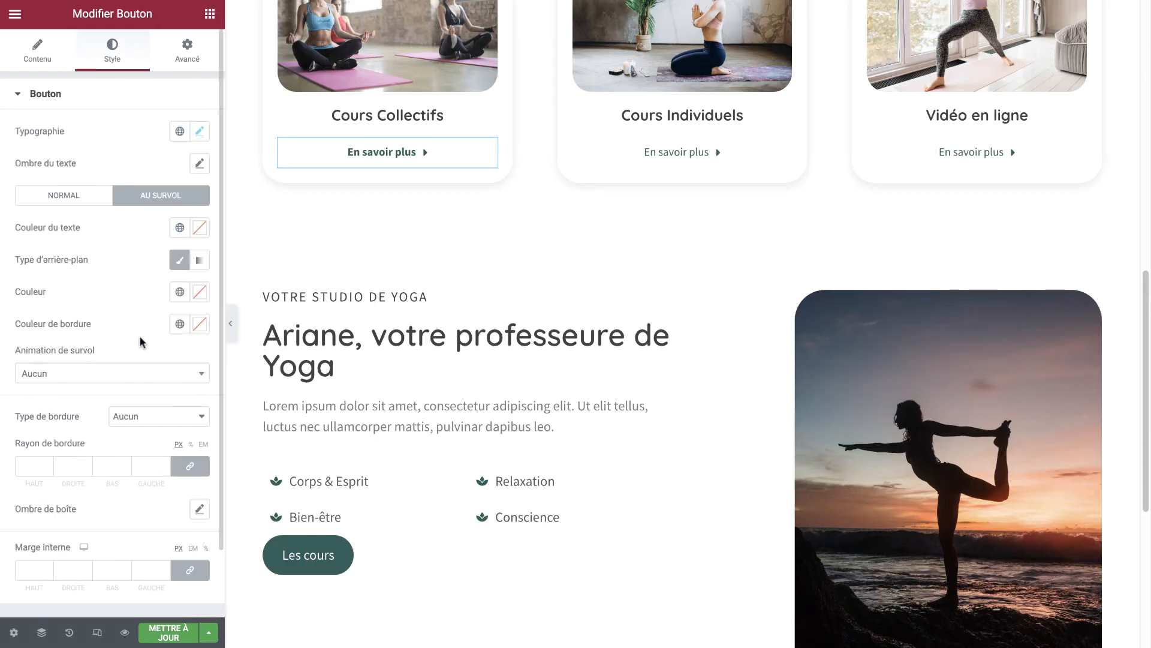
pyautogui.click(127, 373)
pyautogui.click(114, 420)
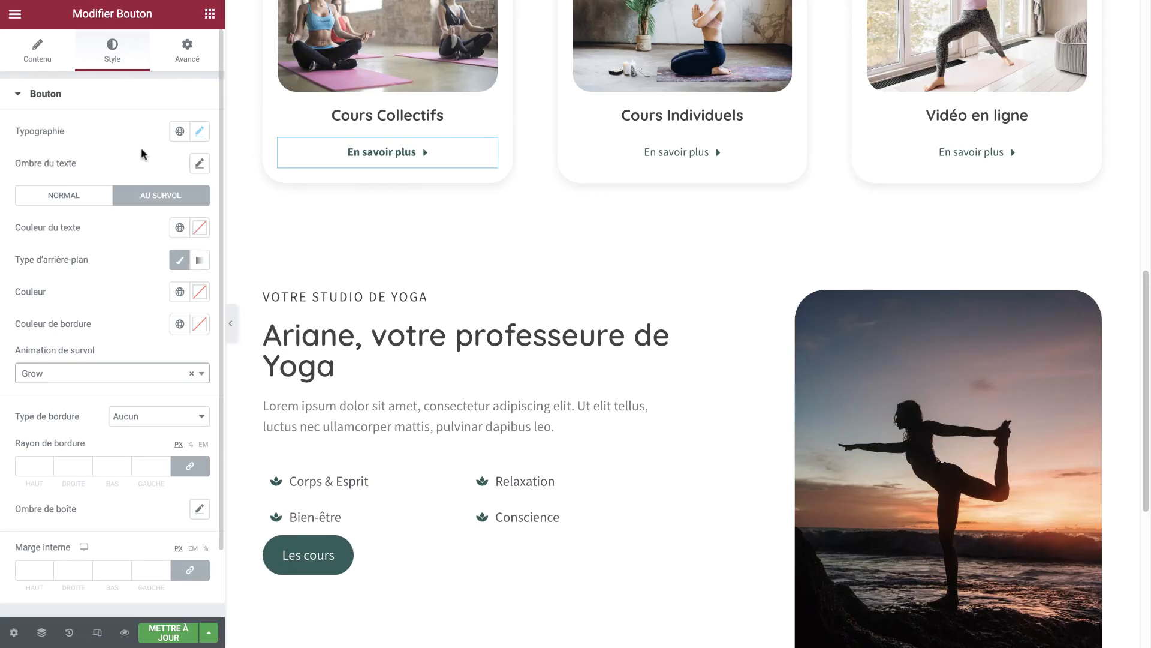
# Set the font weight of the Cours Collectifs card's "En savoir plus" button to 600 (Semi Bold)
pyautogui.click(200, 132)
pyautogui.click(154, 294)
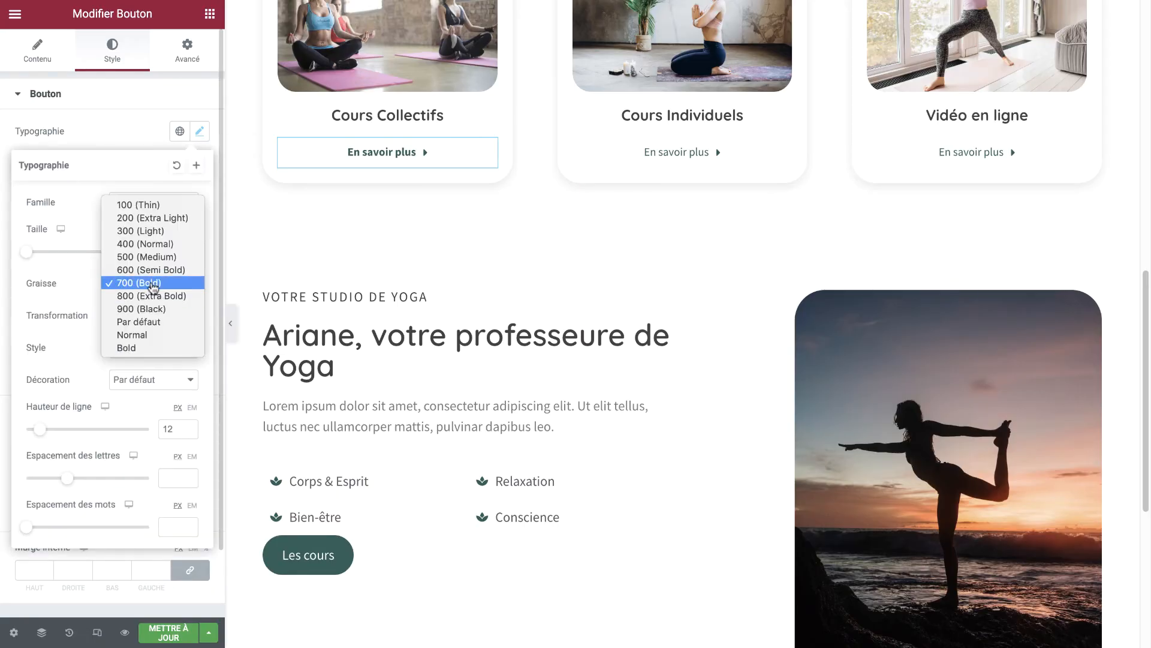
pyautogui.click(144, 264)
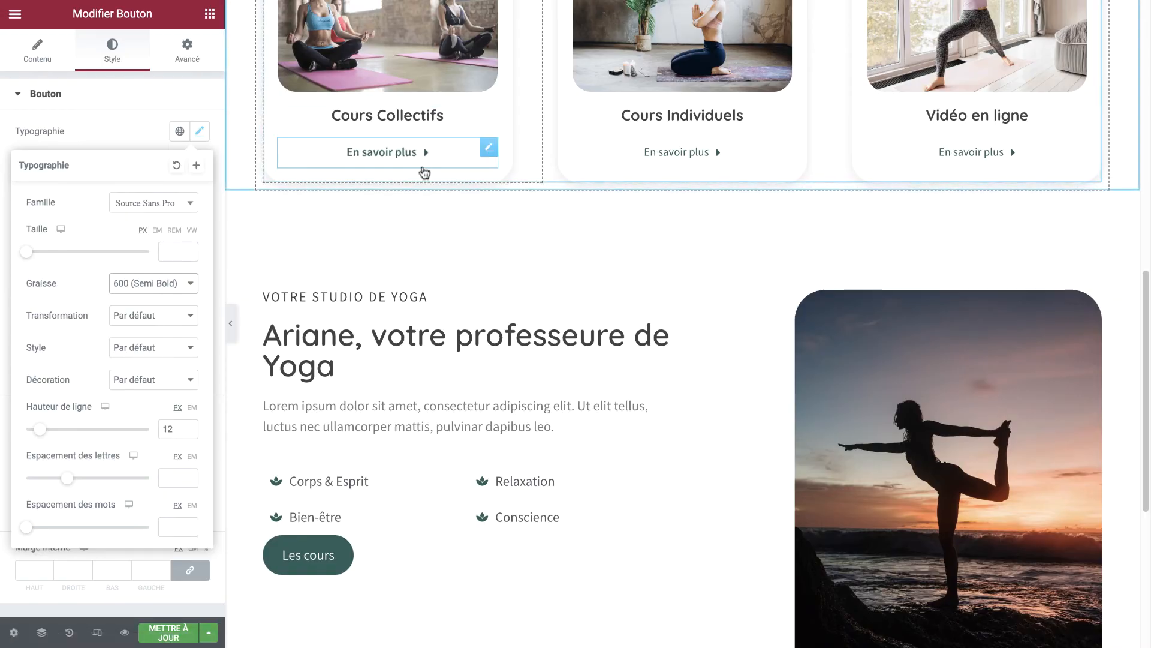
# Copy the Cours Collectifs button and apply its style to the "En savoir plus" buttons of Cours Individuels and Vidéo en ligne
pyautogui.rightClick(421, 169)
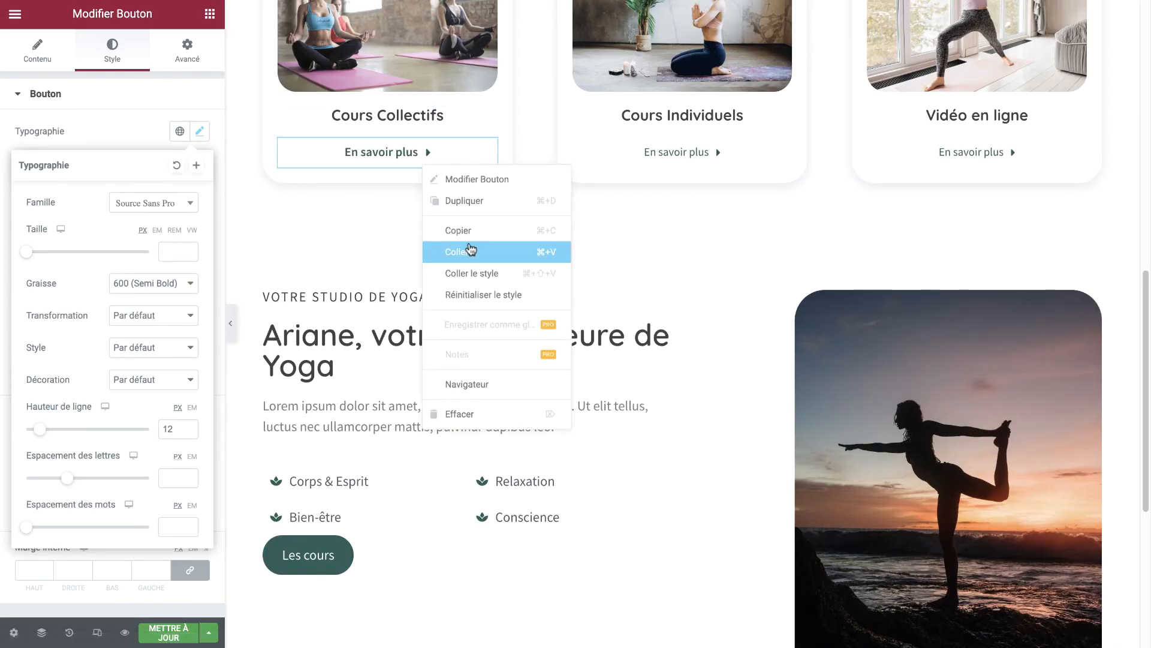
pyautogui.click(468, 250)
pyautogui.rightClick(664, 163)
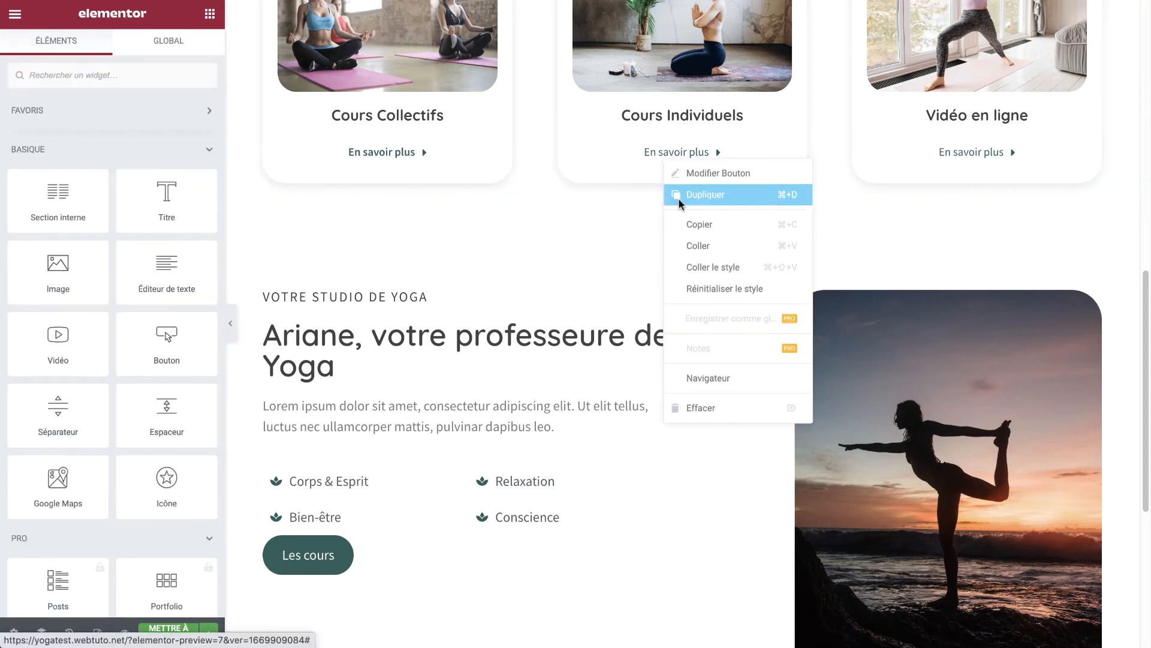
pyautogui.click(701, 265)
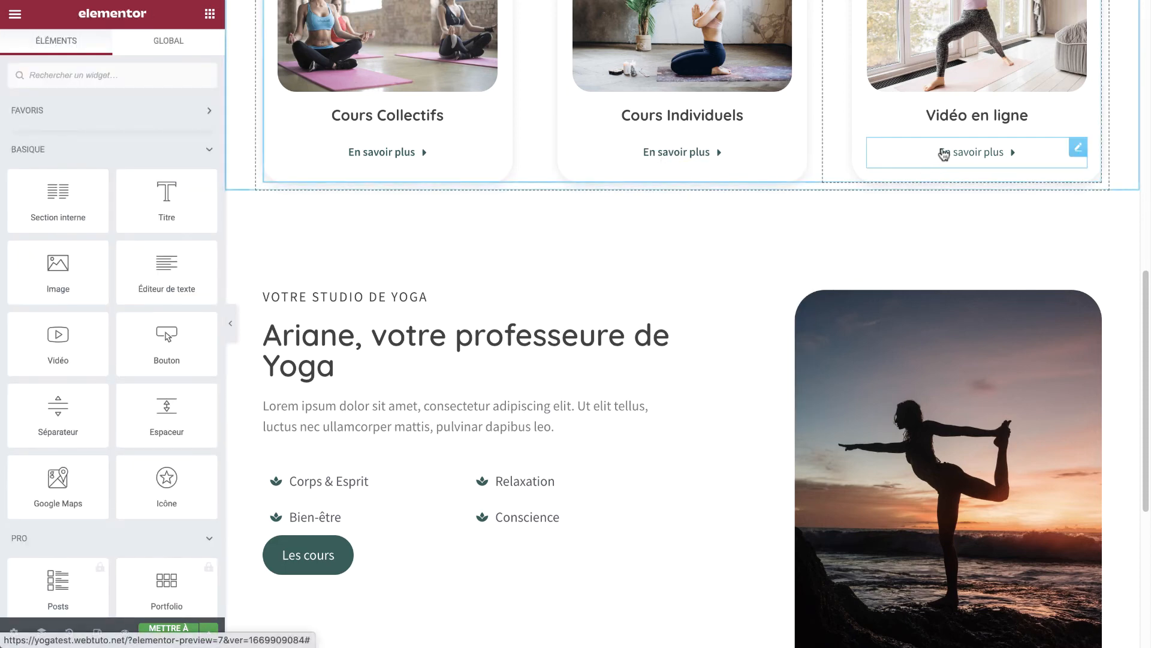
pyautogui.rightClick(942, 152)
pyautogui.click(981, 264)
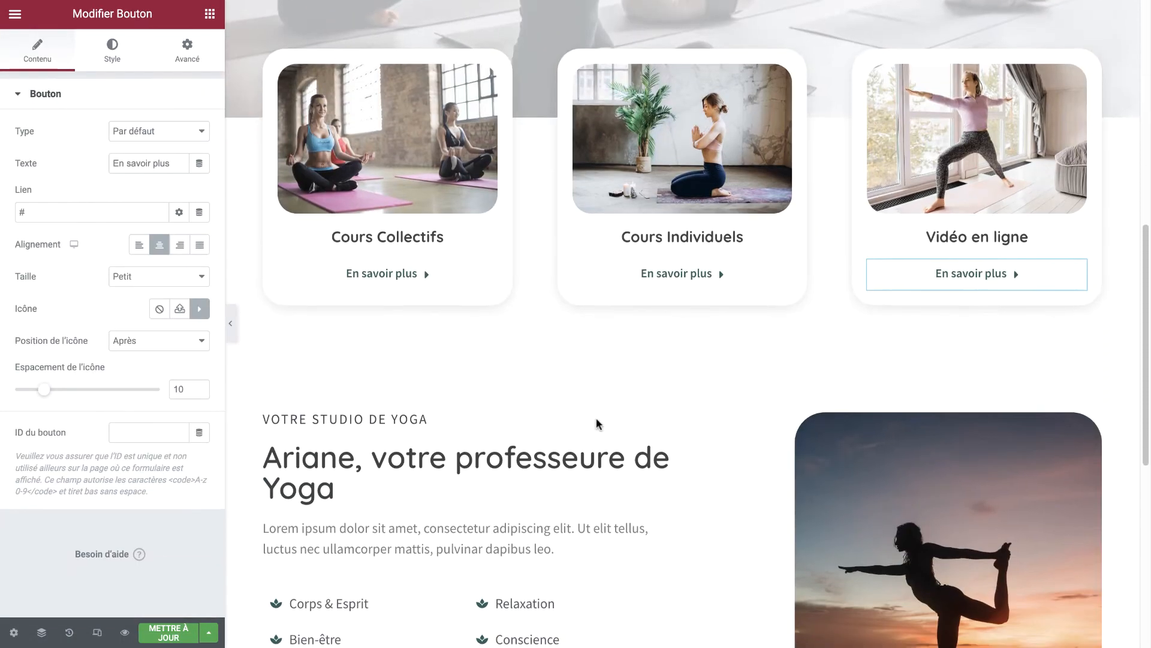
# Copy the Cours Individuels card's "En savoir plus" button and paste it under the "Les cours" button in the teacher section
pyautogui.scroll(-5, 596, 418)
pyautogui.scroll(2, 596, 418)
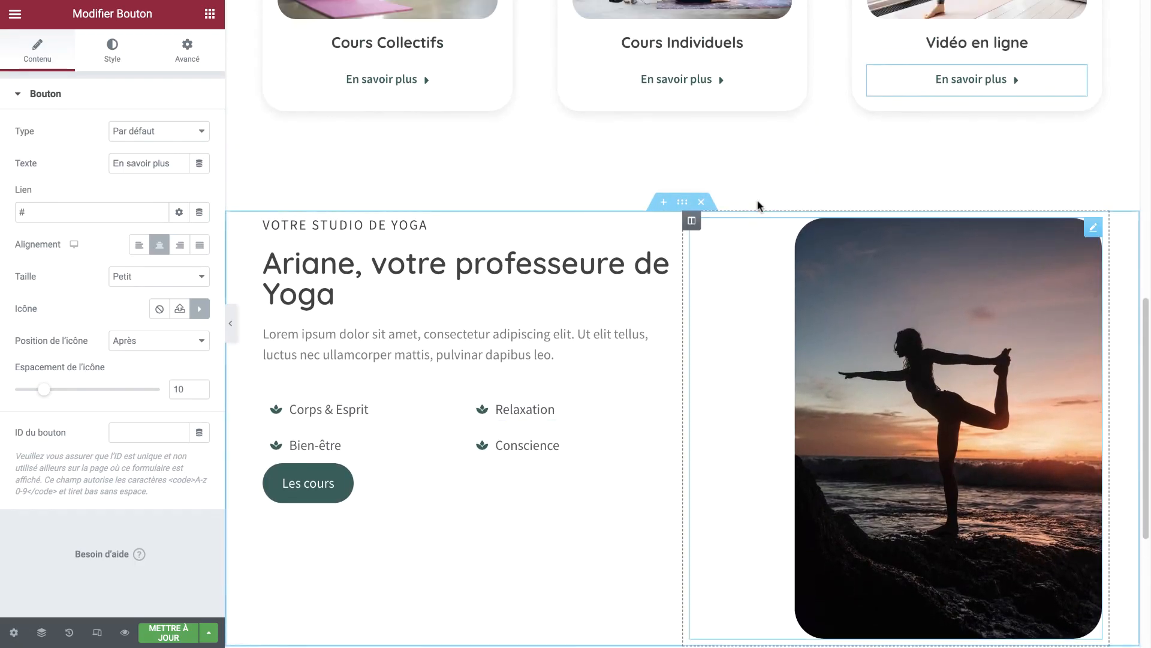
pyautogui.rightClick(680, 82)
pyautogui.click(459, 480)
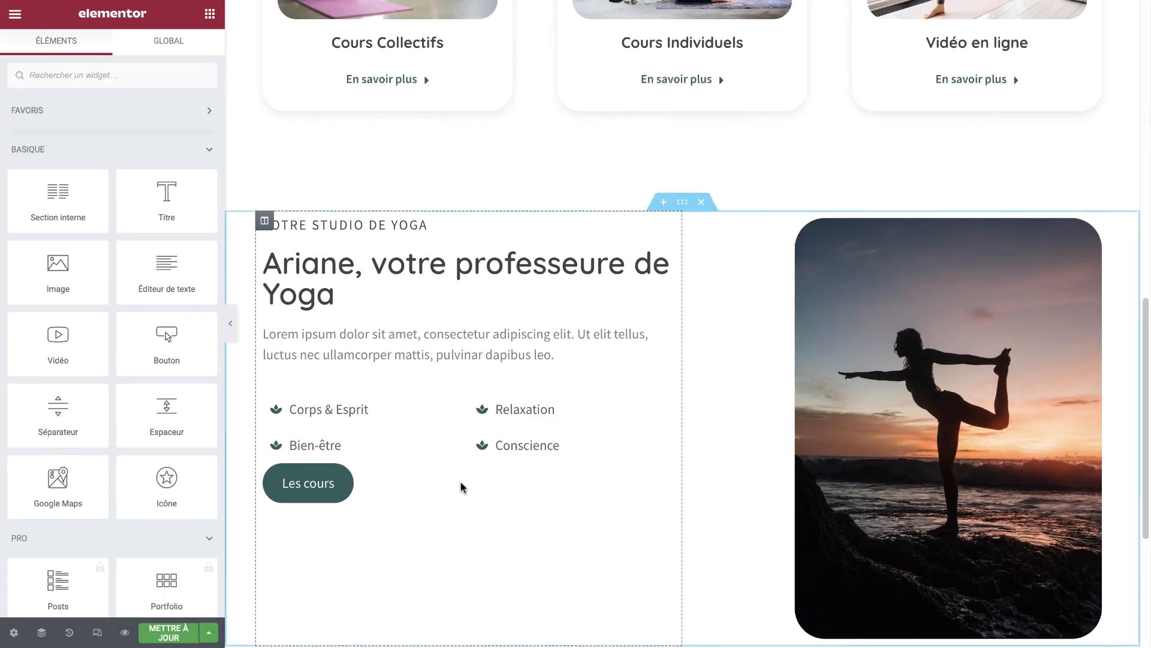
pyautogui.rightClick(459, 480)
pyautogui.click(492, 502)
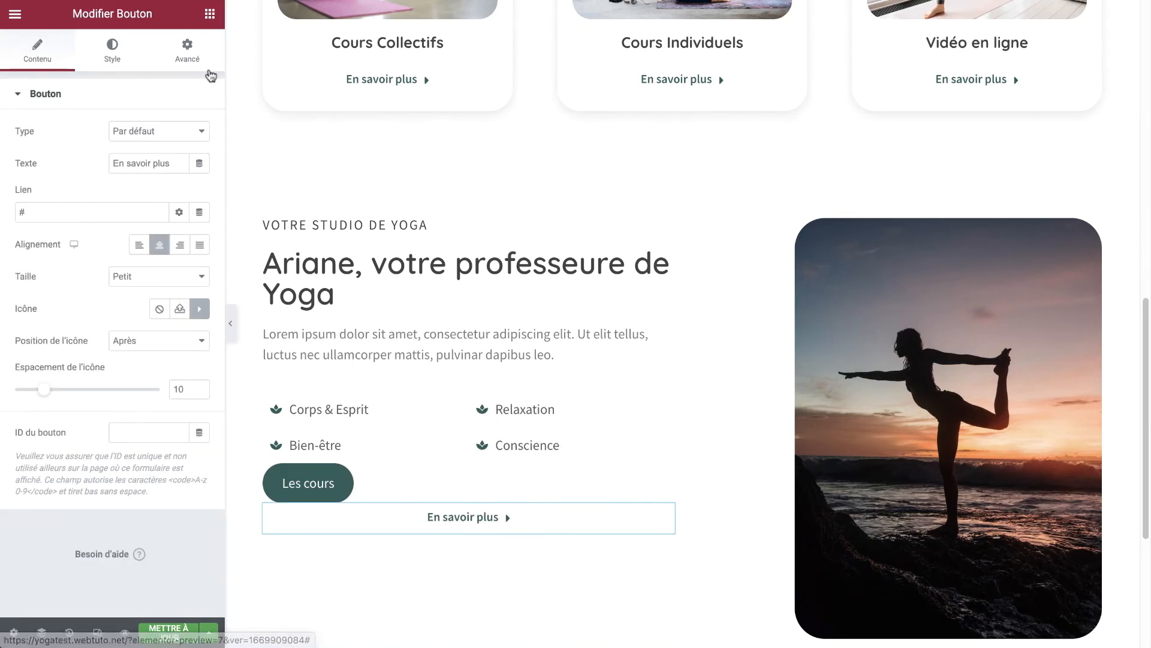
# Set the width of the teacher section's "En savoir plus" button to En ligne (auto)
pyautogui.click(187, 49)
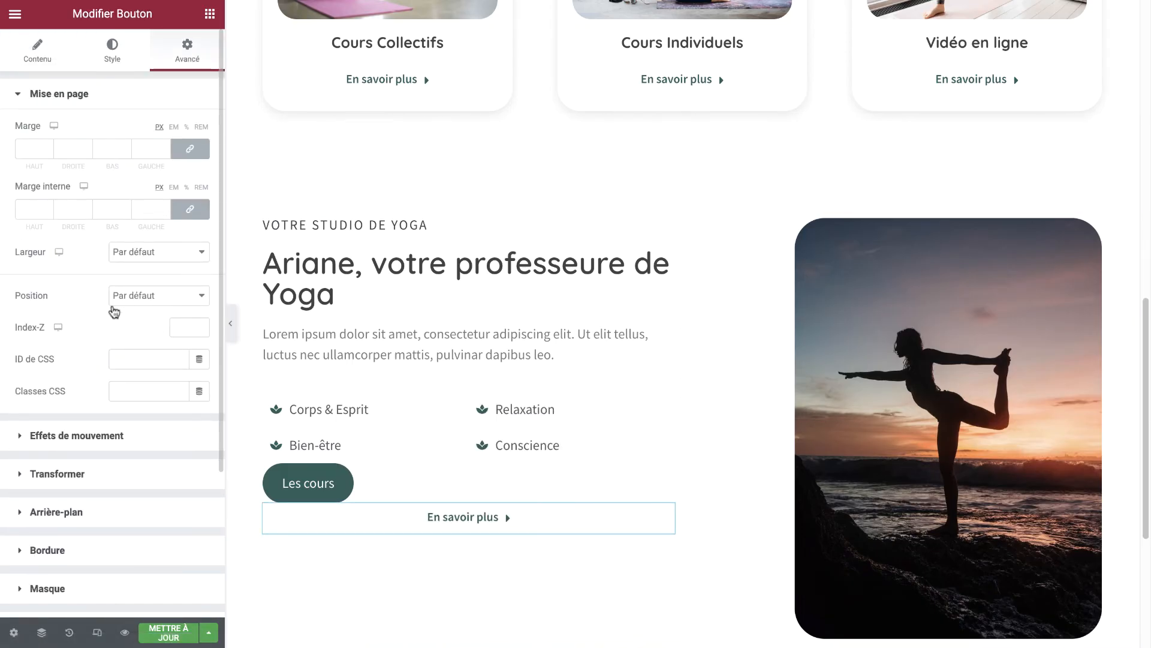
pyautogui.click(159, 252)
pyautogui.click(167, 275)
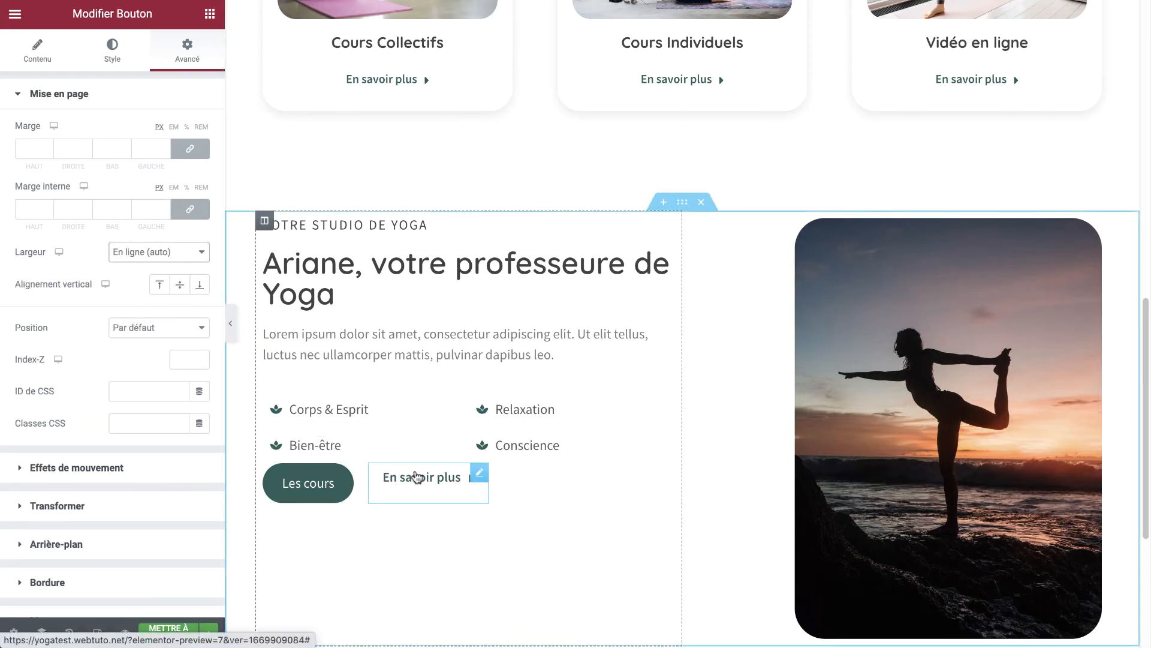
# Unlink the "En savoir plus" button's padding values and set only the top padding to 8 px
pyautogui.click(190, 208)
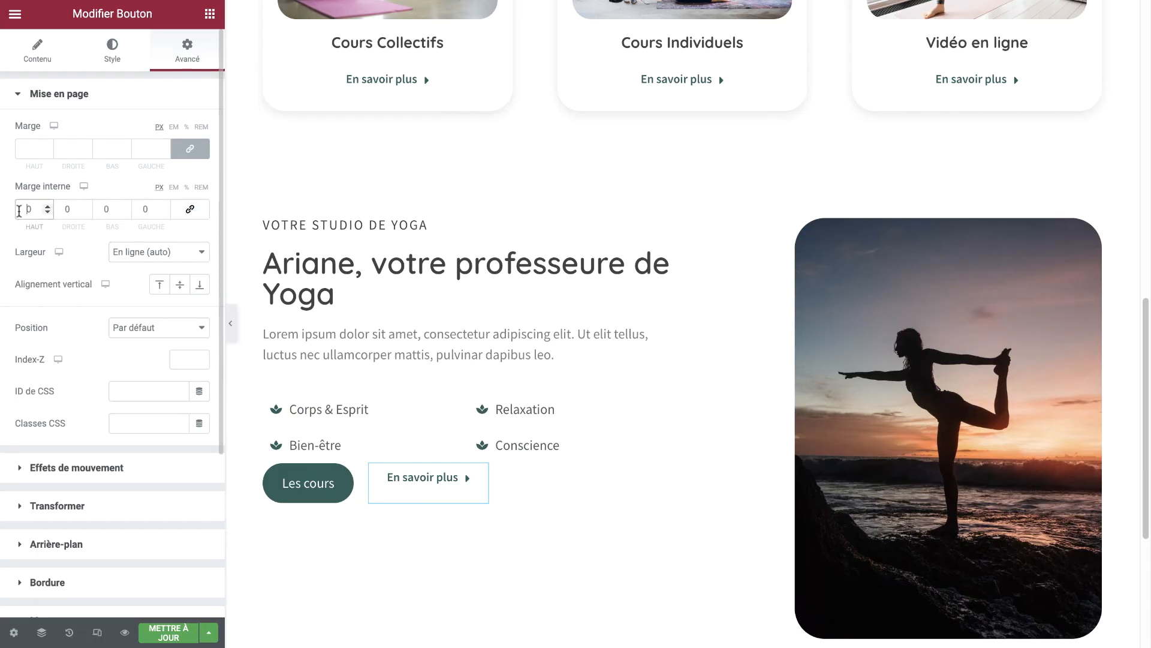
pyautogui.write('2')
pyautogui.press('BackSpace')
pyautogui.write('15')
pyautogui.press('Delete')
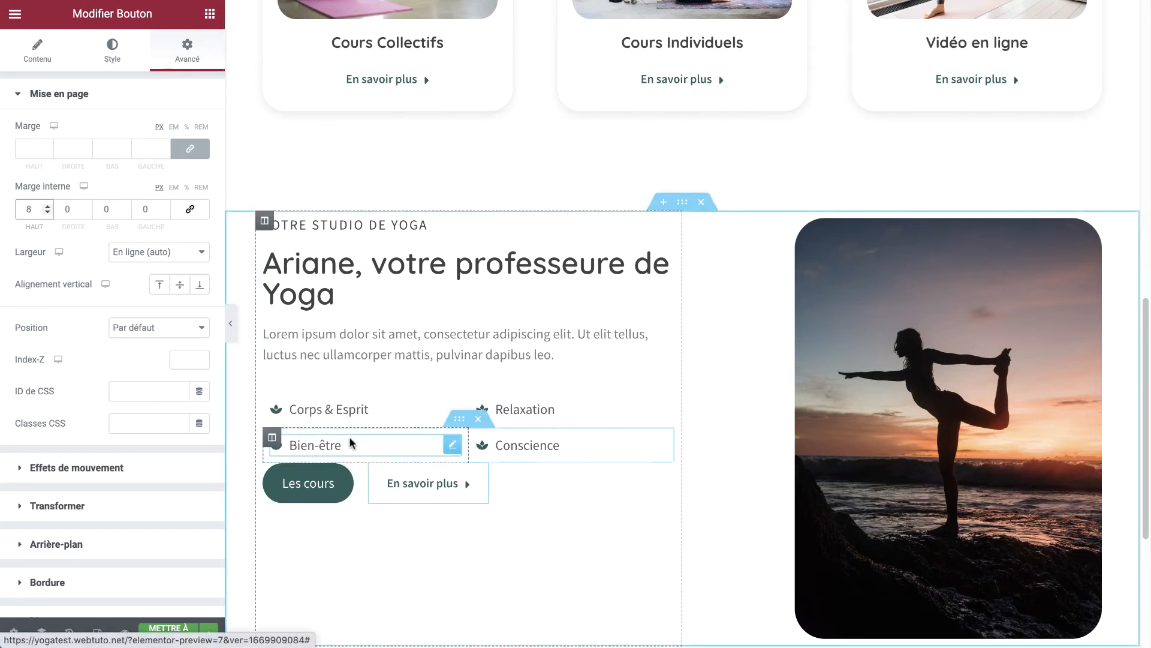
# Unlink the margins of the inner section holding Bien-être and Conscience and set its bottom margin to 30 px
pyautogui.click(459, 423)
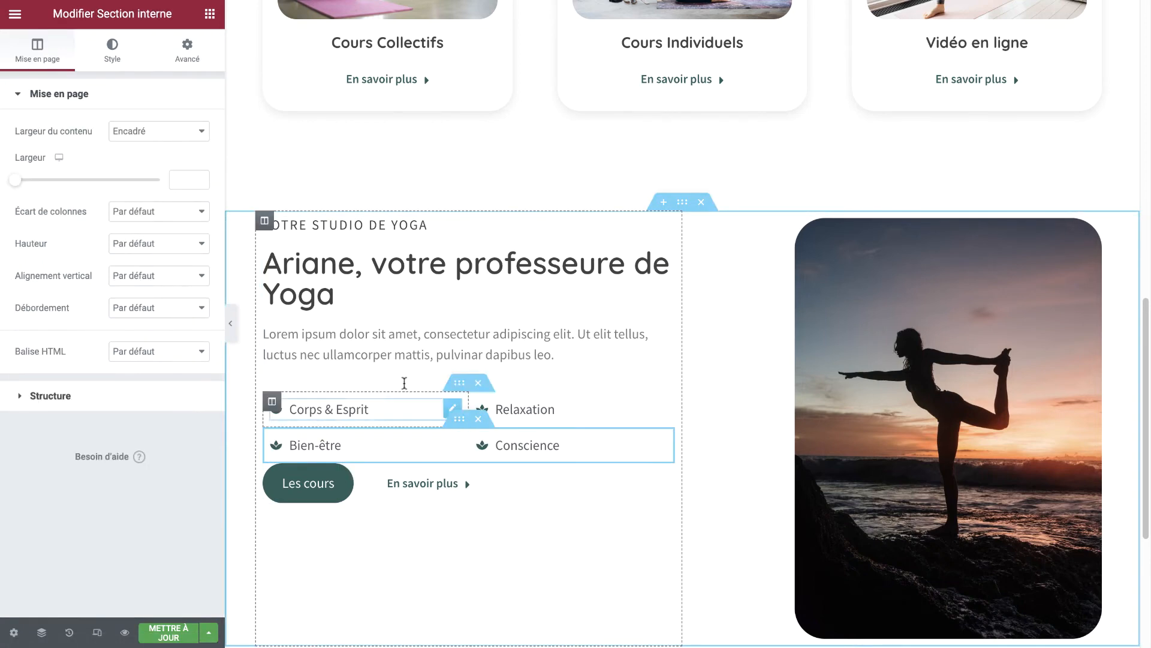
pyautogui.click(191, 56)
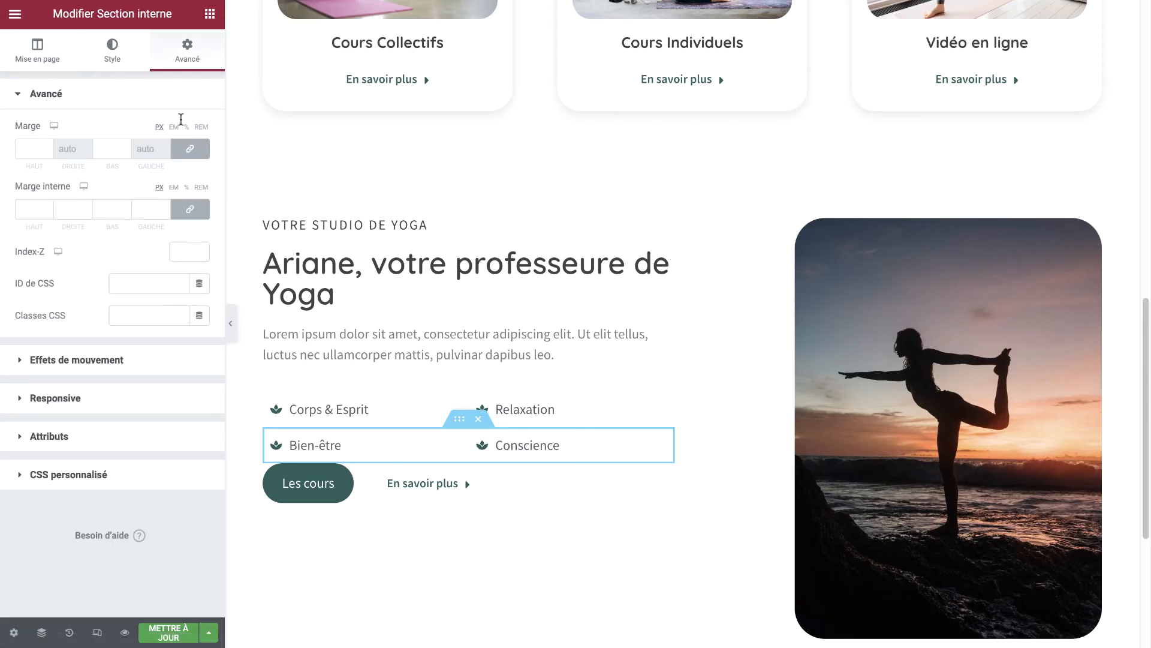
pyautogui.click(190, 149)
pyautogui.click(101, 146)
pyautogui.write('30')
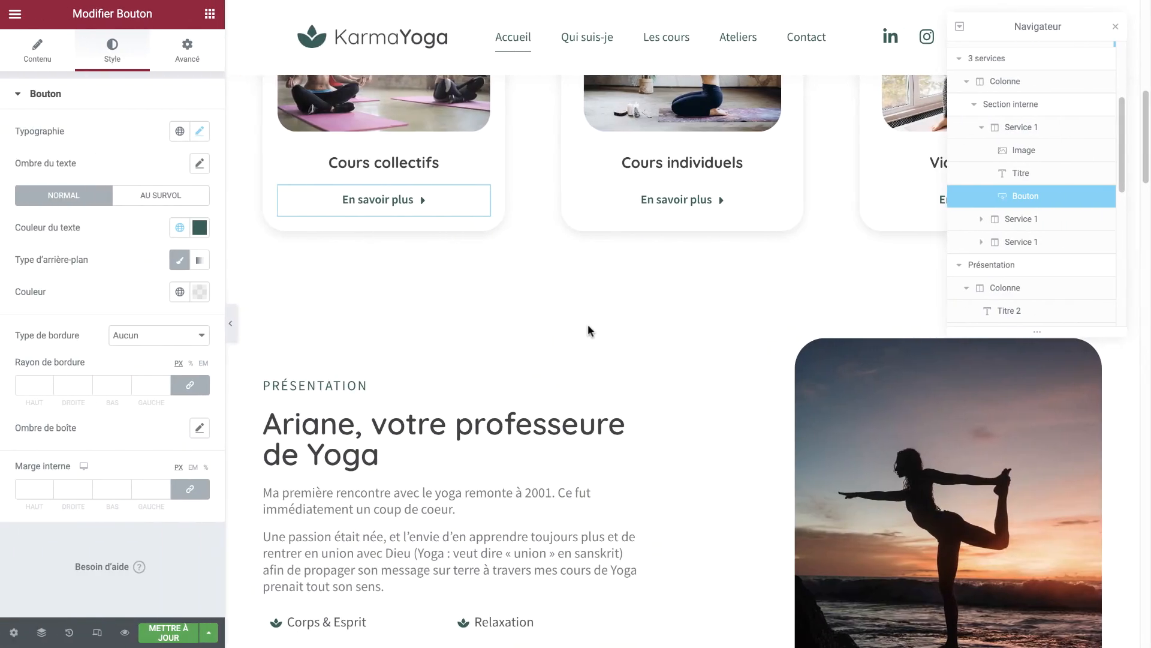
pyautogui.scroll(-5, 588, 330)
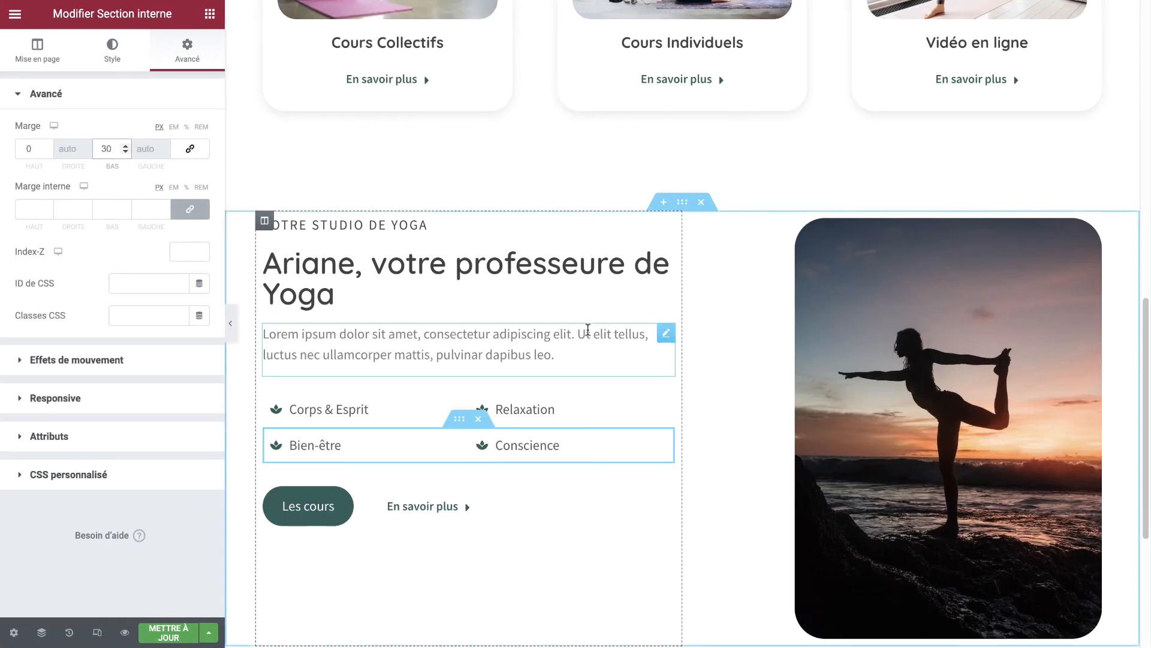
# Change the text of the teacher section's "Les cours" button to "Qui suis-je ?"
pyautogui.moveTo(330, 491); pyautogui.dragTo(329, 500)
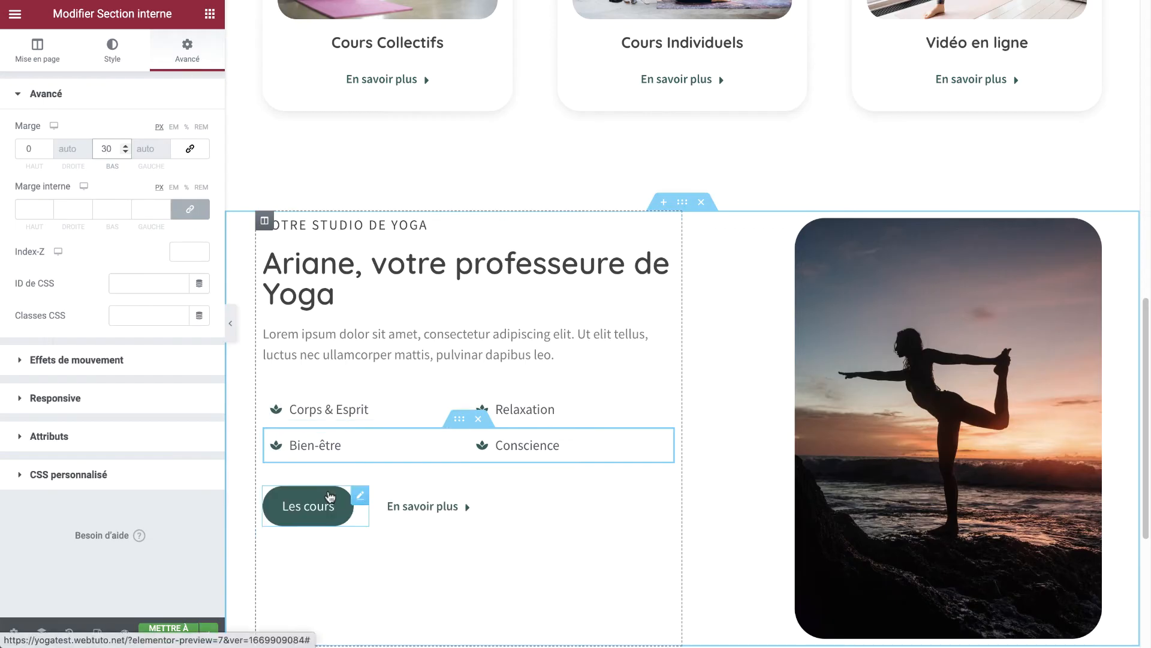
pyautogui.click(328, 500)
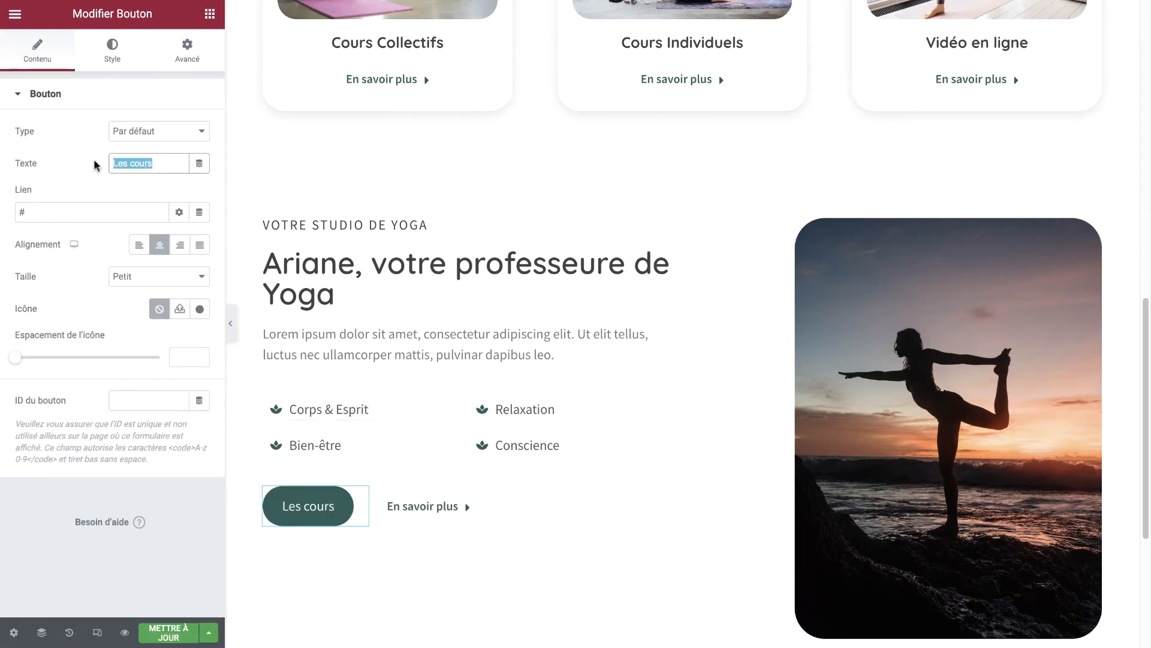
pyautogui.write('Qui suis-je ?')
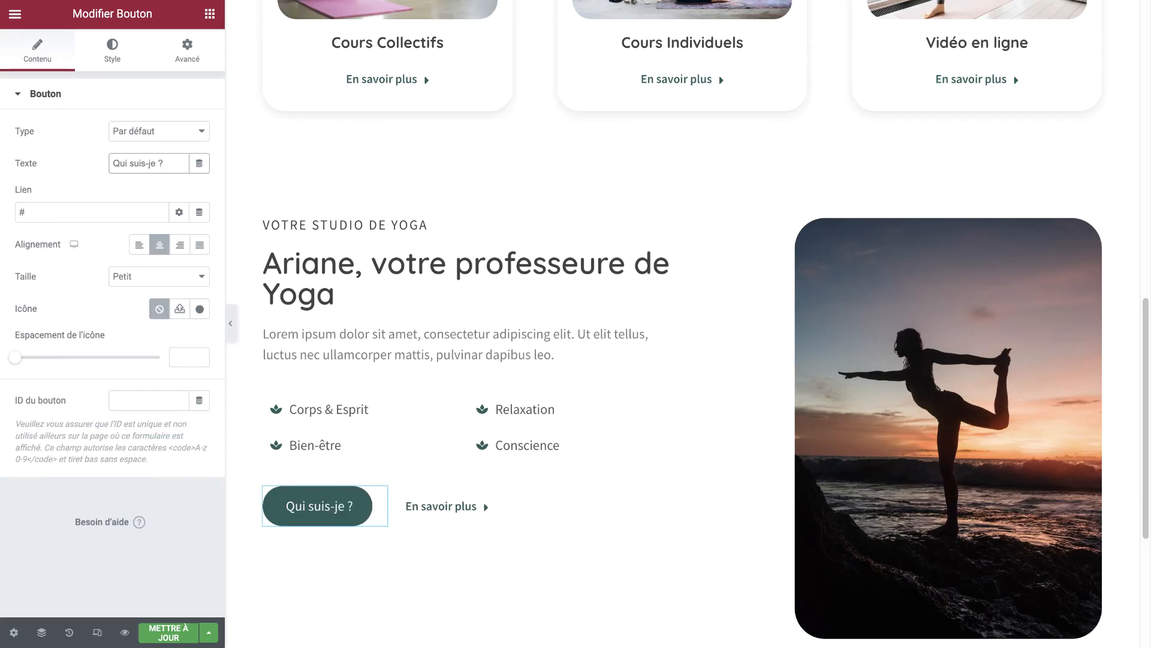
# Change the text of the teacher section's "En savoir plus" button to "Voir les cours"
pyautogui.click(462, 509)
pyautogui.click(187, 51)
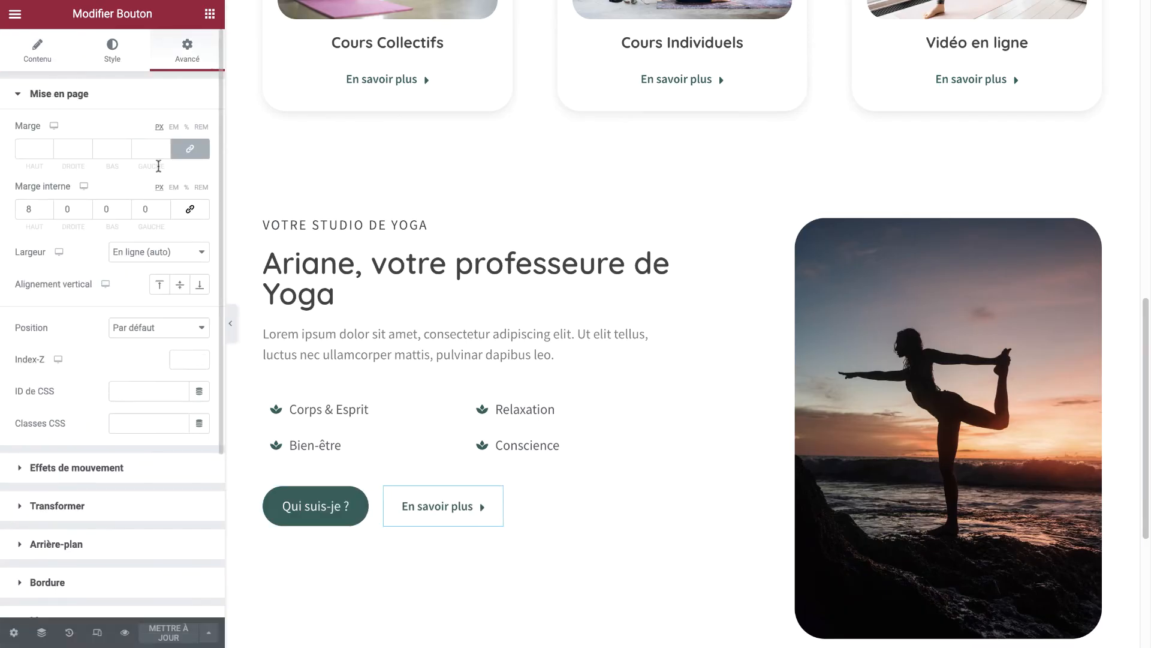
pyautogui.click(39, 67)
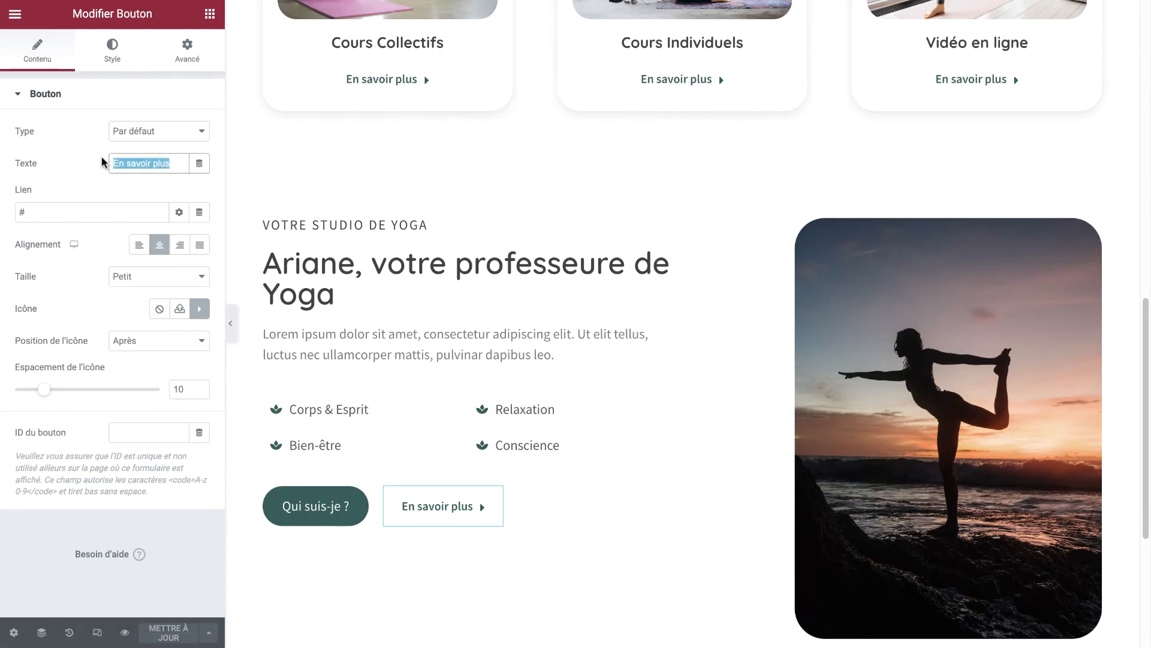
pyautogui.write('Voir les cours')
# Add an Image widget below the sunset yoga photo and insert the meditation silhouette picture from the media library
pyautogui.scroll(-3, 426, 380)
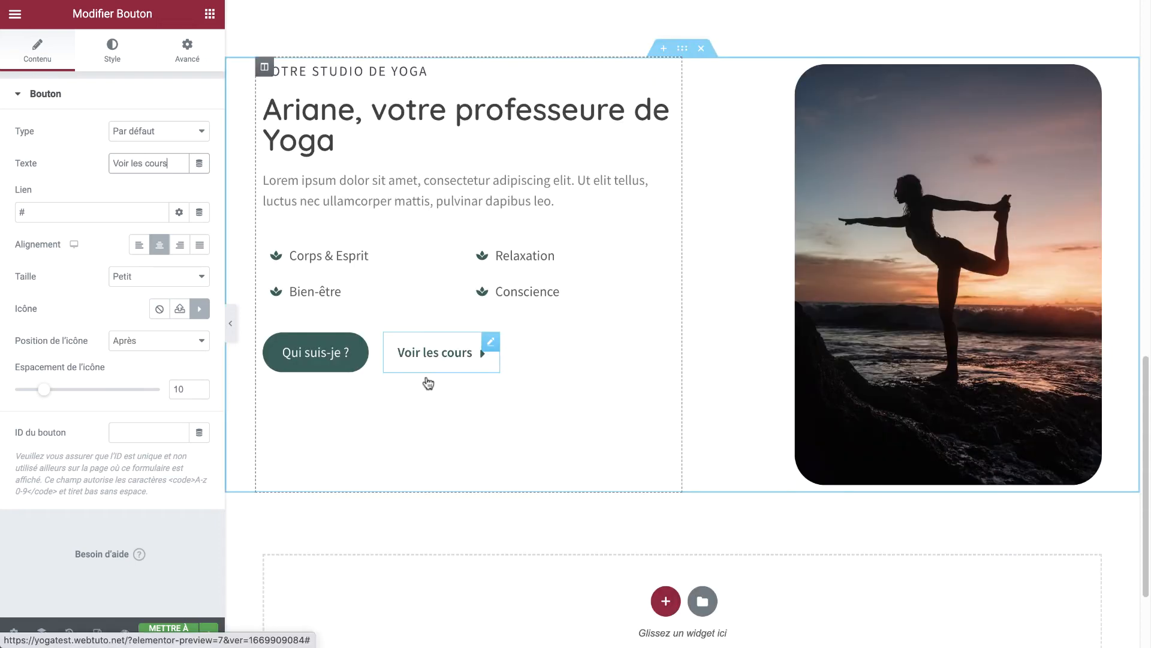
pyautogui.click(209, 13)
pyautogui.moveTo(57, 267); pyautogui.dragTo(746, 404)
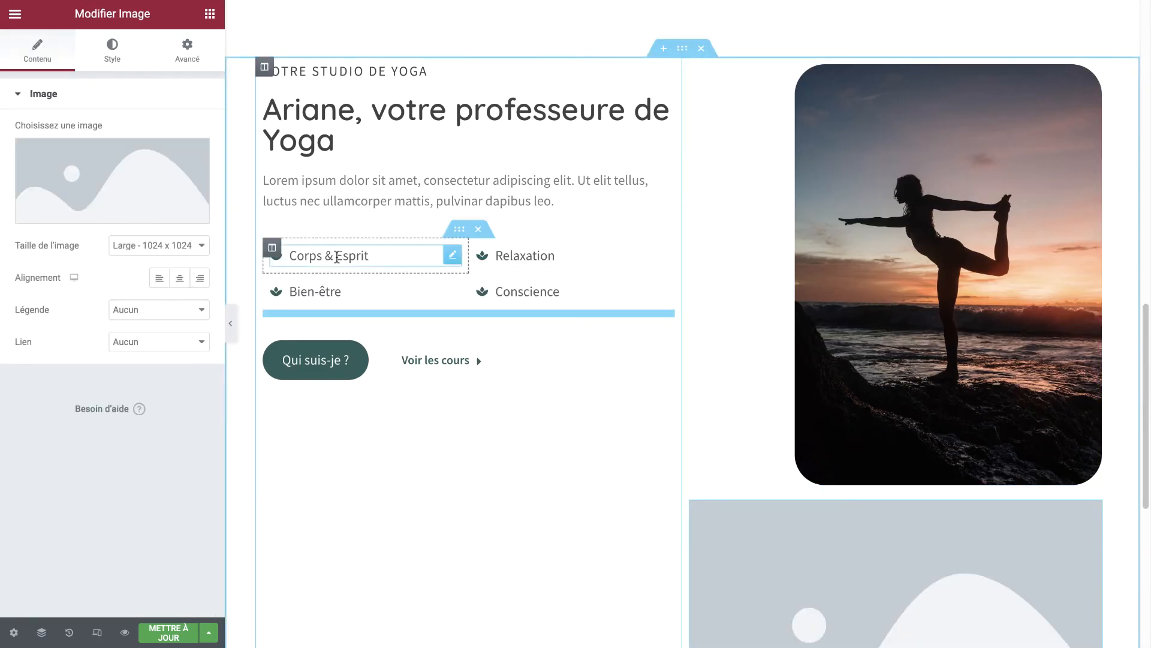
pyautogui.click(134, 171)
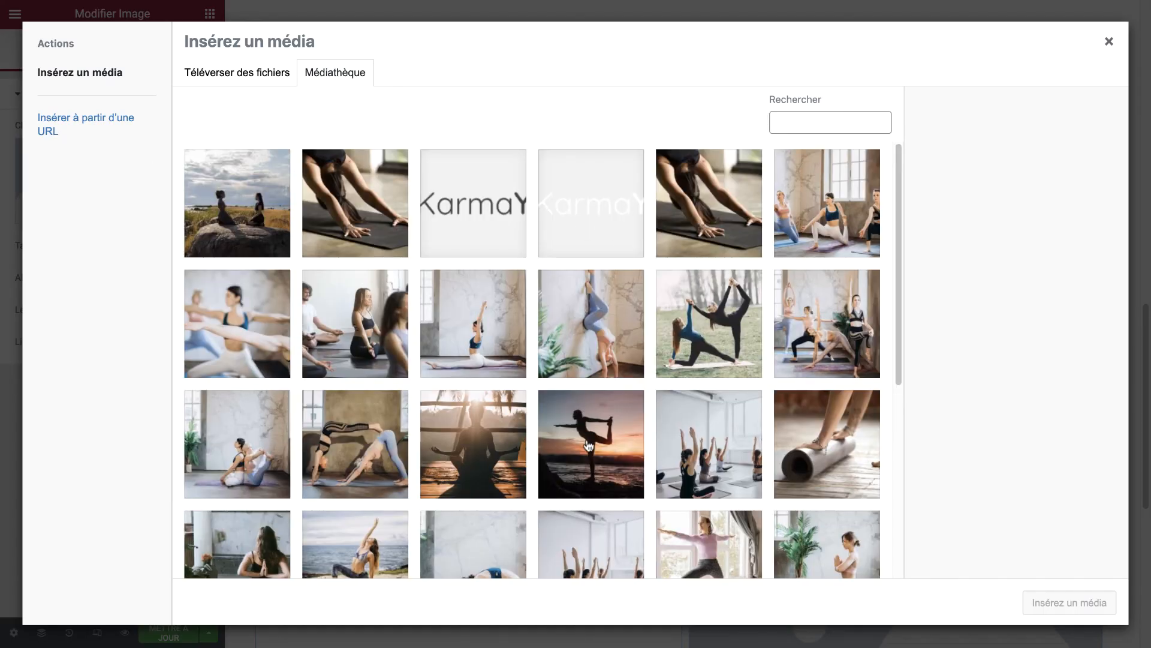
pyautogui.click(480, 441)
pyautogui.click(1070, 604)
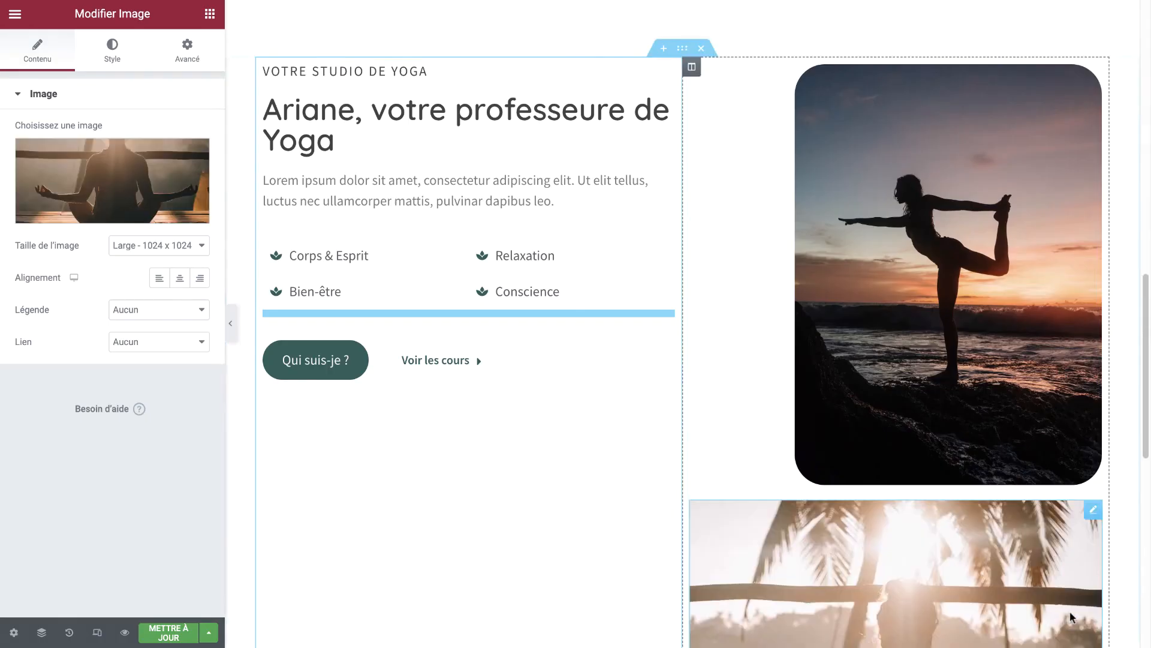
# Set the meditation image's height to 207 px and its object fit (Adaptation de l'objet) to Couvrir
pyautogui.scroll(-4, 764, 359)
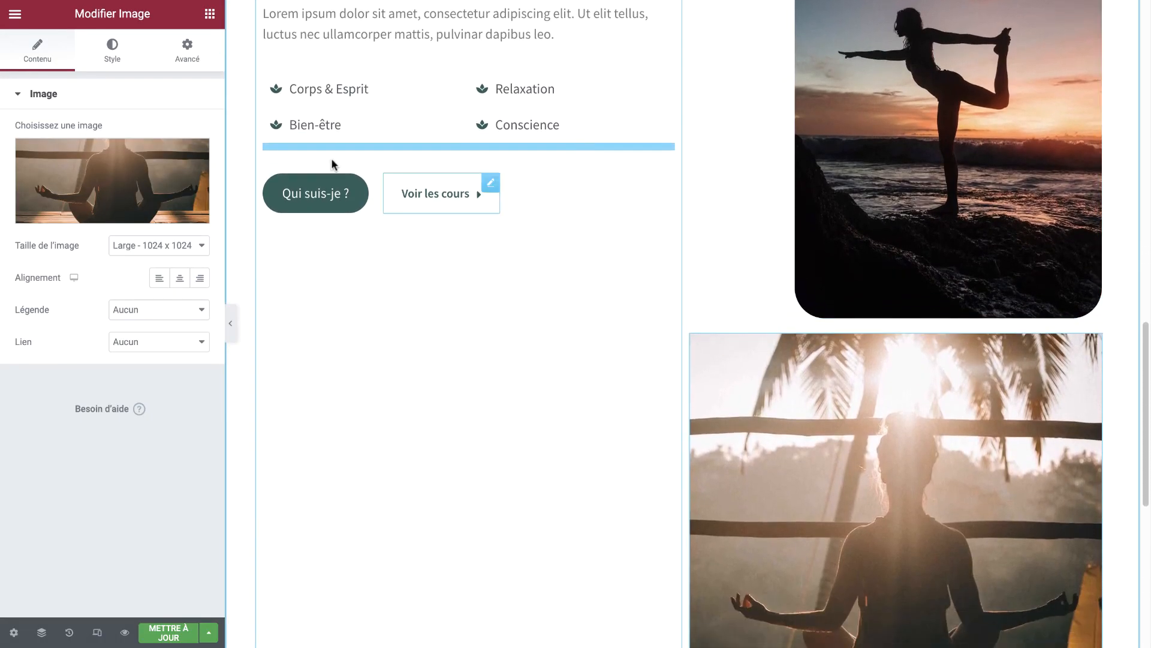
pyautogui.click(110, 48)
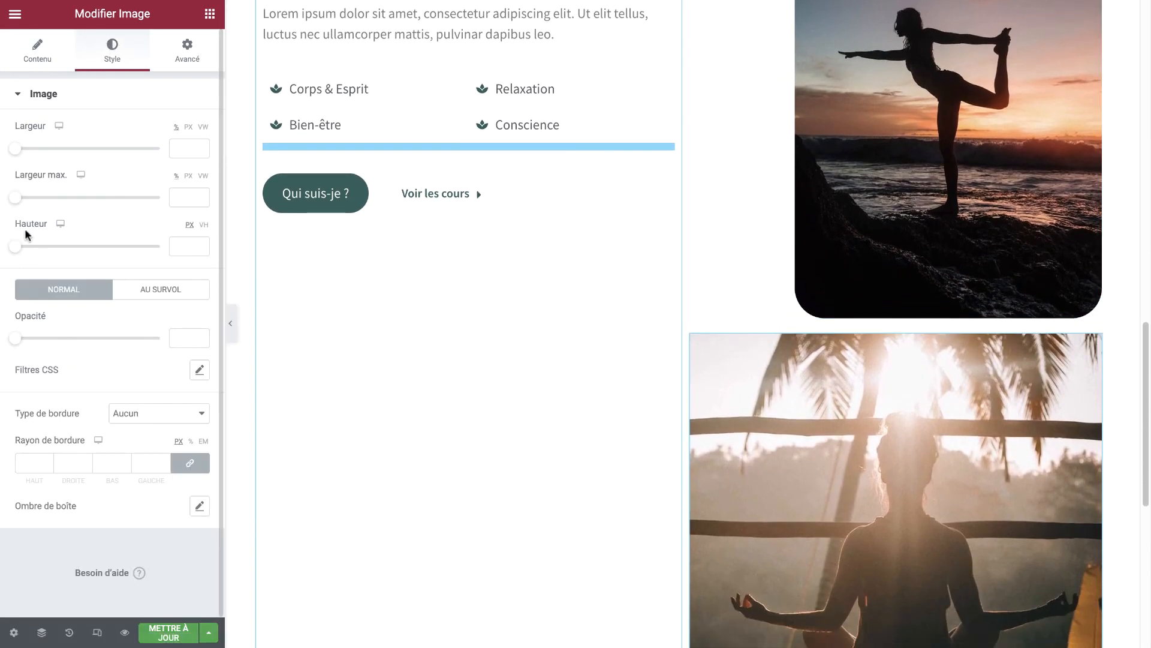
pyautogui.moveTo(20, 248); pyautogui.dragTo(64, 250)
pyautogui.click(129, 271)
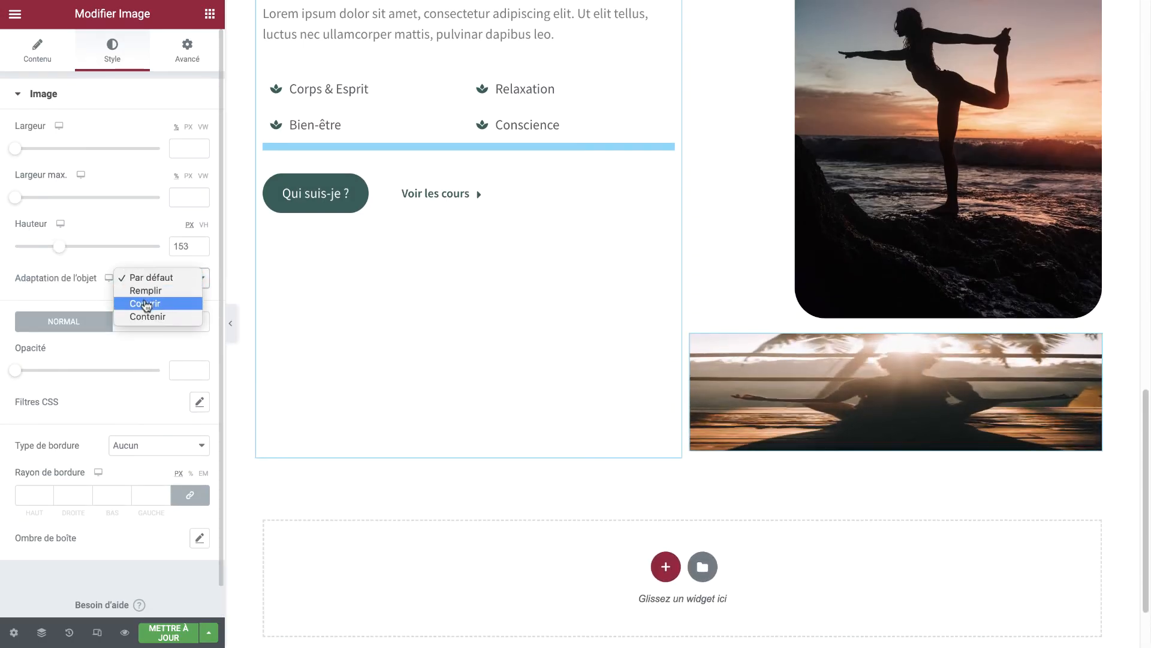
pyautogui.click(146, 301)
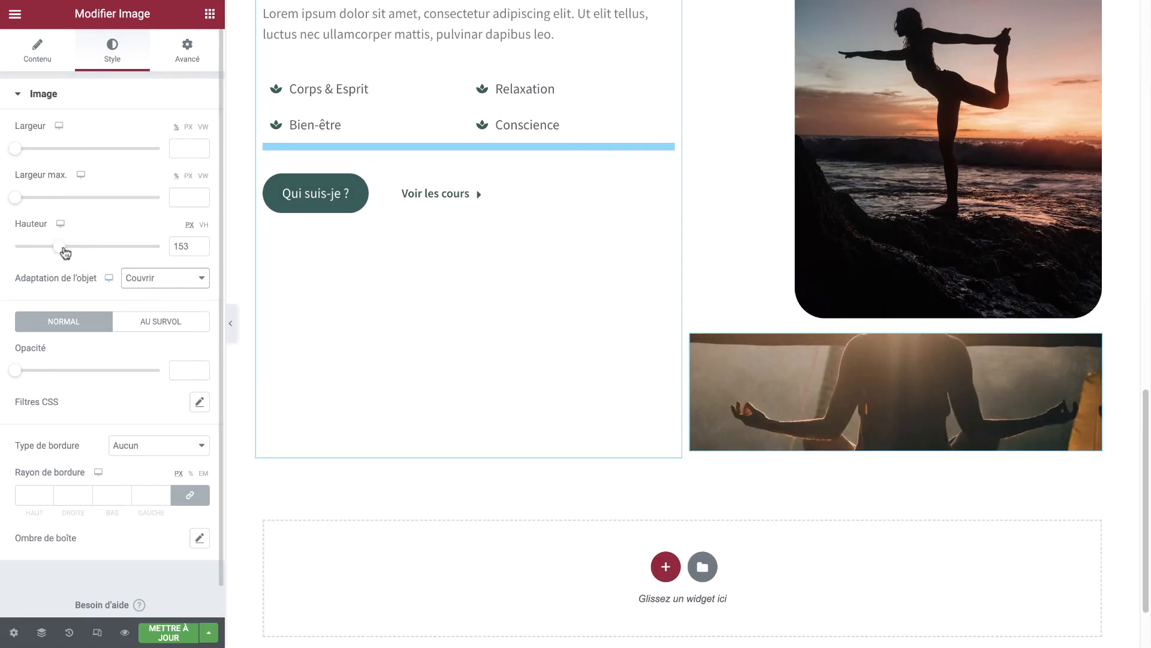
pyautogui.moveTo(62, 249); pyautogui.dragTo(78, 250)
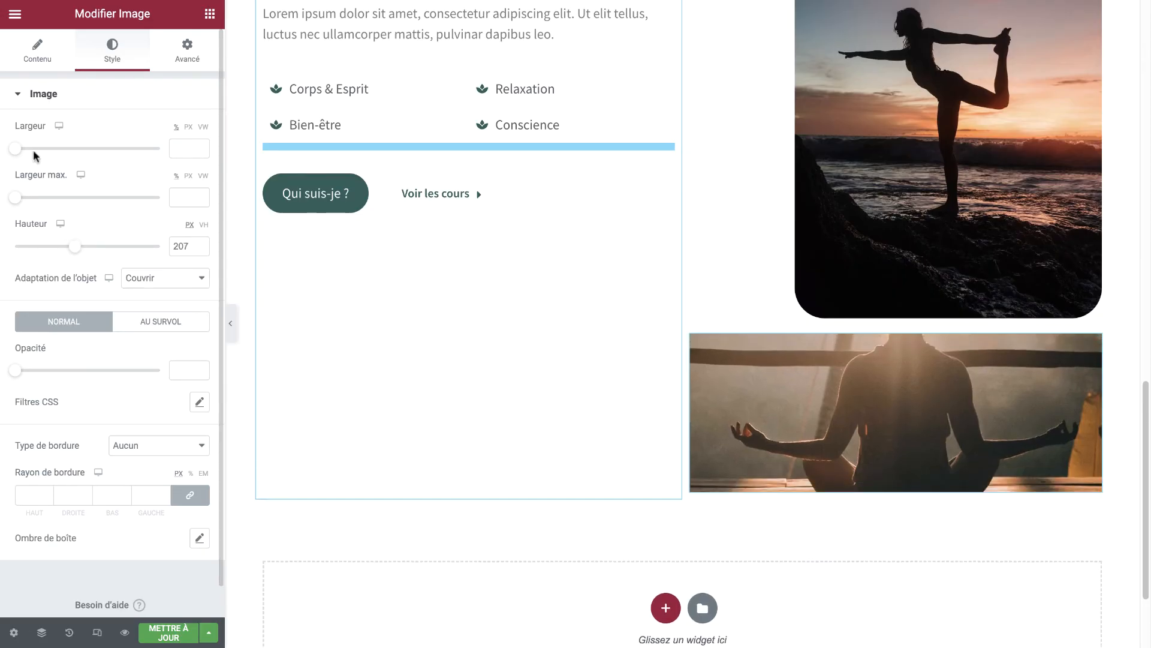
# Resize the meditation image to a width of 36% and a height of 264 px
pyautogui.moveTo(24, 154); pyautogui.dragTo(52, 146)
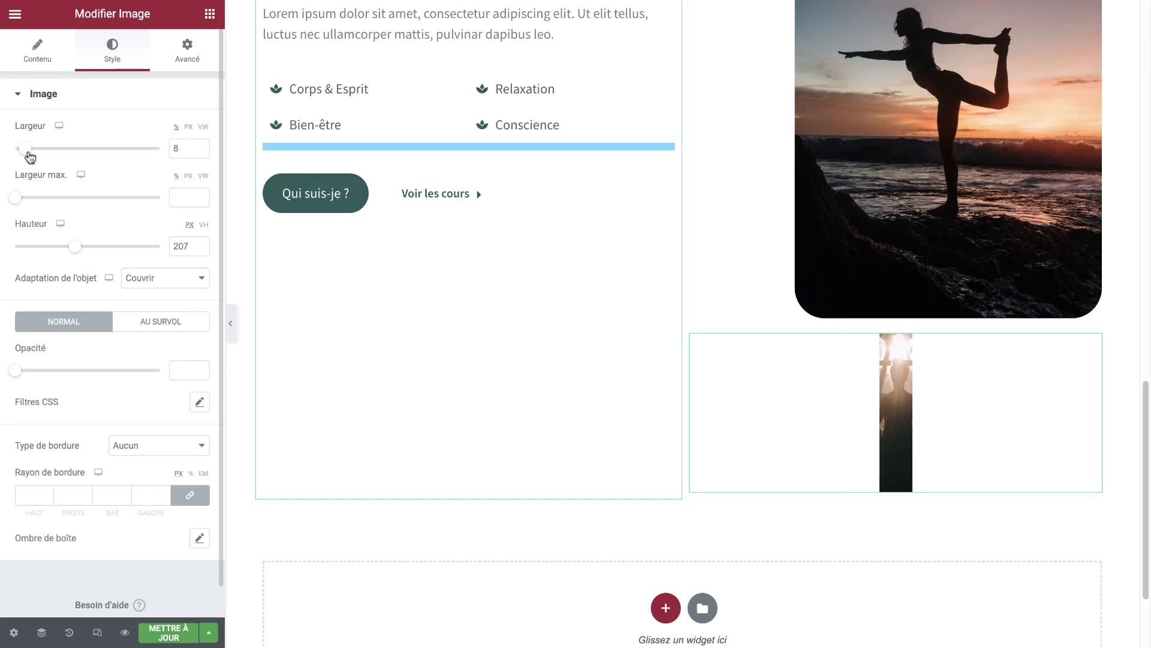
pyautogui.moveTo(29, 157); pyautogui.dragTo(68, 155)
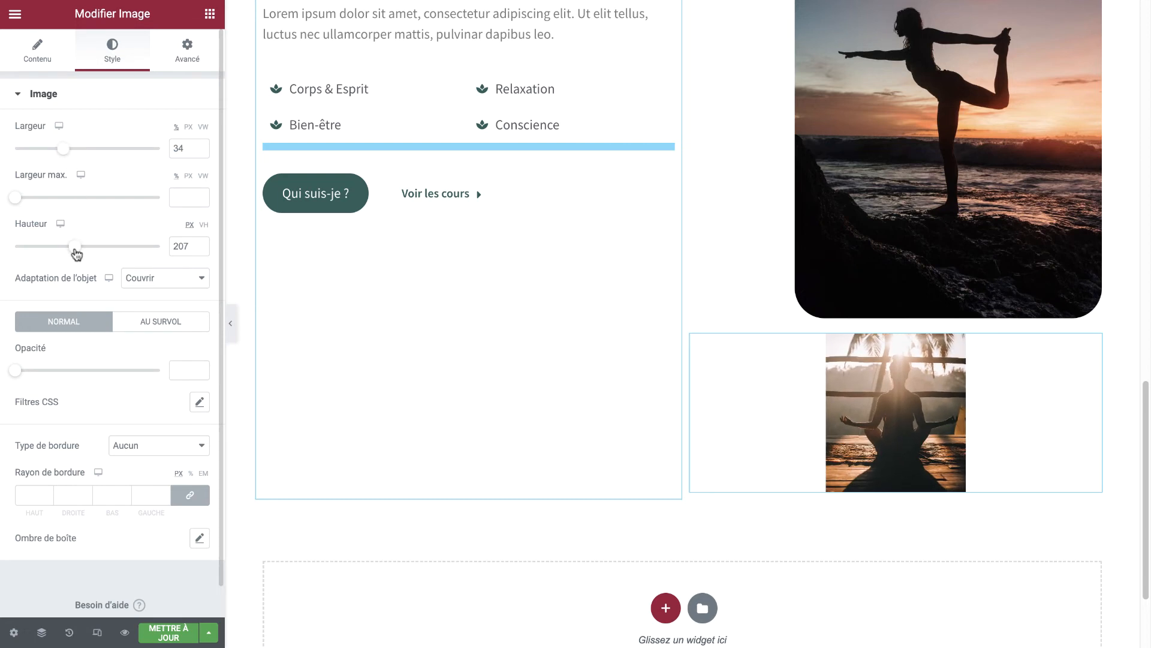
pyautogui.moveTo(77, 253); pyautogui.dragTo(93, 252)
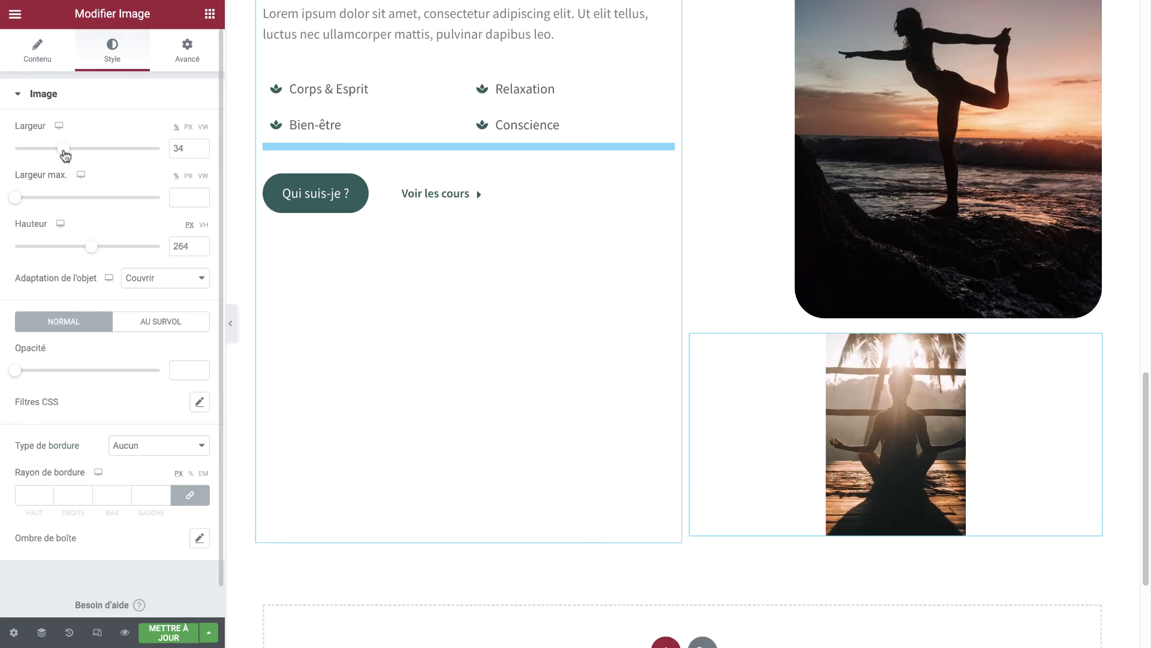
pyautogui.moveTo(66, 155); pyautogui.dragTo(76, 156)
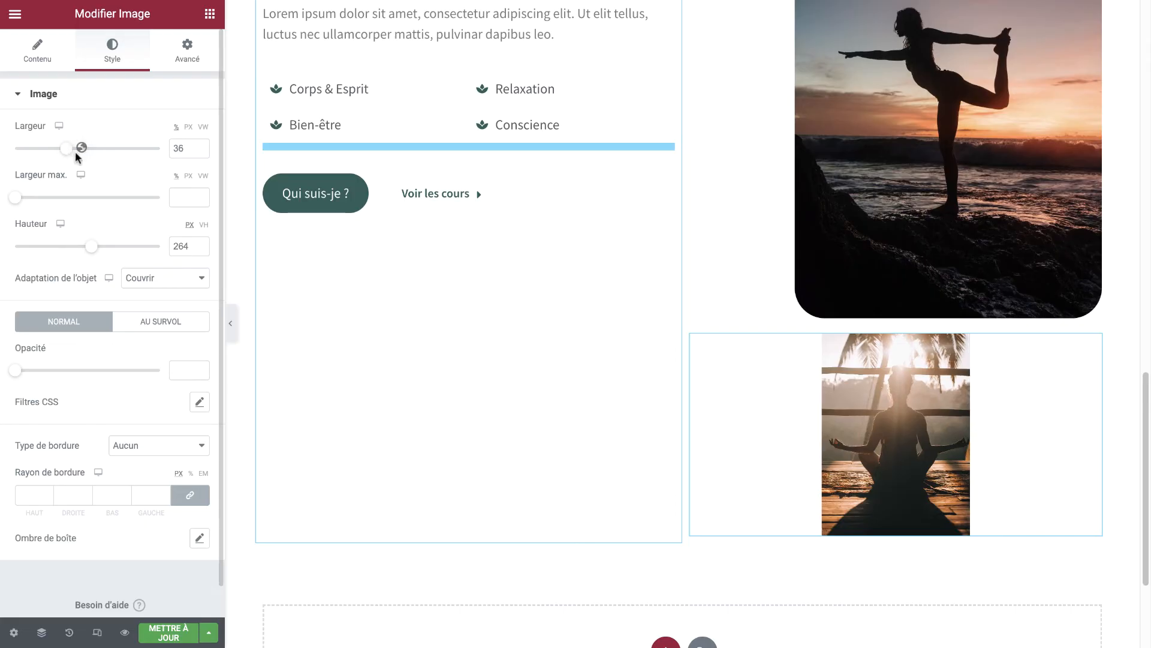
# Set the meditation image's width to 42% and its border radius to 40 px on all corners
pyautogui.click(199, 146)
pyautogui.click(199, 146)
pyautogui.click(199, 145)
pyautogui.click(199, 145)
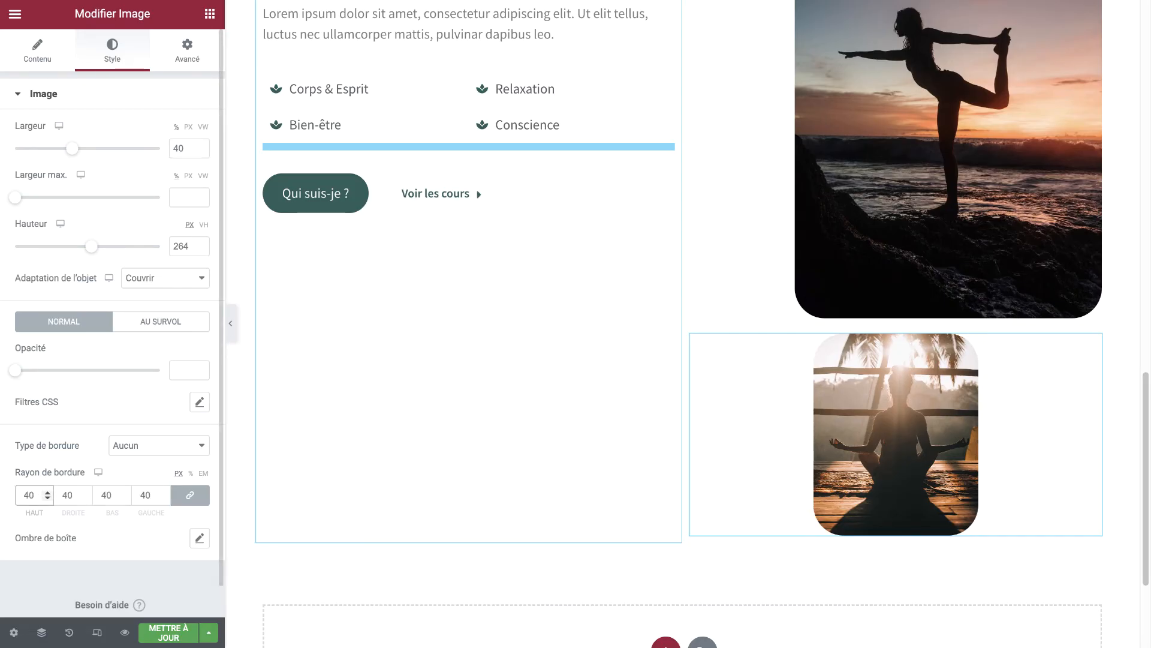
pyautogui.click(199, 145)
pyautogui.click(199, 146)
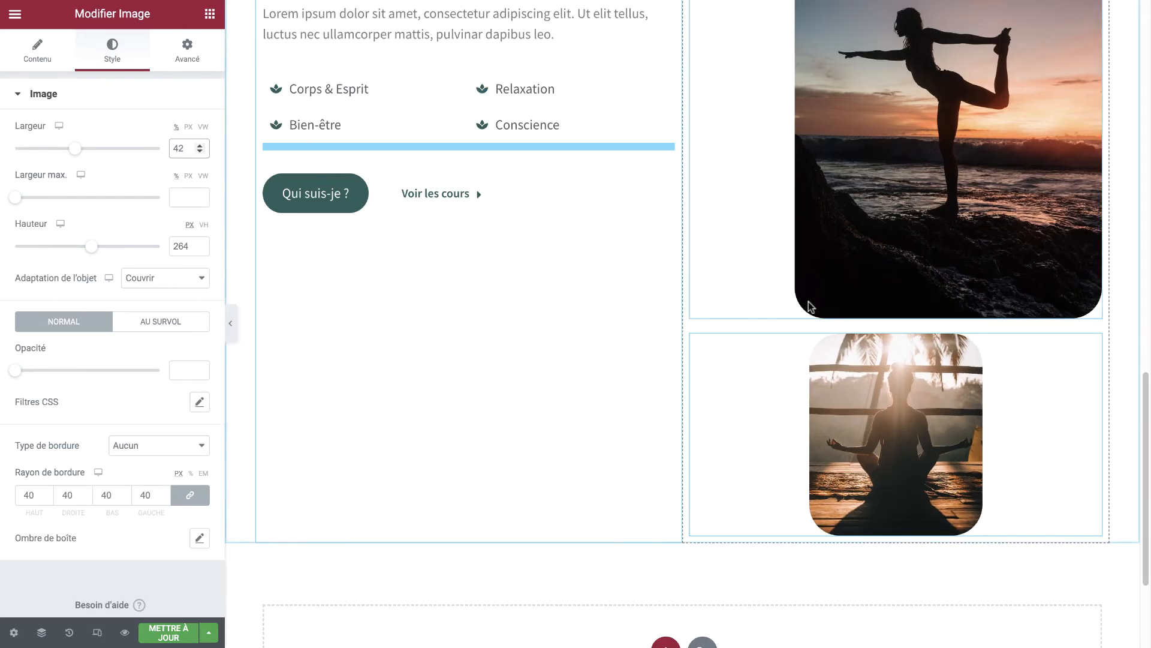
# Set the meditation image's position to Absolu and move it over the sunset photo's lower-left corner, with offsets of -128 px horizontally and 462 px vertically
pyautogui.click(187, 51)
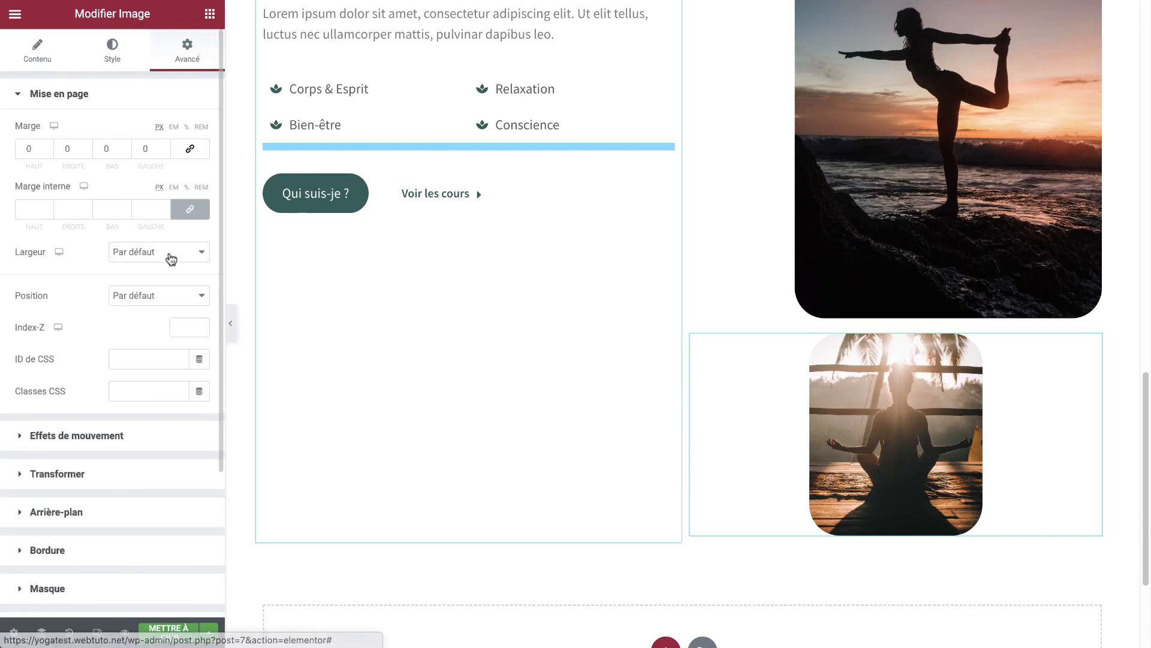
pyautogui.click(147, 296)
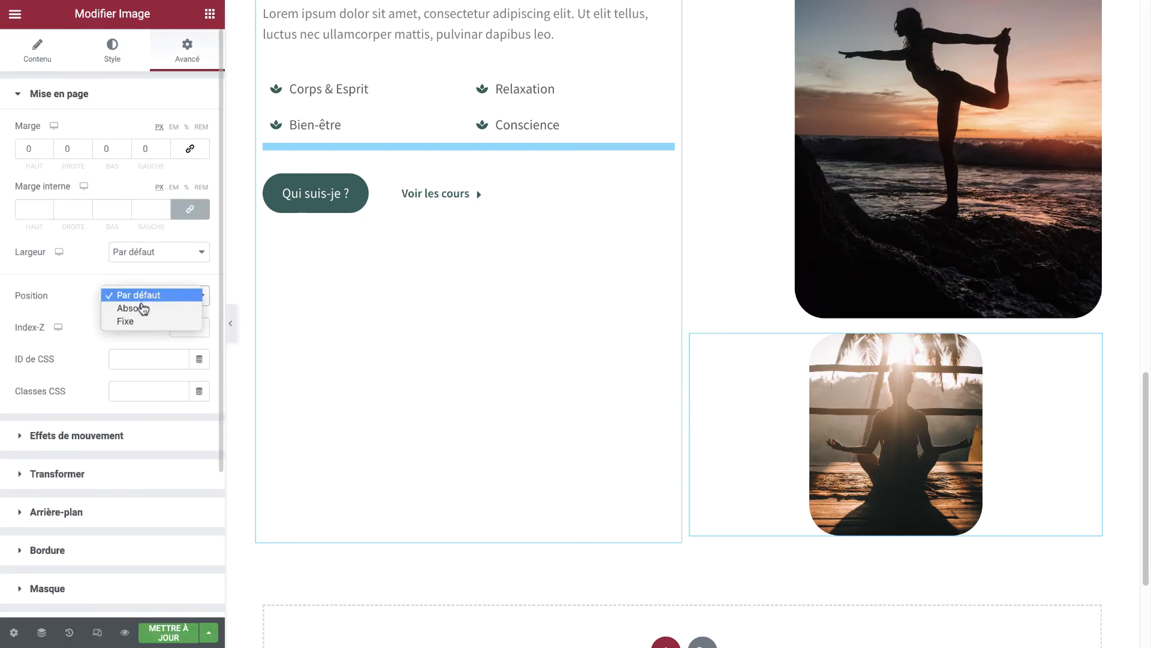
pyautogui.click(143, 309)
pyautogui.scroll(1, 662, 217)
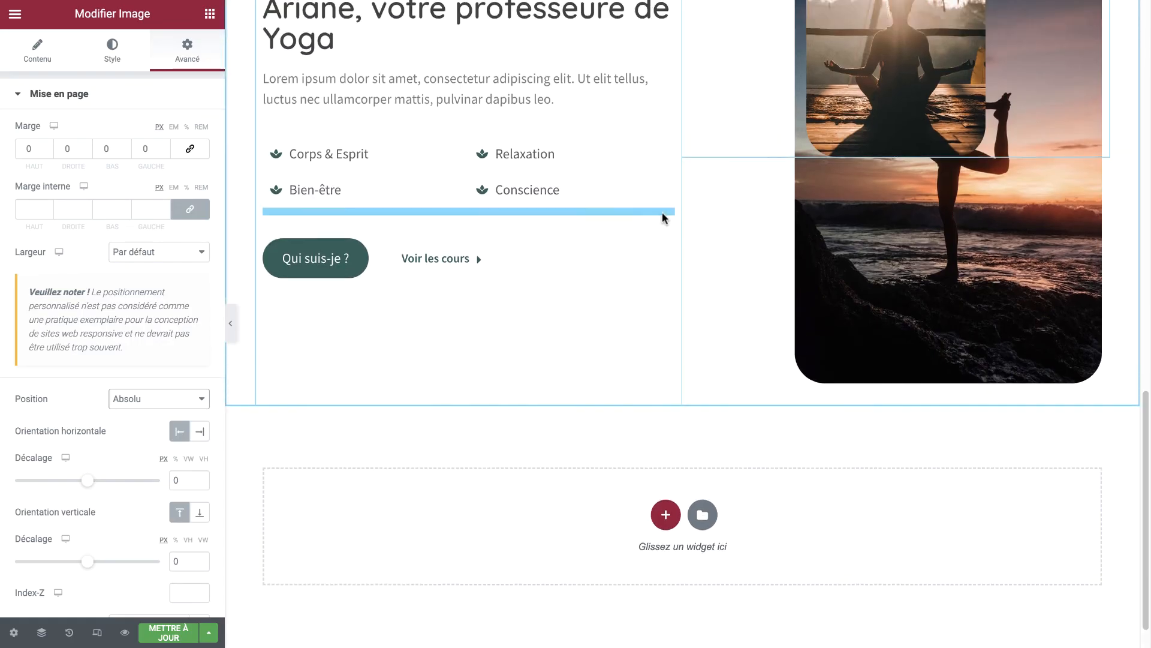
pyautogui.scroll(2, 662, 211)
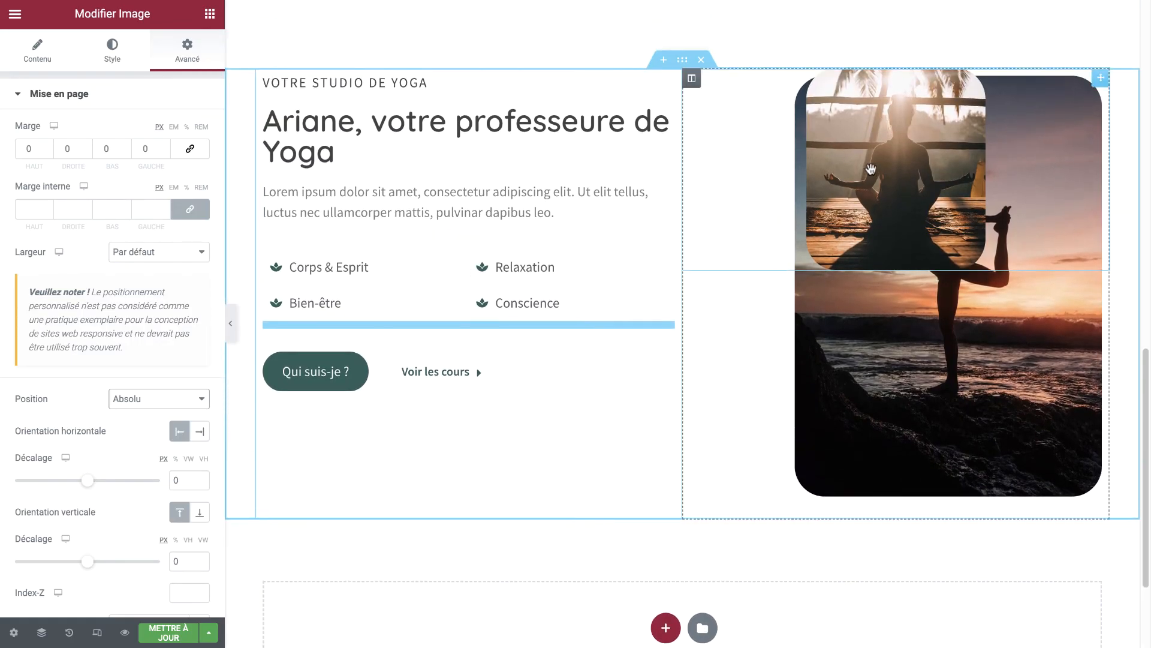
pyautogui.moveTo(868, 167); pyautogui.dragTo(774, 527)
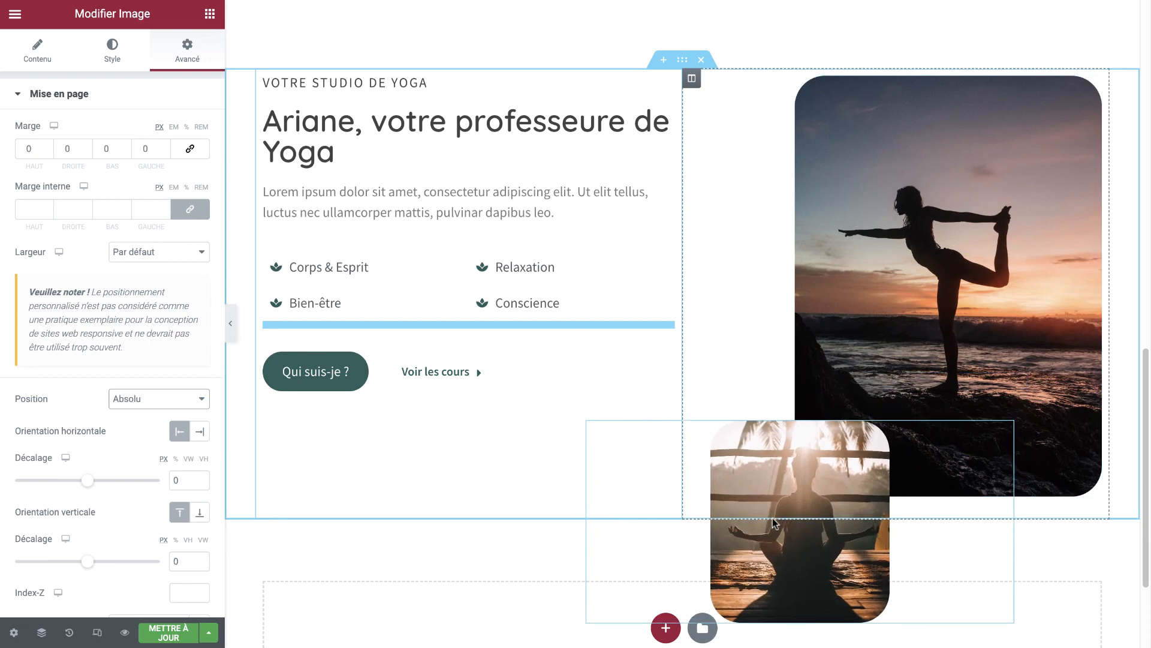
pyautogui.scroll(-1, 649, 358)
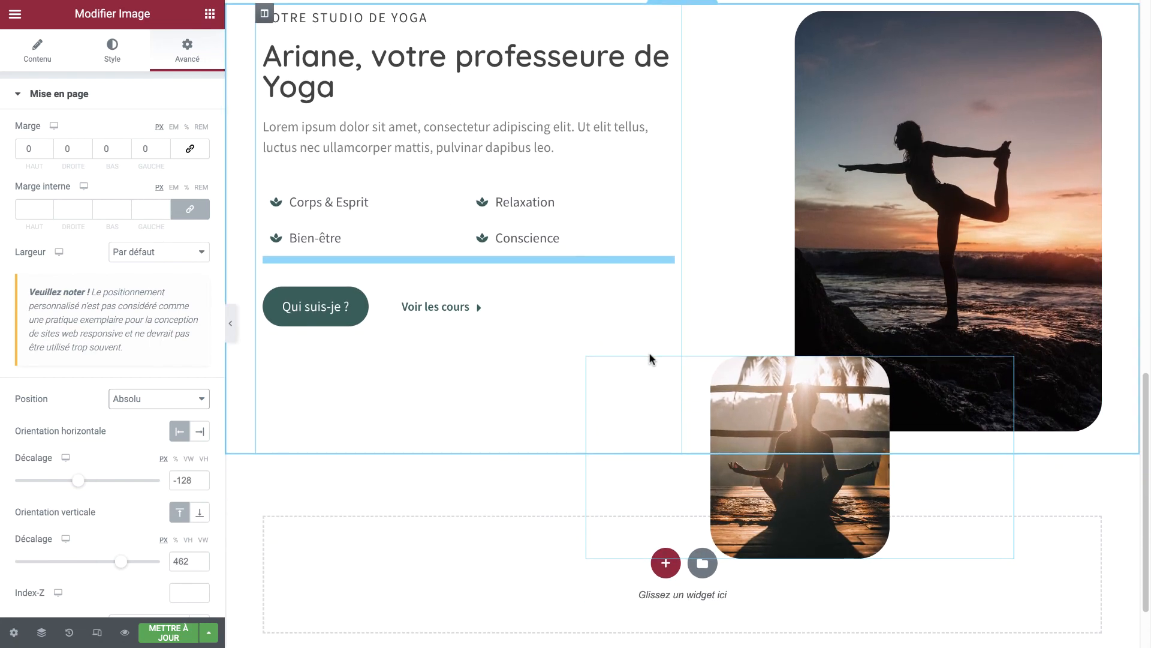
# Examine the meditation image's motion effects settings and compare its overlapping placement with the finished KarmaYoga page's Présentation section
pyautogui.click(76, 96)
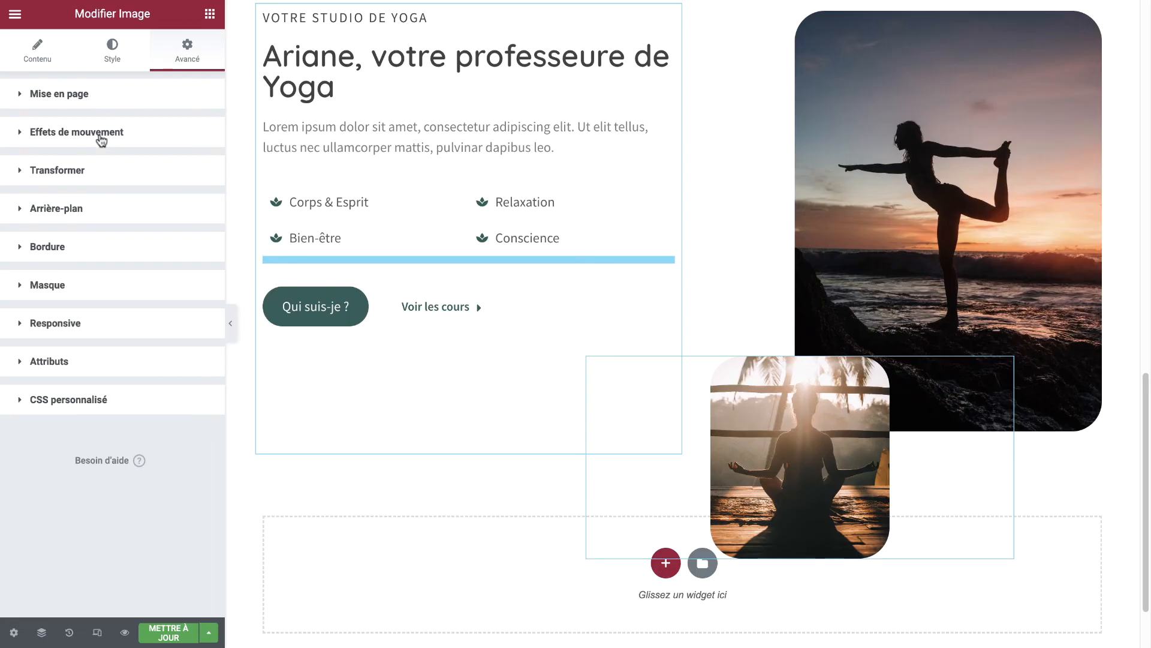
pyautogui.click(101, 140)
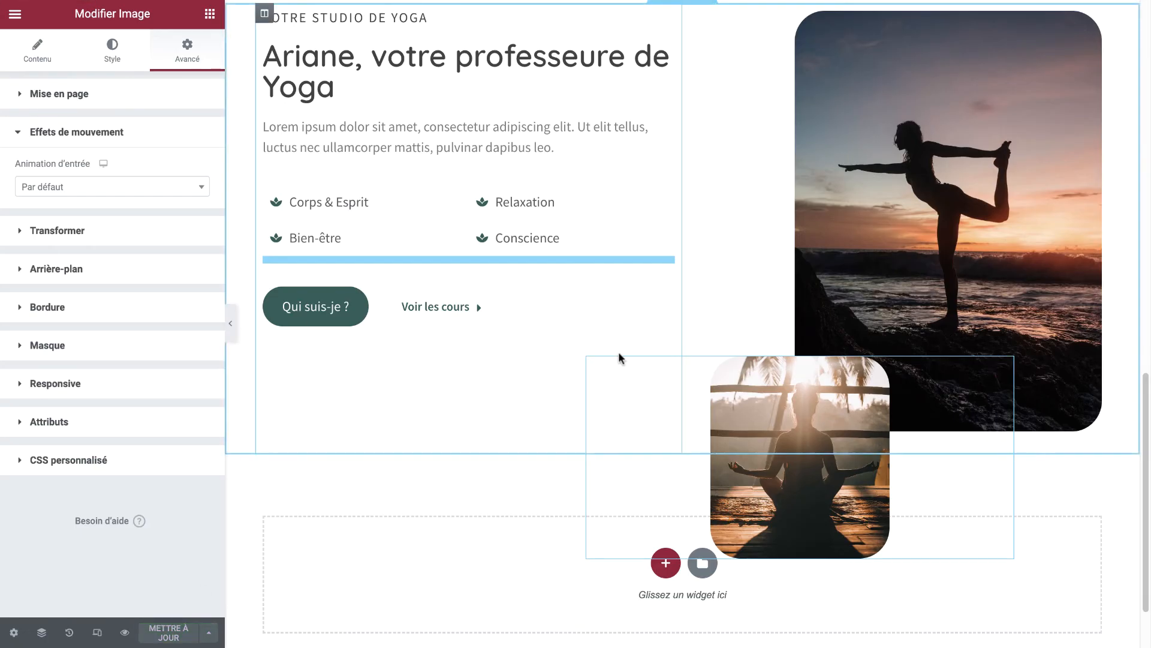
pyautogui.scroll(2, 620, 358)
pyautogui.scroll(-2, 619, 358)
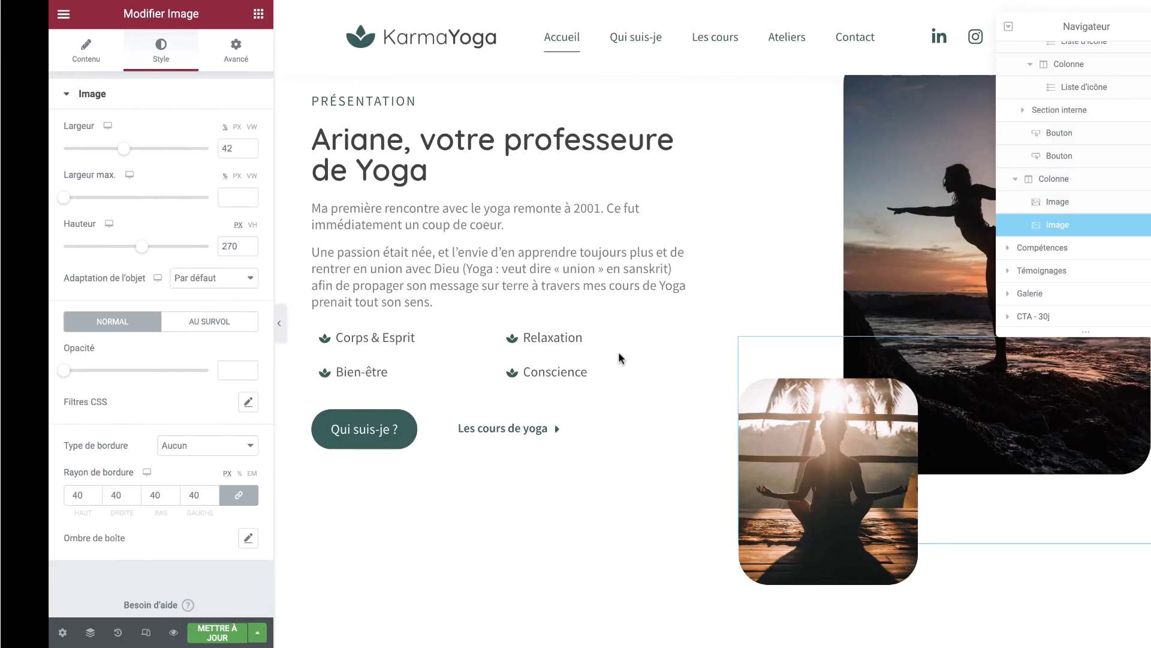
pyautogui.scroll(-5, 619, 354)
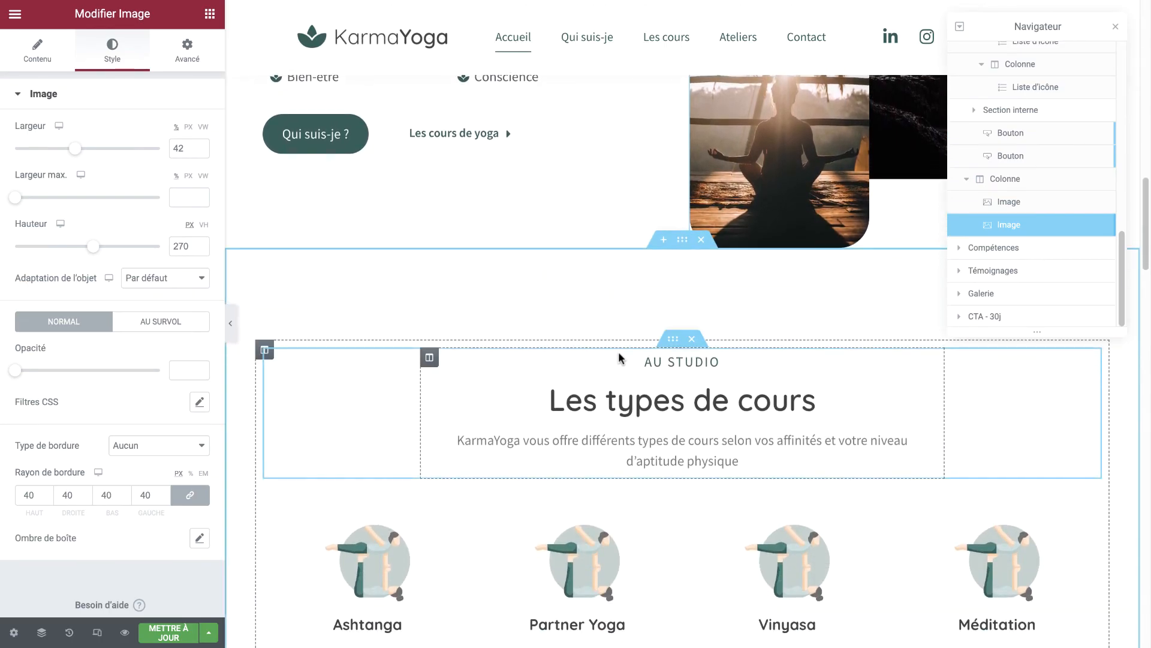
pyautogui.scroll(6, 618, 351)
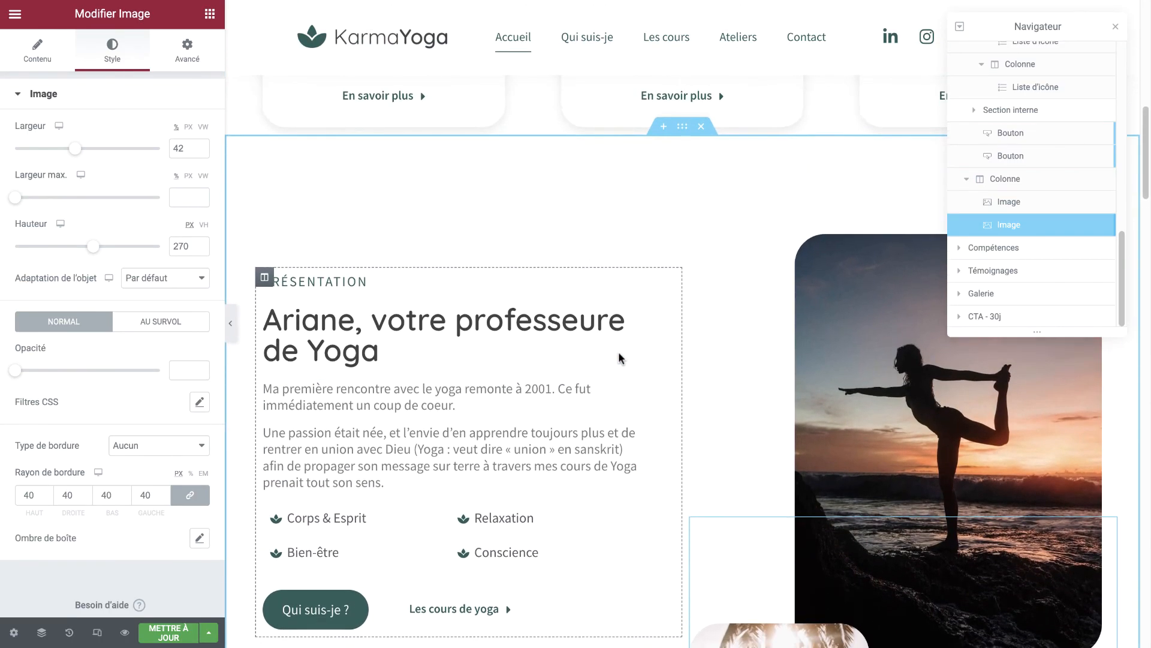
pyautogui.scroll(-6, 619, 354)
pyautogui.scroll(8, 619, 358)
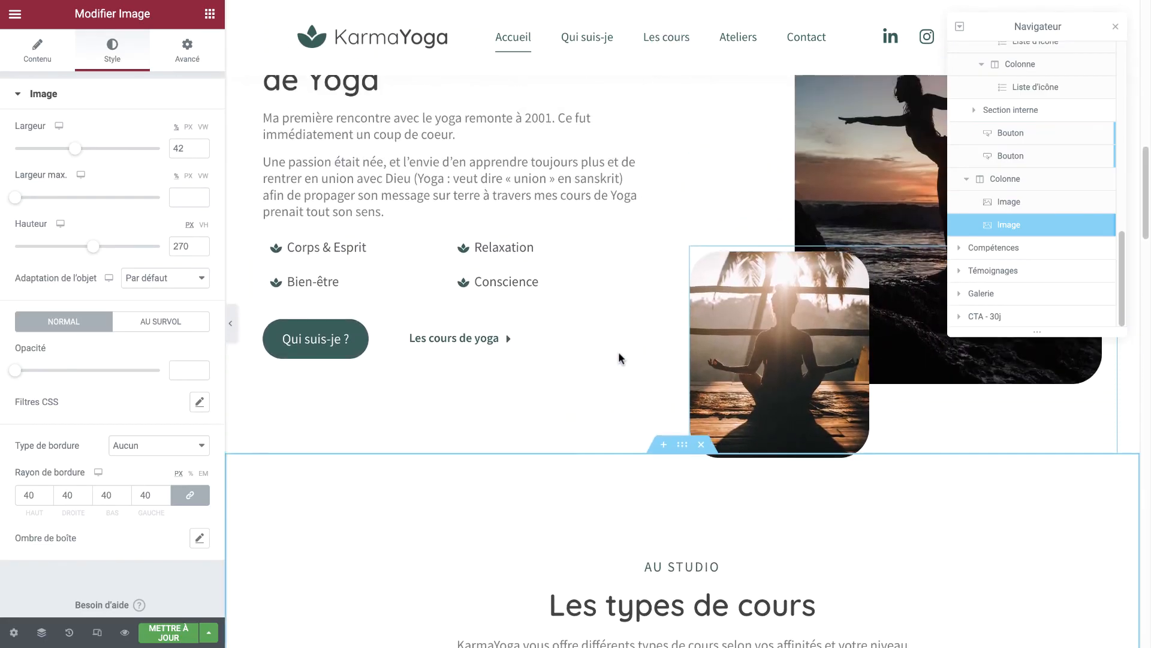
pyautogui.scroll(-5, 672, 421)
pyautogui.scroll(-5, 673, 421)
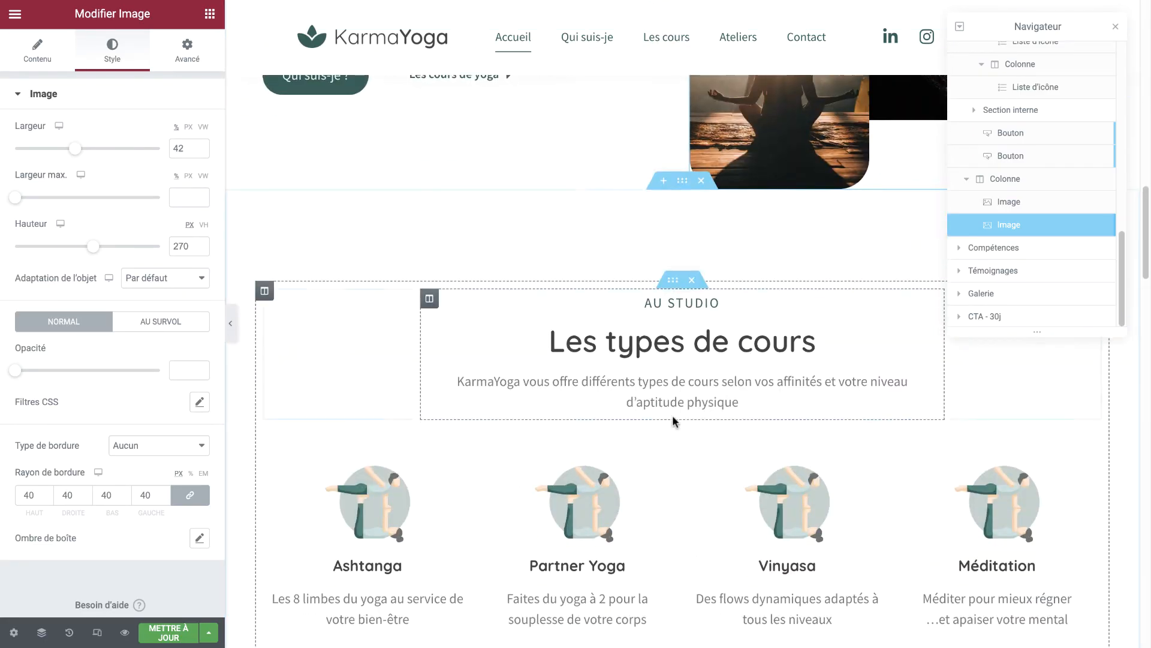
pyautogui.scroll(6, 637, 343)
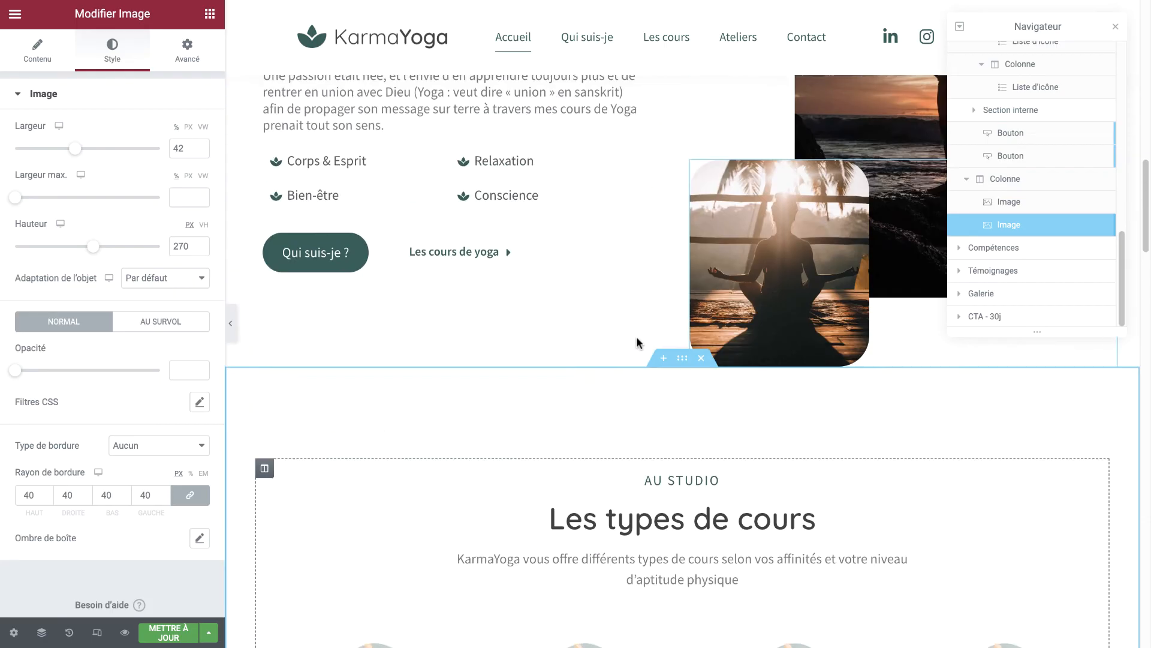
pyautogui.scroll(-6, 637, 342)
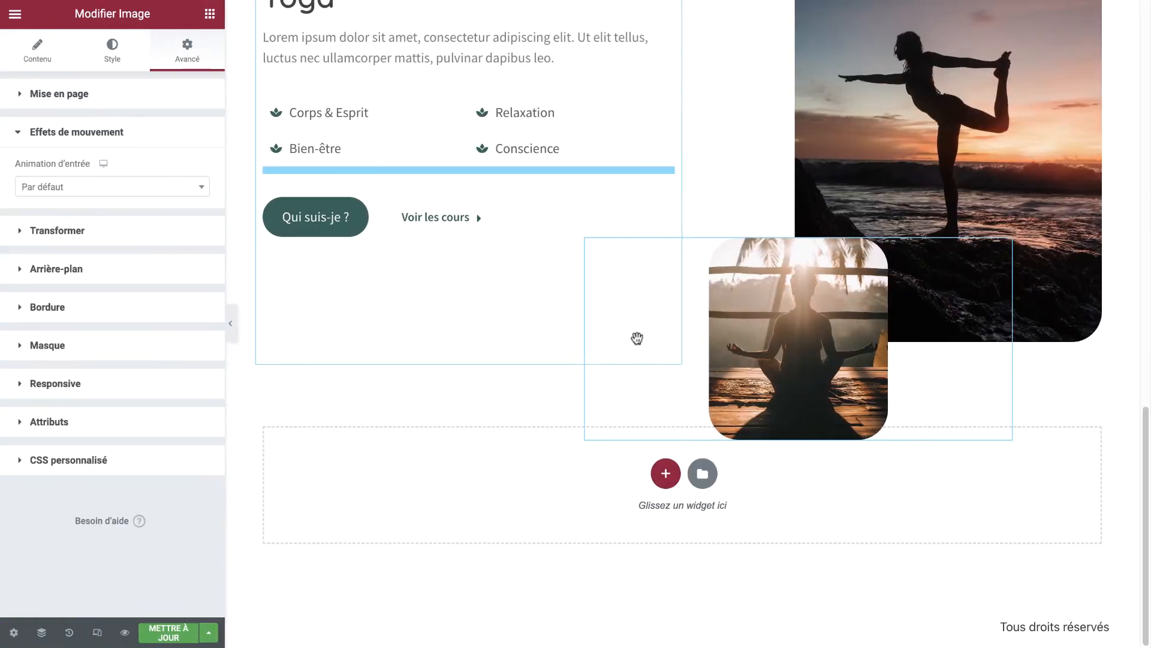
pyautogui.scroll(3, 636, 342)
pyautogui.scroll(1, 637, 341)
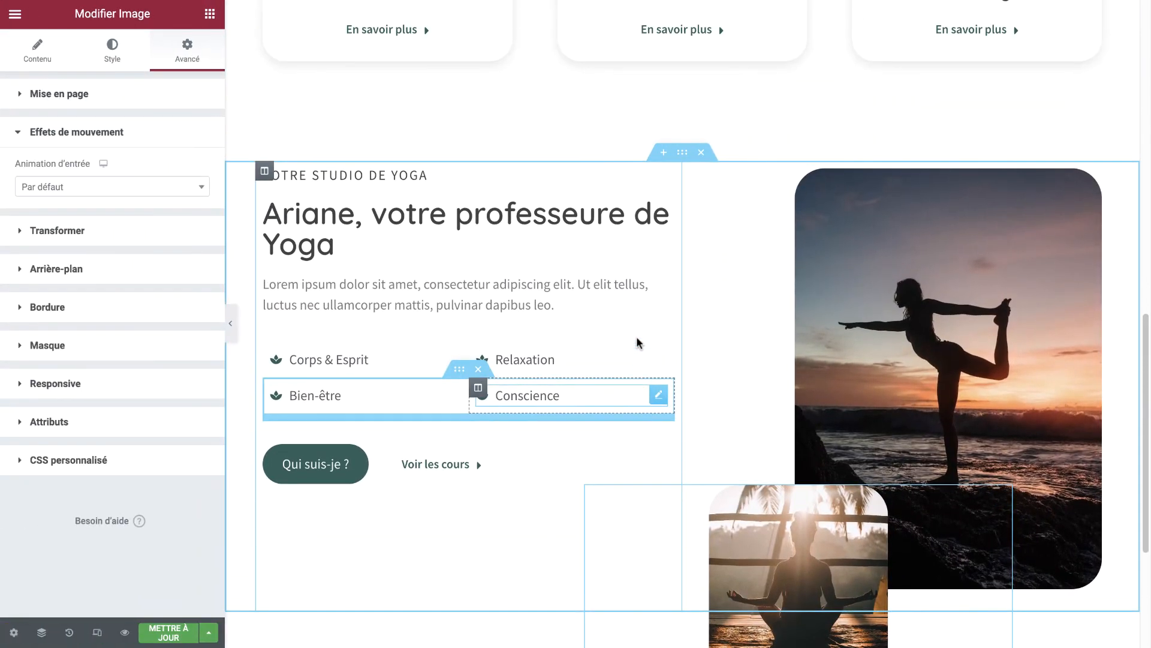
# Set the text colour of the teacher section's "Votre Studio de Yoga" title to the global colour Accent 2
pyautogui.click(423, 175)
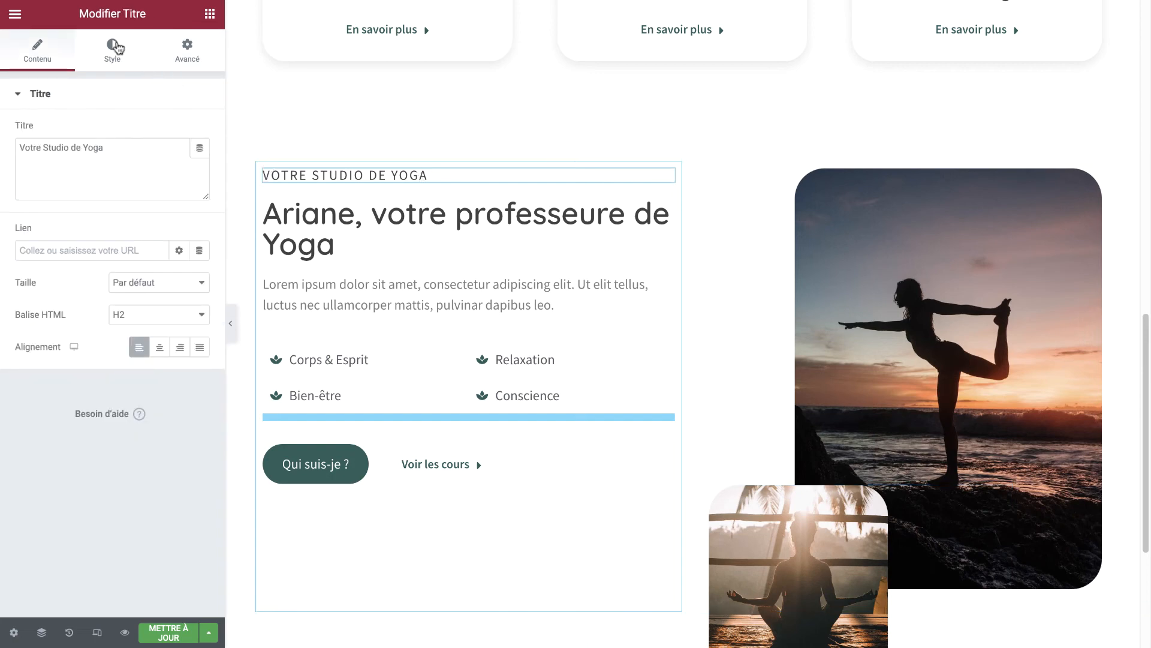
pyautogui.click(112, 45)
pyautogui.click(180, 131)
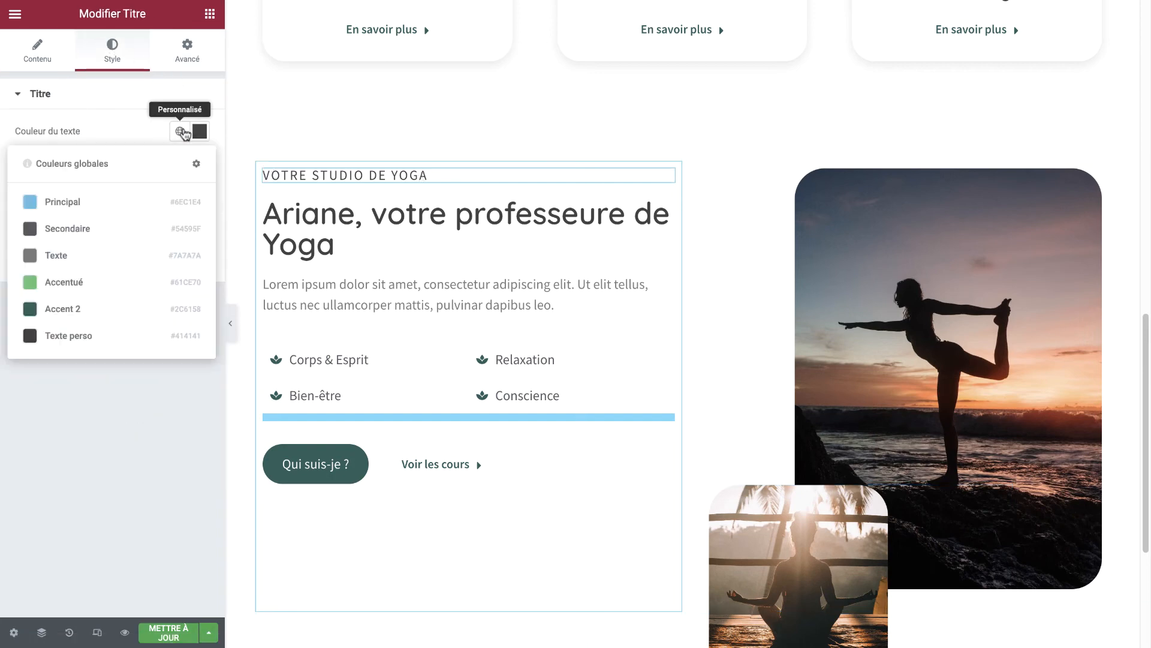
pyautogui.click(85, 309)
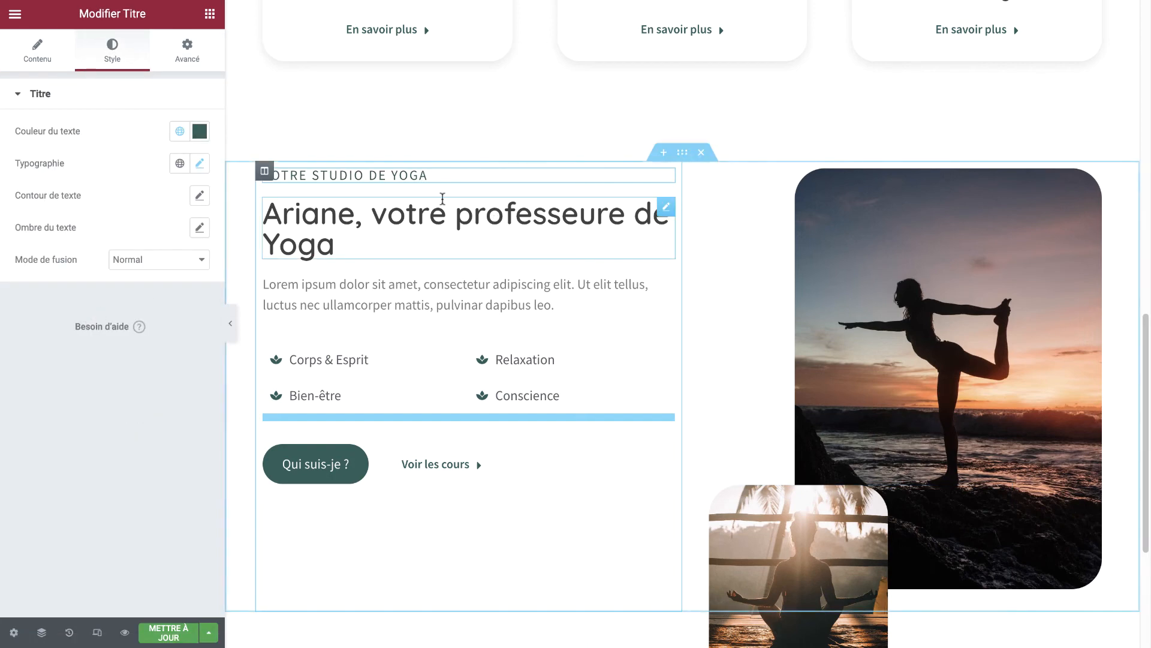
# Duplicate the "Votre Studio de Yoga" title and move the copy between the "Qui suis-je ?" and "Voir les cours" buttons
pyautogui.scroll(-2, 664, 88)
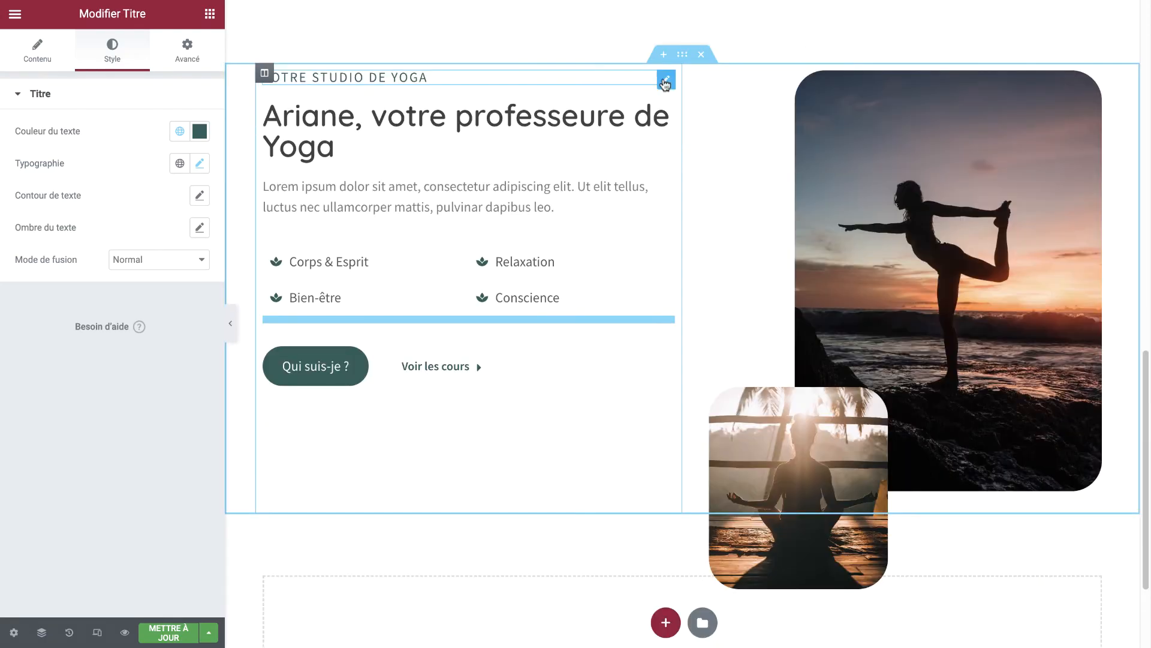
pyautogui.hotkey('ctrl', 'd')
pyautogui.moveTo(664, 111); pyautogui.dragTo(605, 469)
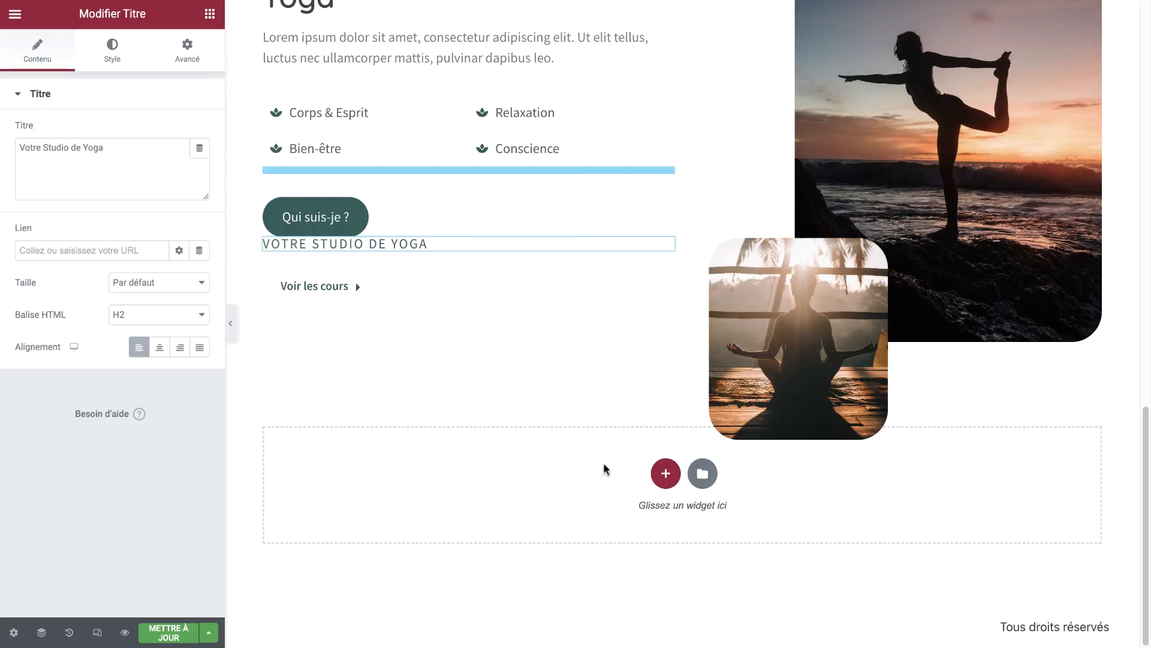
# Add a single-column section below the teacher section, using the finished page's "Les types de cours" section as reference
pyautogui.click(660, 474)
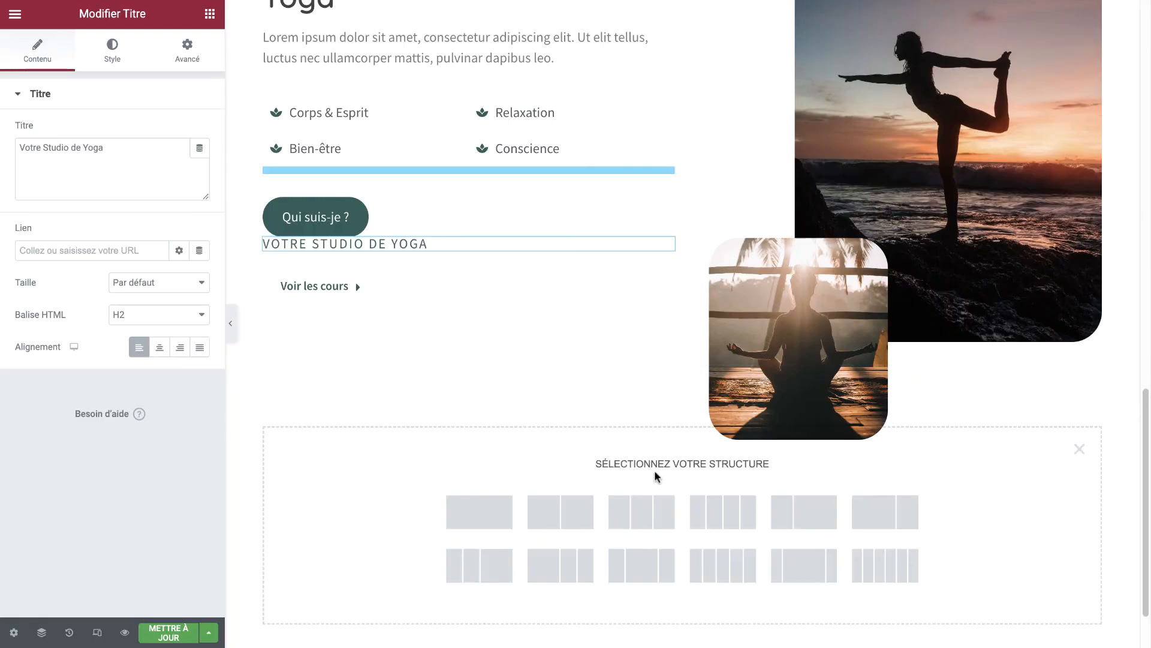
pyautogui.scroll(-2, 655, 476)
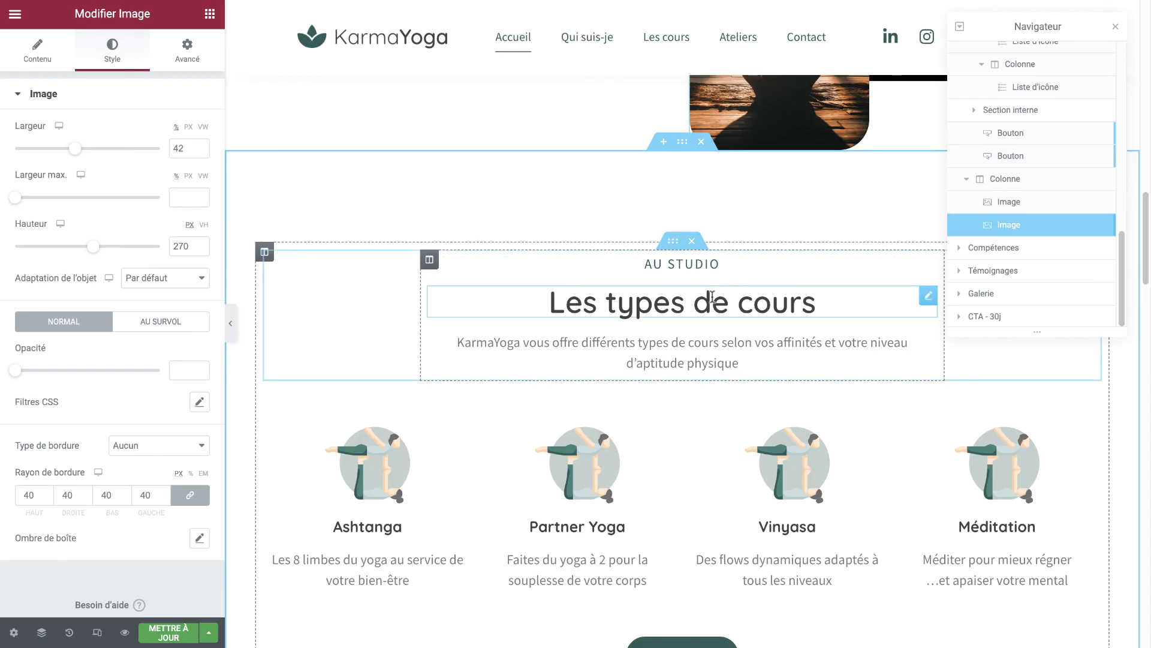
pyautogui.scroll(-1, 679, 317)
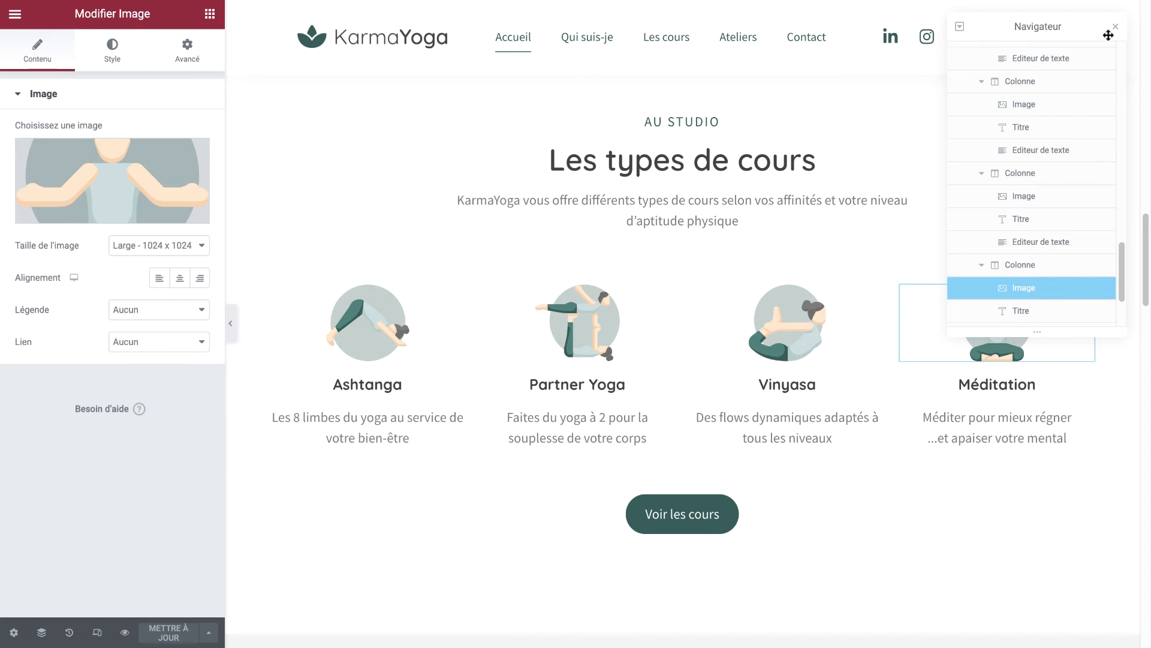
pyautogui.click(1116, 27)
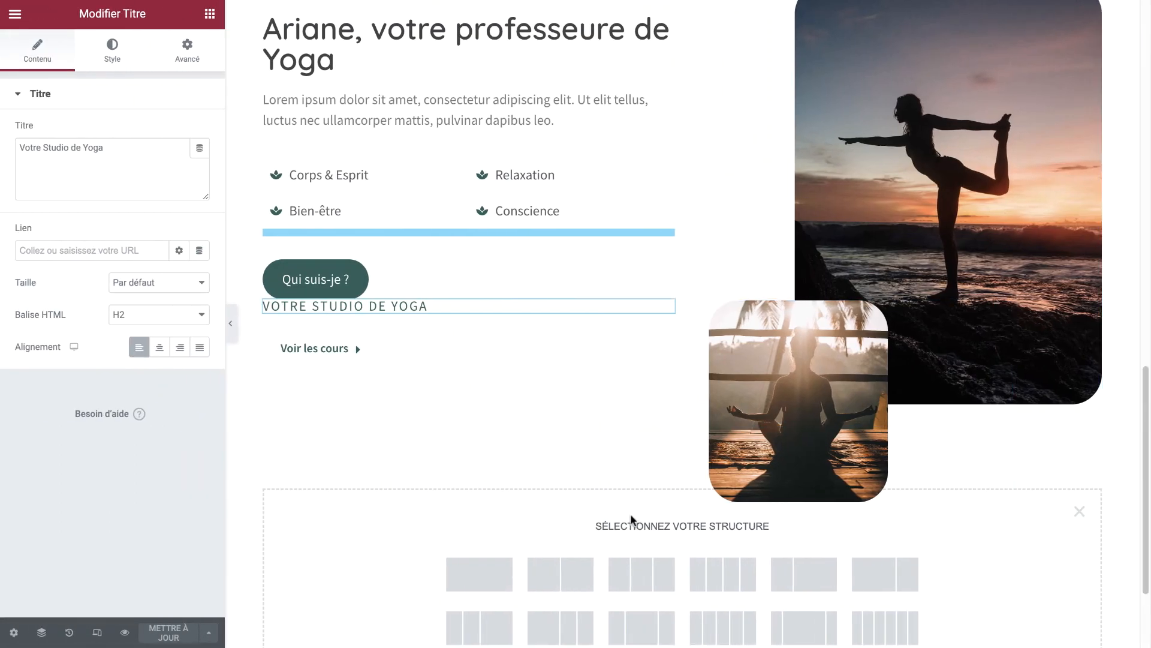
pyautogui.click(480, 573)
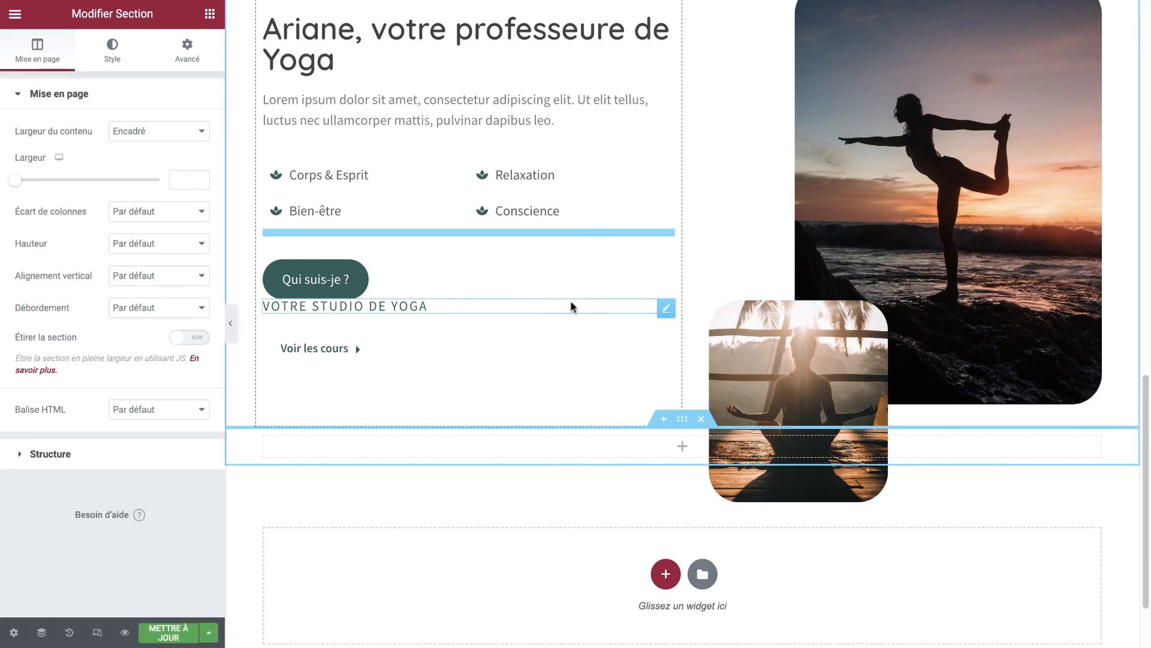
# Move the duplicated "Votre Studio de Yoga" title from between the buttons into the new empty section
pyautogui.moveTo(568, 306); pyautogui.dragTo(614, 419)
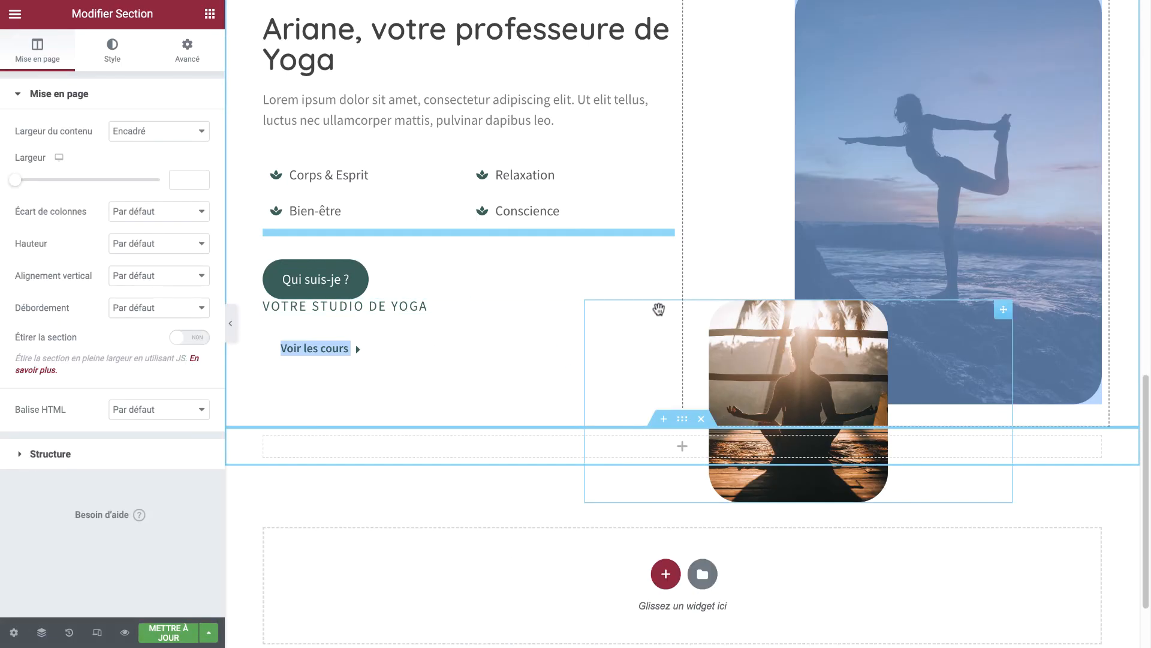
pyautogui.click(662, 305)
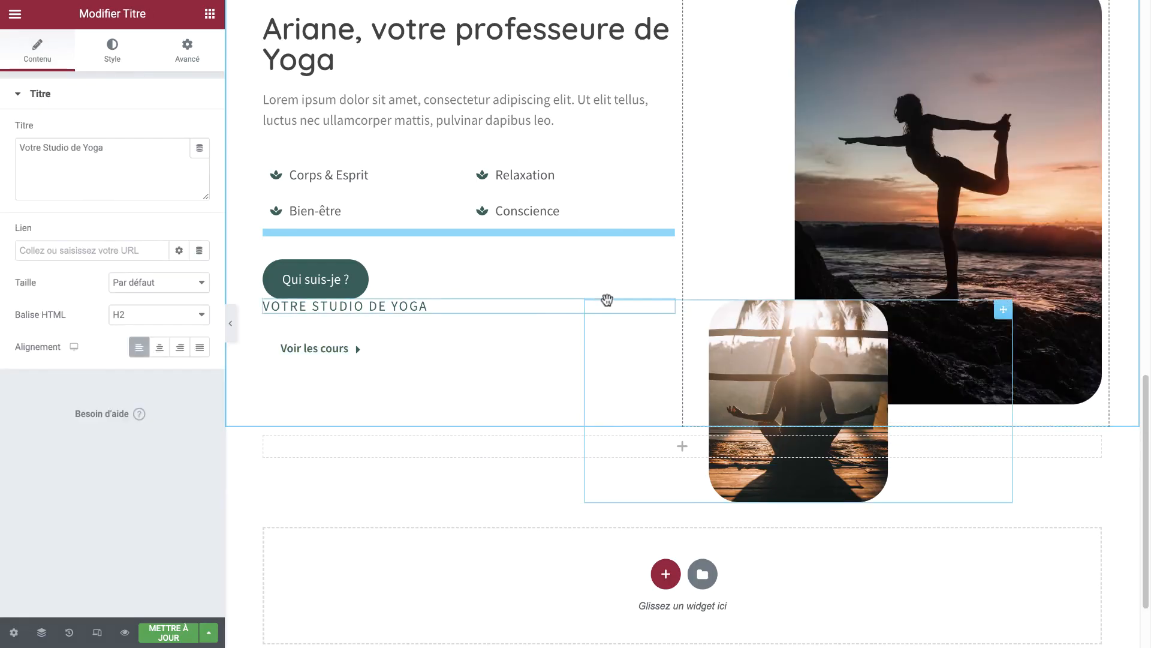
pyautogui.moveTo(390, 302); pyautogui.dragTo(393, 322)
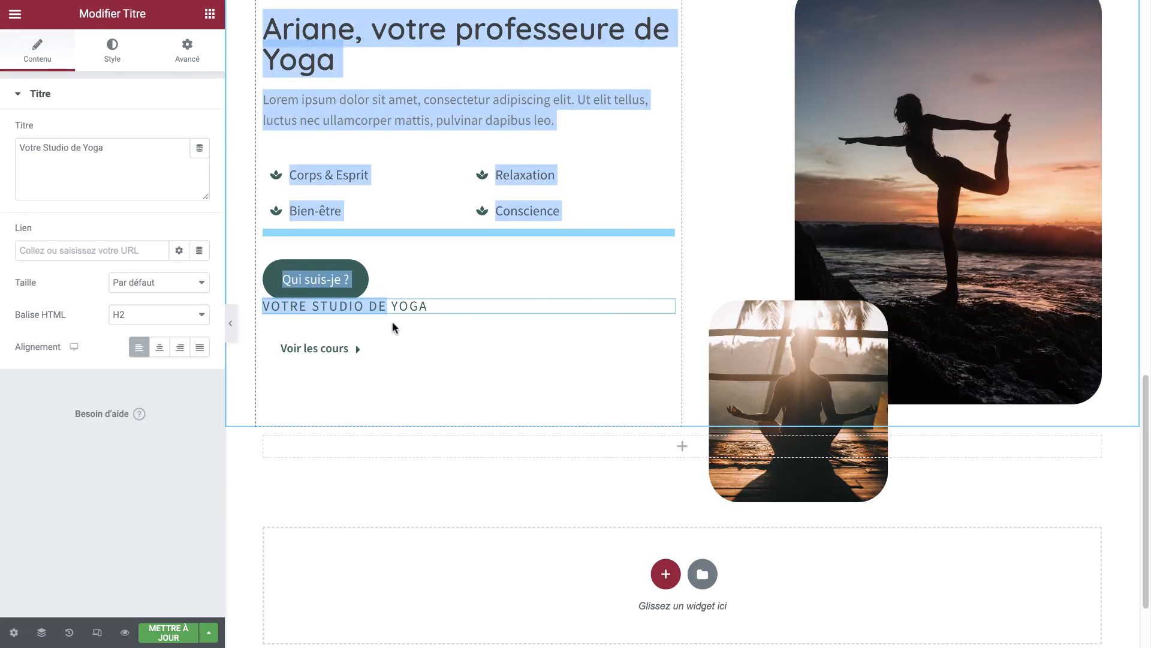
pyautogui.click(446, 328)
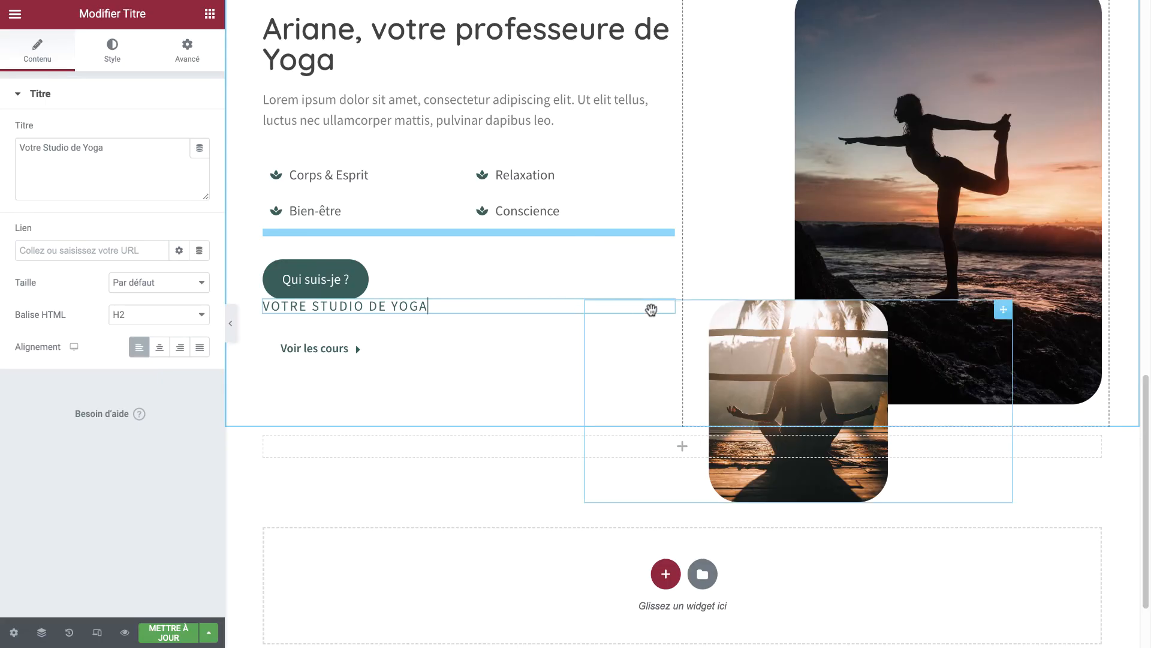
pyautogui.moveTo(670, 308); pyautogui.dragTo(659, 448)
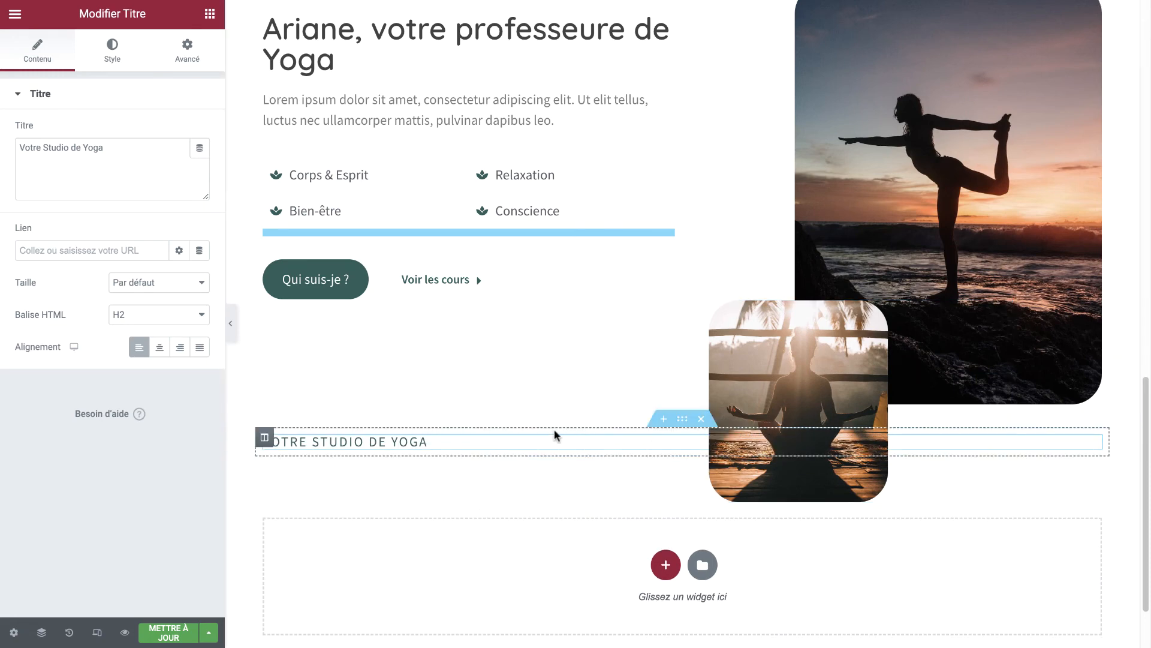
# Show the page structure in the Navigator, collapse the earlier sections and select the new section containing the copied title
pyautogui.click(42, 632)
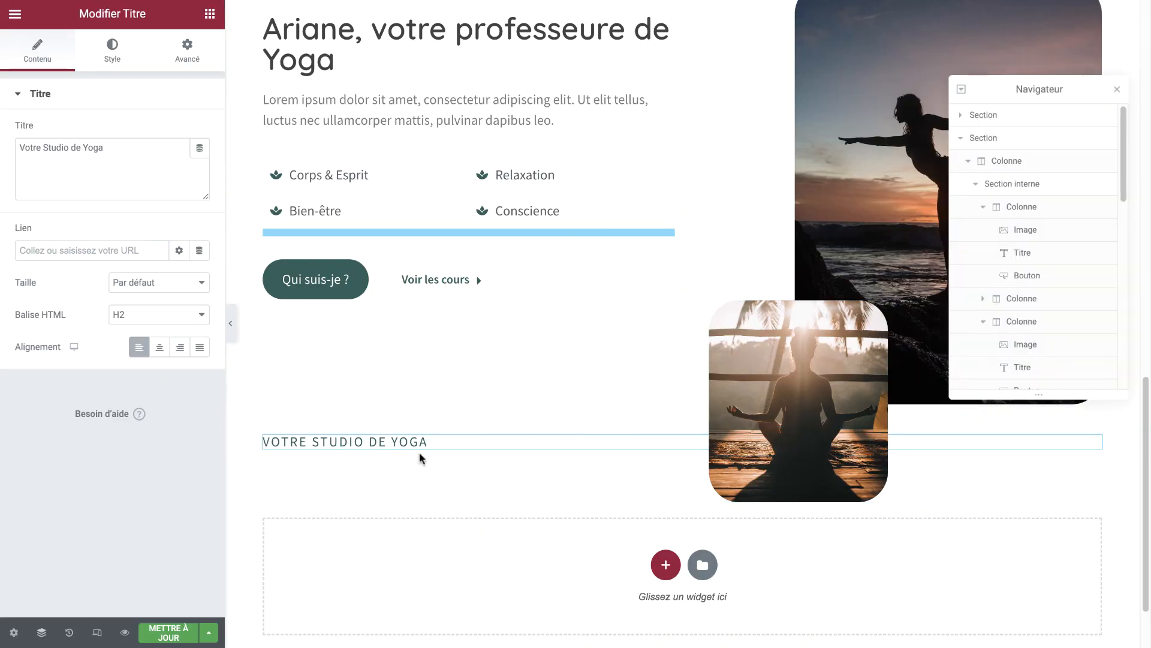
pyautogui.click(966, 141)
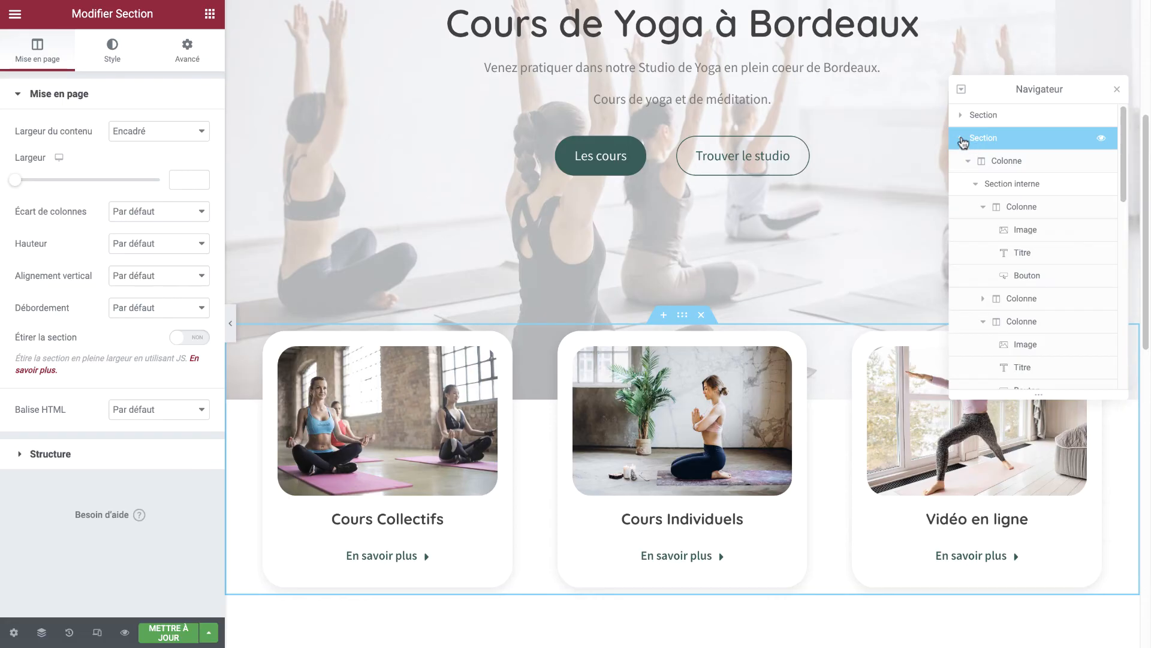
pyautogui.click(962, 140)
pyautogui.click(962, 160)
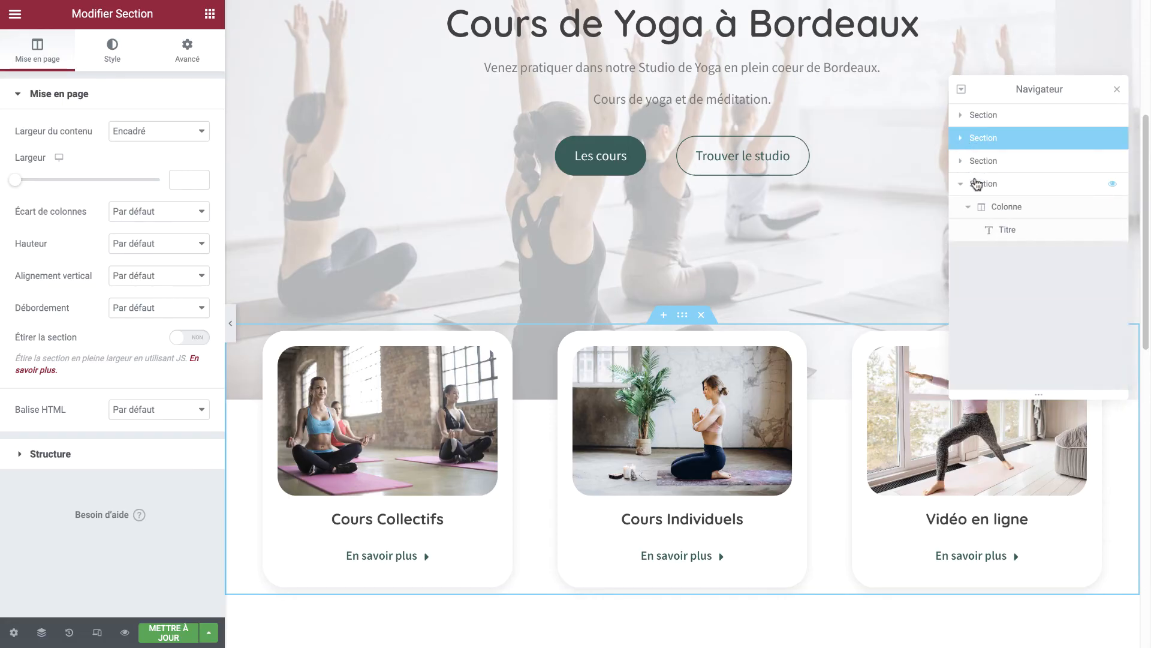
pyautogui.click(976, 183)
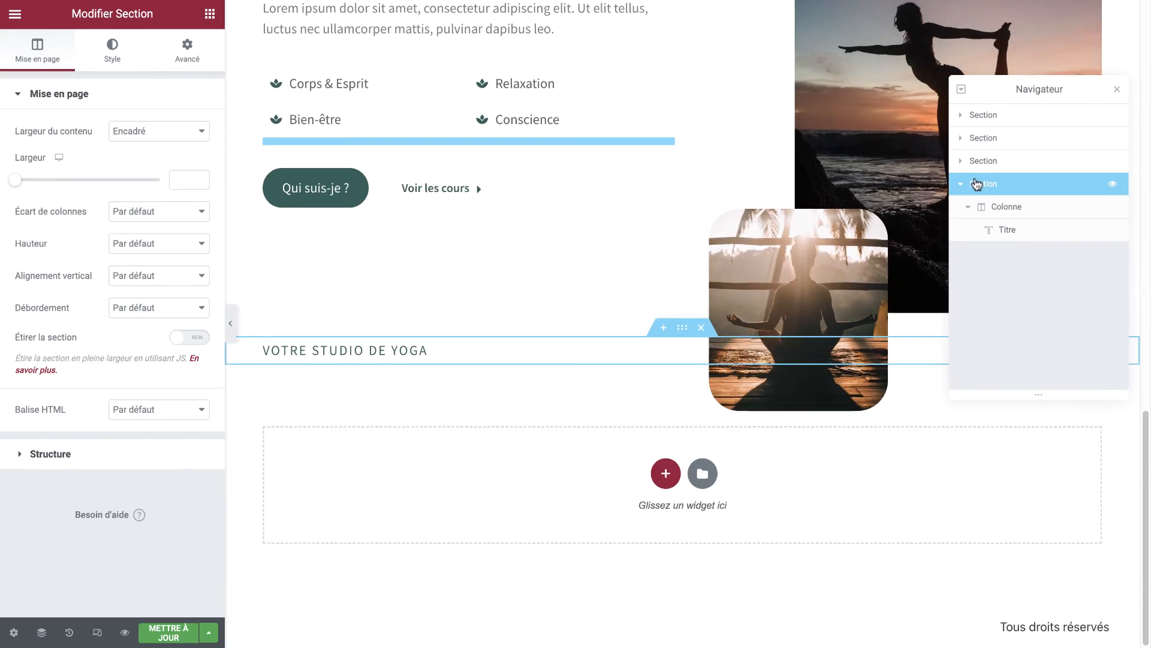
# Unlink the new section's margins and set its top margin to 220 px
pyautogui.click(190, 60)
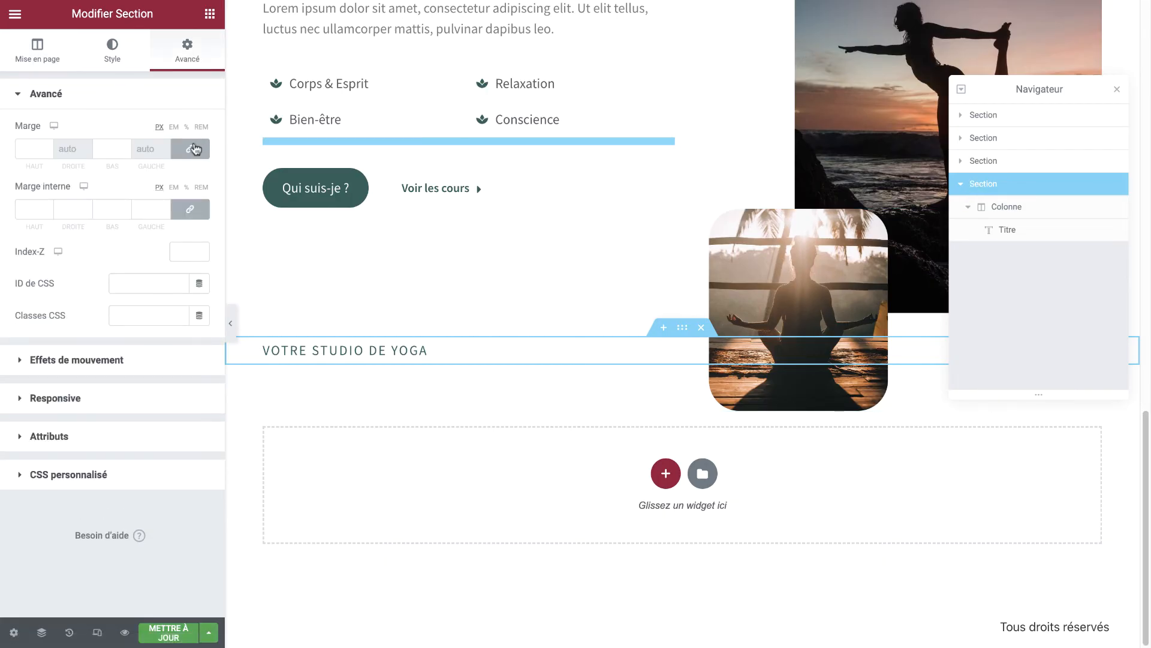
pyautogui.click(192, 149)
pyautogui.click(25, 148)
pyautogui.write('120')
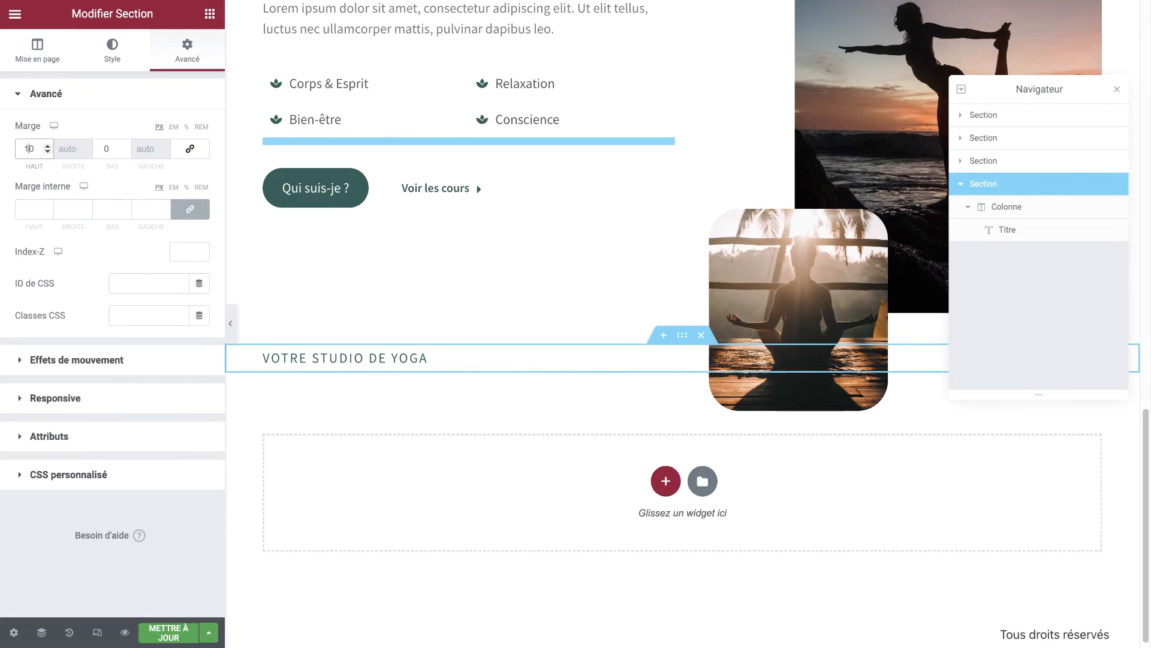
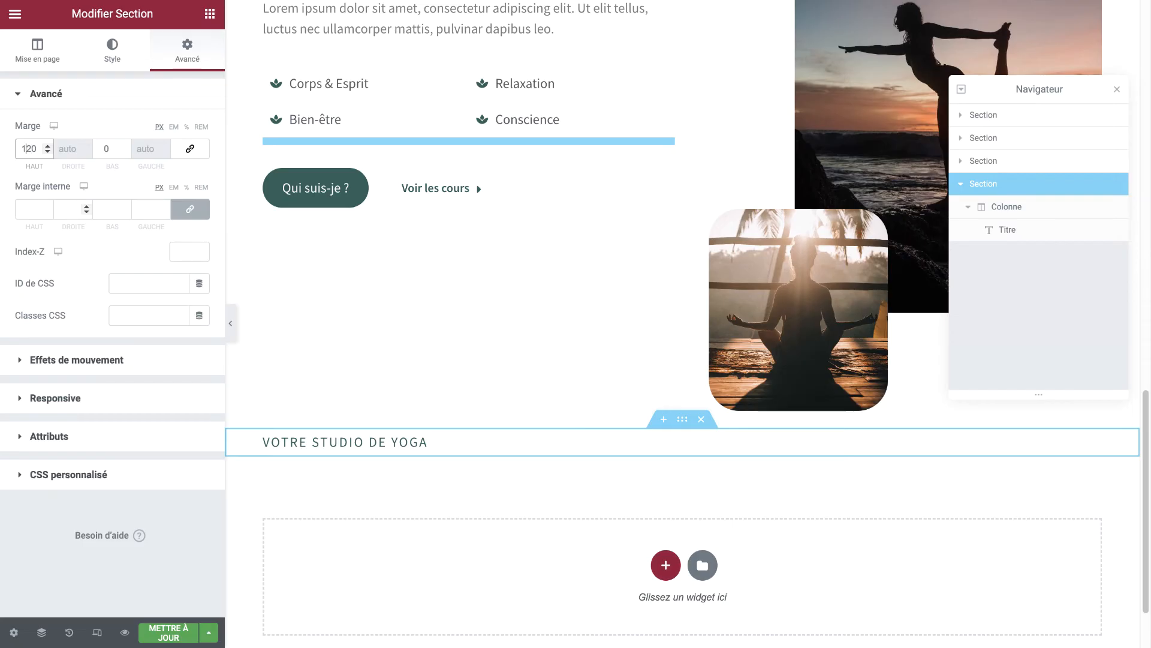
pyautogui.press('BackSpace')
pyautogui.write('2')
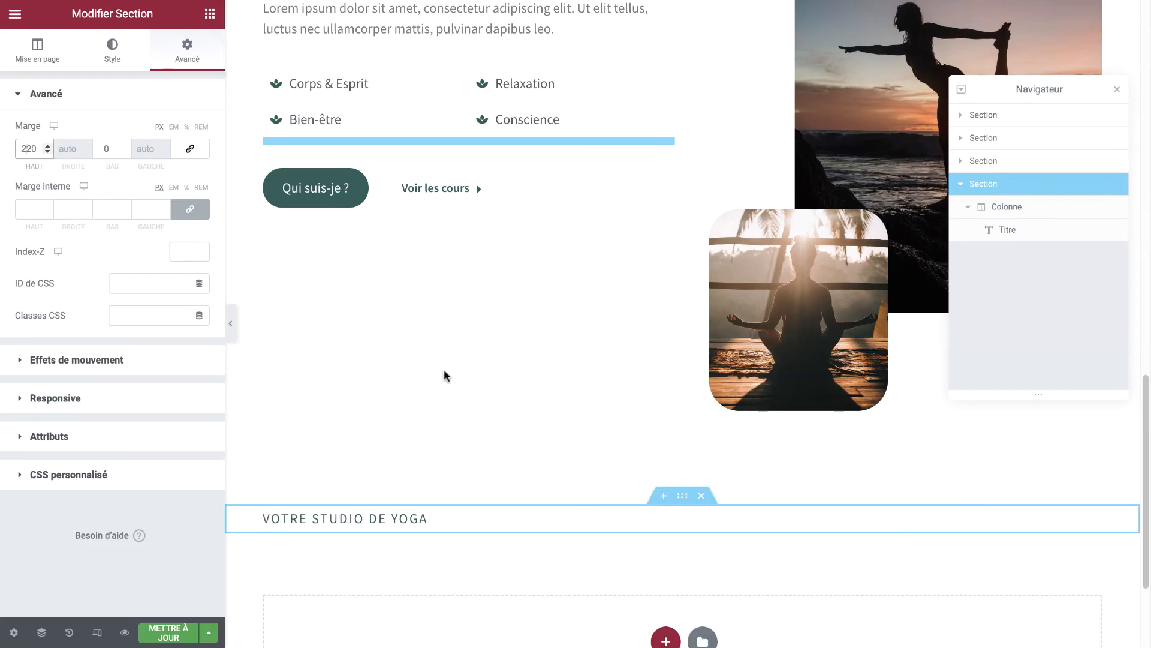
# Copy the teacher section's large heading and lorem ipsum paragraph into the new section, beneath the "Votre Studio de Yoga" title
pyautogui.scroll(-1, 444, 376)
pyautogui.scroll(4, 456, 346)
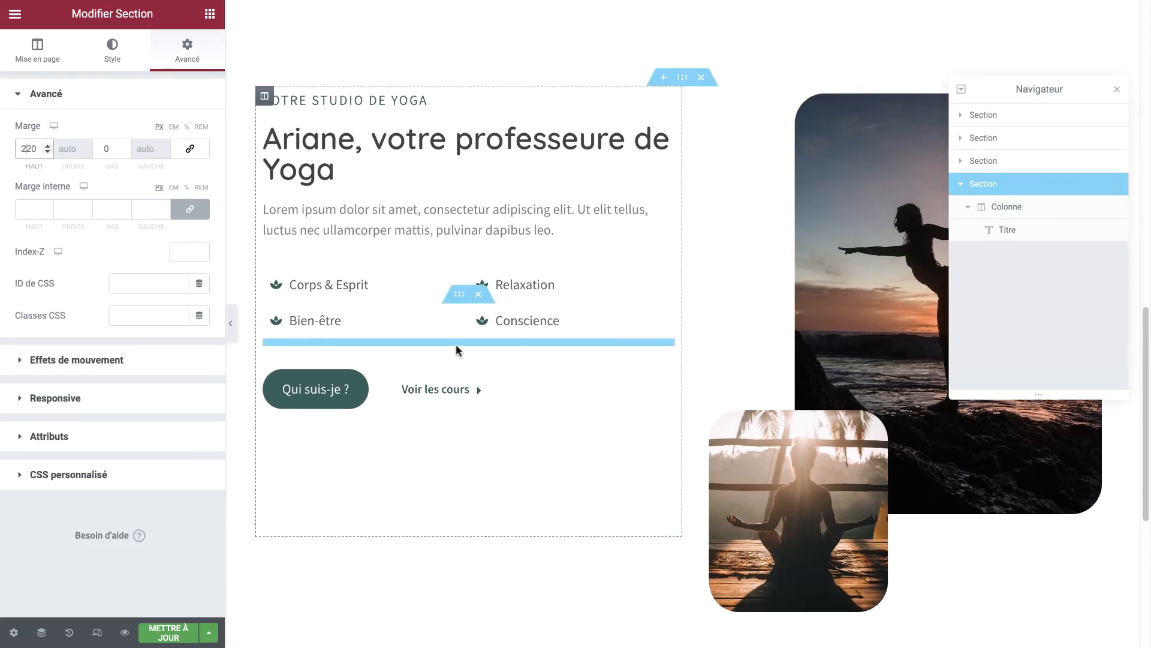
pyautogui.rightClick(400, 164)
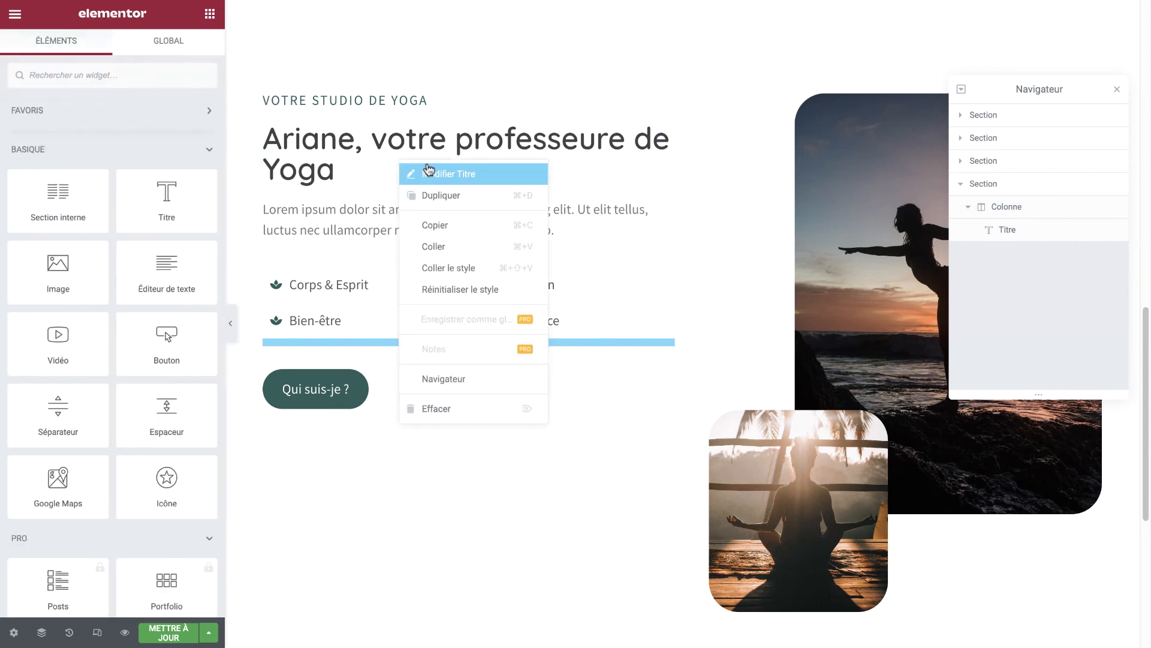
pyautogui.click(442, 227)
pyautogui.scroll(-5, 411, 527)
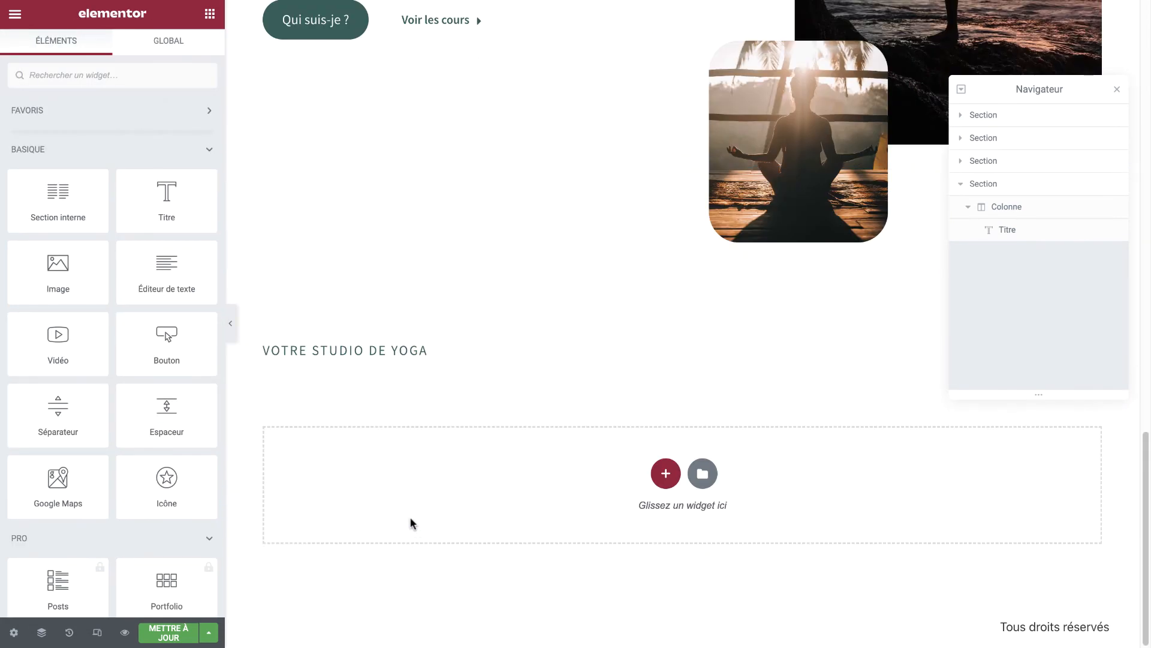
pyautogui.rightClick(376, 358)
pyautogui.click(421, 430)
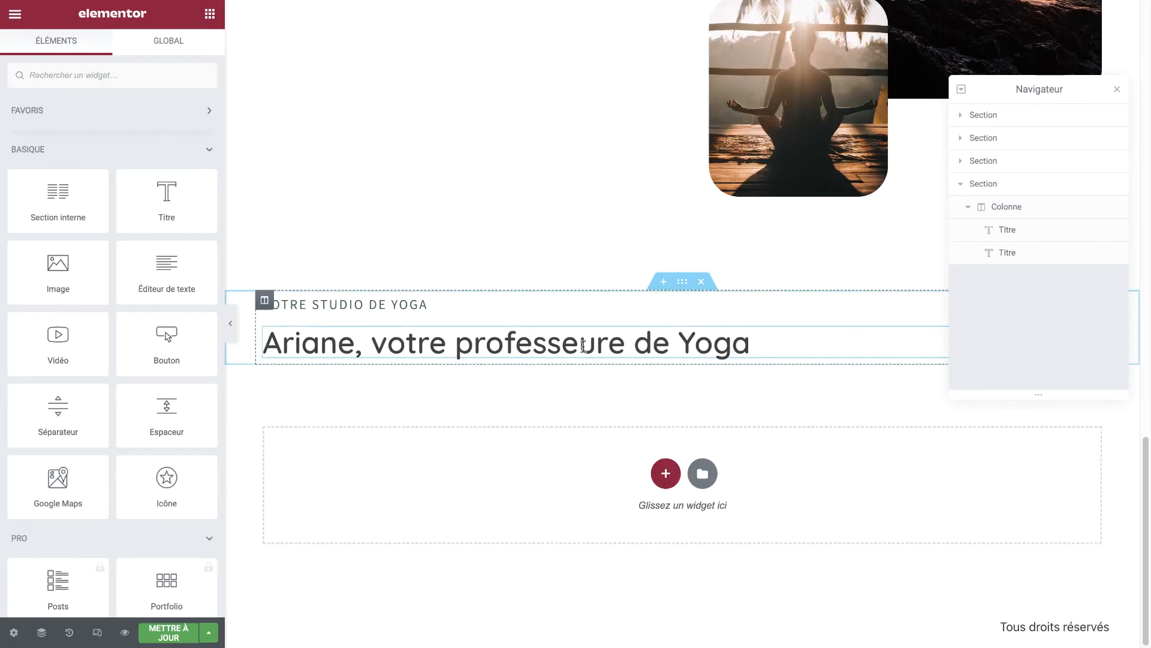
pyautogui.rightClick(582, 346)
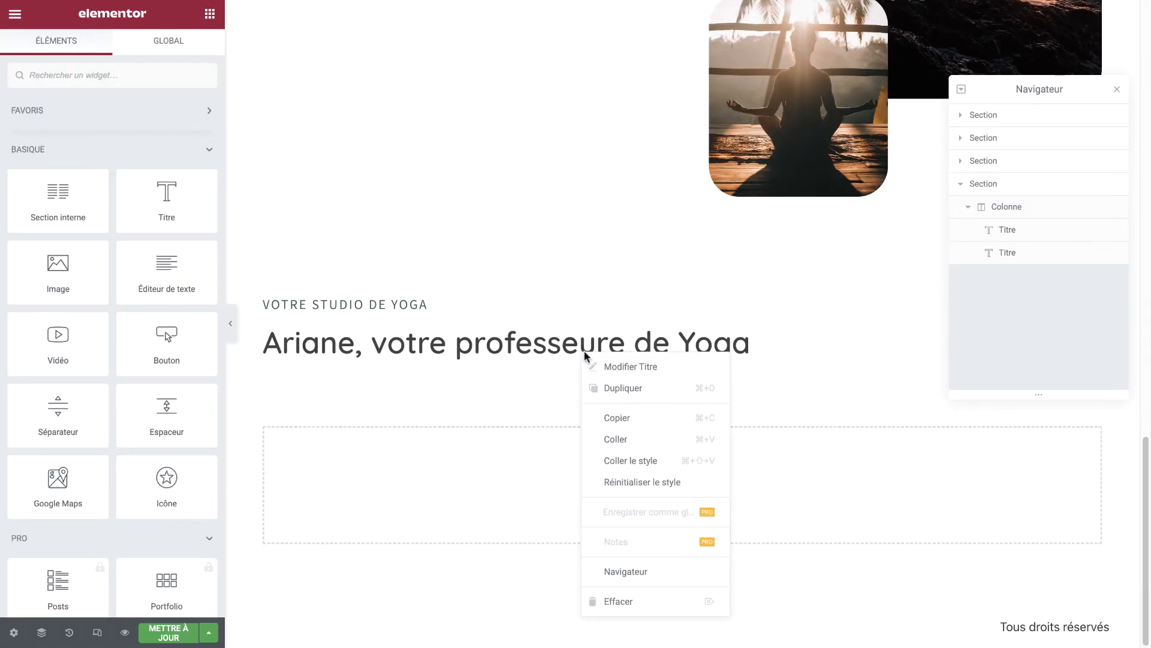
pyautogui.click(637, 439)
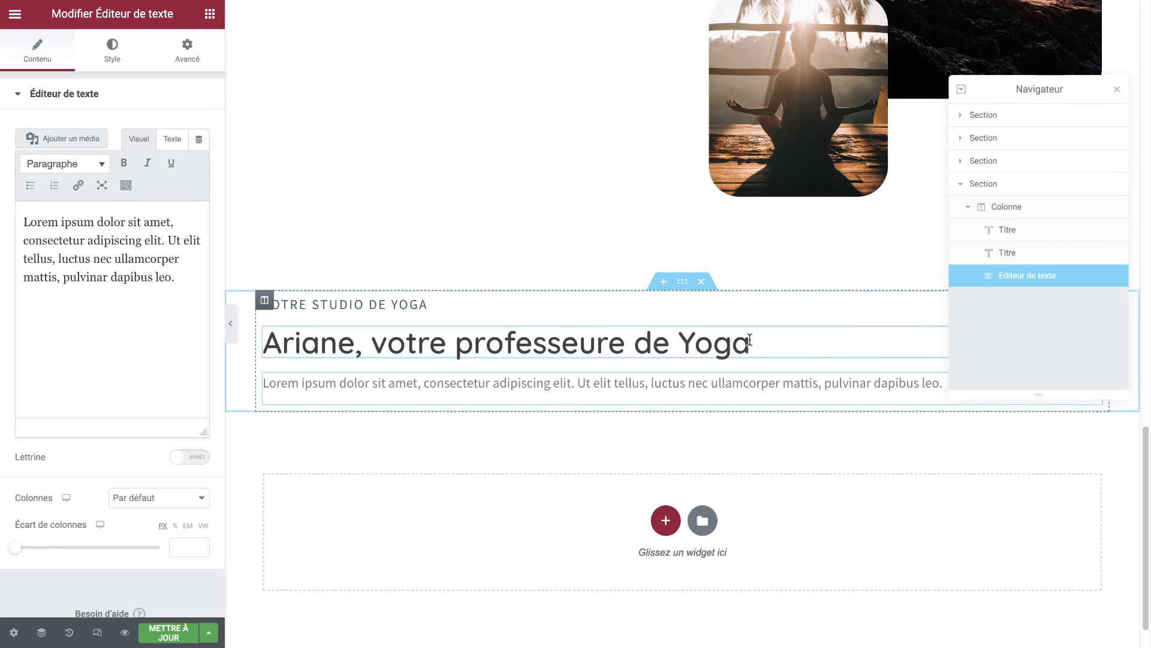
# Replace the teacher section's lorem ipsum with the two-paragraph introduction beginning "Ma première rencontre avec le yoga remonte à 2001."
pyautogui.tripleClick(151, 261)
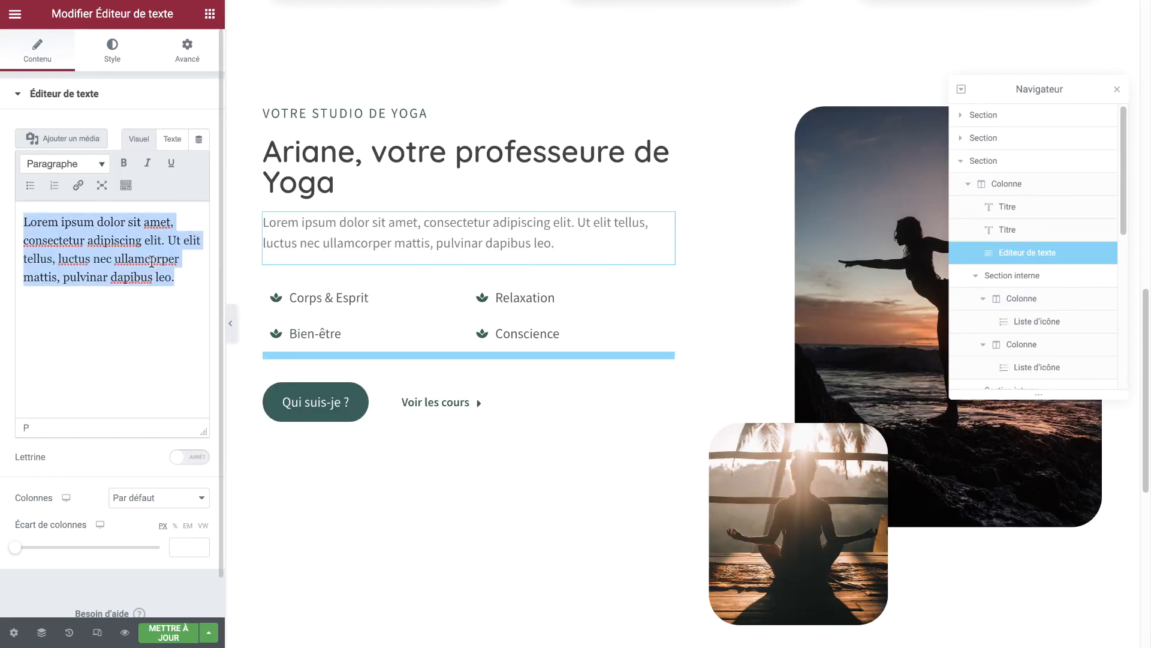
pyautogui.write('Ma première rencontre avec le yoga remonte à 2001. Ce fut immédiatement un coup de coeur. Une passion était née, et l\'envie d\'en apprendre toujours plus et de rentrer en union avec Dieu (Yoga : veut dire "union" en sanskrit) afin de propager son message sur terre à travers mes cours de Yoga prenait tout son sens.')
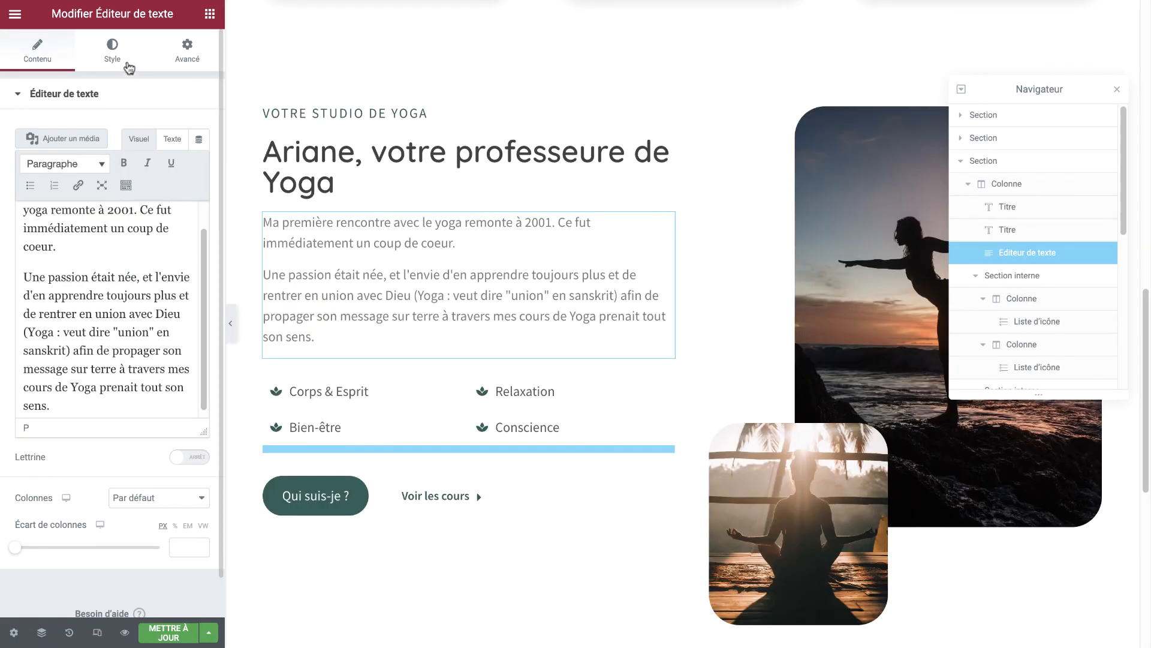
pyautogui.click(172, 139)
pyautogui.click(141, 140)
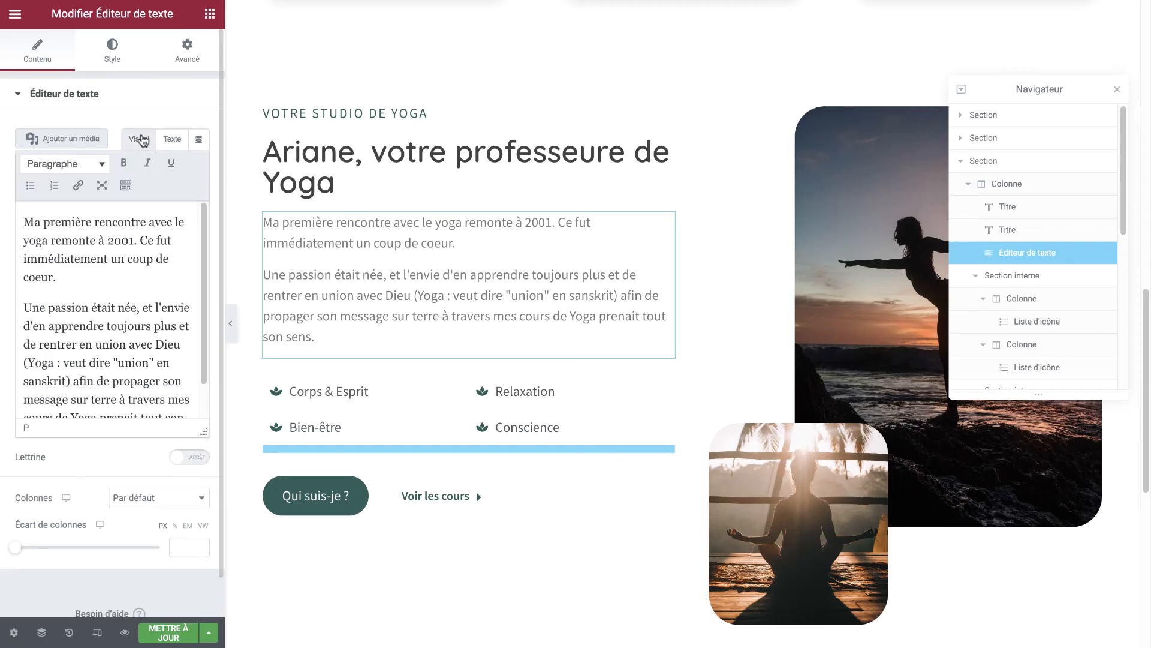
# Examine the teacher paragraph's typography settings and review the copied heading and text in the new section
pyautogui.click(124, 61)
pyautogui.click(201, 195)
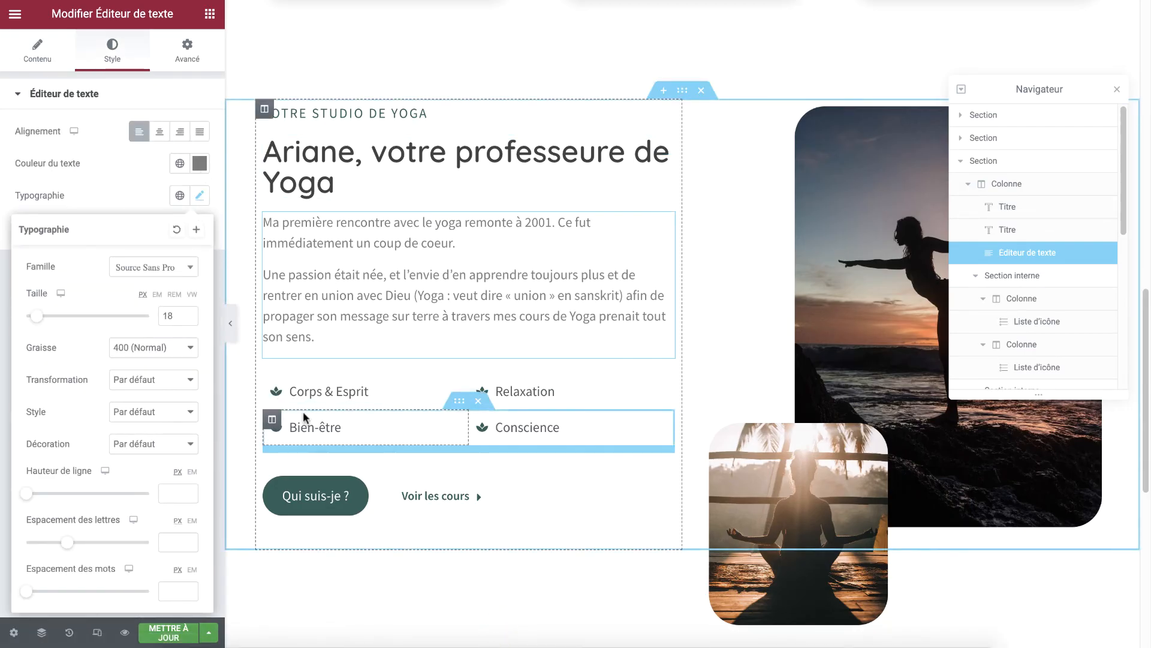
pyautogui.scroll(-1, 304, 411)
pyautogui.scroll(-4, 303, 411)
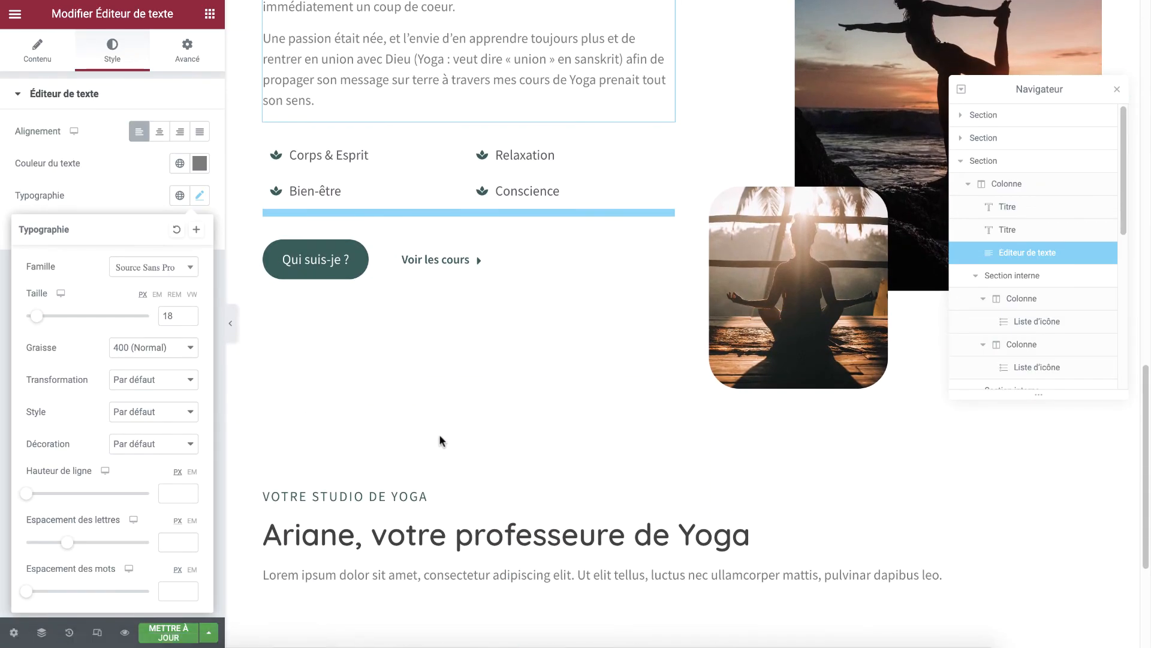
pyautogui.scroll(-1, 439, 440)
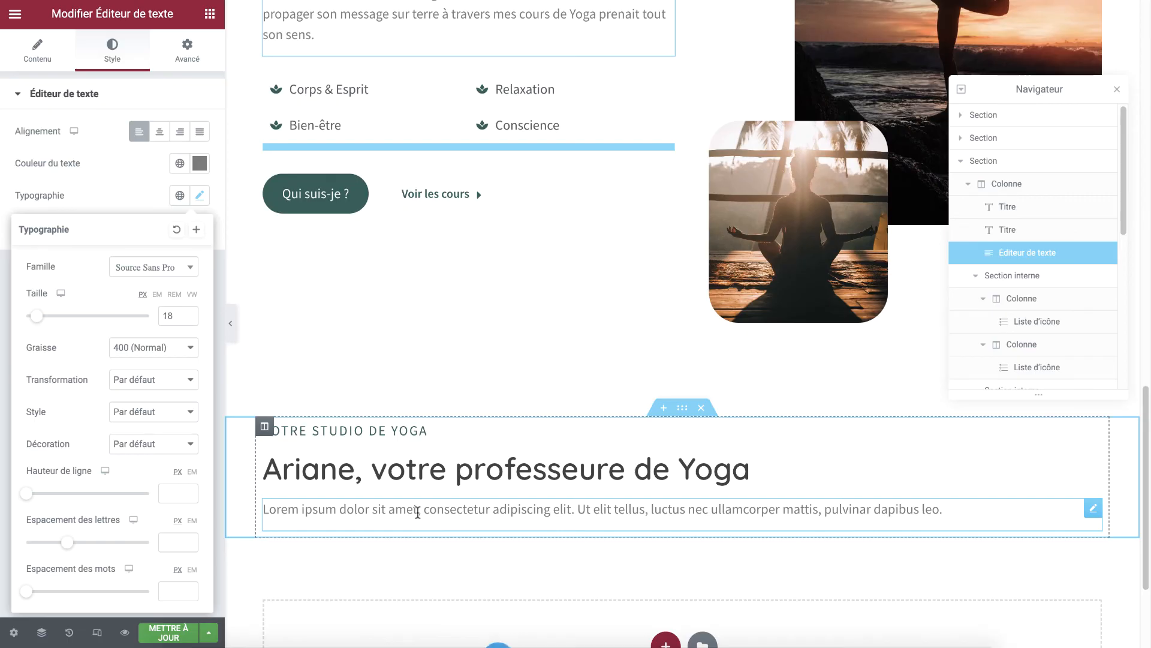
# Replace the new section's lorem ipsum with "KarmaYoga vous offre différents types de cours selon vos affinités et votre niveau d'aptitude physique"
pyautogui.click(418, 511)
pyautogui.tripleClick(545, 511)
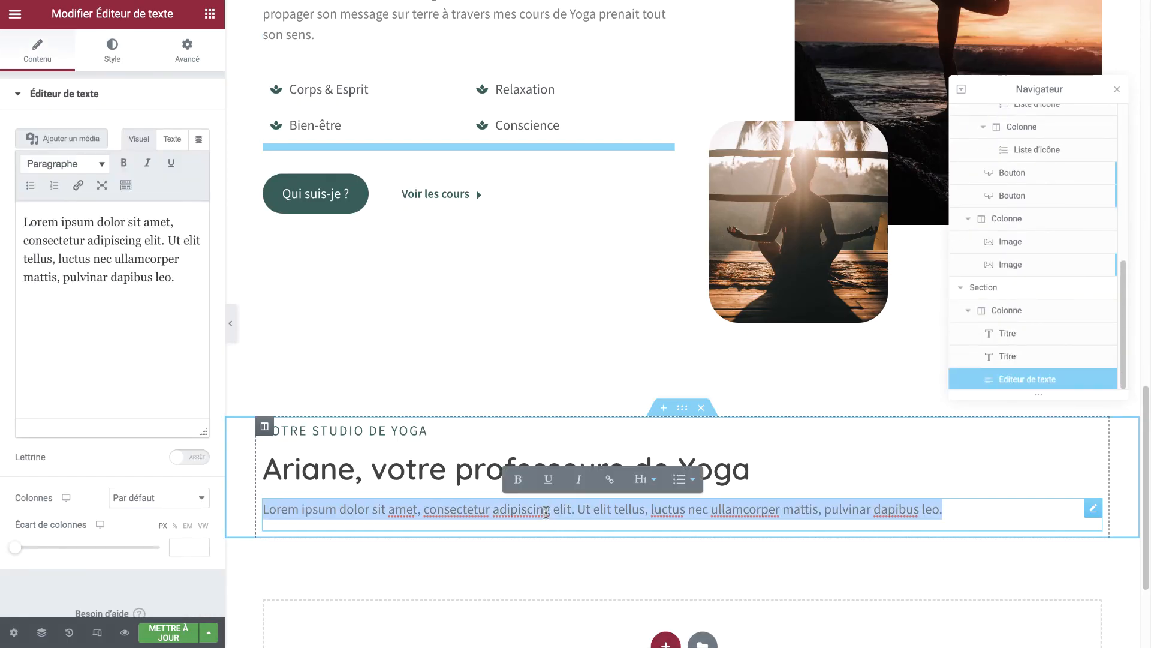
pyautogui.write("KarmaYoga vous offre différents types de cours selon vos affinités et votre niveau d'aptitude physique")
pyautogui.scroll(-2, 703, 425)
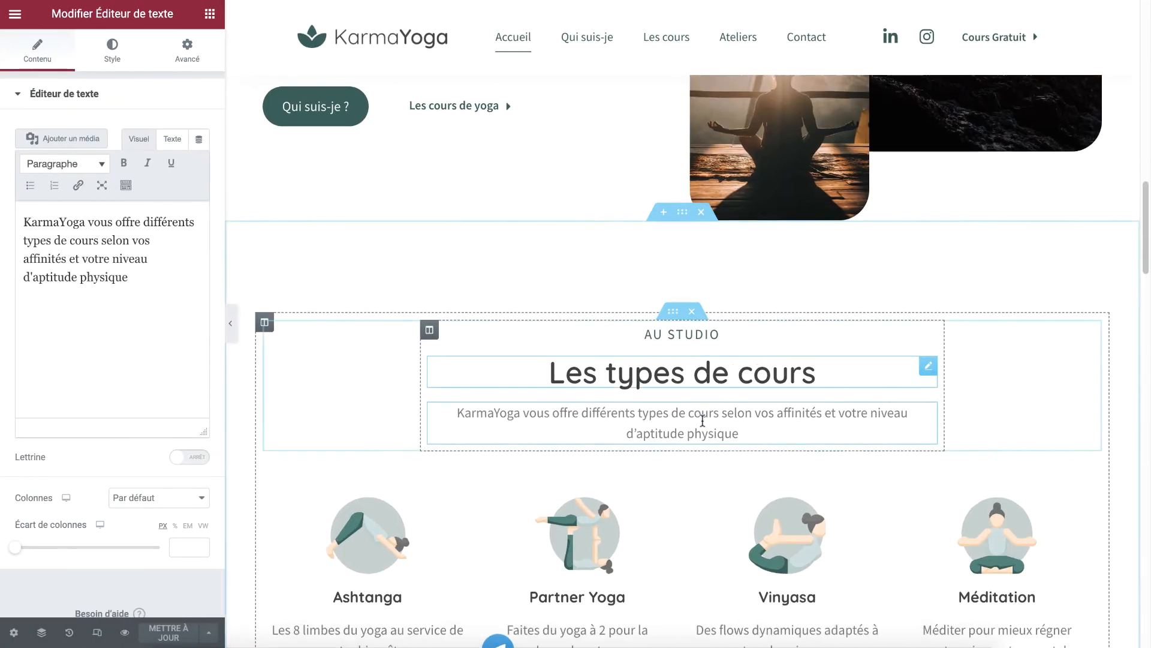
pyautogui.scroll(-3, 645, 394)
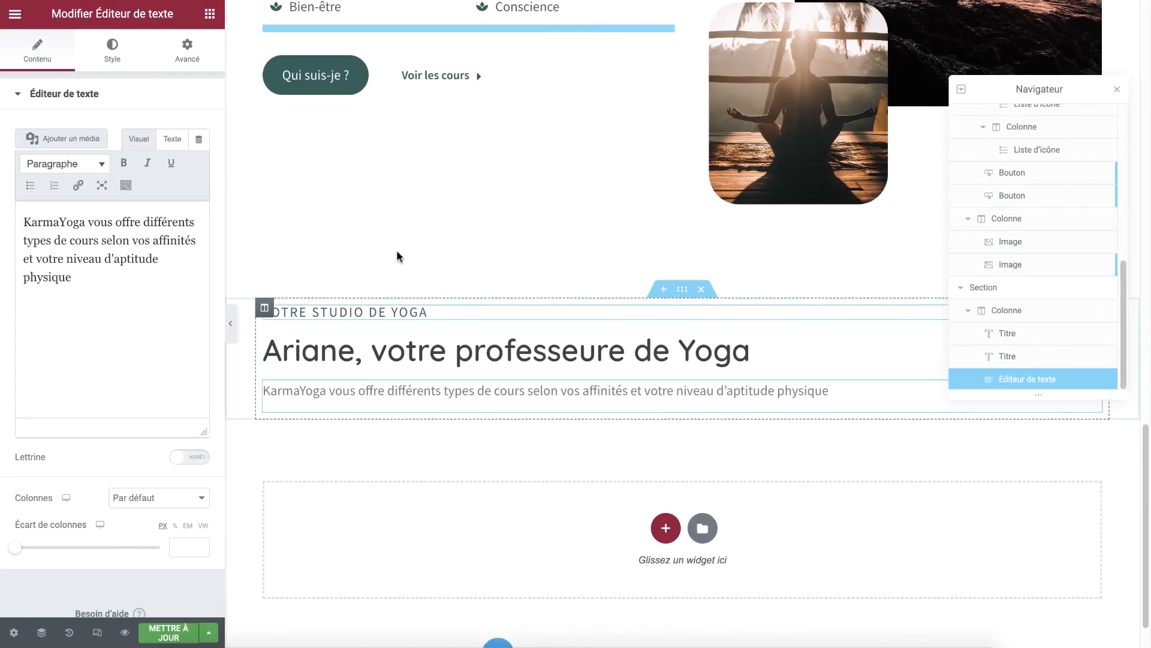
# Add a two-column inner section beneath the KarmaYoga paragraph and check how the reference page's Ashtanga column is built
pyautogui.click(210, 24)
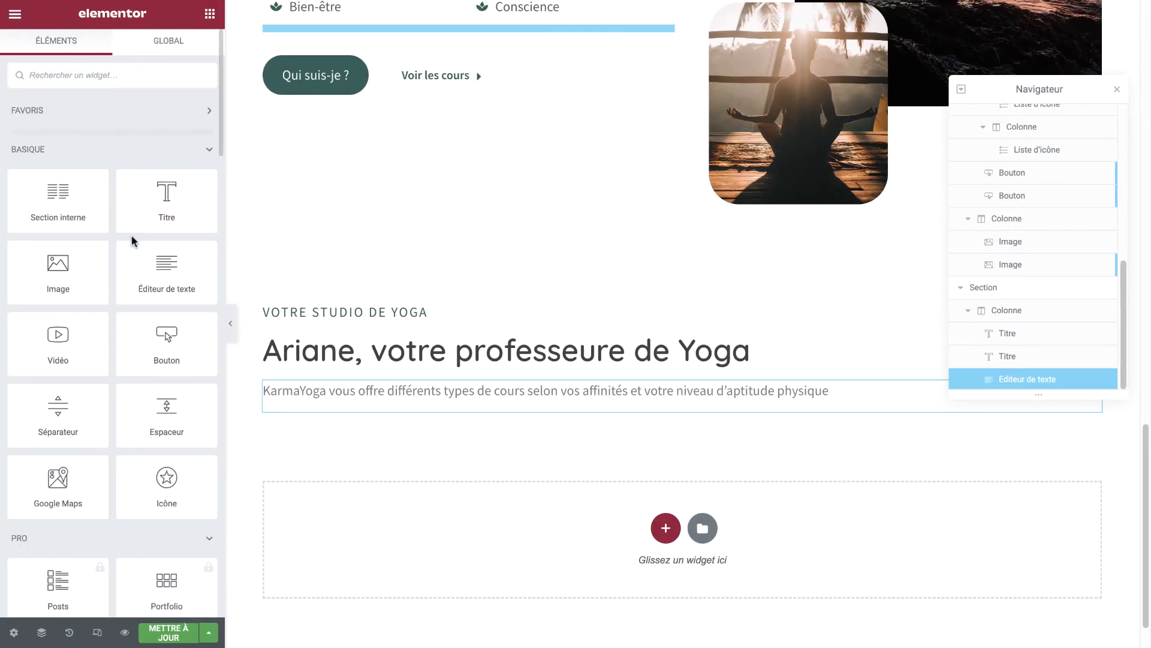
pyautogui.moveTo(202, 254); pyautogui.dragTo(504, 411)
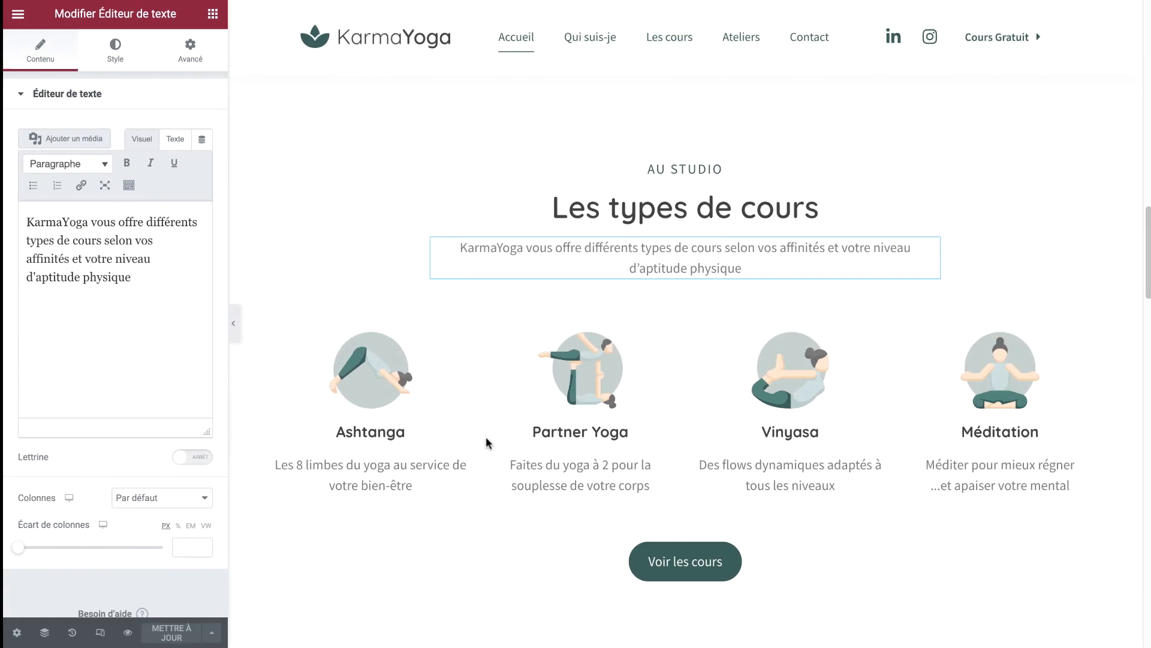
pyautogui.click(404, 384)
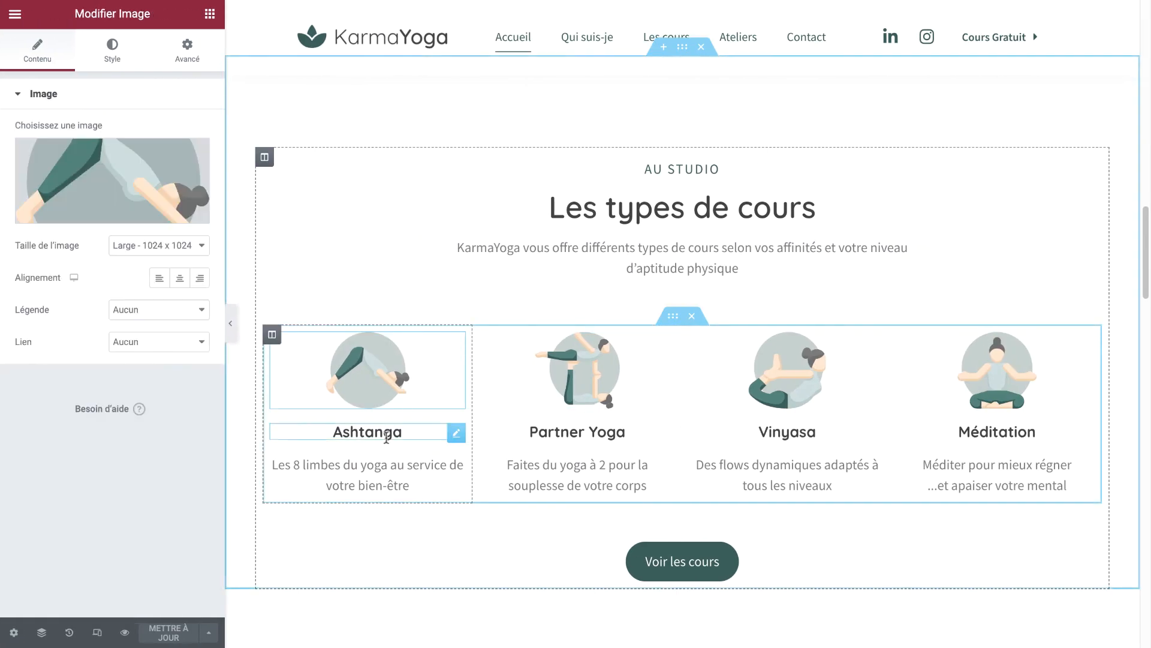
pyautogui.click(387, 434)
pyautogui.click(382, 478)
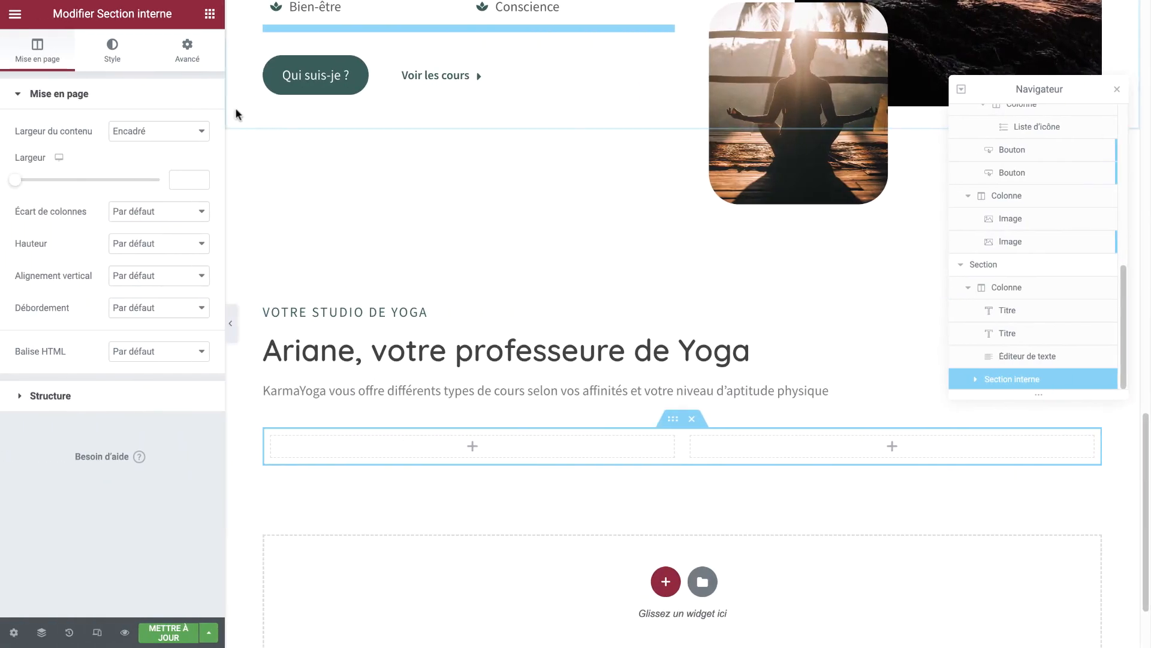
# Place an Image widget in the inner section's first column and an Icon widget in its second column
pyautogui.click(210, 14)
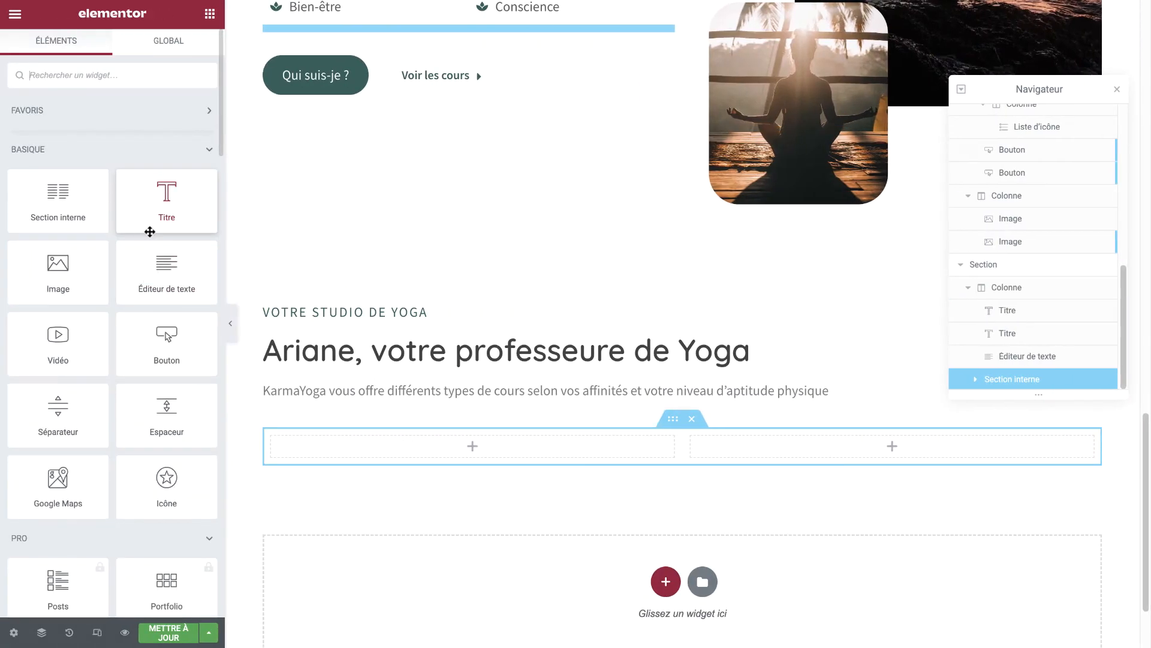
pyautogui.moveTo(47, 279); pyautogui.dragTo(396, 447)
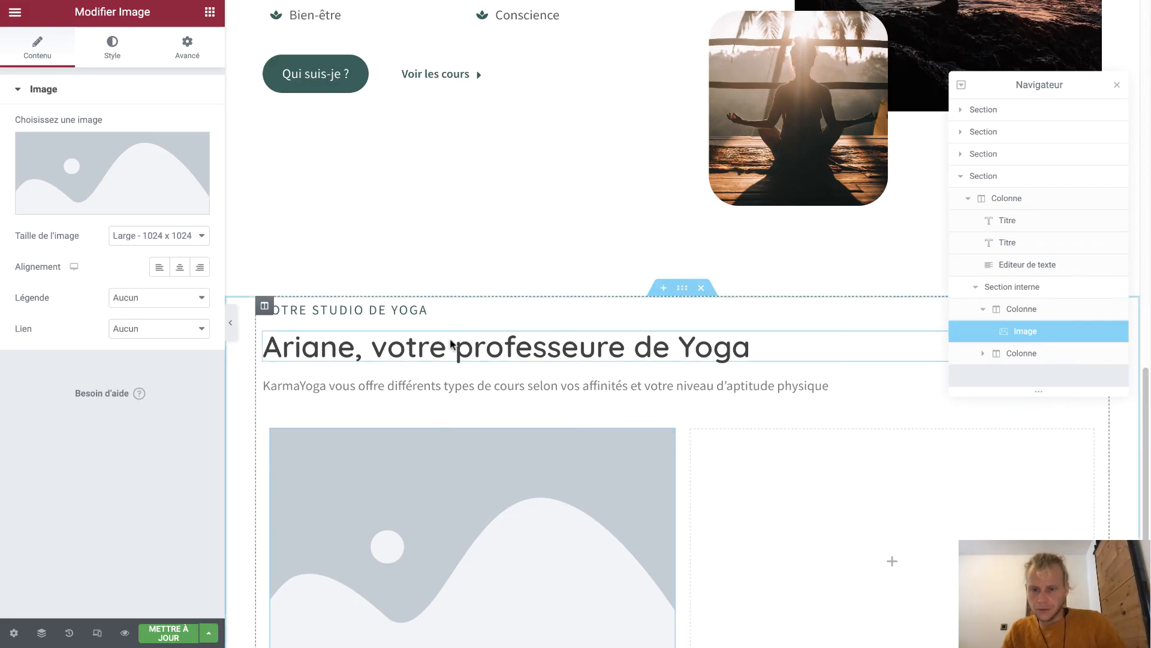
pyautogui.scroll(-1, 494, 479)
pyautogui.scroll(-2, 495, 478)
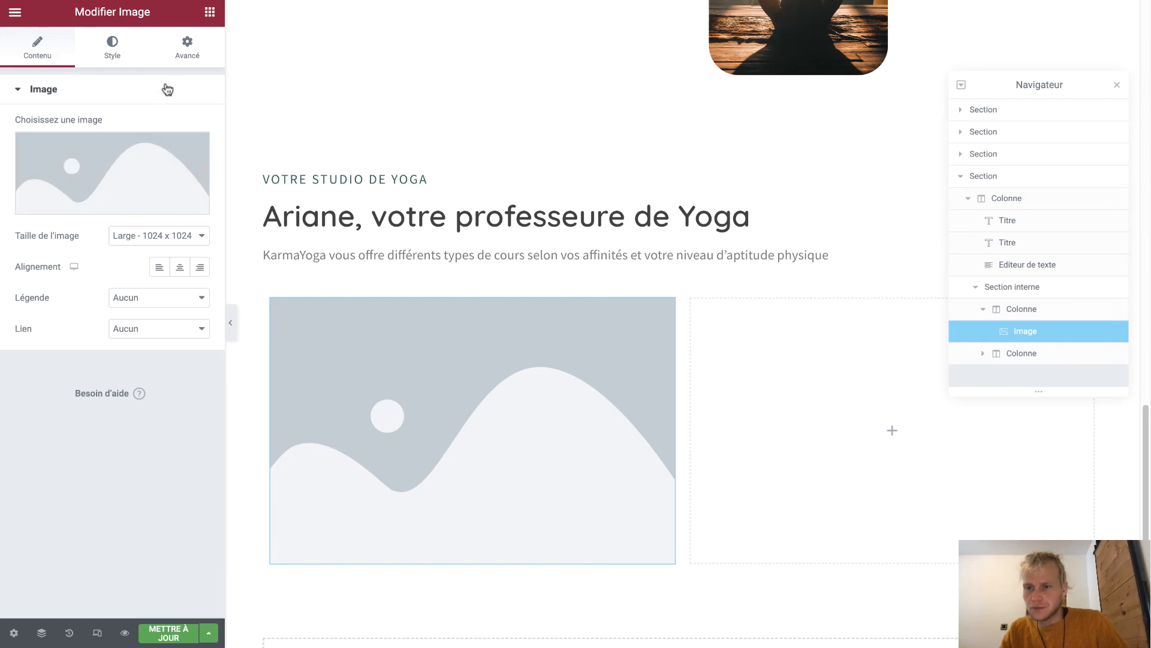
pyautogui.click(210, 14)
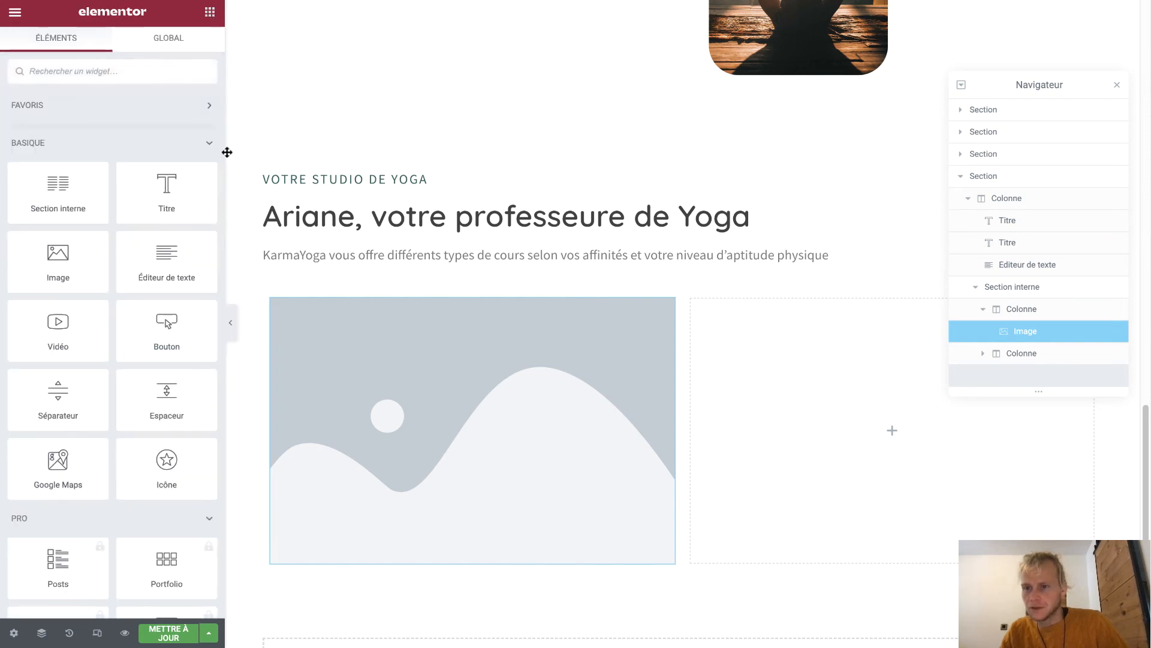
pyautogui.moveTo(163, 464); pyautogui.dragTo(786, 396)
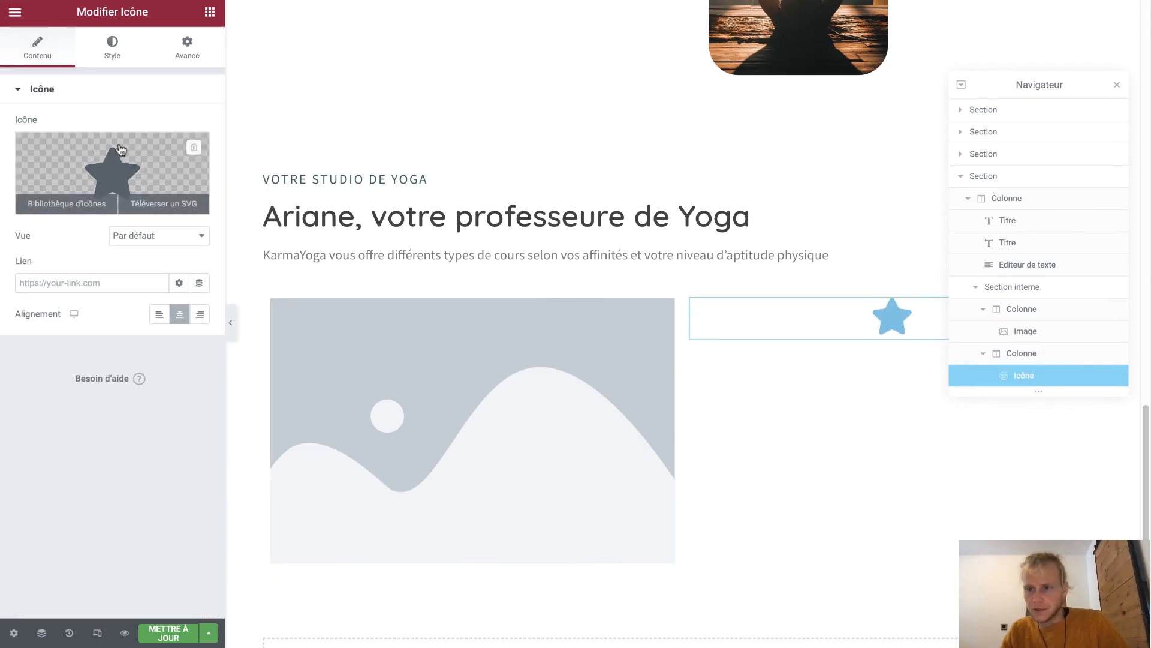
# Allow unfiltered file uploads, then upload the "Accueil - Icone" SVGs and use Accueil-Icone-4-Vinyasa-Yoga.svg in the Icon widget
pyautogui.click(166, 205)
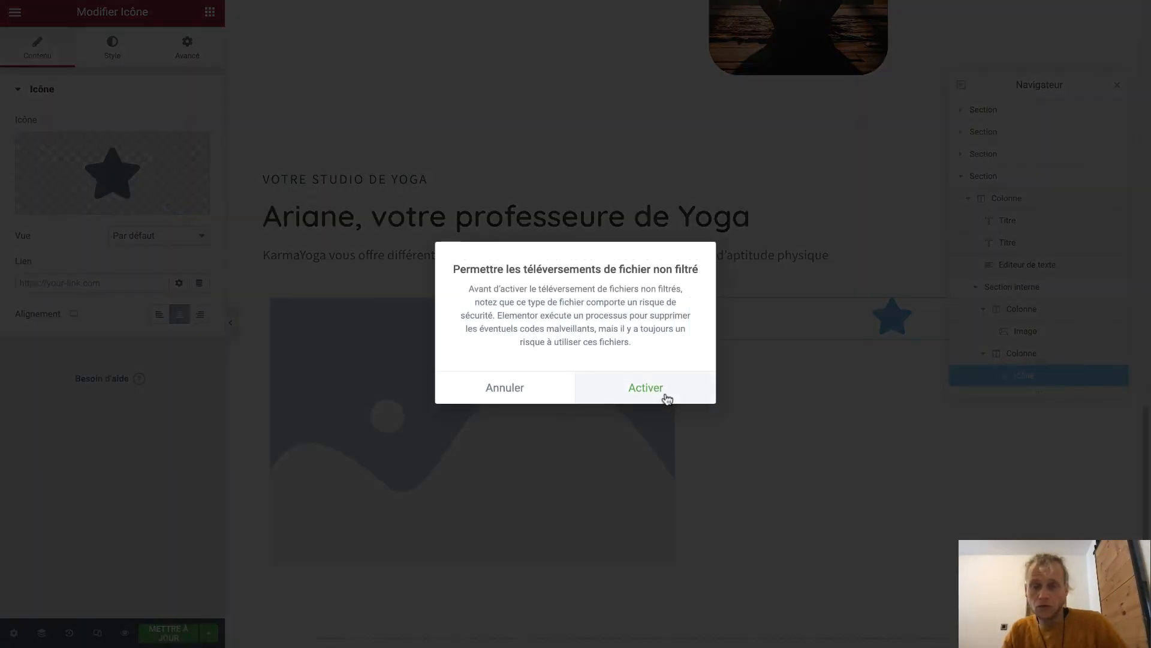
pyautogui.click(664, 396)
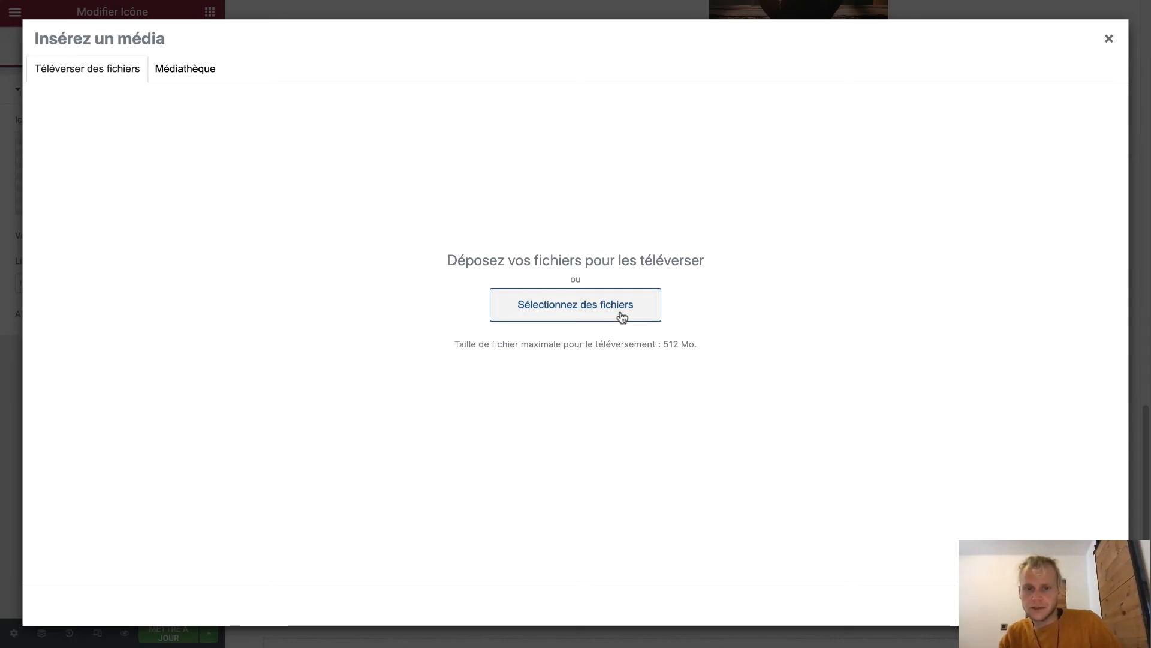
pyautogui.click(566, 301)
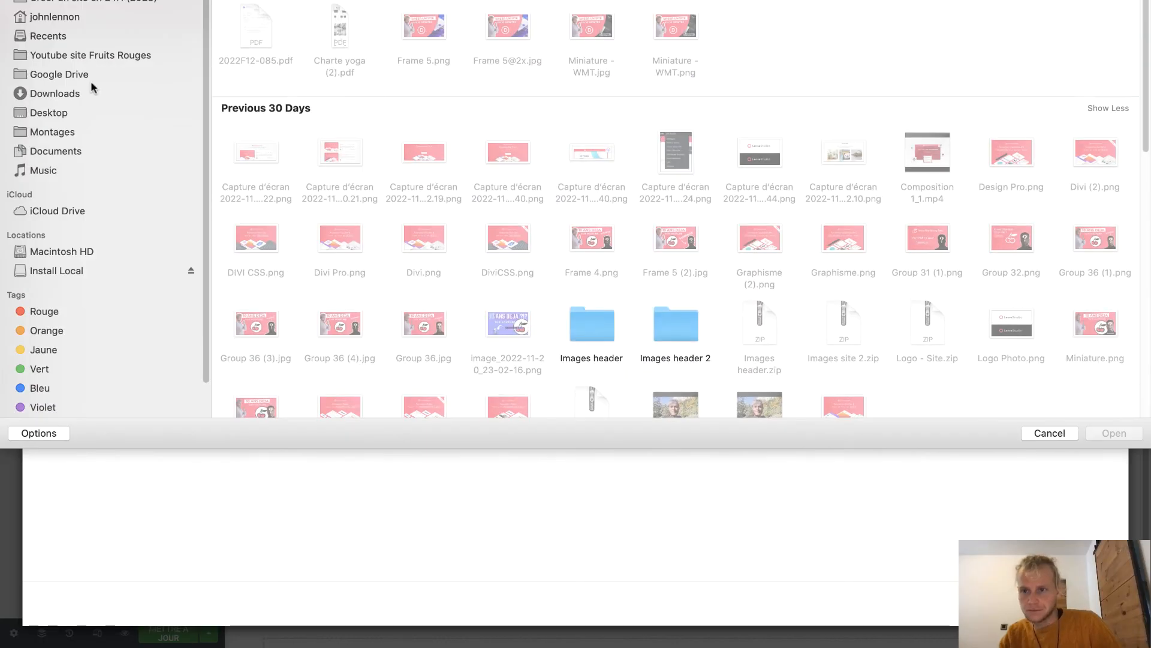
pyautogui.click(93, 1)
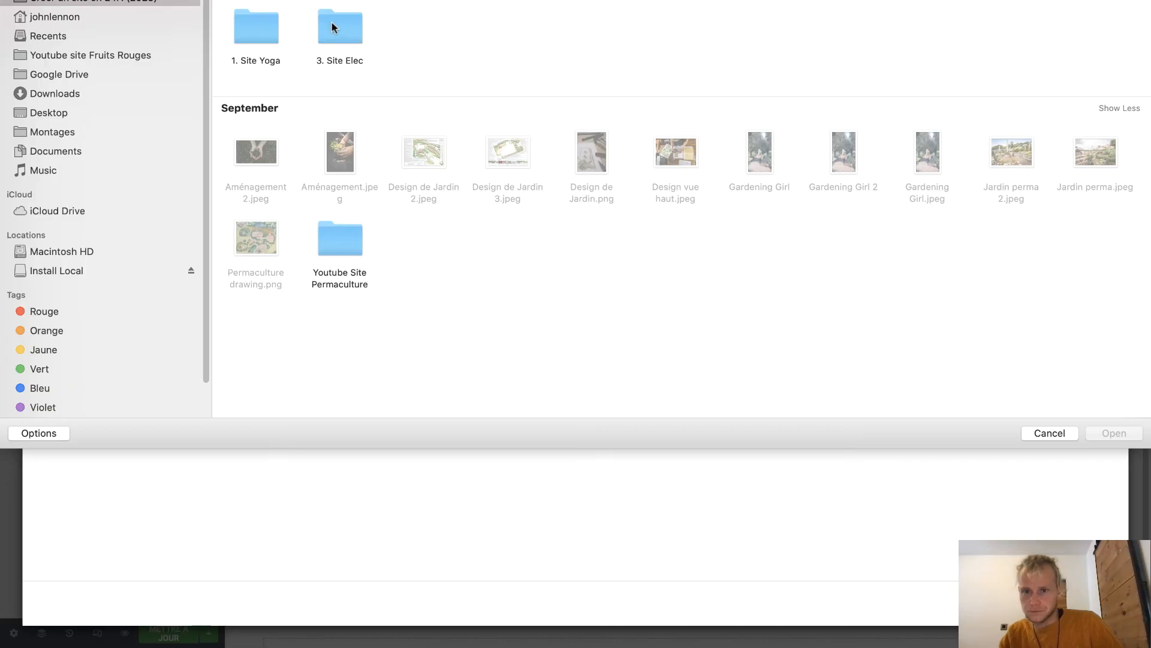
pyautogui.doubleClick(267, 31)
pyautogui.doubleClick(488, 26)
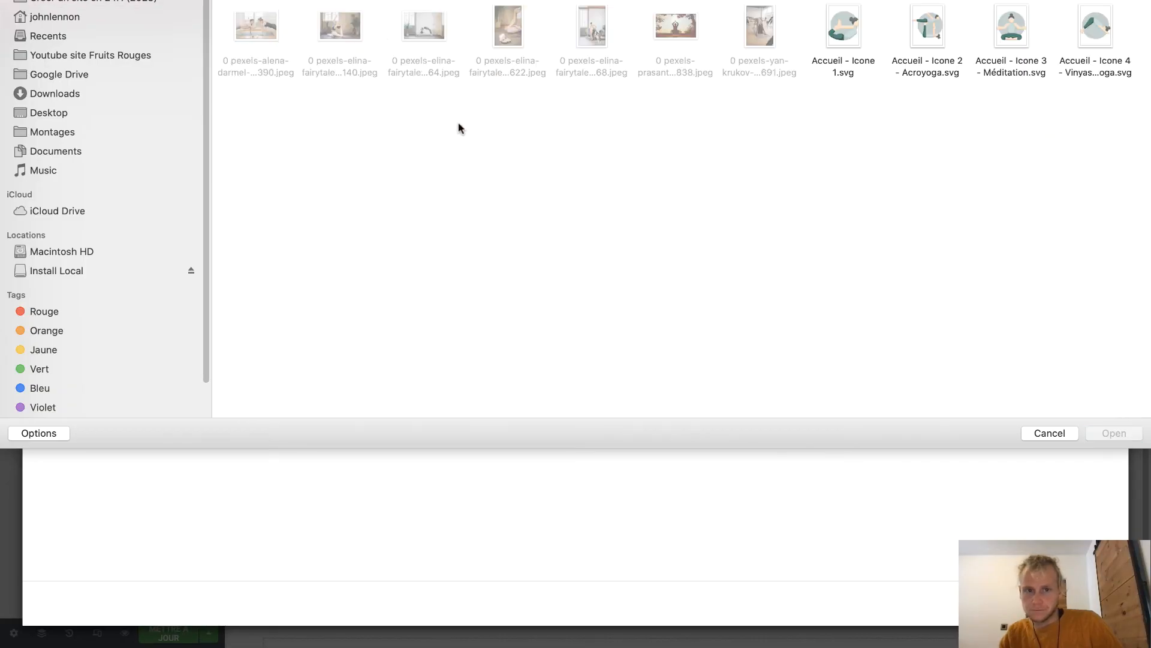
pyautogui.moveTo(831, 100); pyautogui.dragTo(1090, 21)
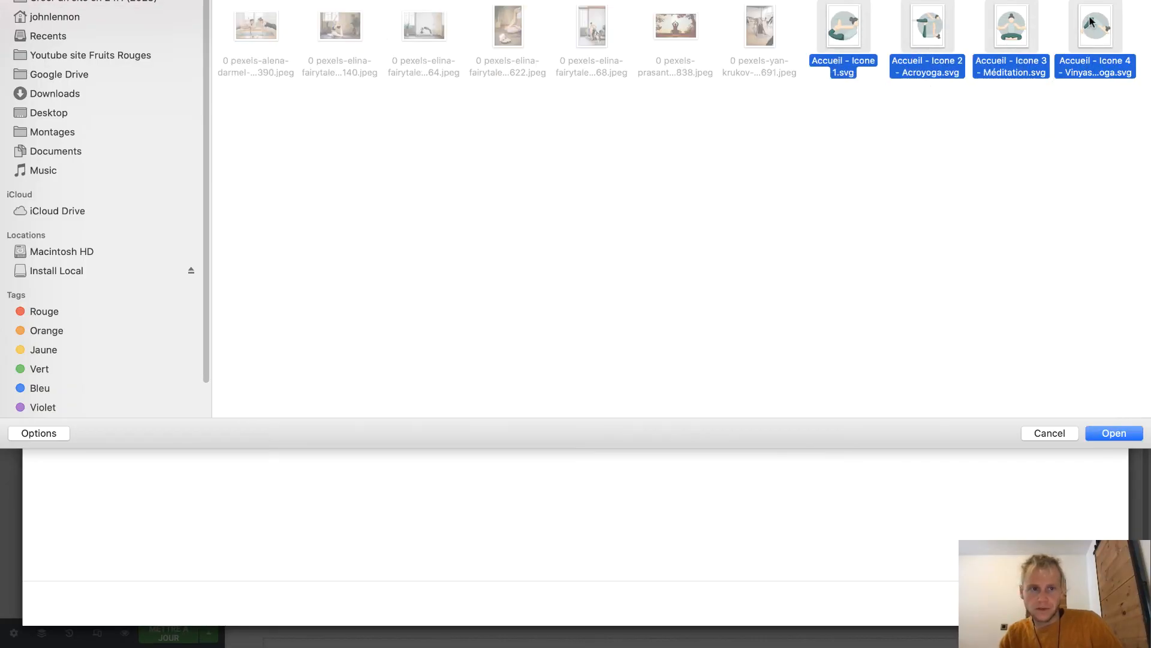
pyautogui.click(1125, 437)
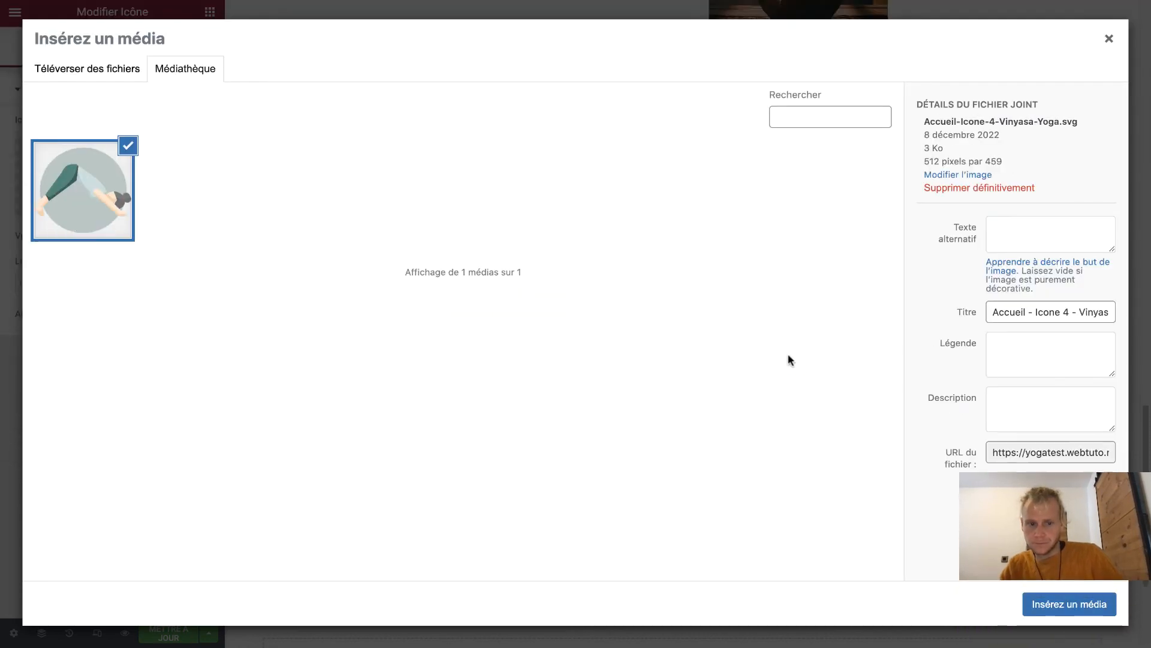
pyautogui.click(1079, 604)
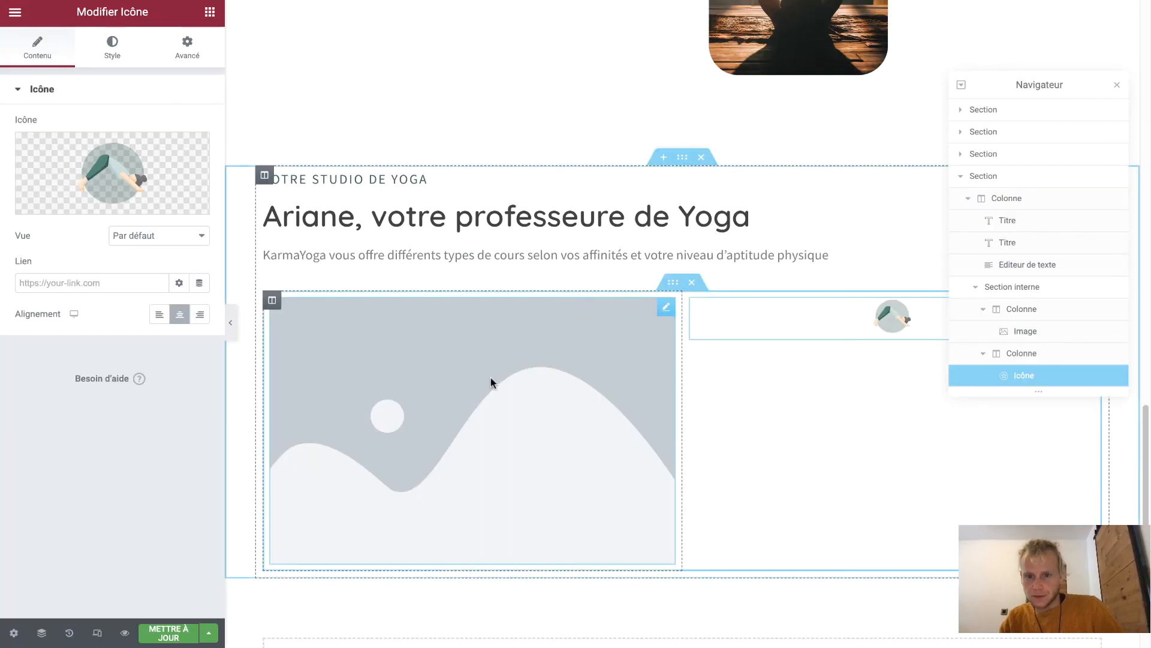
# Set the first column's Image widget to Accueil-Icone-1.svg from the media library
pyautogui.click(546, 417)
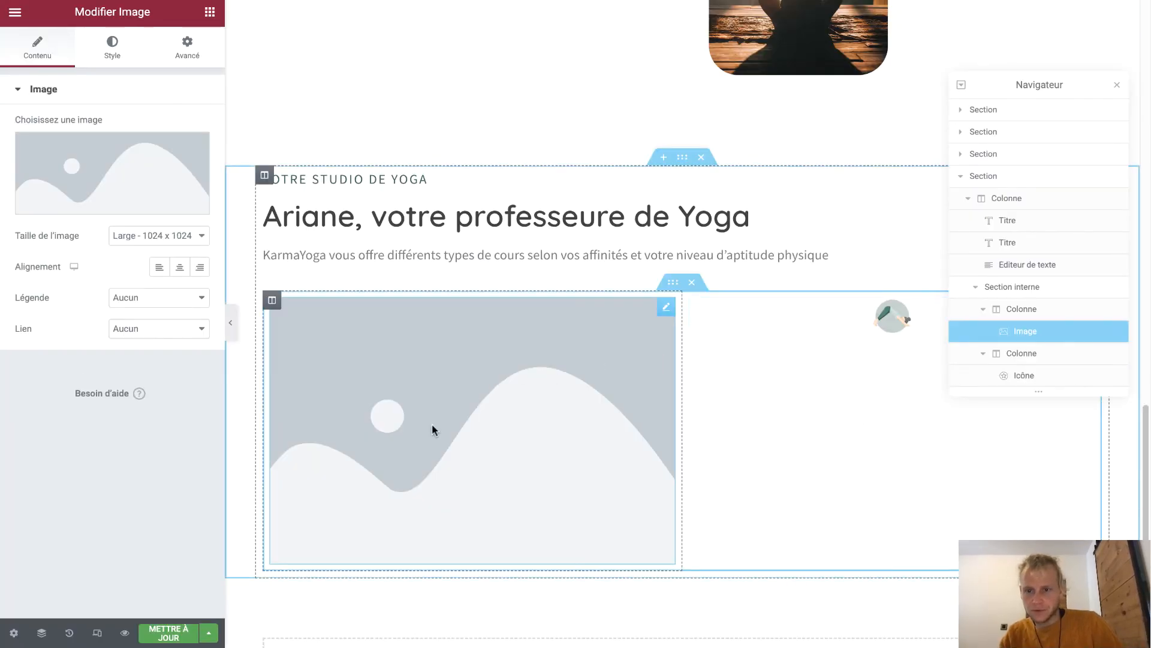
pyautogui.click(133, 162)
pyautogui.click(259, 192)
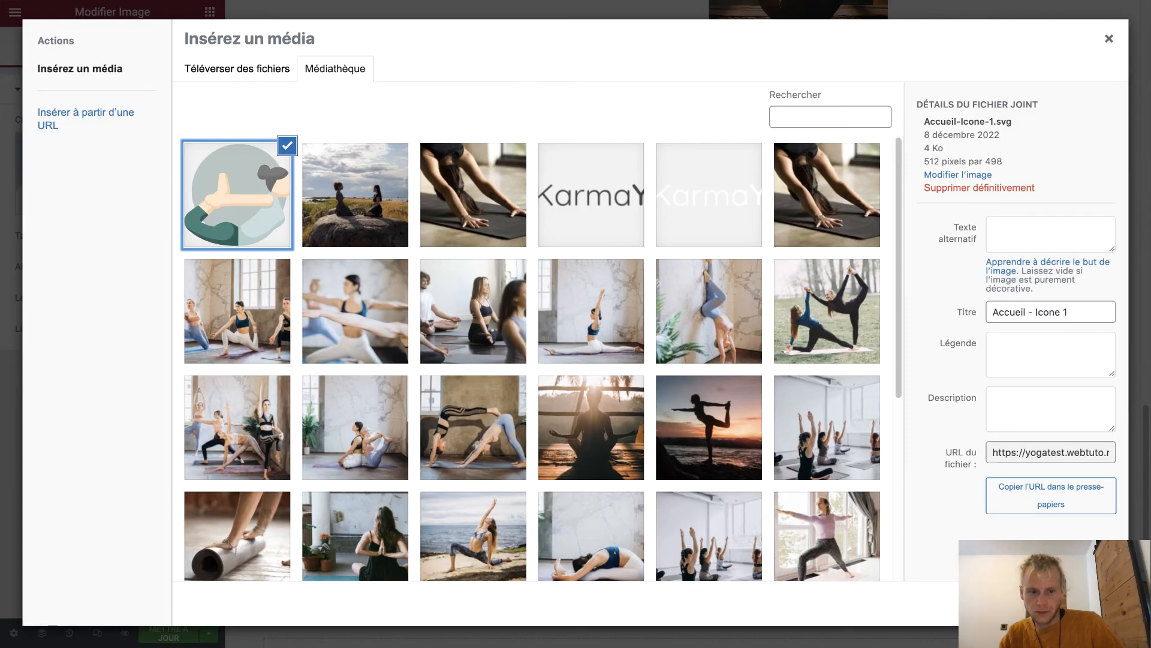
pyautogui.click(1075, 603)
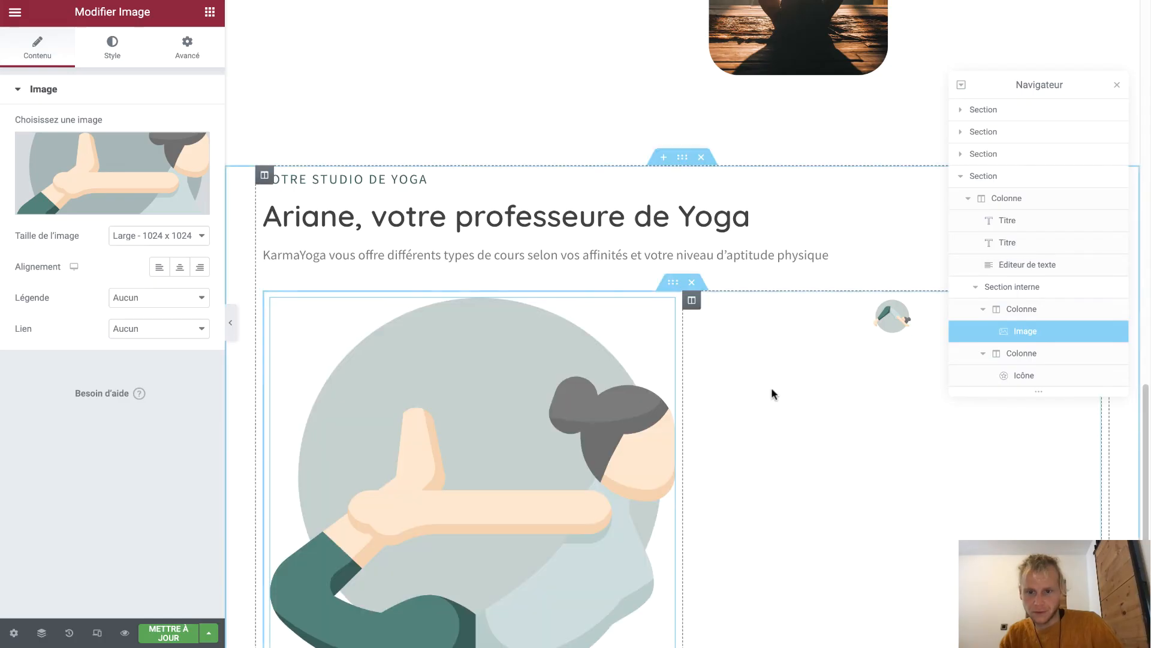
# Upload the "Accueil - Icone 2 - Acroyoga.svg" file and insert it in the second column's Icon widget
pyautogui.click(870, 321)
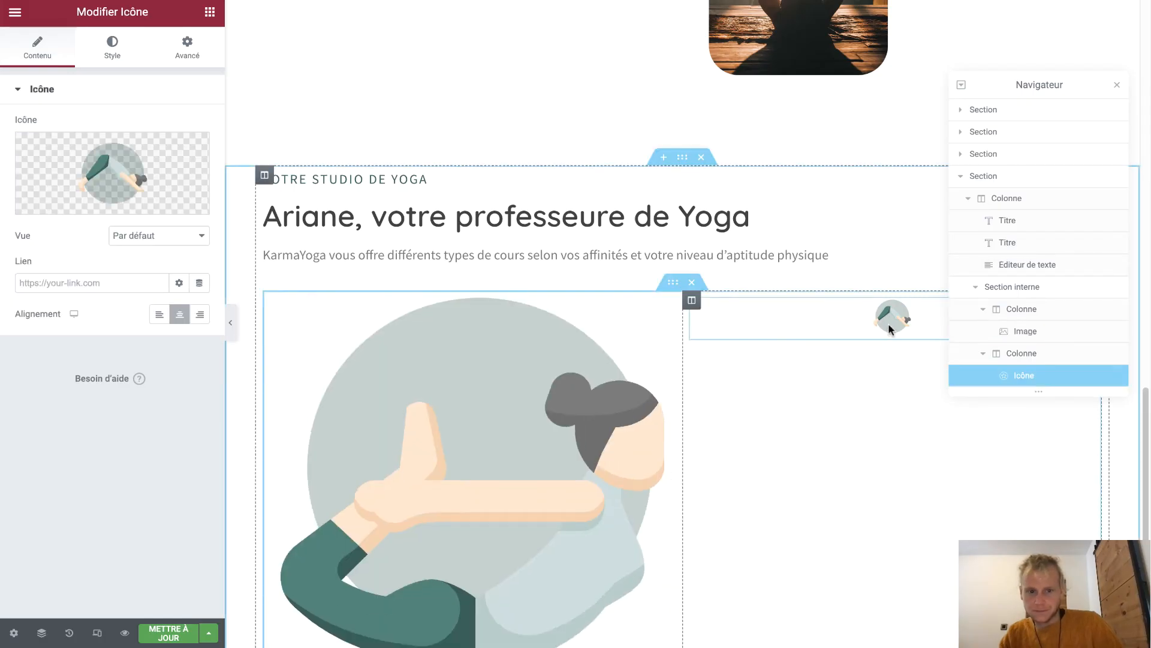
pyautogui.click(167, 188)
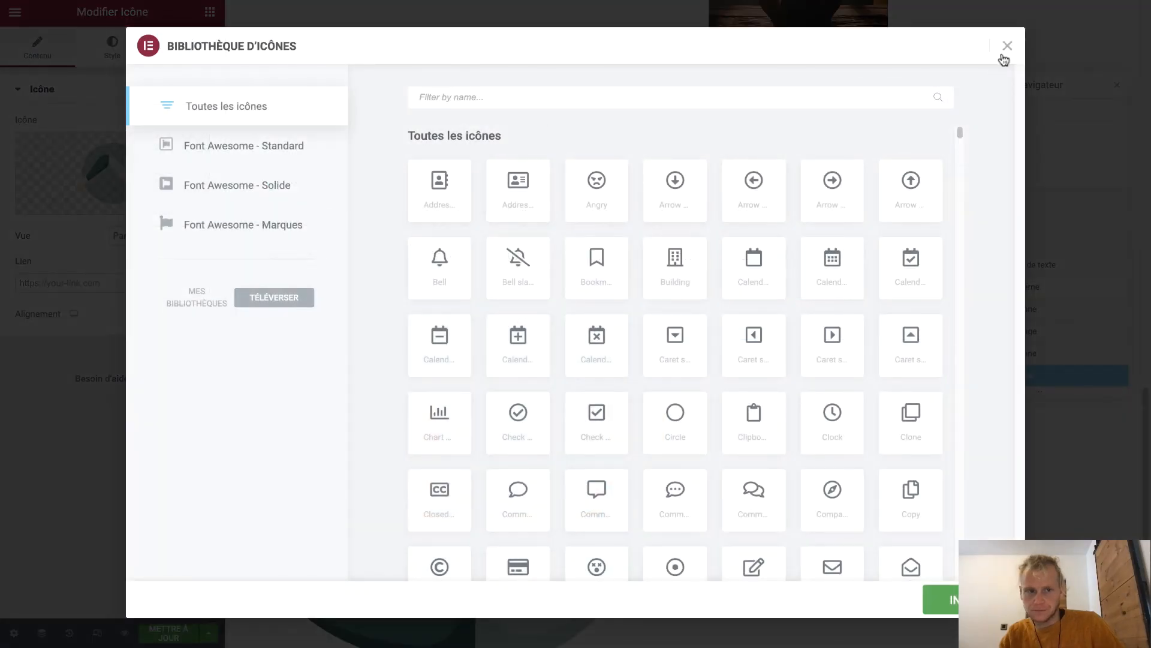
pyautogui.click(1007, 47)
pyautogui.moveTo(195, 225)
pyautogui.click(178, 207)
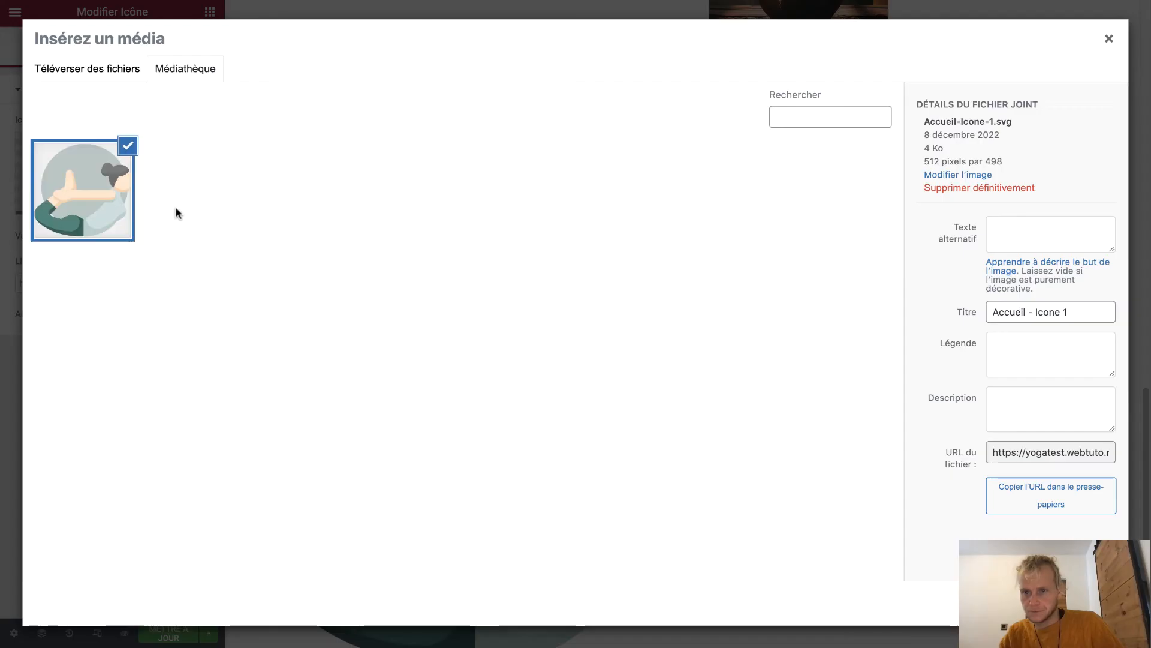
pyautogui.click(124, 79)
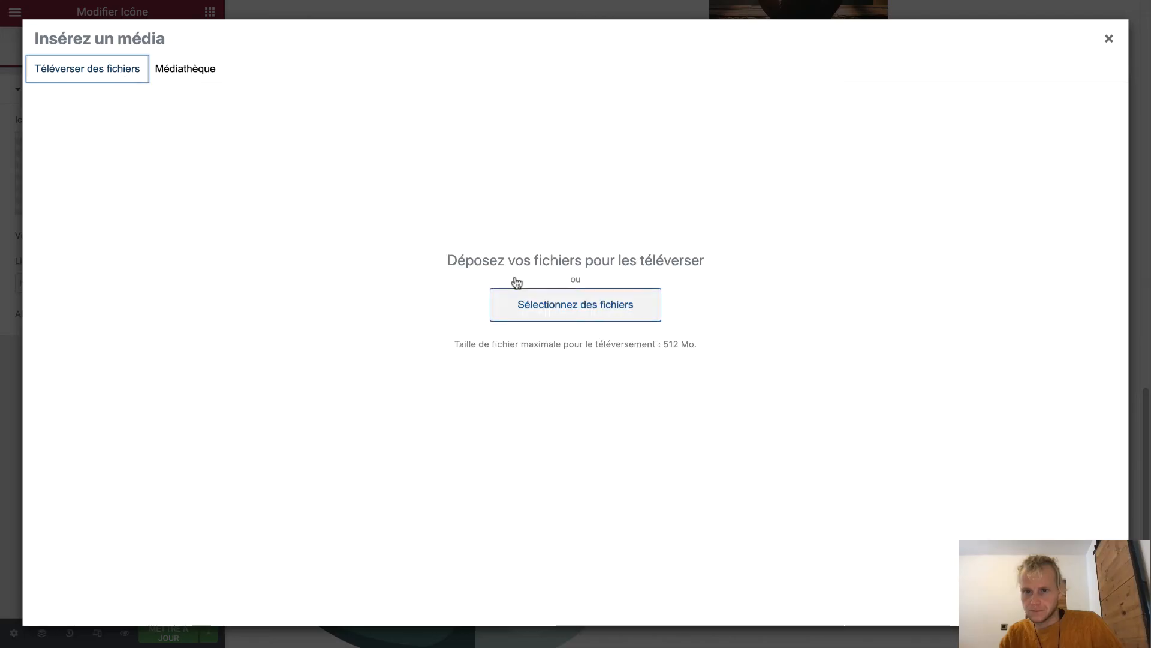
pyautogui.click(533, 318)
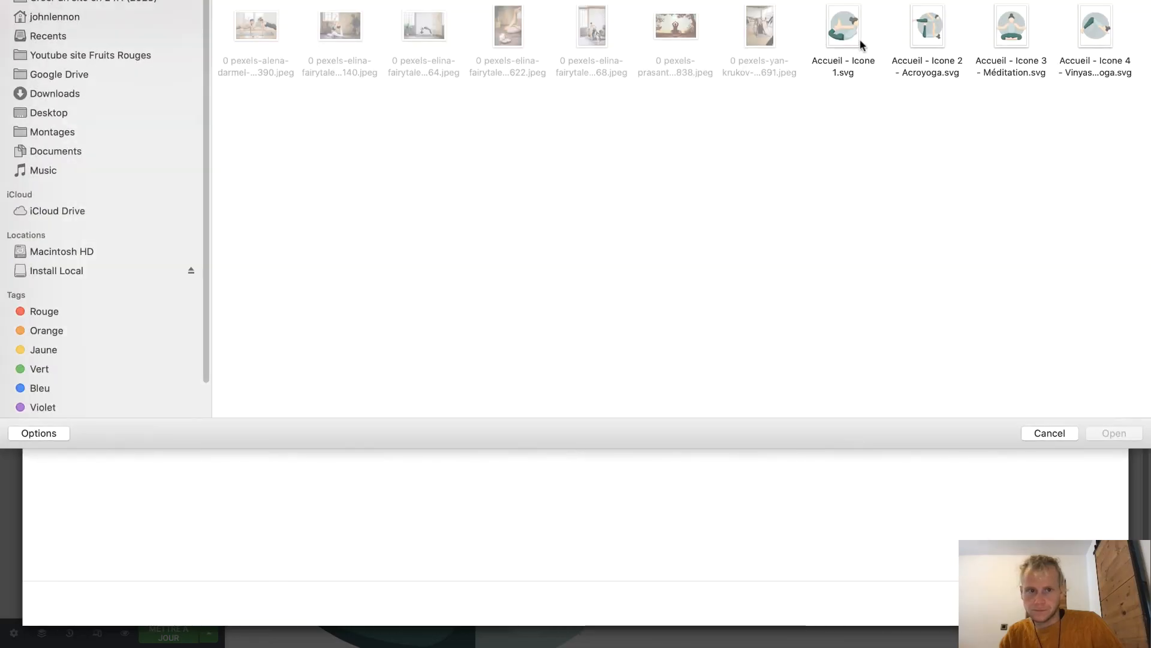
pyautogui.doubleClick(928, 27)
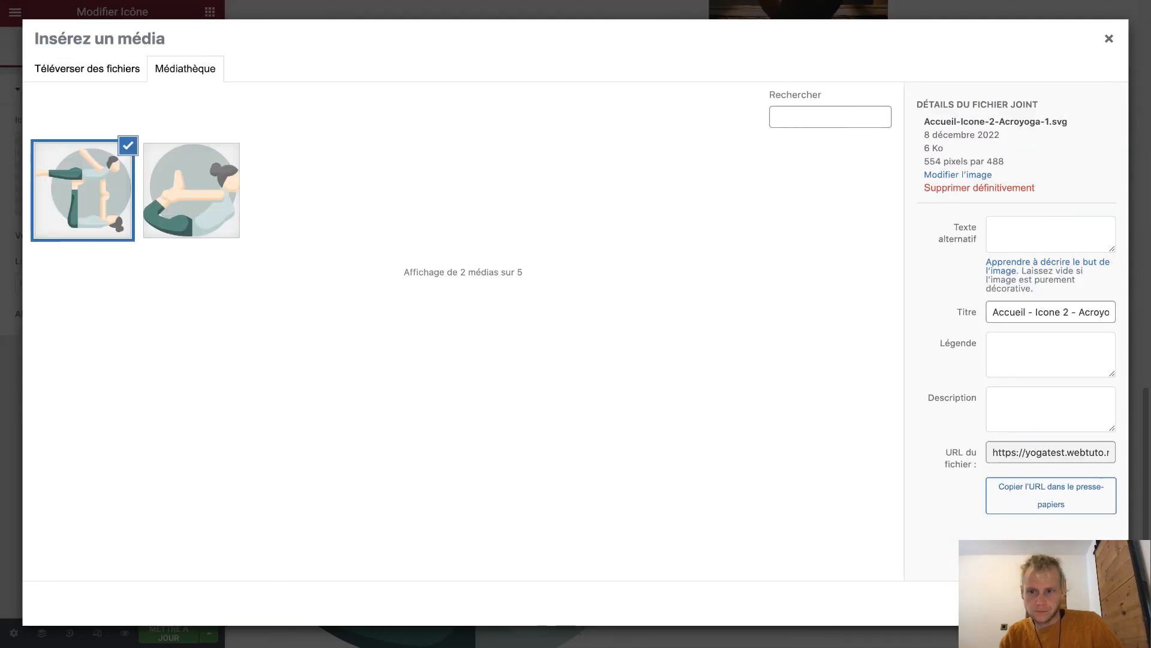
pyautogui.click(1076, 604)
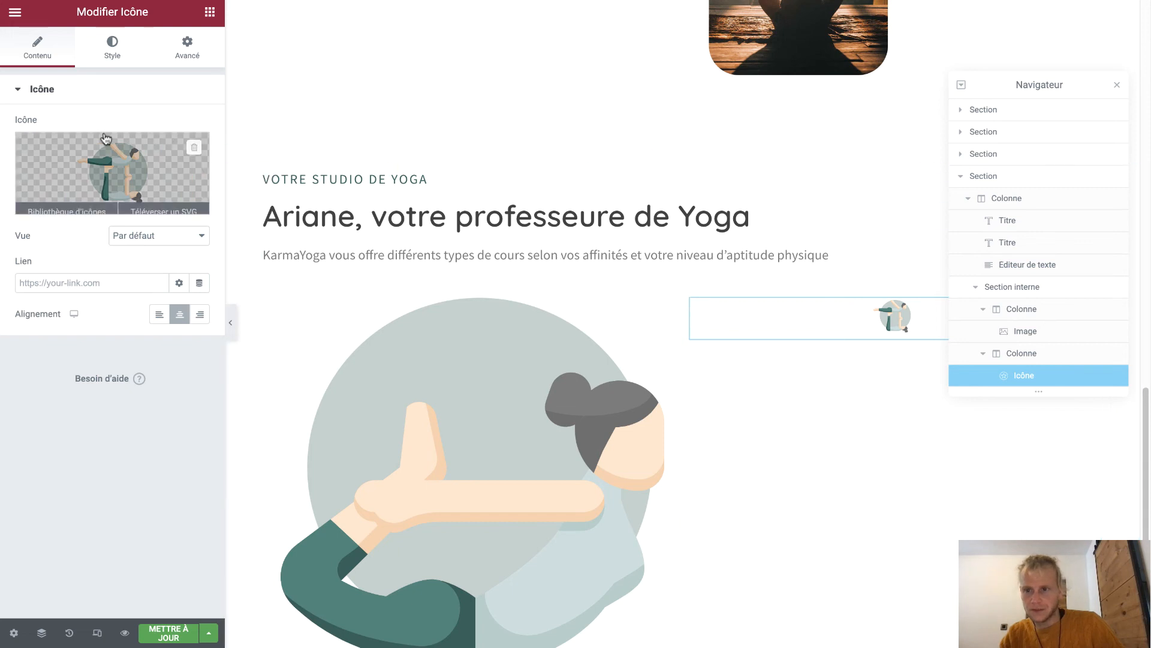
# Upload "Accueil - Icone 3 - Méditation.svg" and insert it in the second column's Icon widget
pyautogui.click(144, 200)
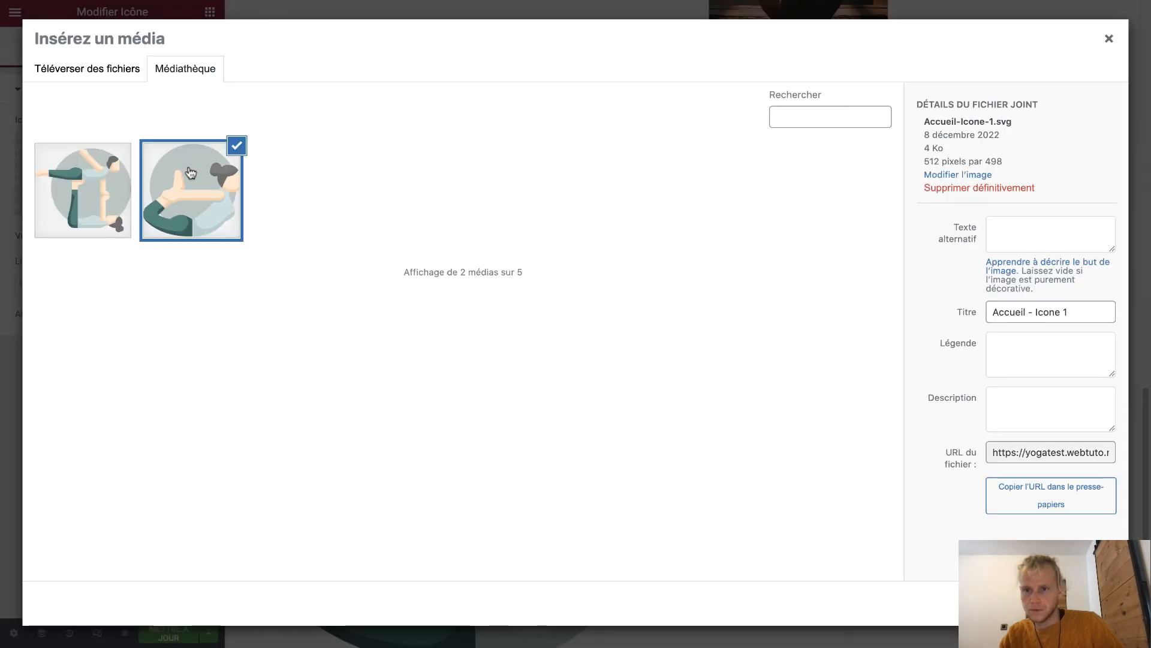
pyautogui.click(91, 72)
pyautogui.click(568, 304)
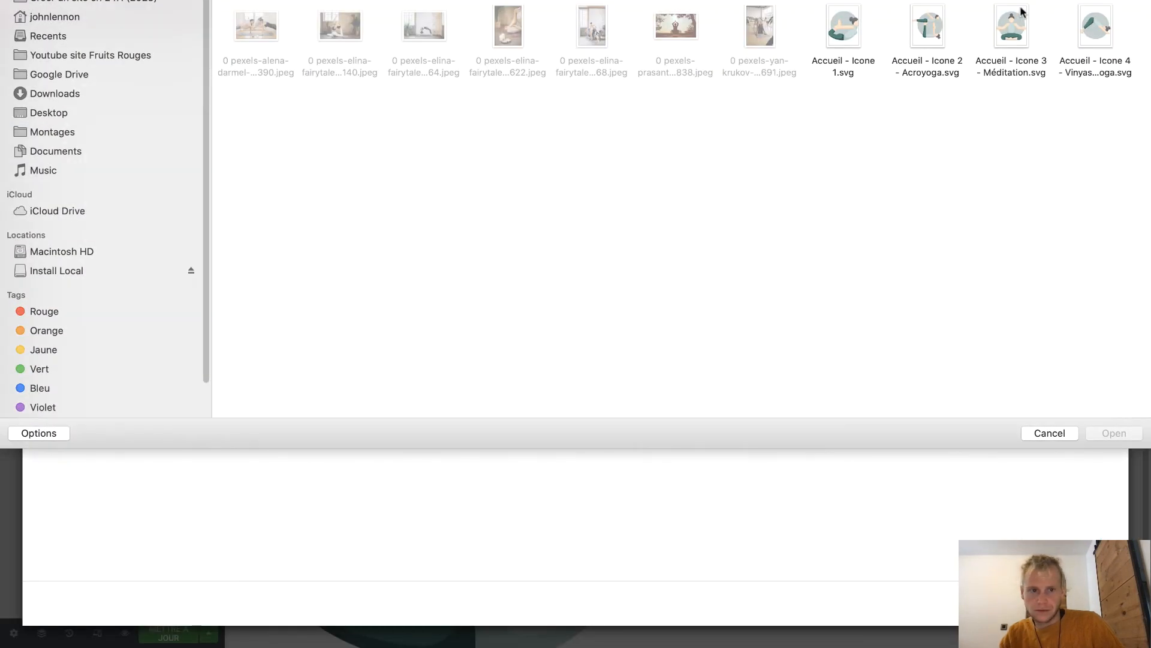
pyautogui.doubleClick(996, 40)
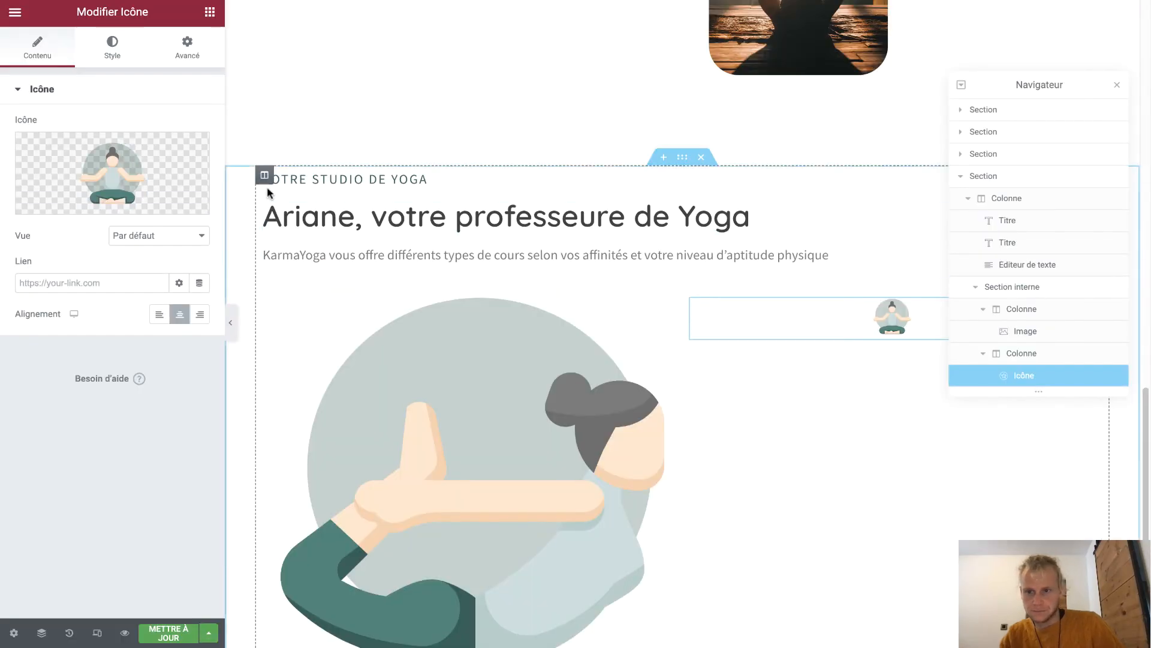
# Upload the "Accueil - Icone 4 - Vinyasa Yoga" SVG and insert it in the second column's Icon widget
pyautogui.click(172, 207)
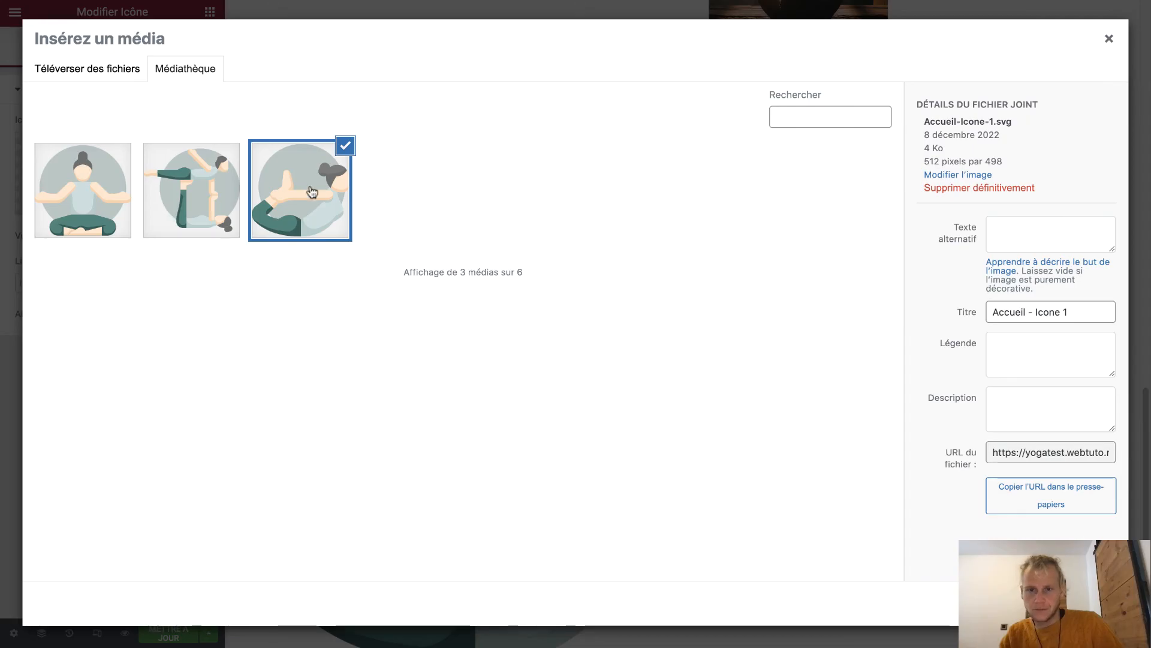
pyautogui.click(87, 68)
pyautogui.click(634, 309)
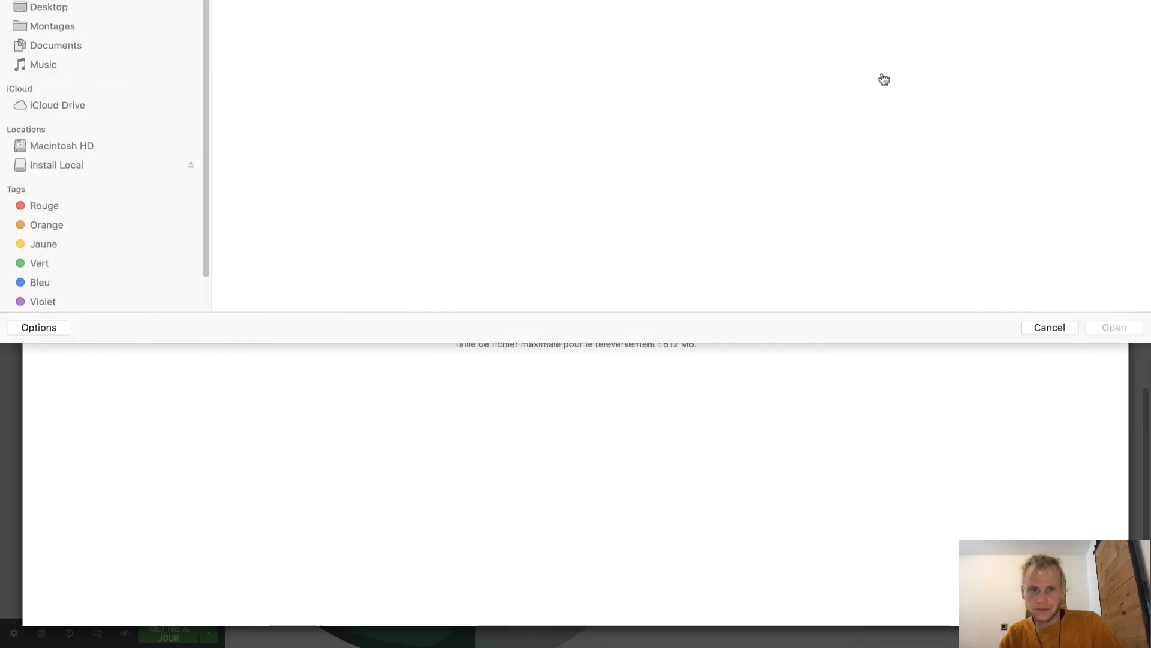
pyautogui.doubleClick(1090, 26)
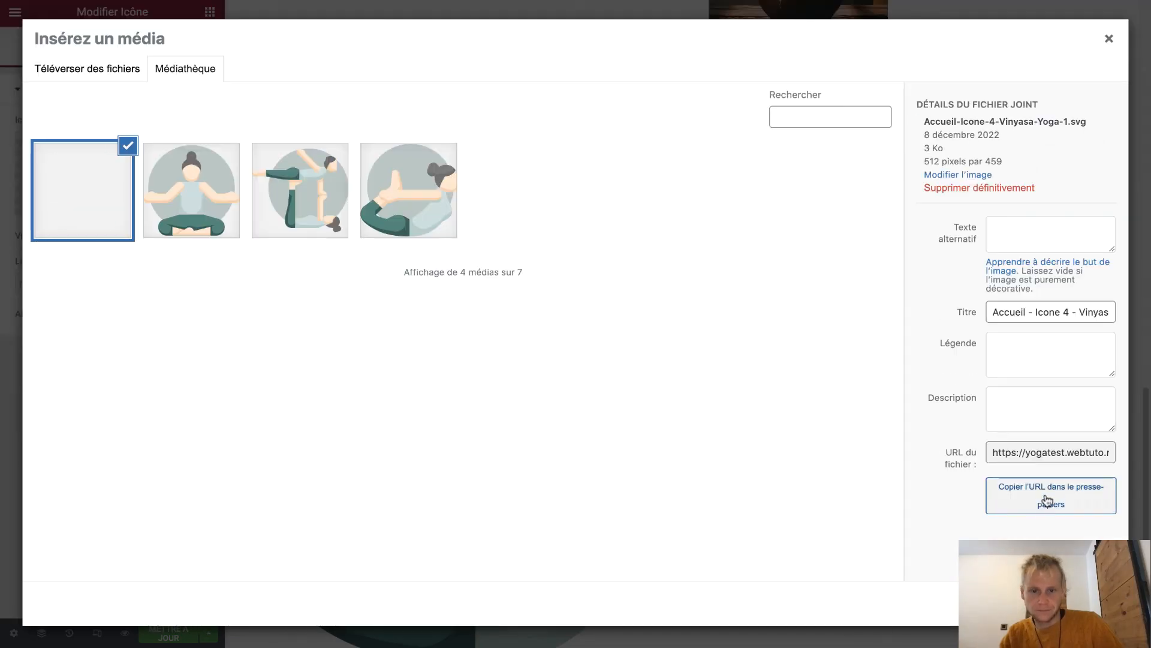
pyautogui.click(1078, 603)
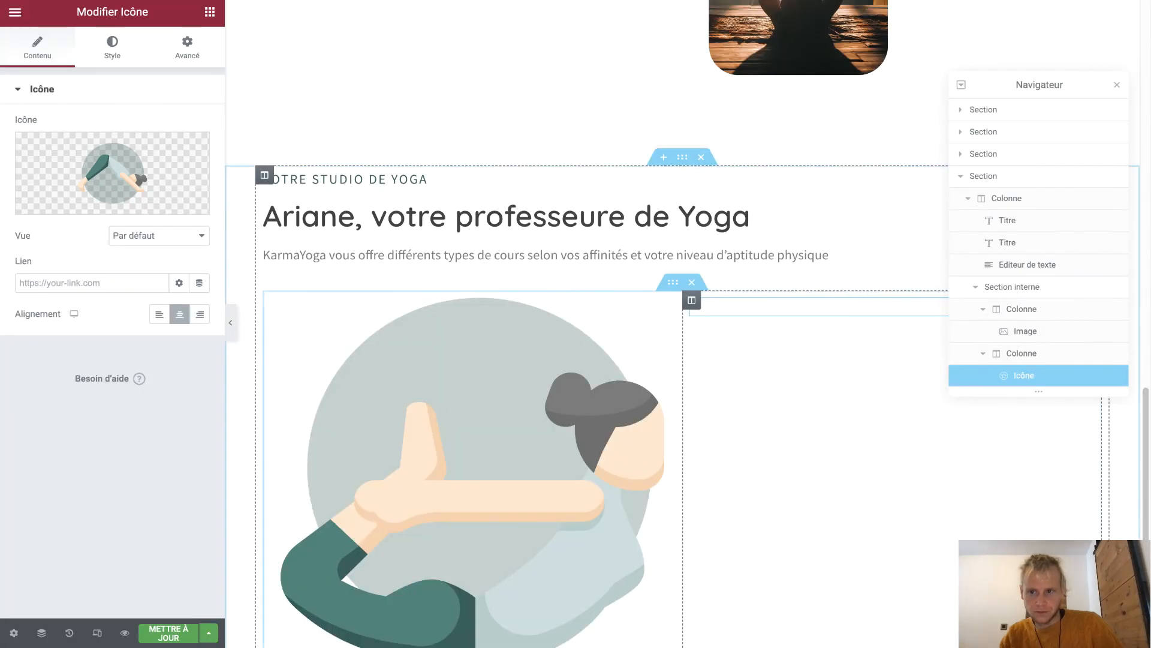
pyautogui.click(521, 442)
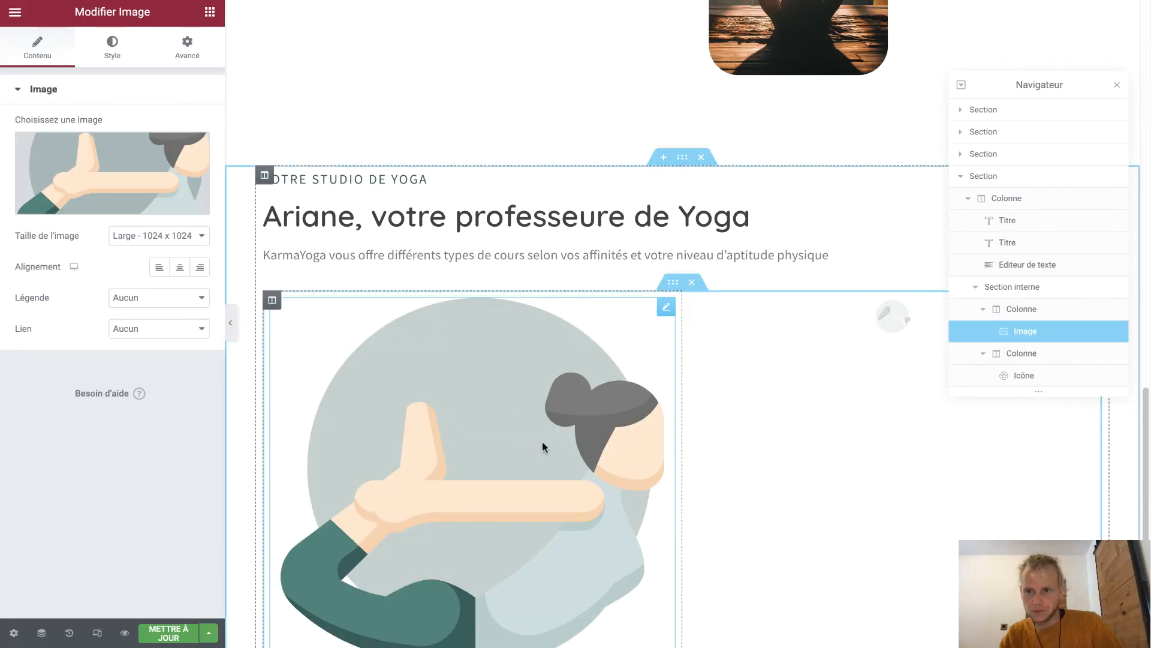
pyautogui.click(122, 158)
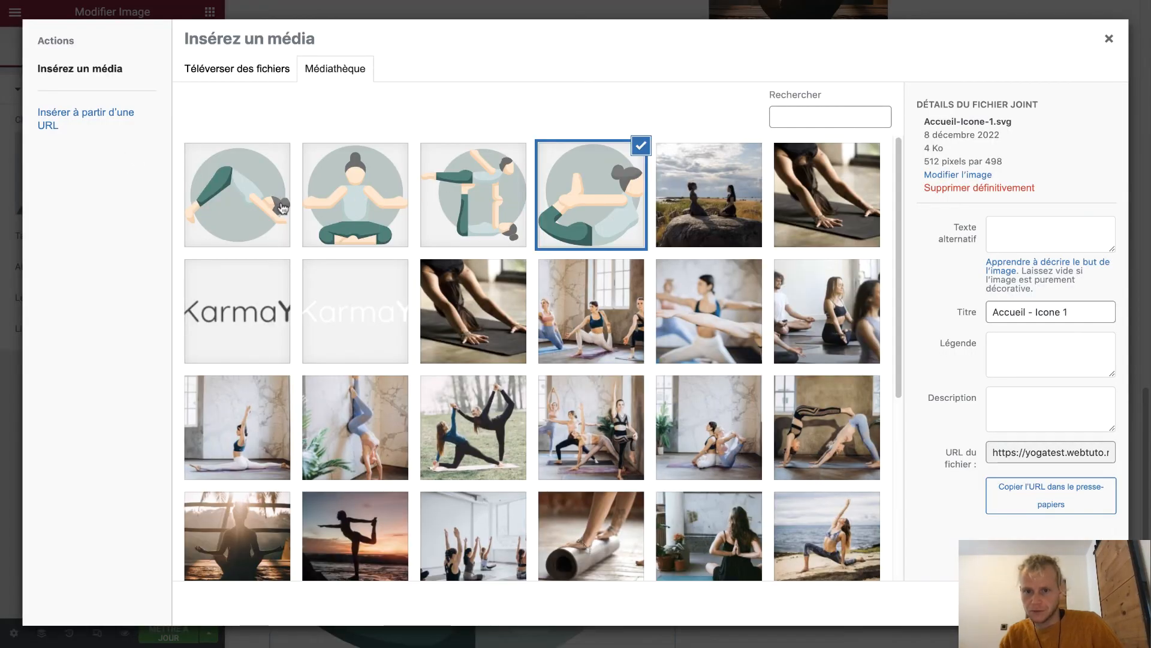
pyautogui.click(1101, 47)
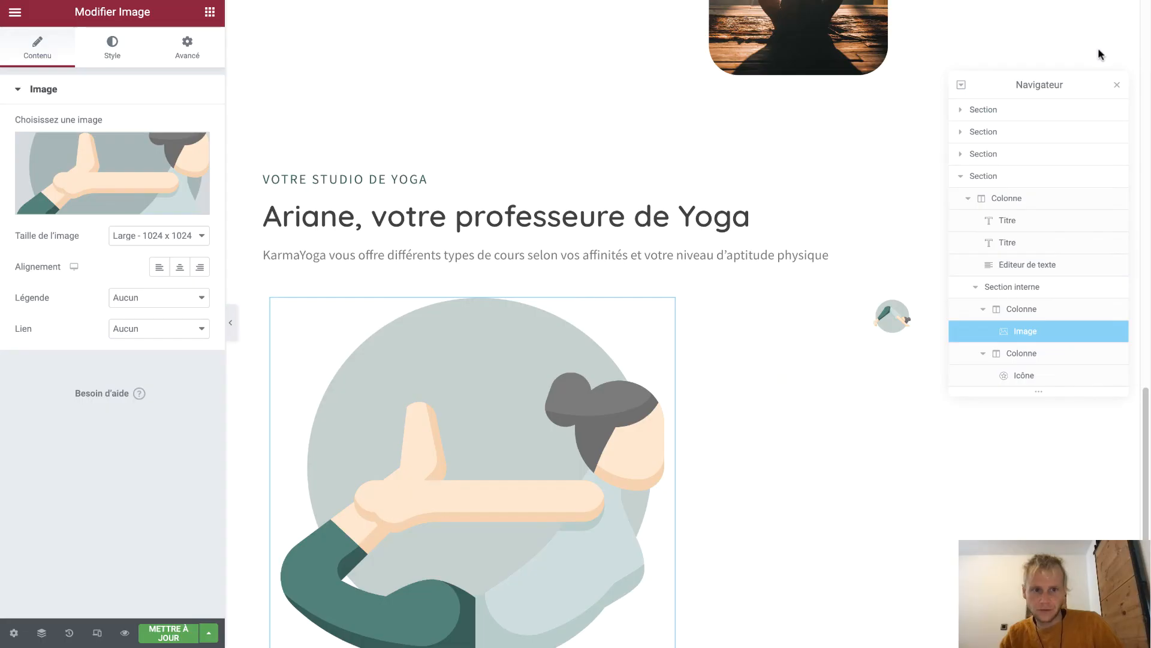
# Delete the Icon widget from the second column of the inner section
pyautogui.scroll(-2, 802, 280)
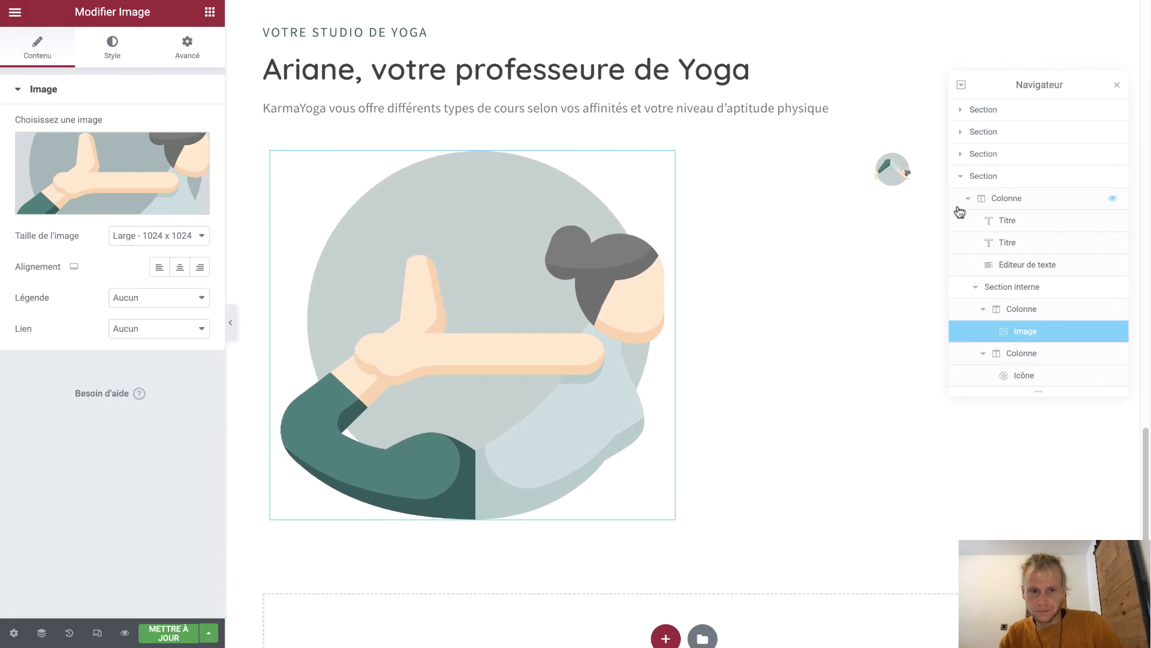
pyautogui.rightClick(894, 180)
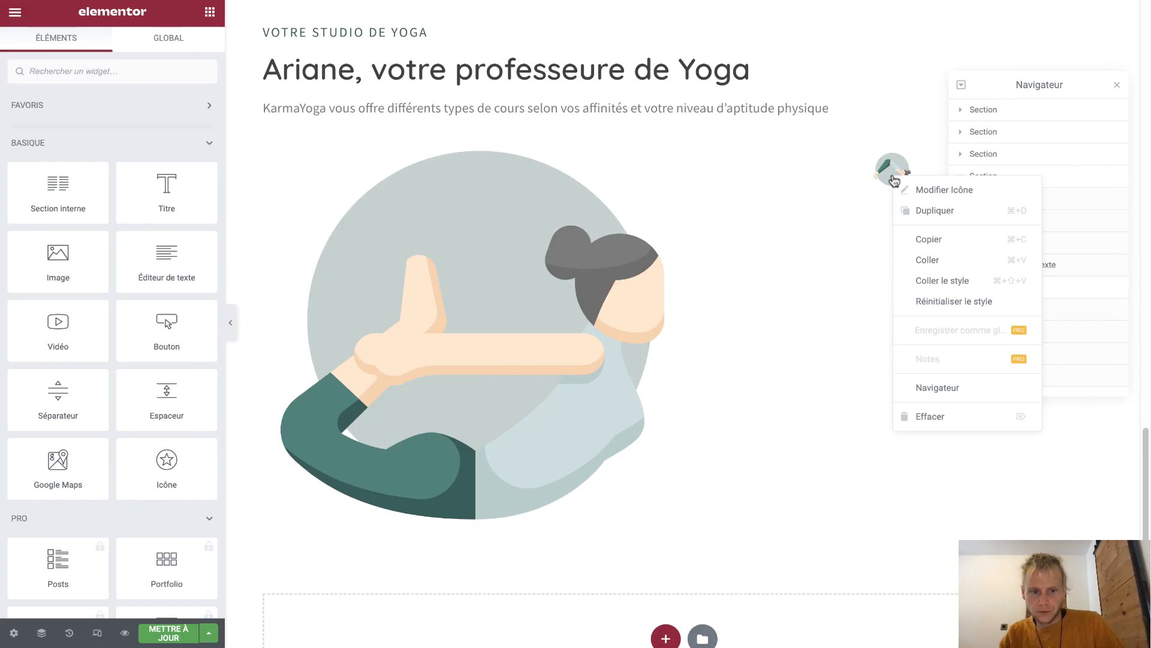
pyautogui.click(931, 415)
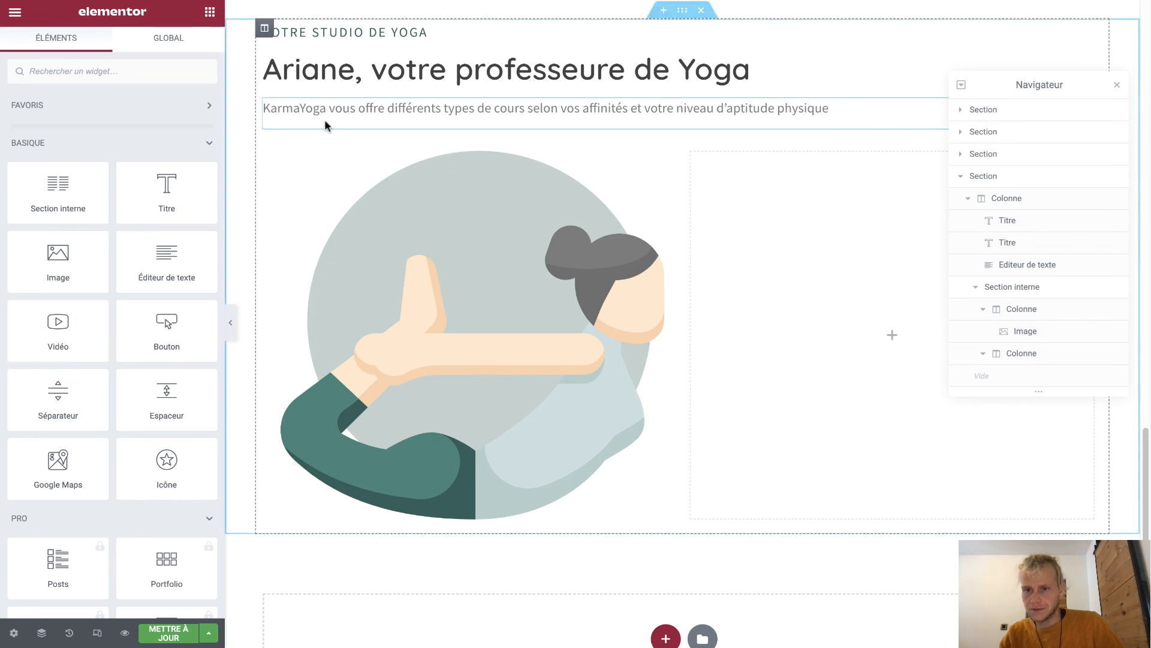
# Add a Titre widget below the first column's image and paste the "Ariane, votre professeure de Yoga" heading's style onto it
pyautogui.moveTo(151, 187); pyautogui.dragTo(482, 498)
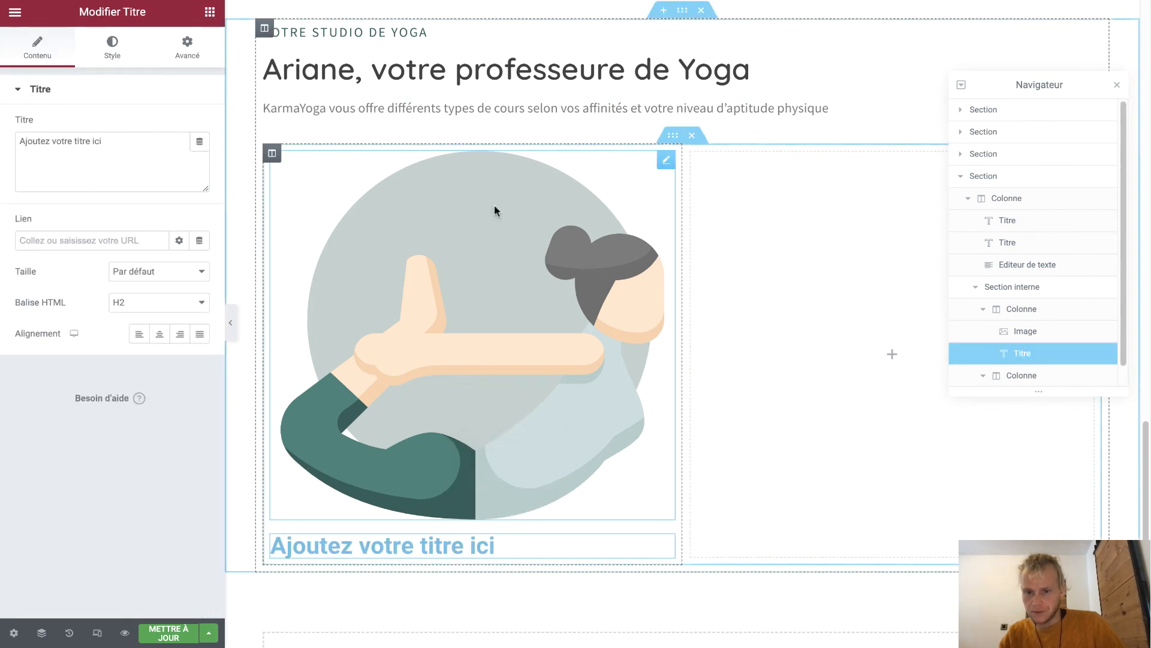
pyautogui.rightClick(503, 66)
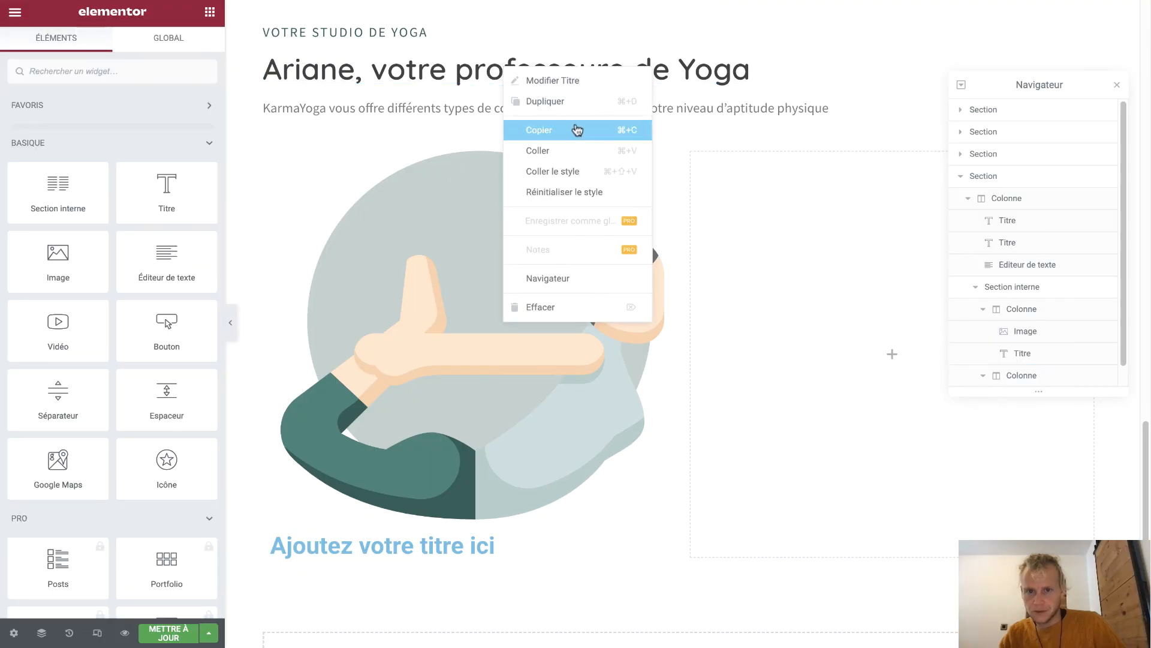
pyautogui.click(576, 126)
pyautogui.rightClick(440, 541)
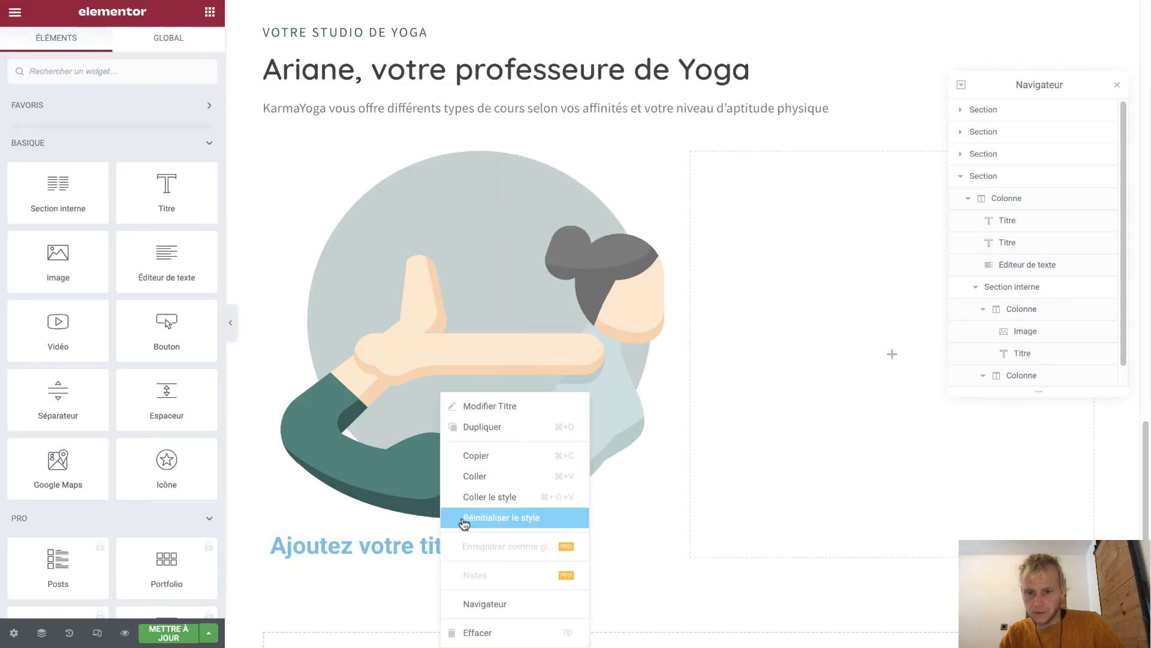
pyautogui.click(466, 519)
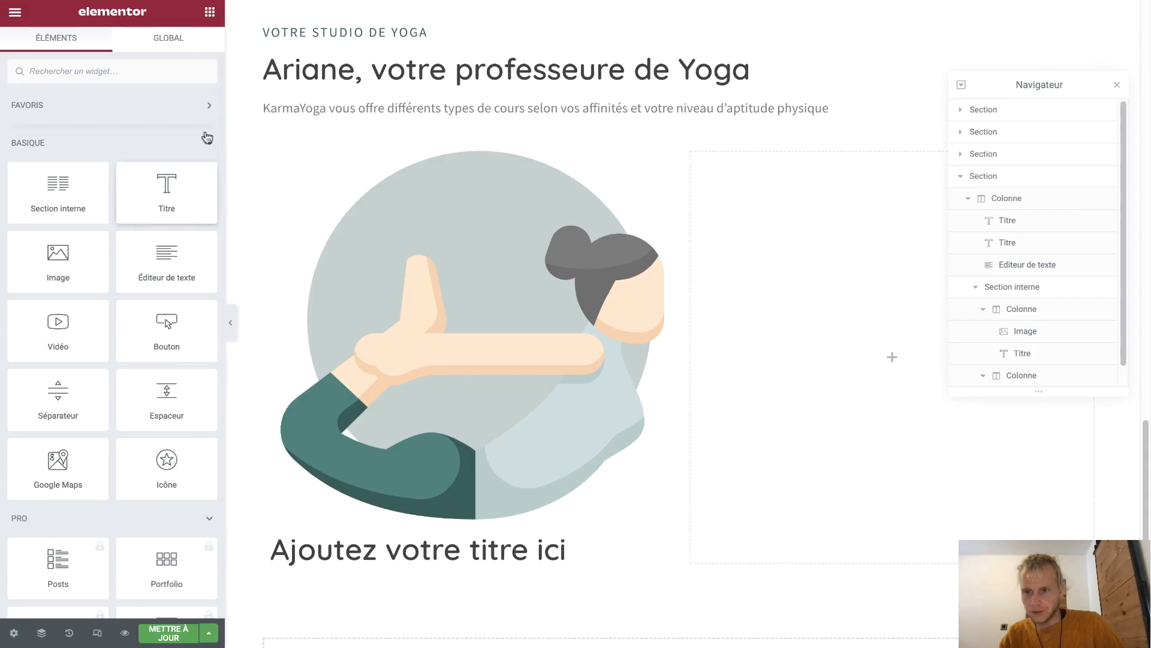
# Duplicate the KarmaYoga introduction text and move the copy below the new title in the first column
pyautogui.click(290, 107)
pyautogui.rightClick(290, 107)
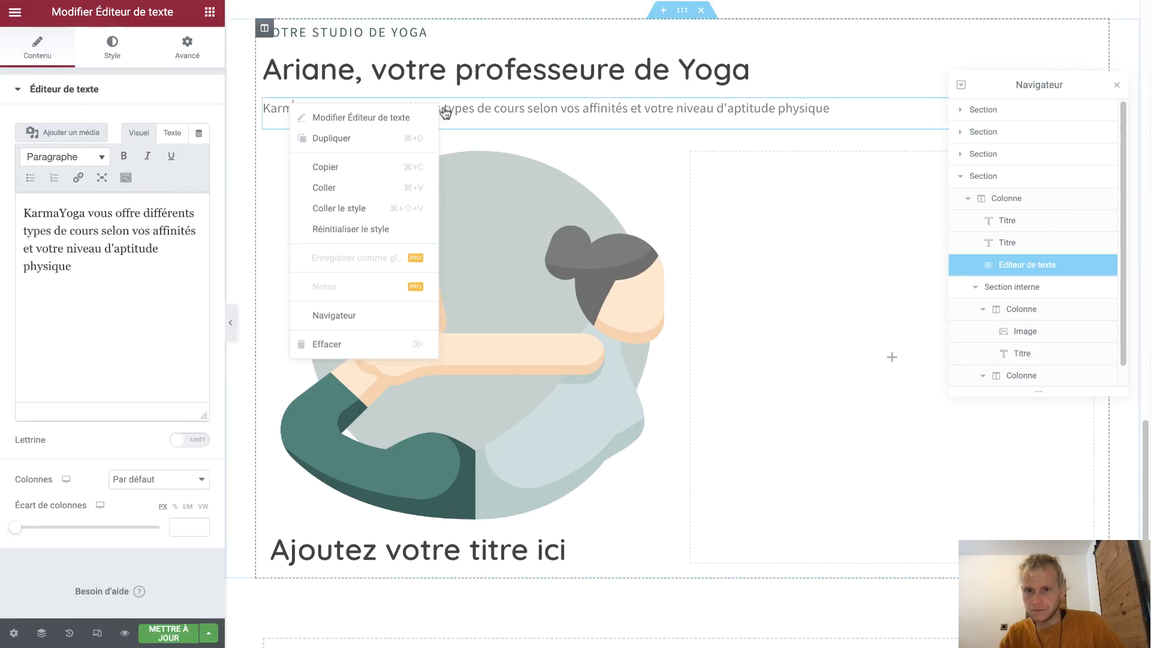
pyautogui.click(396, 147)
pyautogui.moveTo(1018, 84); pyautogui.dragTo(1028, 245)
pyautogui.moveTo(1091, 157); pyautogui.dragTo(453, 555)
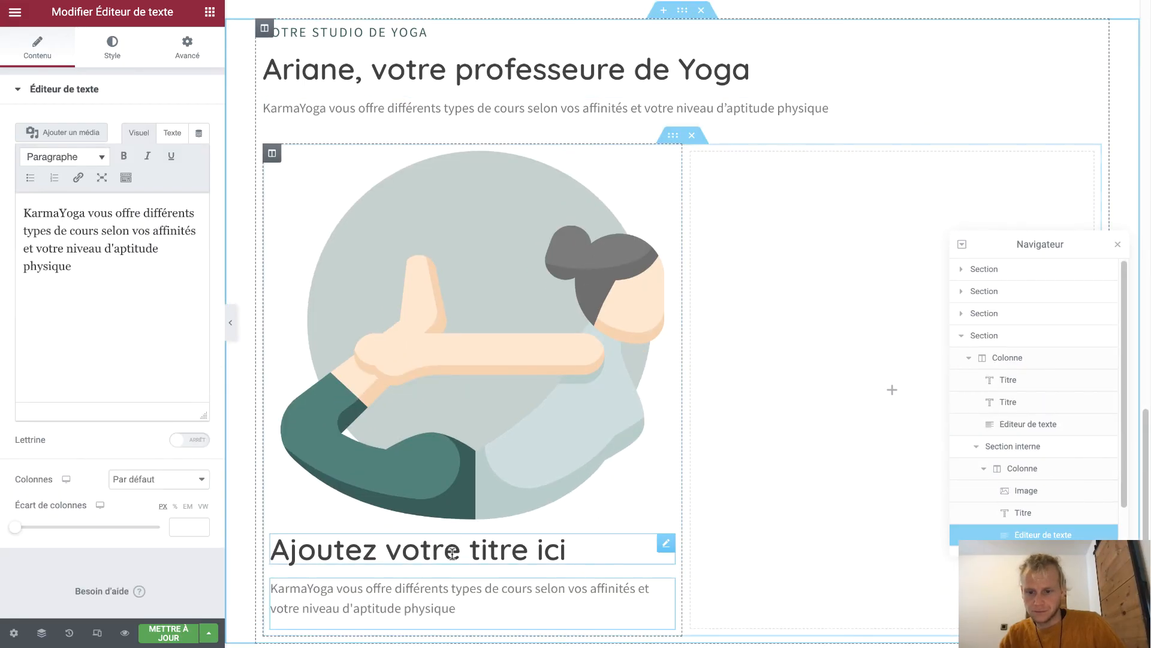
# Delete the empty second column of the inner section
pyautogui.scroll(-2, 527, 503)
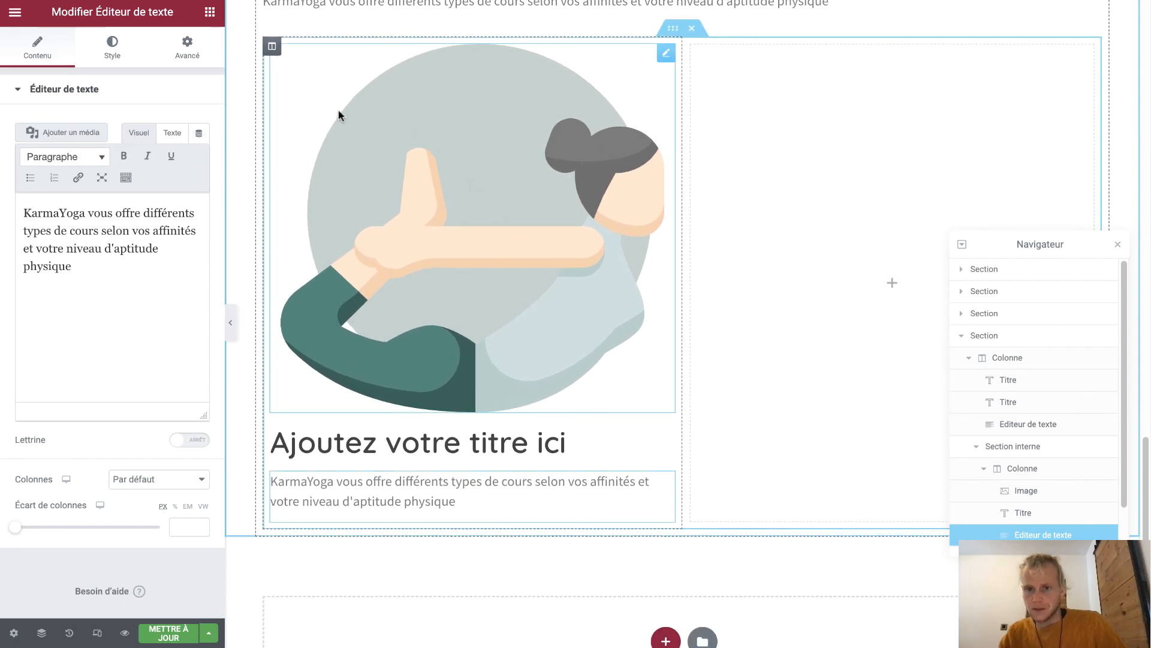
pyautogui.rightClick(696, 54)
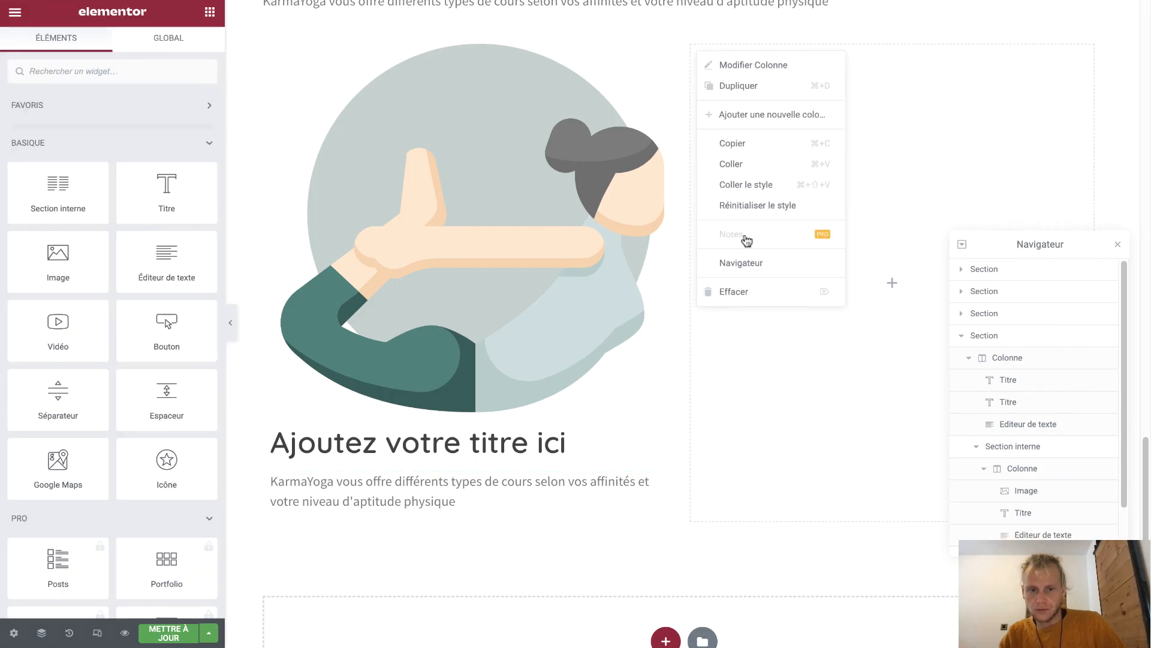
pyautogui.click(746, 292)
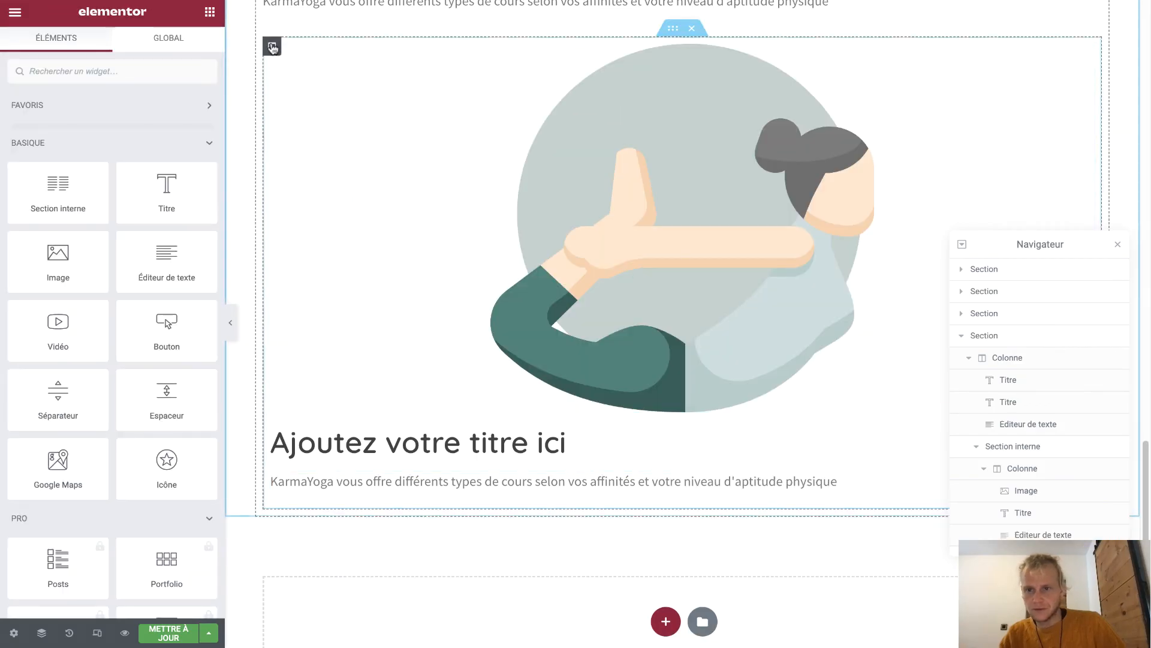
# Duplicate the column with the image, title and text three times to make four columns
pyautogui.rightClick(271, 46)
pyautogui.click(298, 79)
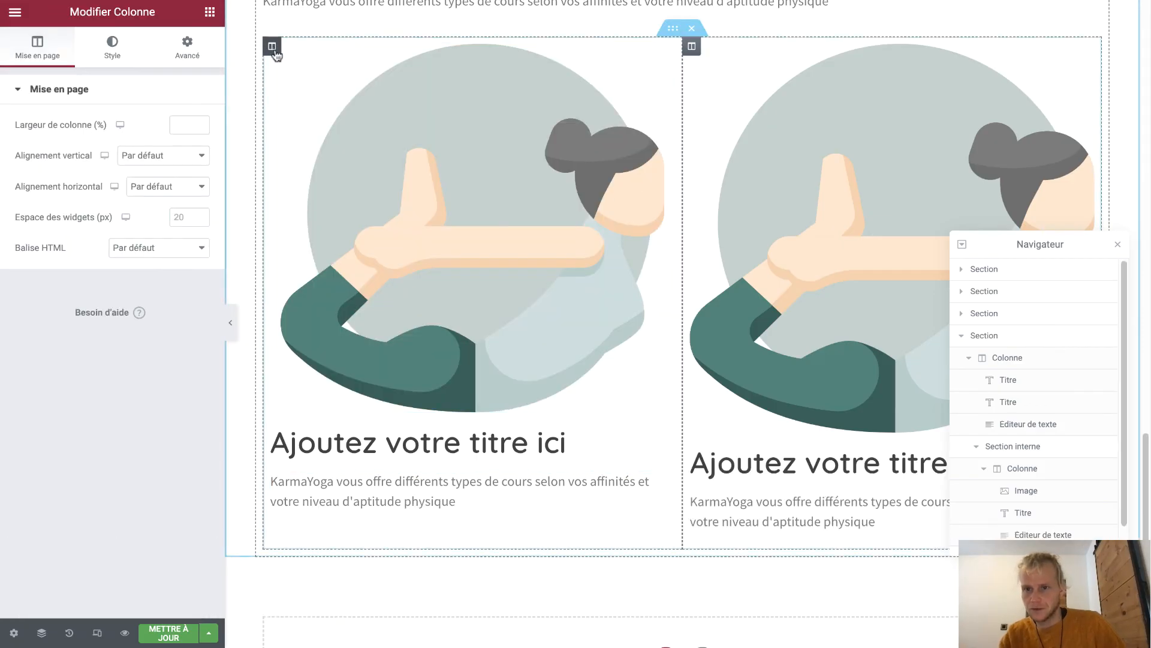
pyautogui.click(273, 48)
pyautogui.hotkey('ctrl', 'd')
pyautogui.hotkey('ctrl', 'd')
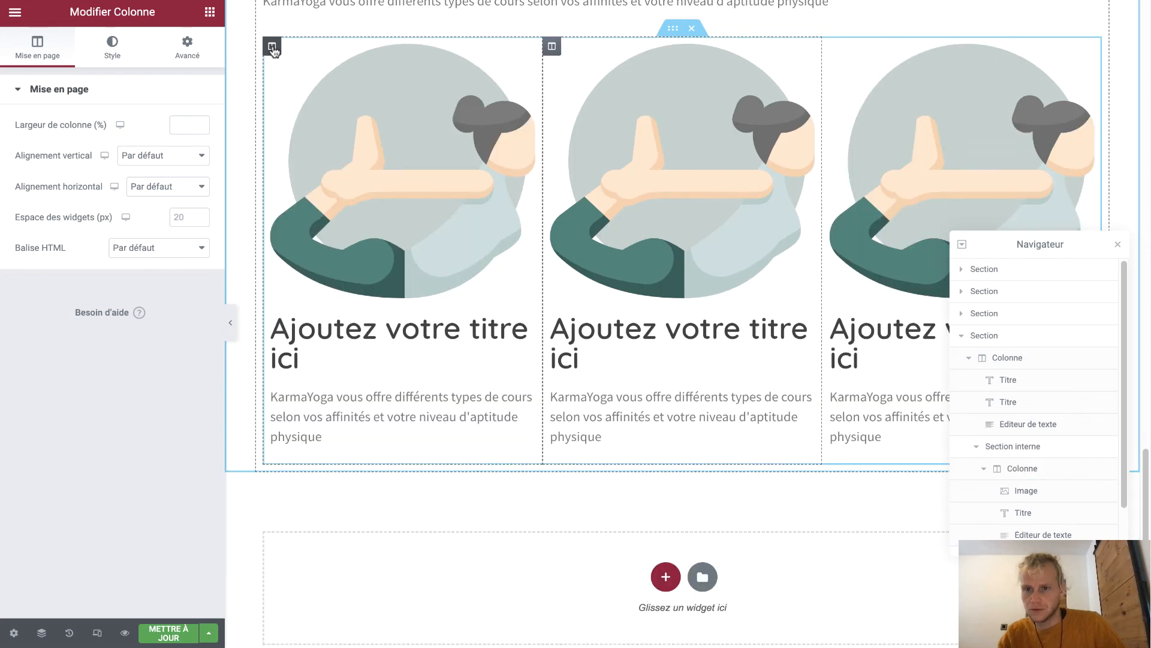
# Change the third column's title to "Vinyasa" and the first column's title to "Ashtanga"
pyautogui.scroll(2, 499, 154)
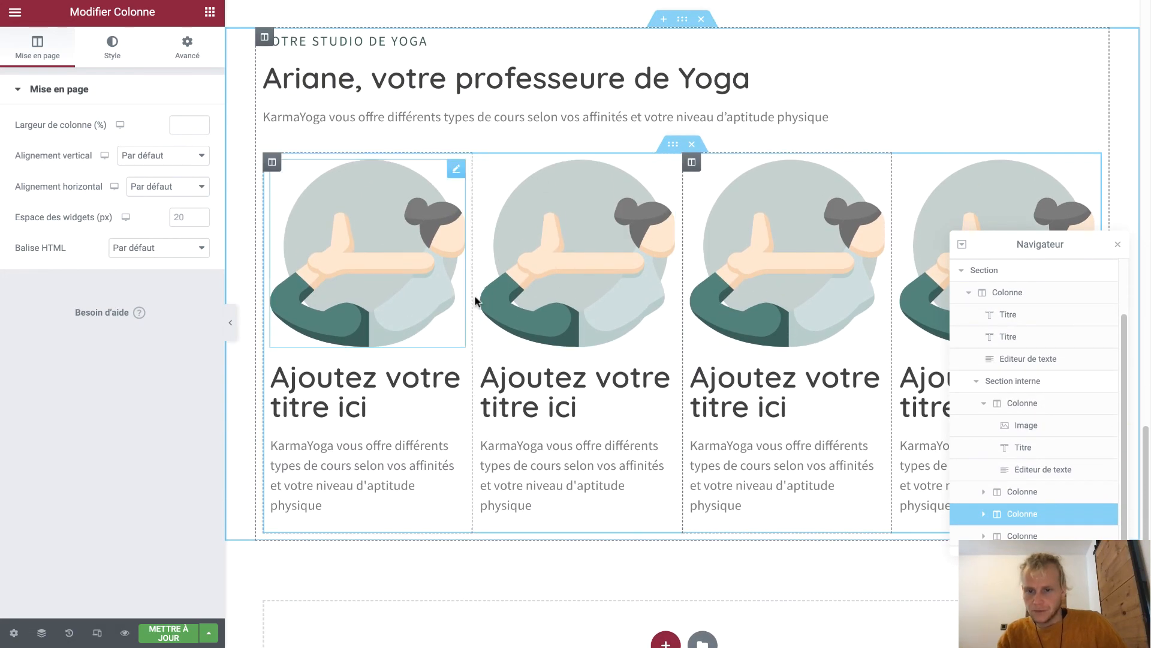
pyautogui.click(382, 407)
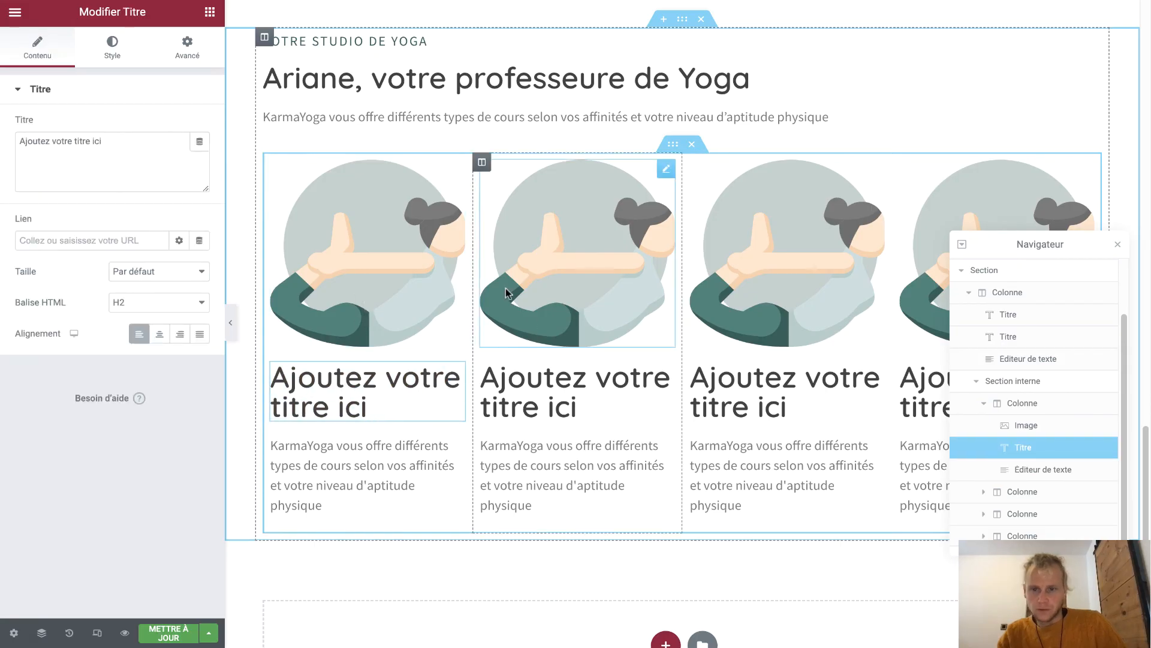
pyautogui.tripleClick(778, 383)
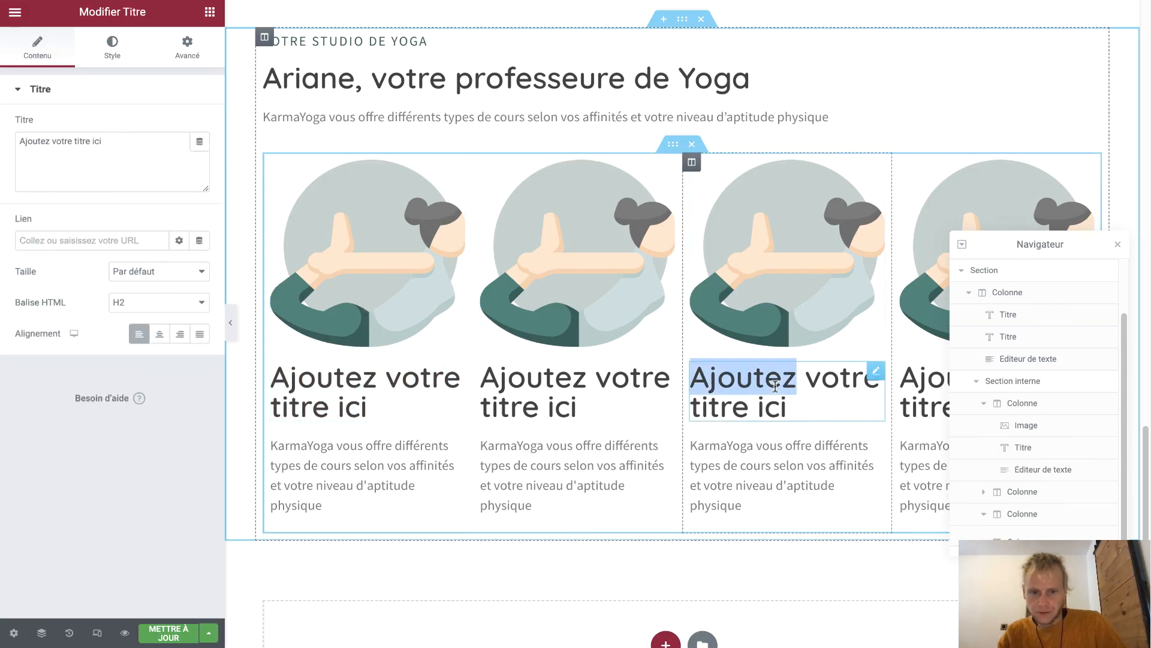
pyautogui.write('Vin')
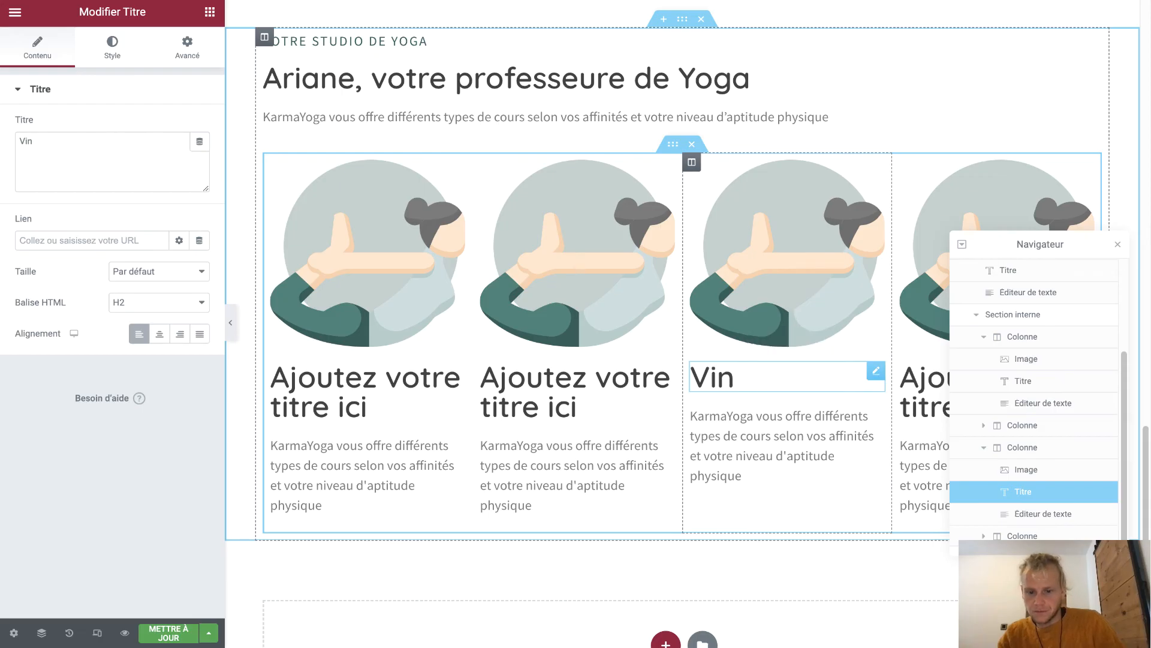
pyautogui.write('yasa')
pyautogui.click(444, 399)
pyautogui.tripleClick(444, 398)
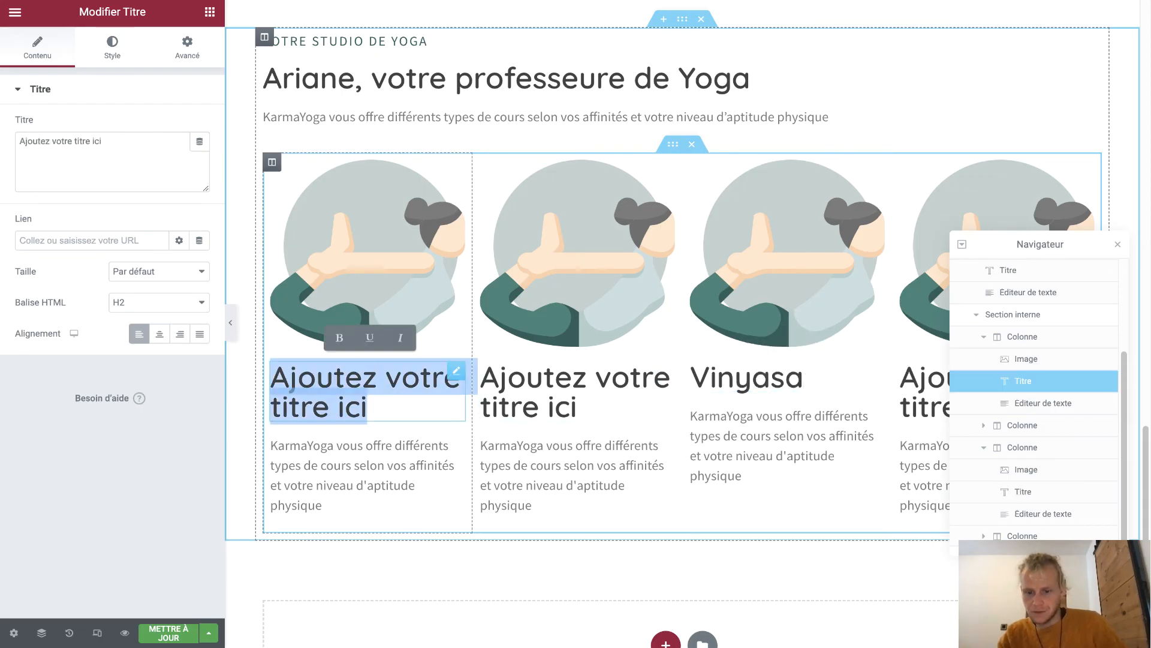
pyautogui.write('Ashtanga')
# Change the second column's title to "Partner Yoga" and the fourth column's title to "Méditation"
pyautogui.doubleClick(523, 410)
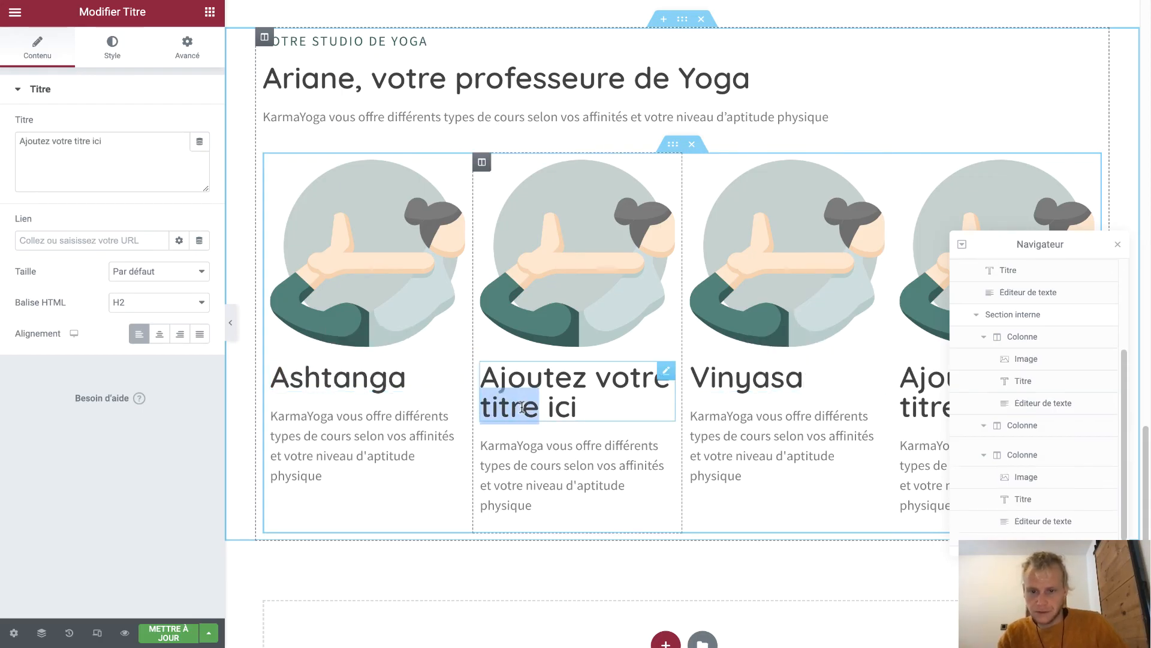
pyautogui.tripleClick(523, 410)
pyautogui.write('Par')
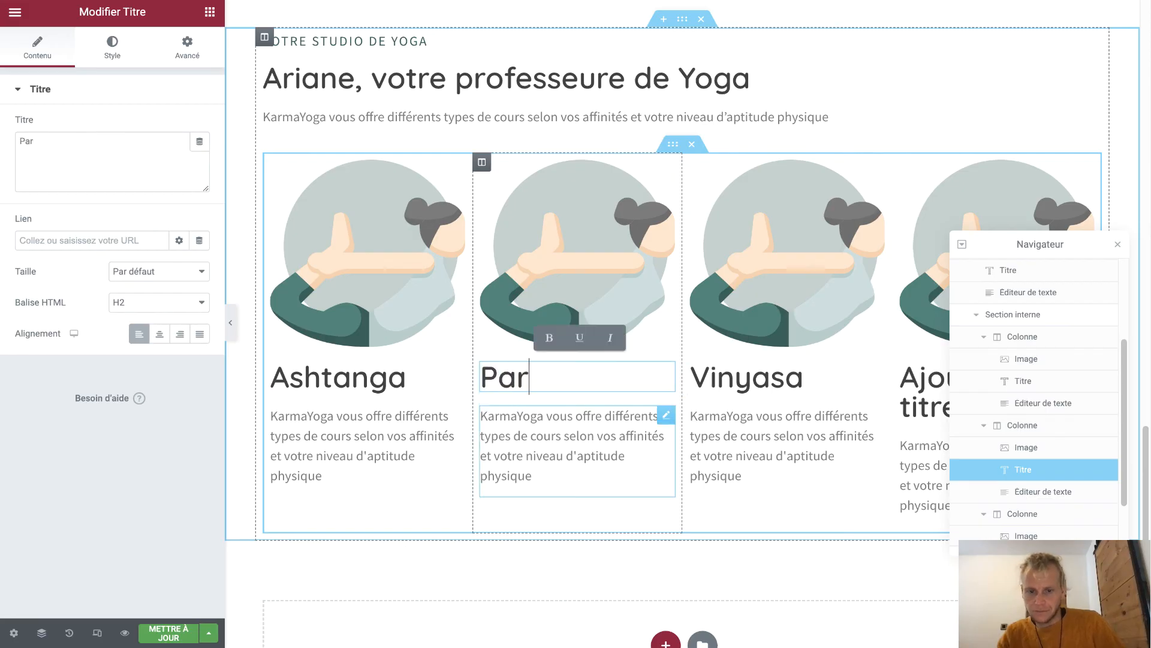
pyautogui.write('tner Yoga')
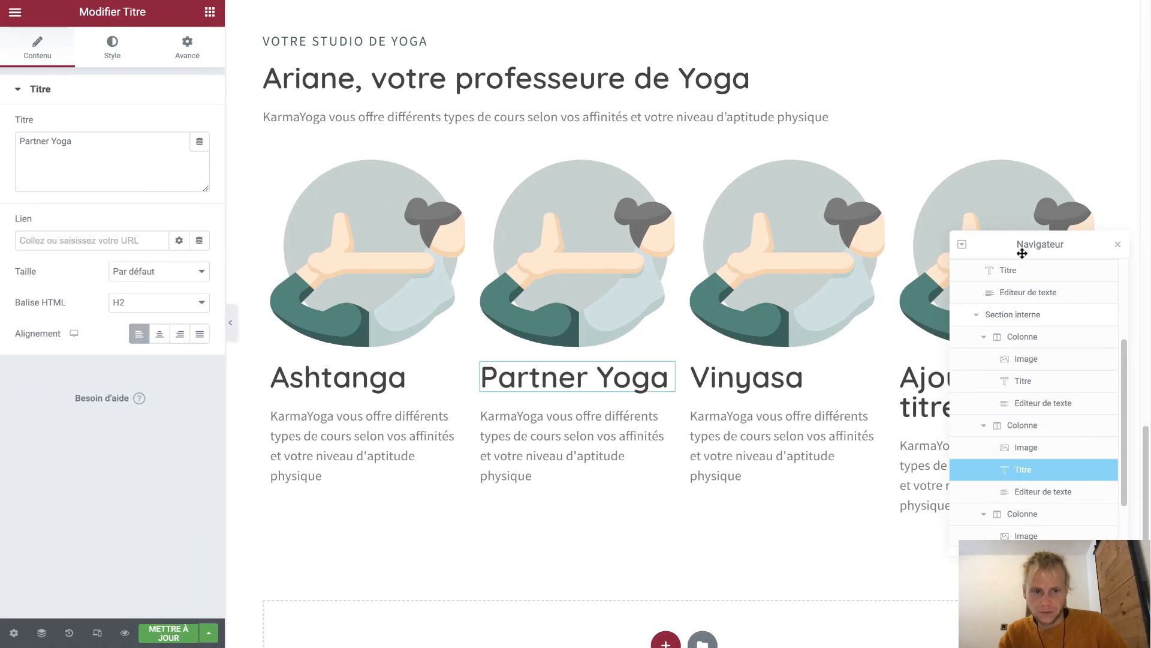
pyautogui.moveTo(1021, 253); pyautogui.dragTo(706, 340)
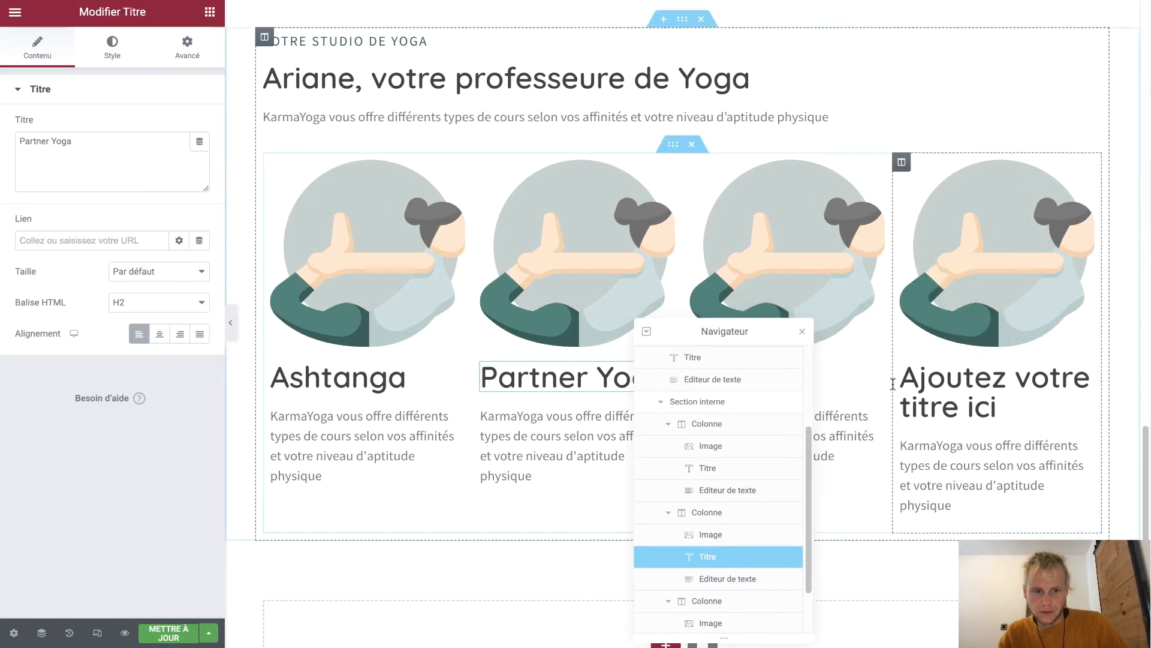
pyautogui.tripleClick(913, 384)
pyautogui.write('Méditation')
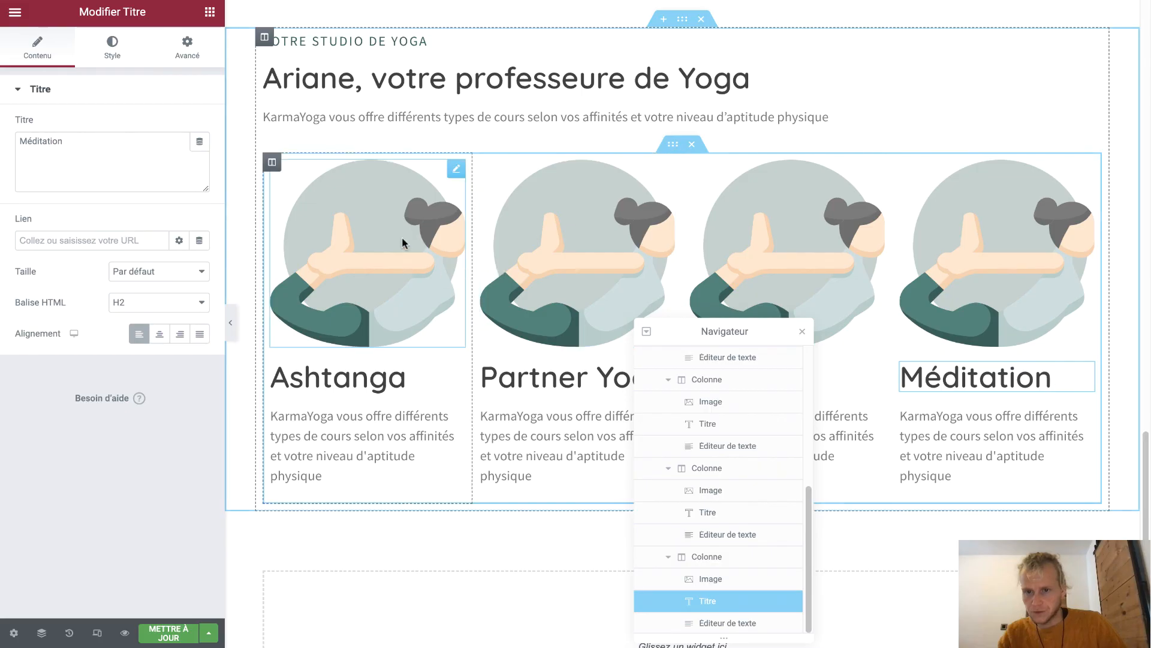
# Replace the image above the Ashtanga title with Accueil-Icone-4-Vinyasa-Yoga-1.svg from the media library
pyautogui.click(390, 212)
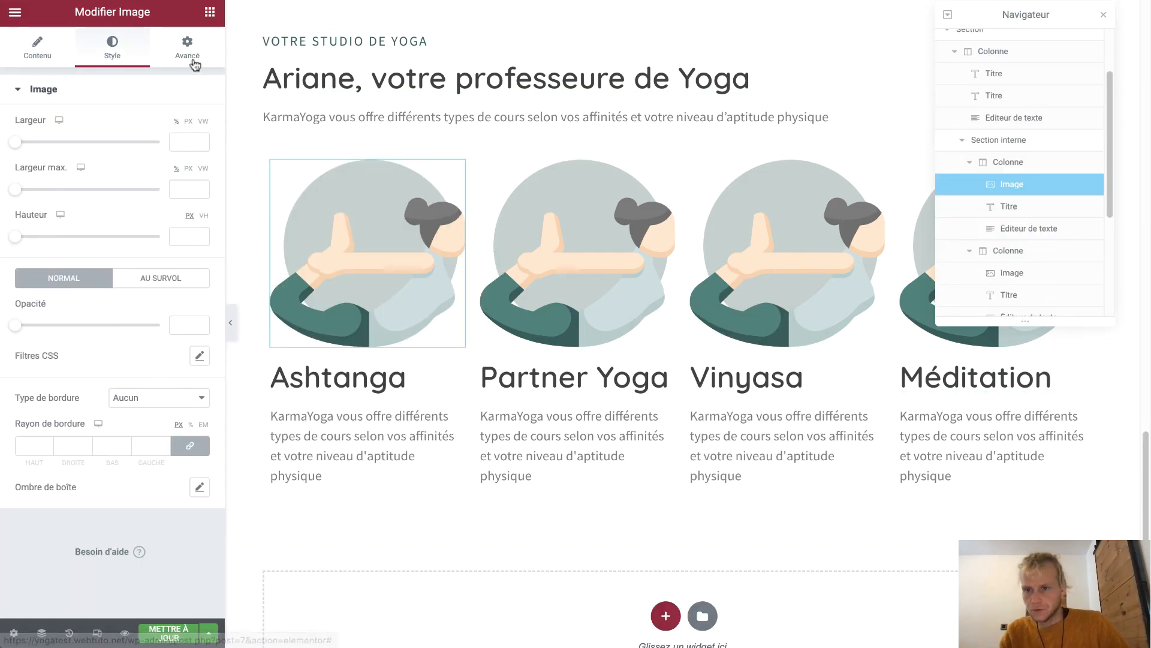
pyautogui.click(37, 47)
pyautogui.click(105, 159)
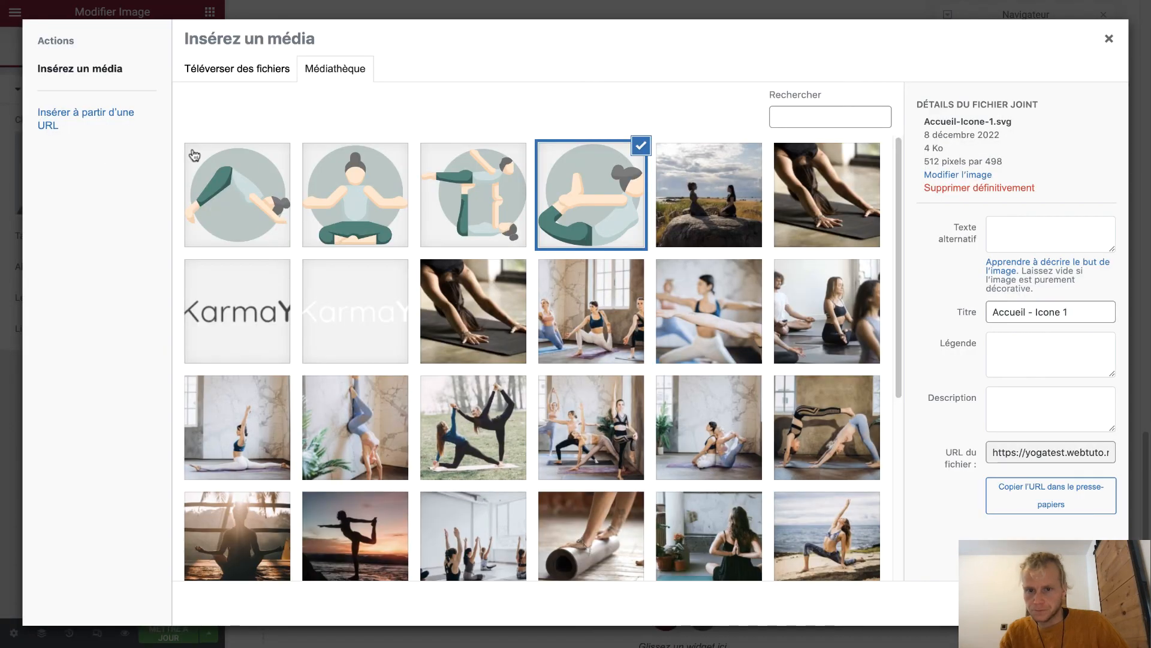
pyautogui.click(275, 184)
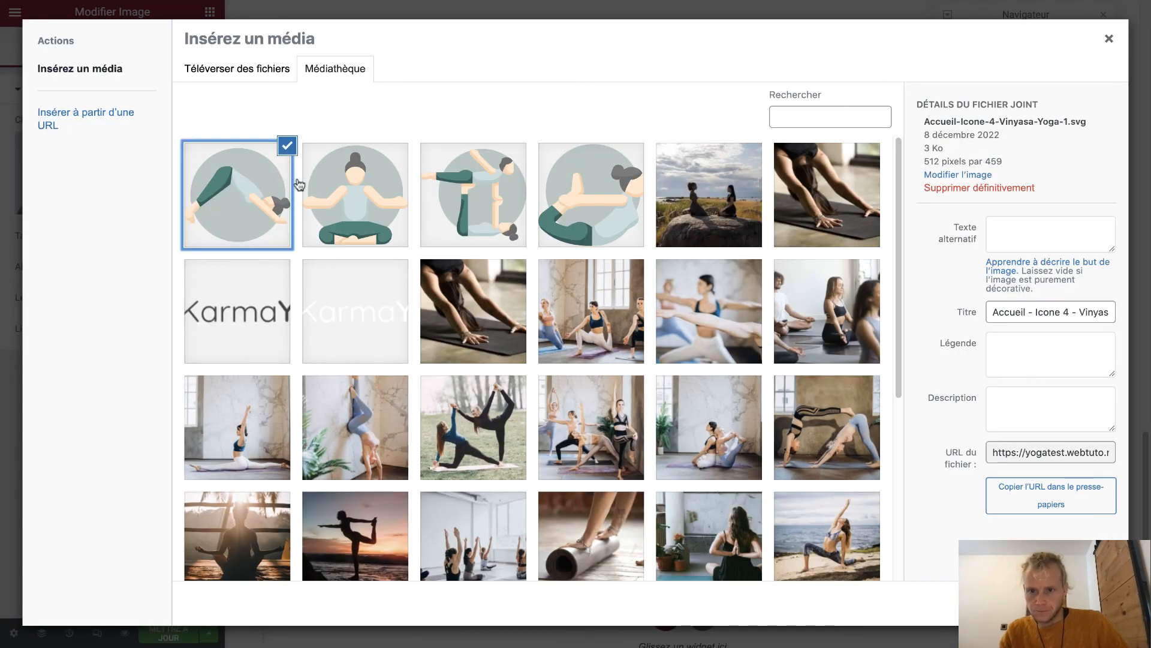
pyautogui.click(1079, 603)
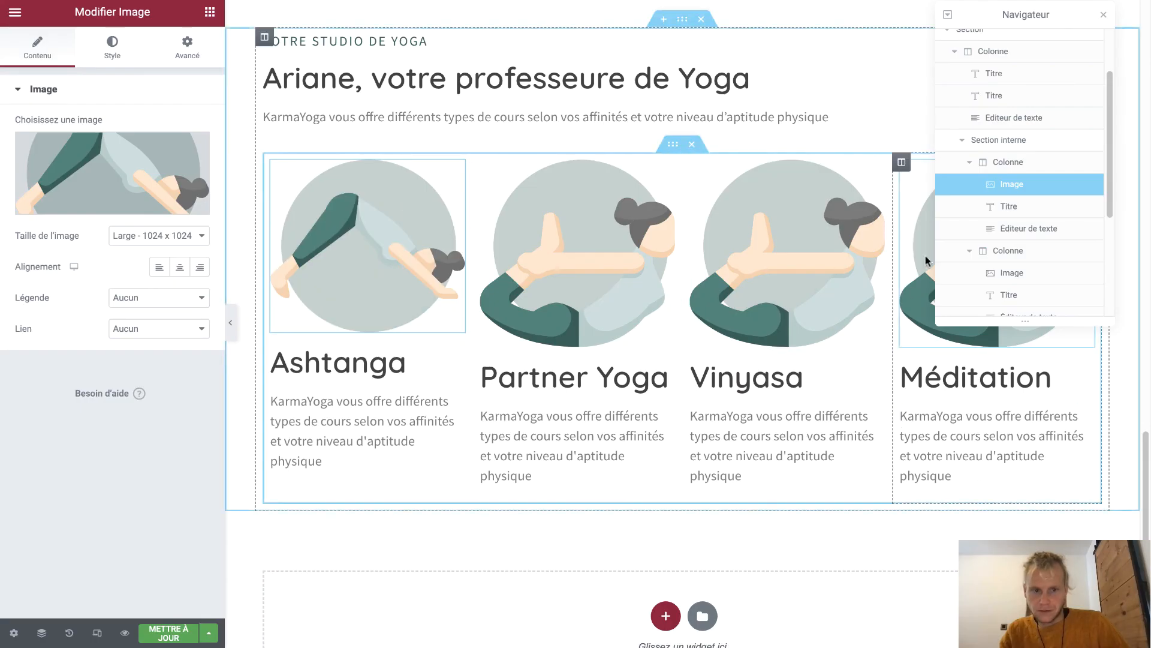
# Replace the image above the Méditation title with the seated meditation icon from the media library and move the Navigator clear of the image
pyautogui.click(868, 219)
pyautogui.click(105, 161)
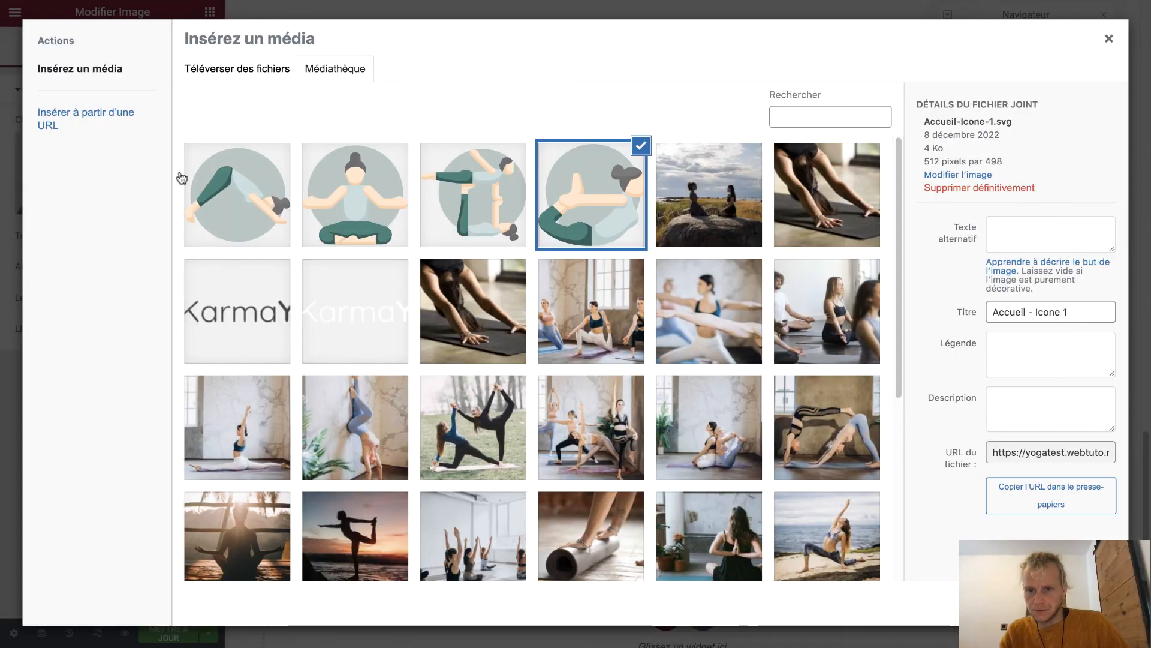
pyautogui.click(333, 157)
pyautogui.click(1080, 603)
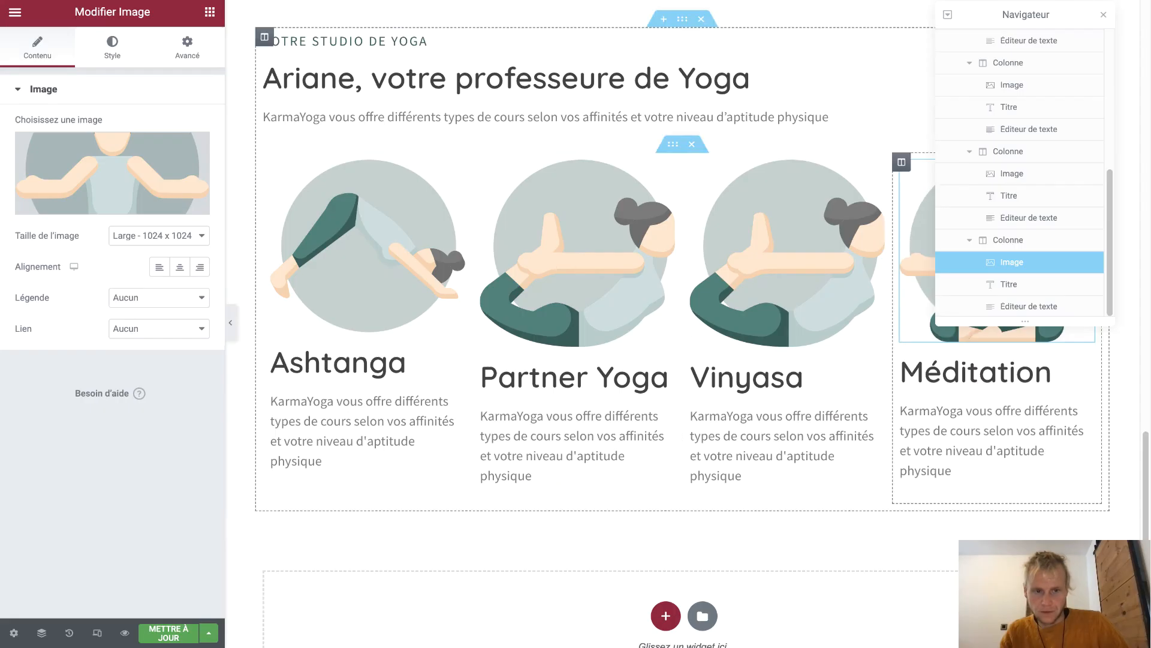
pyautogui.moveTo(1019, 17); pyautogui.dragTo(1025, 413)
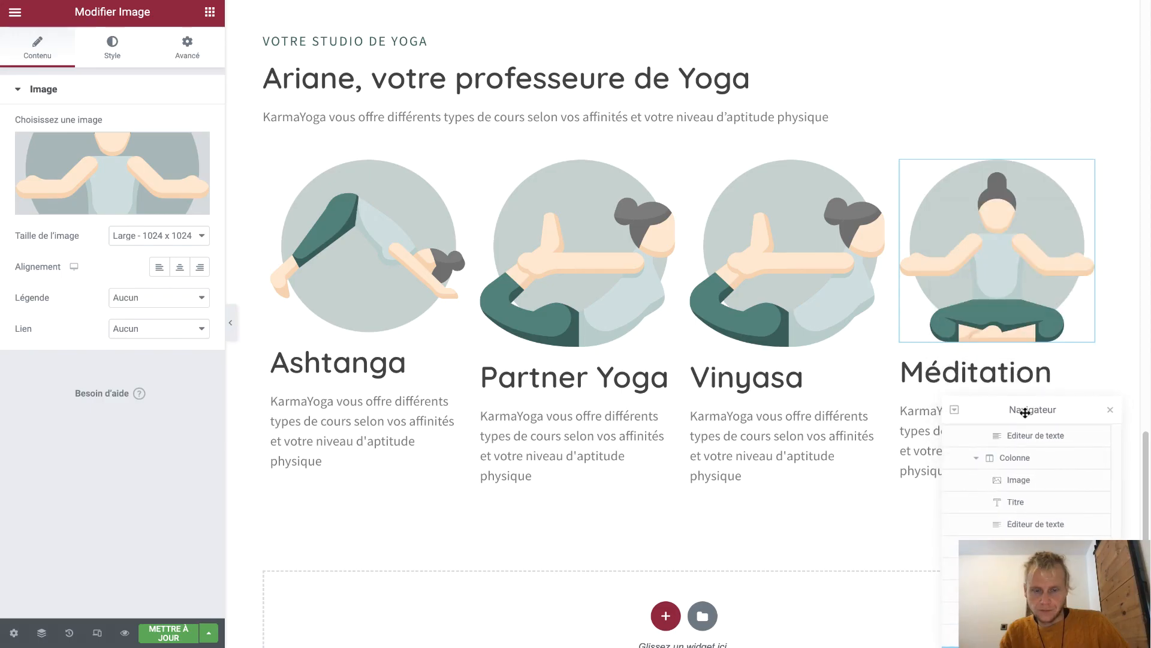
# Replace the image above the Partner Yoga title with the two-person yoga icon from the media library
pyautogui.click(630, 282)
pyautogui.click(174, 174)
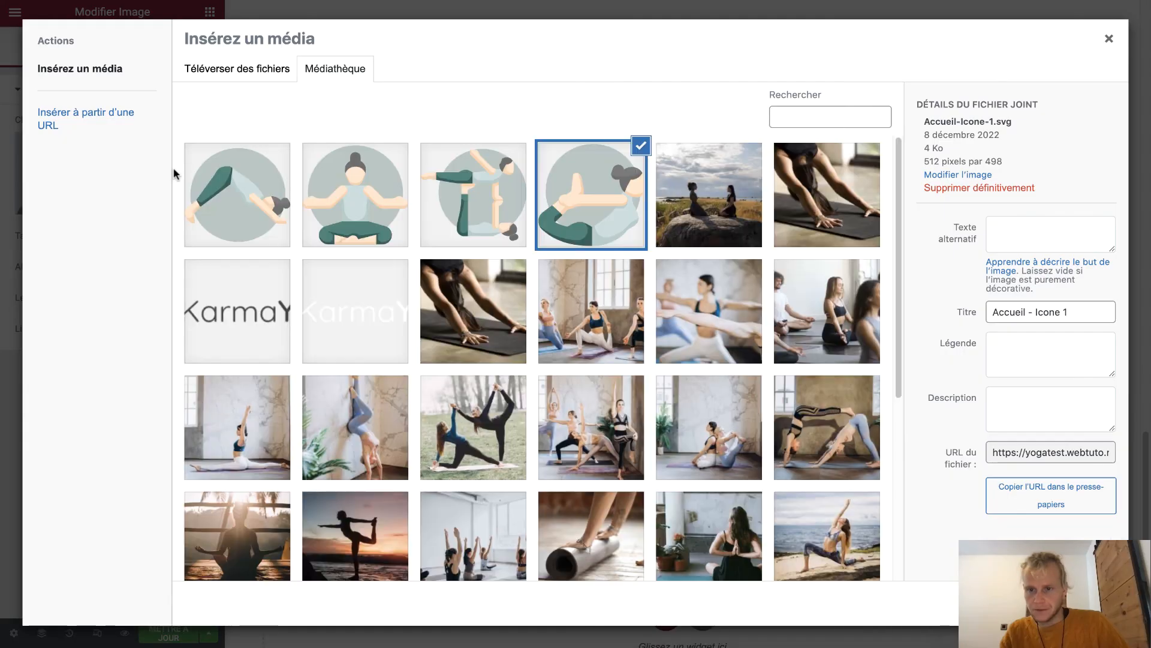
pyautogui.click(480, 186)
pyautogui.click(1080, 603)
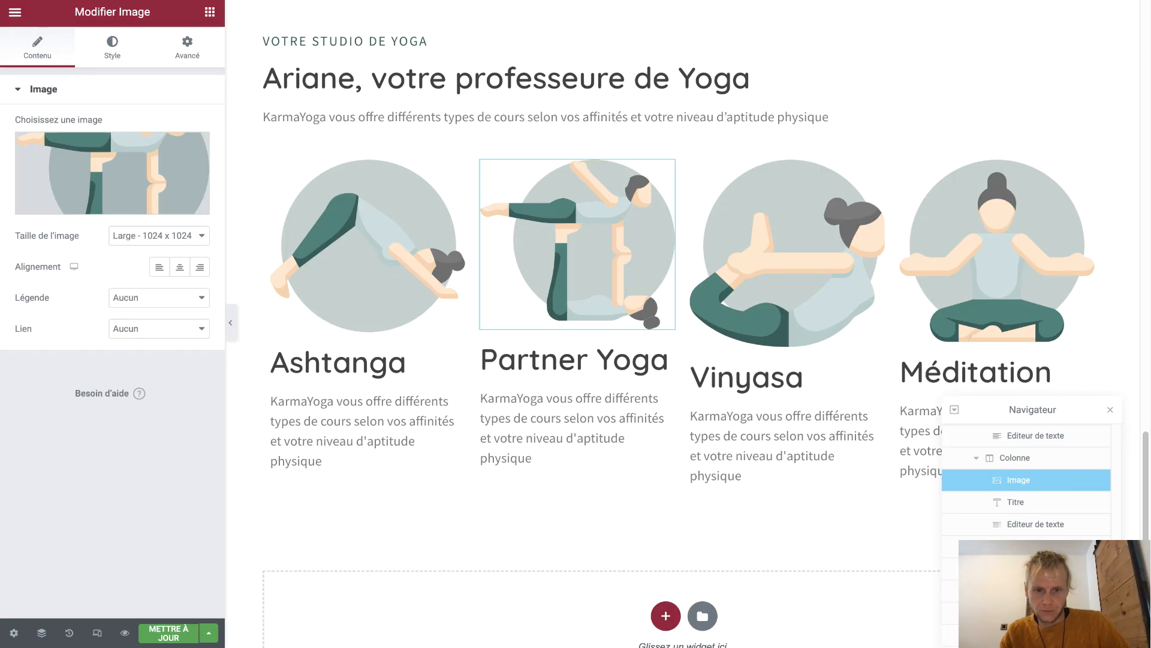
# Set the height of the image above the Ashtanga title to about 100 px
pyautogui.click(405, 229)
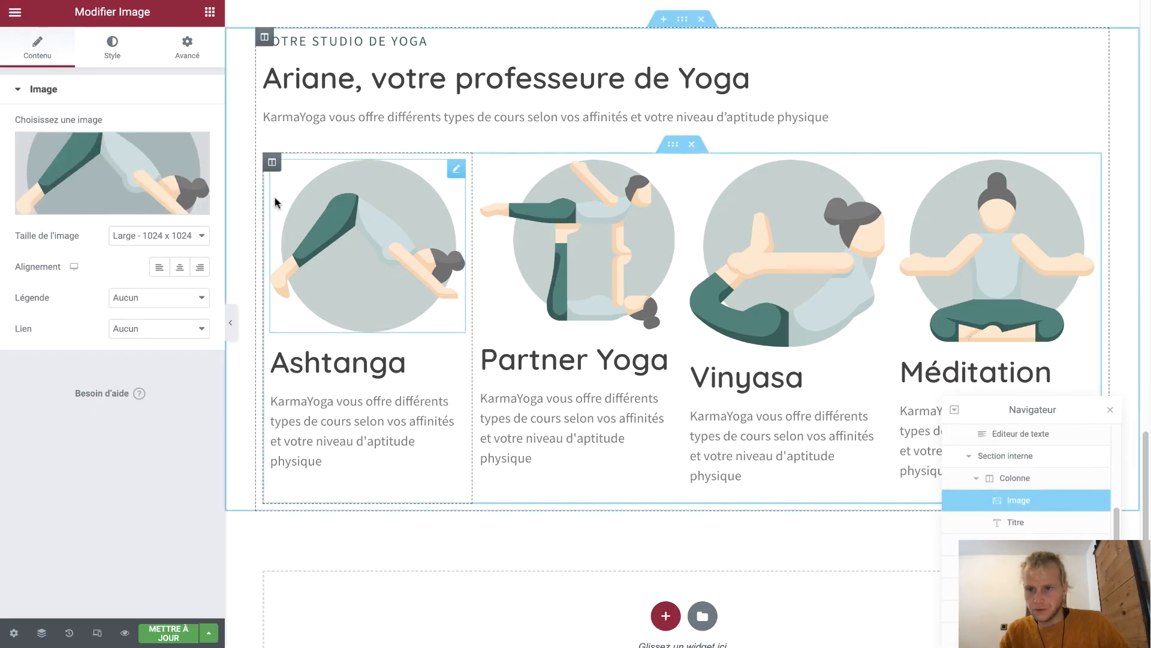
pyautogui.scroll(1, 404, 214)
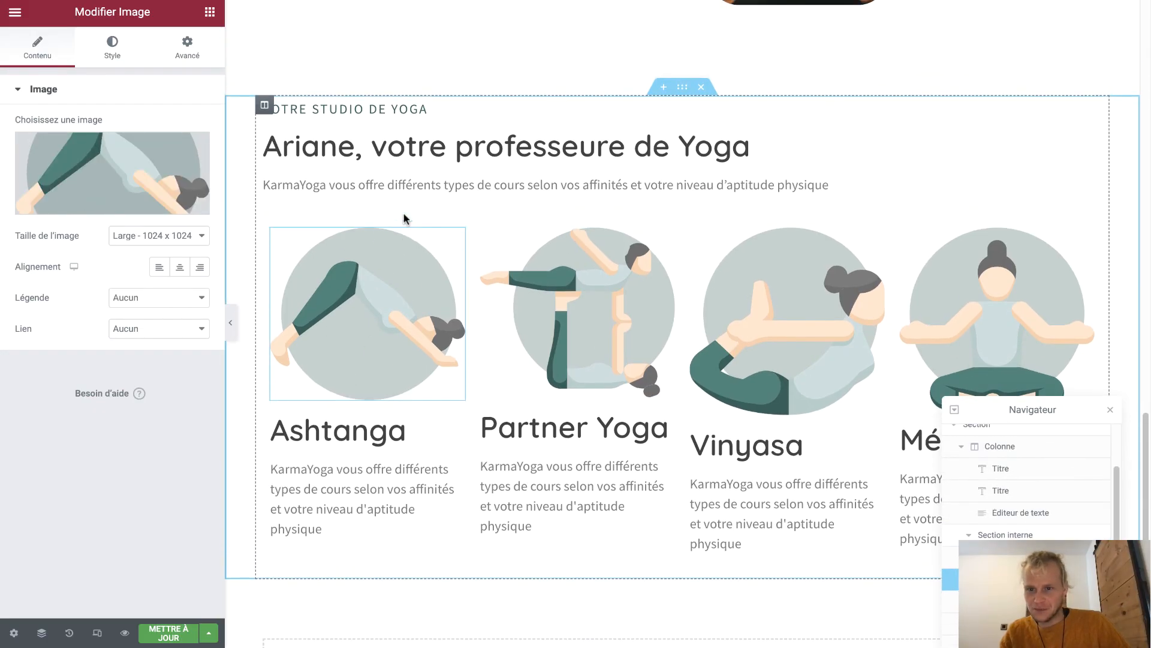
pyautogui.click(188, 46)
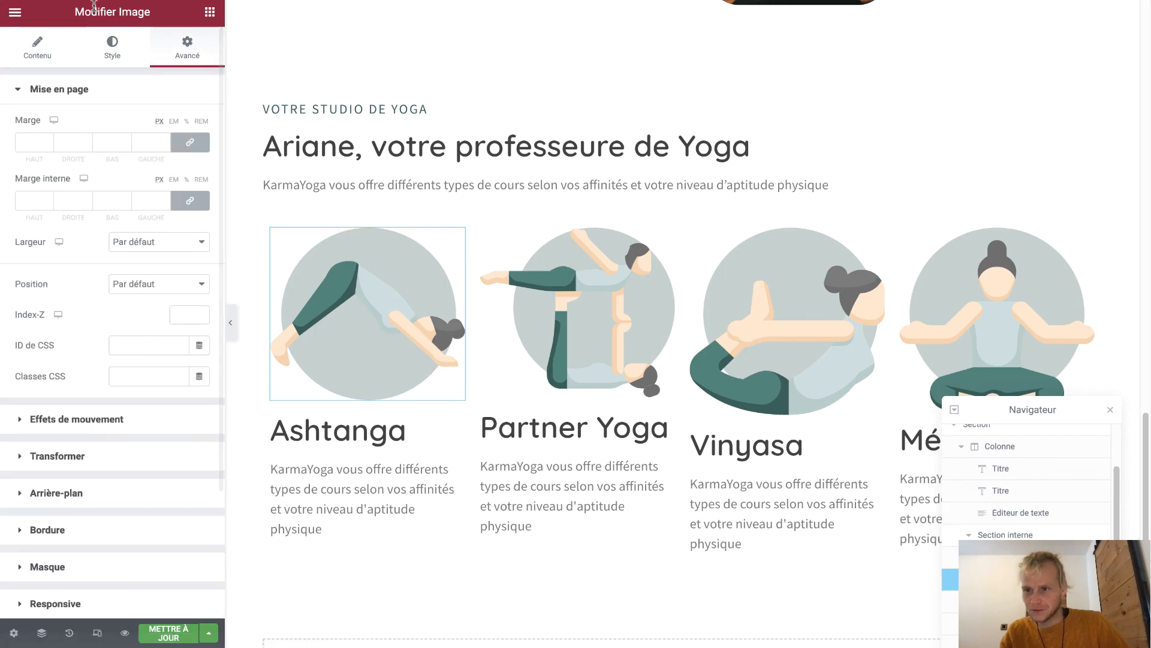
pyautogui.click(113, 45)
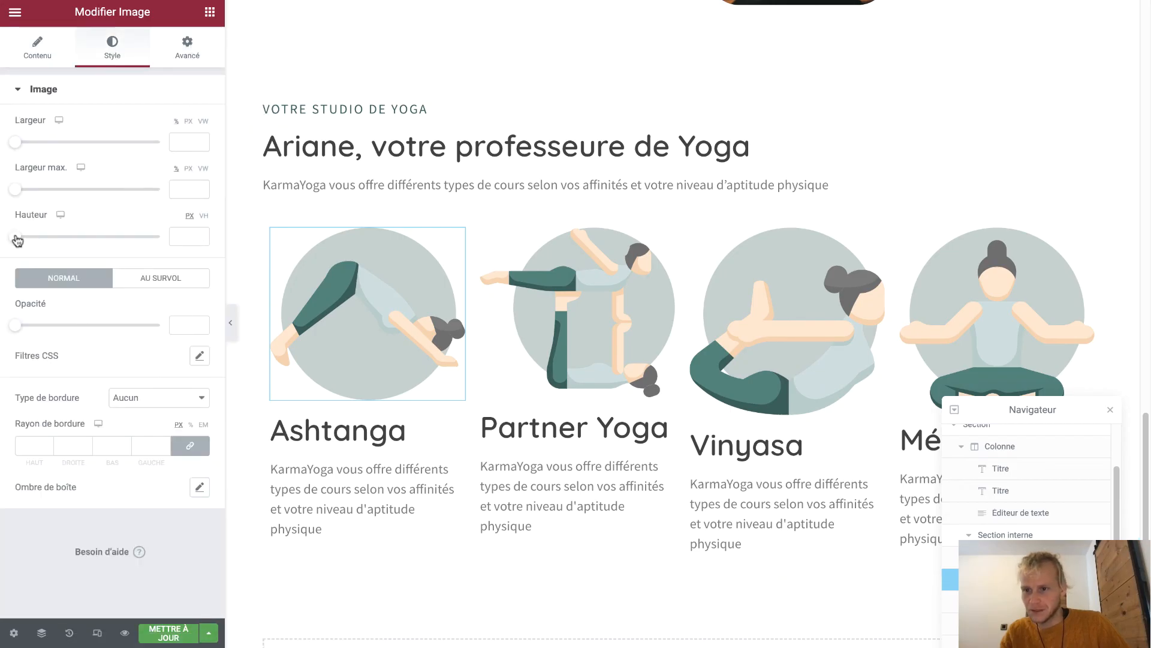
pyautogui.moveTo(17, 240); pyautogui.dragTo(46, 236)
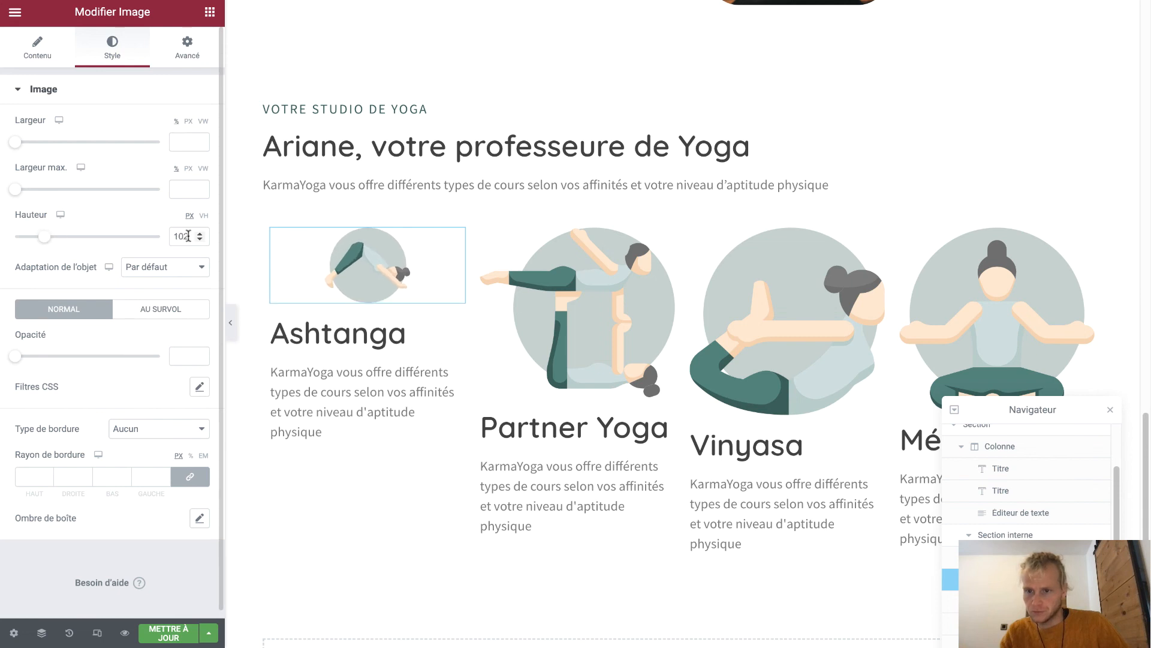
# Set the Ashtanga title's HTML tag to H3
pyautogui.click(369, 321)
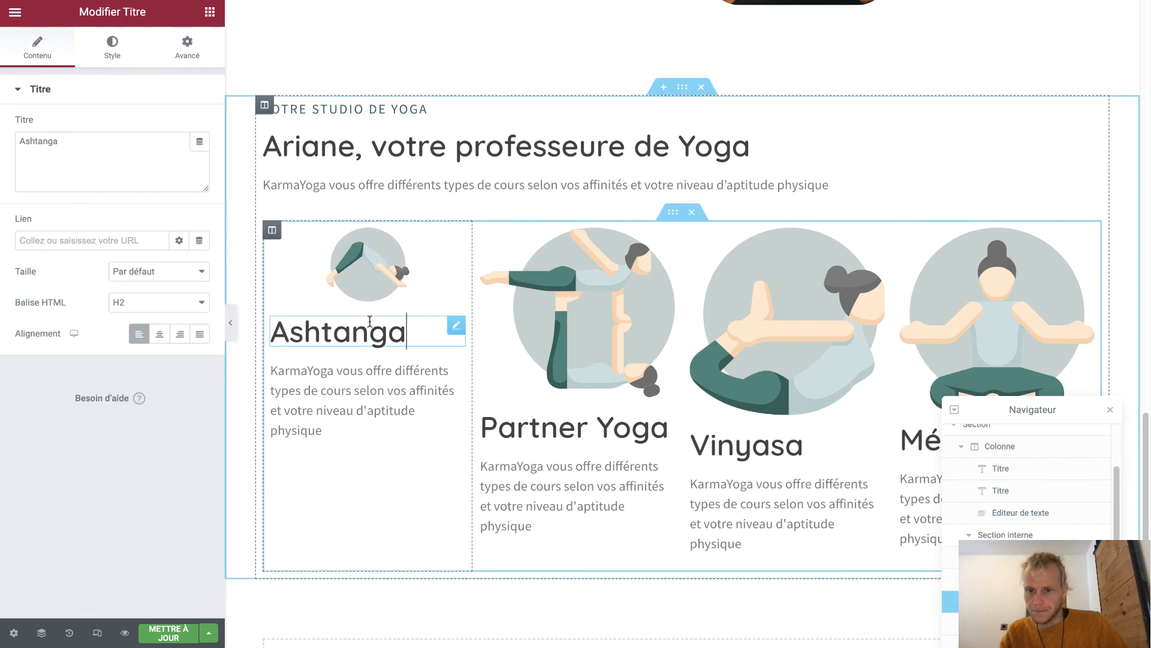
pyautogui.click(201, 307)
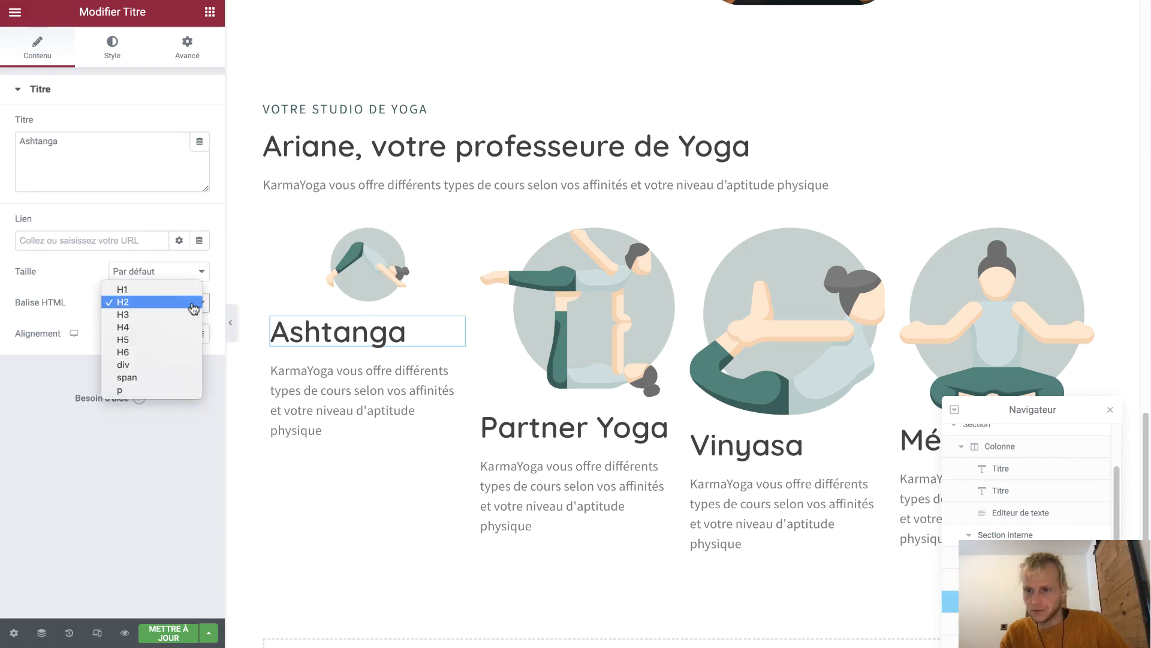
pyautogui.click(179, 319)
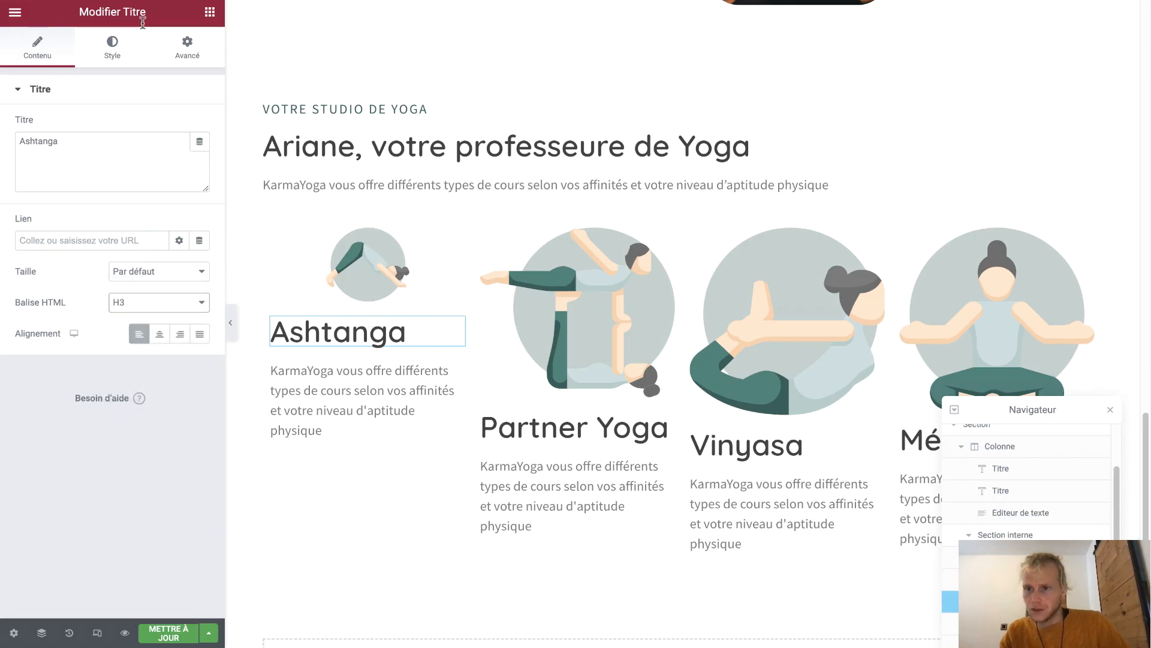
# Set the Ashtanga title's font size to 20 px and centre the title in its column
pyautogui.click(114, 43)
pyautogui.click(200, 155)
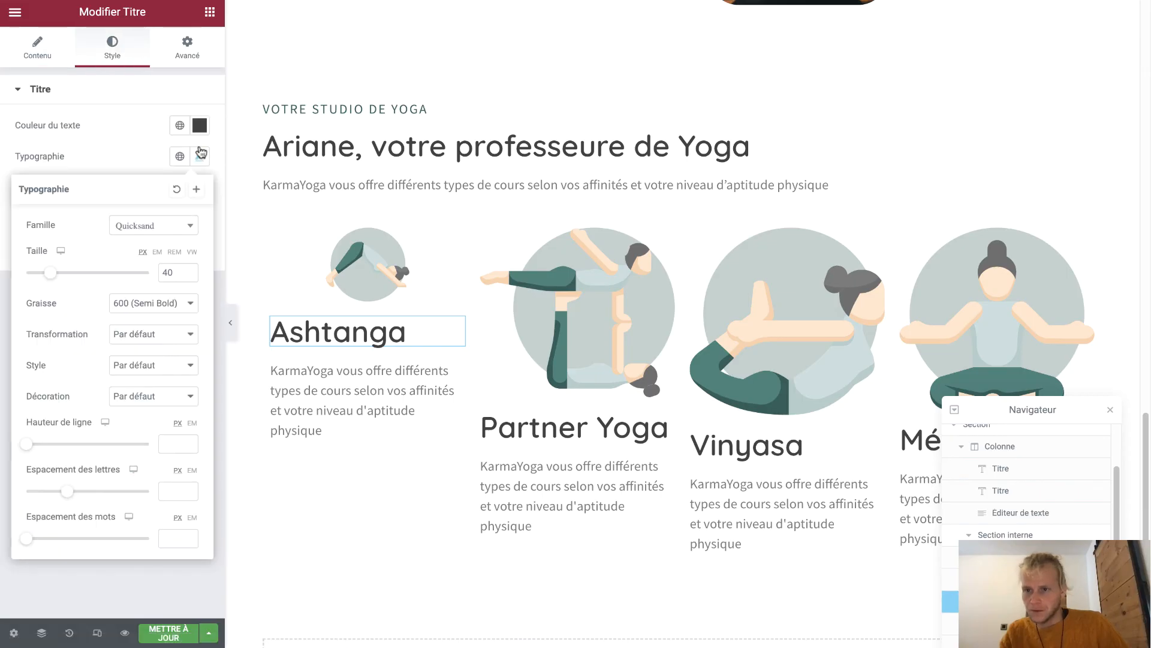
pyautogui.moveTo(50, 275); pyautogui.dragTo(38, 275)
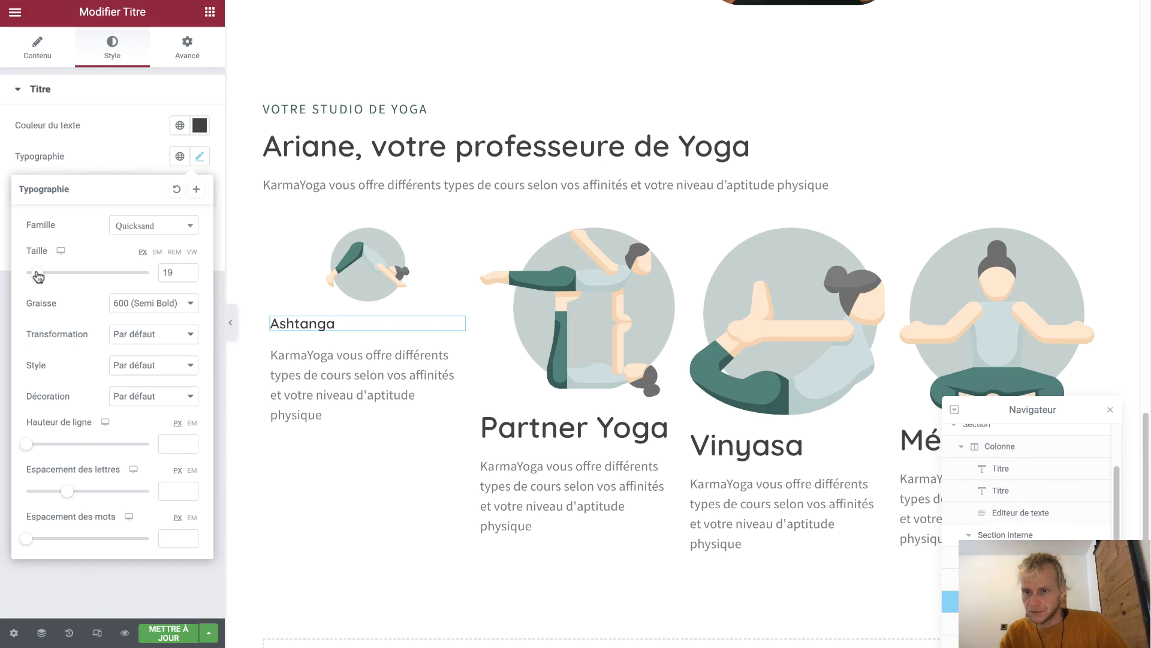
pyautogui.click(187, 270)
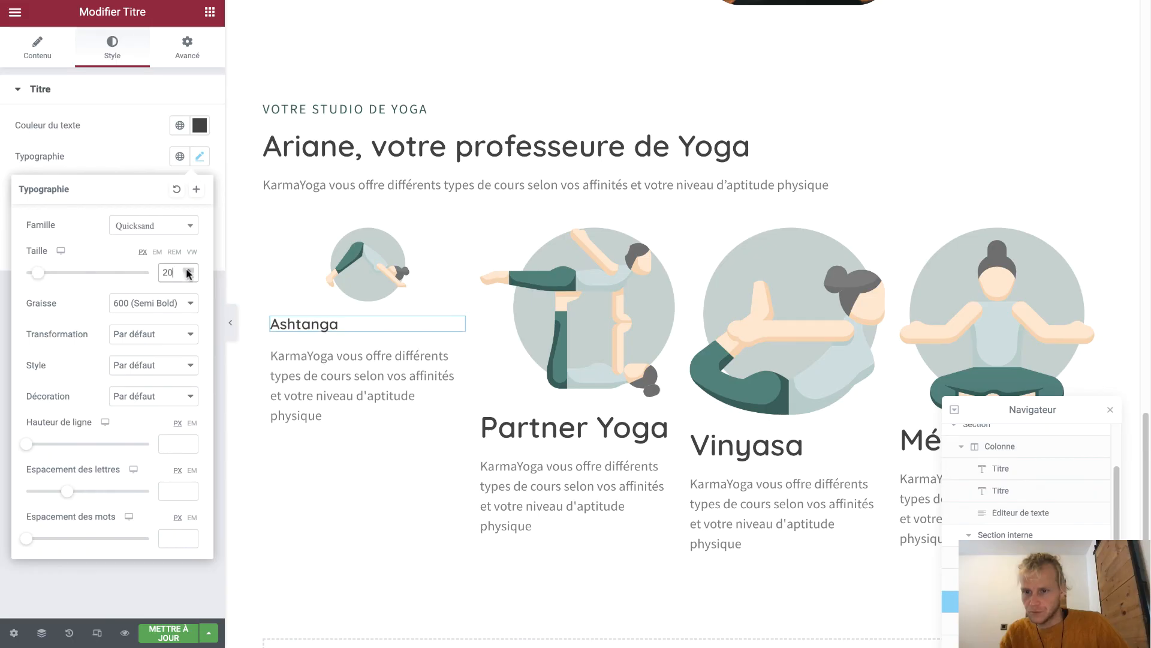
pyautogui.click(128, 106)
pyautogui.click(39, 63)
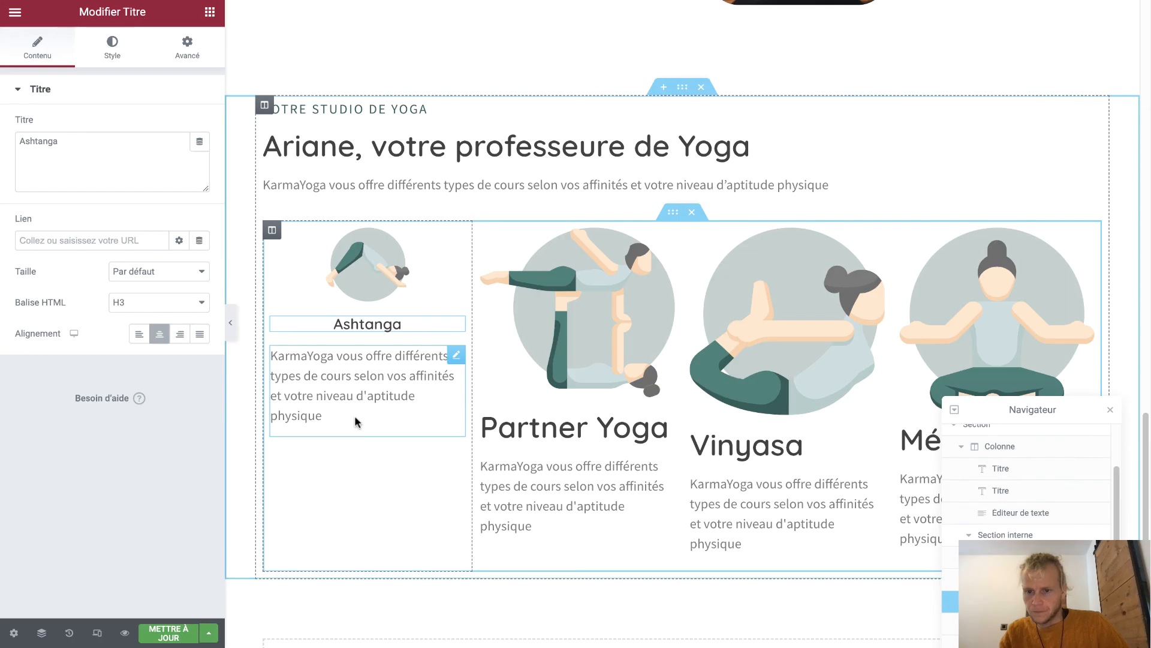
# Replace the Ashtanga description with "Les 8 limbes du yoga au service de votre bien-être" and centre the text
pyautogui.tripleClick(354, 416)
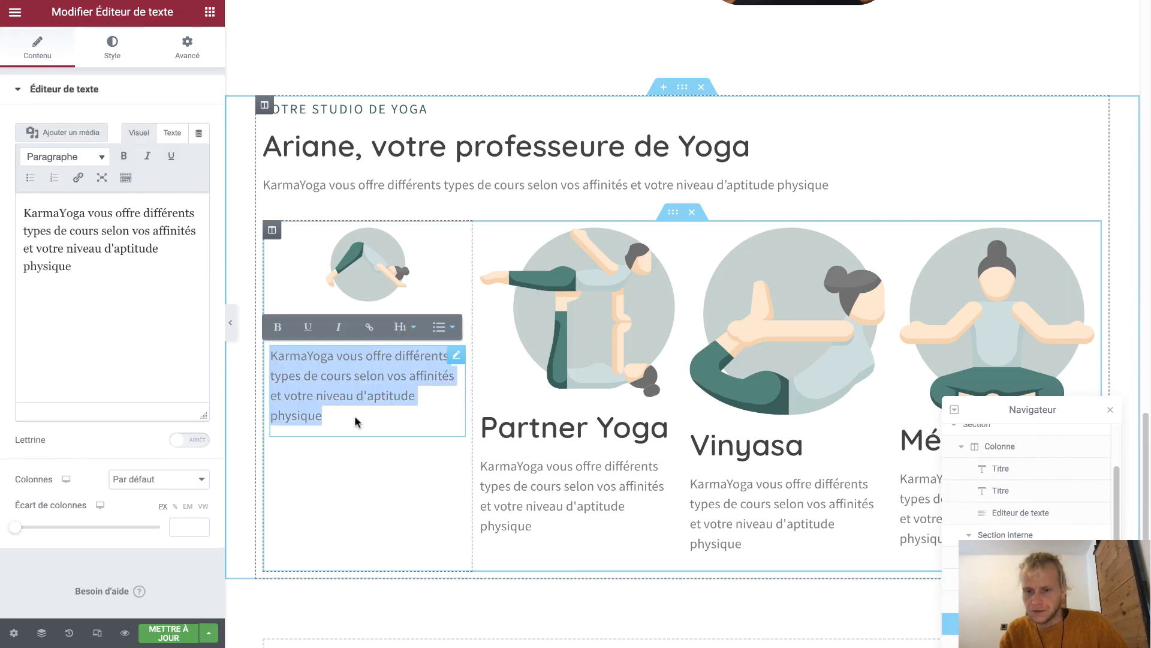
pyautogui.write('Les 8 limbes du yoga au service de votre bien-être')
pyautogui.click(118, 57)
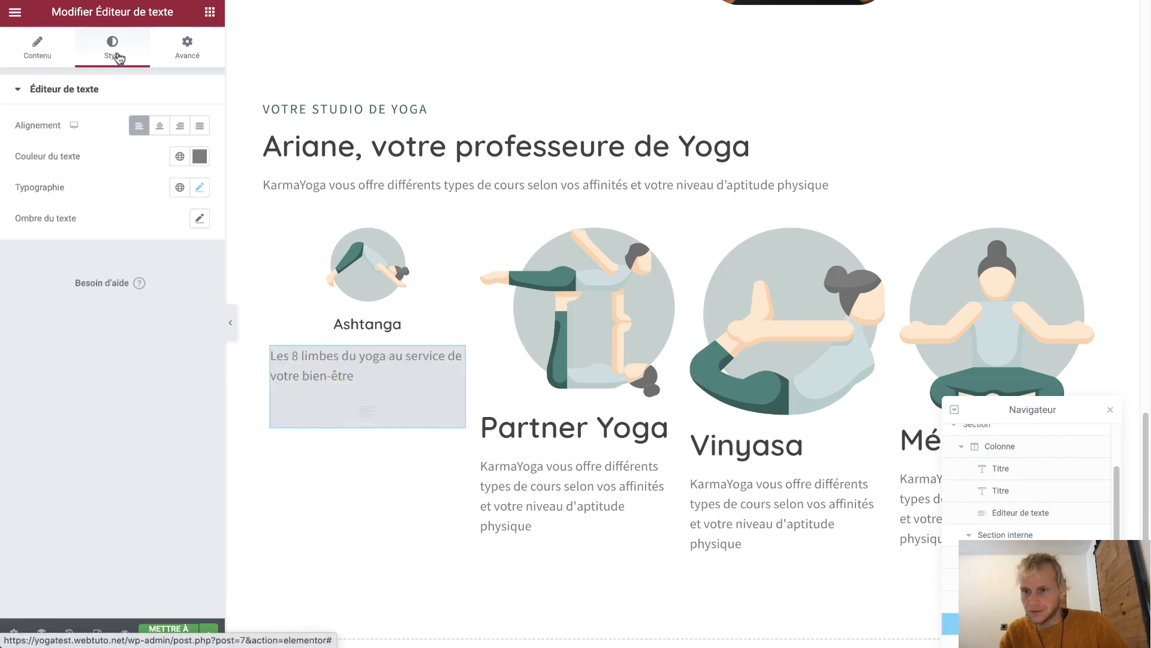
pyautogui.click(160, 127)
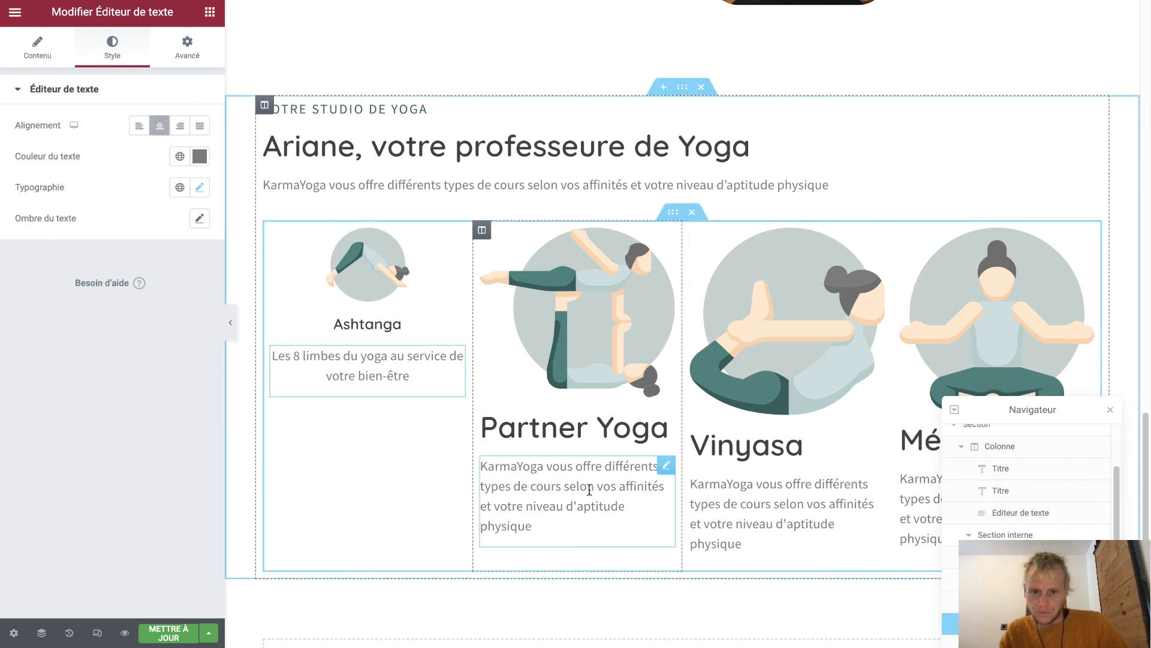
# Copy the Ashtanga image's style and apply it to the Partner Yoga, Vinyasa and Méditation images
pyautogui.rightClick(399, 276)
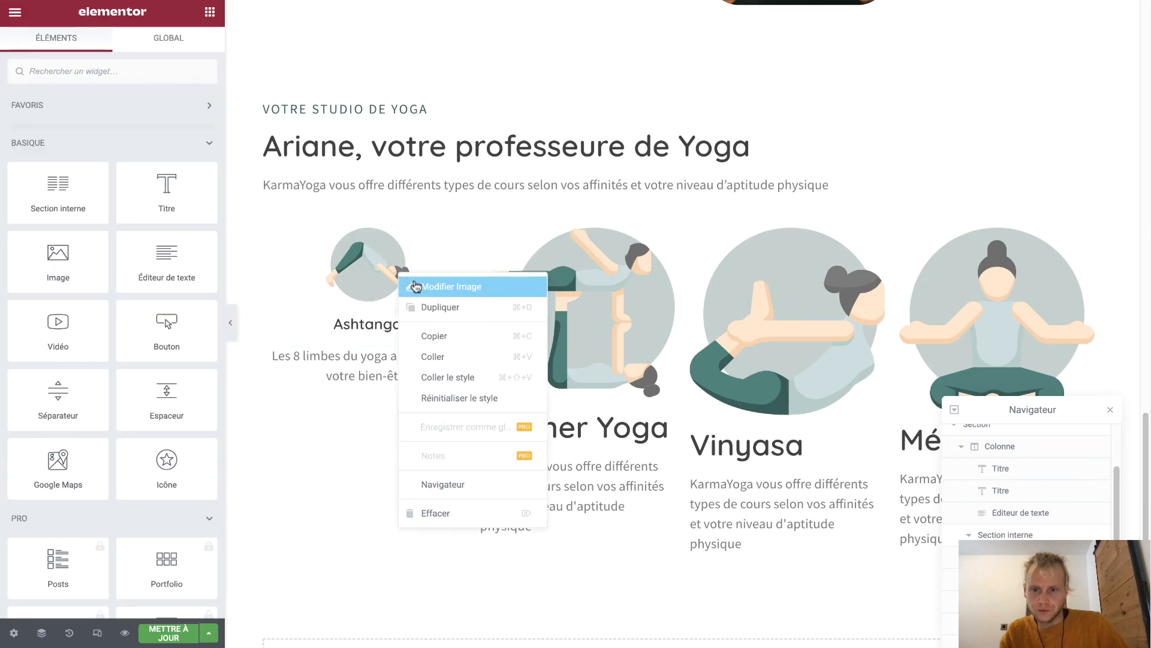
pyautogui.click(442, 342)
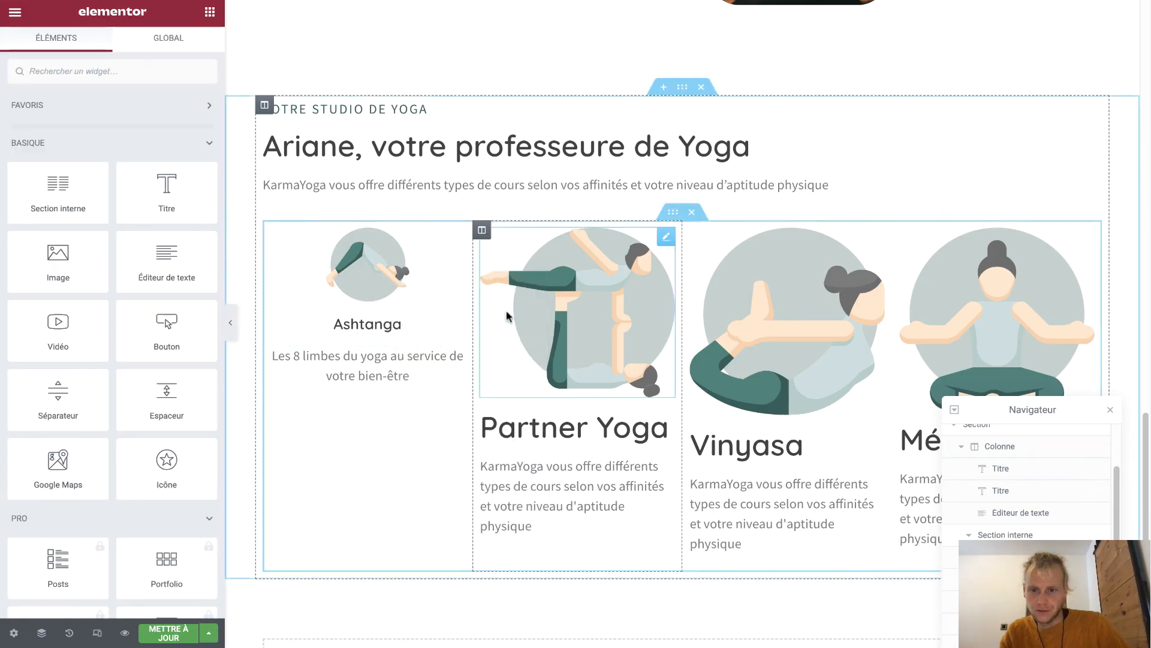
pyautogui.rightClick(590, 285)
pyautogui.click(663, 382)
pyautogui.click(785, 310)
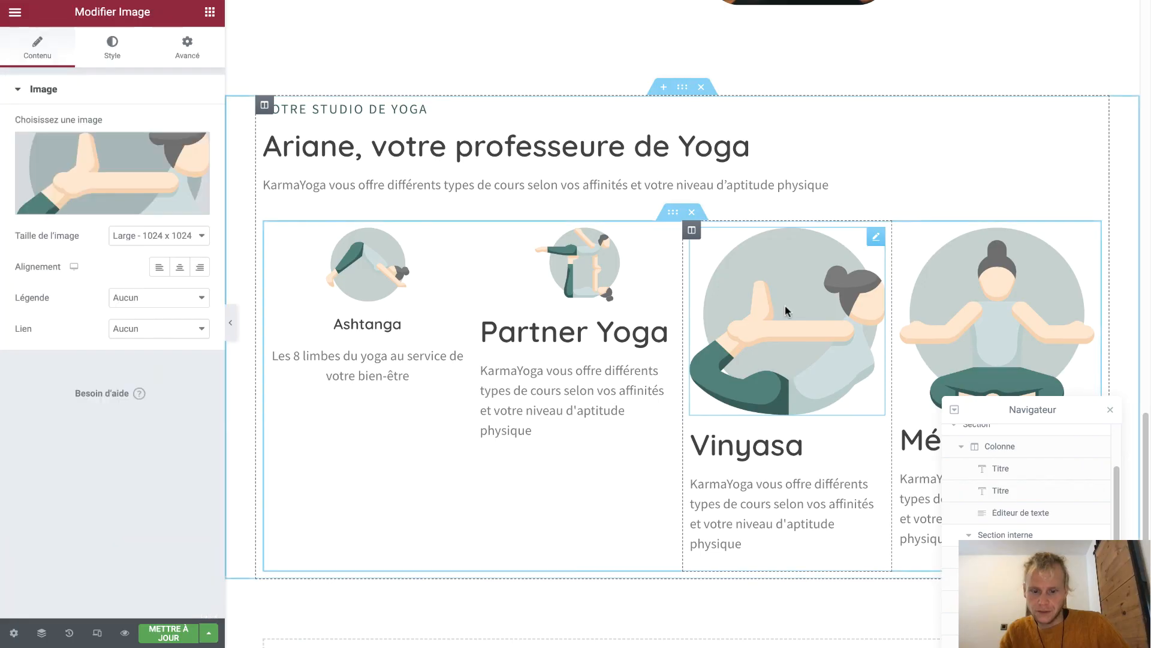
pyautogui.hotkey('ctrl', 'shift', 'v')
pyautogui.click(998, 272)
pyautogui.hotkey('ctrl', 'shift', 'v')
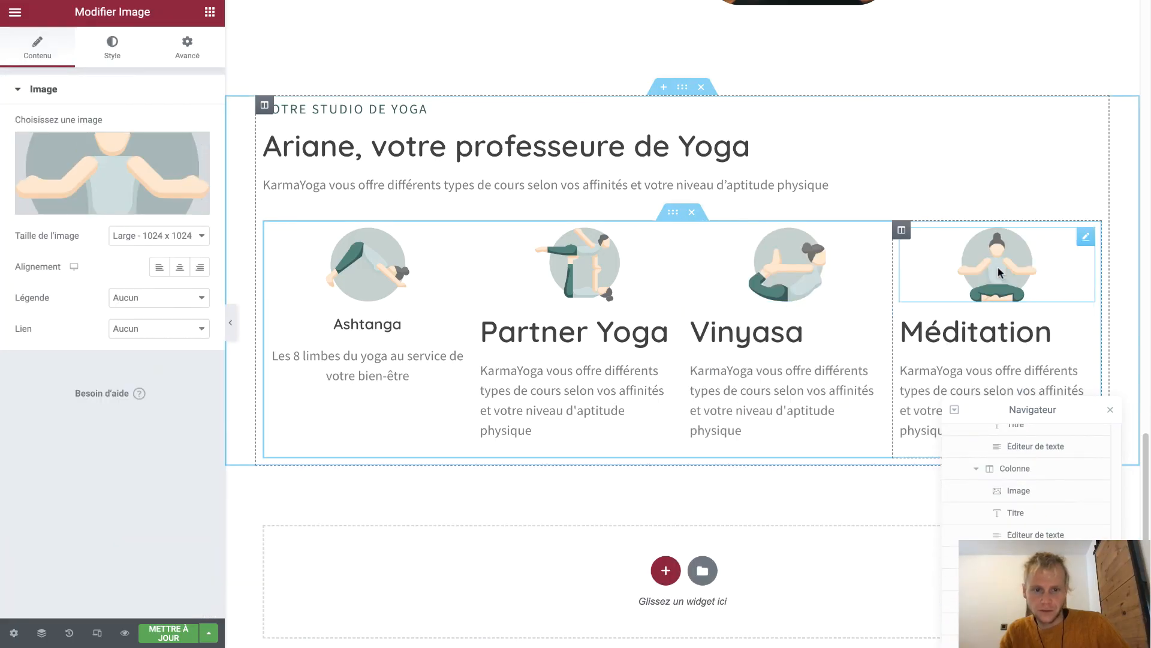
# Copy the Ashtanga title's style and apply it to the Partner Yoga, Vinyasa and Méditation titles
pyautogui.rightClick(391, 327)
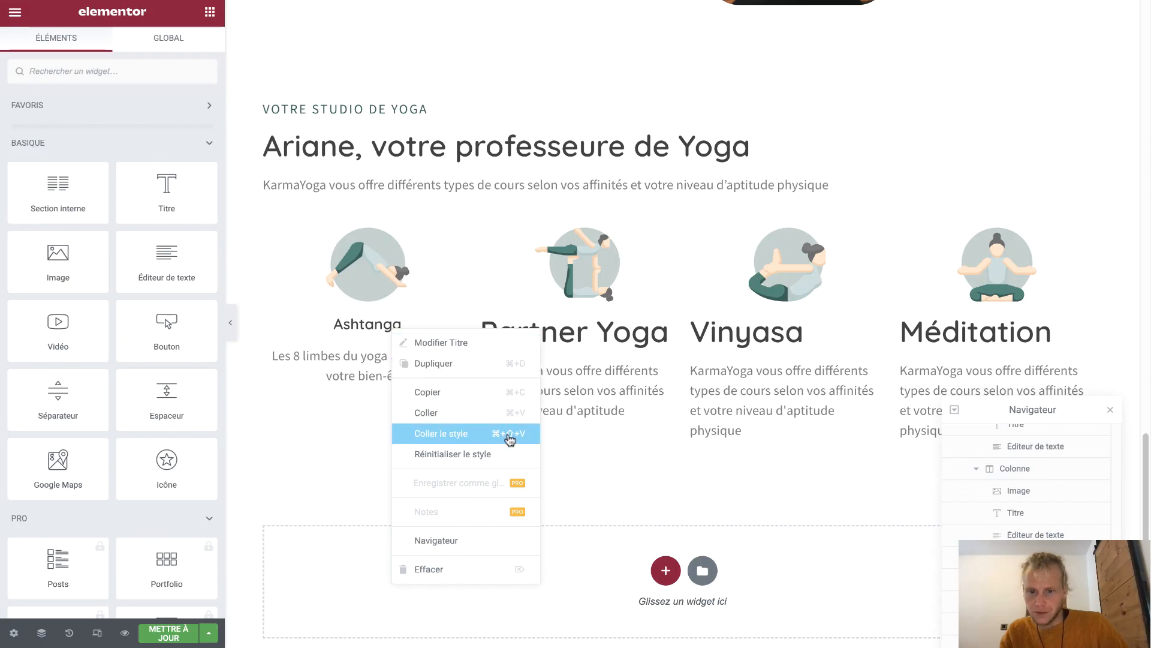
pyautogui.click(477, 400)
pyautogui.rightClick(563, 333)
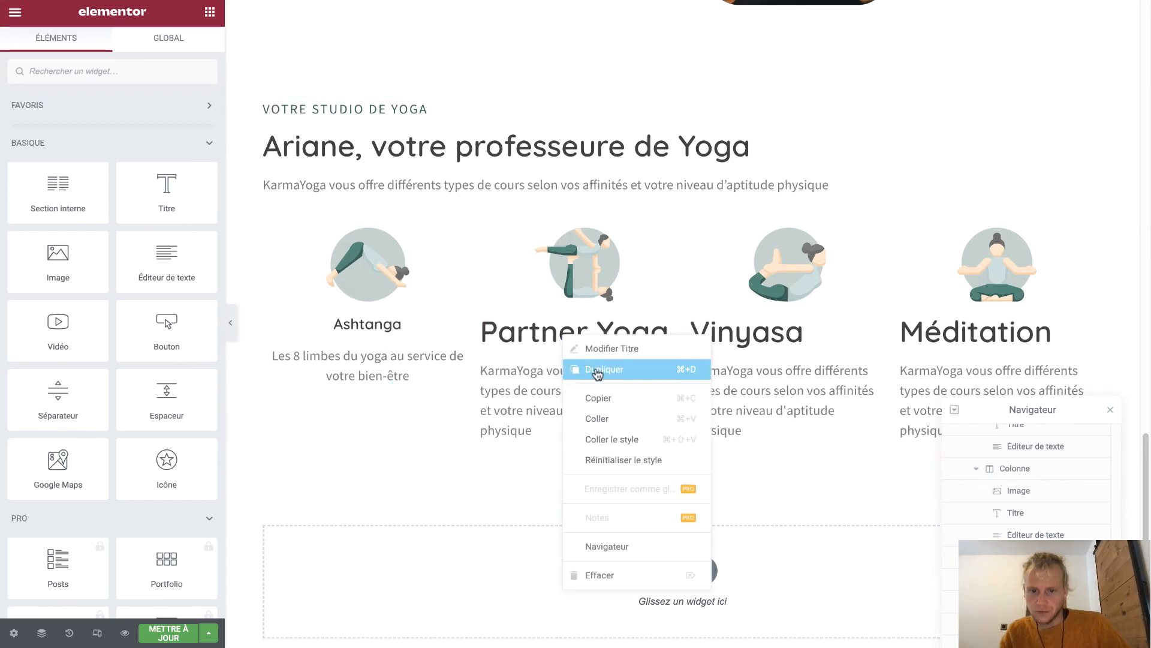
pyautogui.click(630, 440)
pyautogui.click(740, 327)
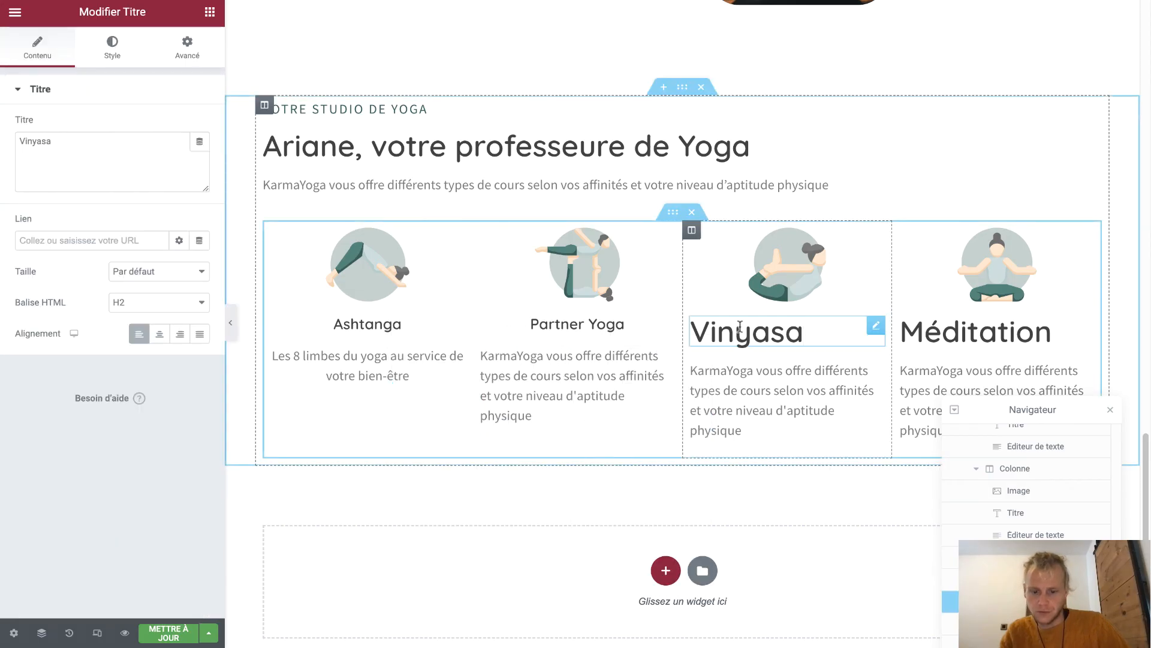
pyautogui.write('Les 8 limbes du yoga au service de votre bien-être')
pyautogui.hotkey('ctrl', 'z')
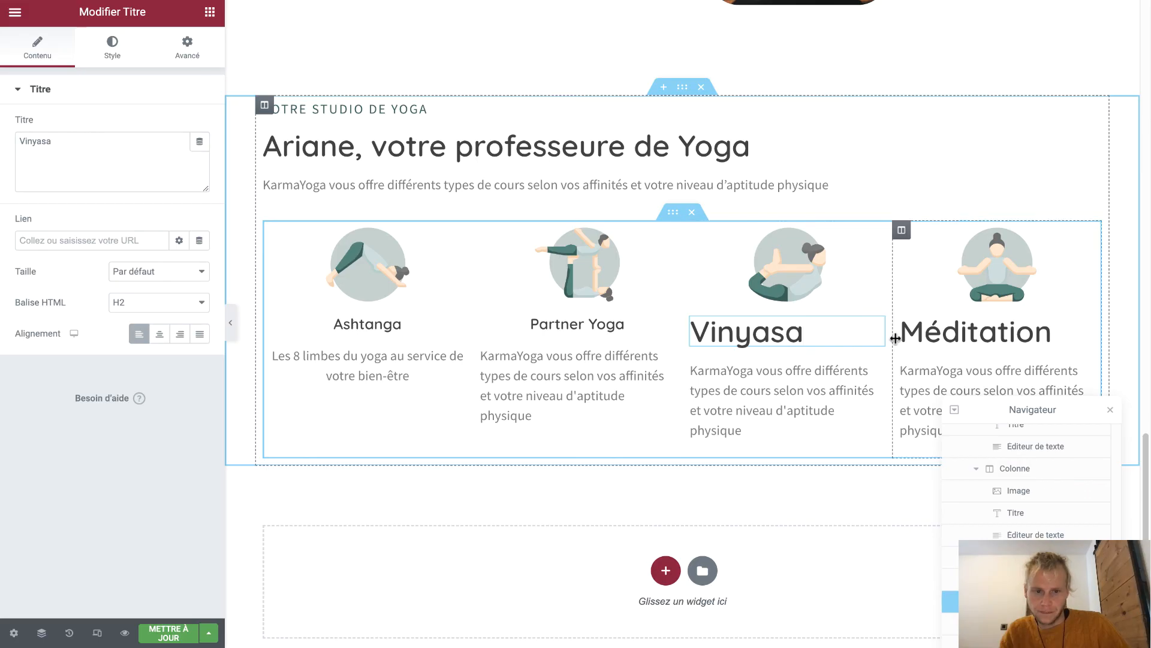
pyautogui.hotkey('ctrl', 'shift', 'v')
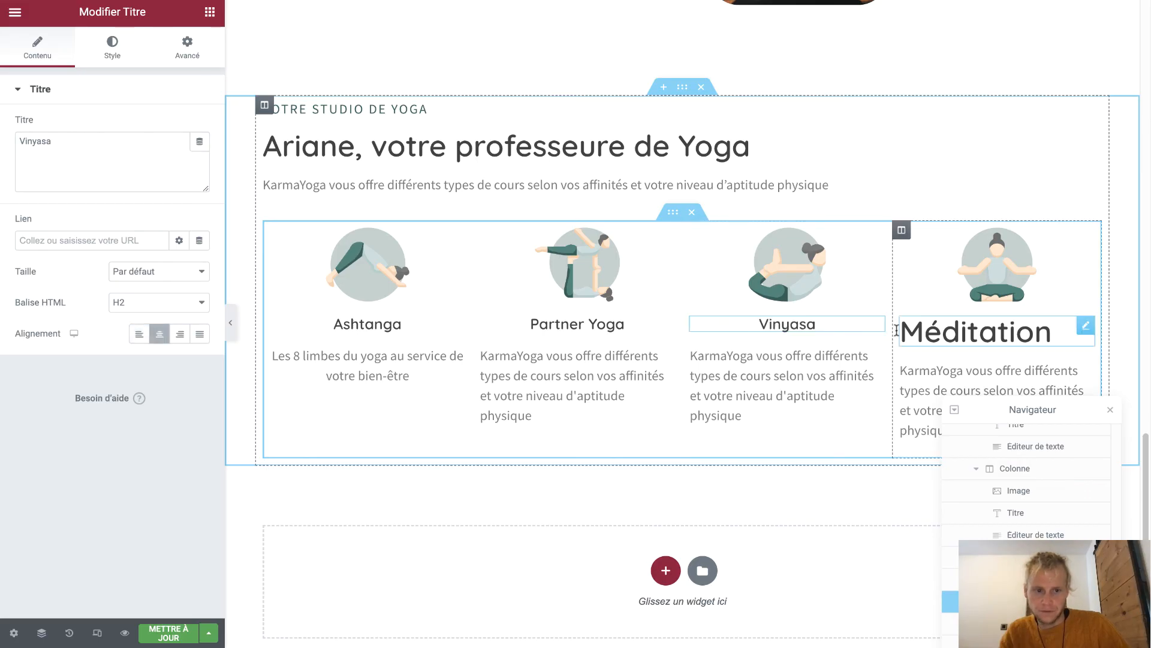
pyautogui.hotkey('ctrl', 'shift', 'v')
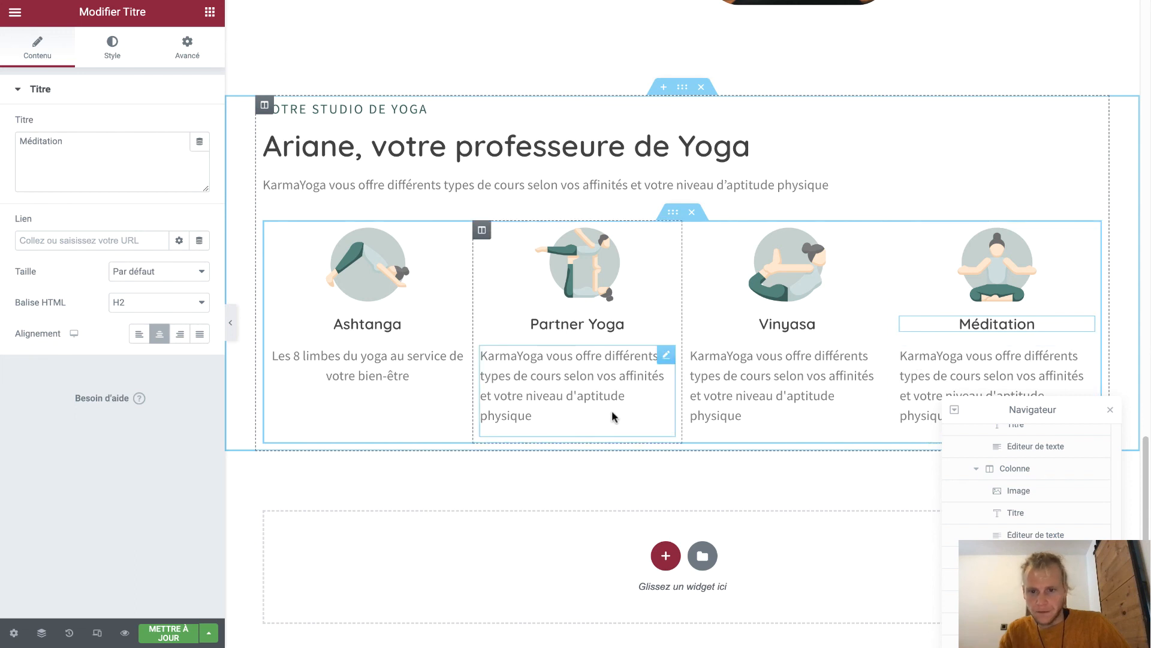
# Replace the Partner Yoga description with "Faites du yoga à 2 pour la souplesse de votre corps" and Vinyasa's with "Des flows dynamiques adaptés à tous les niveaux"
pyautogui.tripleClick(587, 426)
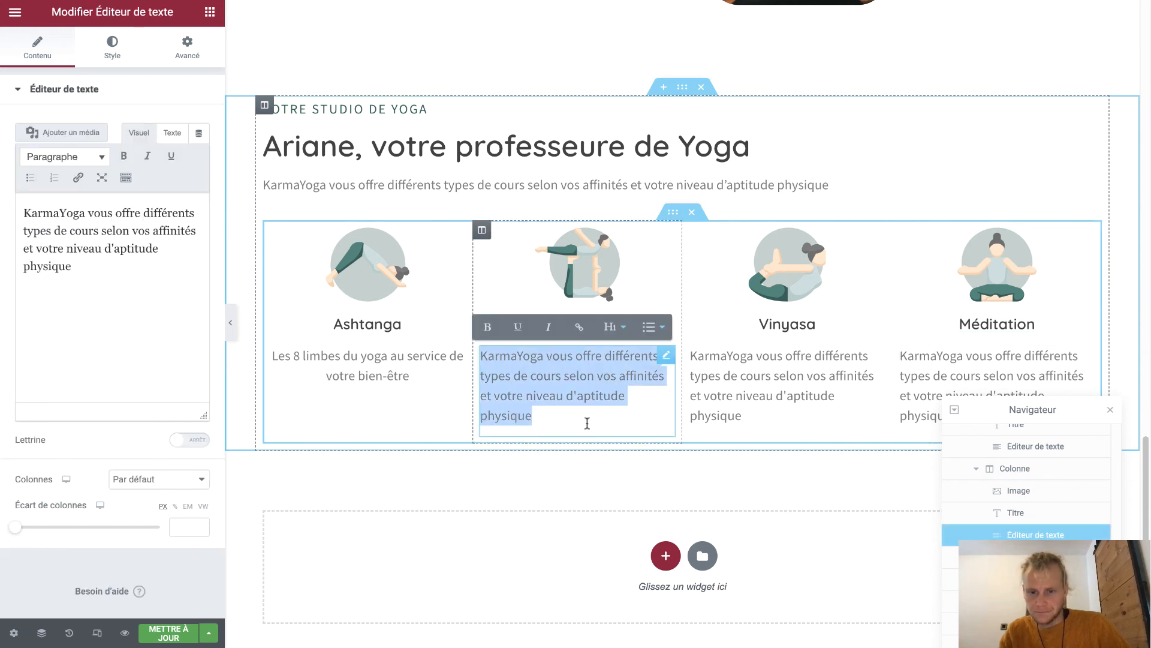
pyautogui.write('Faites du yoga à 2 pour la souplesse de votre corps')
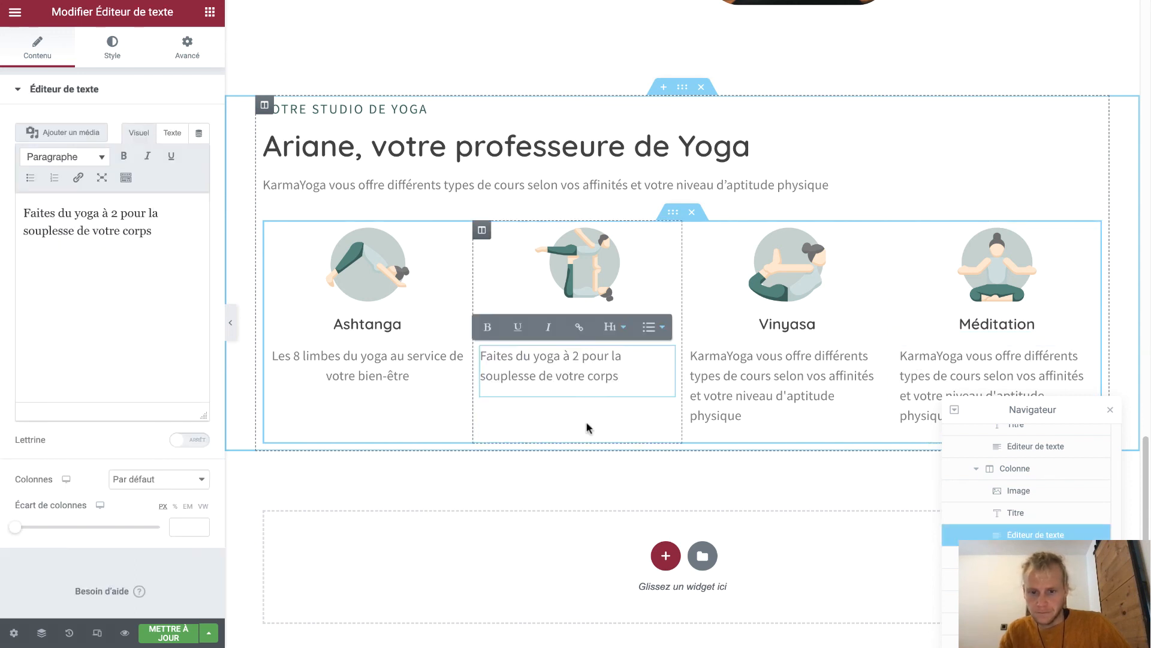
pyautogui.tripleClick(773, 367)
pyautogui.write('Des flows dynamiques adaptés à tous les niveaux')
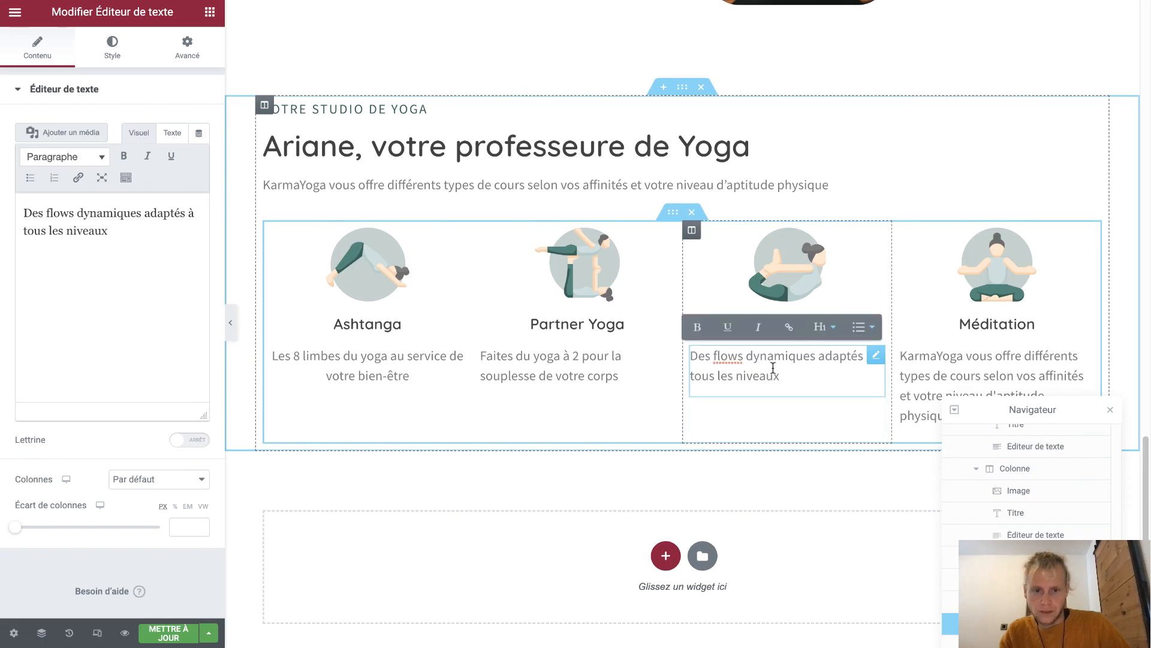
# Replace the Méditation description with "Méditer pour mieux régner" and "...et apaiser votre mental" on two consecutive lines without a blank line between
pyautogui.tripleClick(955, 376)
pyautogui.write('Méditer pour mieux régner ...et apaiser votre mental')
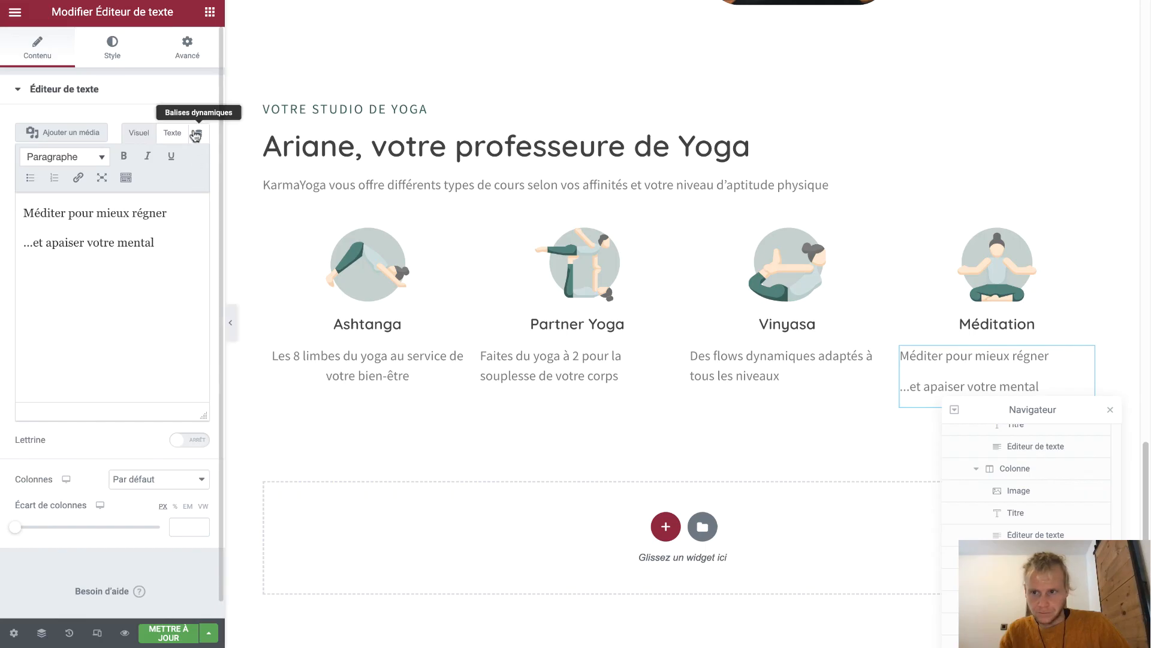
pyautogui.click(172, 133)
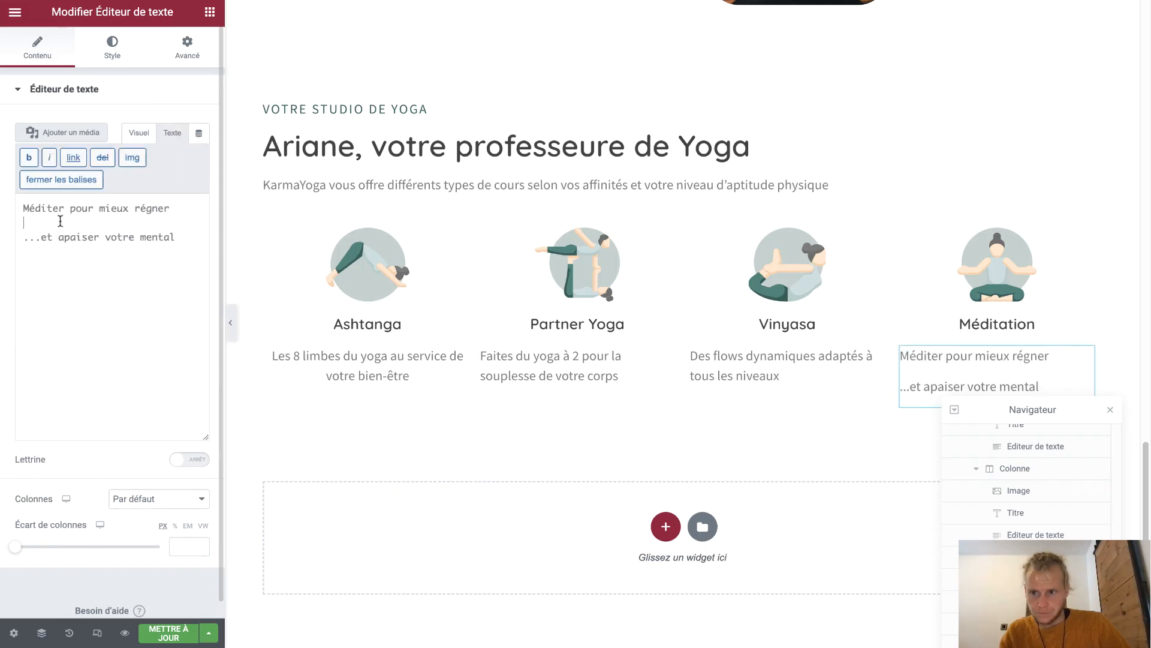
pyautogui.click(139, 133)
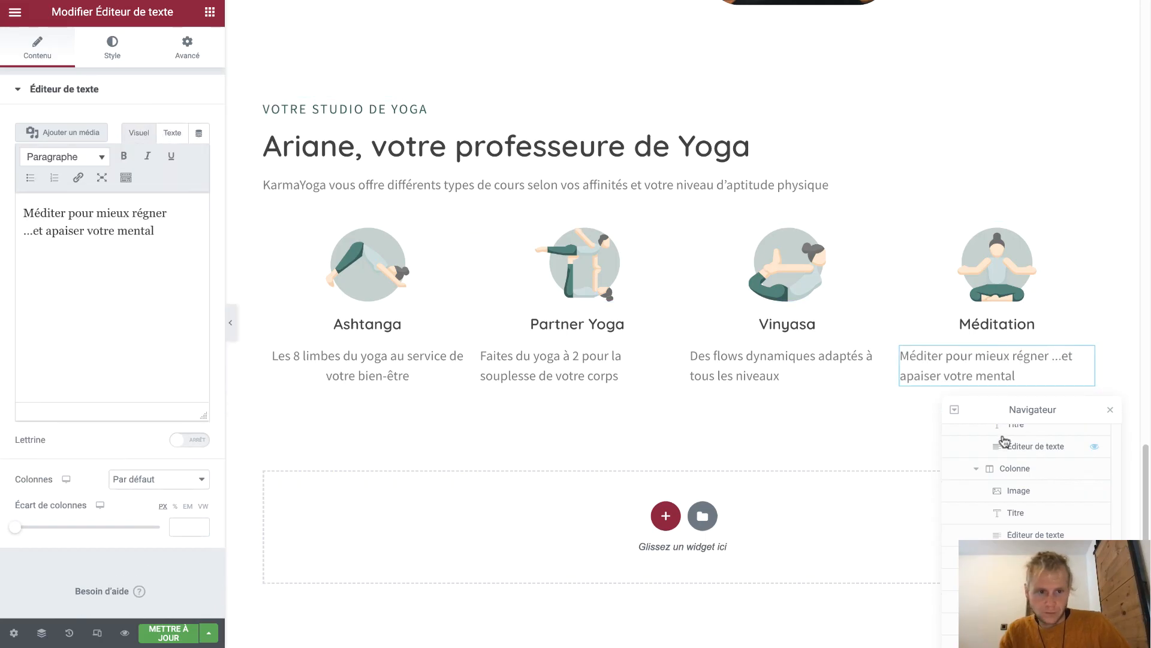
# Centre the description texts of the Partner Yoga, Vinyasa and Méditation columns
pyautogui.click(445, 368)
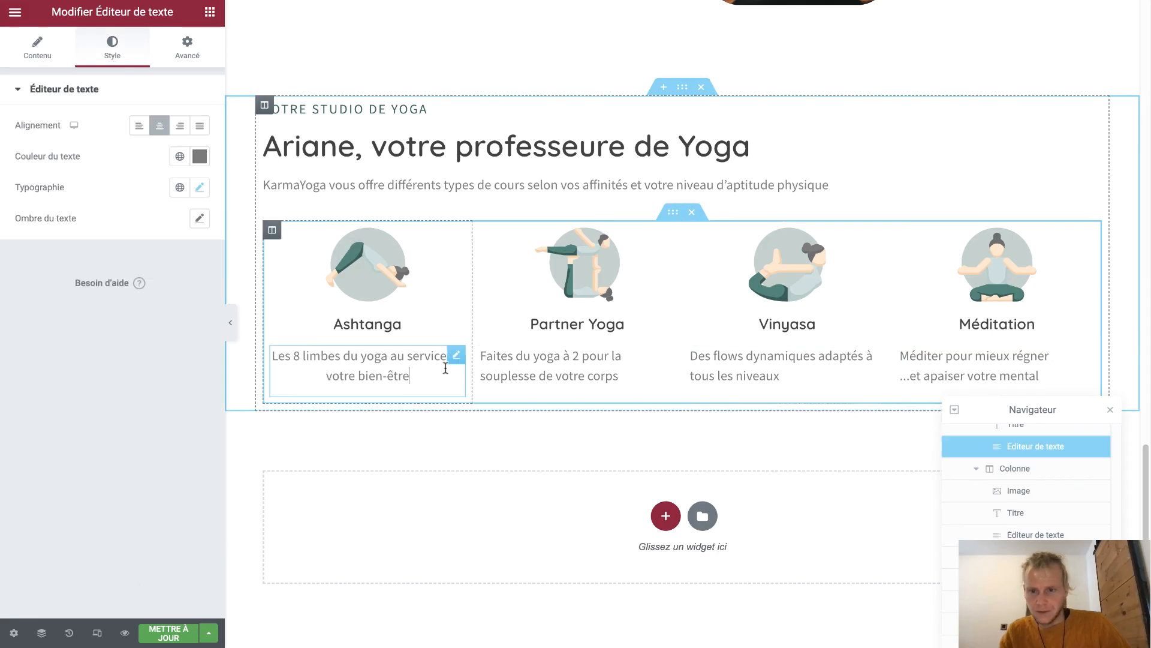
pyautogui.click(581, 357)
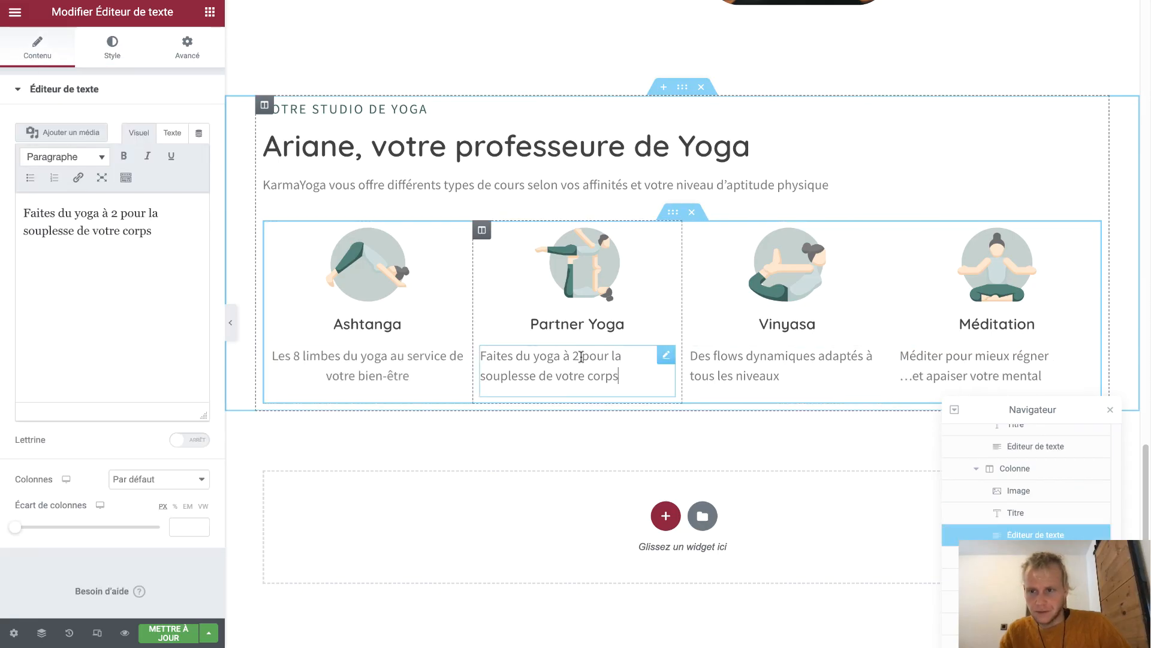
pyautogui.click(113, 51)
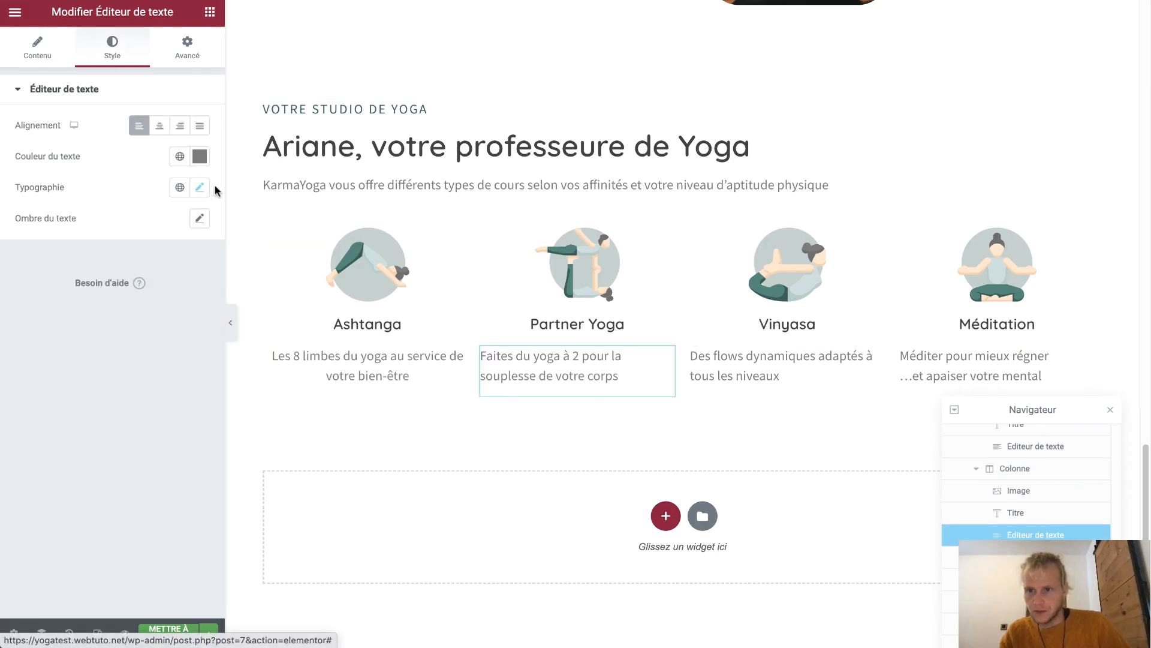
pyautogui.click(159, 125)
pyautogui.click(714, 376)
pyautogui.click(112, 48)
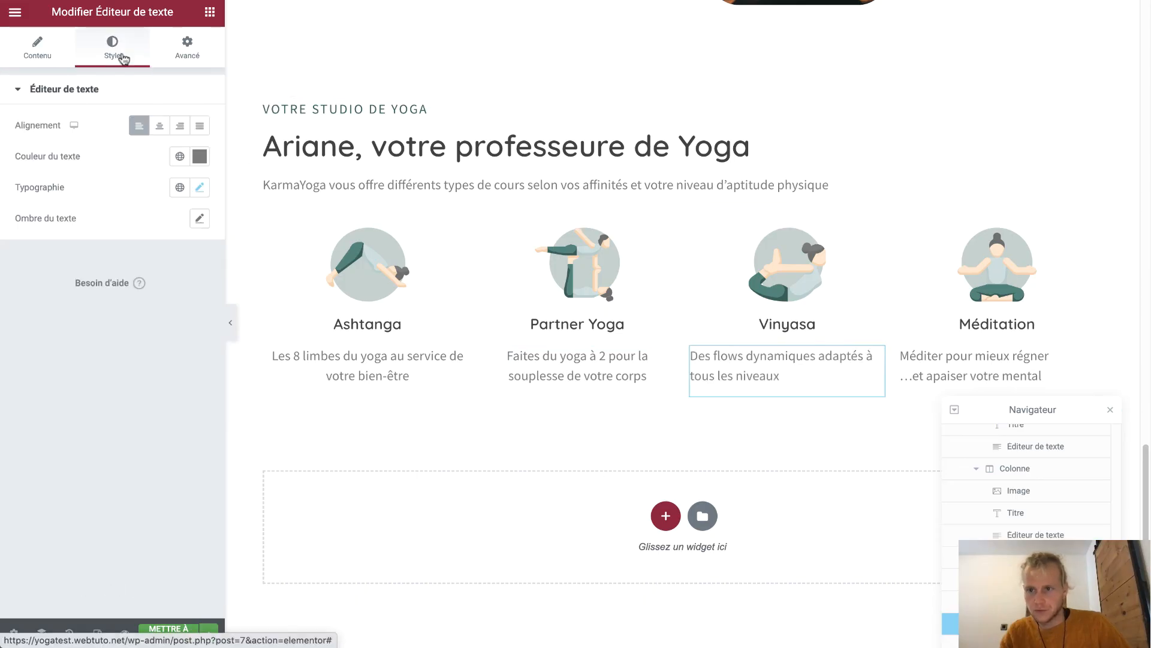
pyautogui.click(159, 125)
pyautogui.click(942, 369)
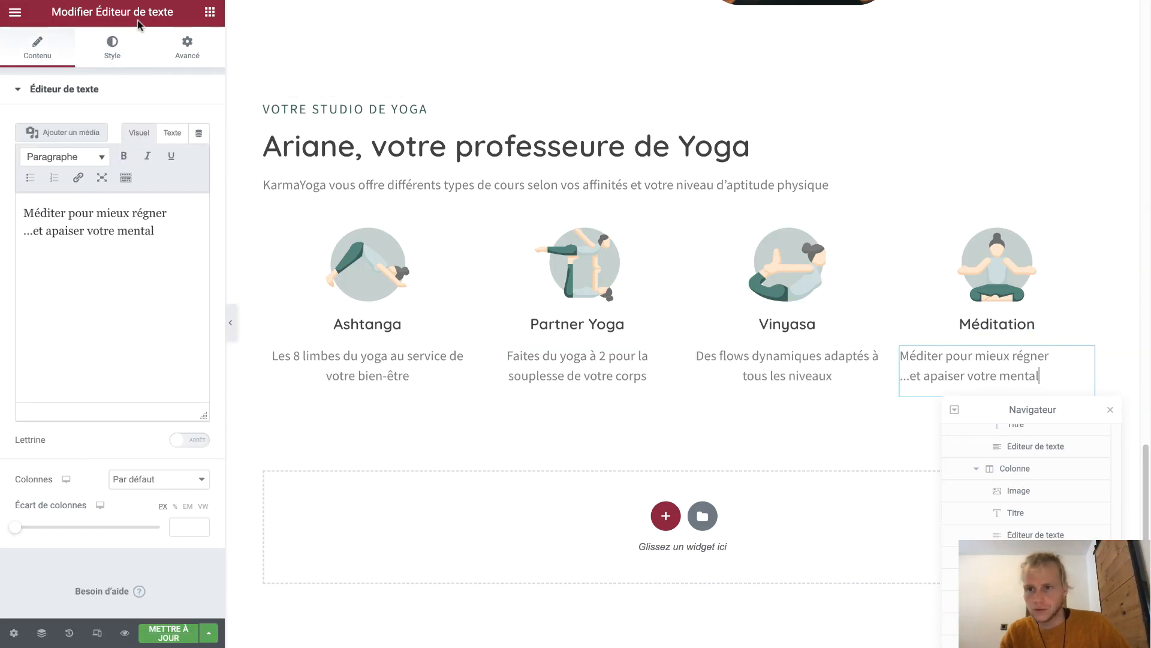
pyautogui.click(113, 48)
pyautogui.click(159, 126)
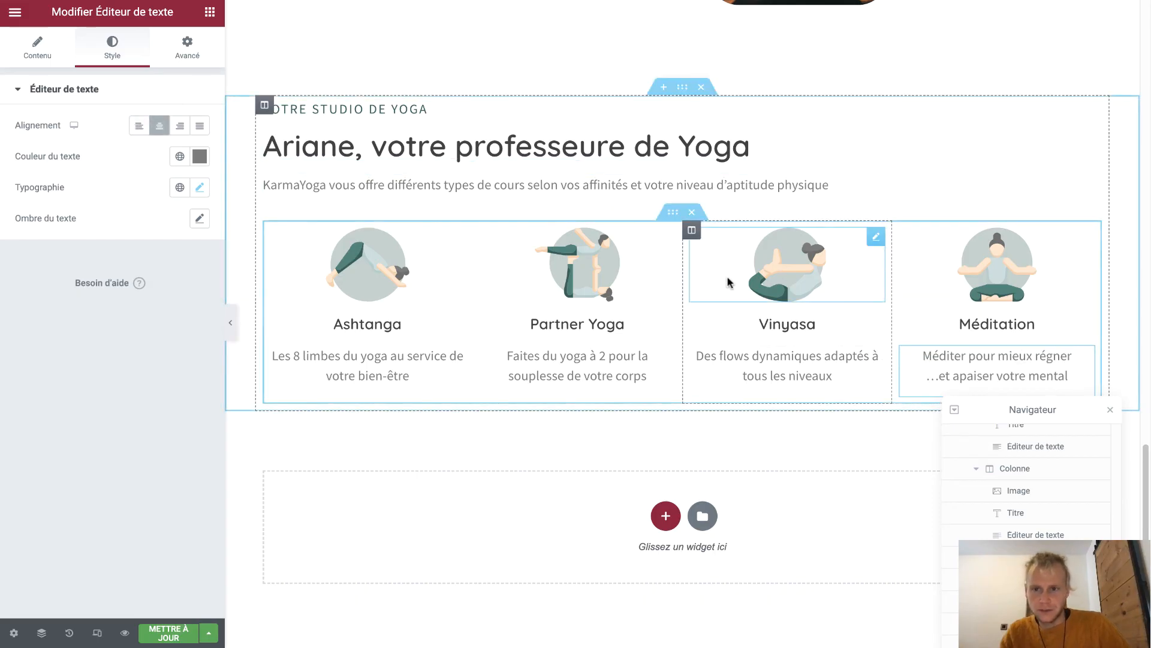
# Change the course section's small overline to "Au studio" and its main heading to "Les types de cours"
pyautogui.scroll(1, 728, 282)
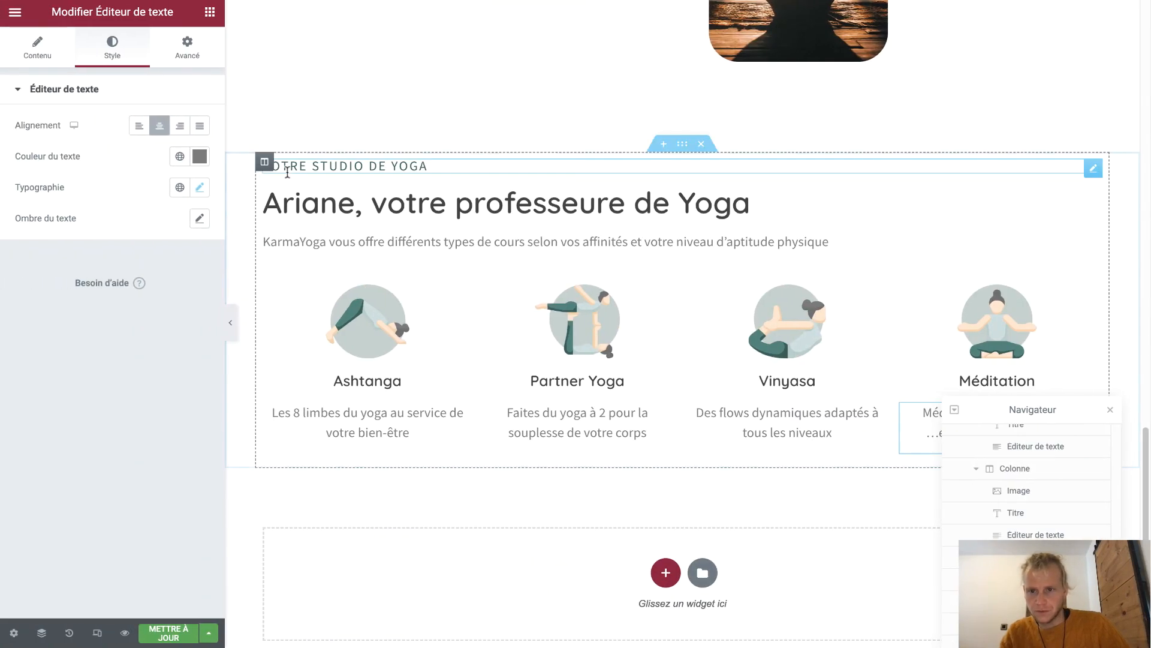
pyautogui.tripleClick(287, 172)
pyautogui.write('Au studio')
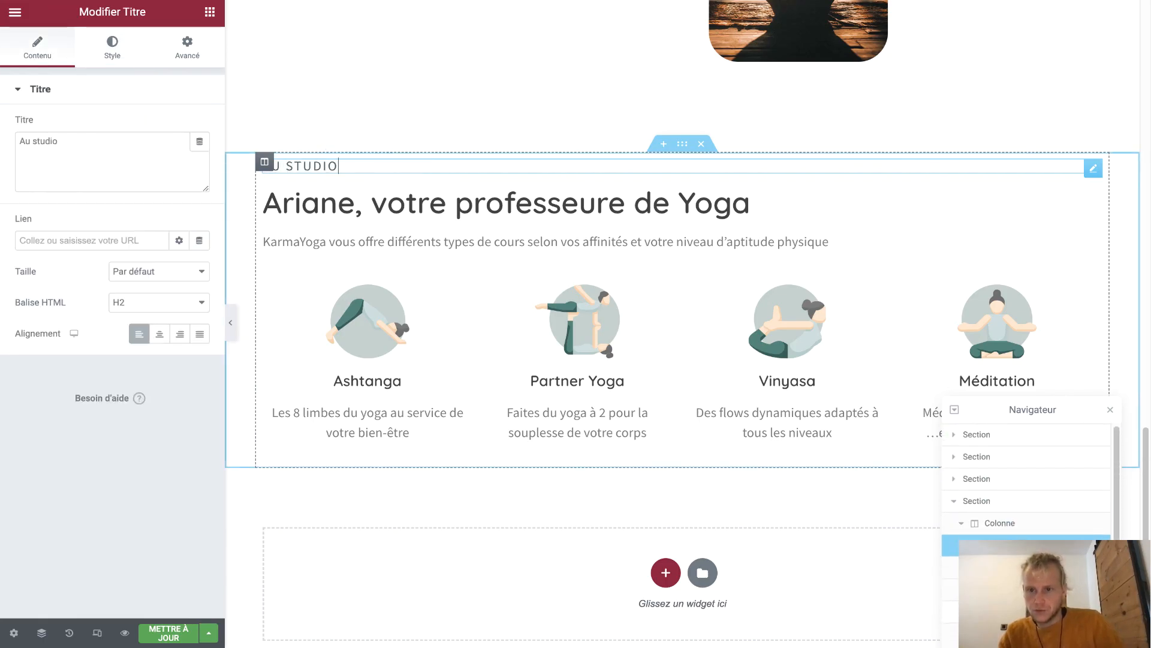
pyautogui.tripleClick(307, 203)
pyautogui.write('Les différents cours')
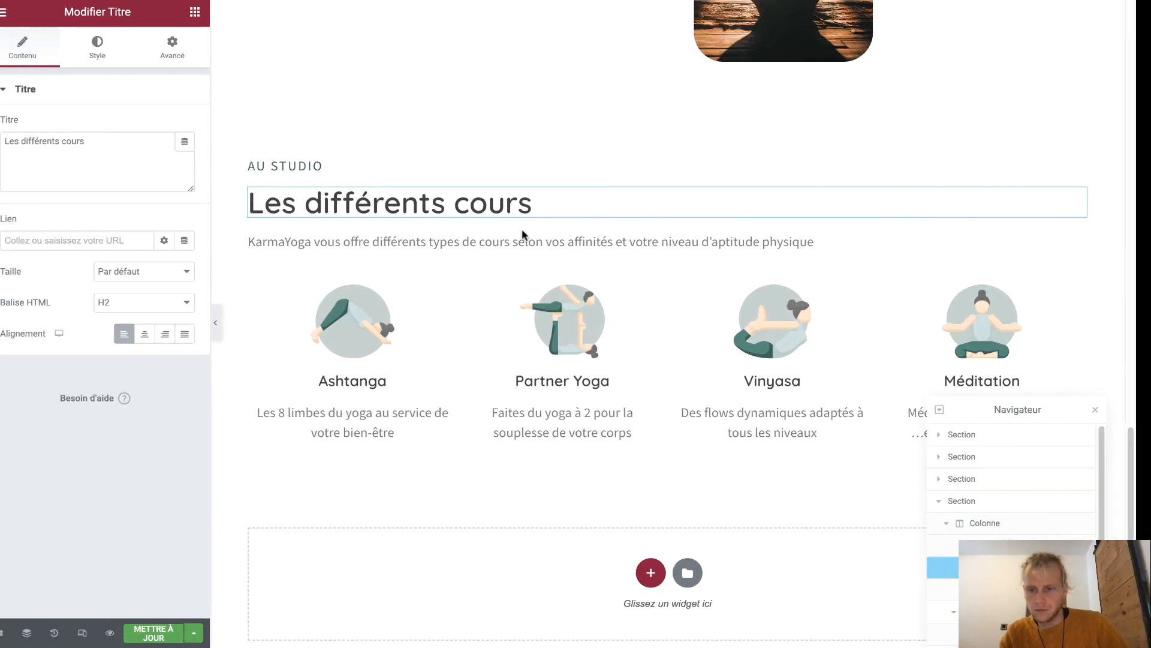
pyautogui.doubleClick(375, 202)
pyautogui.write('types')
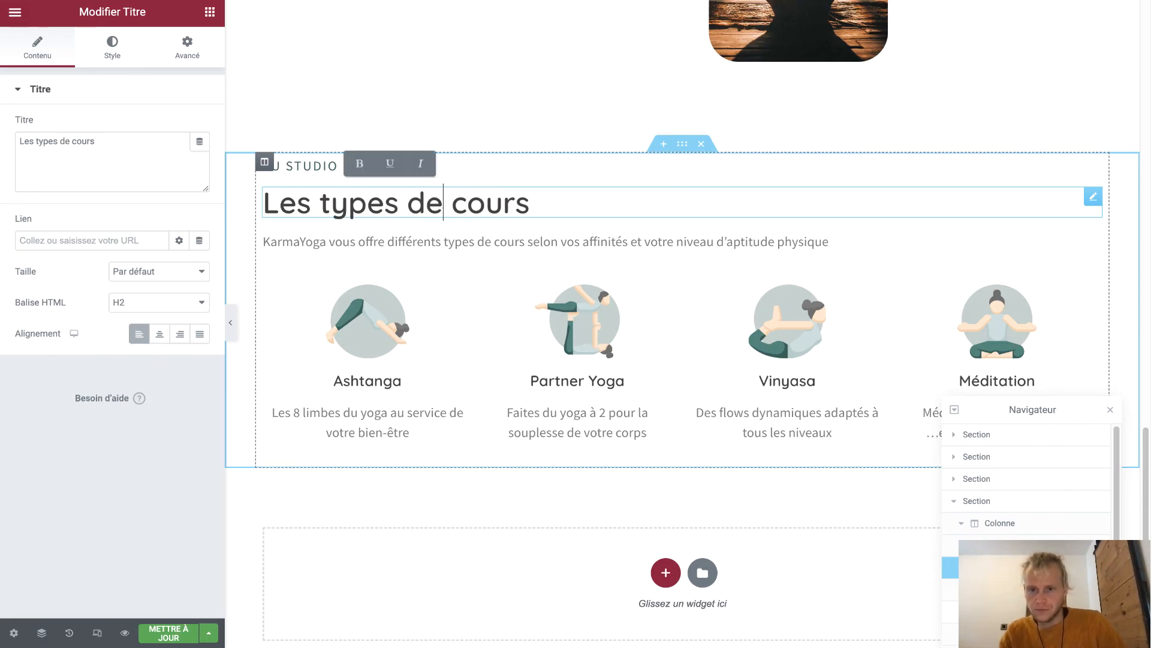
# Centre the course section's main heading, its "Au studio" overline and the introductory KarmaYoga text
pyautogui.click(159, 334)
pyautogui.click(345, 166)
pyautogui.click(113, 39)
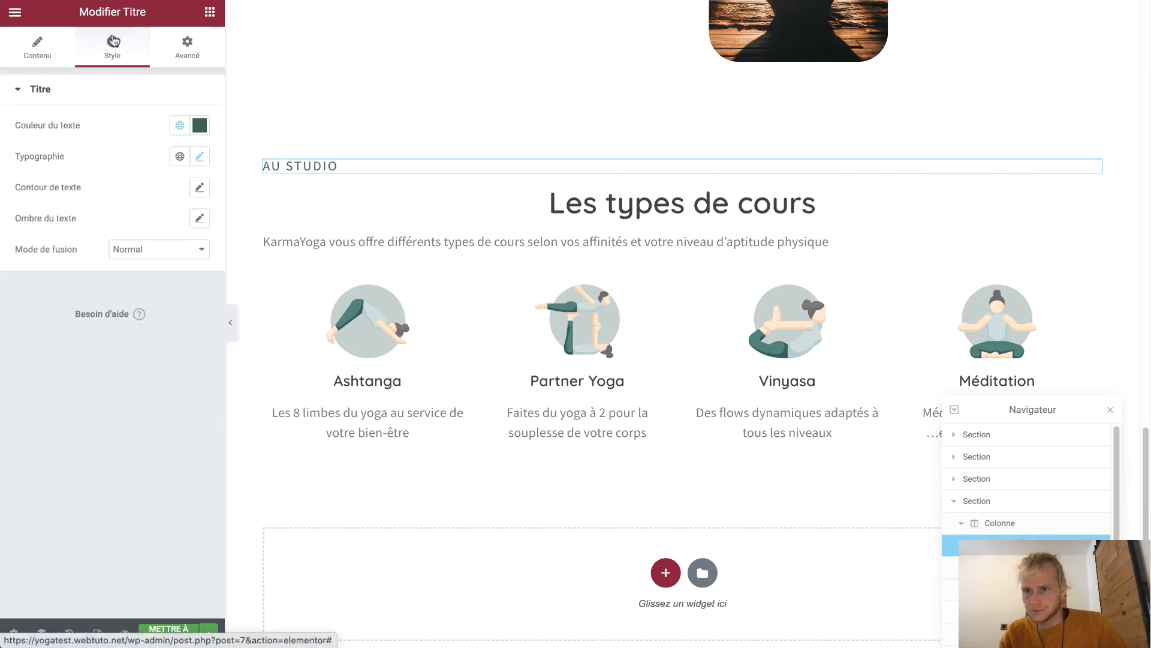
pyautogui.click(57, 37)
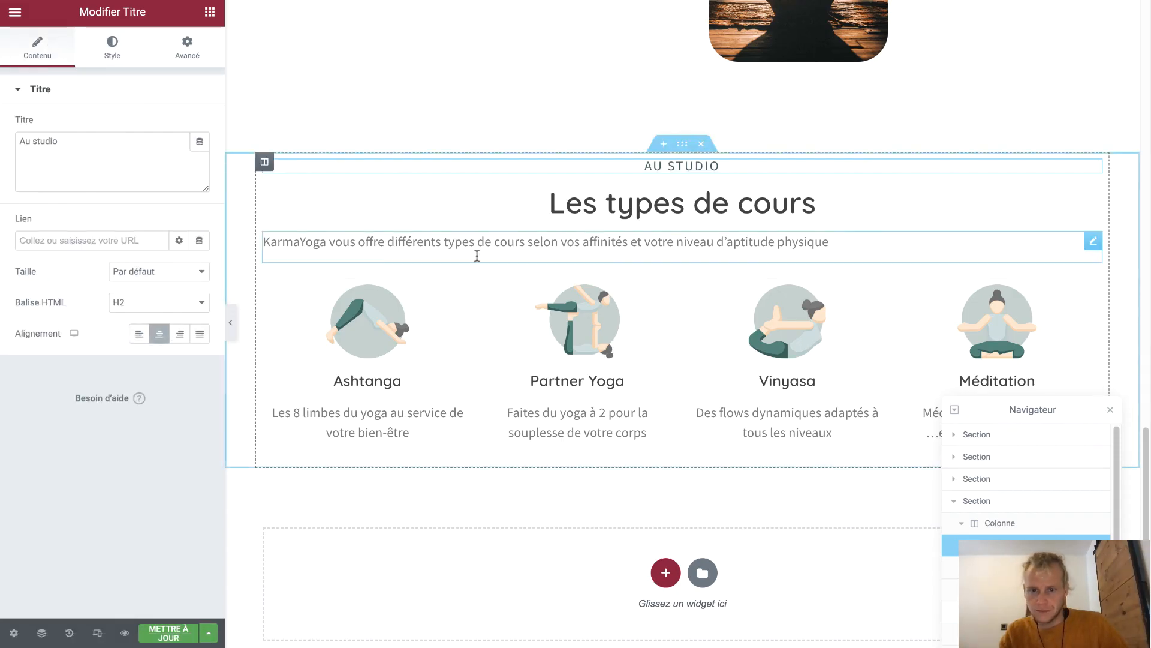
pyautogui.click(458, 242)
pyautogui.click(114, 45)
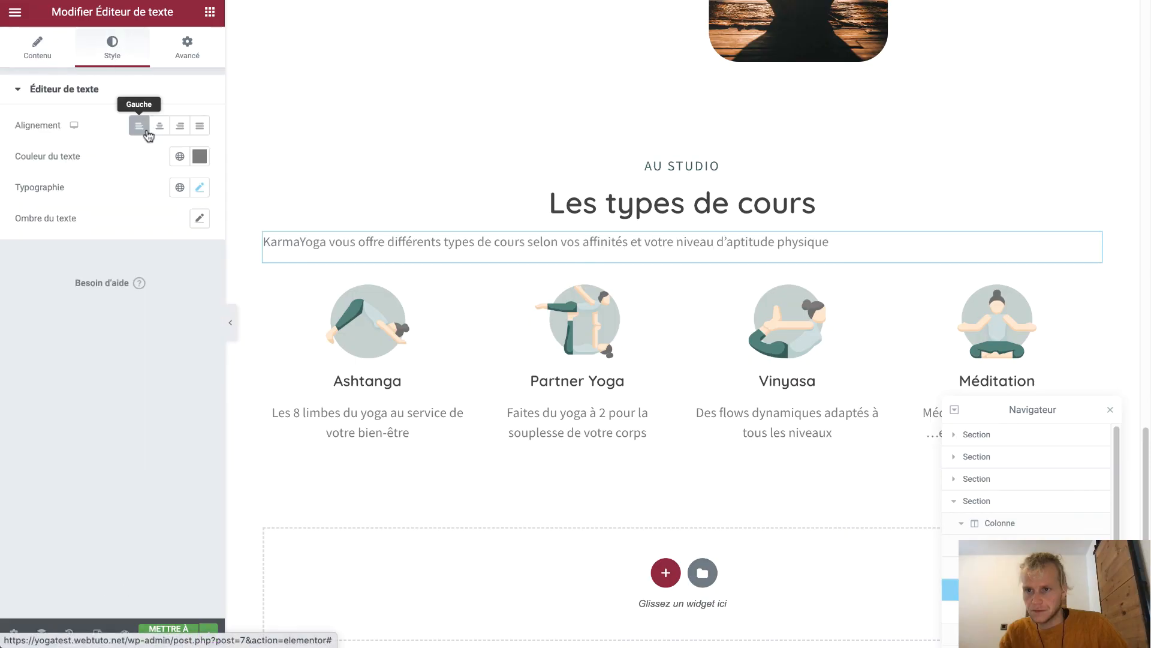
pyautogui.click(159, 126)
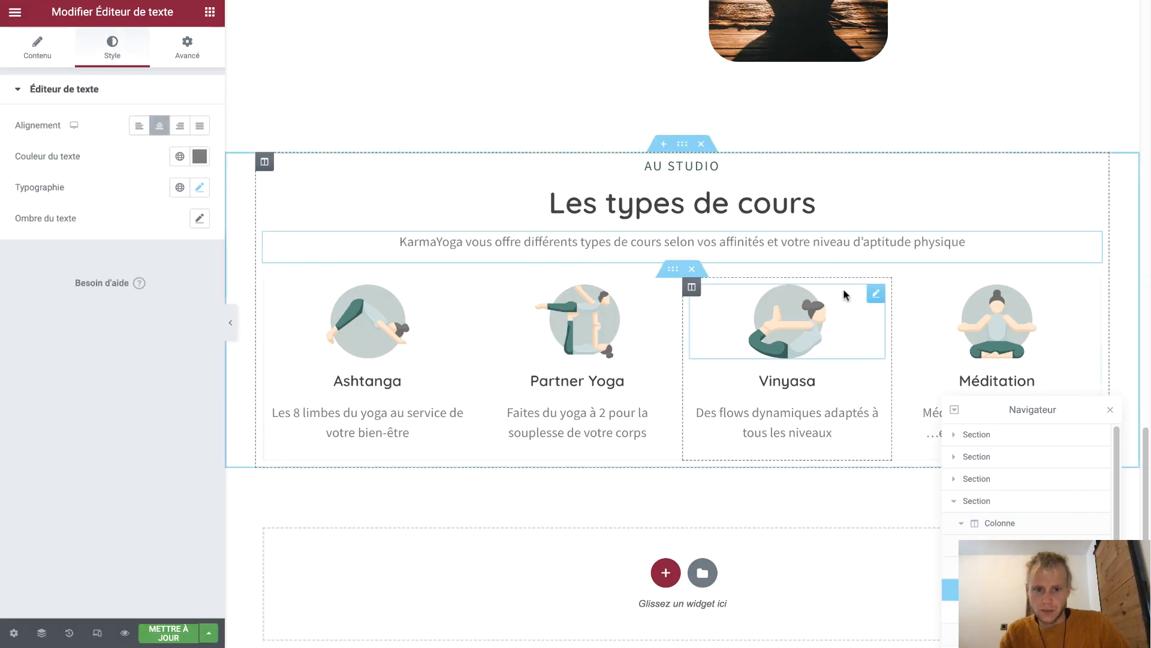
# Review the home page from the hero through the course cards and teacher section down to the course types
pyautogui.scroll(6, 844, 289)
pyautogui.scroll(10, 844, 290)
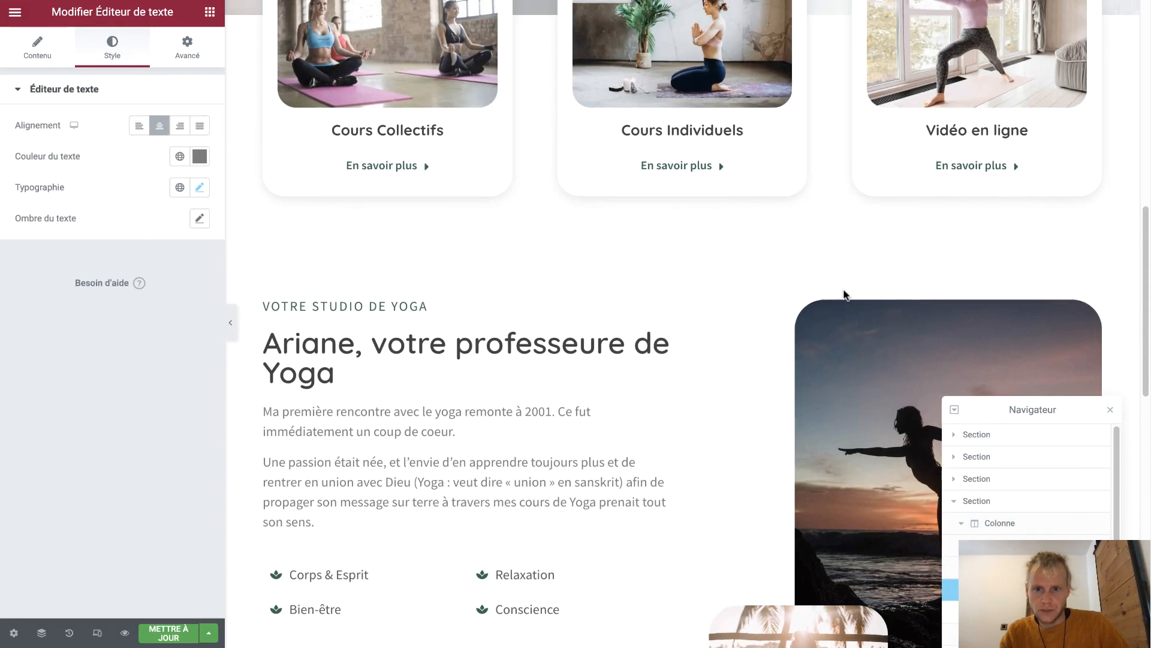
pyautogui.scroll(-9, 844, 291)
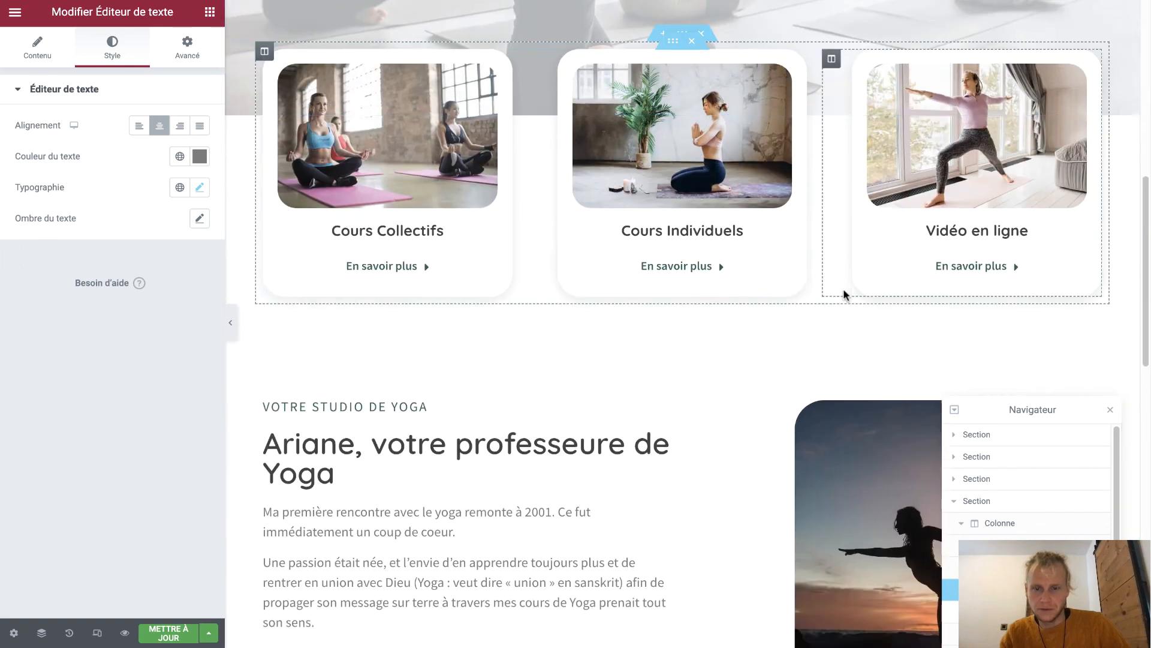
pyautogui.scroll(8, 844, 291)
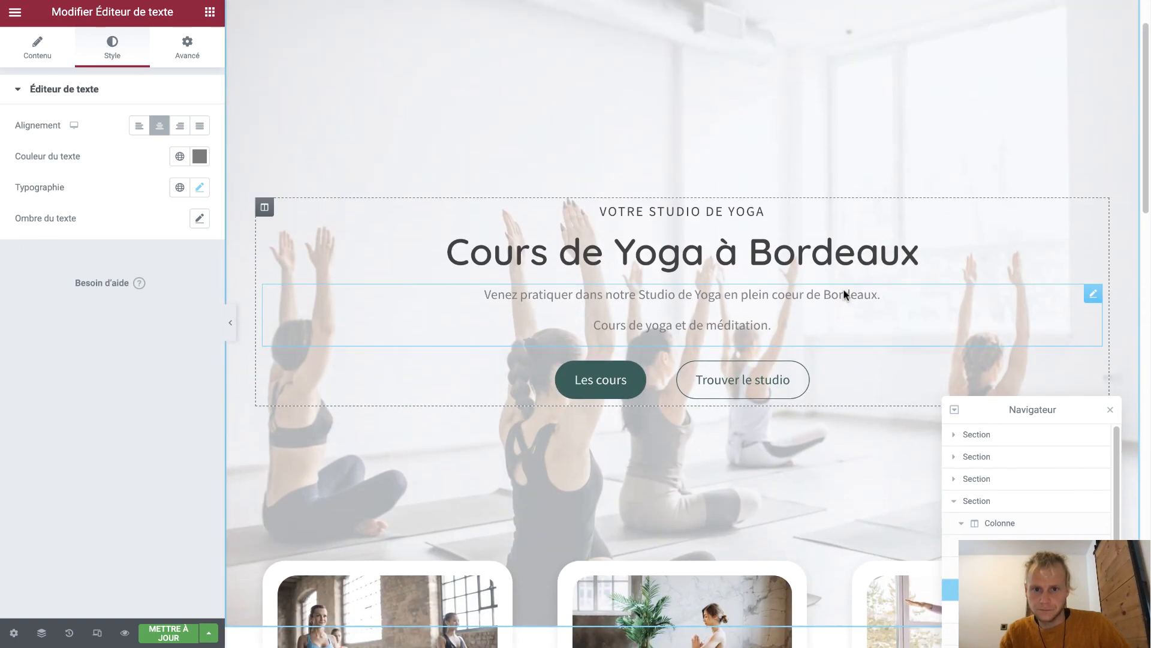
pyautogui.scroll(-10, 843, 293)
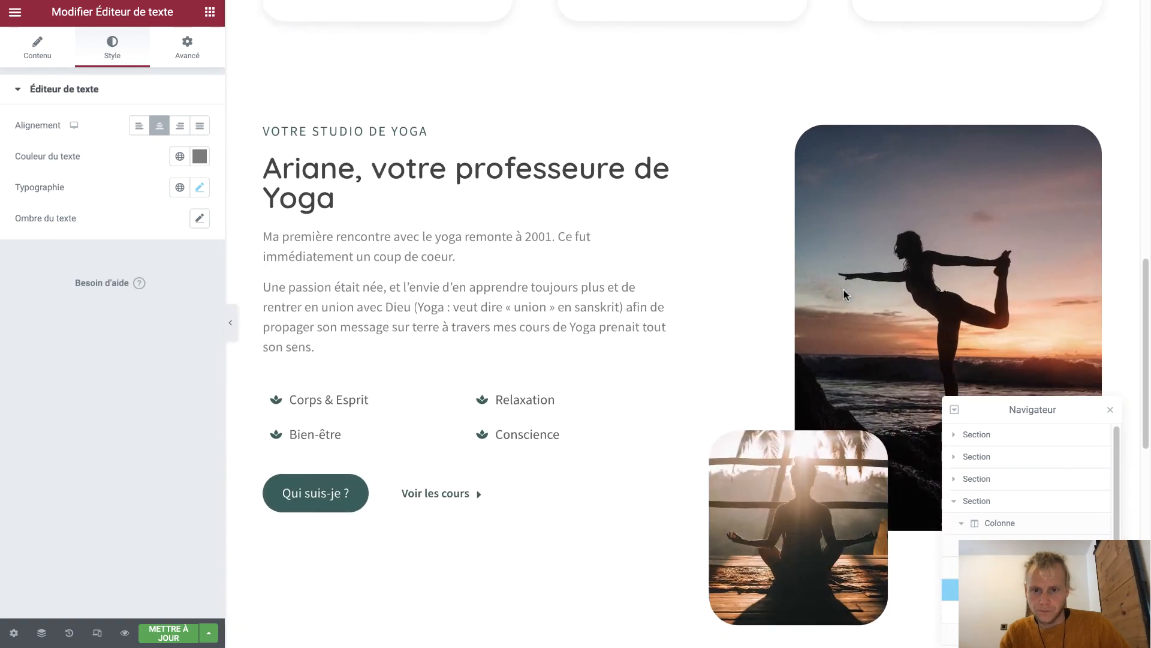
pyautogui.scroll(-3, 844, 294)
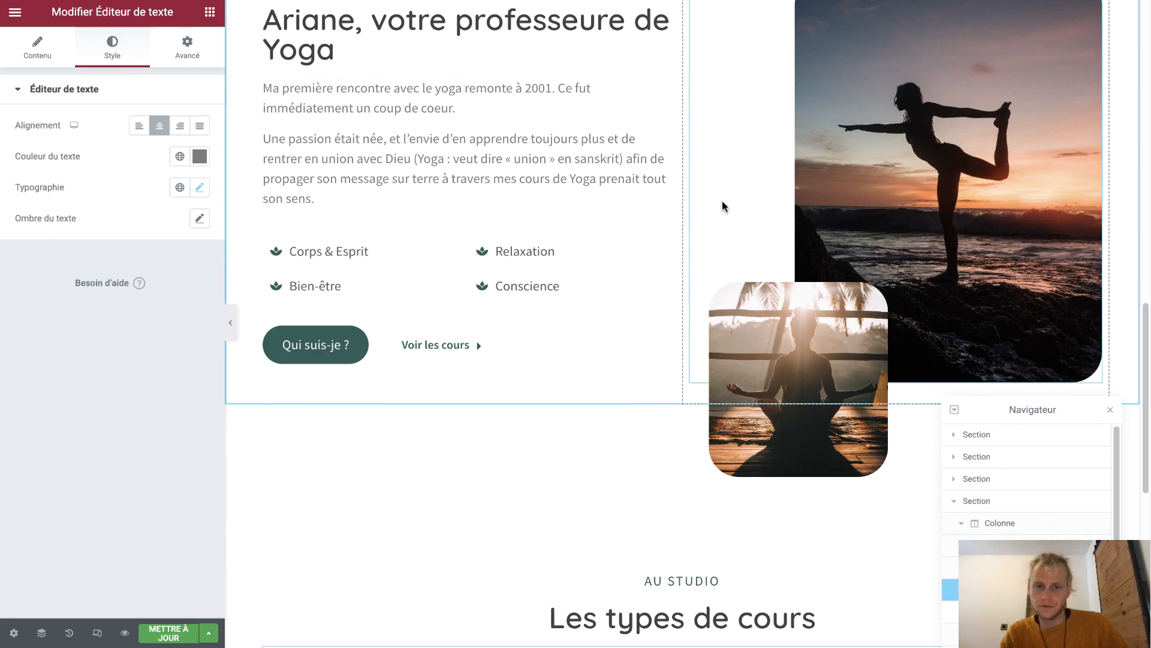
pyautogui.scroll(-9, 724, 206)
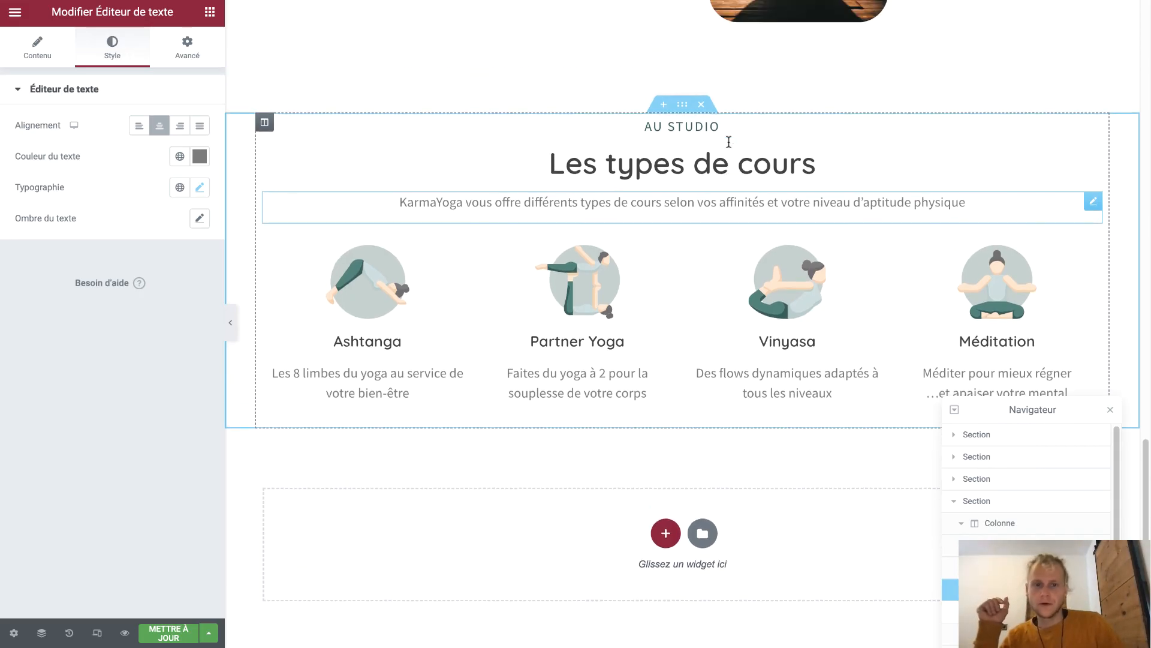
pyautogui.scroll(6, 729, 141)
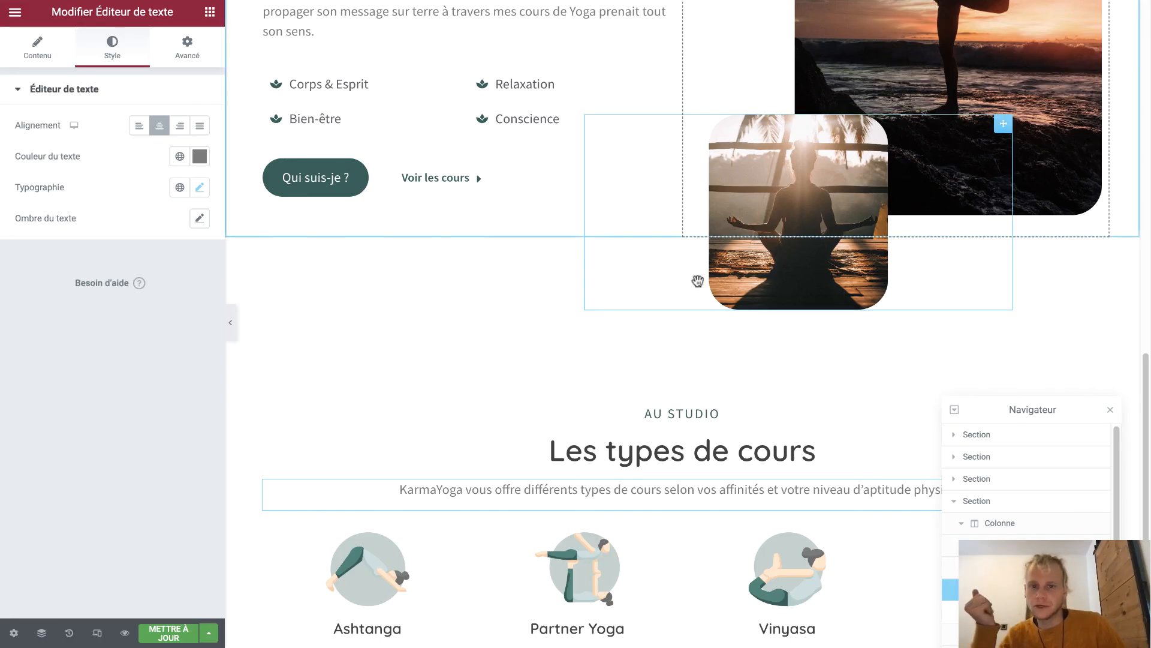
pyautogui.scroll(7, 700, 272)
pyautogui.scroll(12, 698, 281)
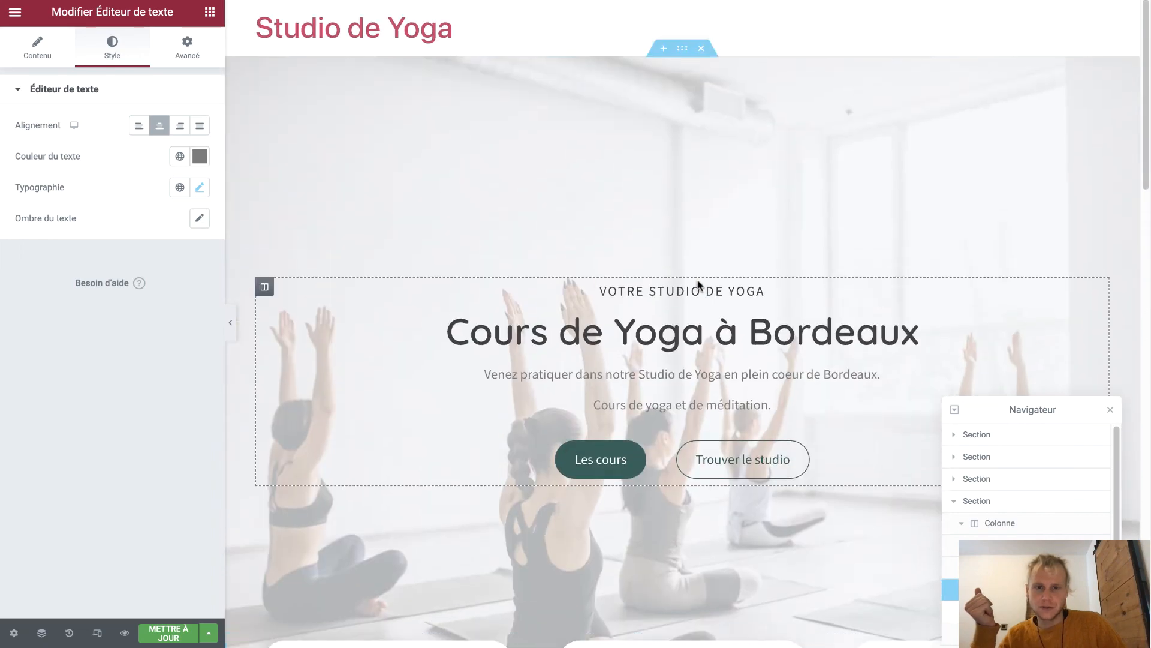
pyautogui.scroll(-11, 698, 285)
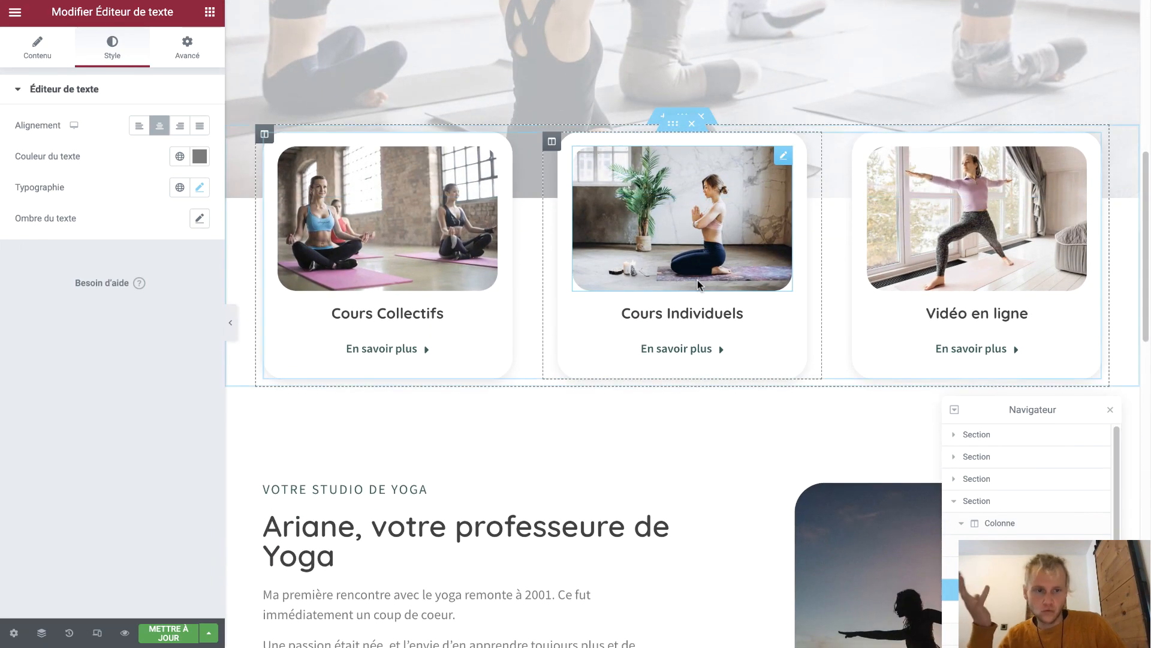
pyautogui.scroll(-13, 697, 285)
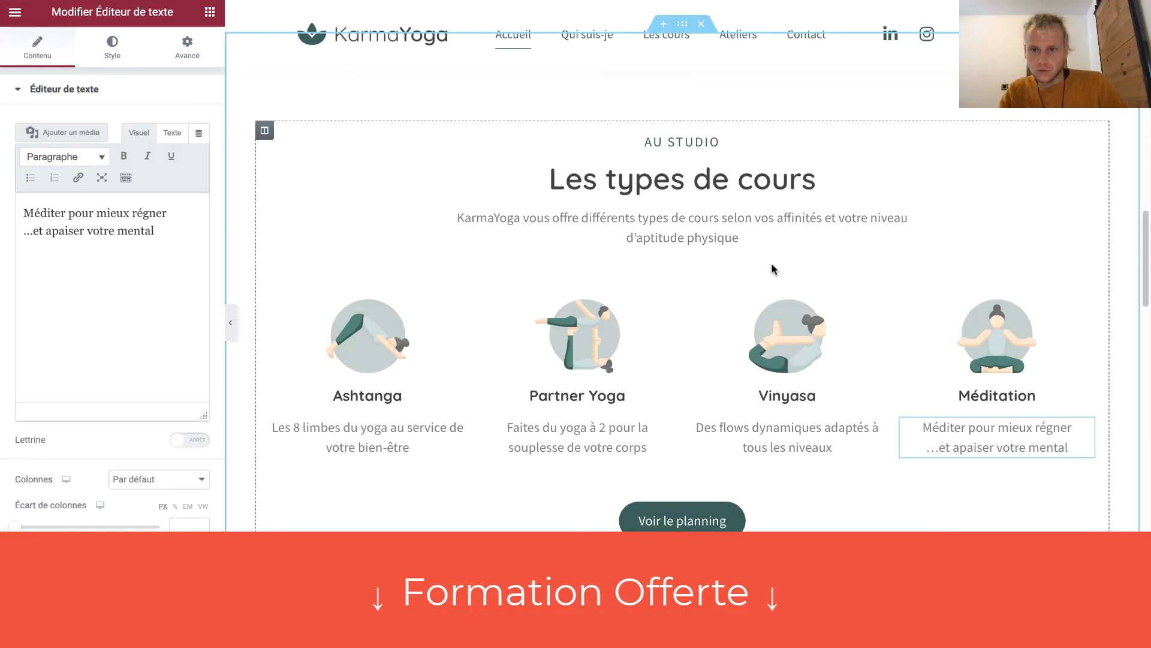
# Examine the finished KarmaYoga home page's testimonials, course photo gallery and free training sign-up sections
pyautogui.scroll(-9, 773, 268)
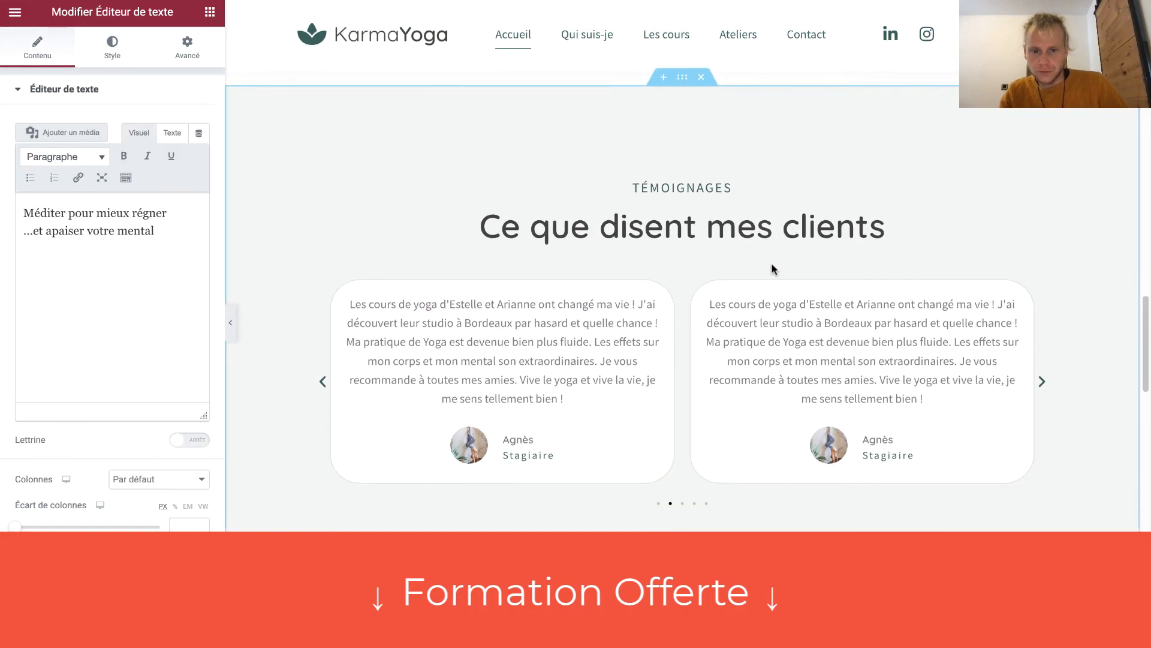
pyautogui.scroll(-5, 912, 367)
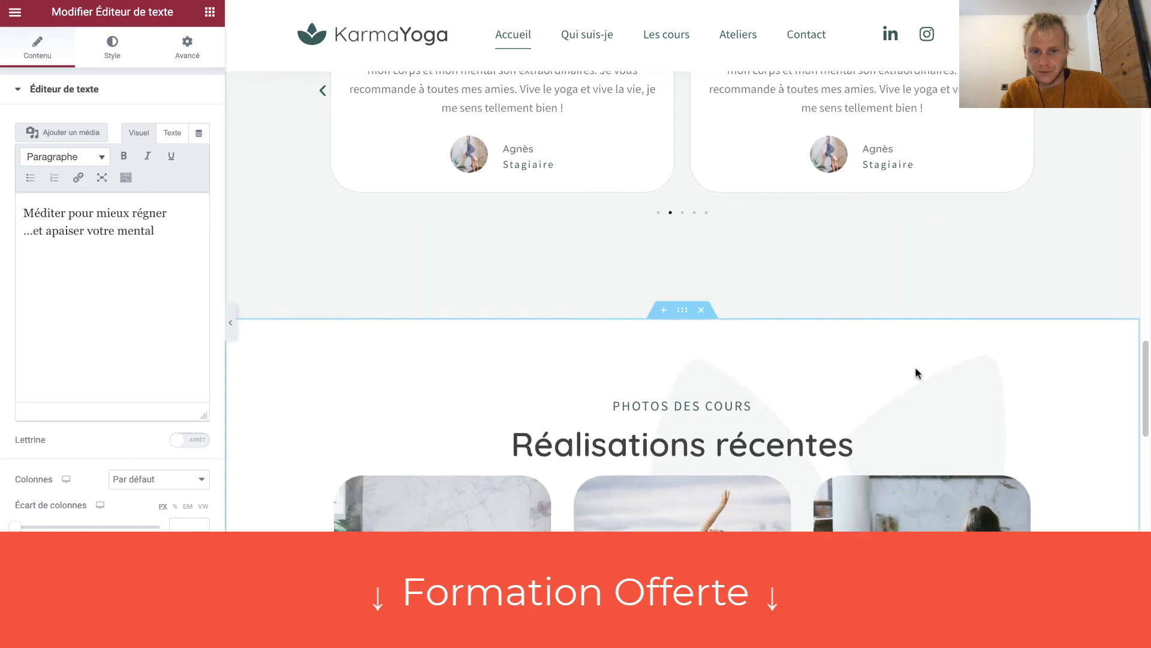
pyautogui.scroll(-15, 915, 373)
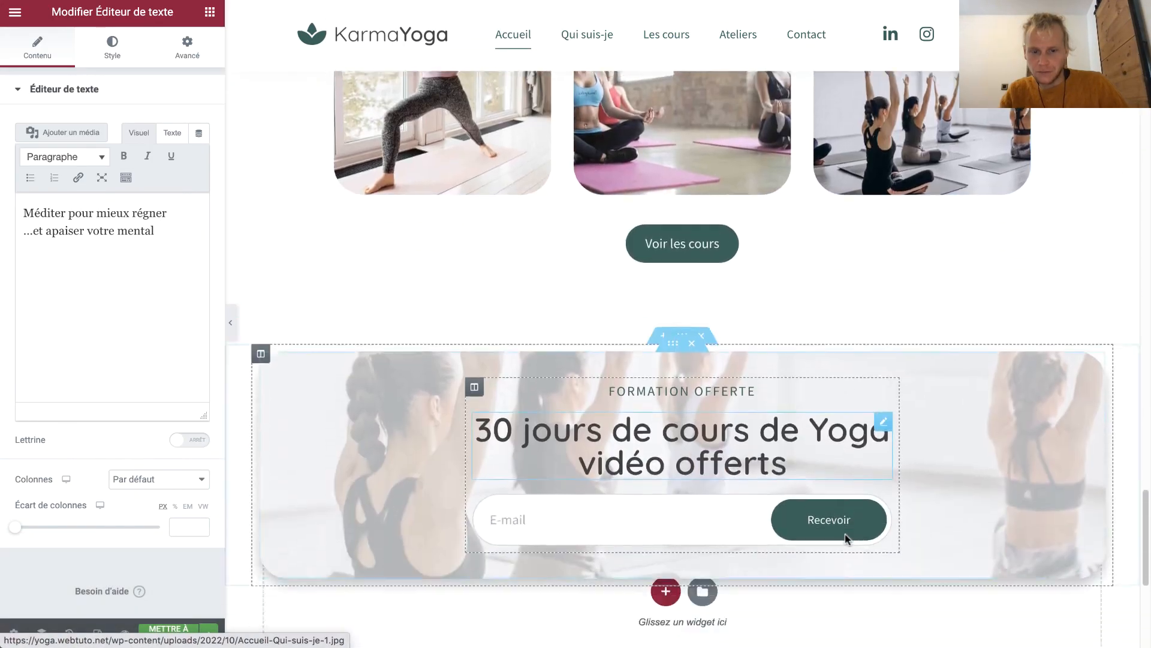
pyautogui.scroll(-4, 845, 533)
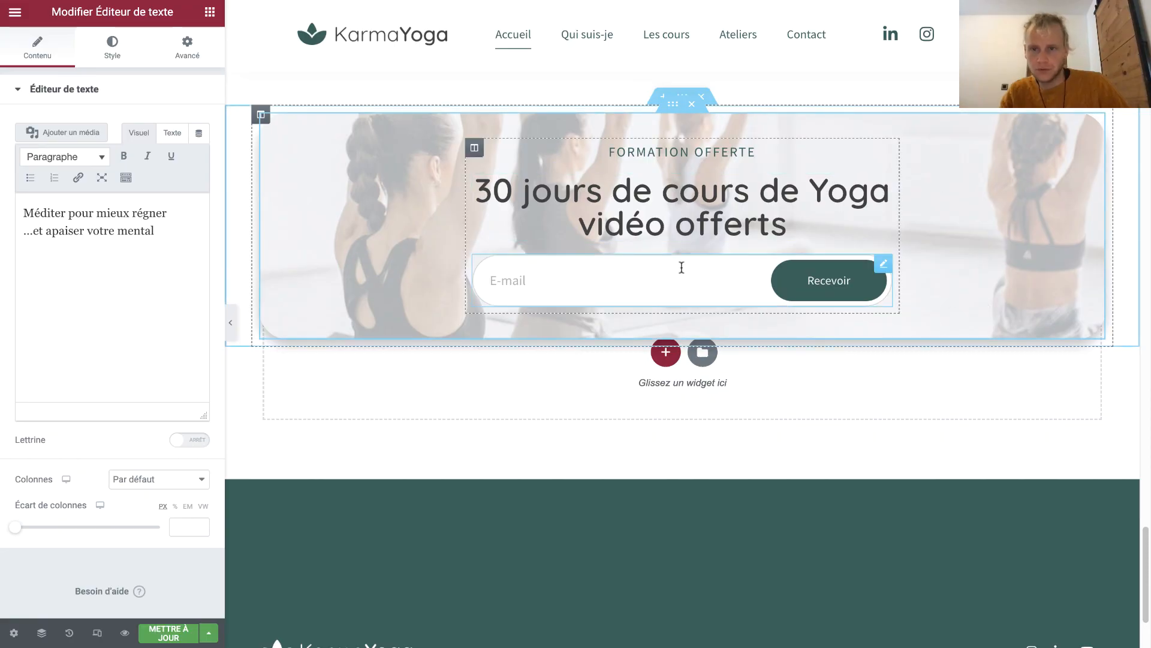
pyautogui.scroll(10, 682, 267)
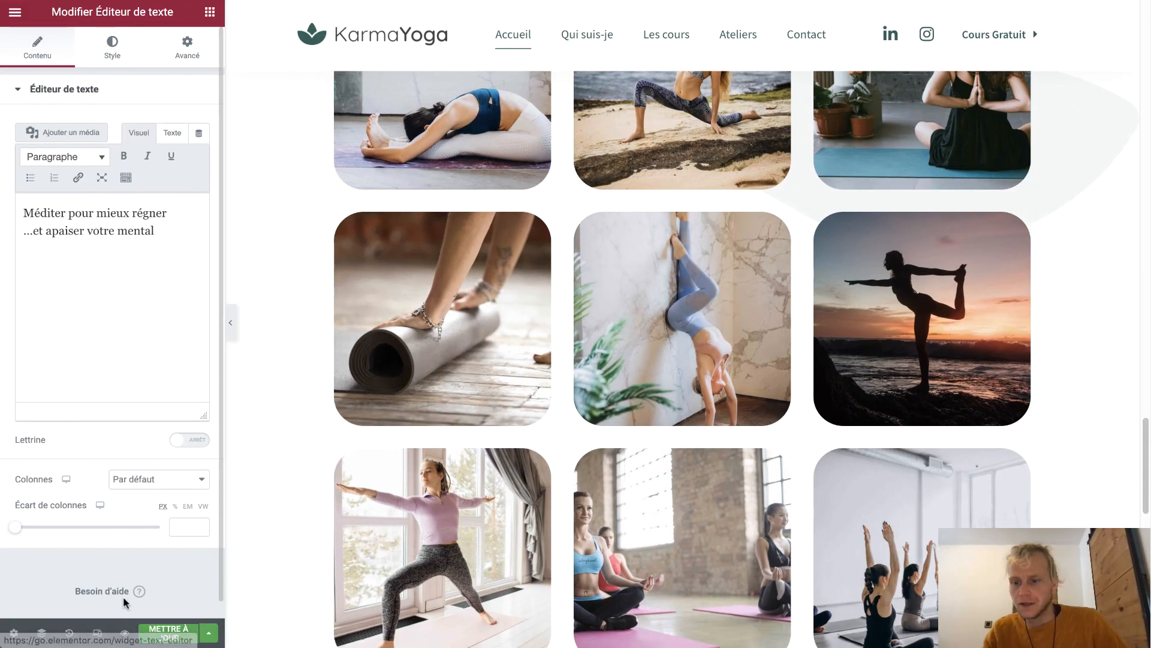
# Preview the finished home page outside the editor, and open the site's "Qui suis-je" page to view its about section
pyautogui.click(124, 633)
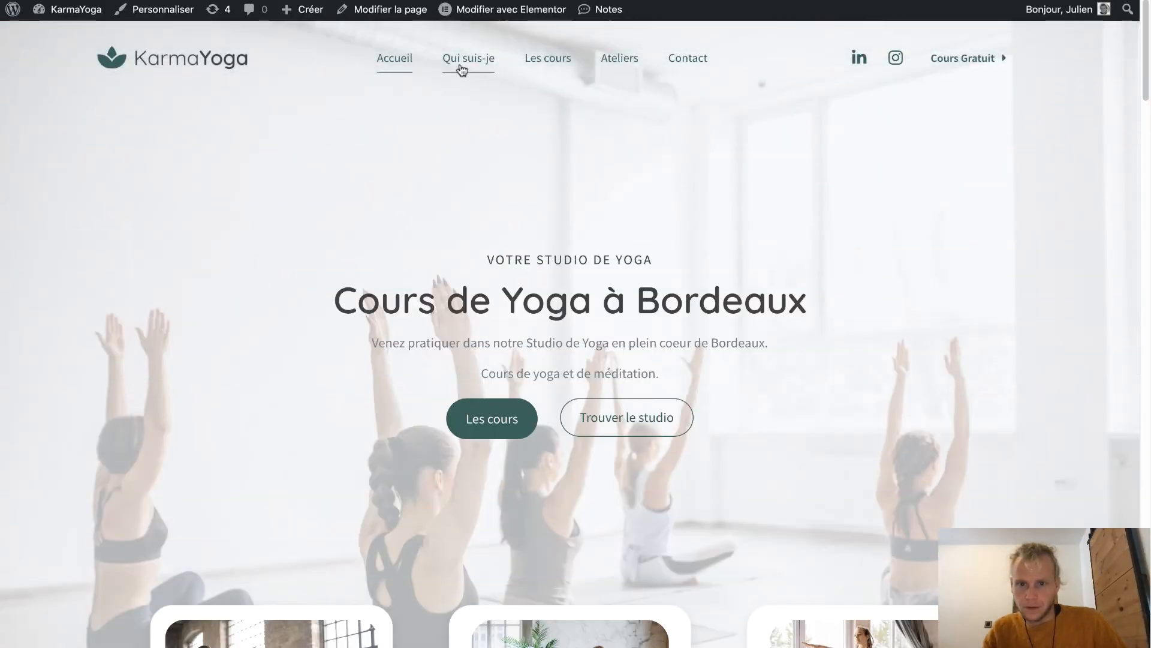
pyautogui.click(462, 69)
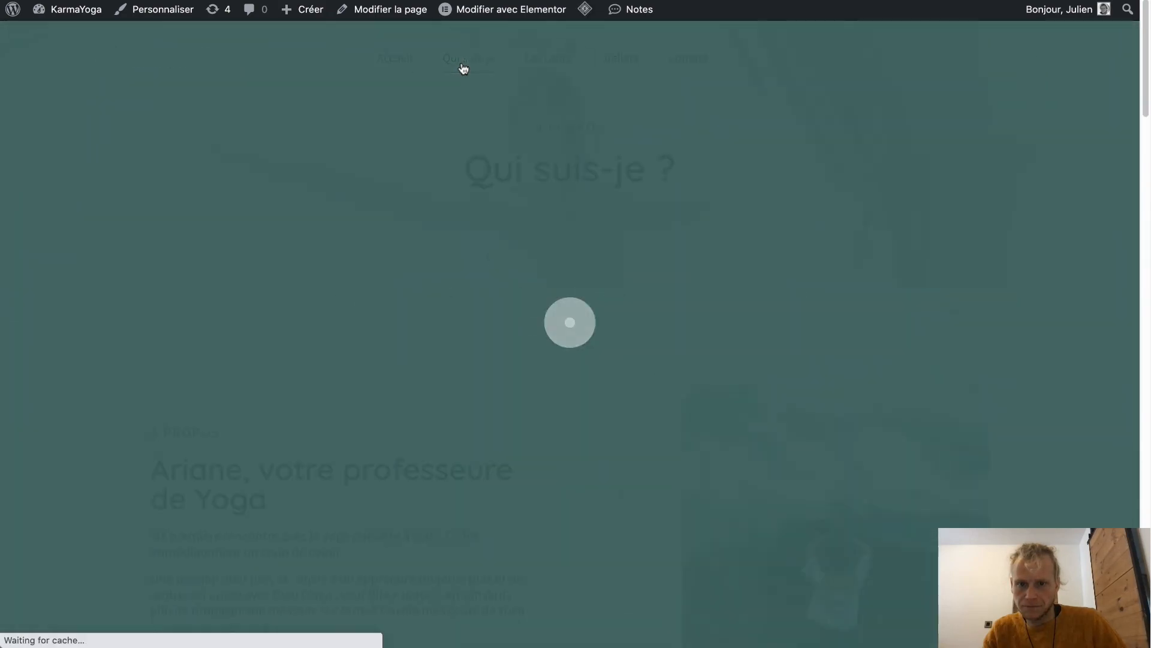
pyautogui.scroll(-5, 600, 299)
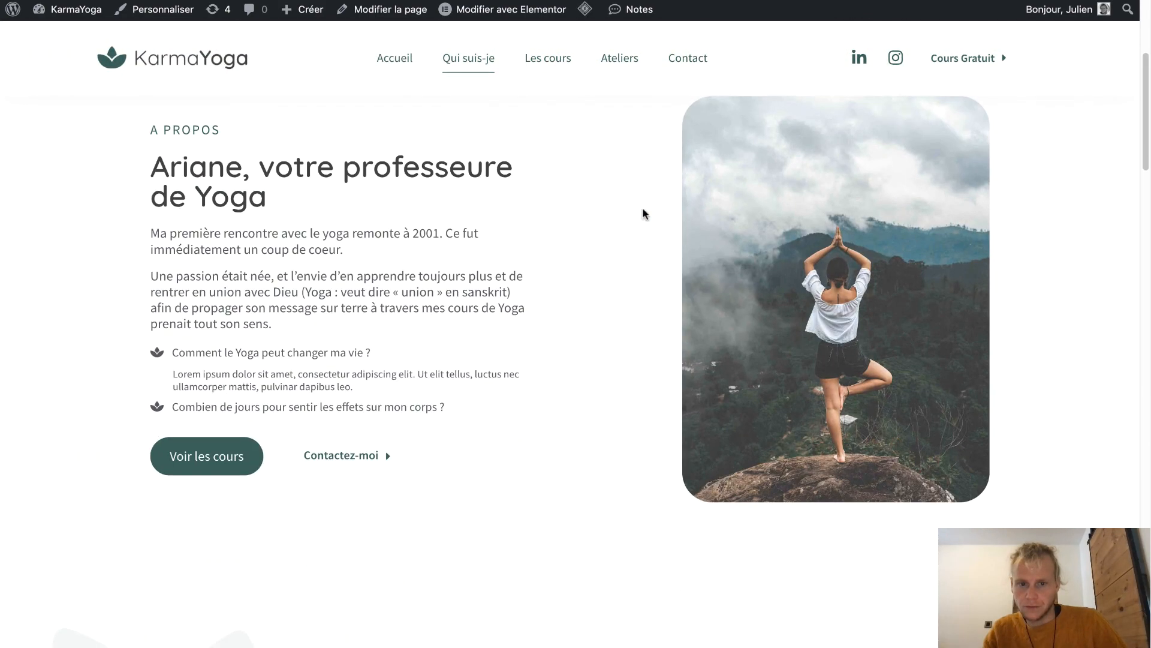
# Review the "Qui suis-je" page from "Mon histoire" through the team, group course cards and FAQ to the free first course sign-up
pyautogui.scroll(-10, 542, 567)
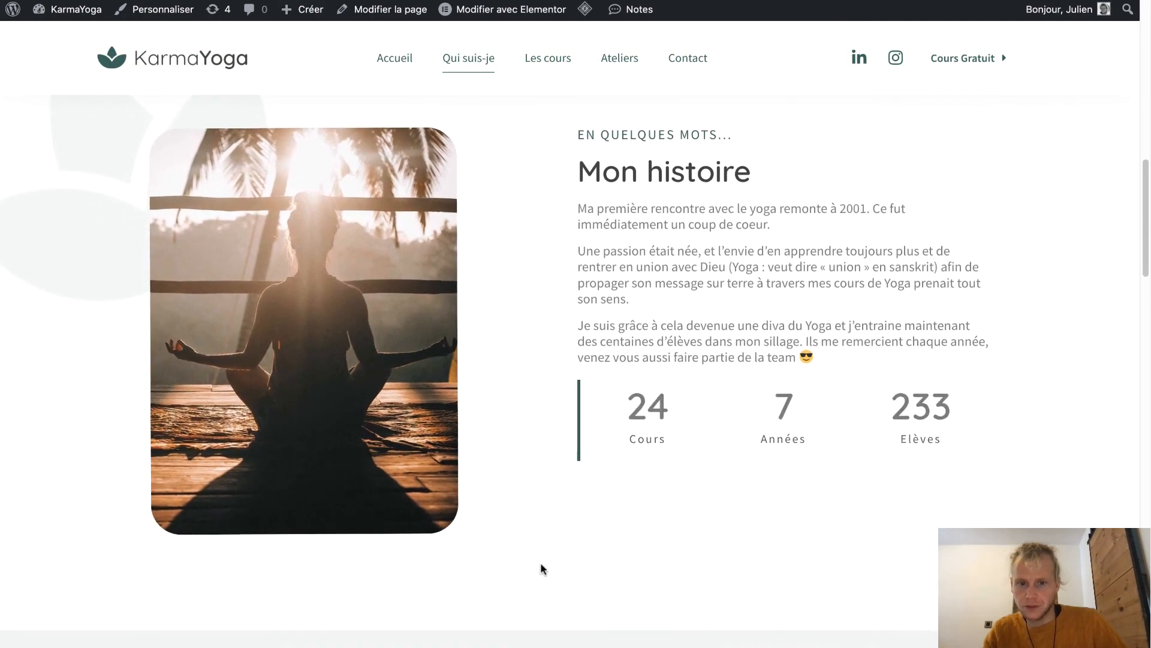
pyautogui.scroll(-12, 541, 568)
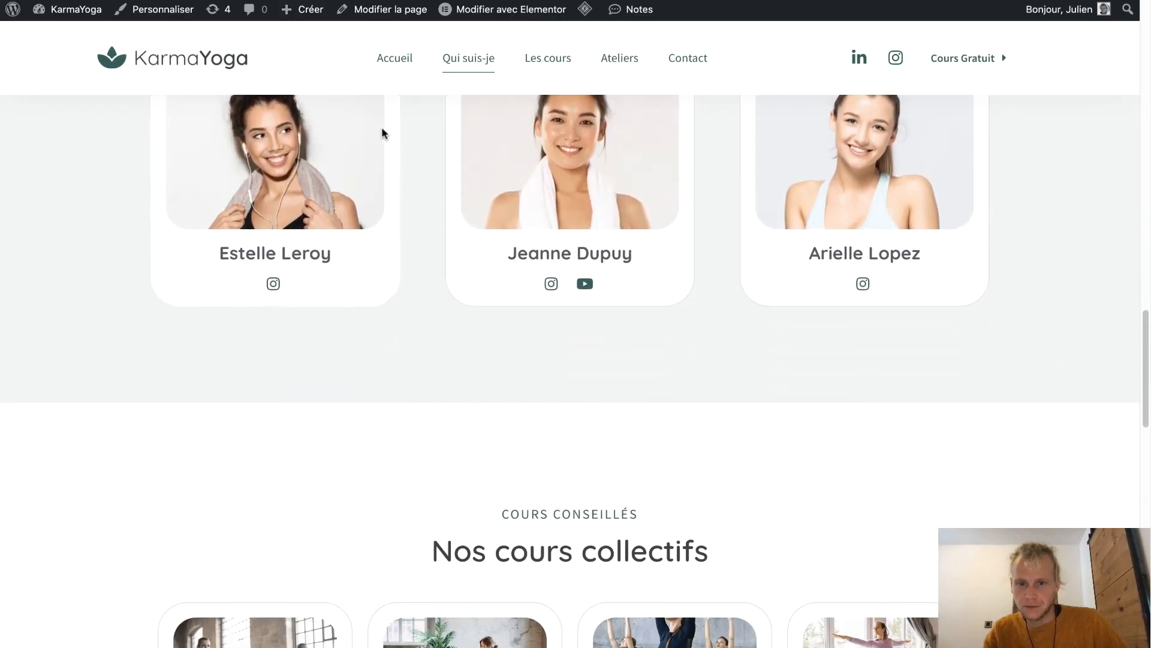
pyautogui.scroll(-8, 598, 424)
pyautogui.scroll(3, 647, 291)
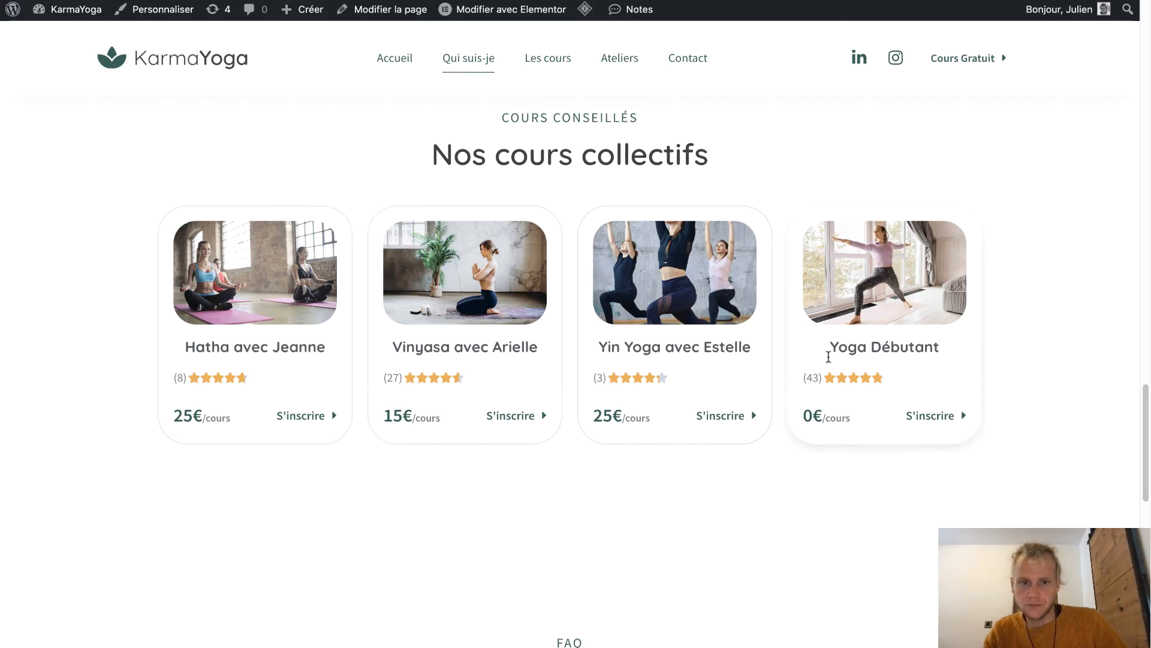
pyautogui.scroll(-8, 719, 585)
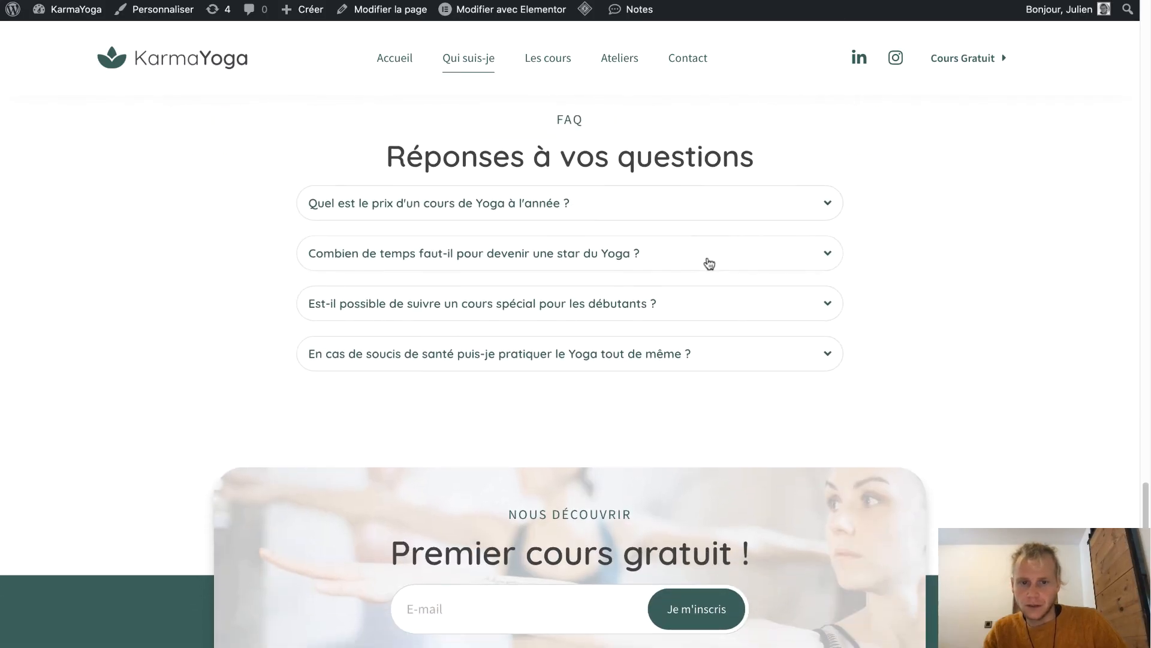
pyautogui.scroll(-3, 738, 447)
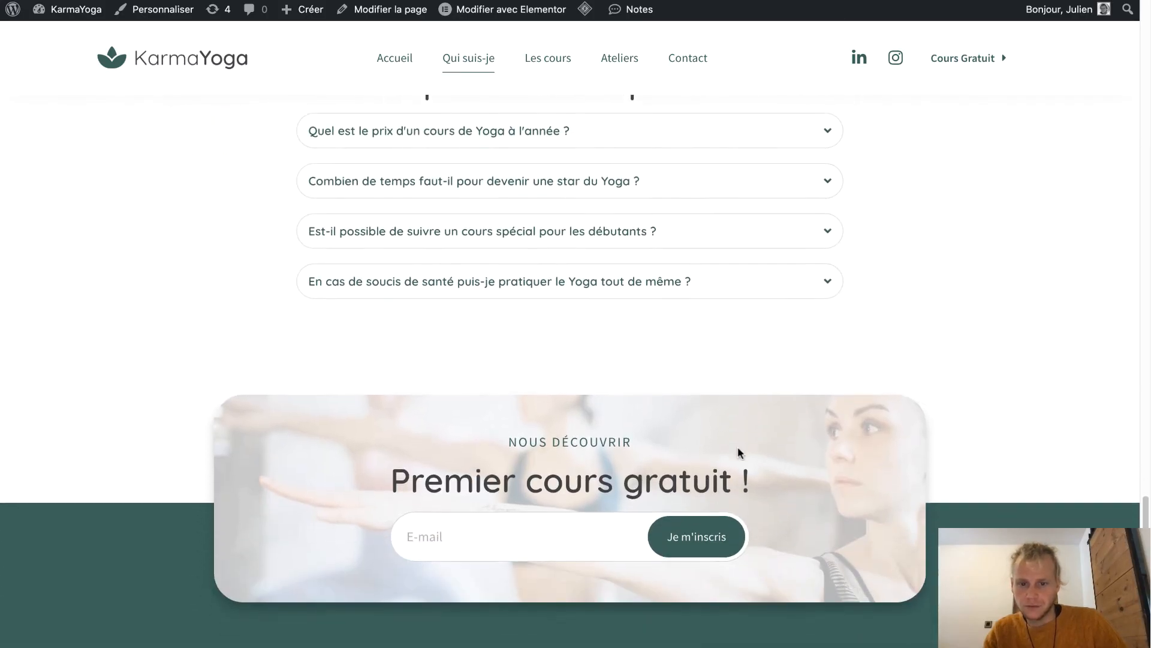
# Open the site's "Les cours" page and examine its course type sections and the "Spécificité de nos cours" cards
pyautogui.moveTo(559, 13)
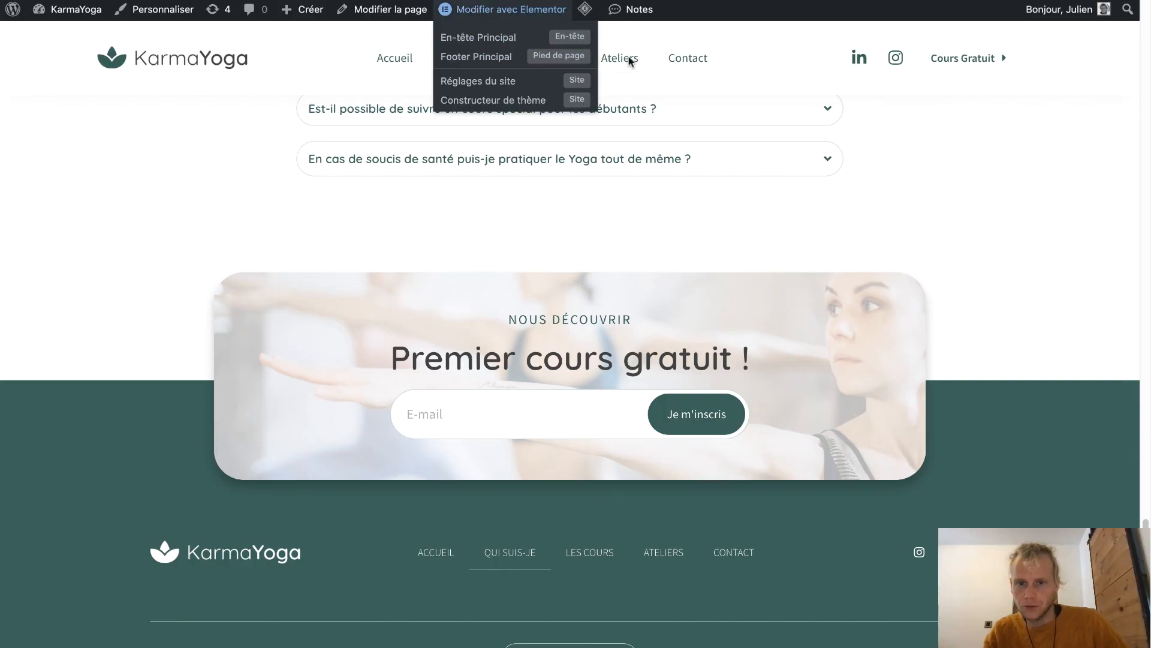
pyautogui.click(552, 69)
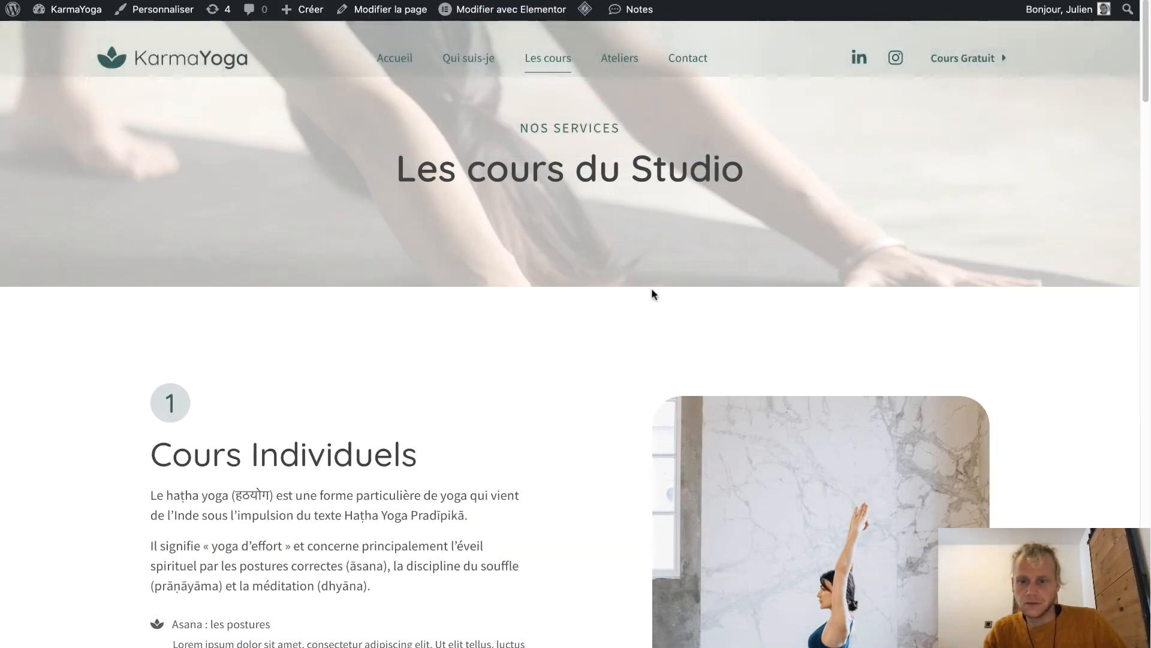
pyautogui.scroll(-20, 558, 360)
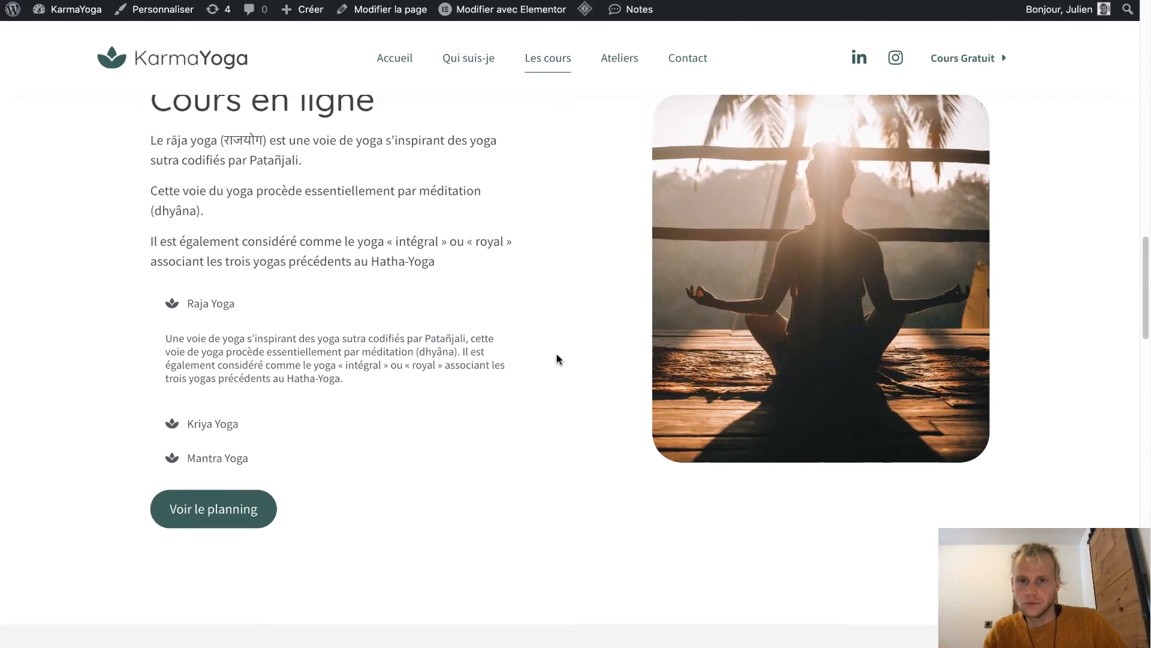
pyautogui.scroll(-15, 558, 360)
pyautogui.scroll(8, 558, 360)
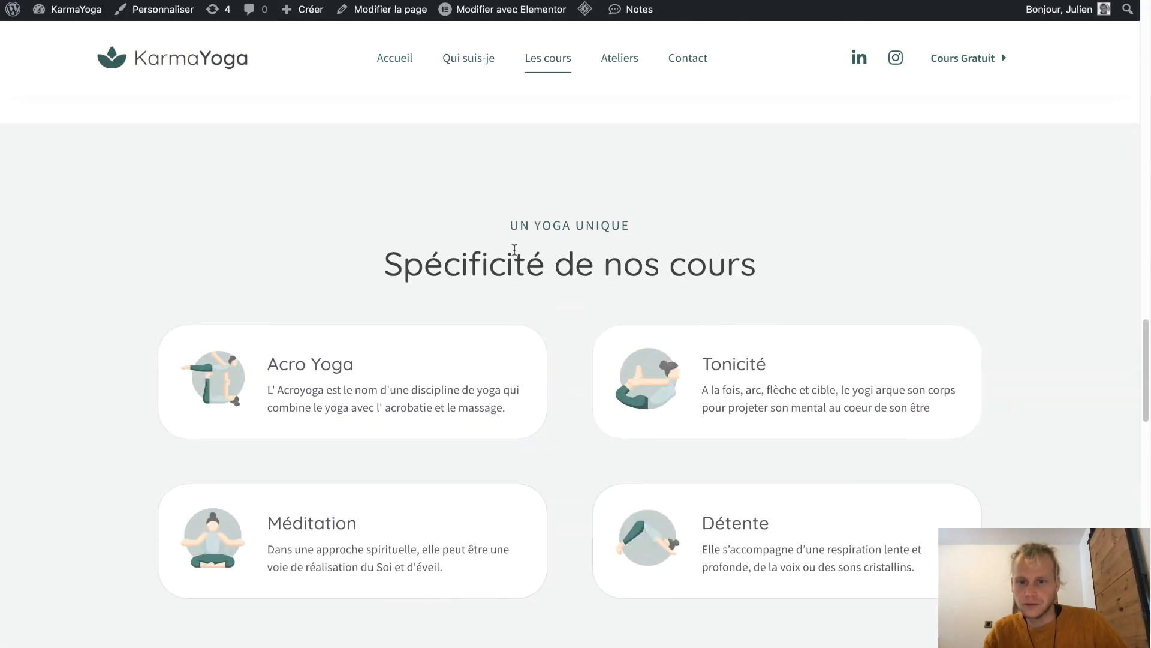
pyautogui.scroll(9, 514, 248)
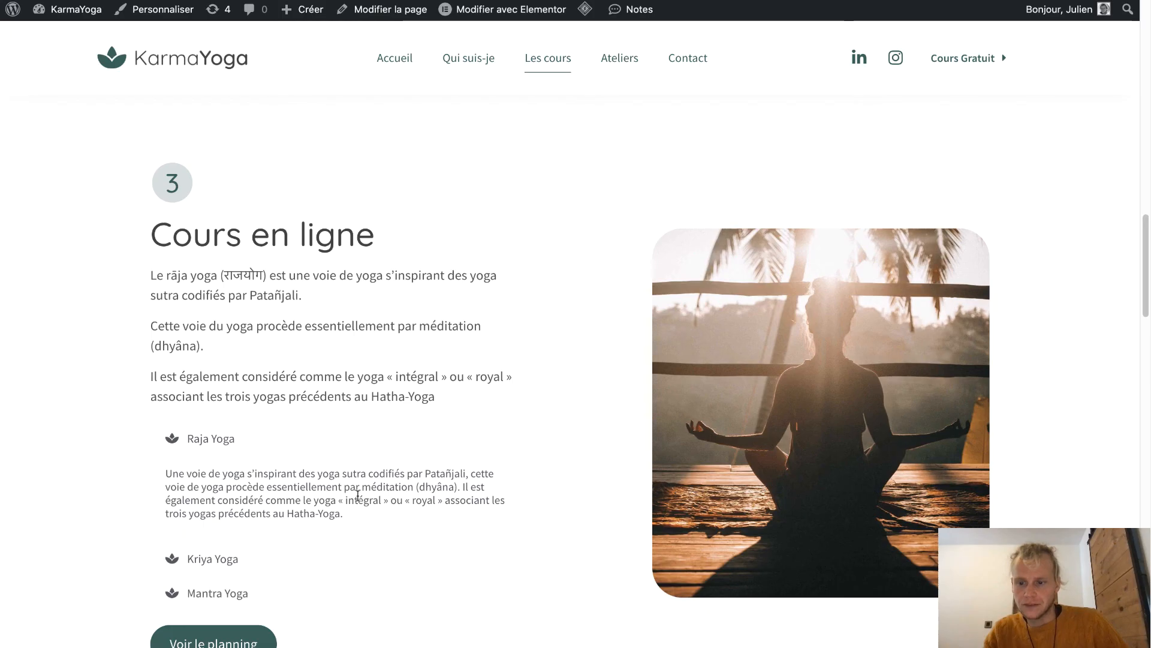
pyautogui.scroll(-2, 358, 495)
pyautogui.scroll(8, 417, 398)
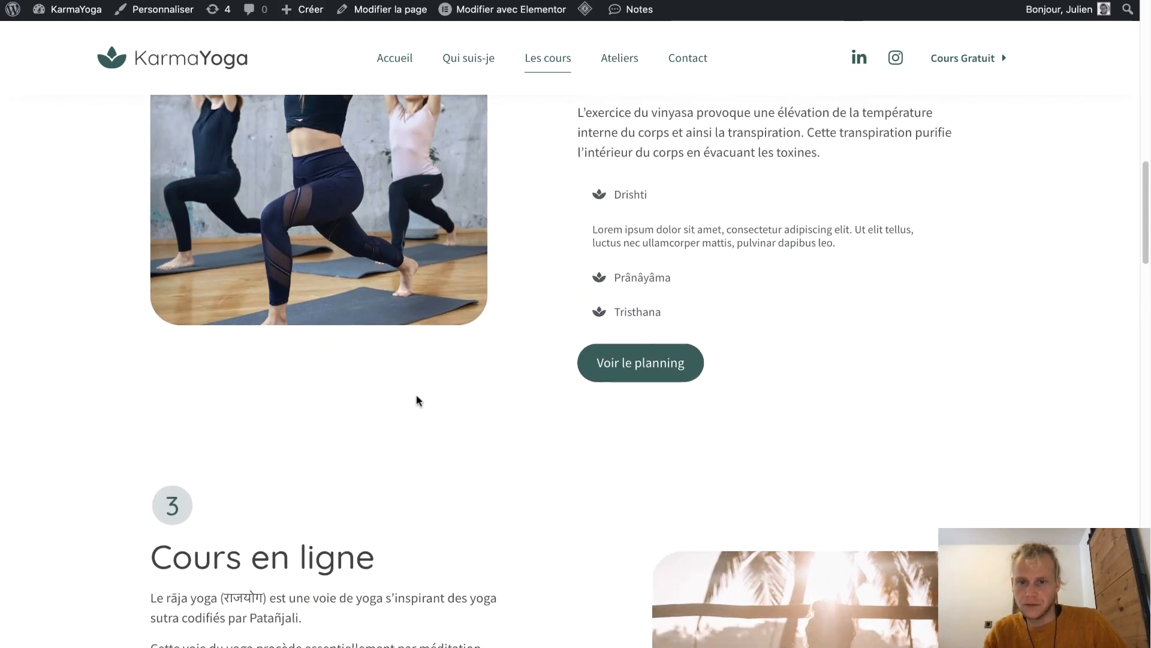
# Try out the expandable lists on the courses page, expanding Kriya Yoga, Prânâyâma and "Dhyana : Méditation"
pyautogui.scroll(-5, 417, 398)
pyautogui.click(219, 470)
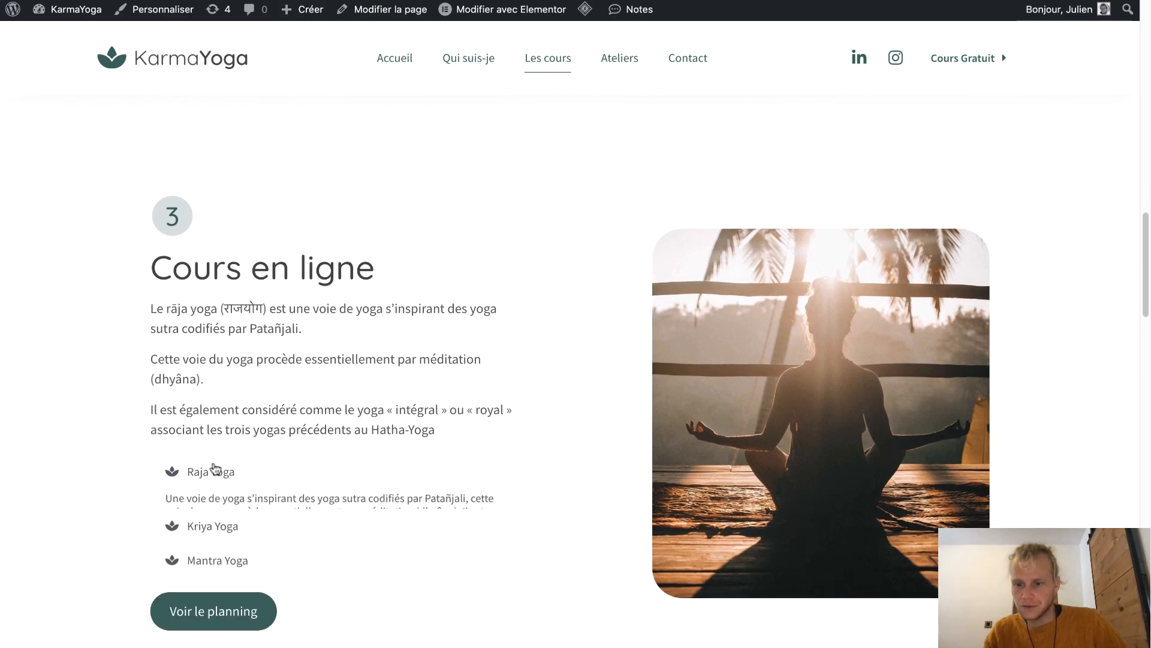
pyautogui.click(224, 505)
pyautogui.scroll(7, 493, 350)
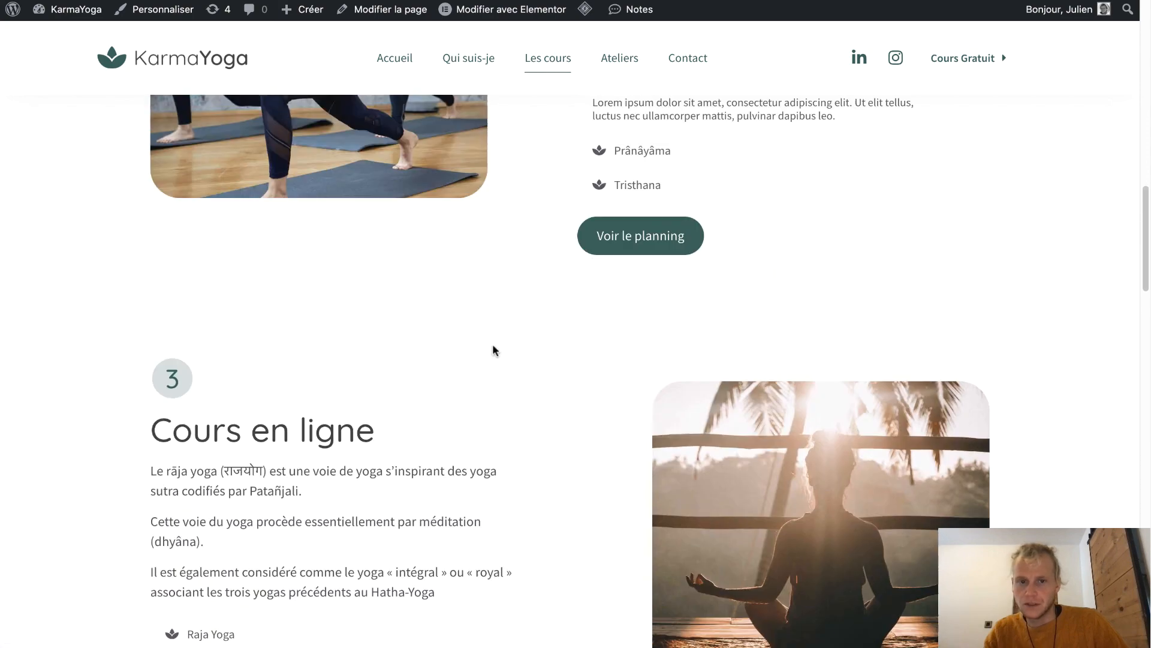
pyautogui.click(641, 362)
pyautogui.scroll(7, 641, 362)
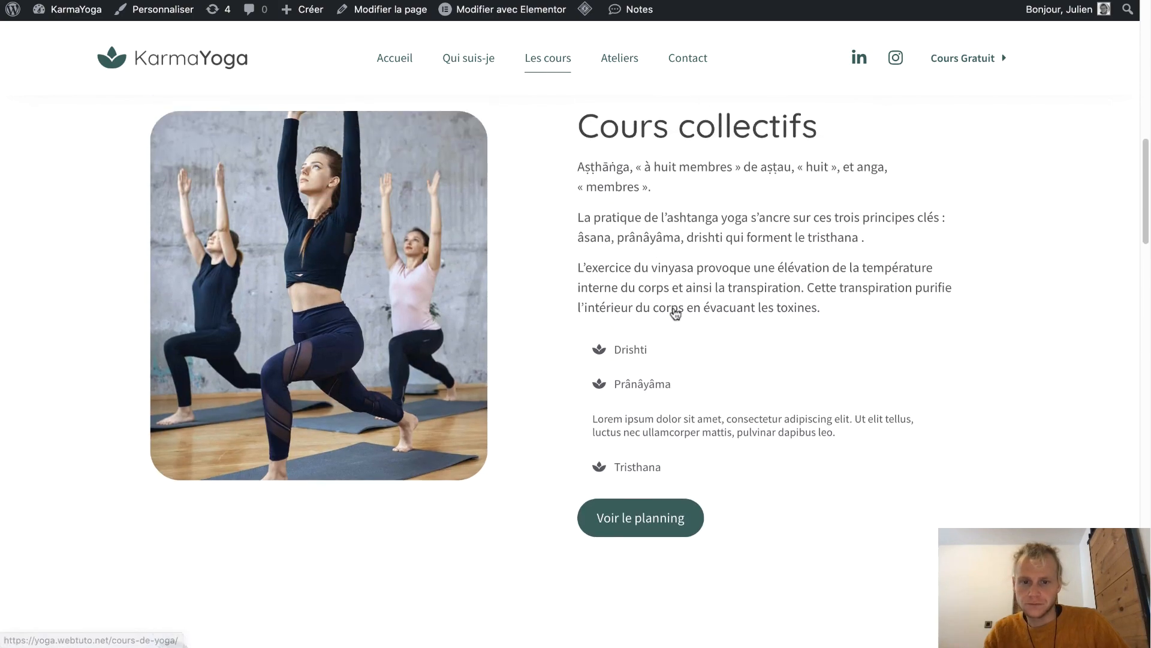
pyautogui.click(289, 256)
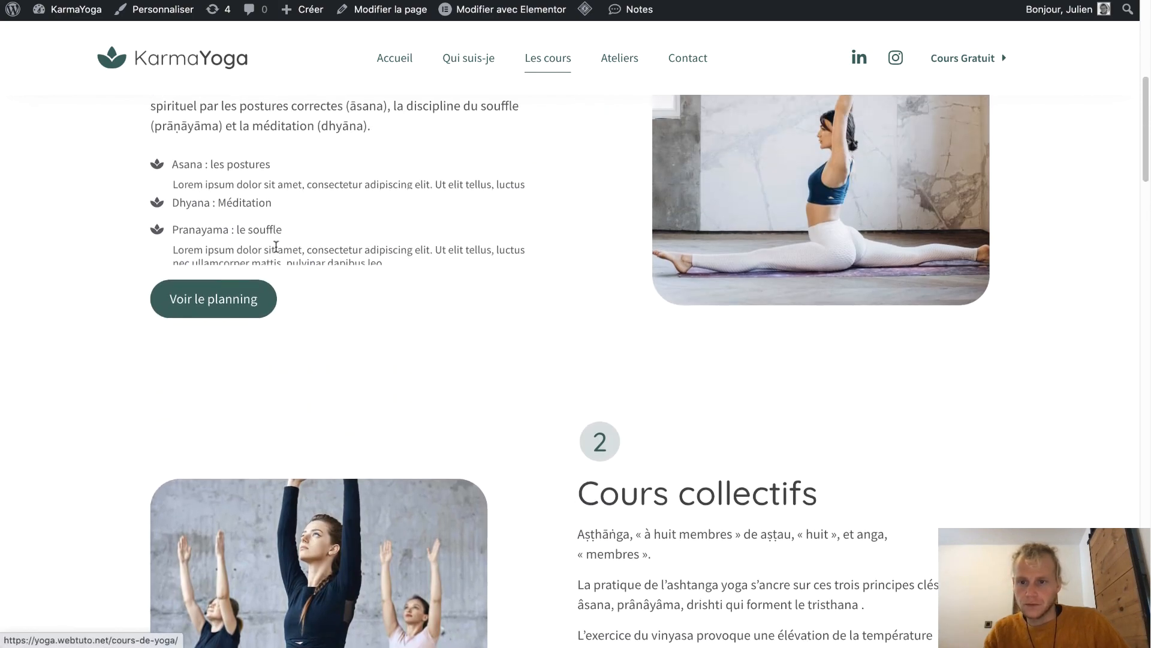
pyautogui.click(249, 192)
pyautogui.scroll(8, 311, 195)
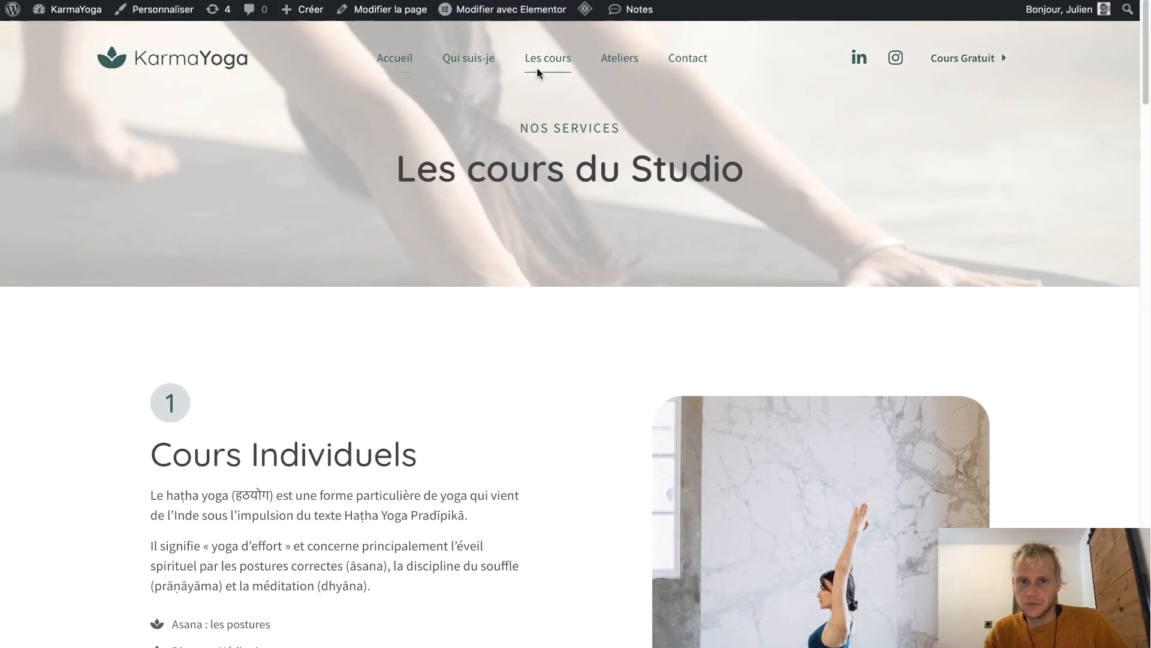
# Look over the "Les cours" page from its header down to the "Les prochains cours" banner and footer
pyautogui.scroll(-5, 560, 326)
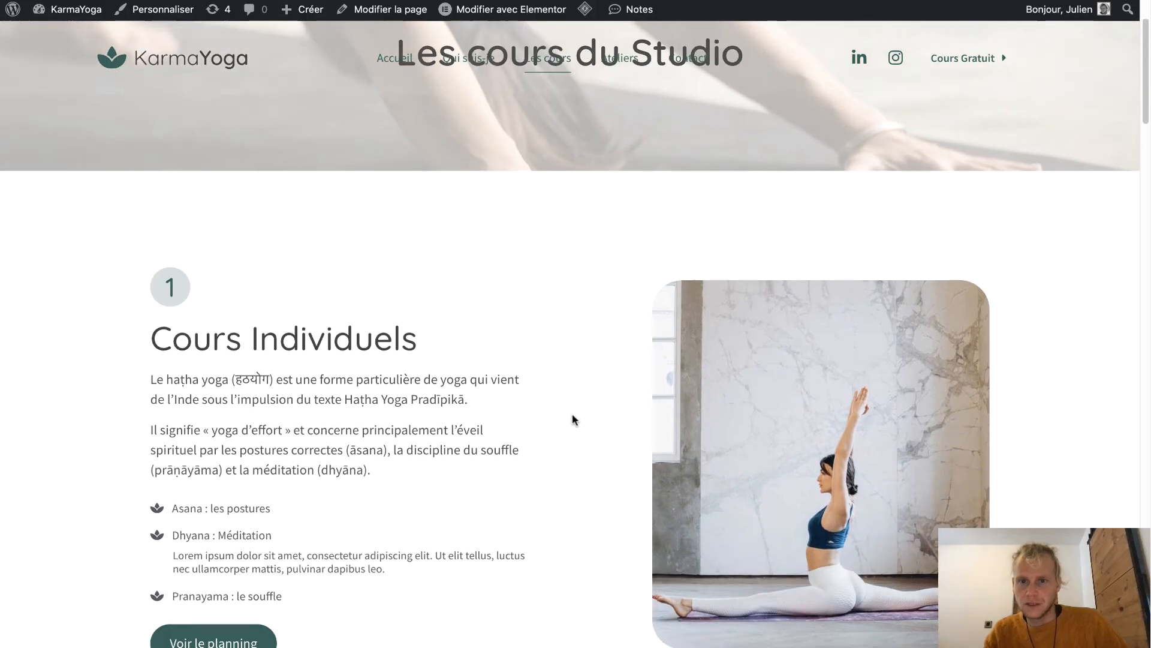
pyautogui.scroll(5, 650, 235)
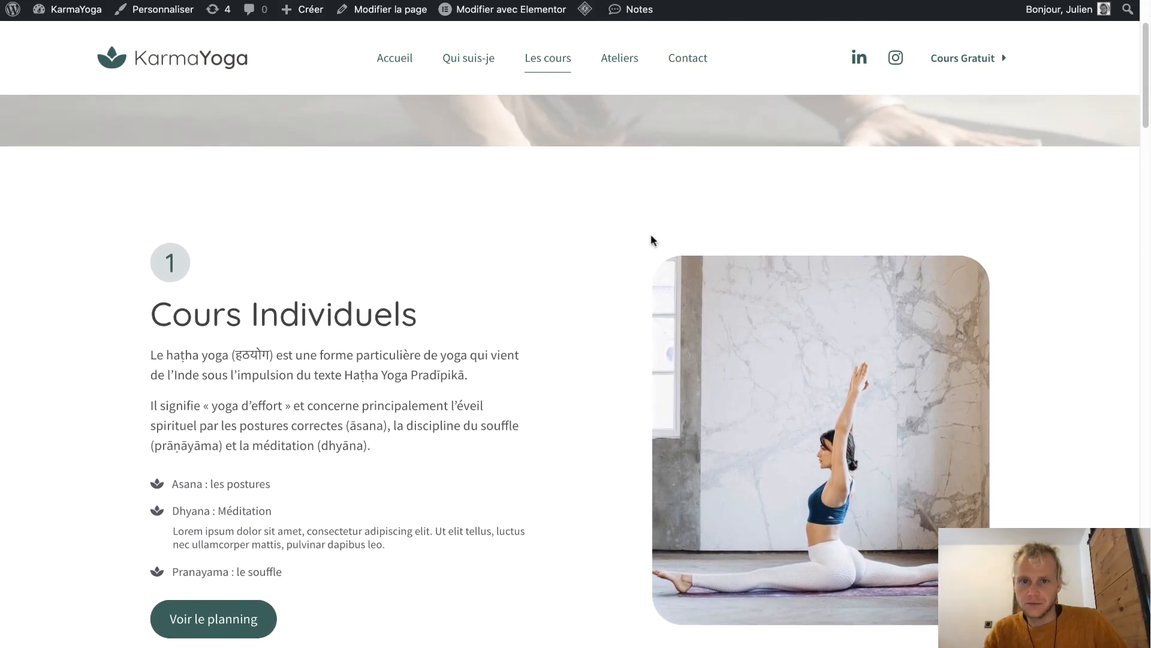
pyautogui.scroll(-20, 532, 498)
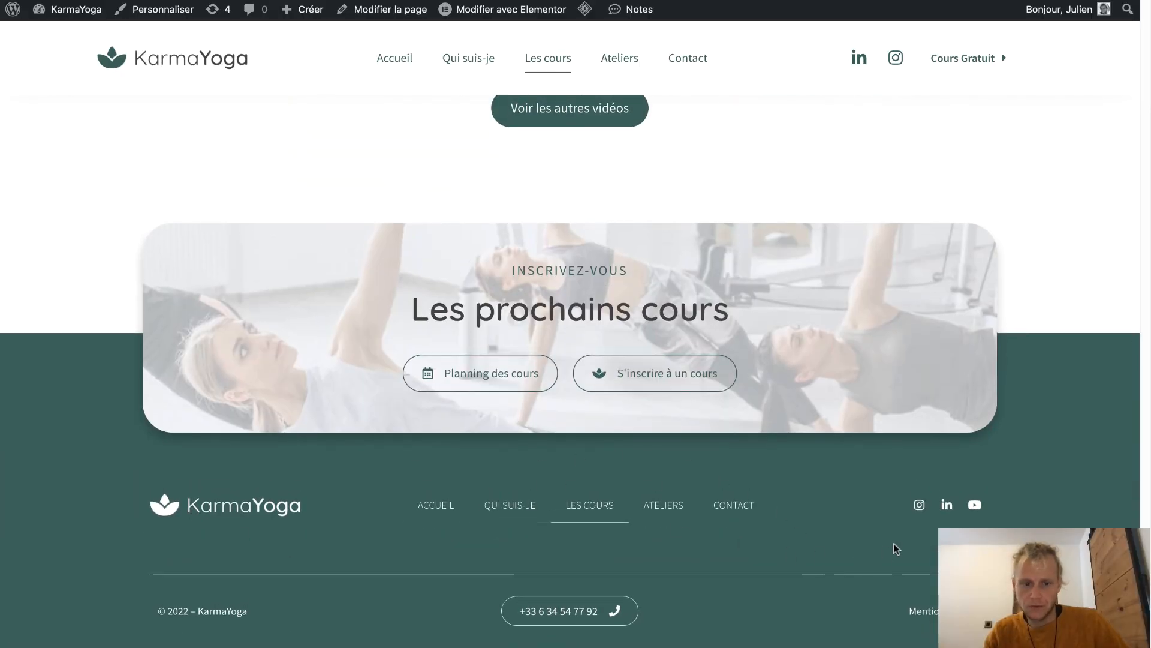
pyautogui.scroll(20, 1012, 252)
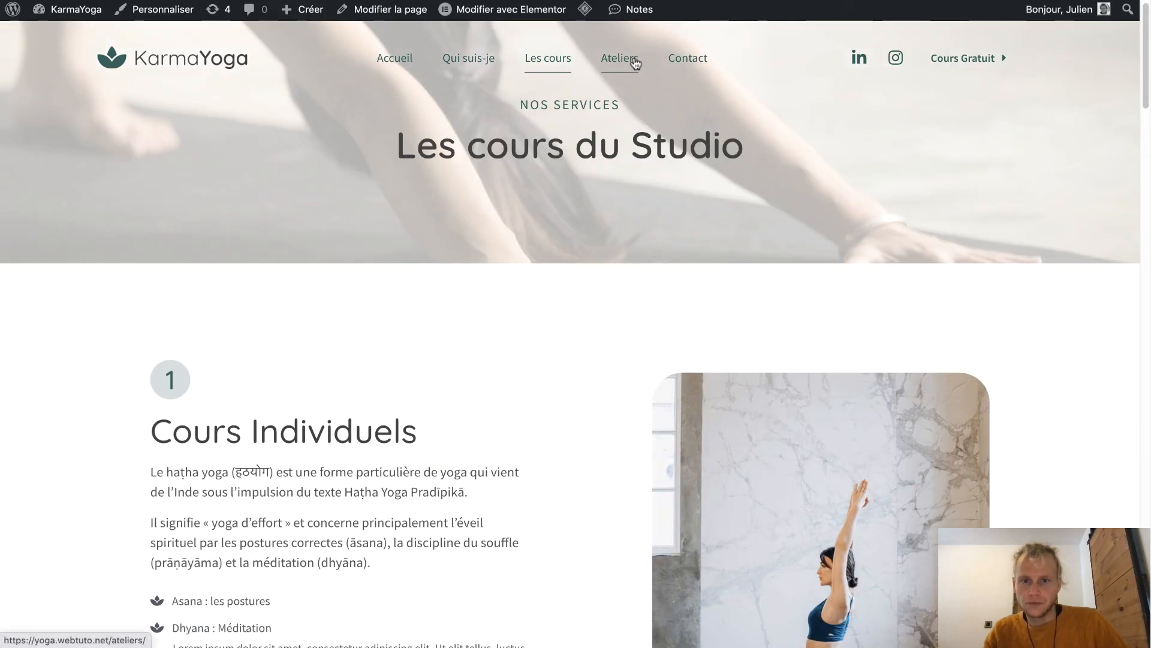
# Open the site's "Ateliers" page and advance the "Atelier de Méditation" photo carousel to its next image
pyautogui.click(636, 63)
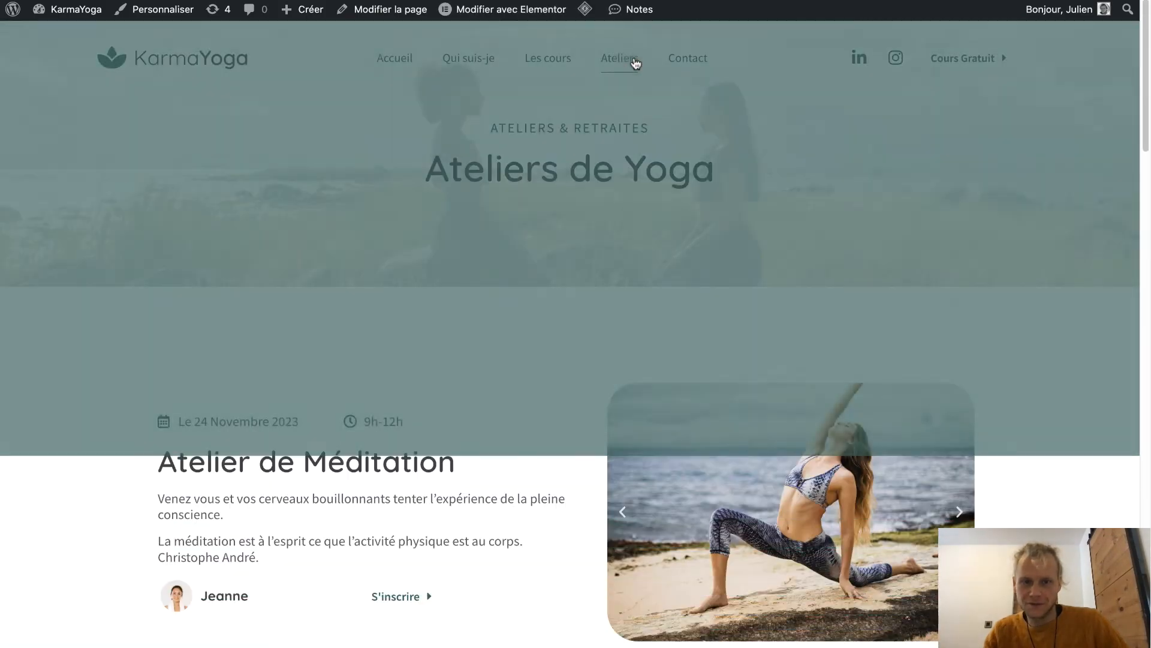
pyautogui.scroll(-4, 753, 359)
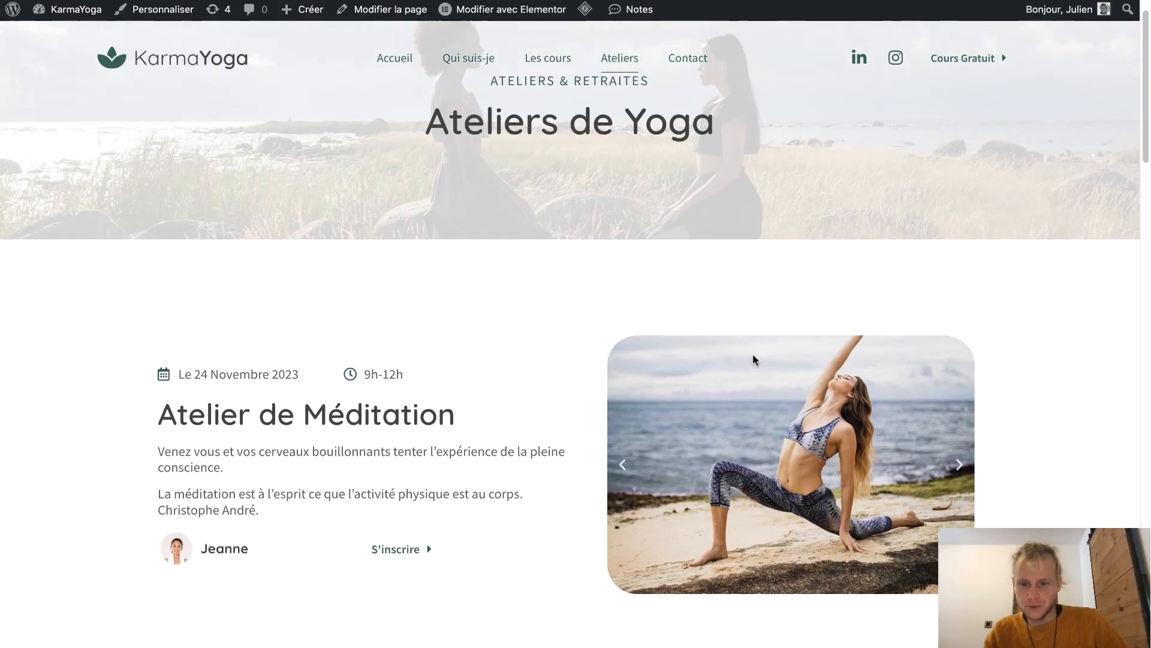
pyautogui.click(958, 262)
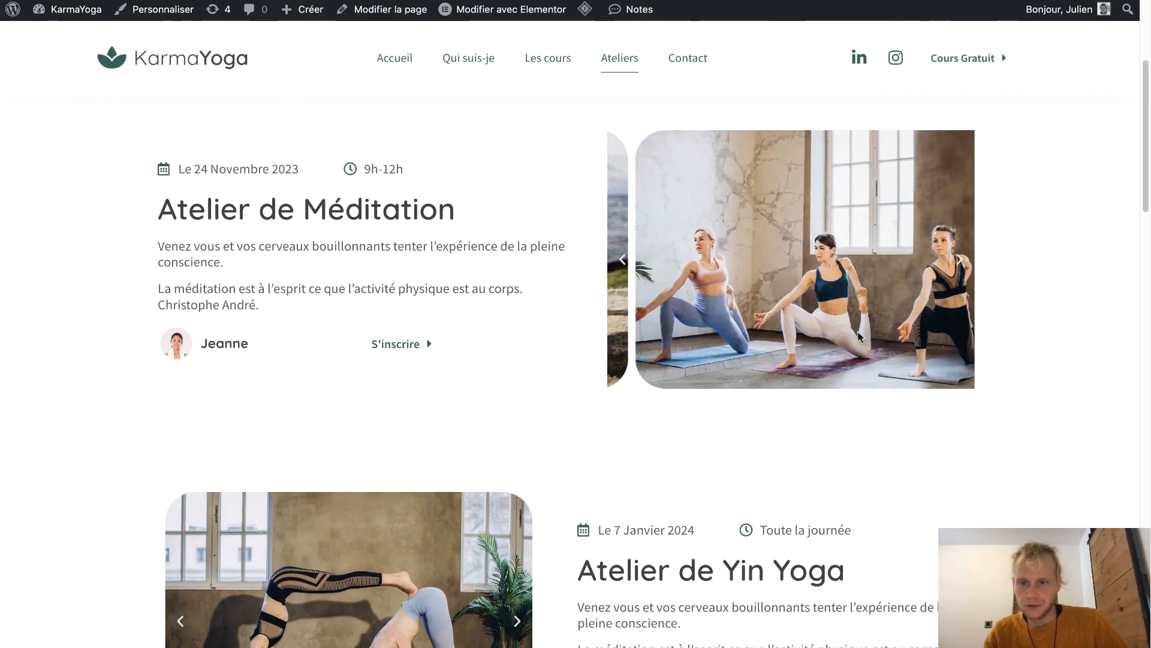
# Examine the workshops page's portfolio gallery, free 30-day video course sign-up and footer, and return to the page header
pyautogui.scroll(-12, 718, 457)
pyautogui.scroll(-4, 718, 456)
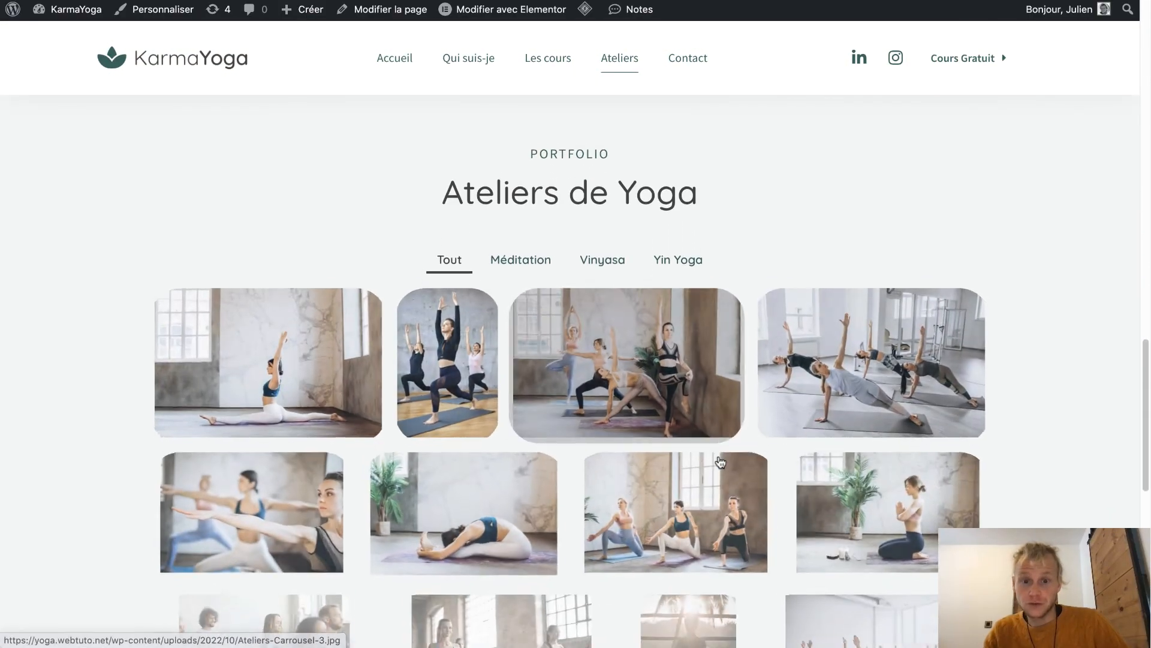
pyautogui.scroll(-6, 1000, 277)
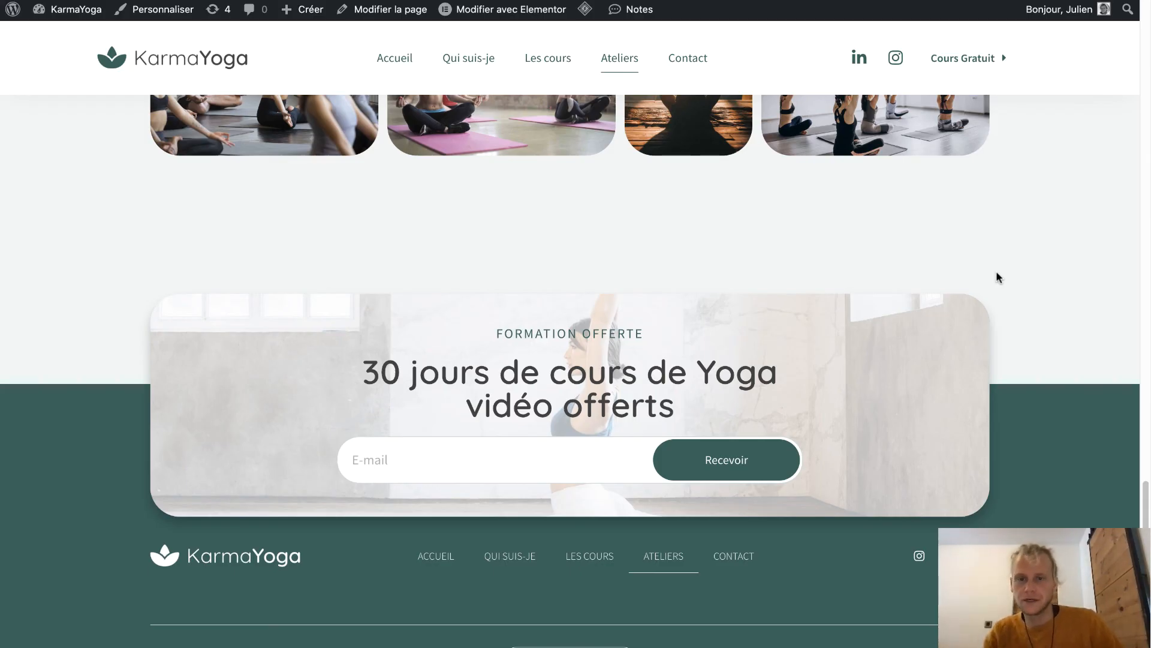
pyautogui.scroll(-2, 997, 273)
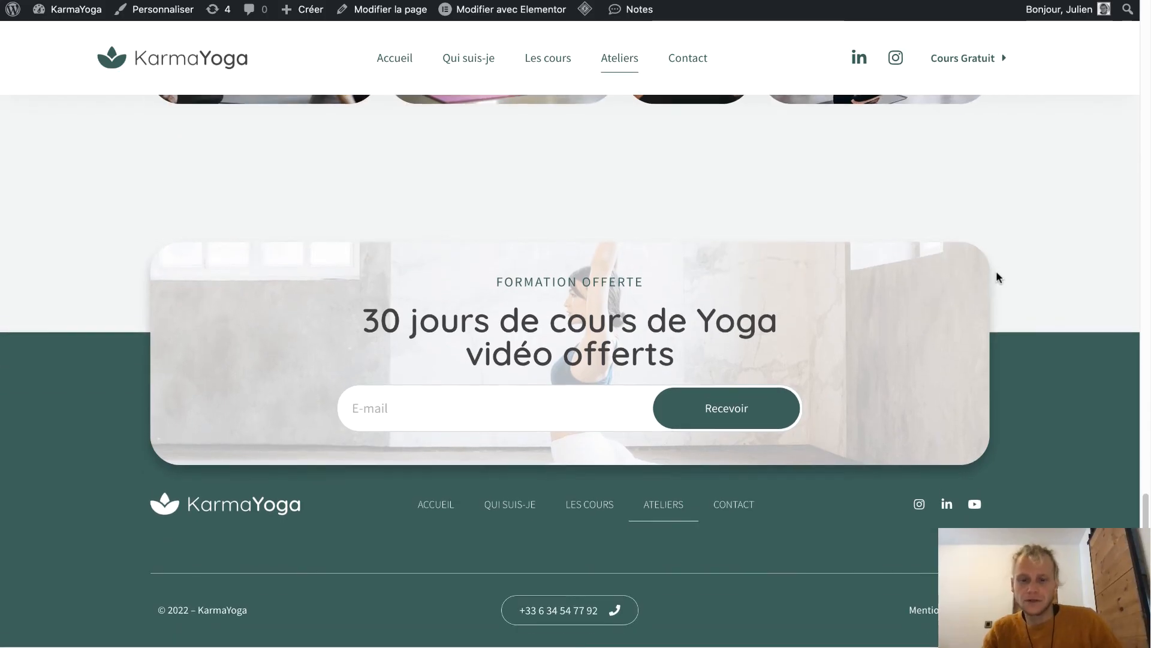
pyautogui.scroll(15, 997, 277)
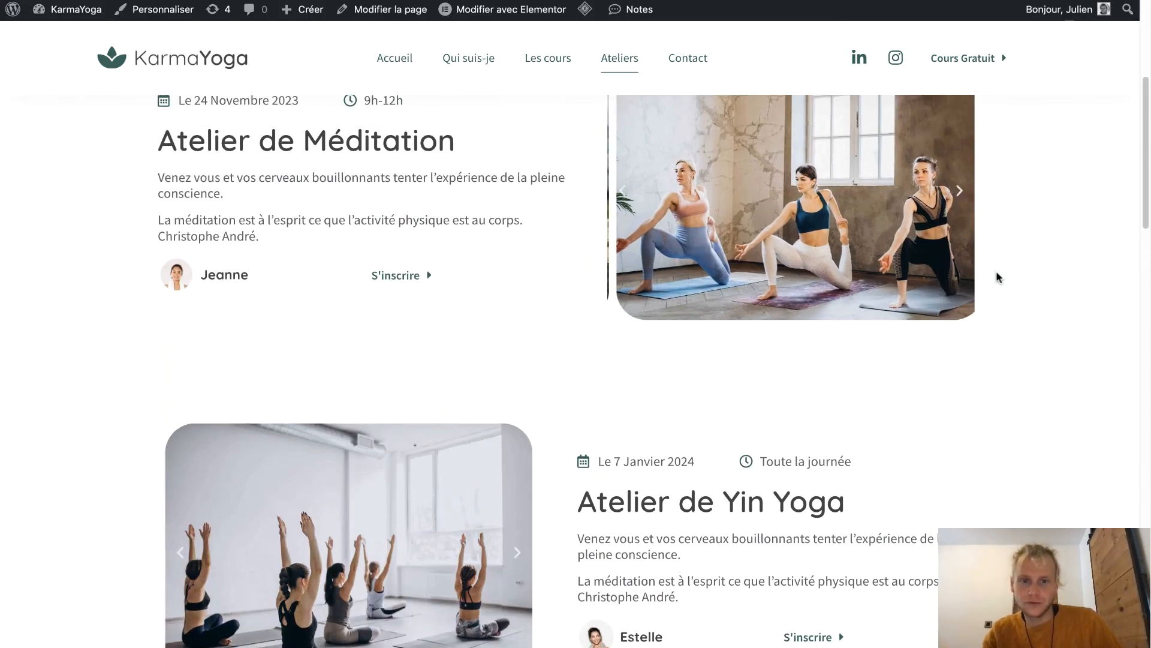
pyautogui.scroll(3, 996, 277)
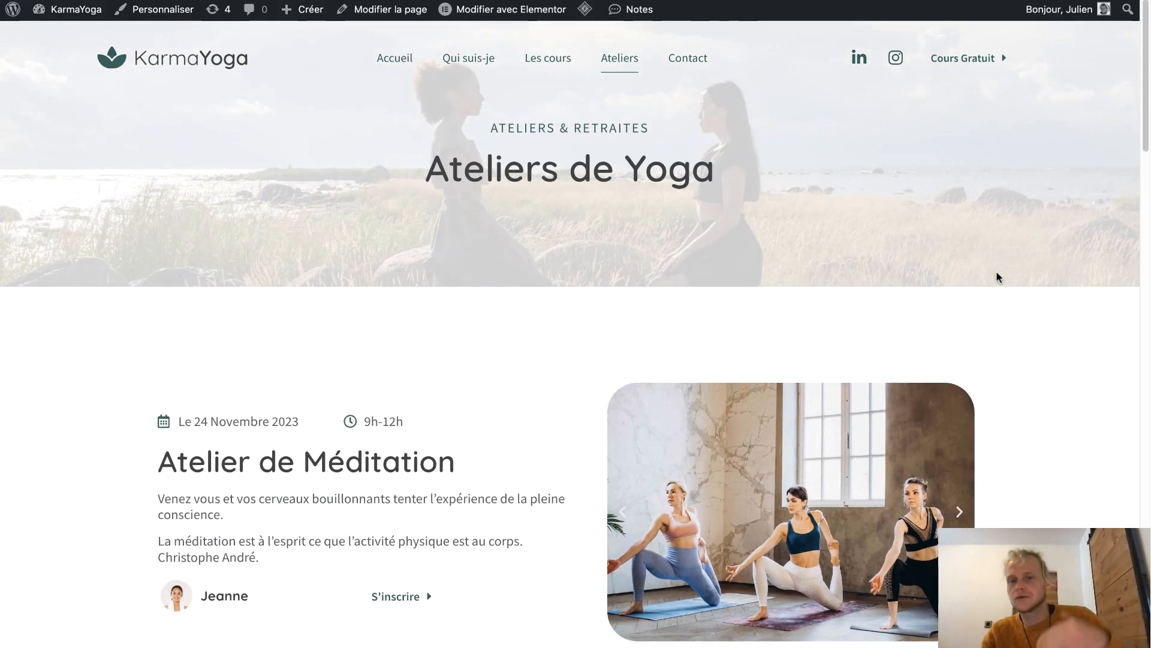